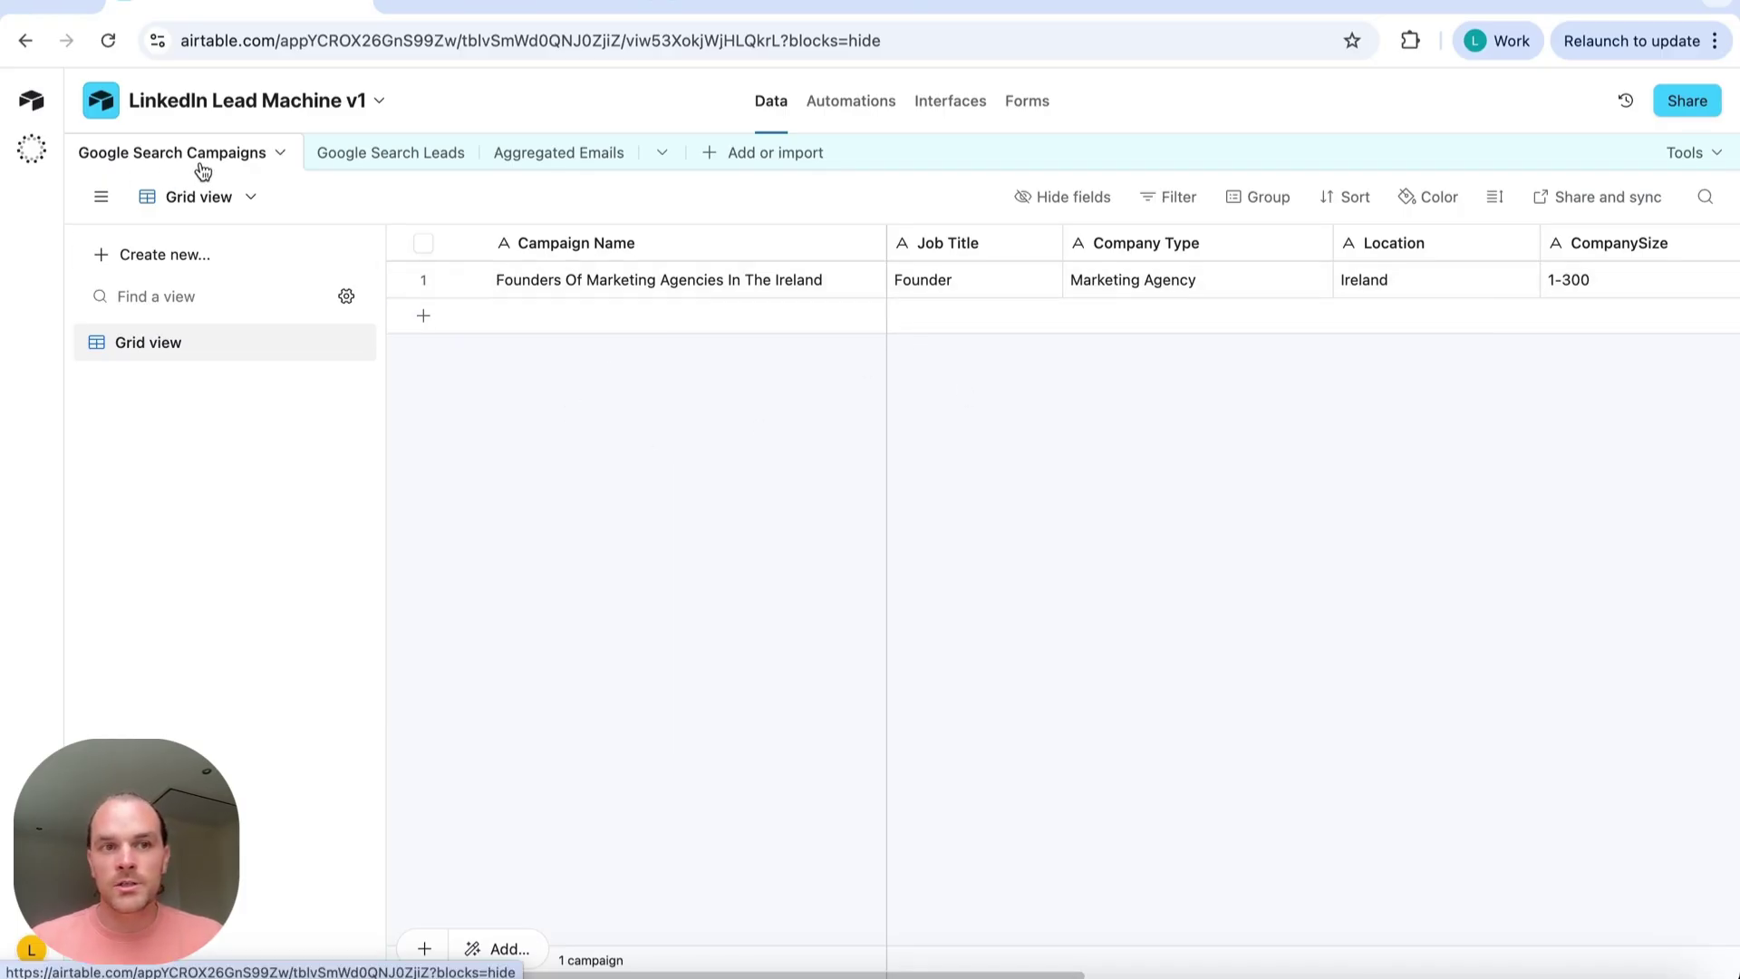
# Review the Ireland marketing agency campaign's fields in the Google Search Campaigns table, from Job Title through Start Campaign
pyautogui.click(414, 240)
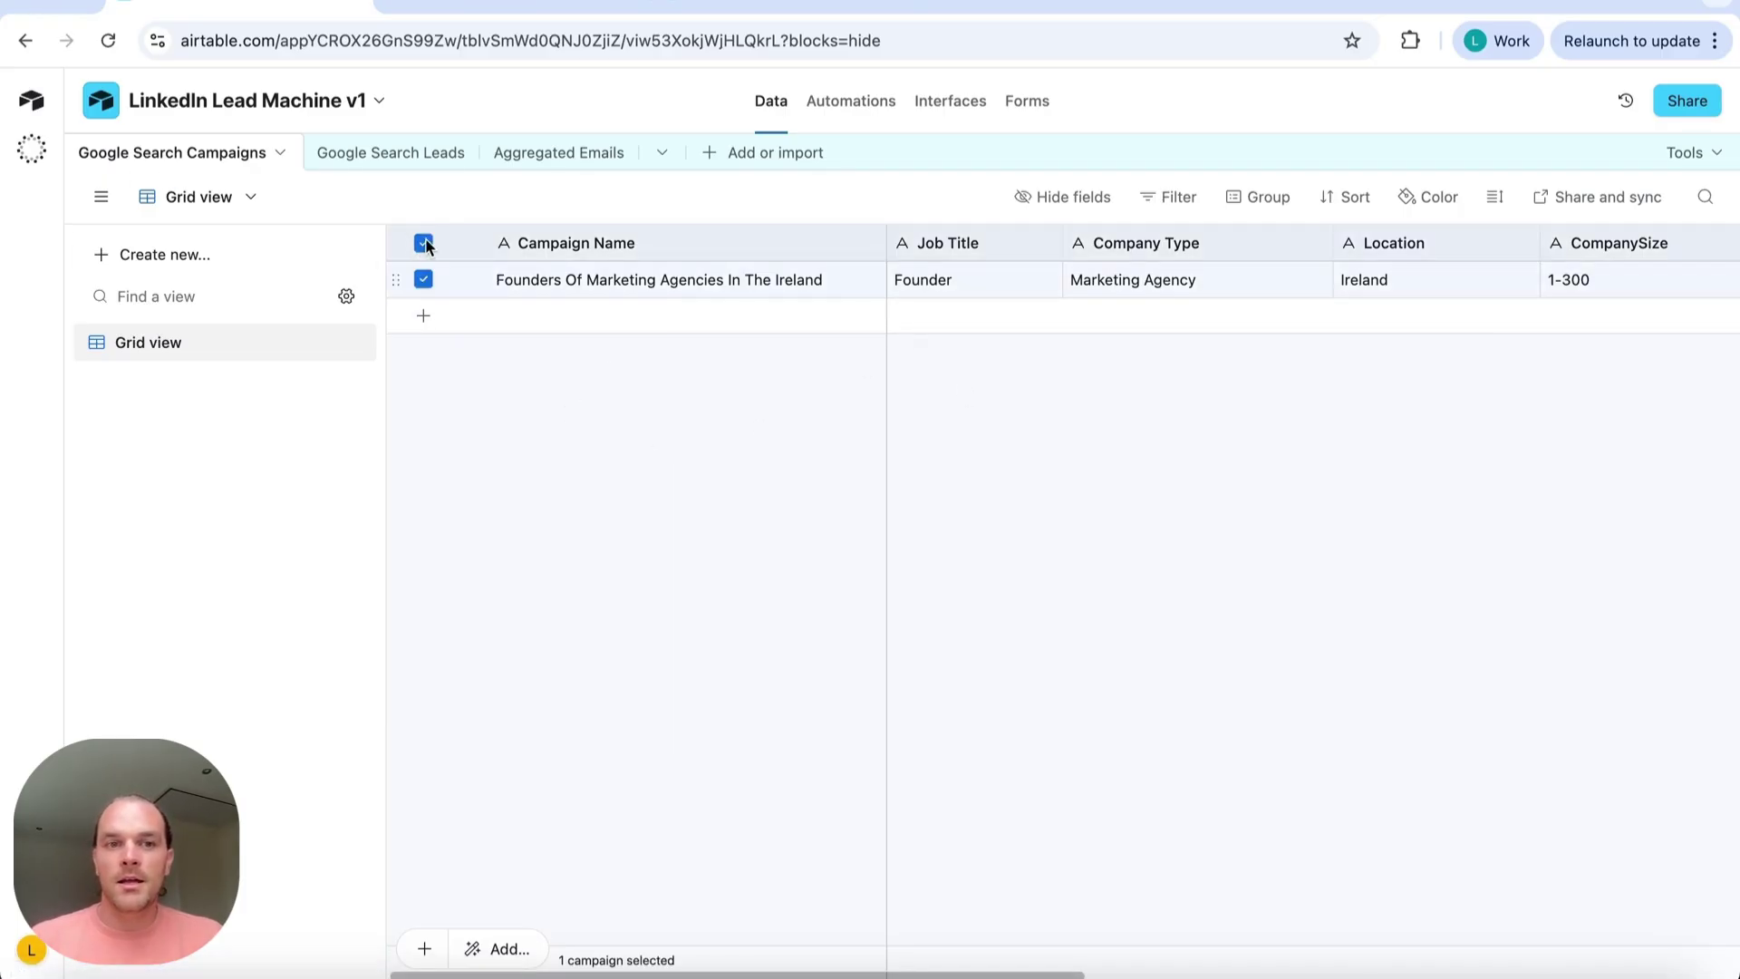
pyautogui.click(420, 243)
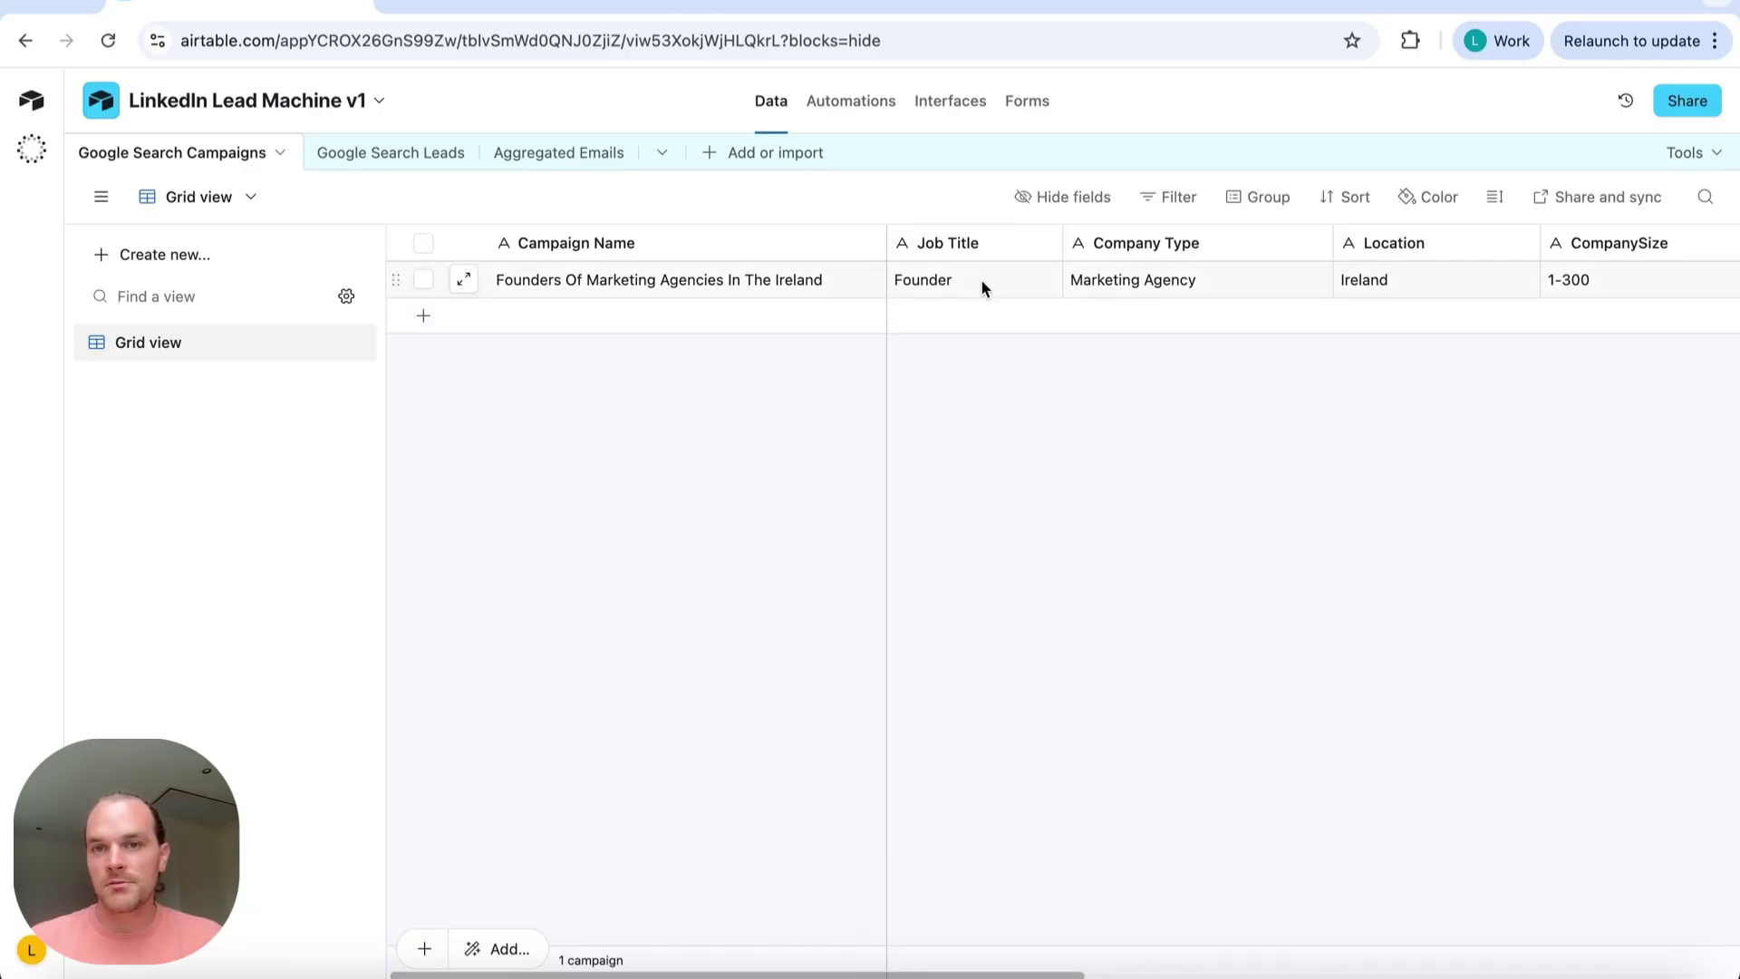
pyautogui.hscroll(1, 1167, 281)
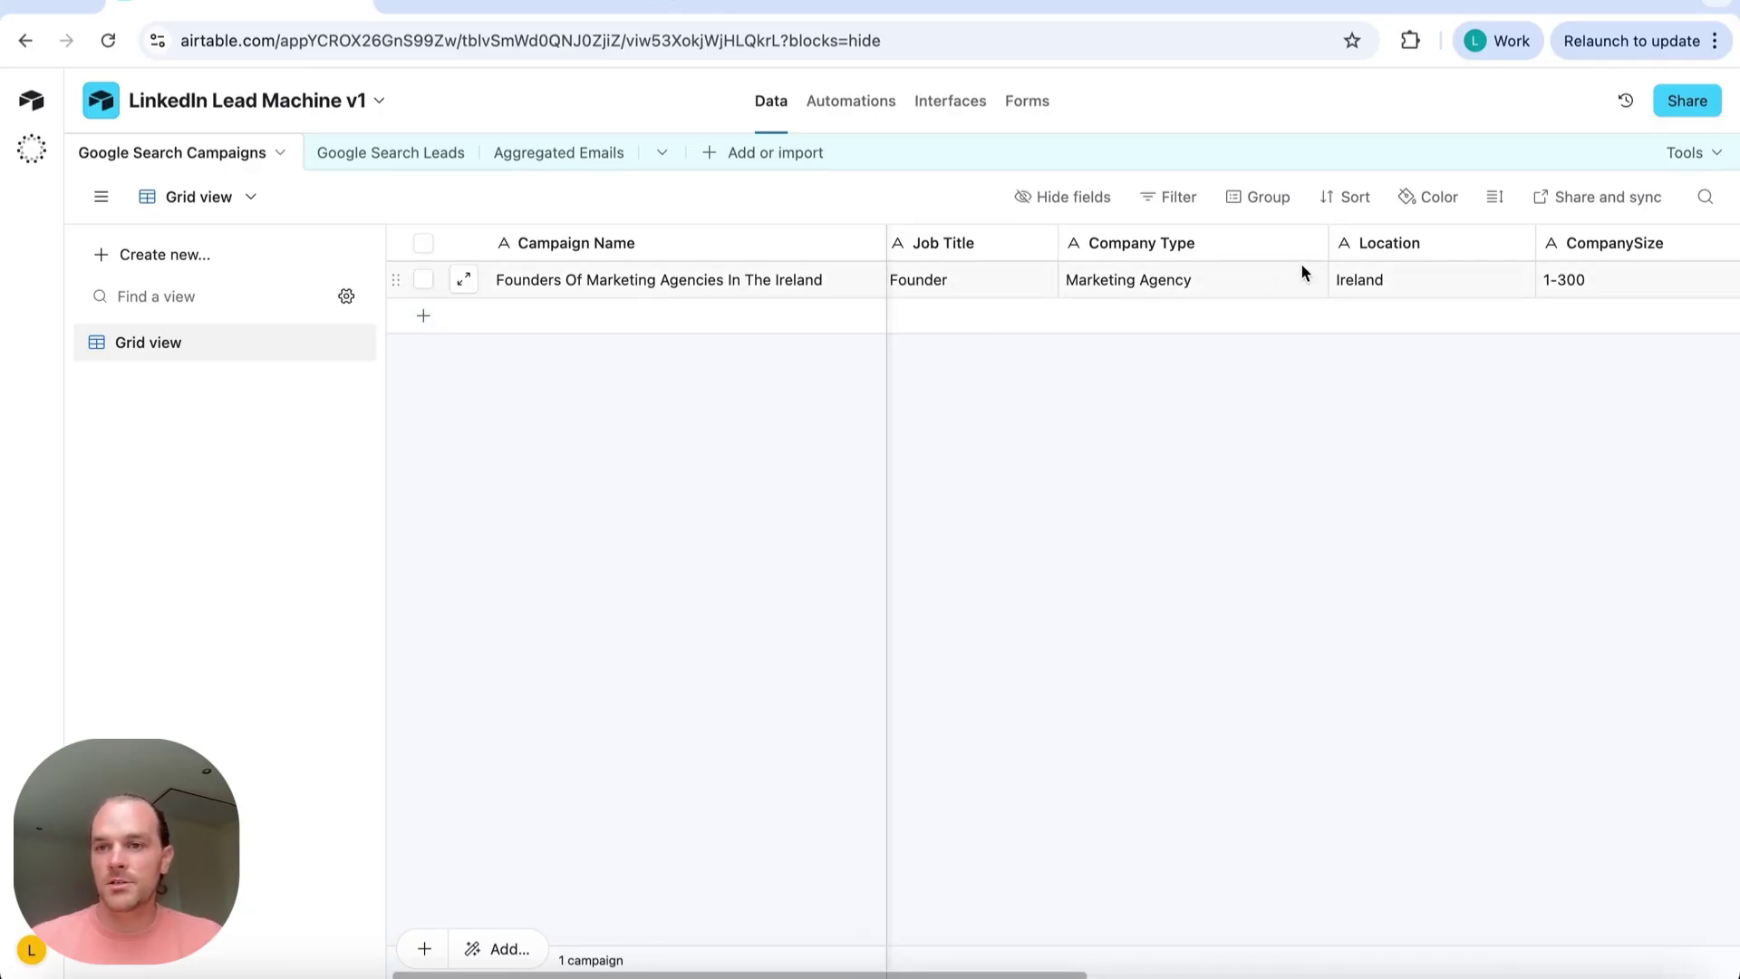
pyautogui.hscroll(3, 1302, 272)
pyautogui.hscroll(2, 1143, 318)
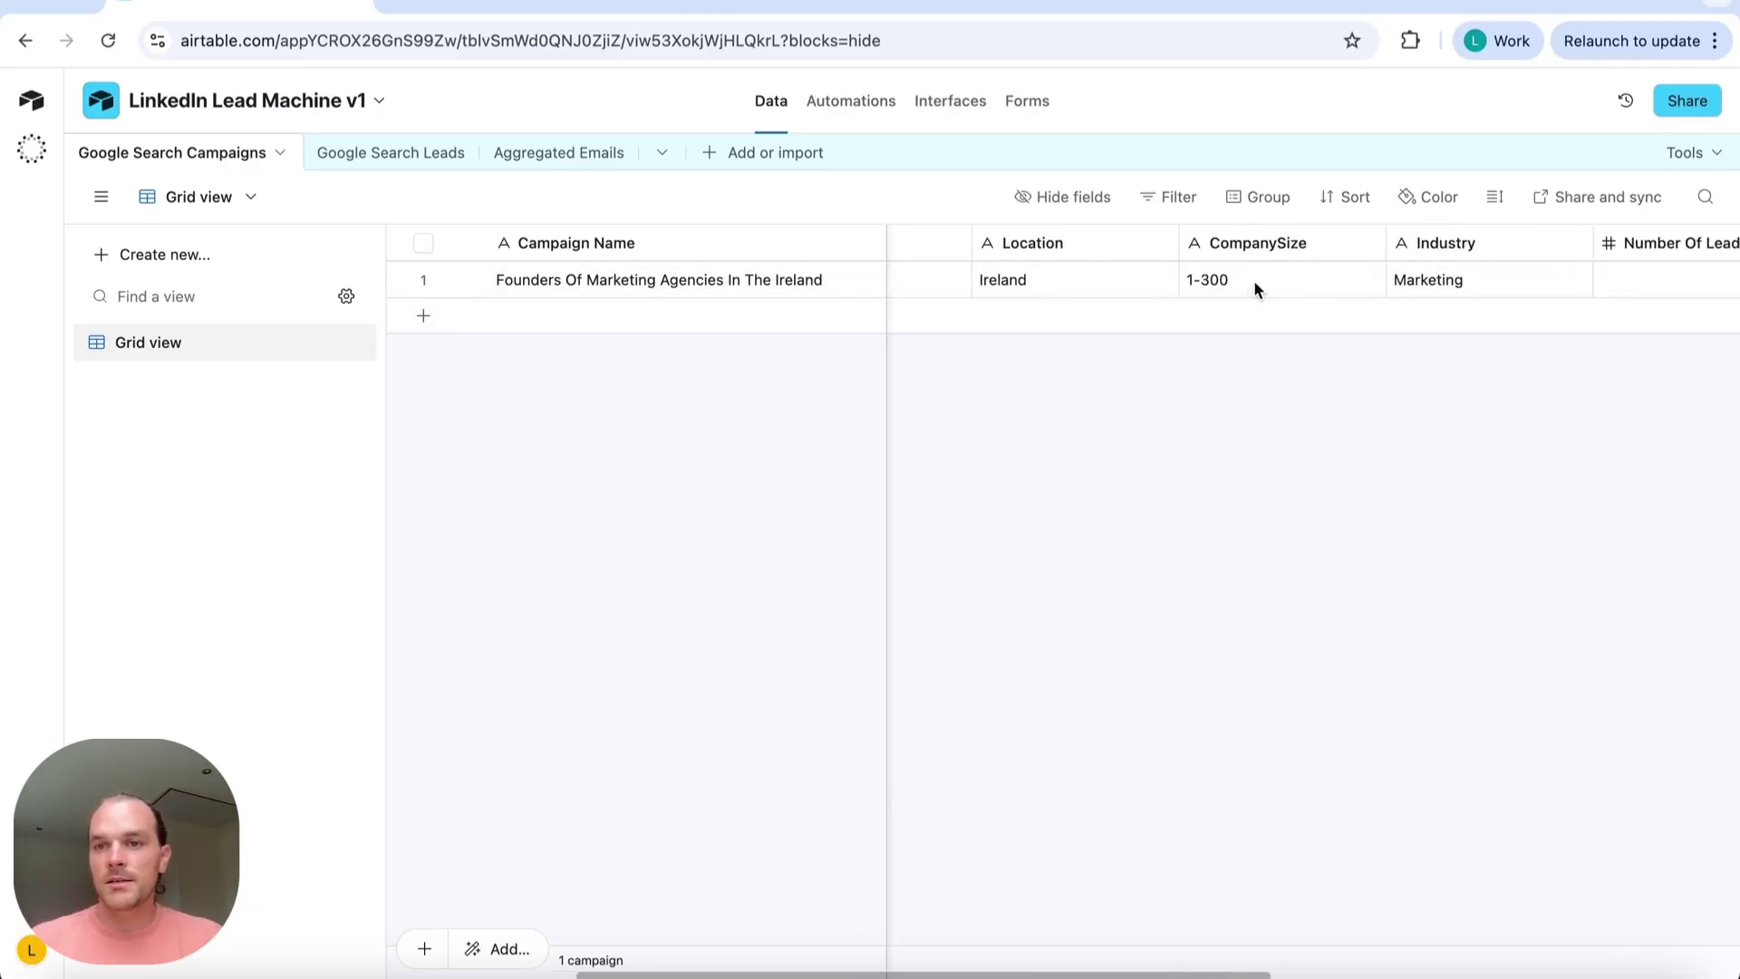
pyautogui.hscroll(4, 1238, 290)
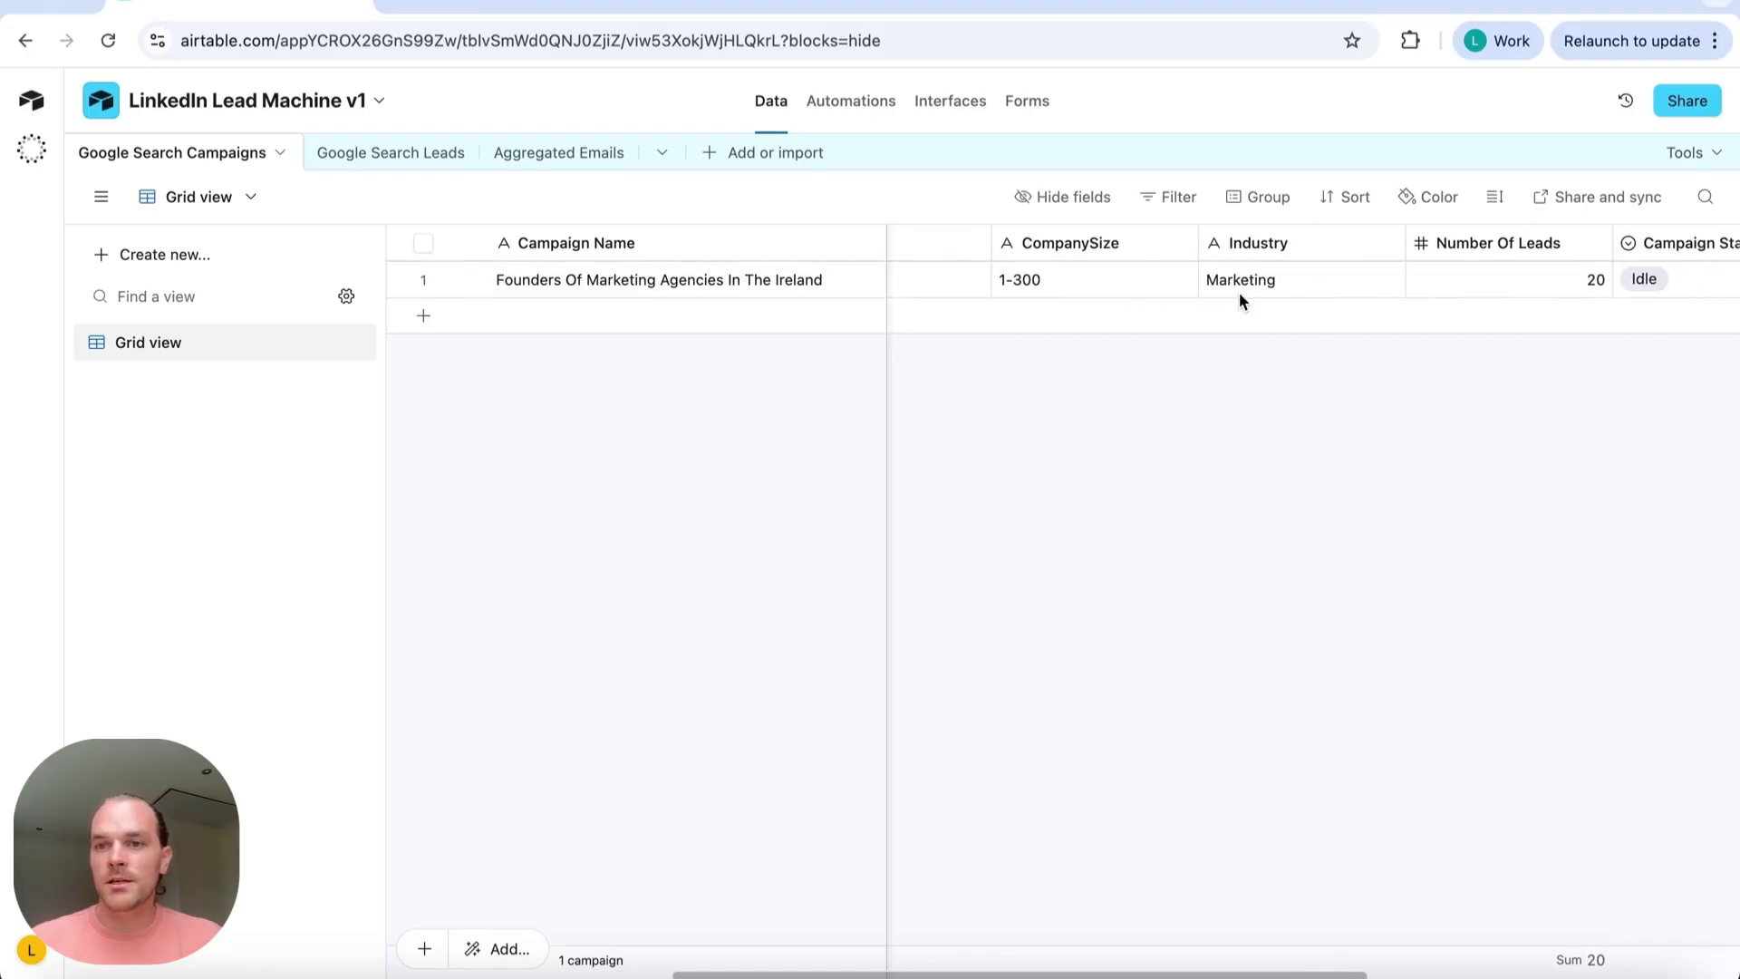
pyautogui.hscroll(1, 1414, 294)
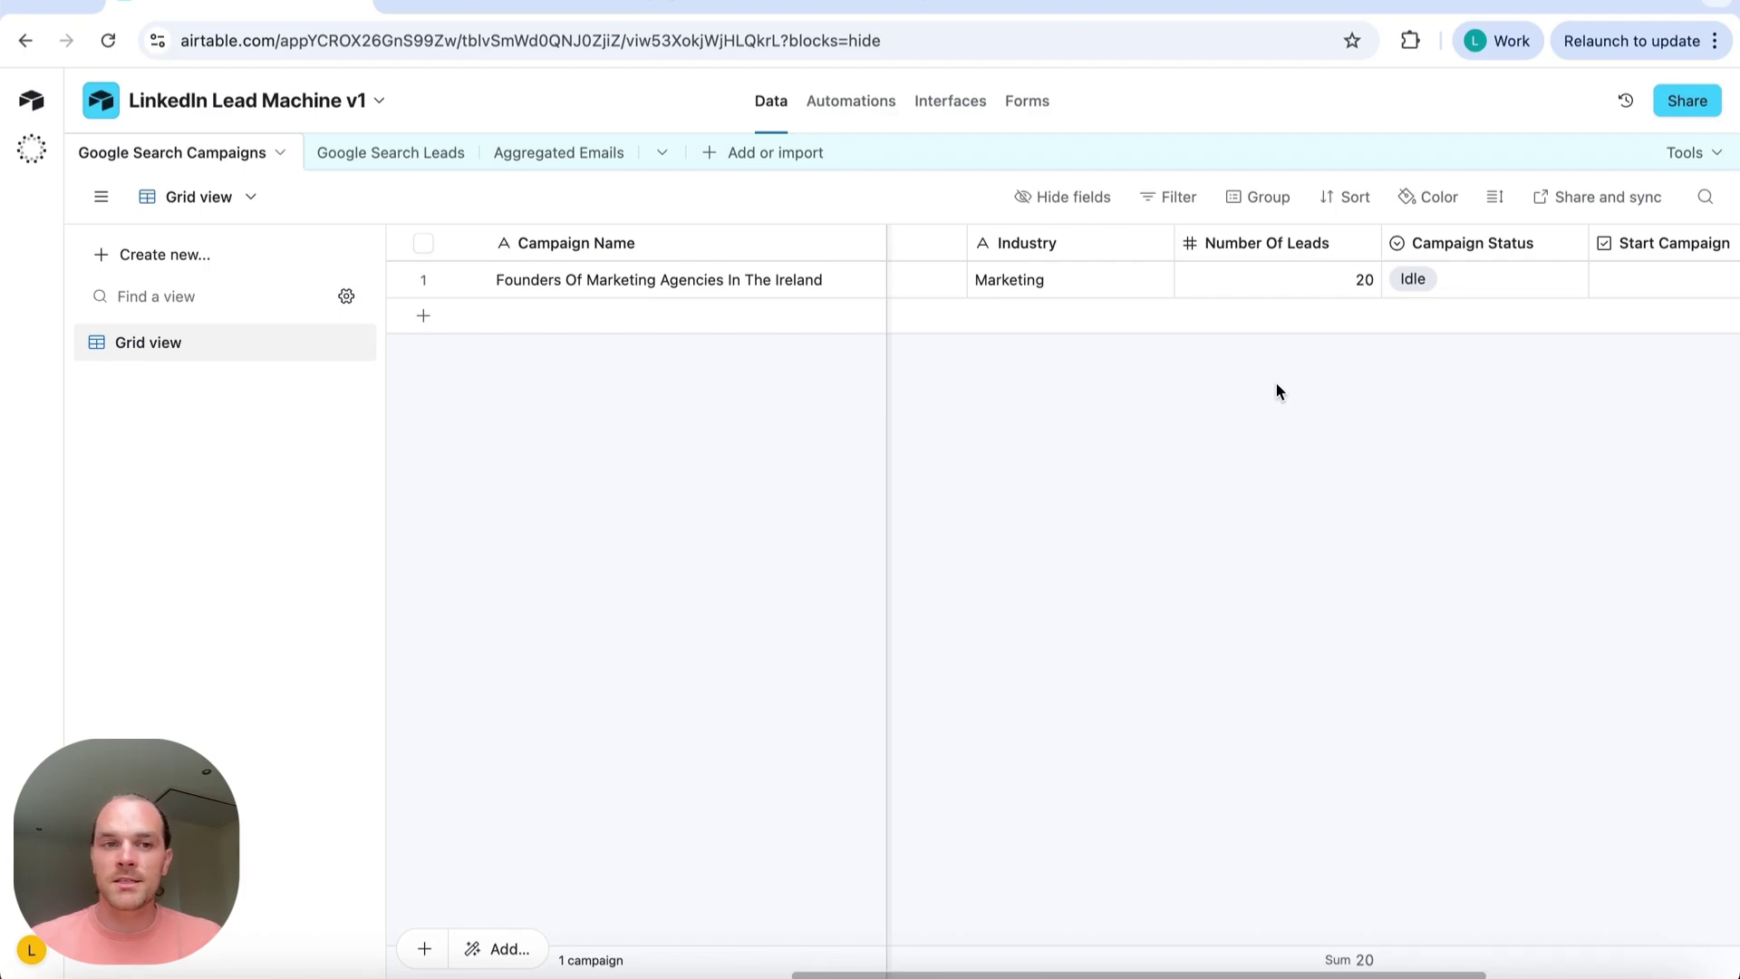
pyautogui.hscroll(3, 1304, 345)
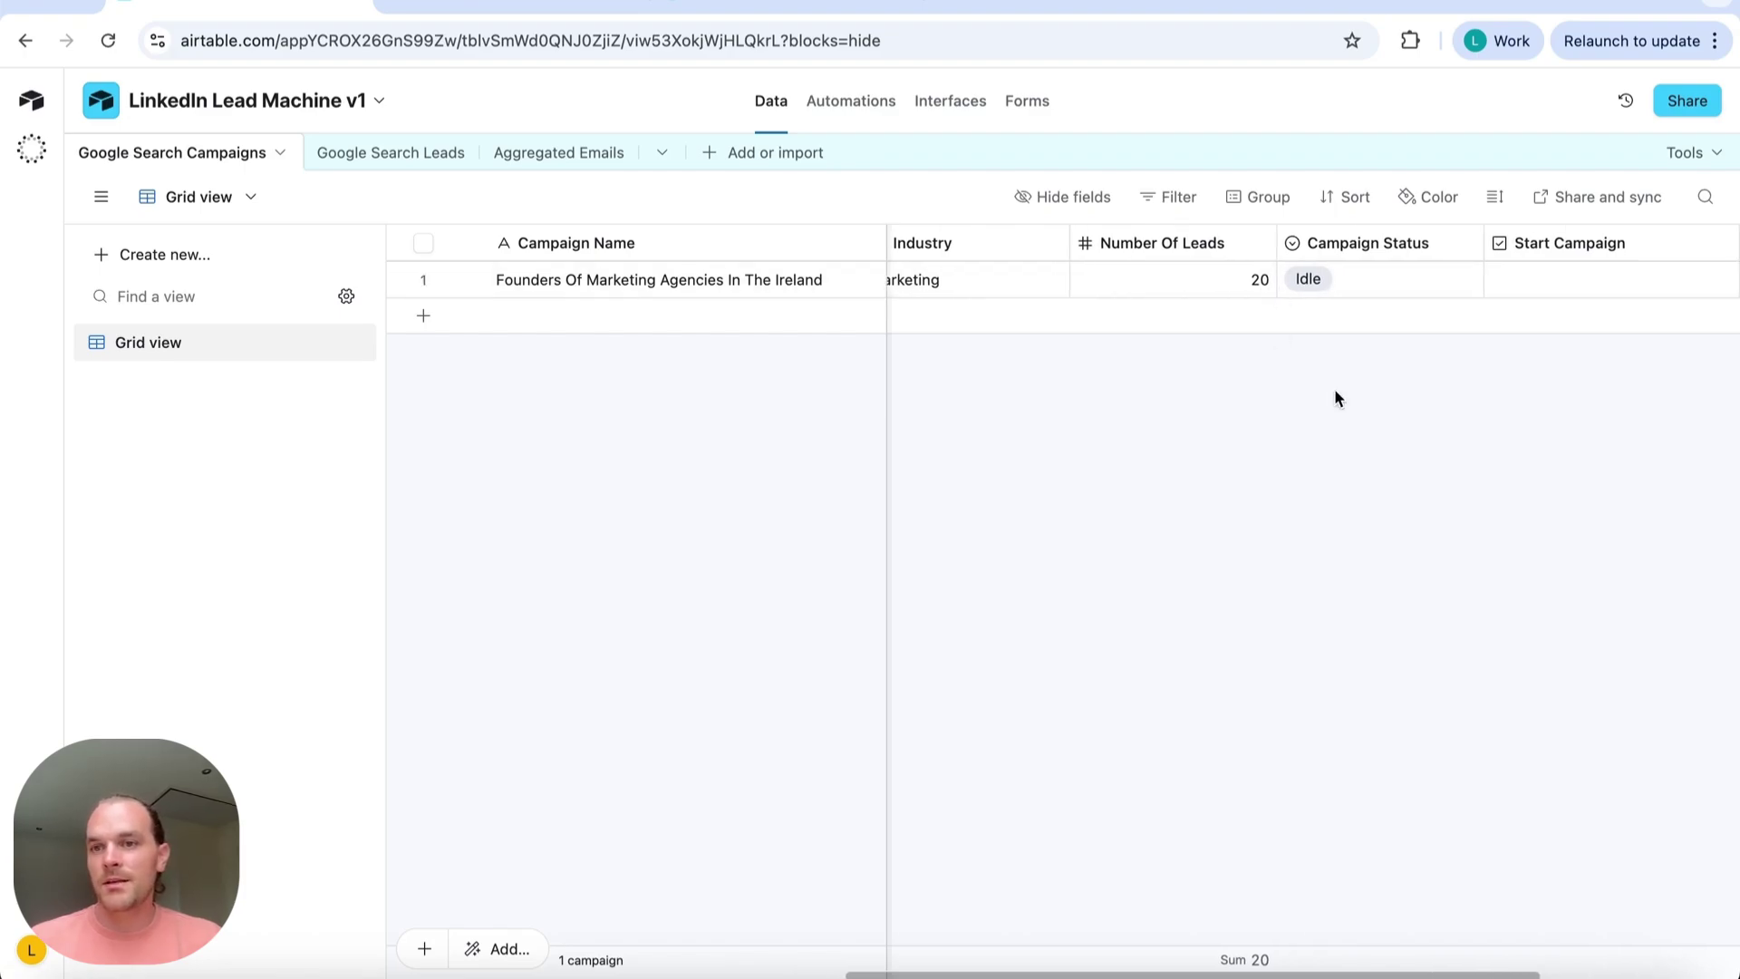
pyautogui.hscroll(2, 1448, 272)
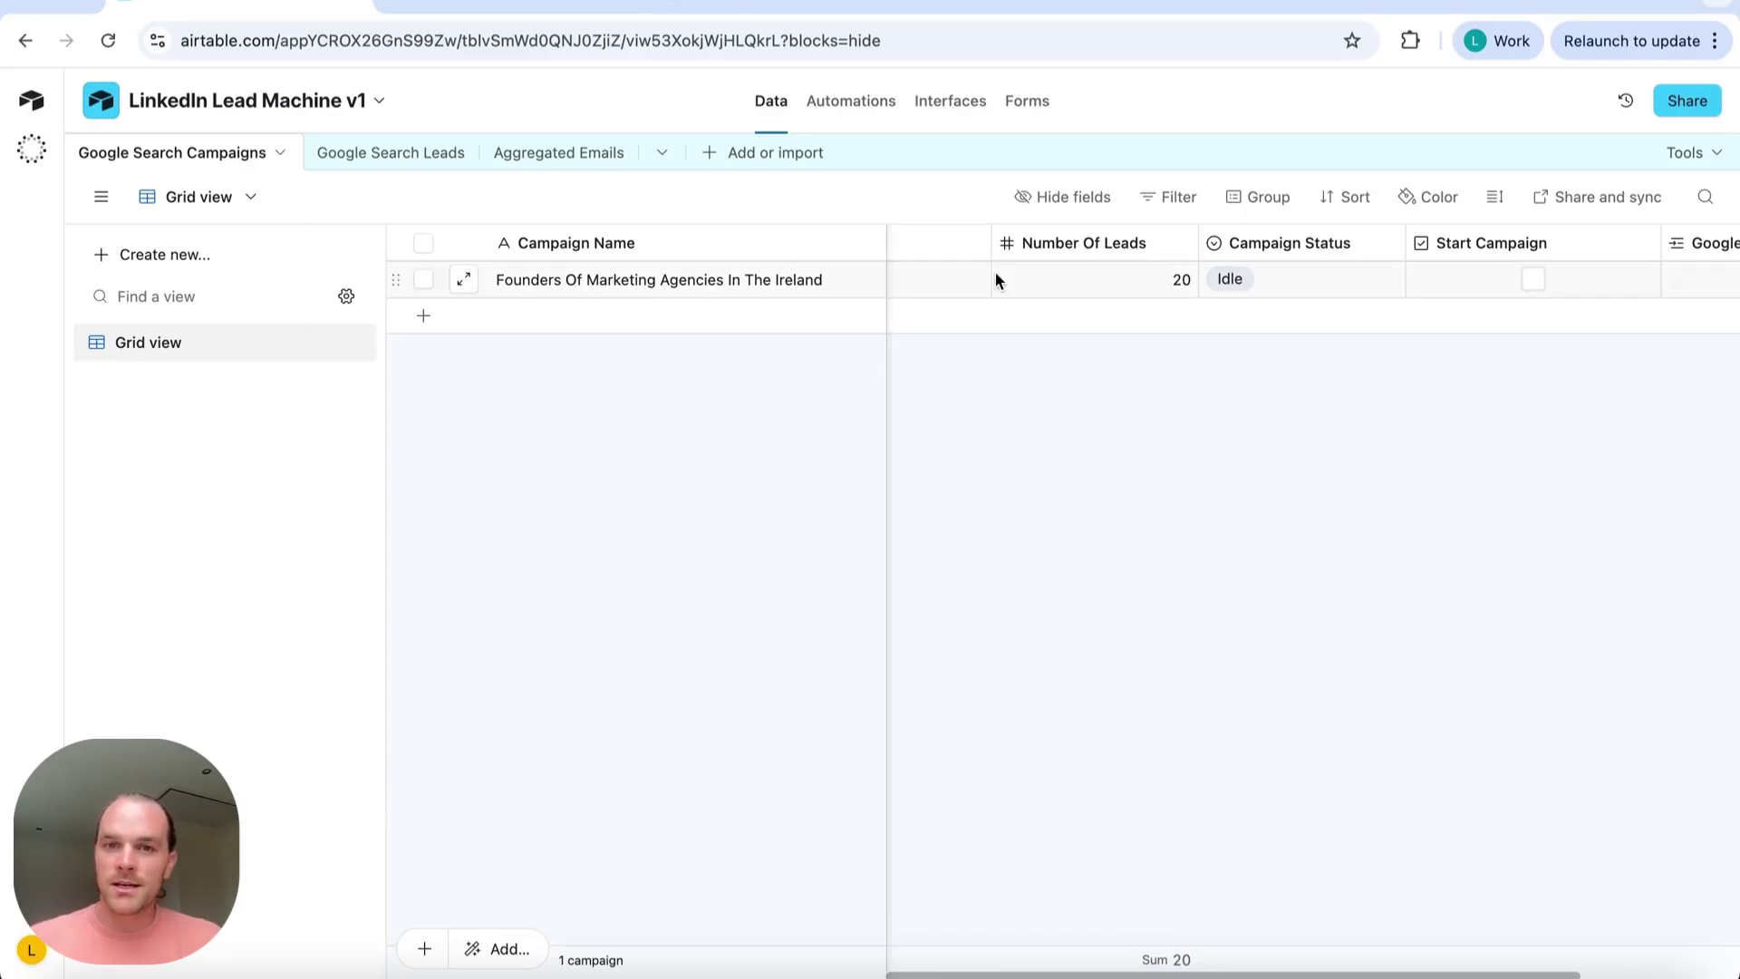
# Inspect the base's automations and, in n8n, the scraping, enrichment and qualification sections of the LinkedIn Lead Machine v1 workflow
pyautogui.click(874, 116)
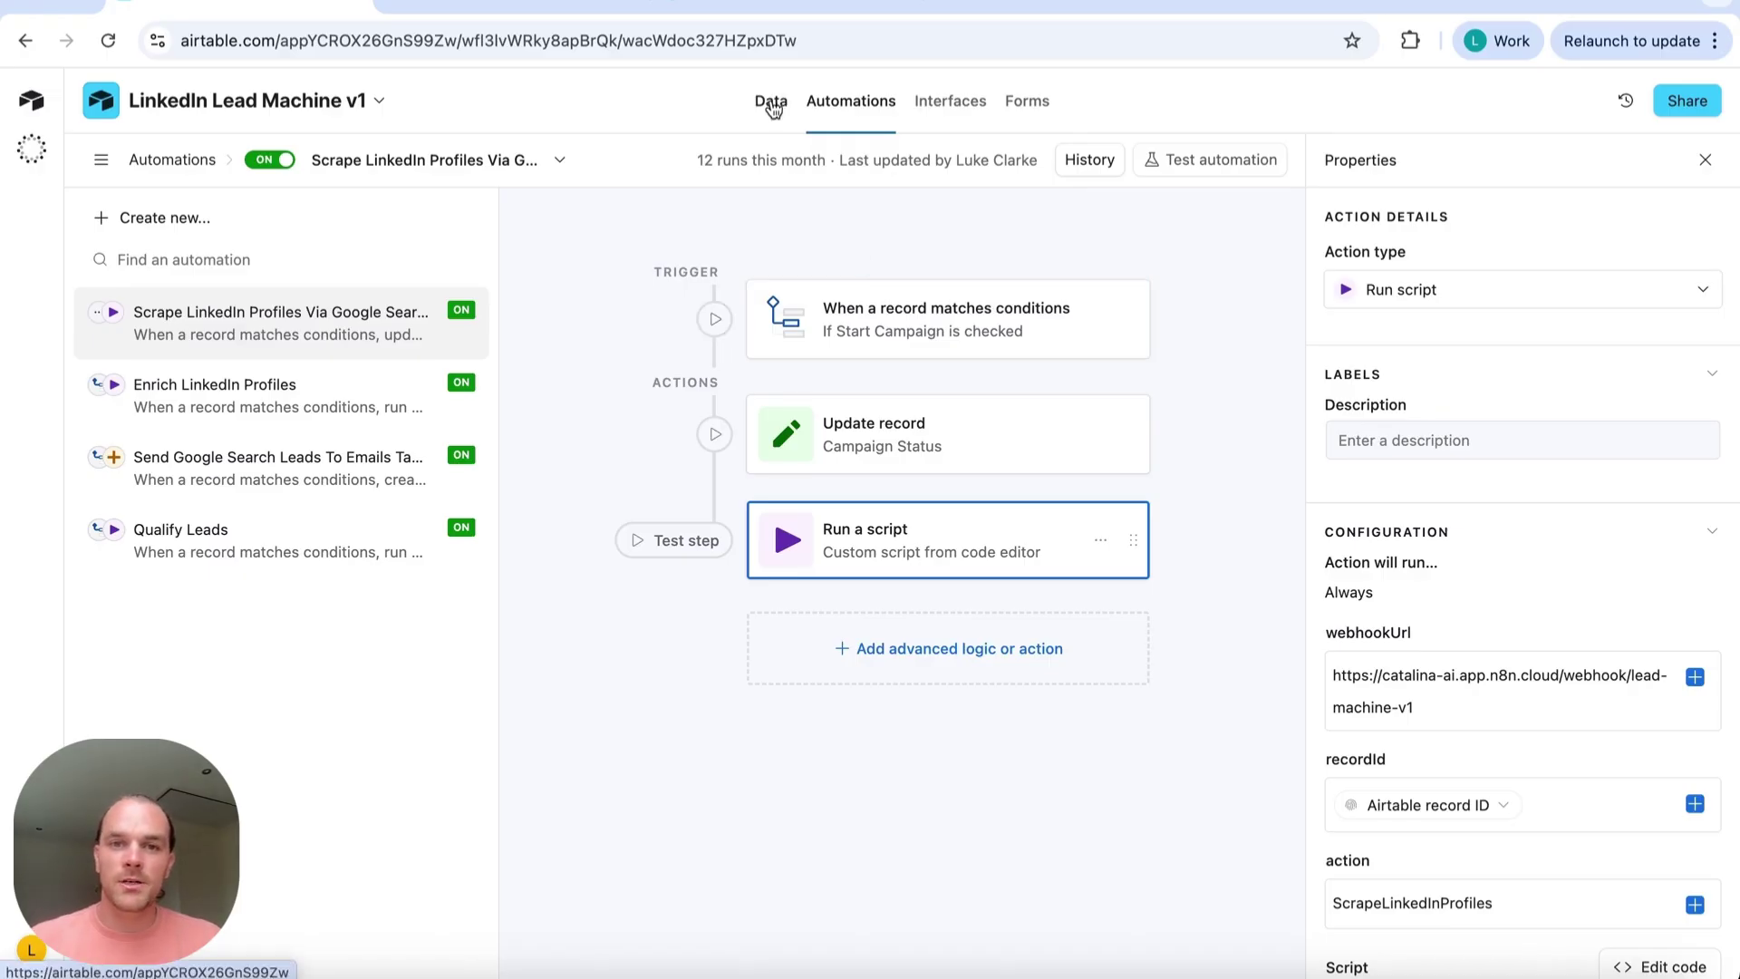
pyautogui.click(770, 98)
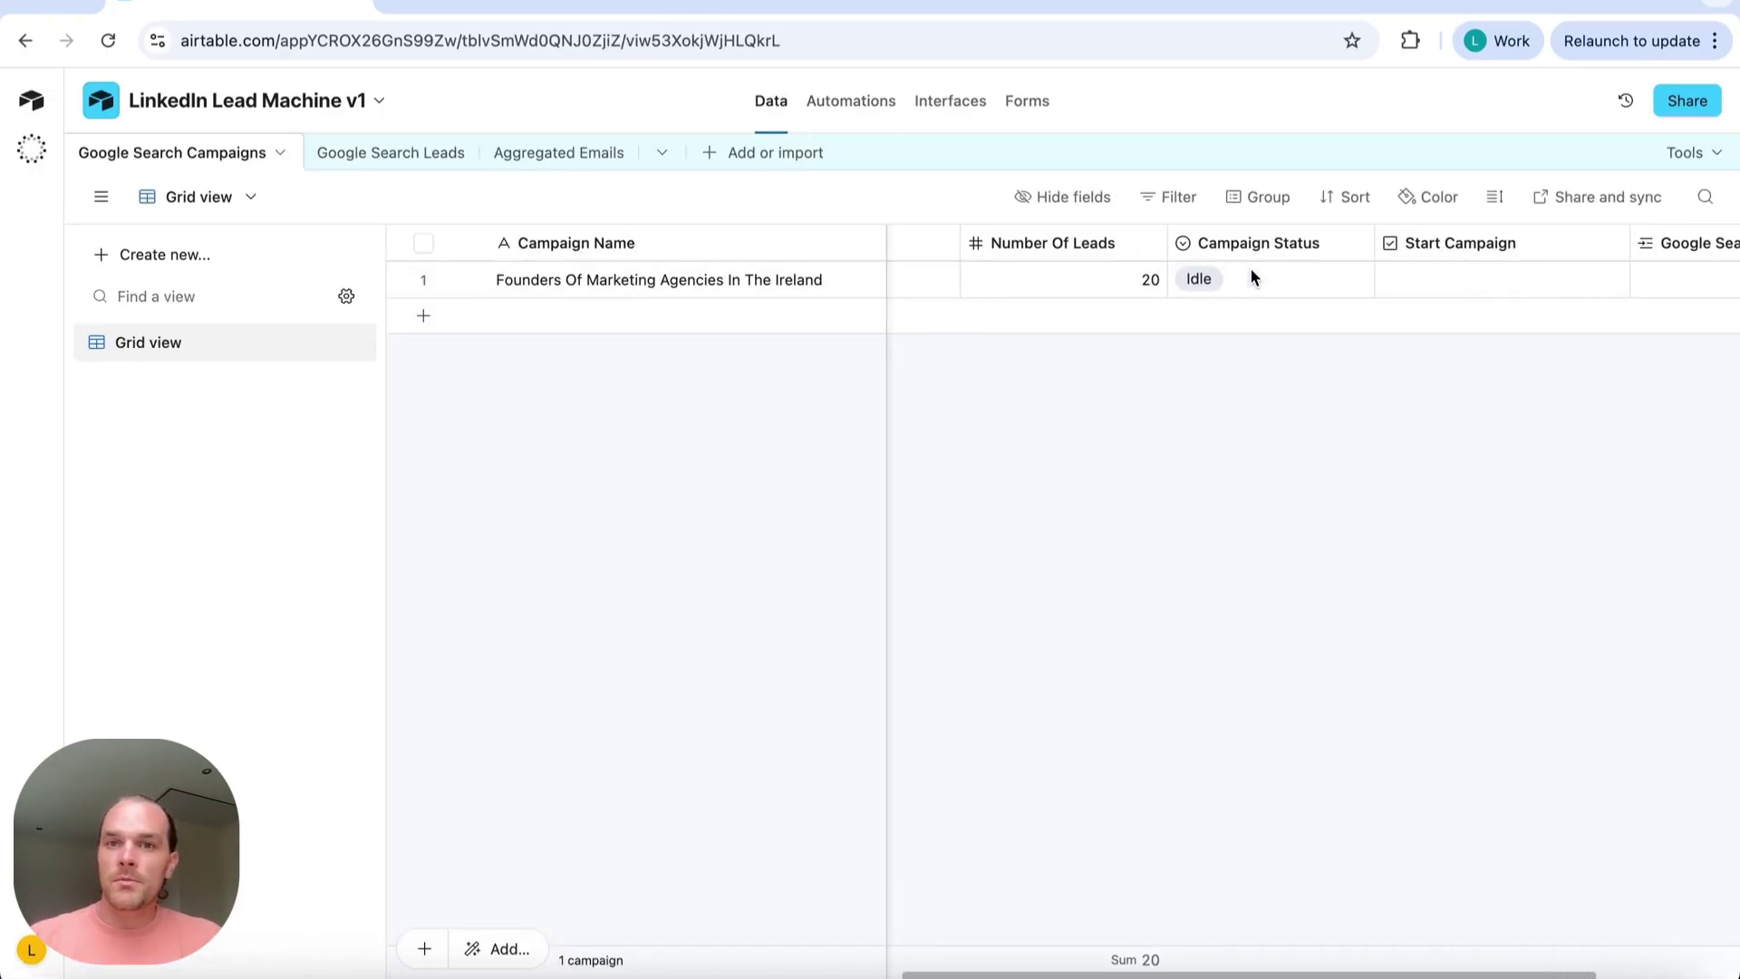
pyautogui.click(428, 13)
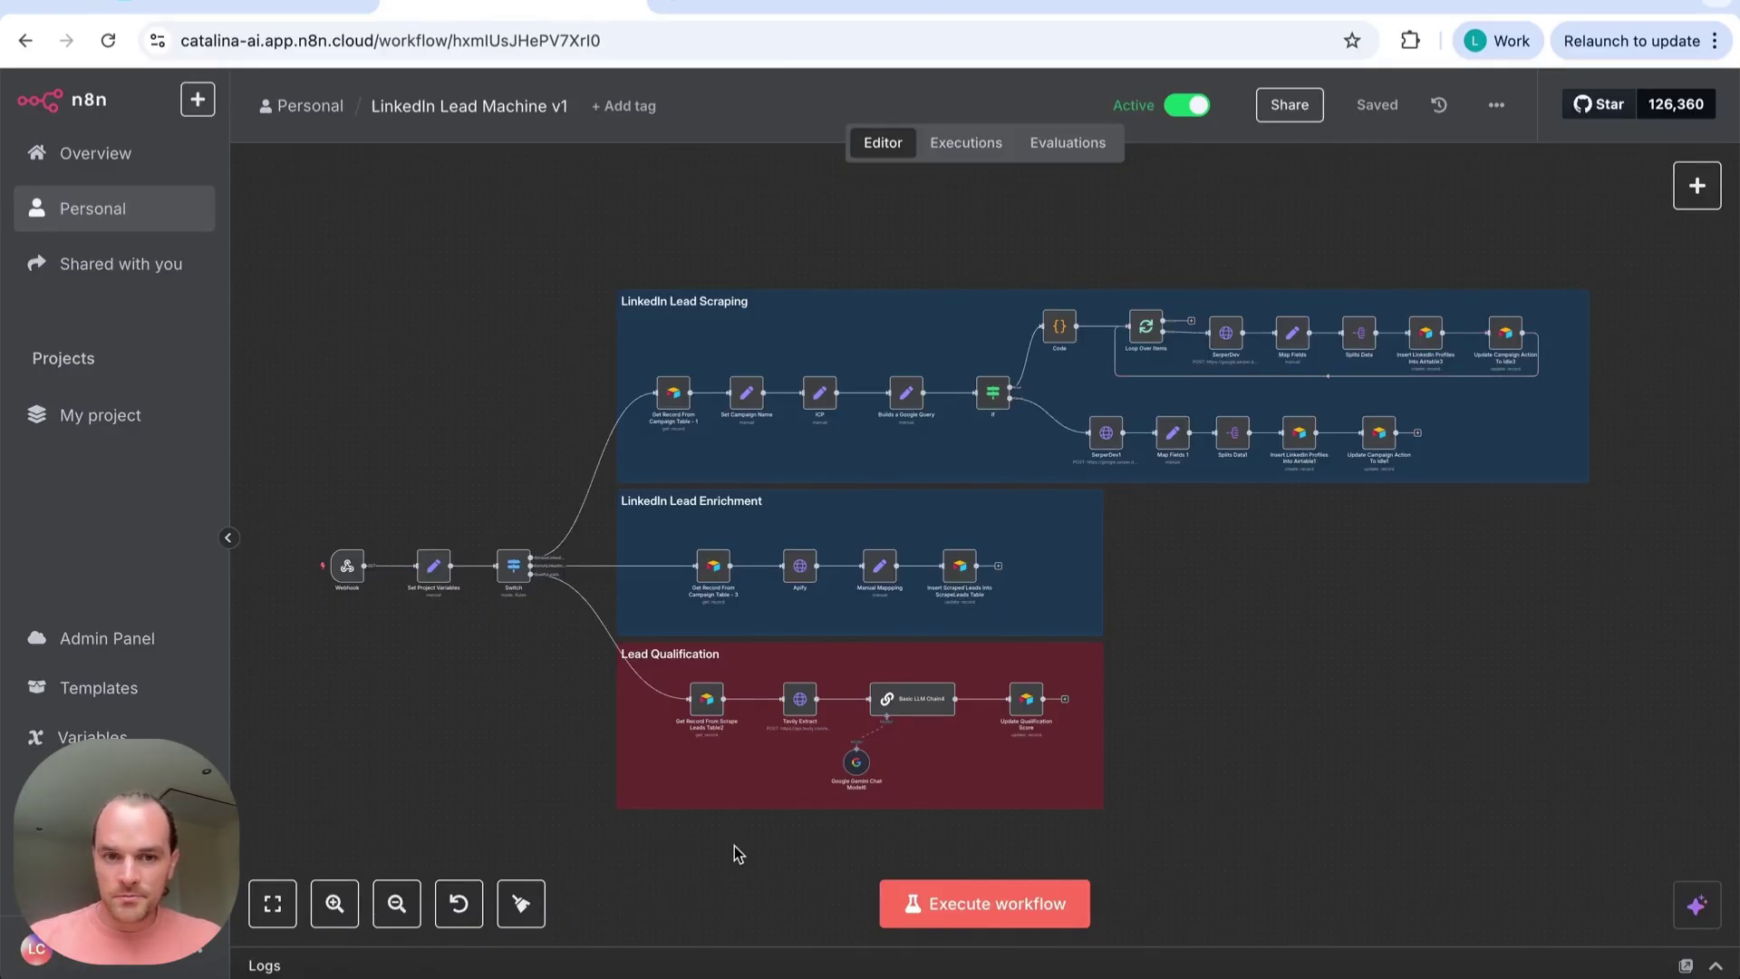
pyautogui.scroll(3, 475, 721)
pyautogui.scroll(2, 475, 722)
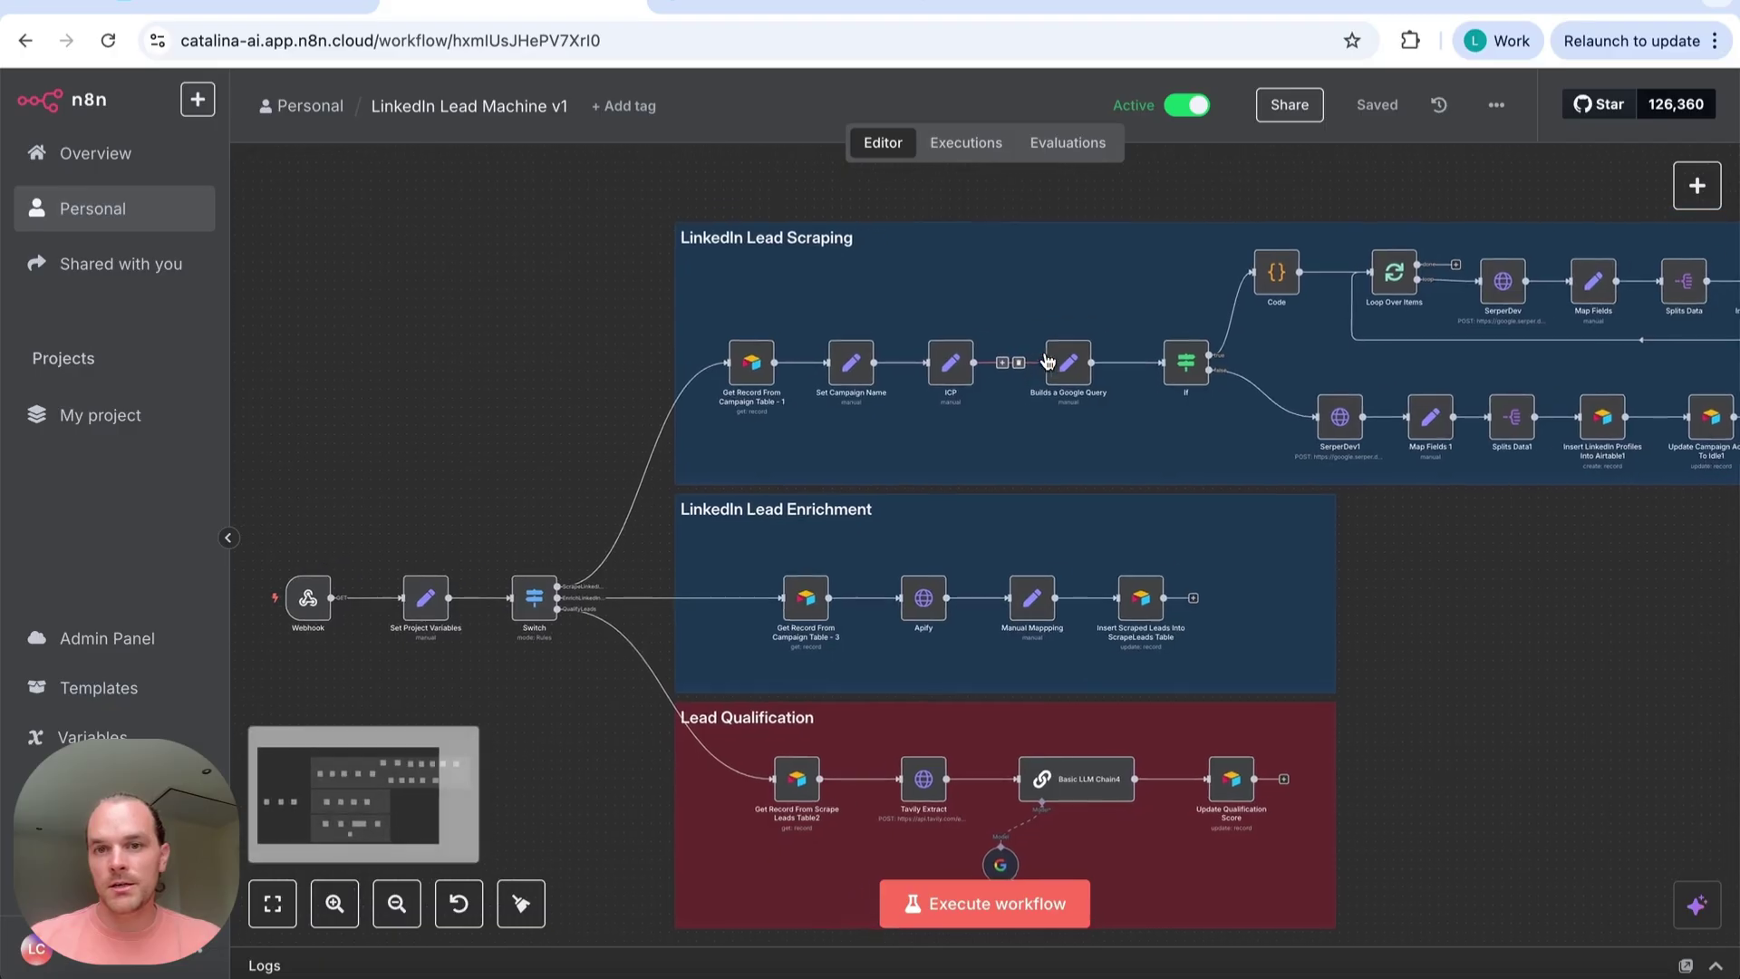
pyautogui.hscroll(2, 1047, 359)
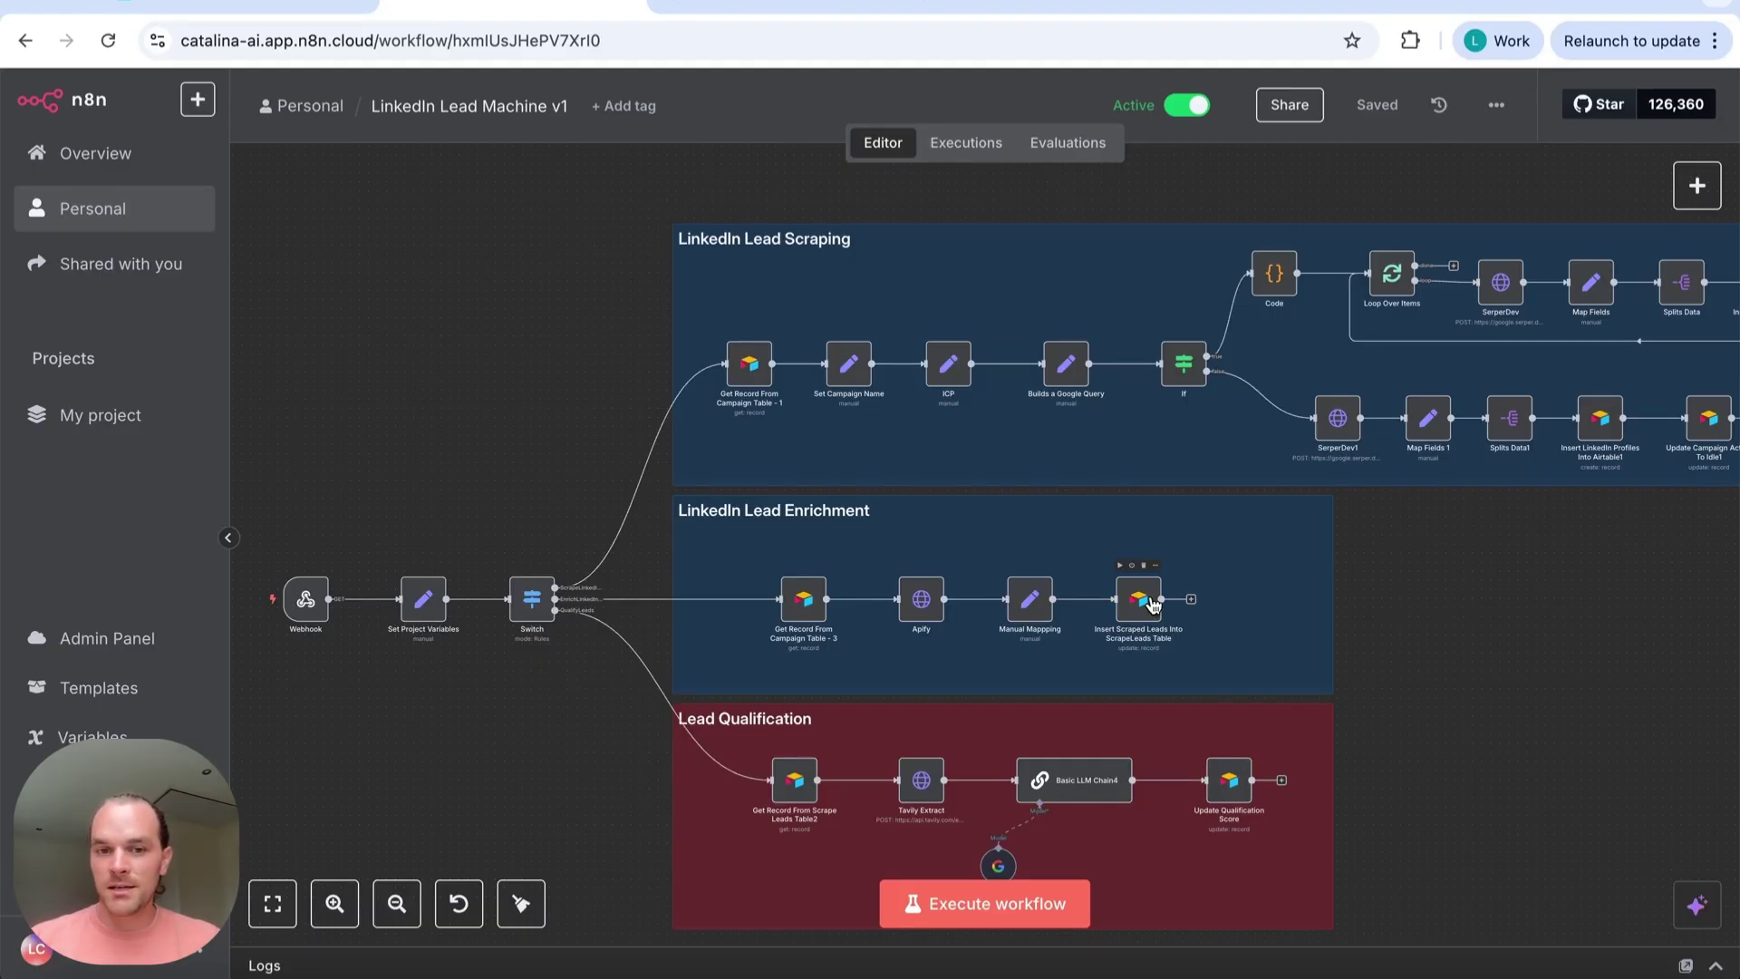
pyautogui.scroll(-2, 1151, 605)
pyautogui.hscroll(2, 1151, 605)
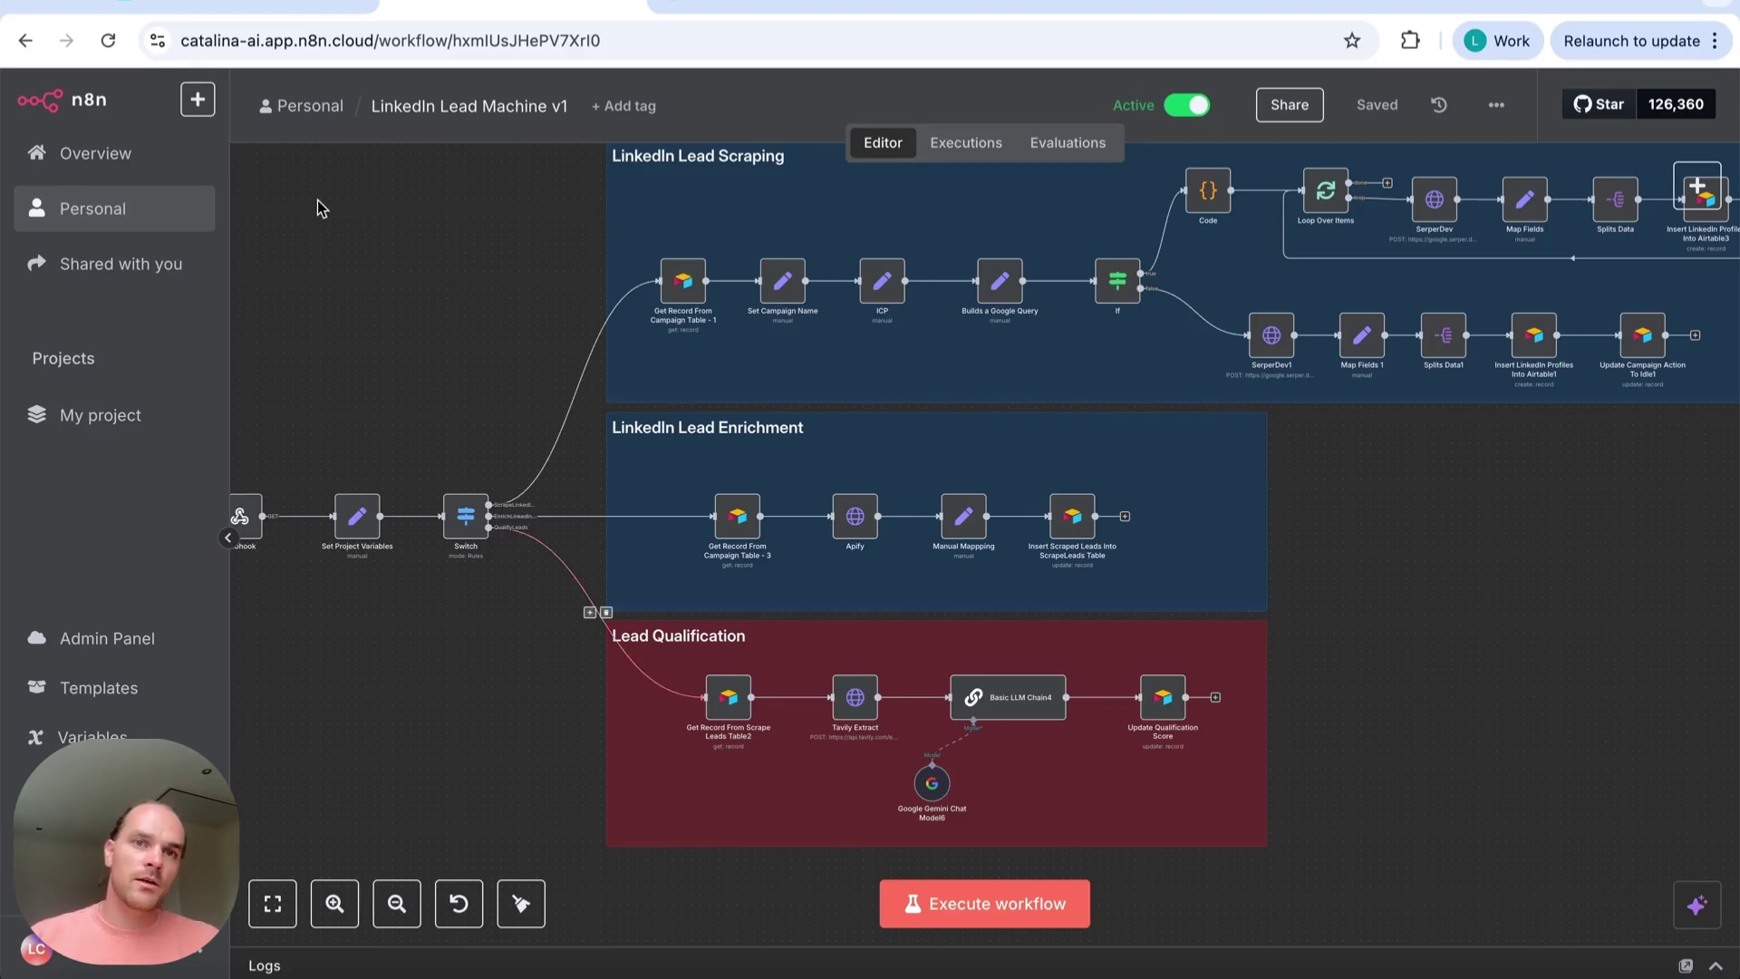
# Switch to Airtable and enable Start Campaign for the Founders Of Marketing Agencies In The Ireland record
pyautogui.click(295, 7)
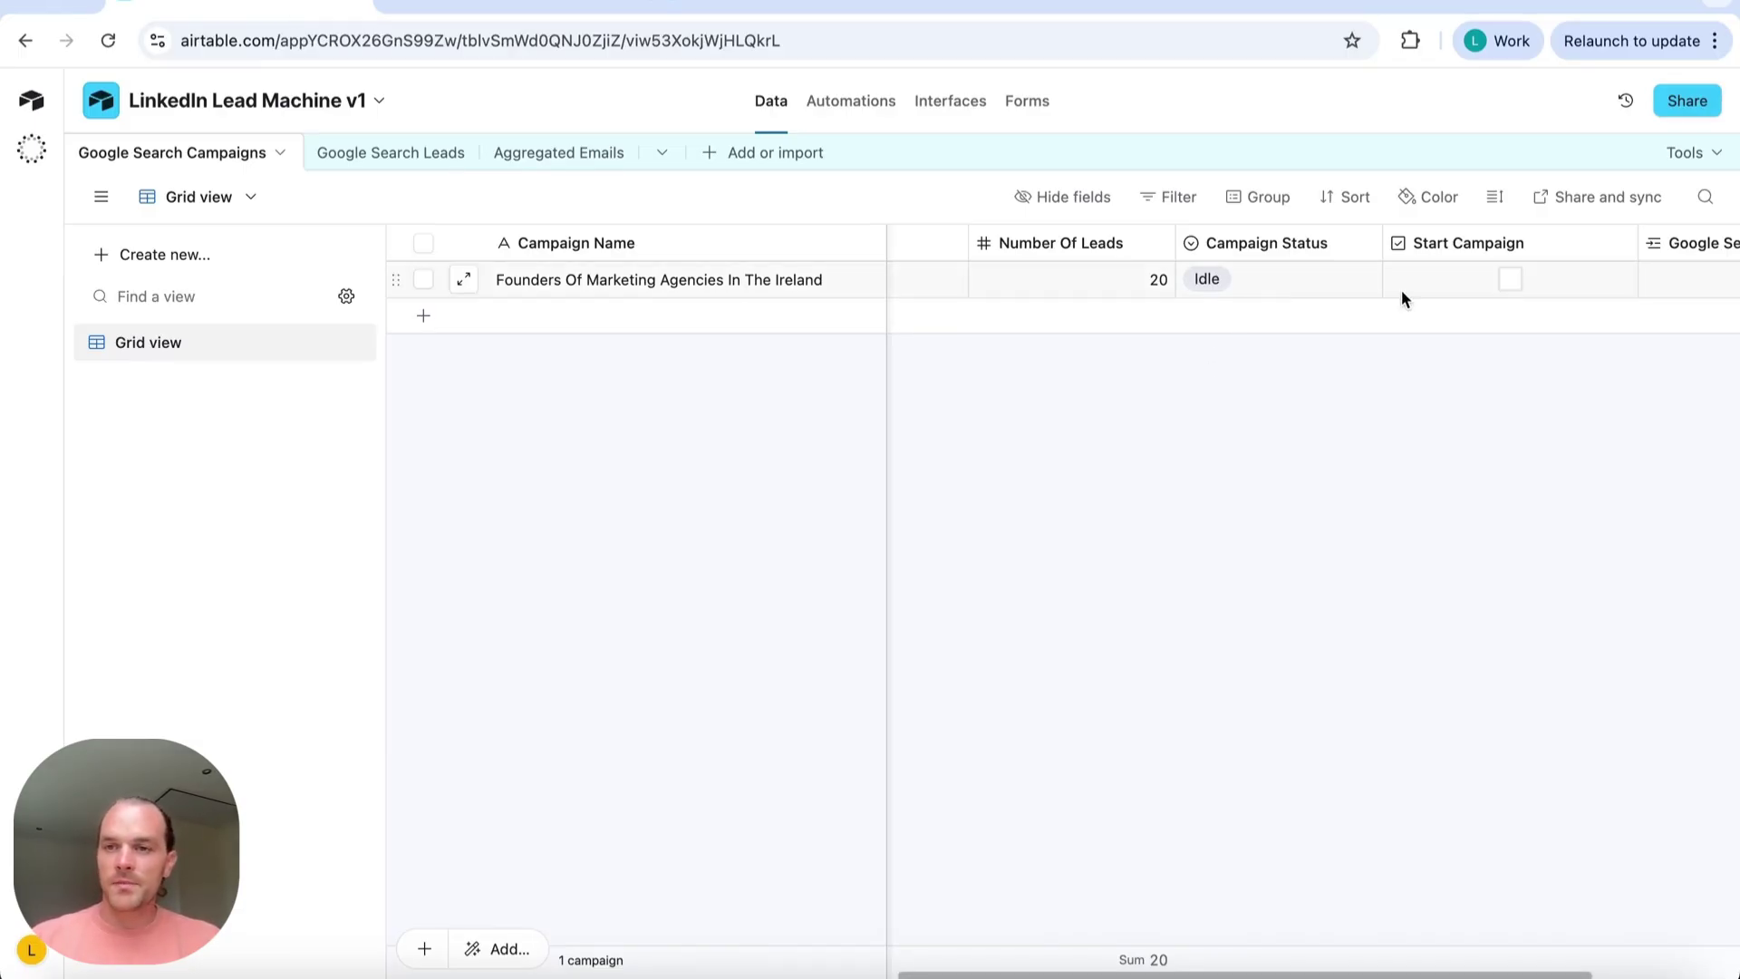
pyautogui.click(1511, 281)
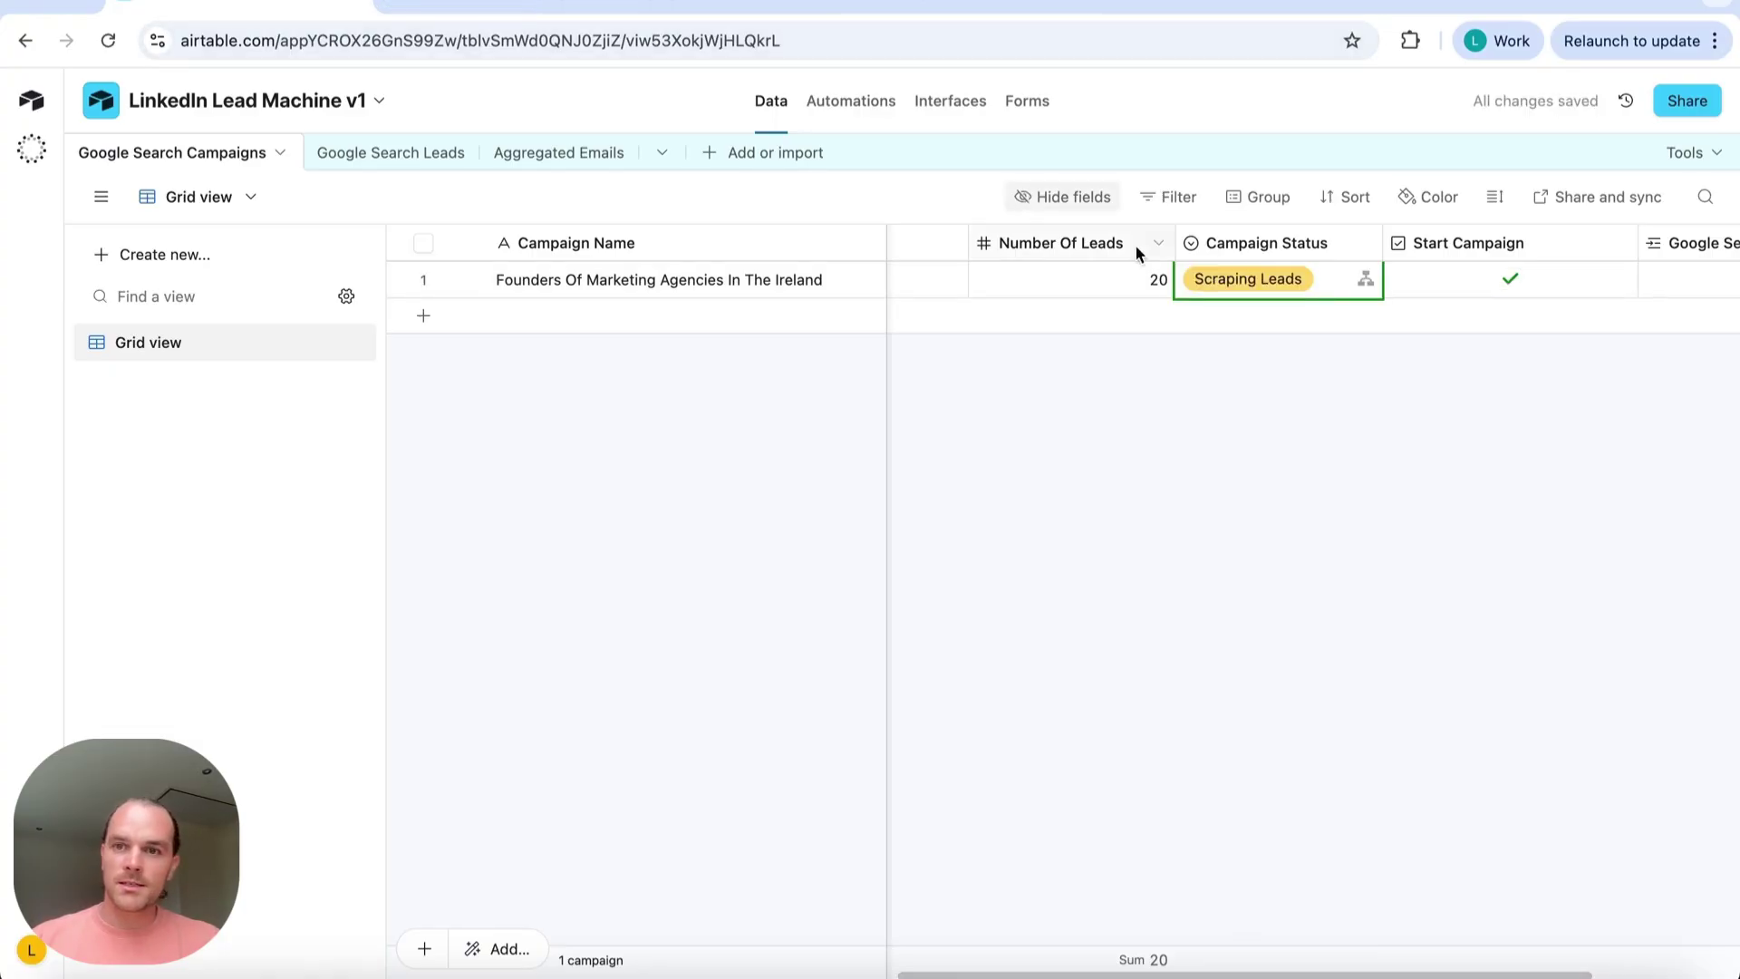
# Open the Google Search Leads table and look through the scraped lead titles and LinkedIn profile URLs
pyautogui.click(399, 159)
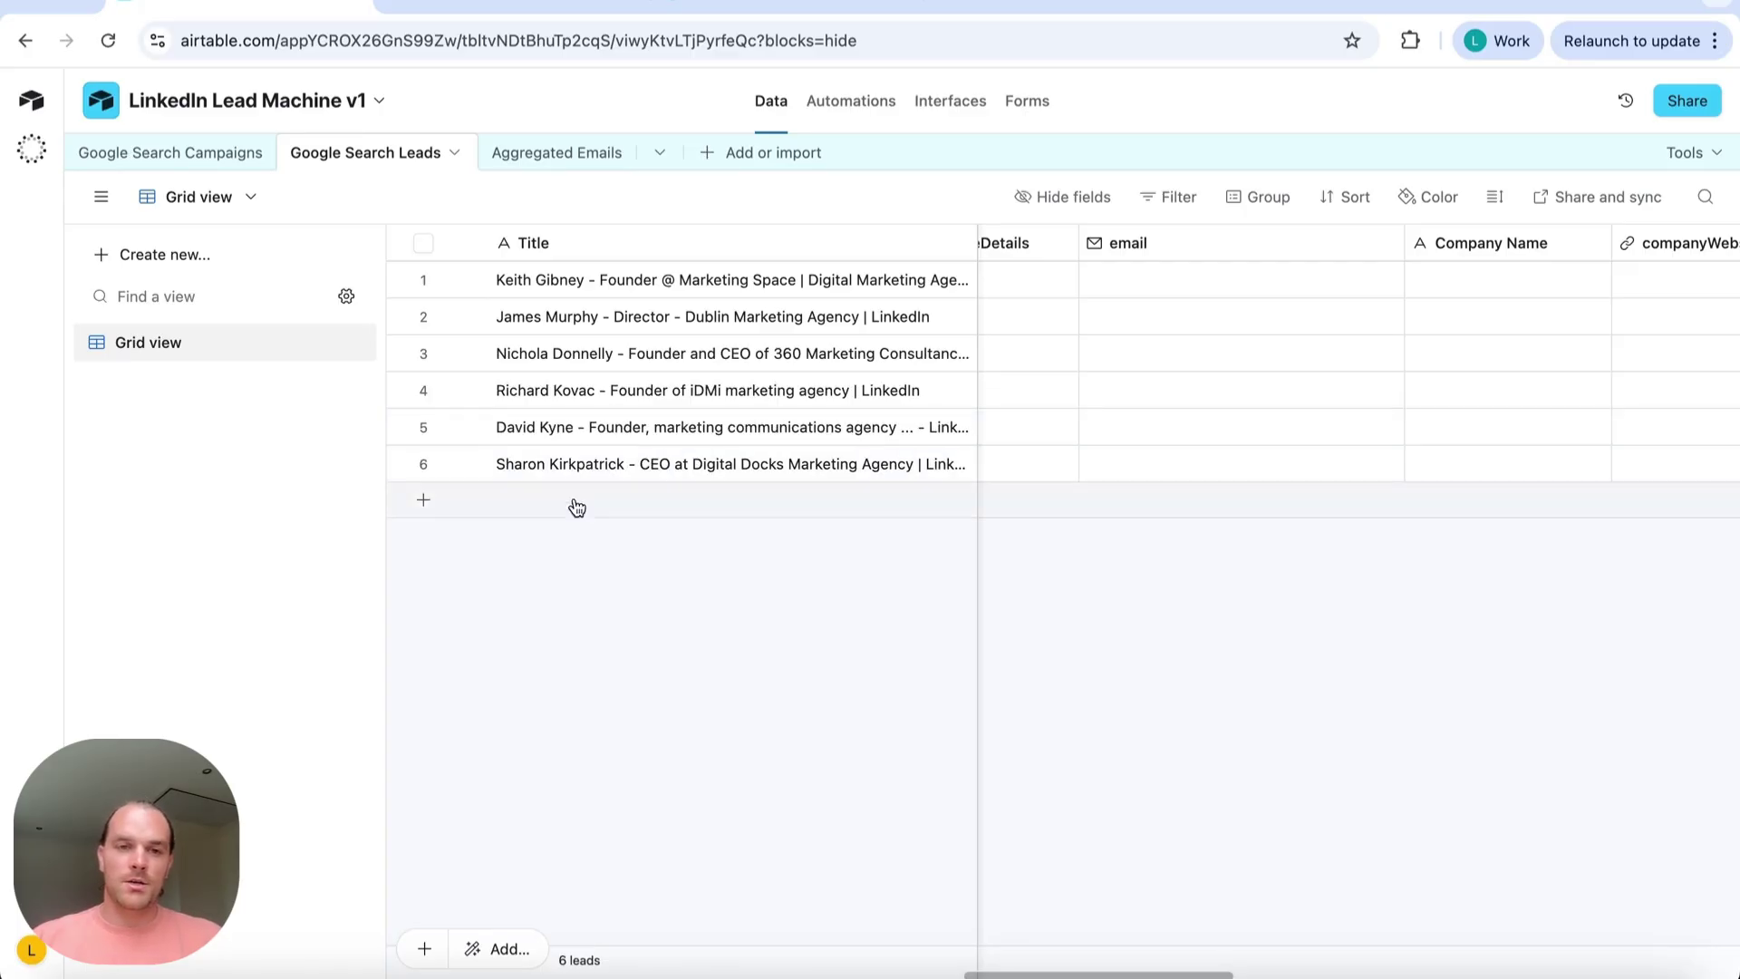
pyautogui.hscroll(-2, 1051, 437)
pyautogui.hscroll(-5, 1050, 428)
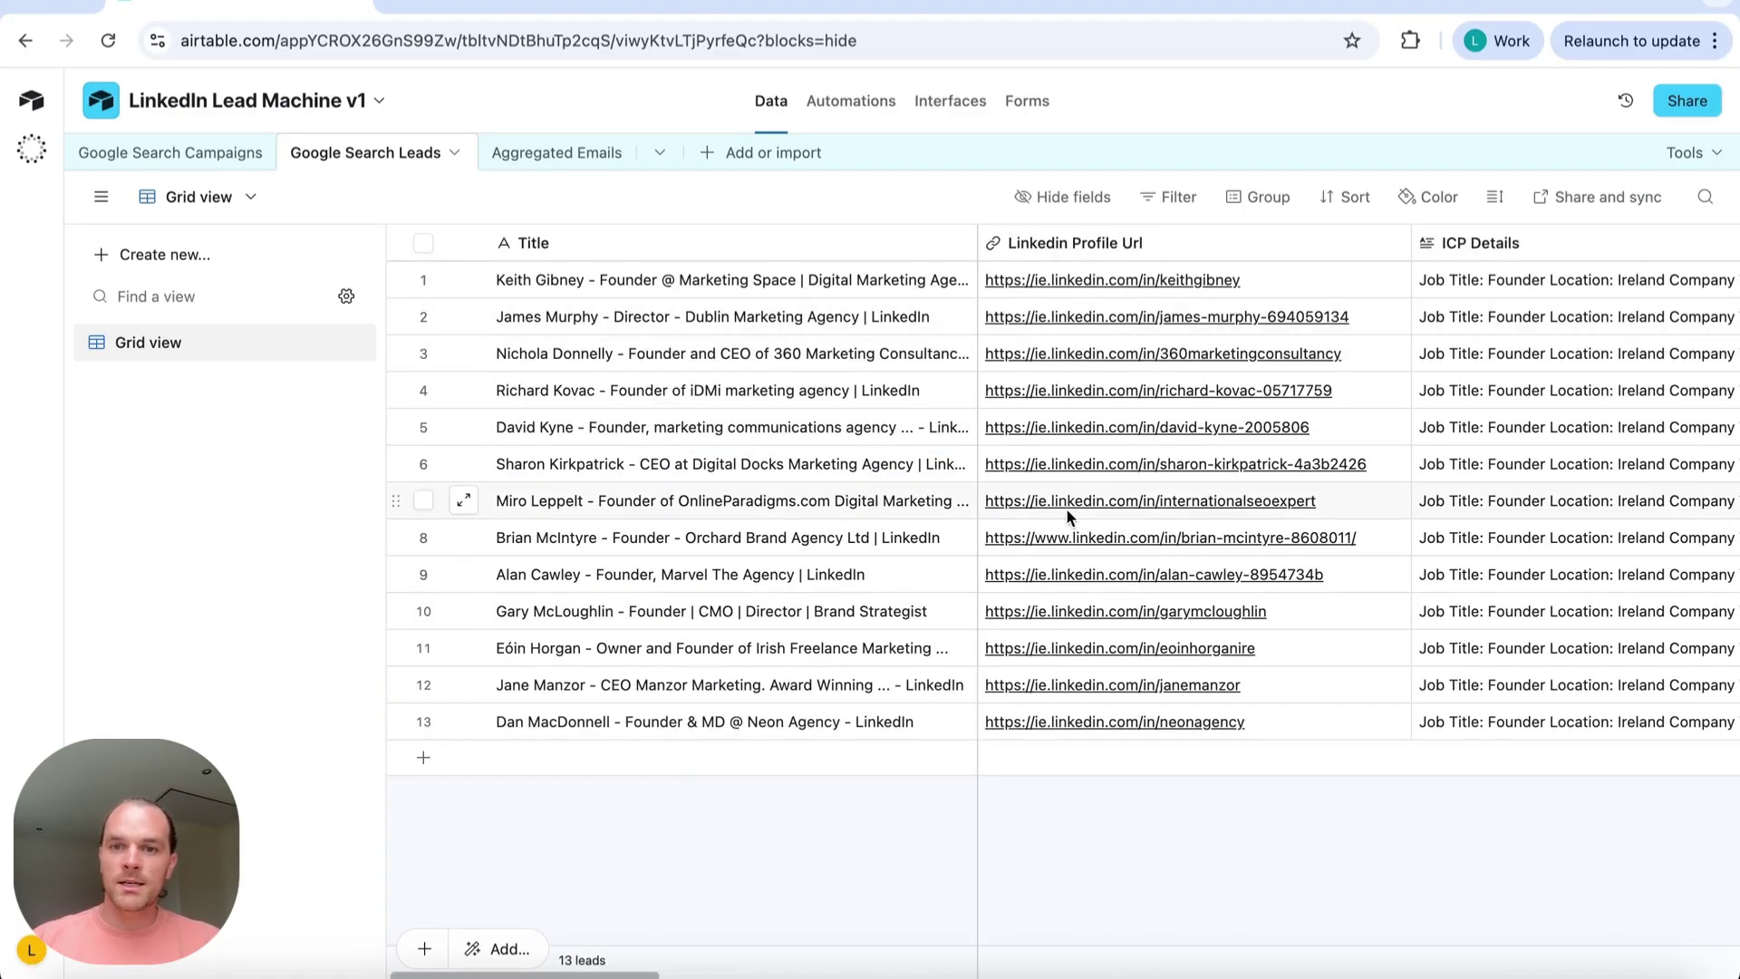
pyautogui.scroll(-2, 1067, 521)
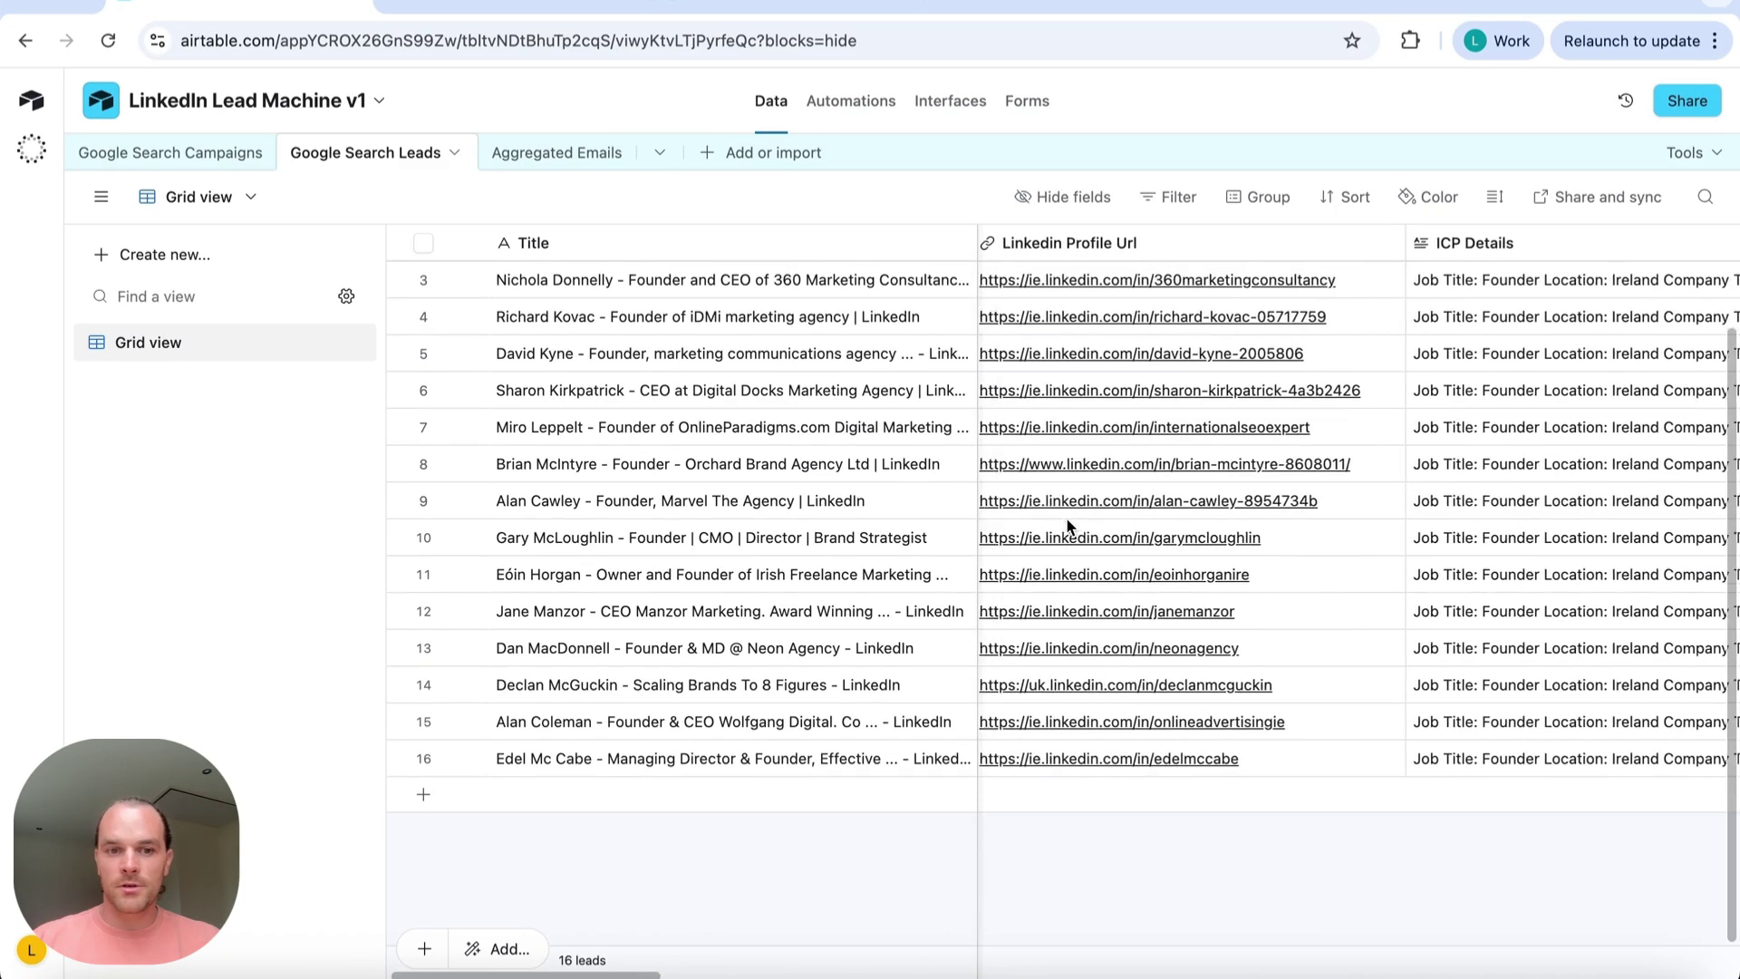
pyautogui.scroll(-2, 1067, 525)
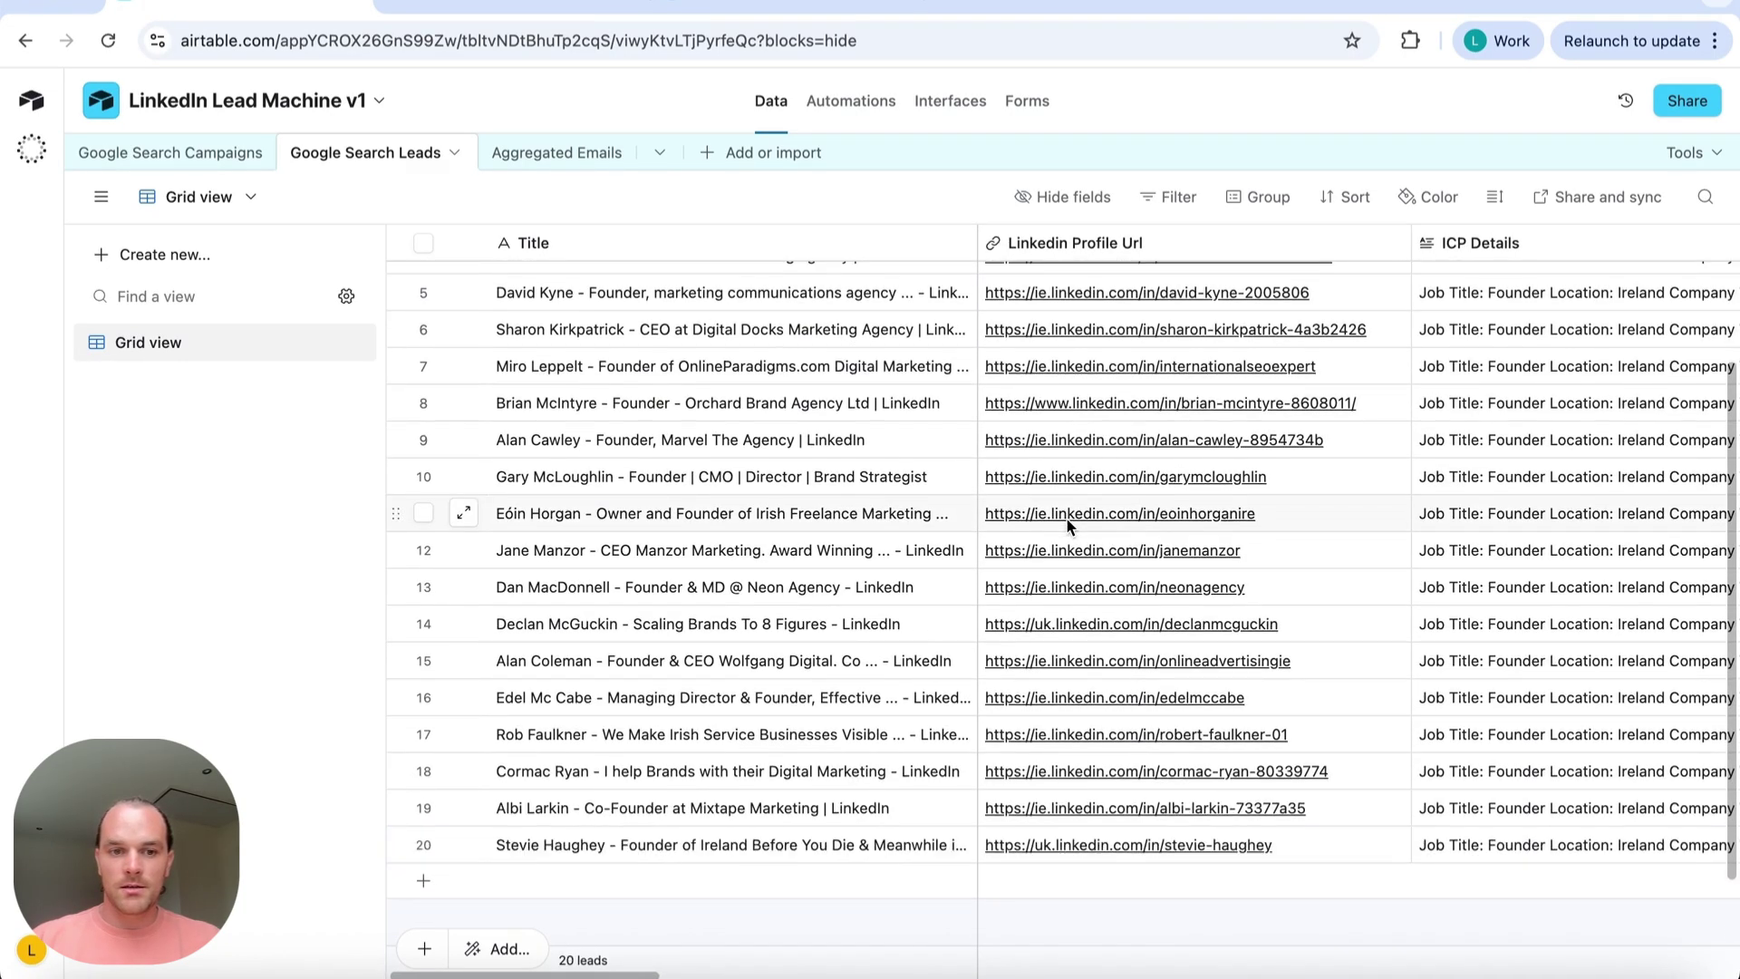
pyautogui.scroll(3, 1067, 517)
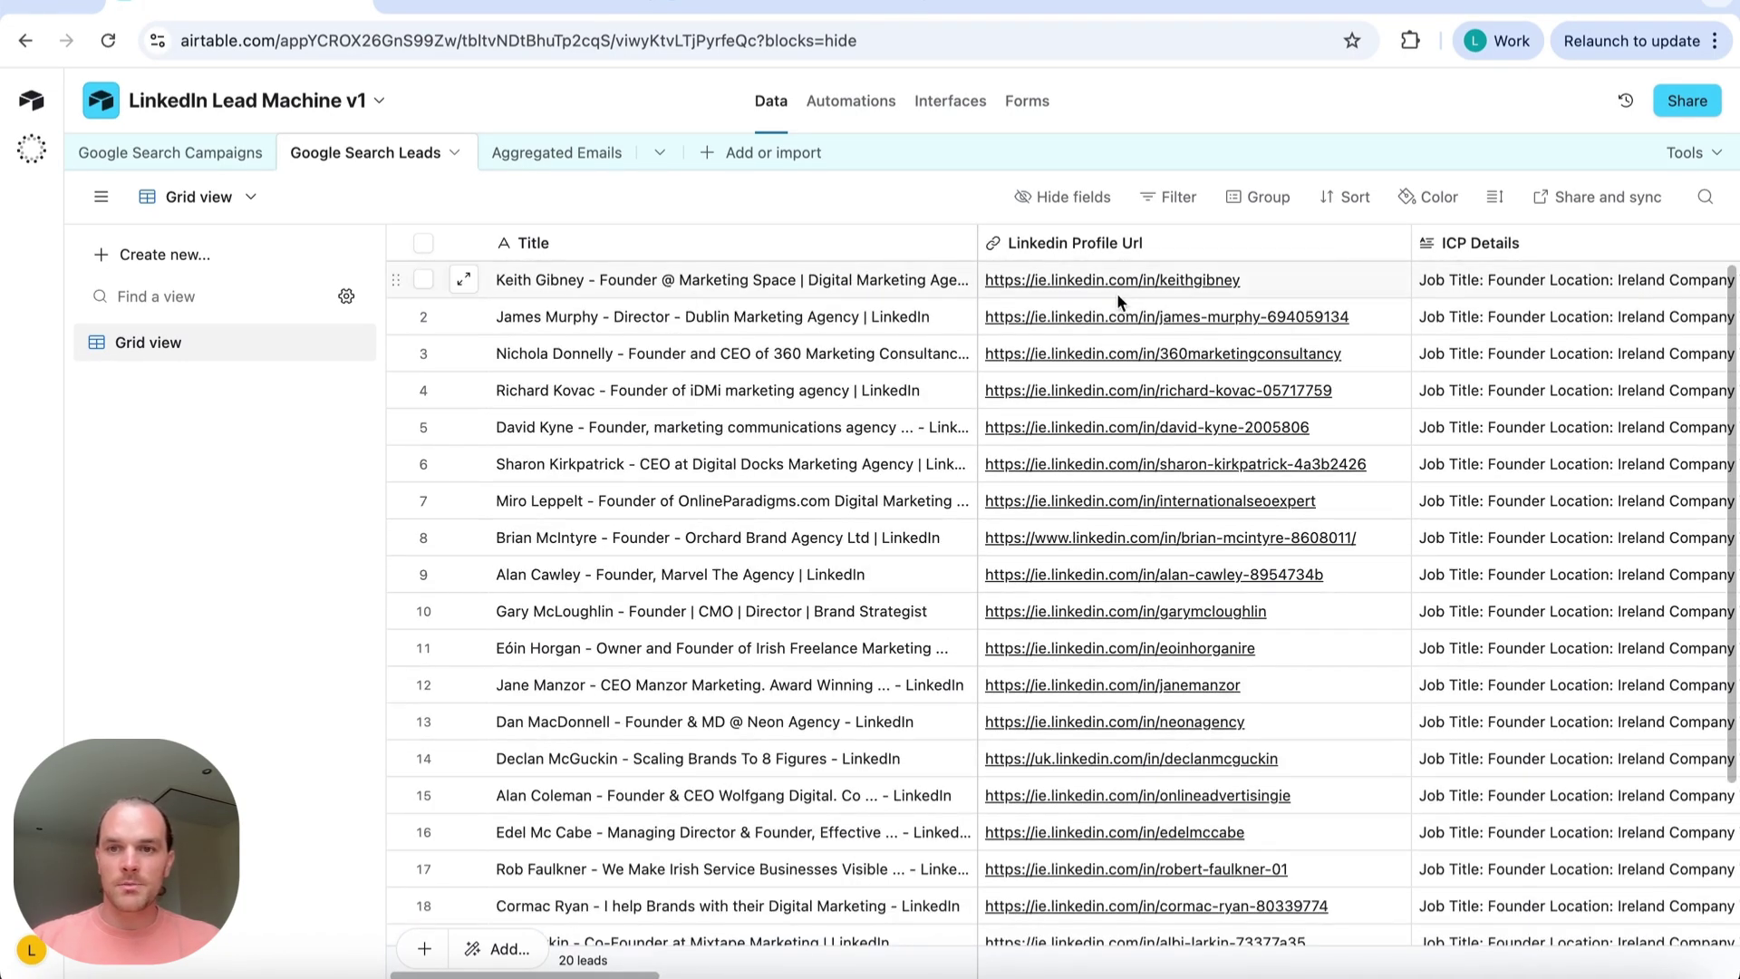
# Examine the enriched First Name, Last Name and Headline fields as they fill in for the scraped leads
pyautogui.hscroll(10, 1116, 291)
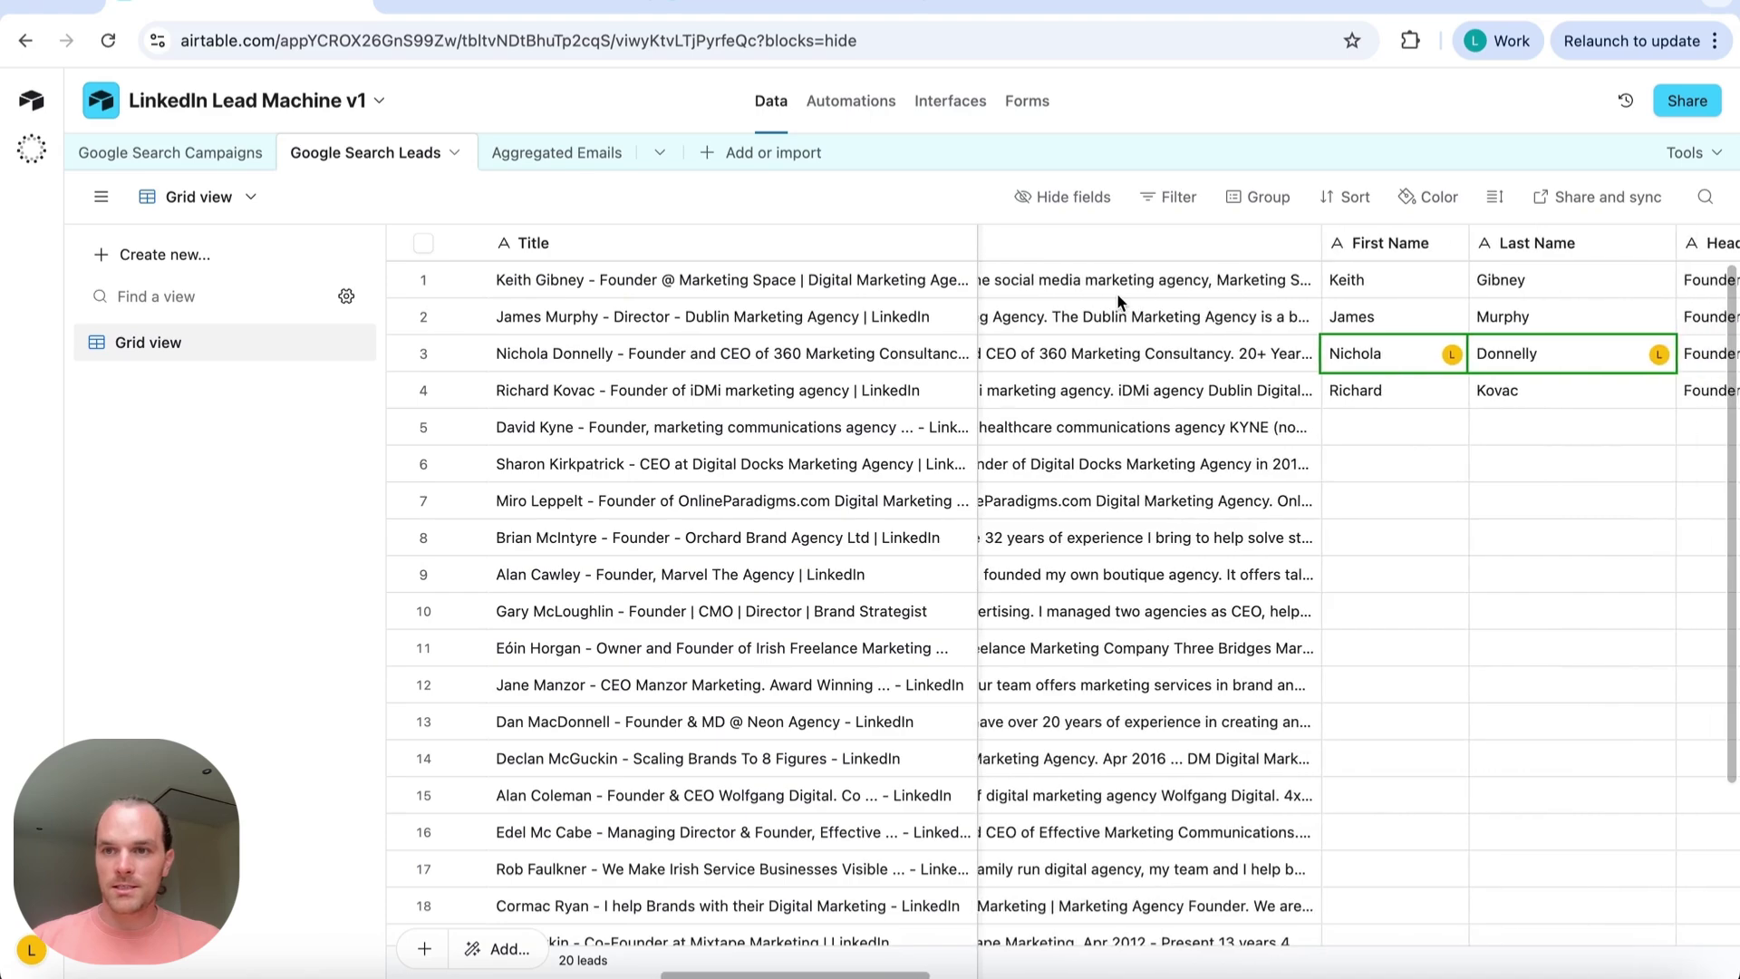
pyautogui.hscroll(5, 1169, 349)
pyautogui.hscroll(3, 1174, 352)
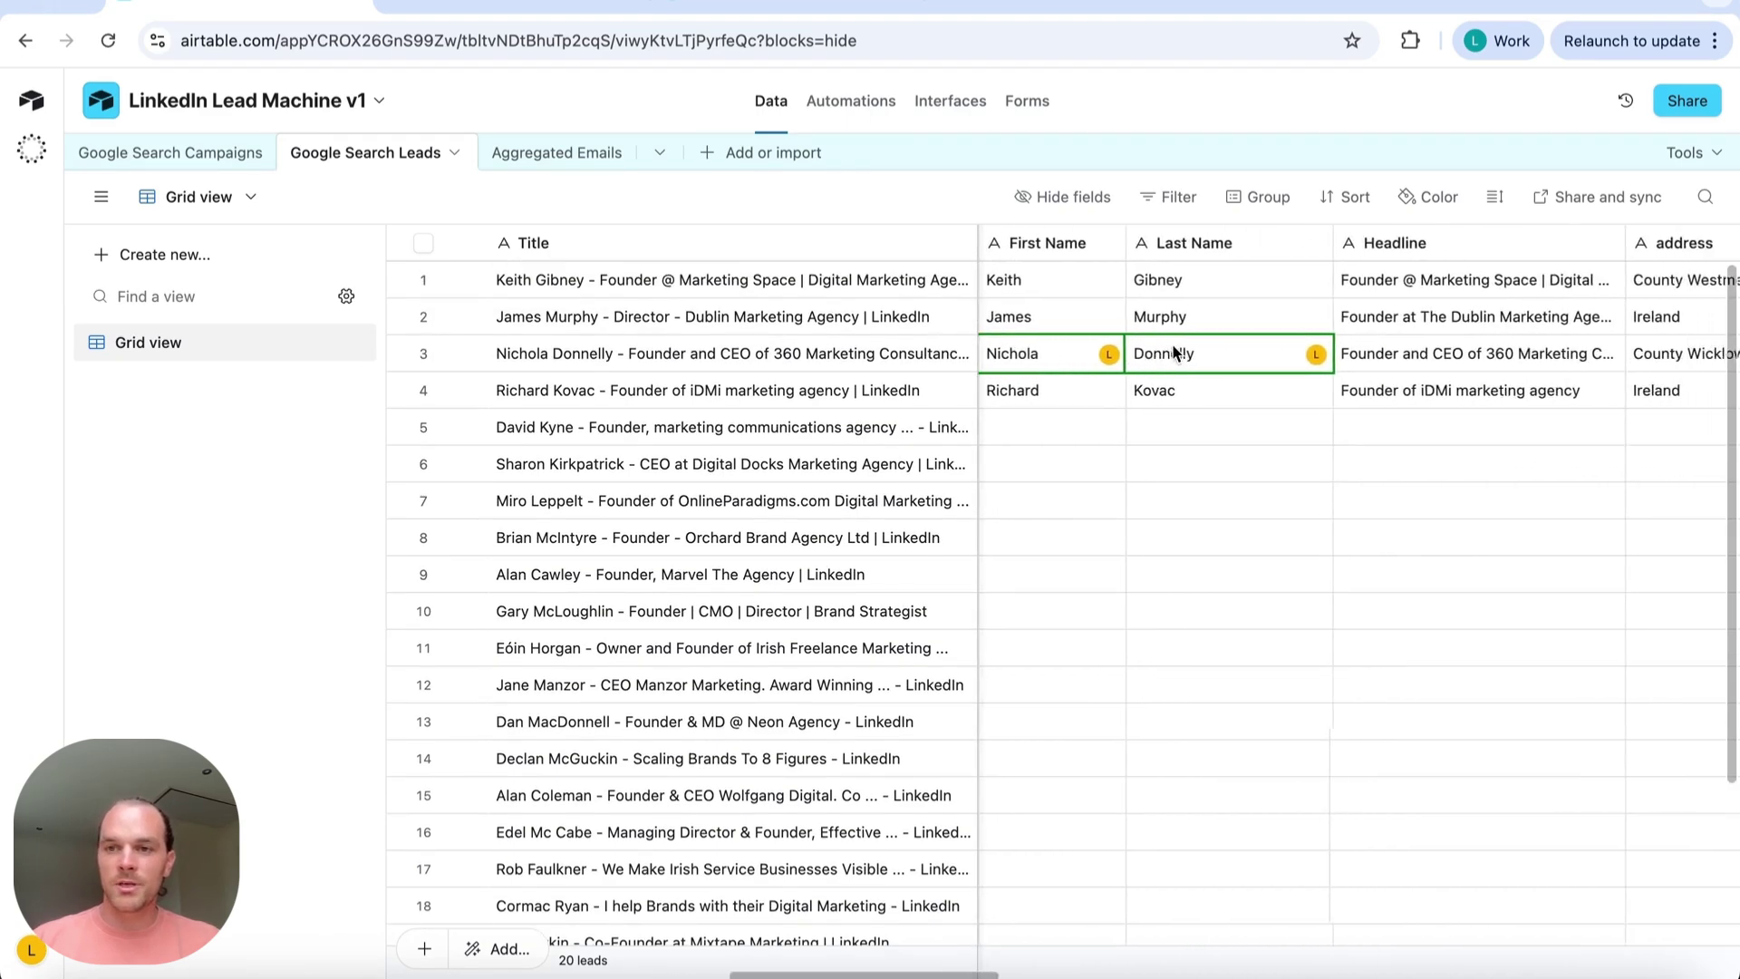
pyautogui.hscroll(-3, 1174, 351)
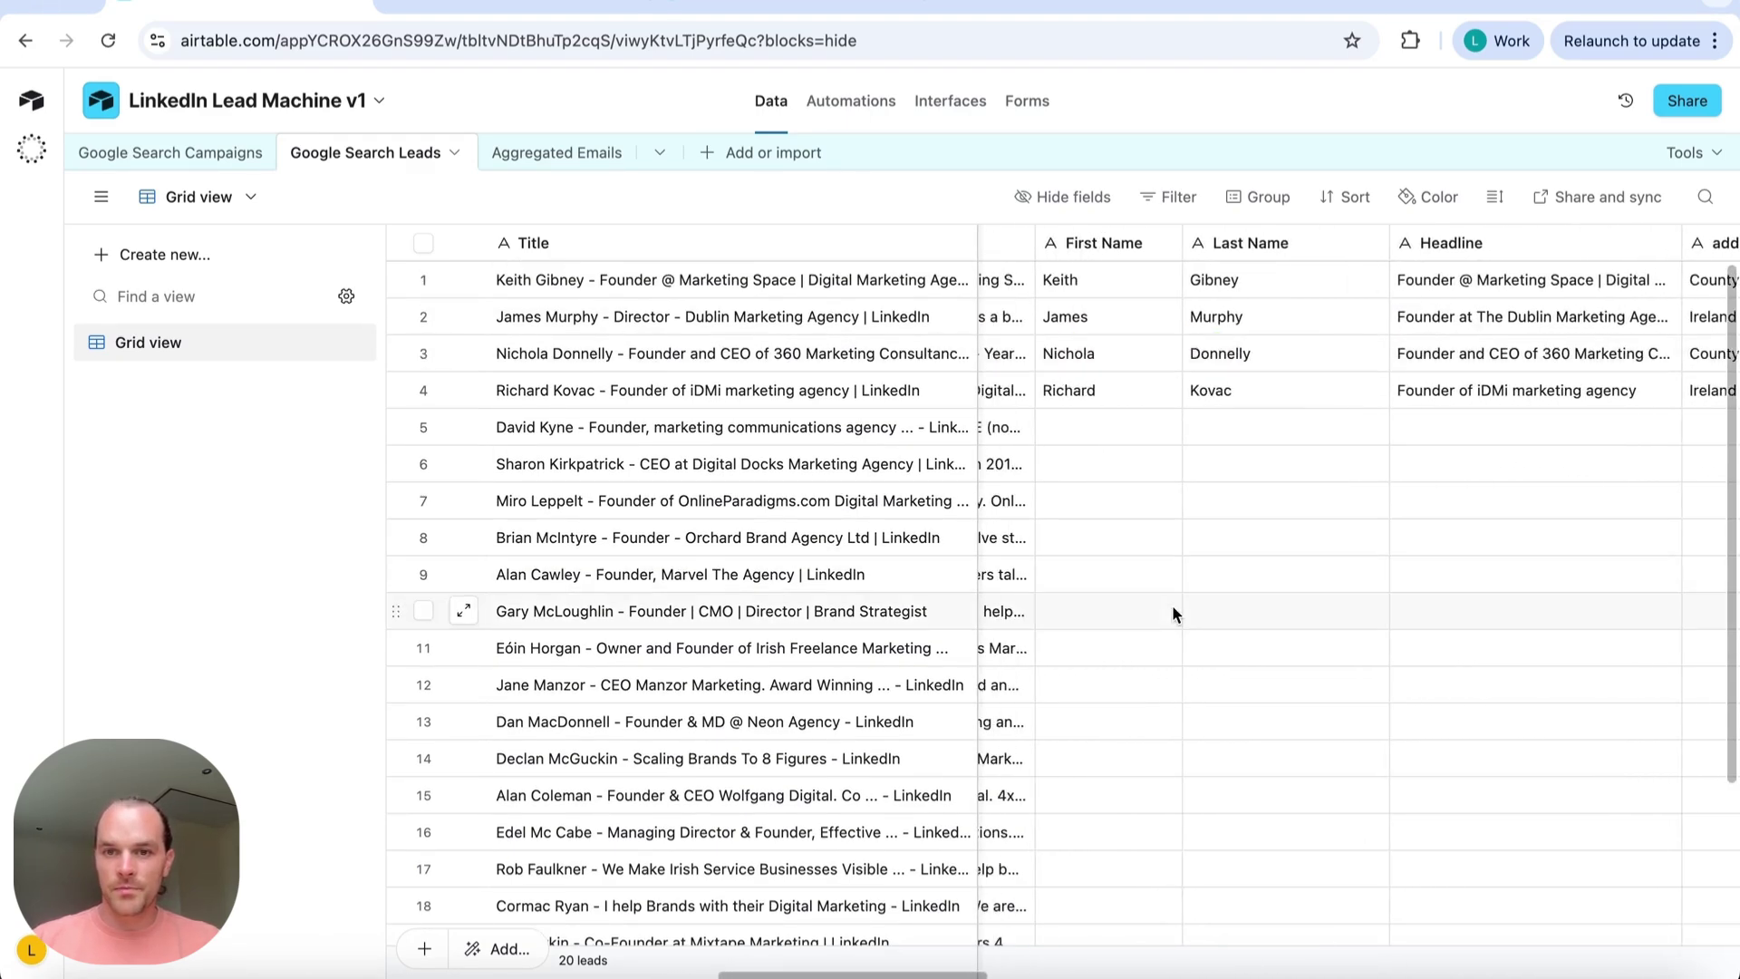
pyautogui.hscroll(-2, 1171, 605)
pyautogui.scroll(-1, 1171, 605)
pyautogui.scroll(1, 1172, 605)
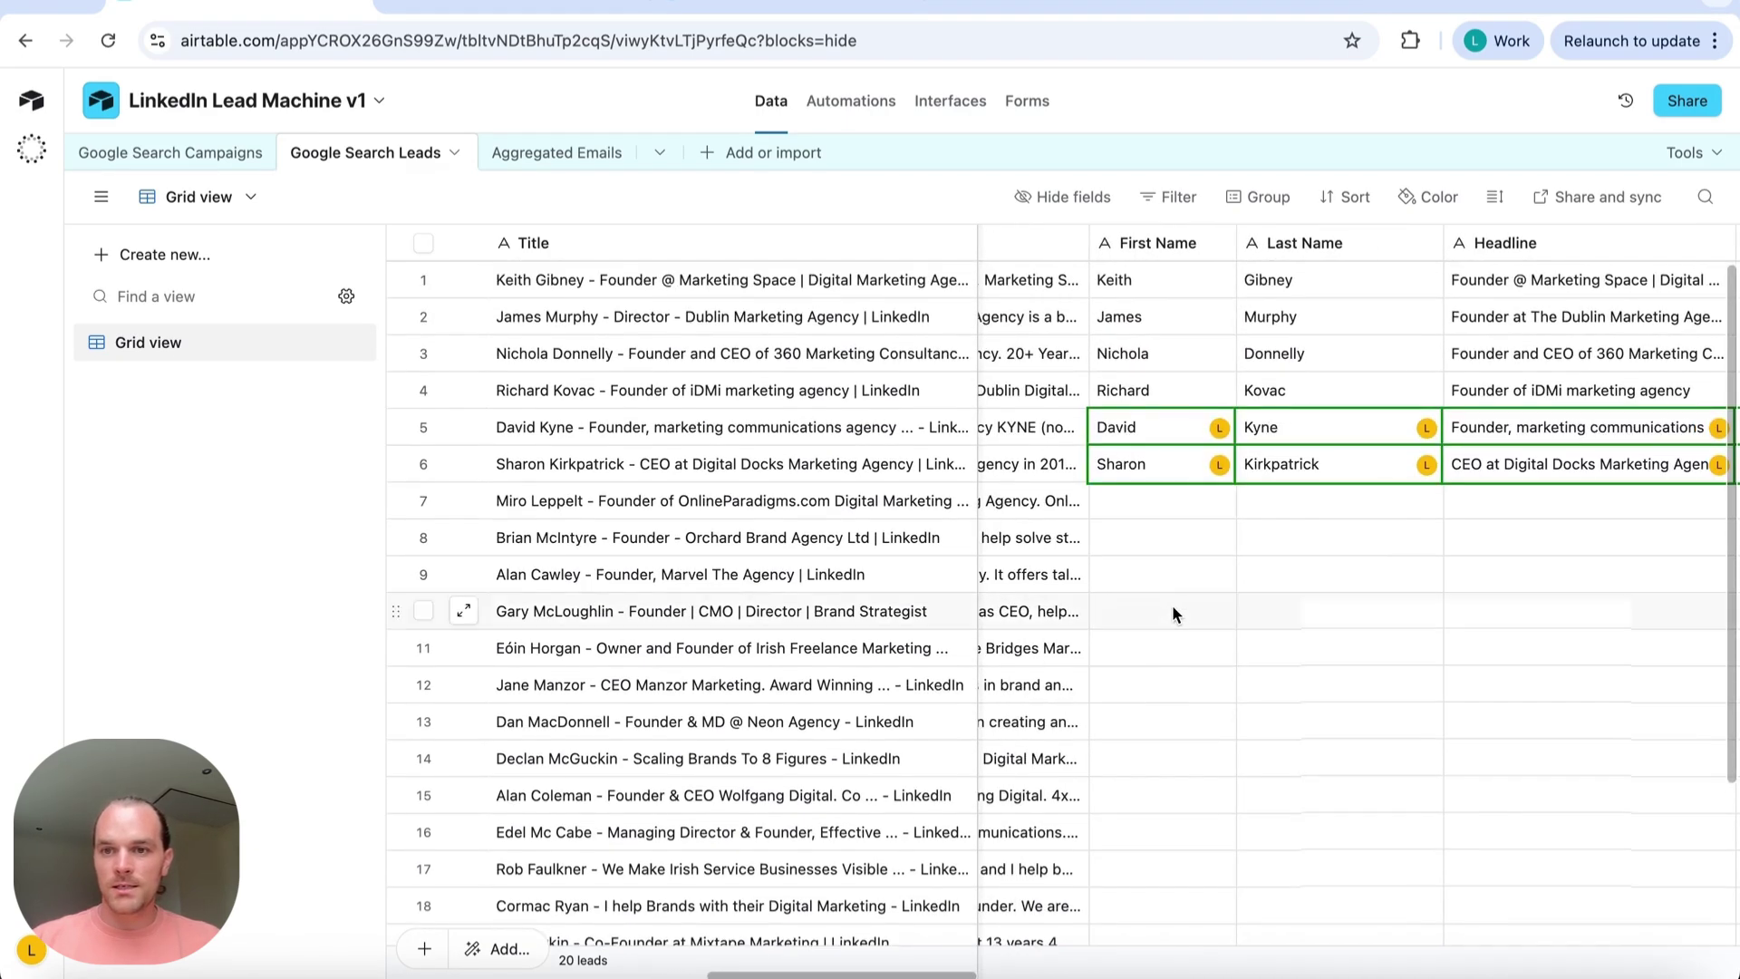
pyautogui.scroll(-2, 1172, 605)
pyautogui.scroll(2, 1172, 605)
pyautogui.hscroll(-1, 1172, 605)
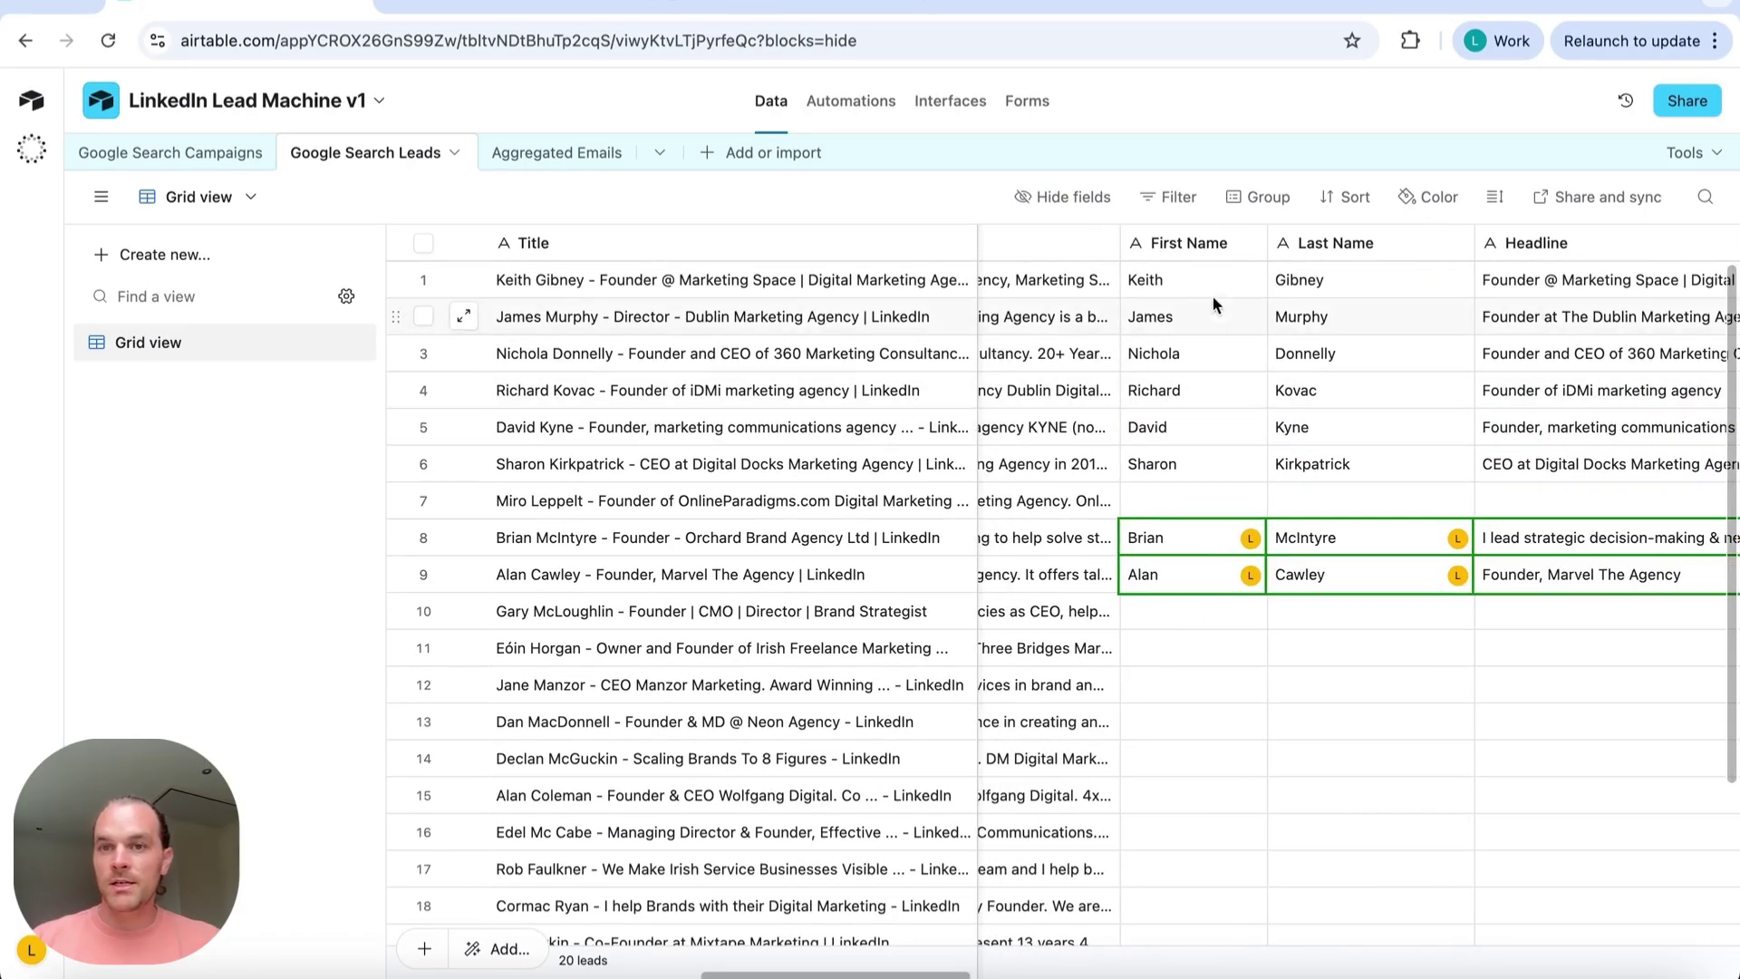
# Examine the leads' Headline, address, About, experience details and email fields, focusing on the first record
pyautogui.hscroll(3, 1330, 261)
pyautogui.click(1332, 266)
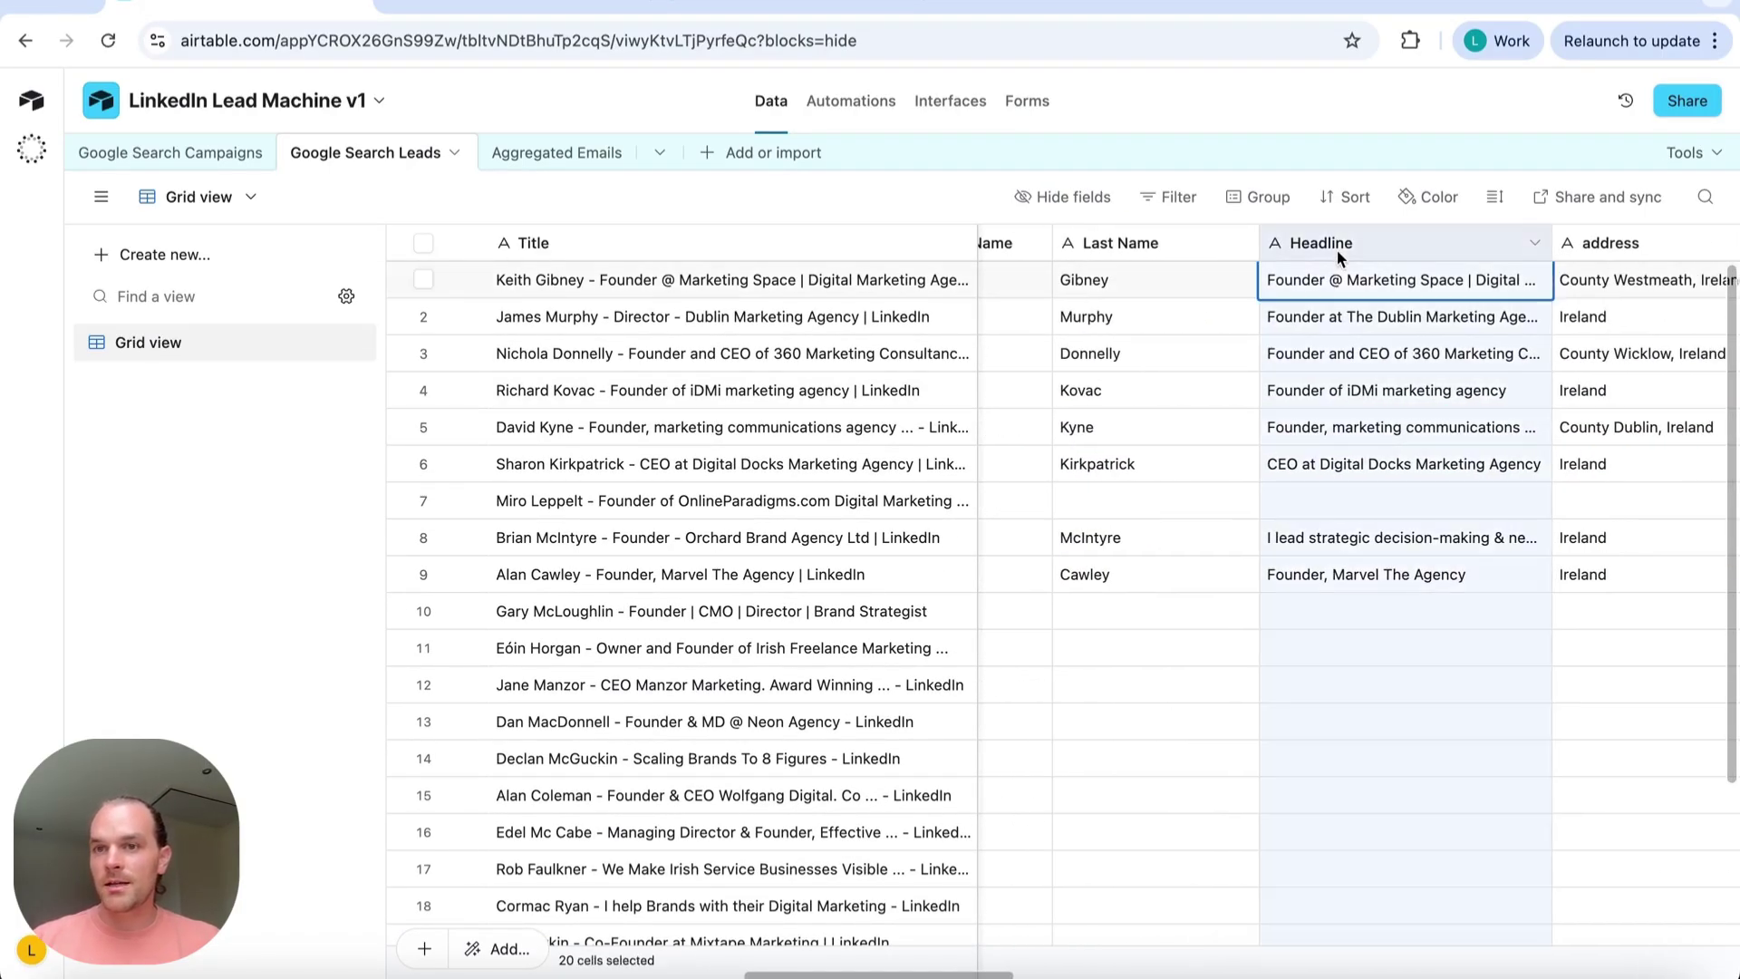
pyautogui.hscroll(6, 1494, 269)
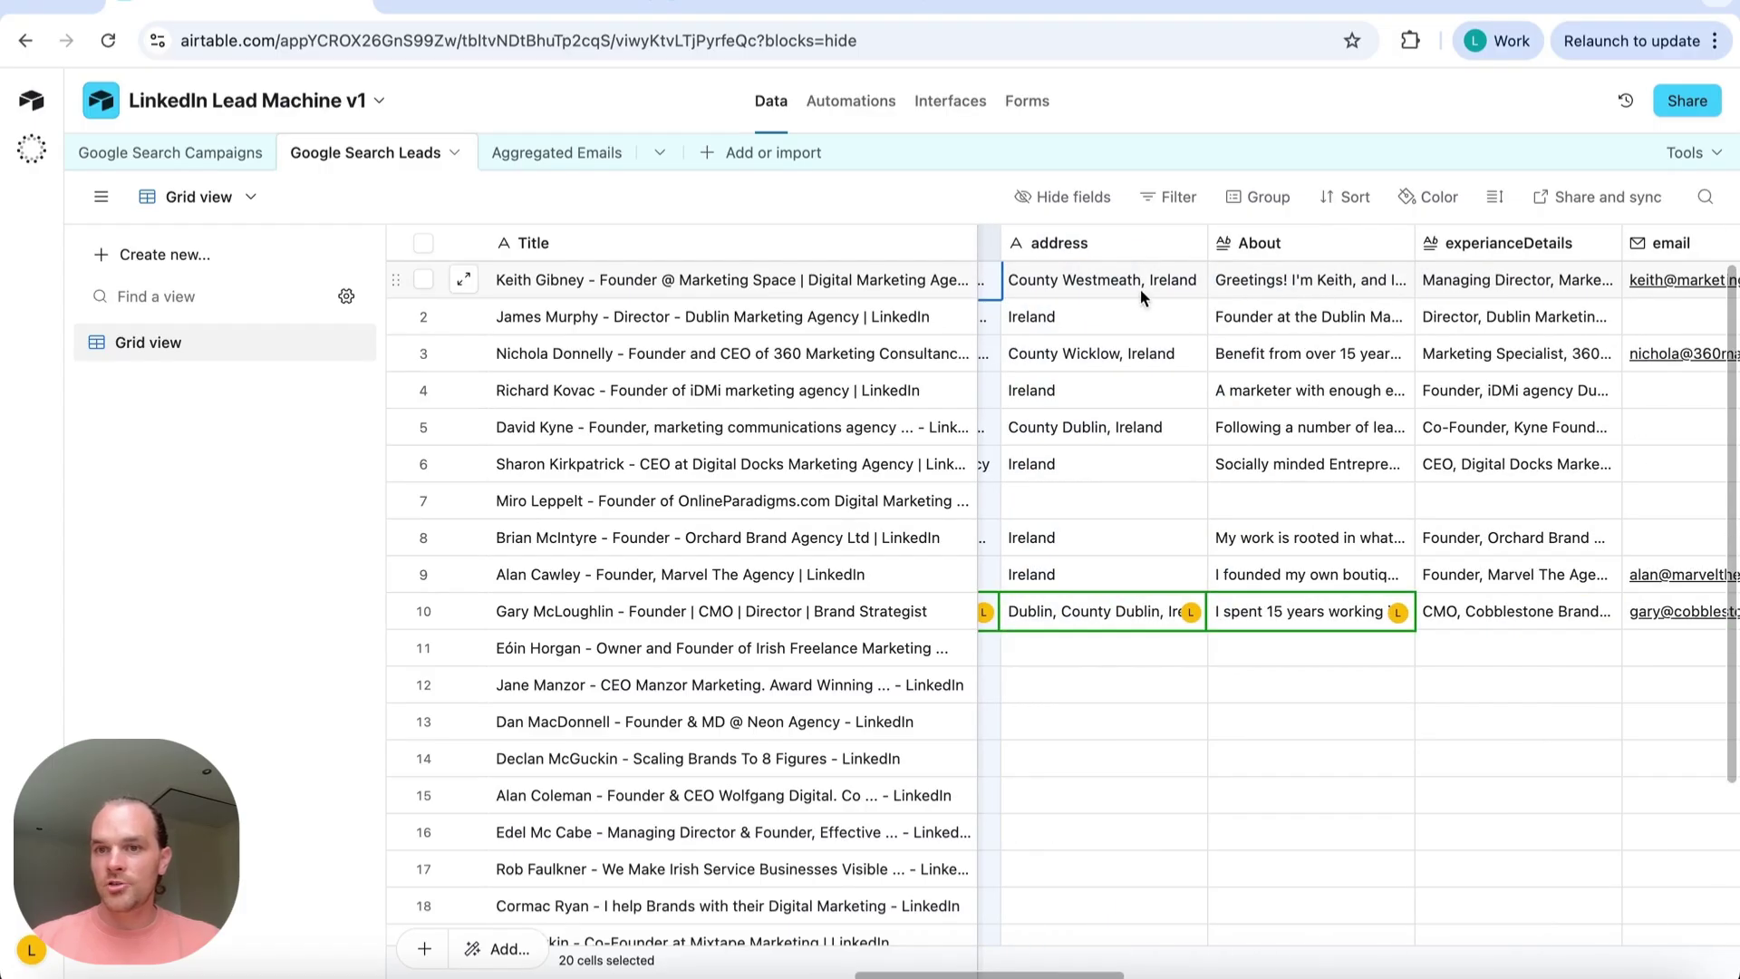
pyautogui.click(1333, 295)
pyautogui.hscroll(2, 1399, 279)
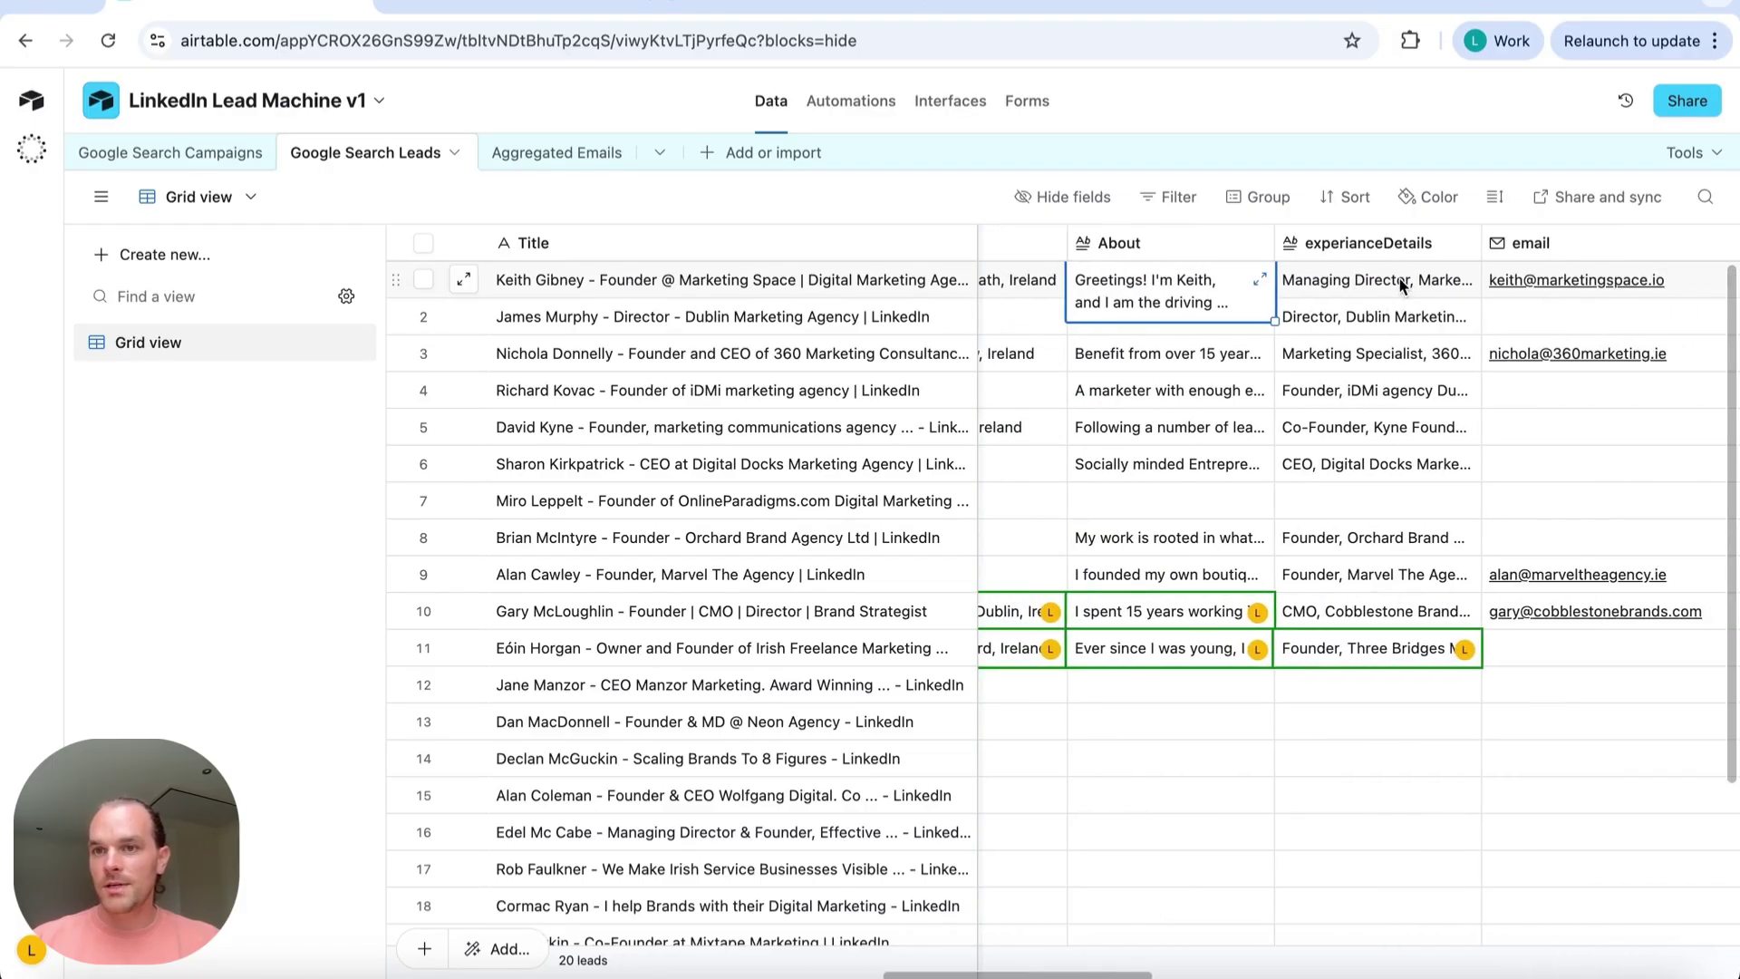
pyautogui.click(1400, 279)
pyautogui.hscroll(4, 1470, 270)
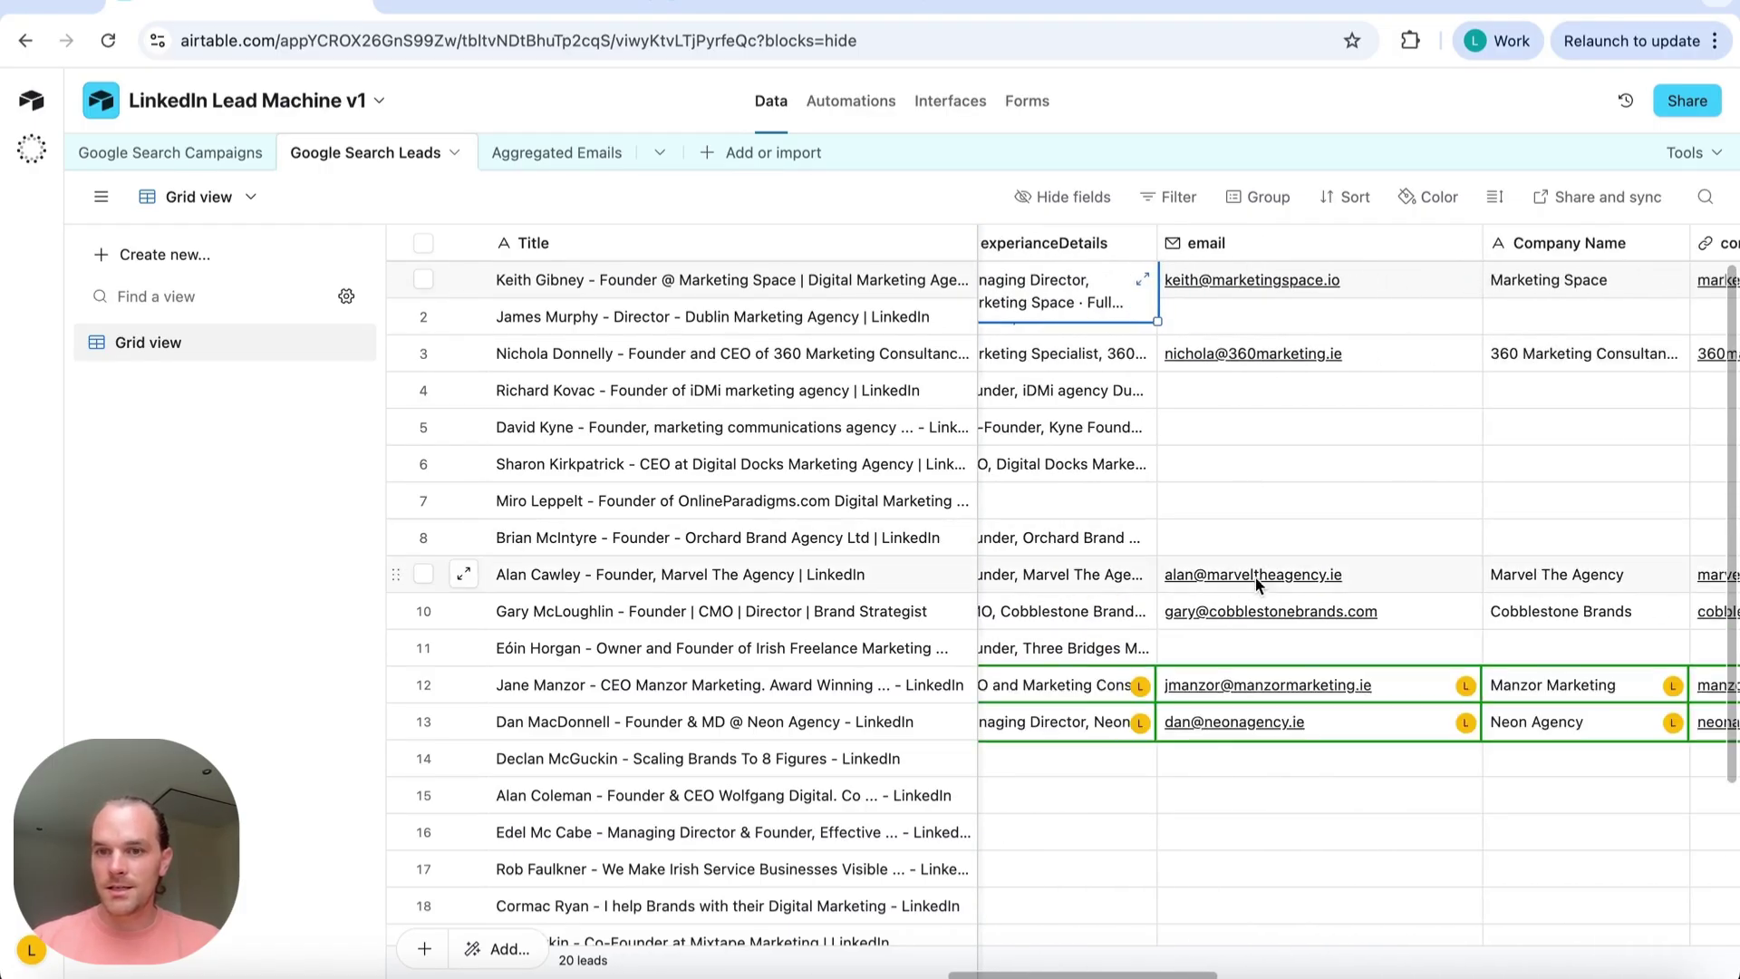
# Examine the leads' company data, including Company Name, website, Company LinkedIn and Company Size, along with their Job Title
pyautogui.hscroll(7, 1250, 580)
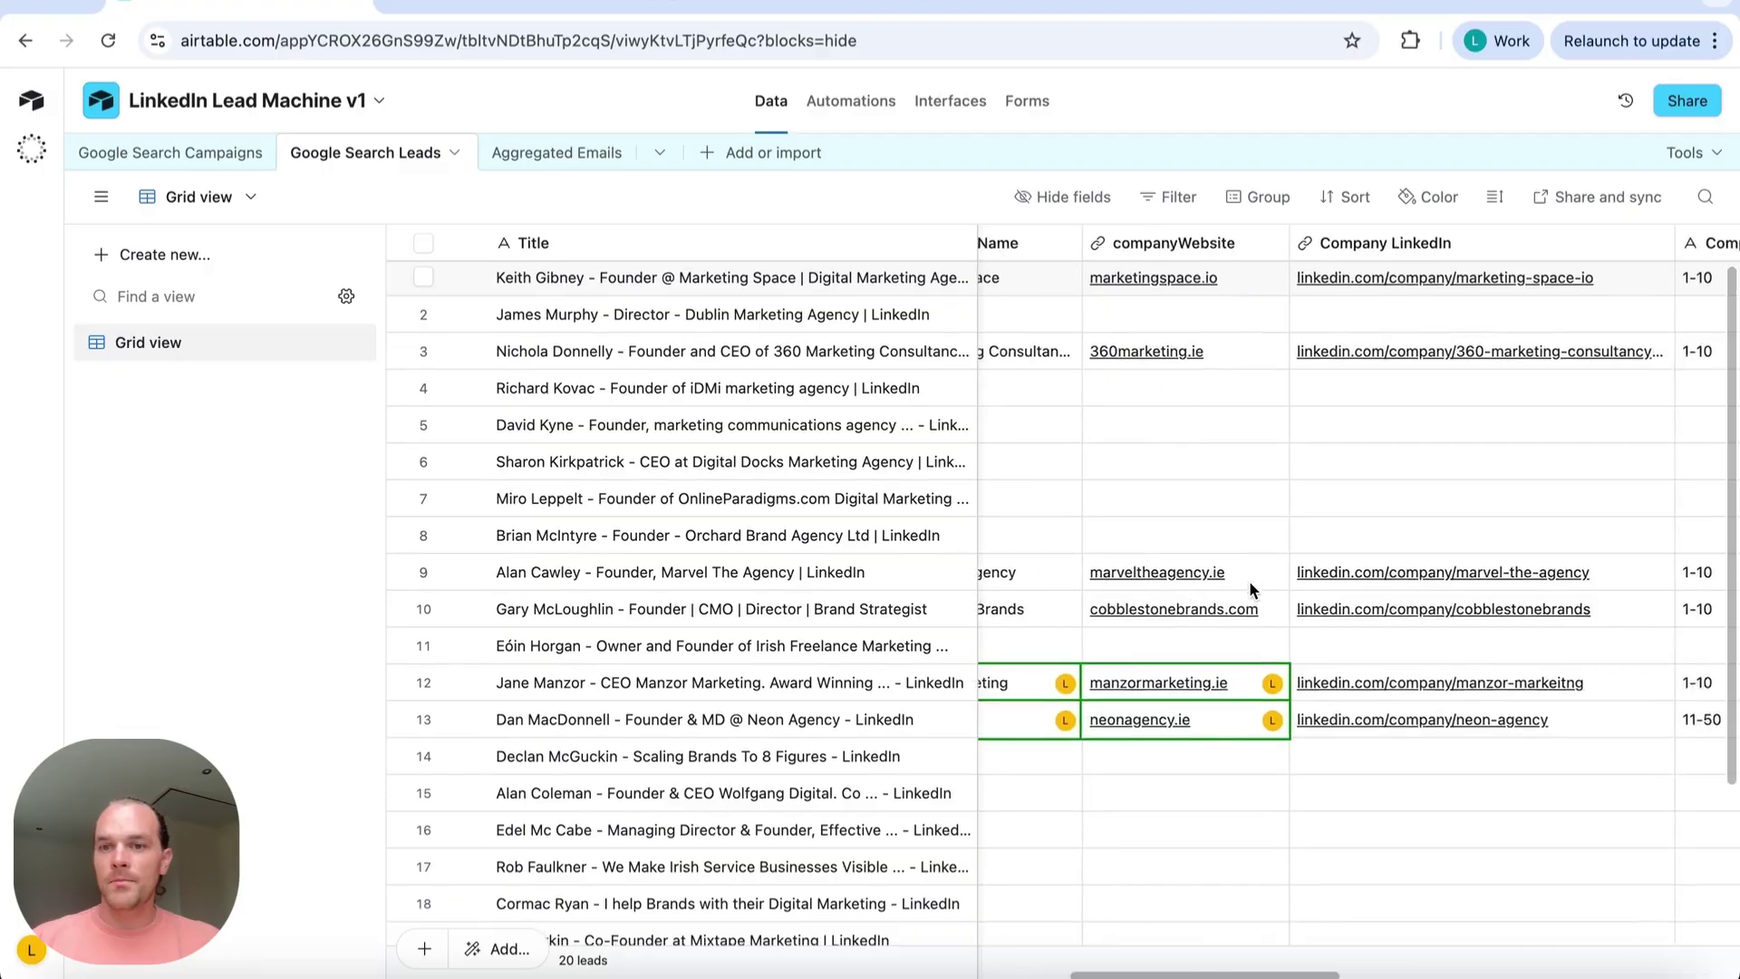
pyautogui.hscroll(-7, 1249, 580)
pyautogui.hscroll(3, 1312, 322)
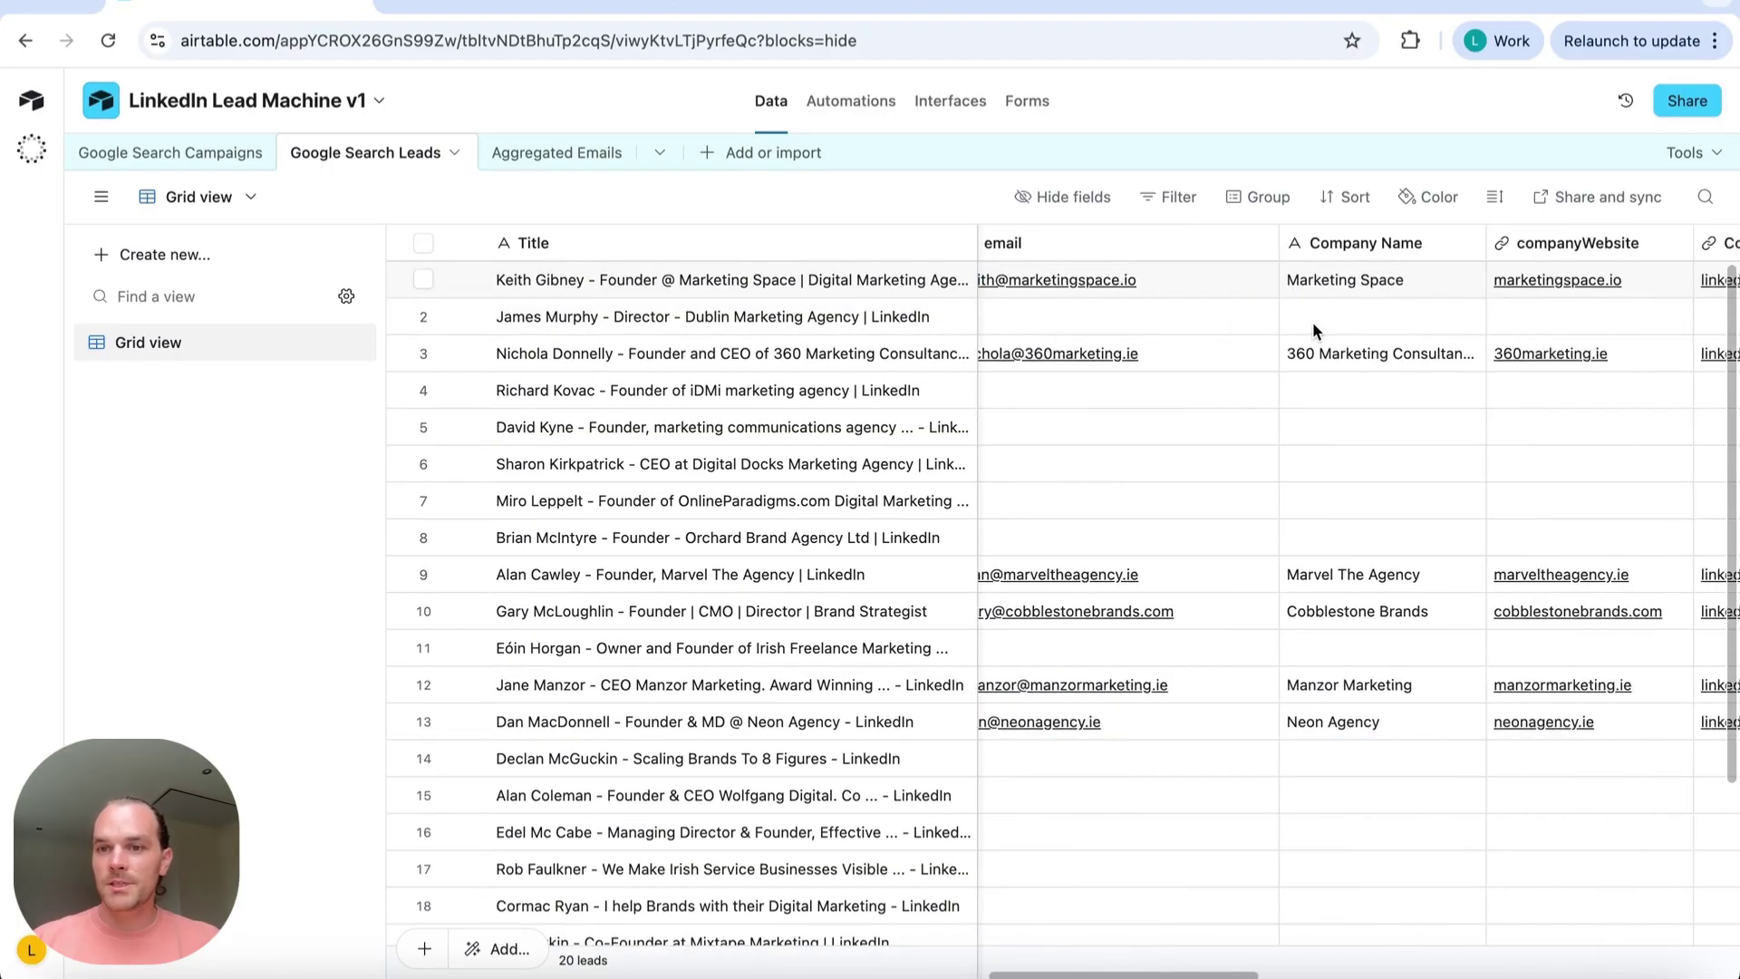
pyautogui.hscroll(4, 1312, 323)
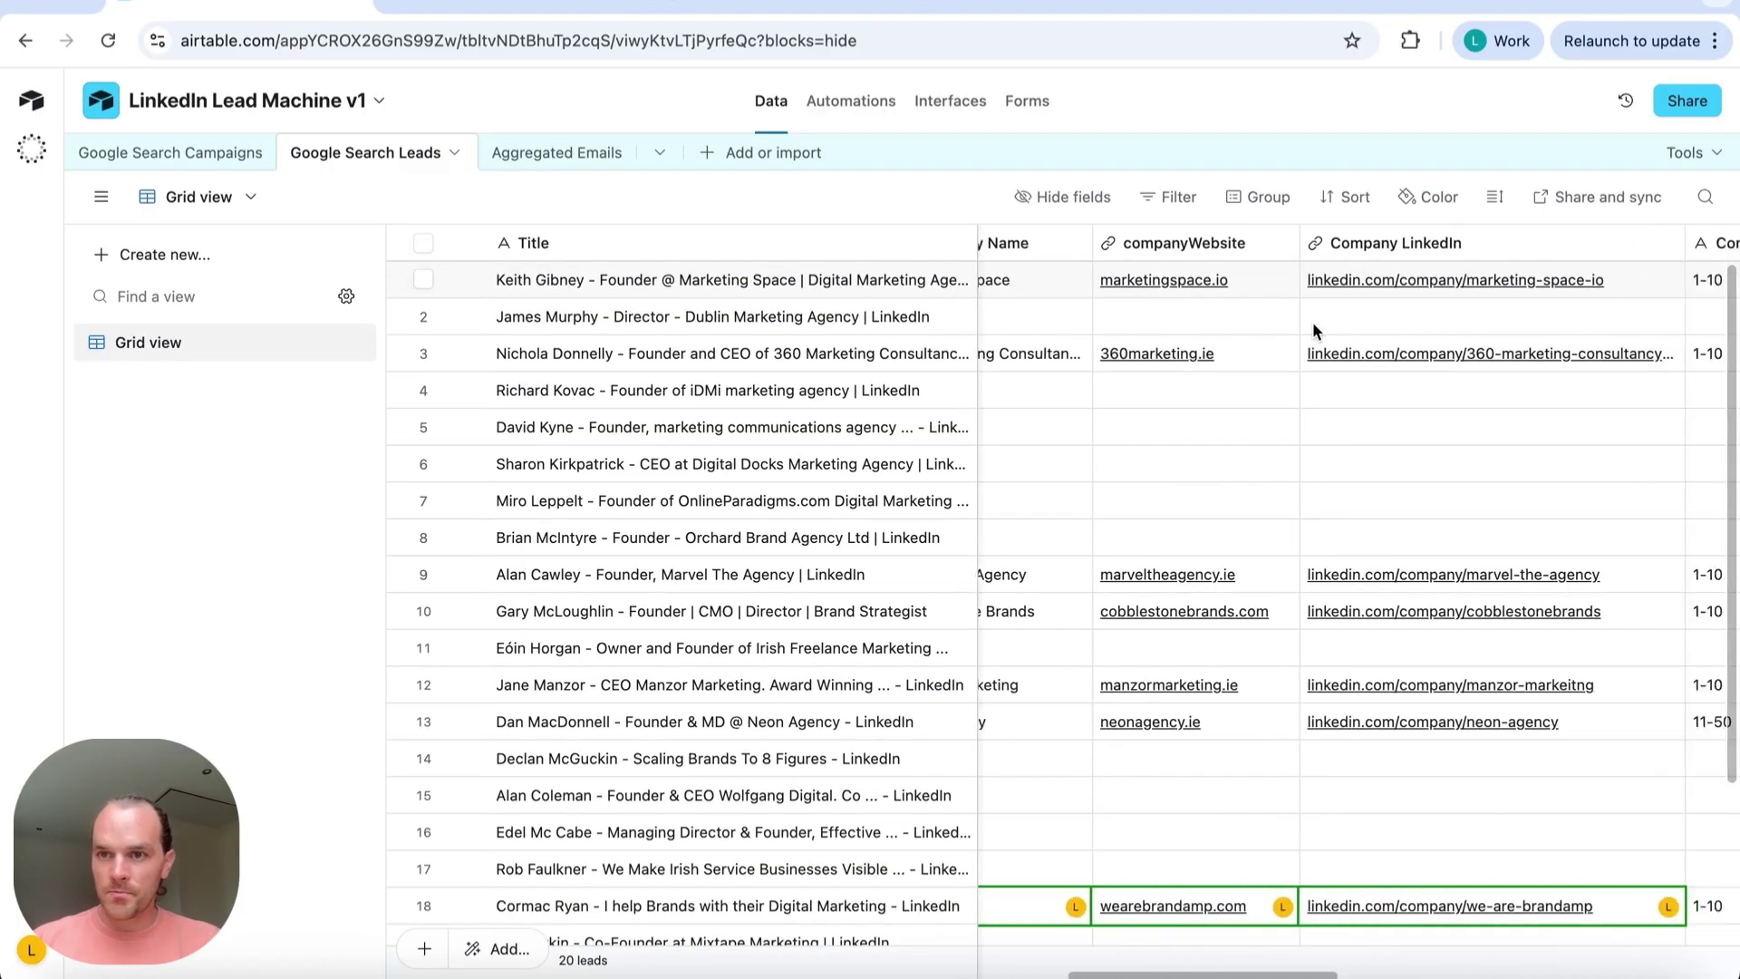
pyautogui.hscroll(4, 1312, 322)
pyautogui.hscroll(-6, 1312, 322)
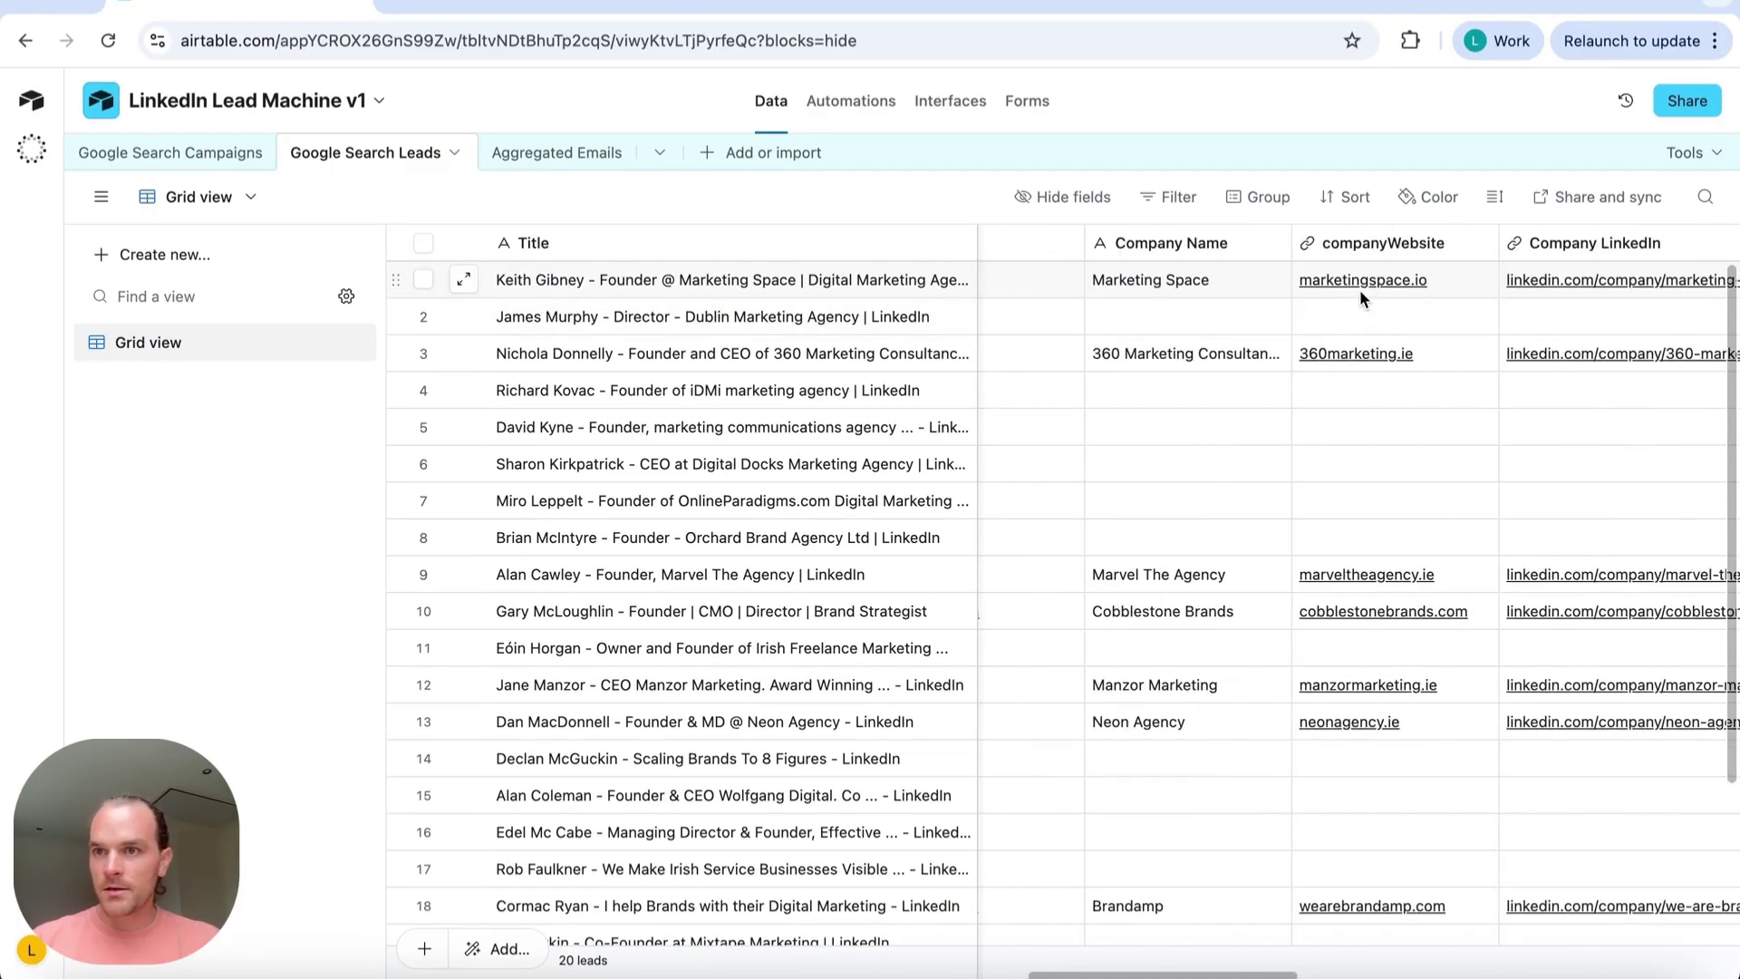
pyautogui.hscroll(7, 1466, 299)
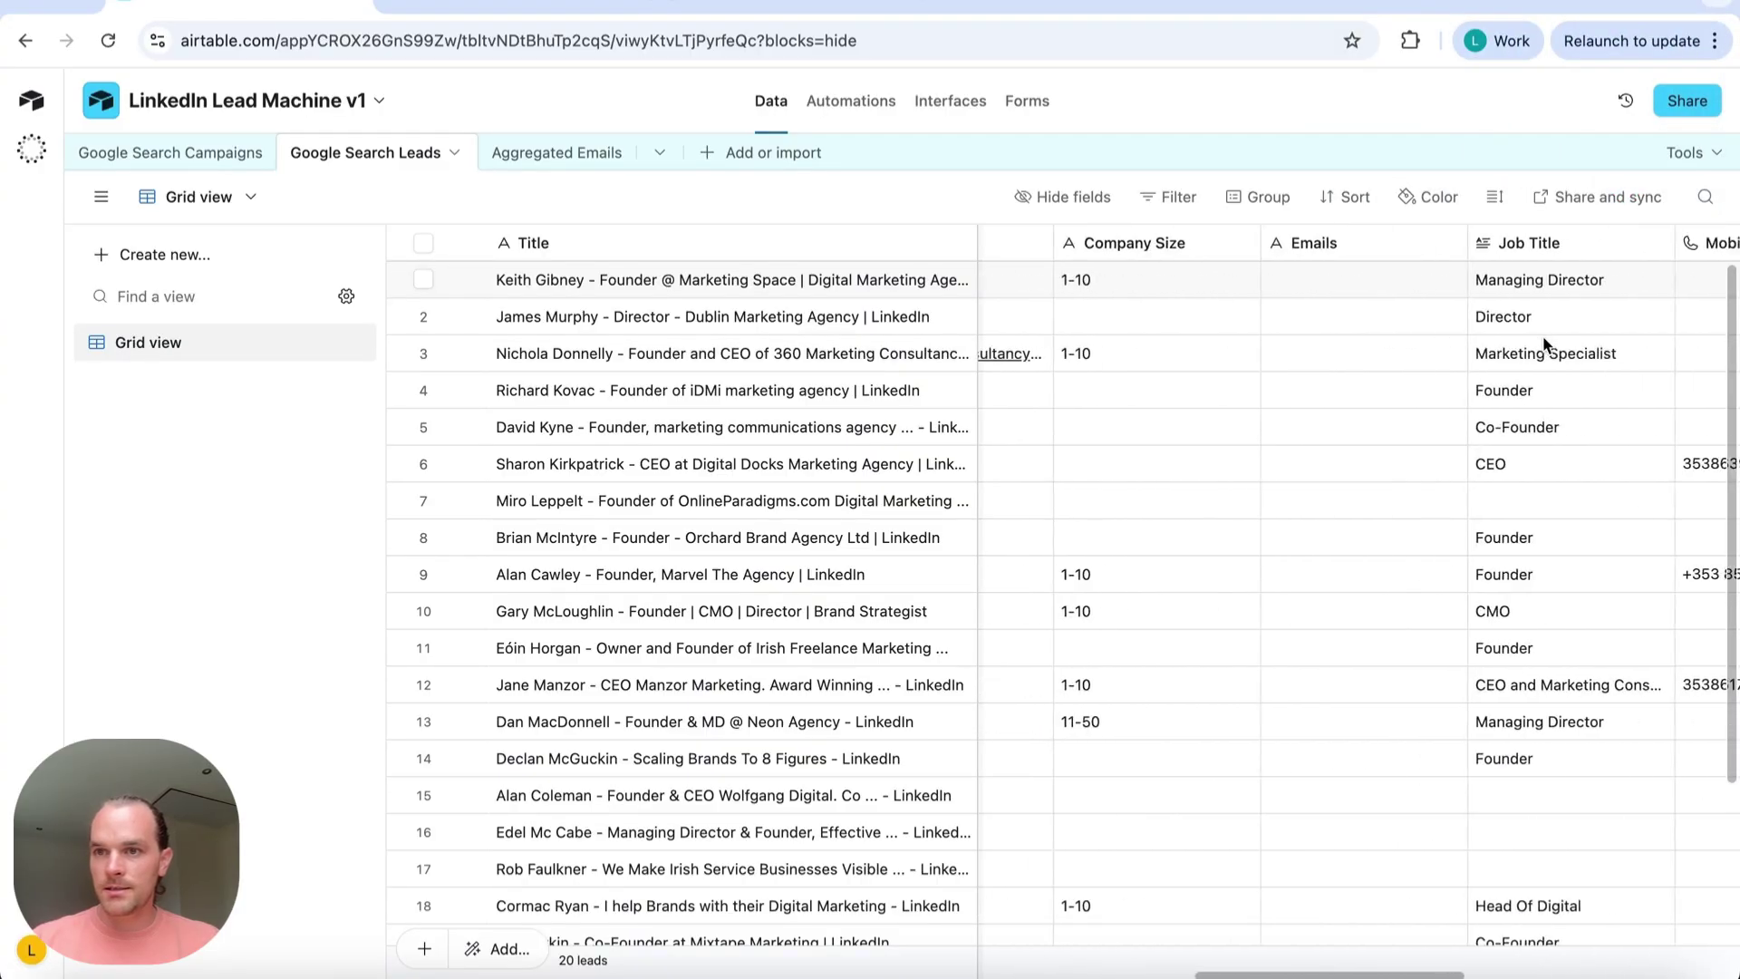
# Examine the leads' Mobile Number, LinkedIn connections, LinkedIn Followers and Current Job Duration fields, and return to the start of the table
pyautogui.hscroll(6, 1543, 342)
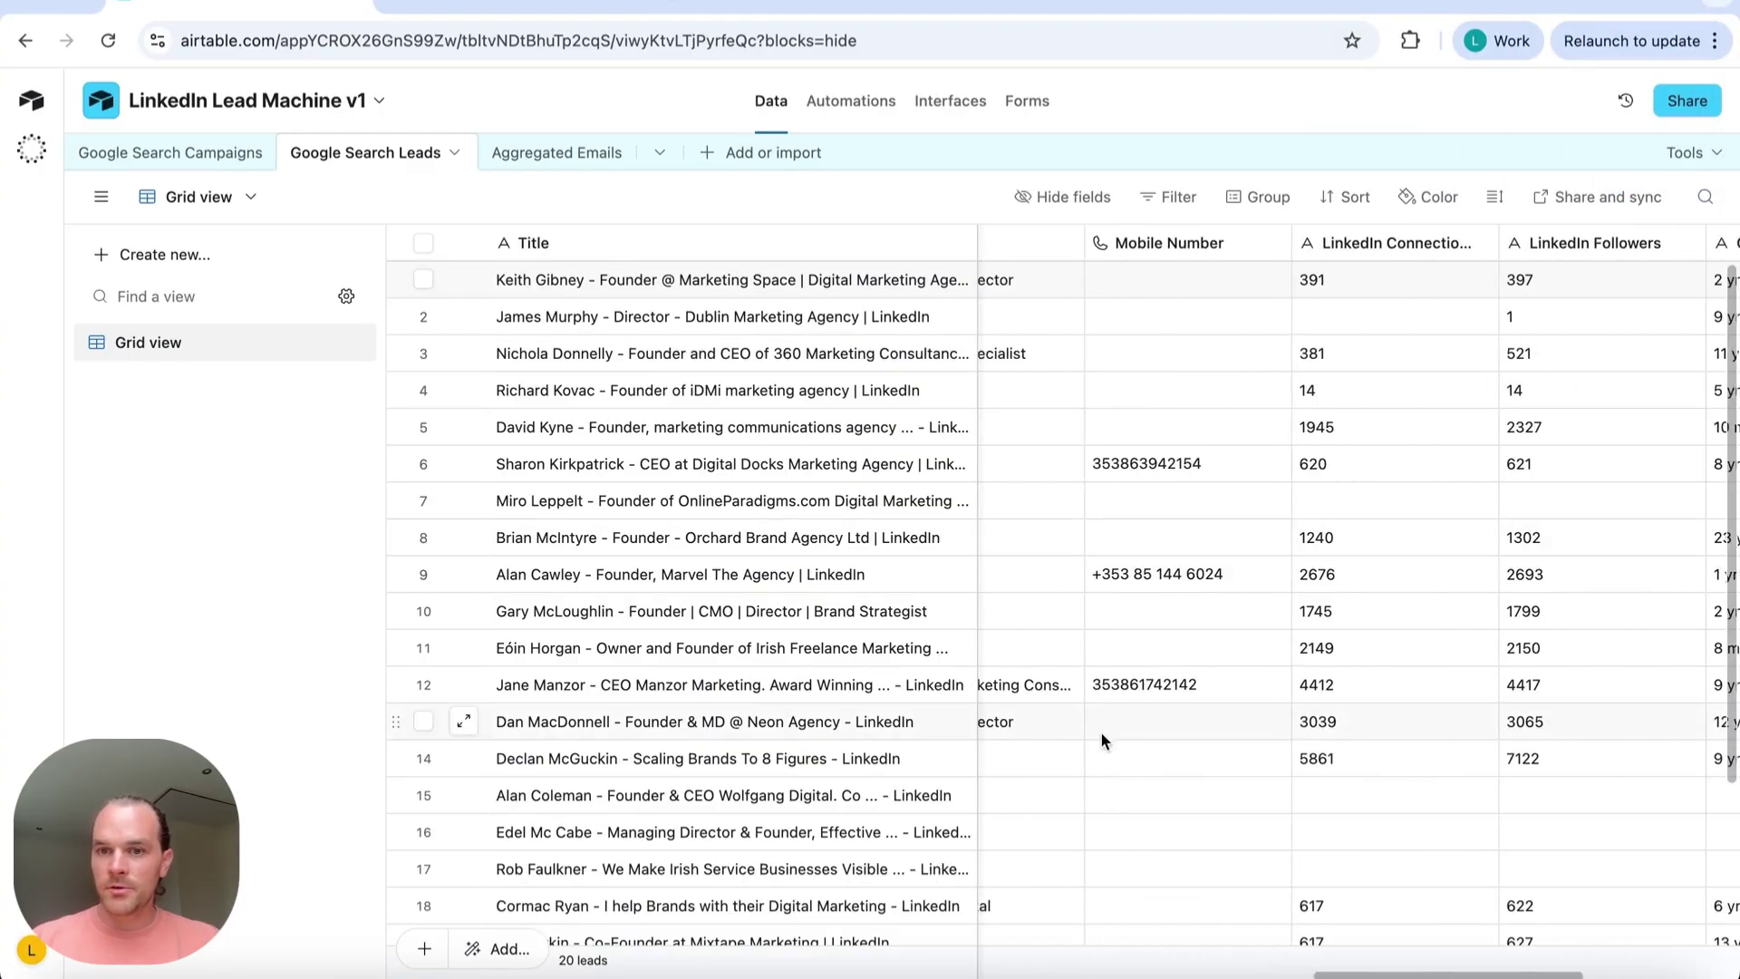
pyautogui.hscroll(3, 1498, 465)
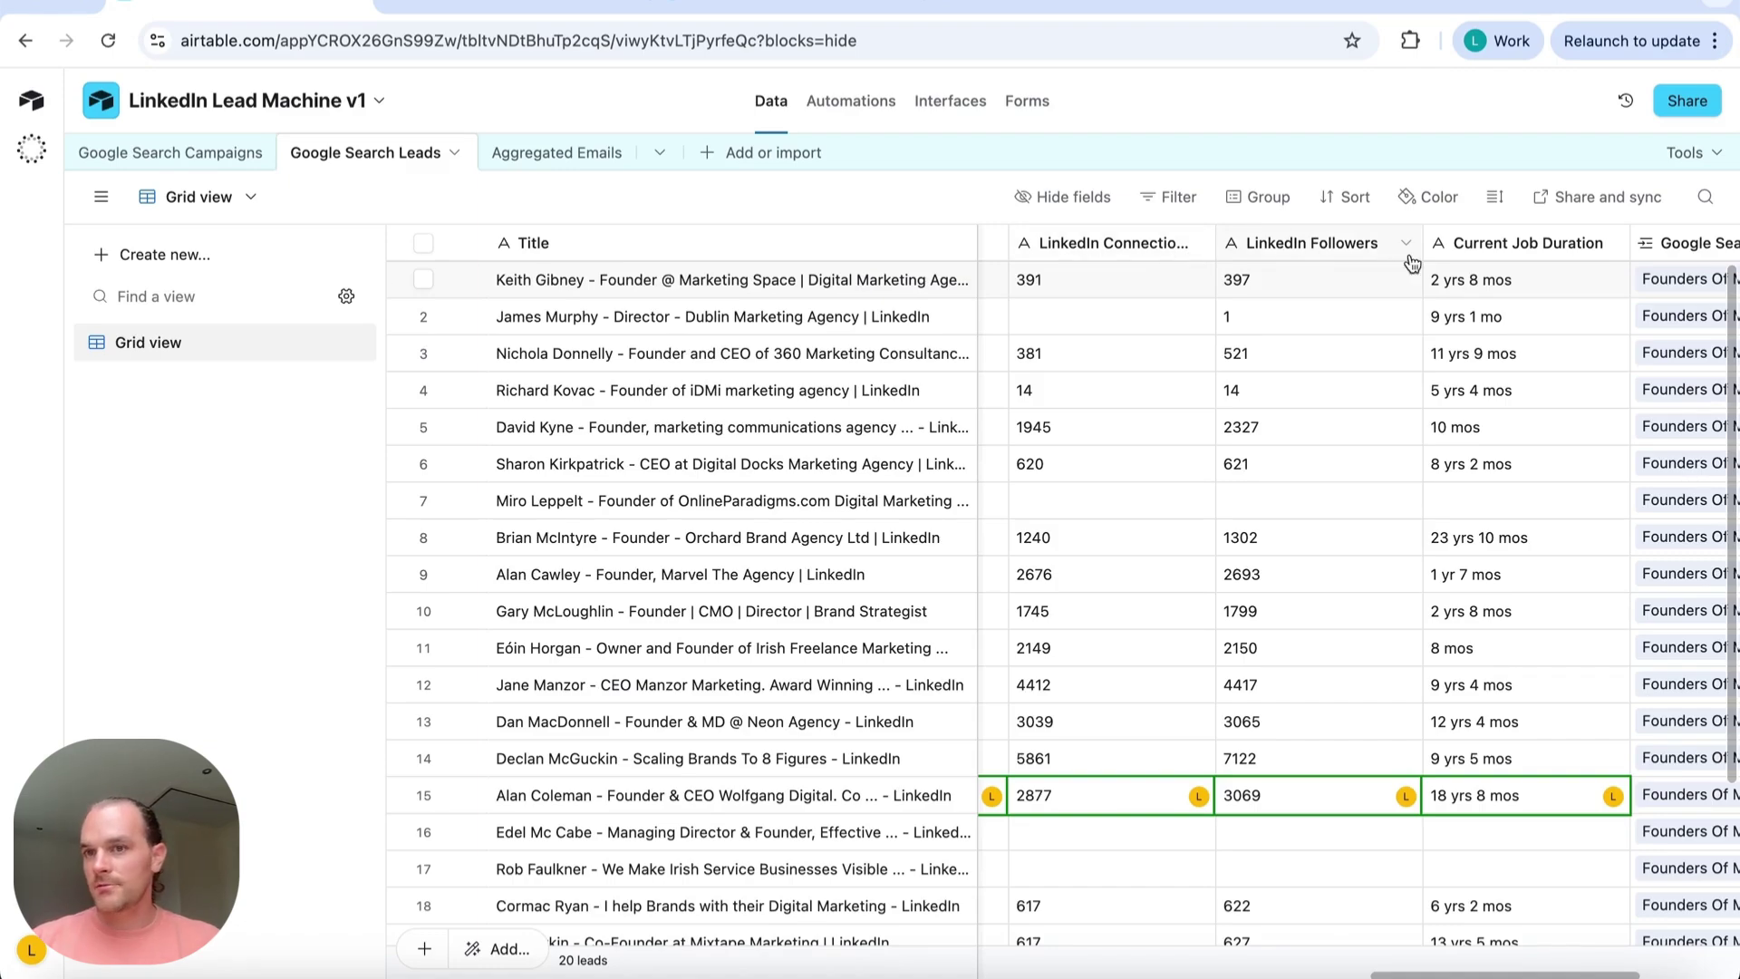
pyautogui.hscroll(-10, 1418, 291)
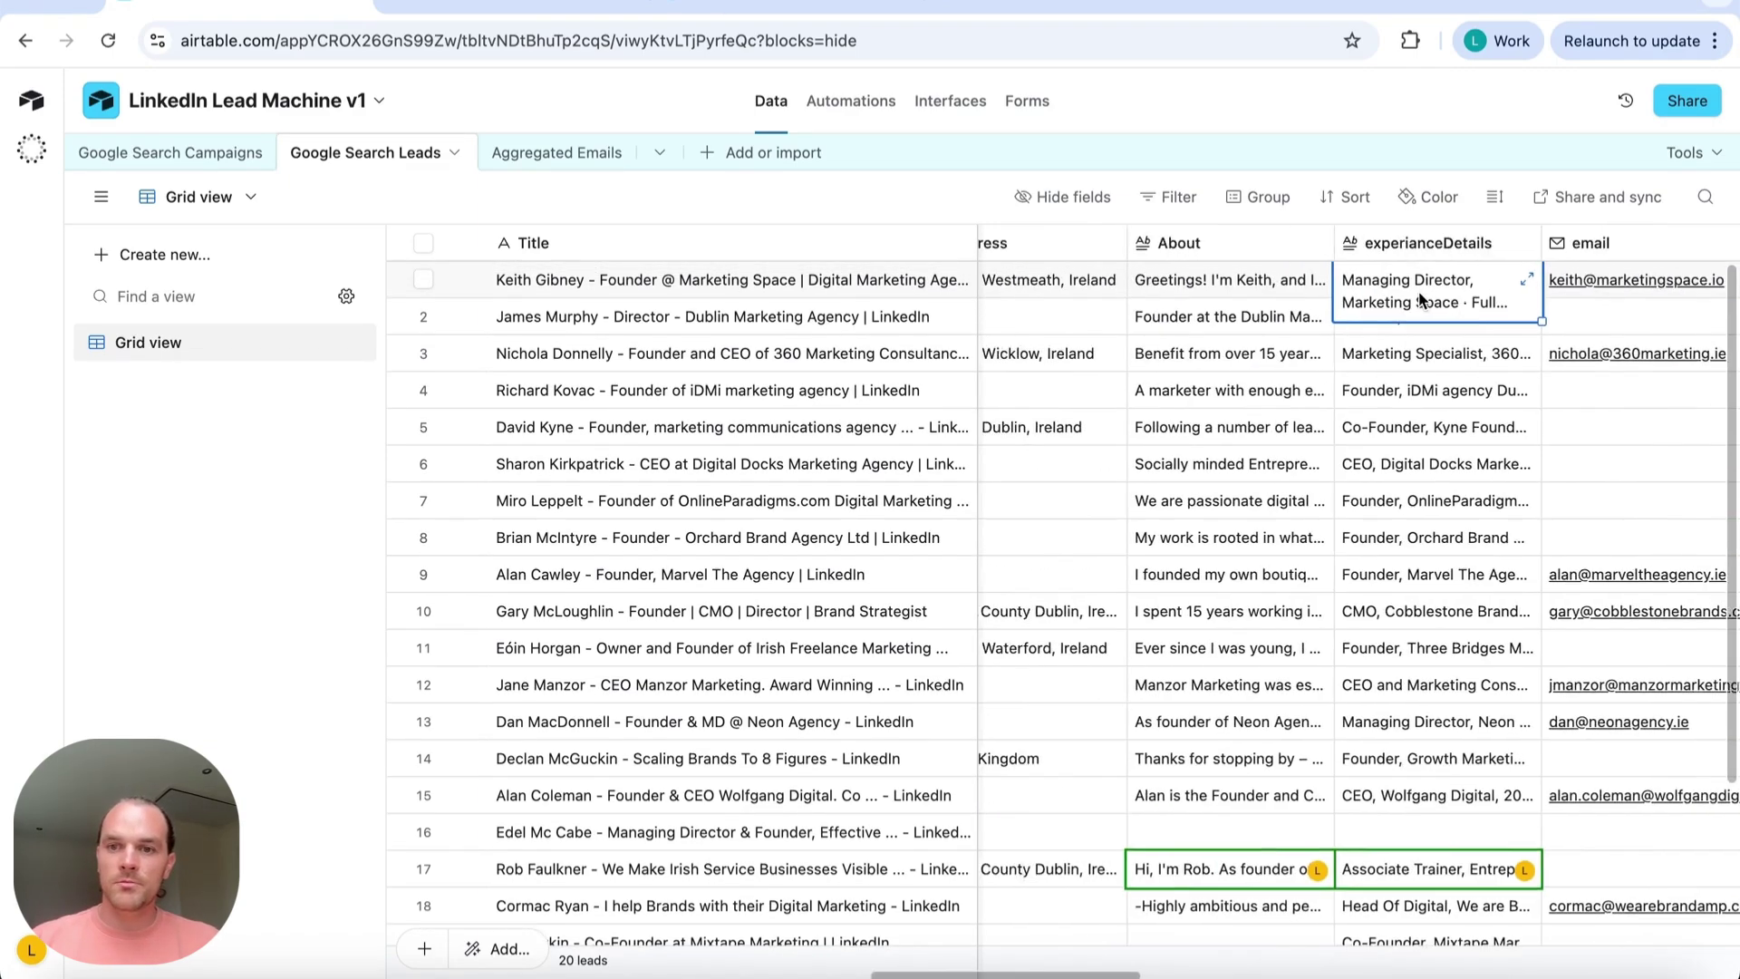
pyautogui.hscroll(-5, 1417, 291)
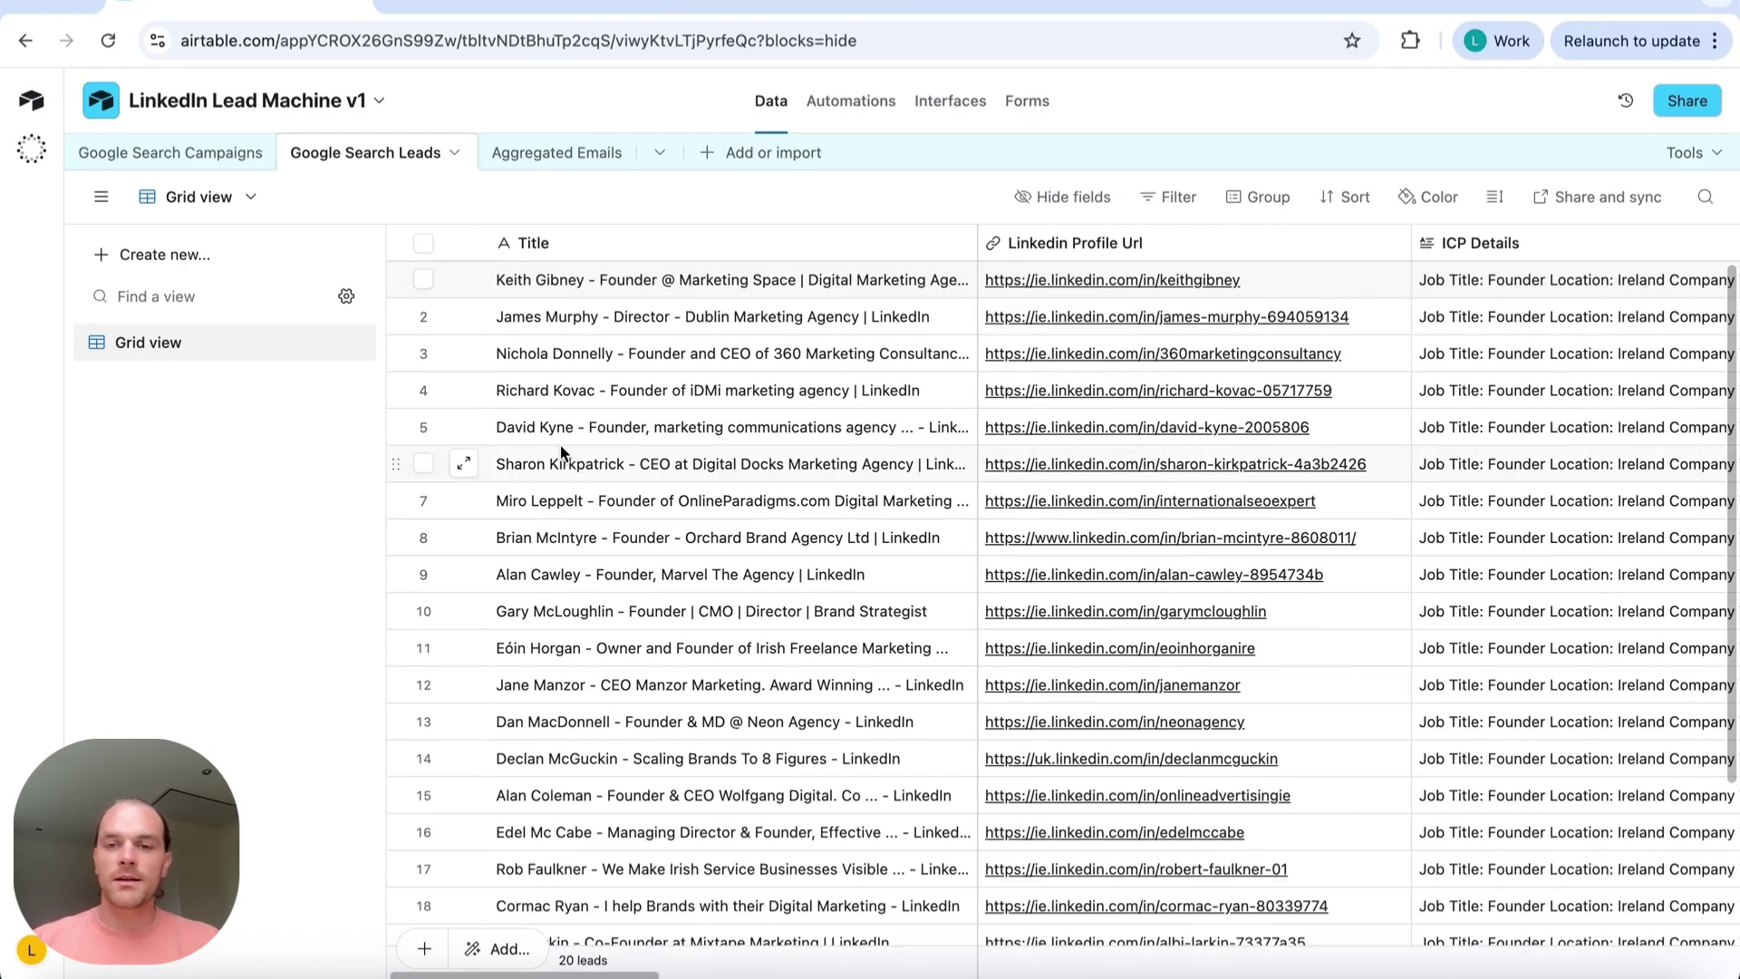
# Open the Aggregated Emails table and examine the leads' Qualification Score, ICP, company, website, Email and City fields
pyautogui.click(556, 156)
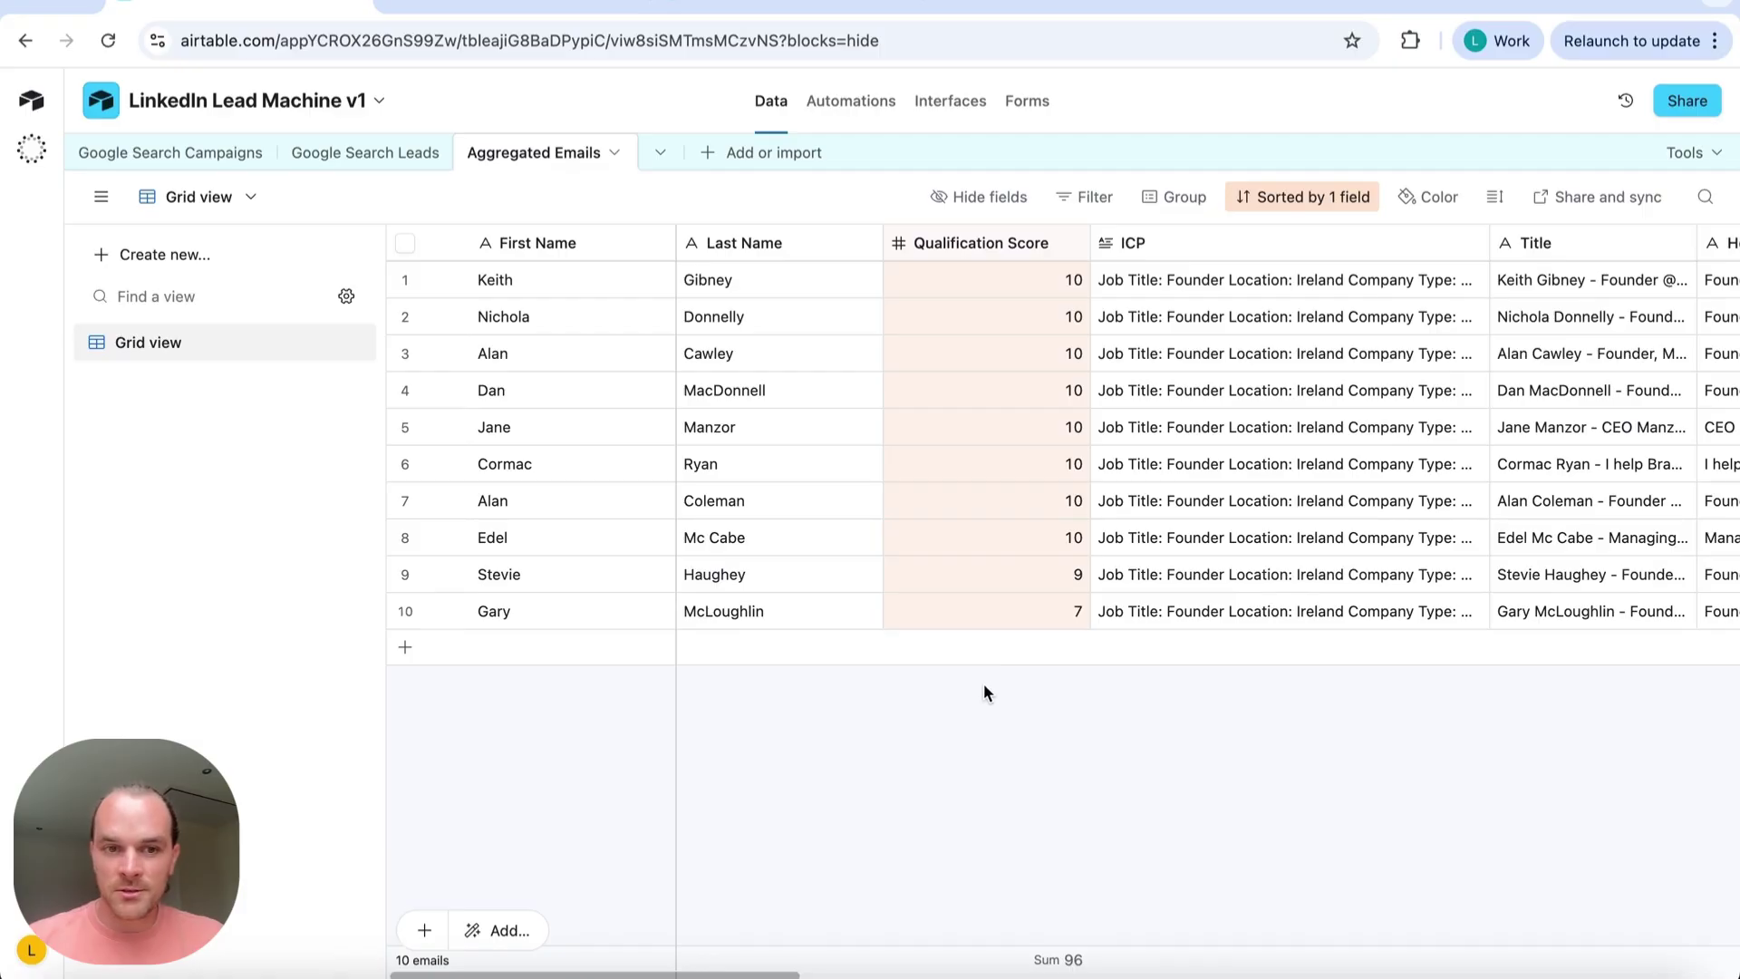
pyautogui.hscroll(10, 1125, 606)
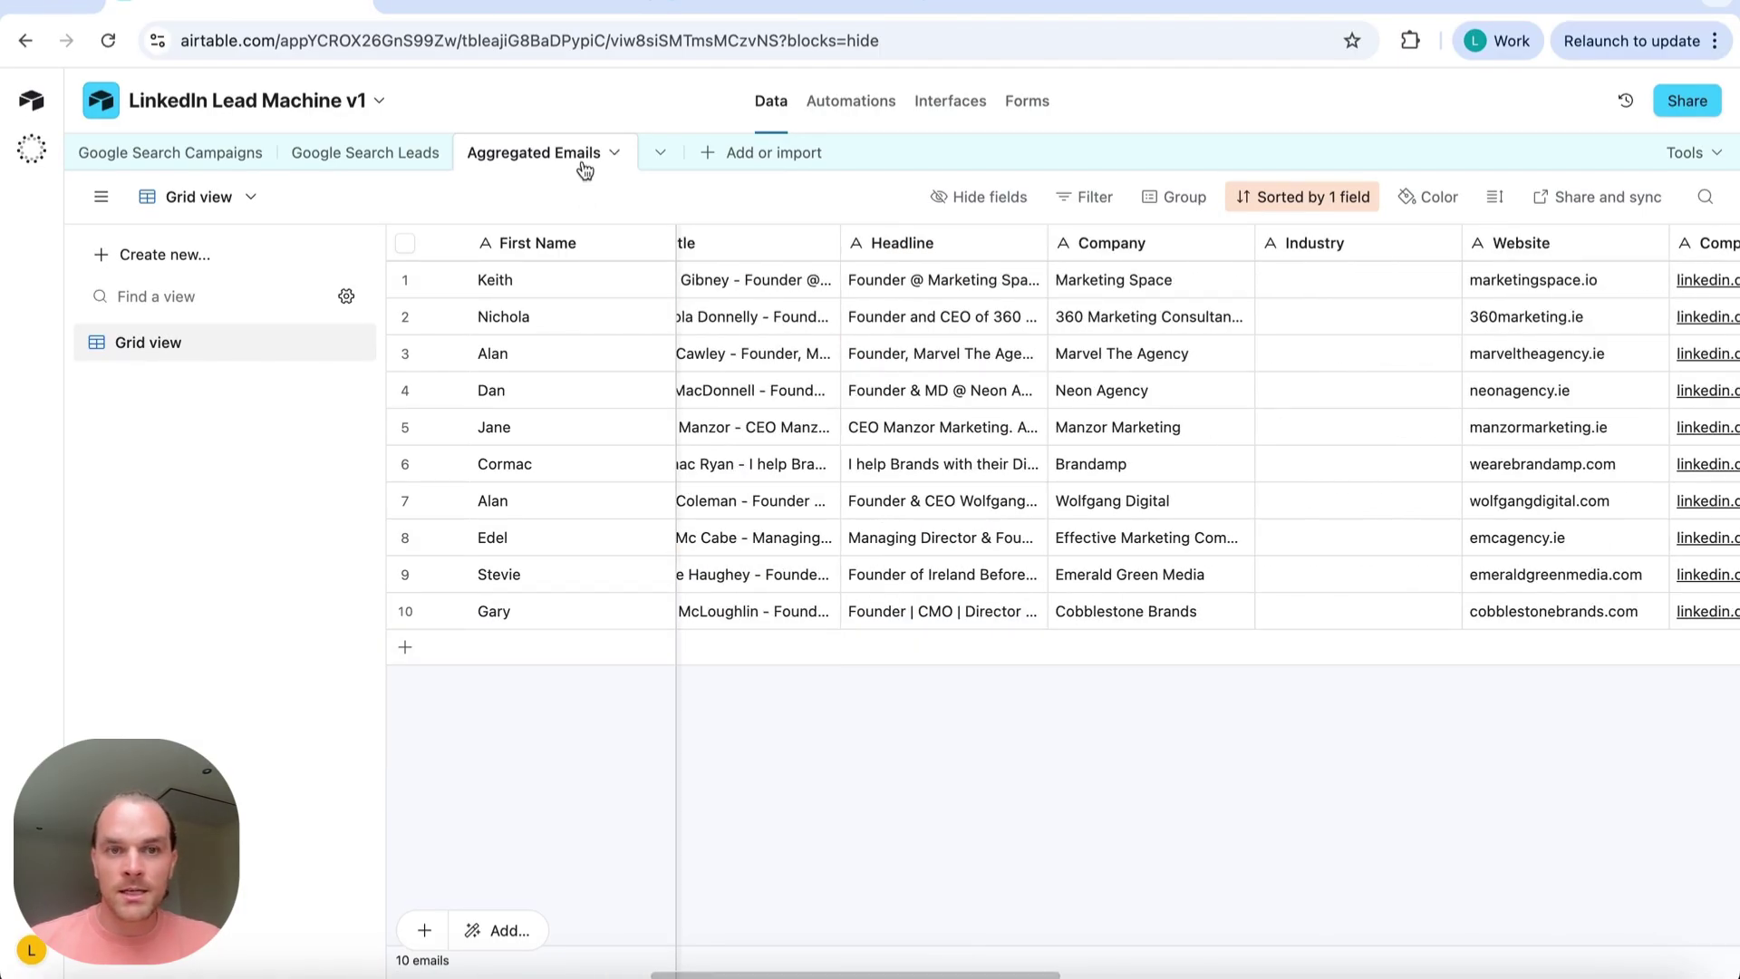
pyautogui.hscroll(-10, 778, 316)
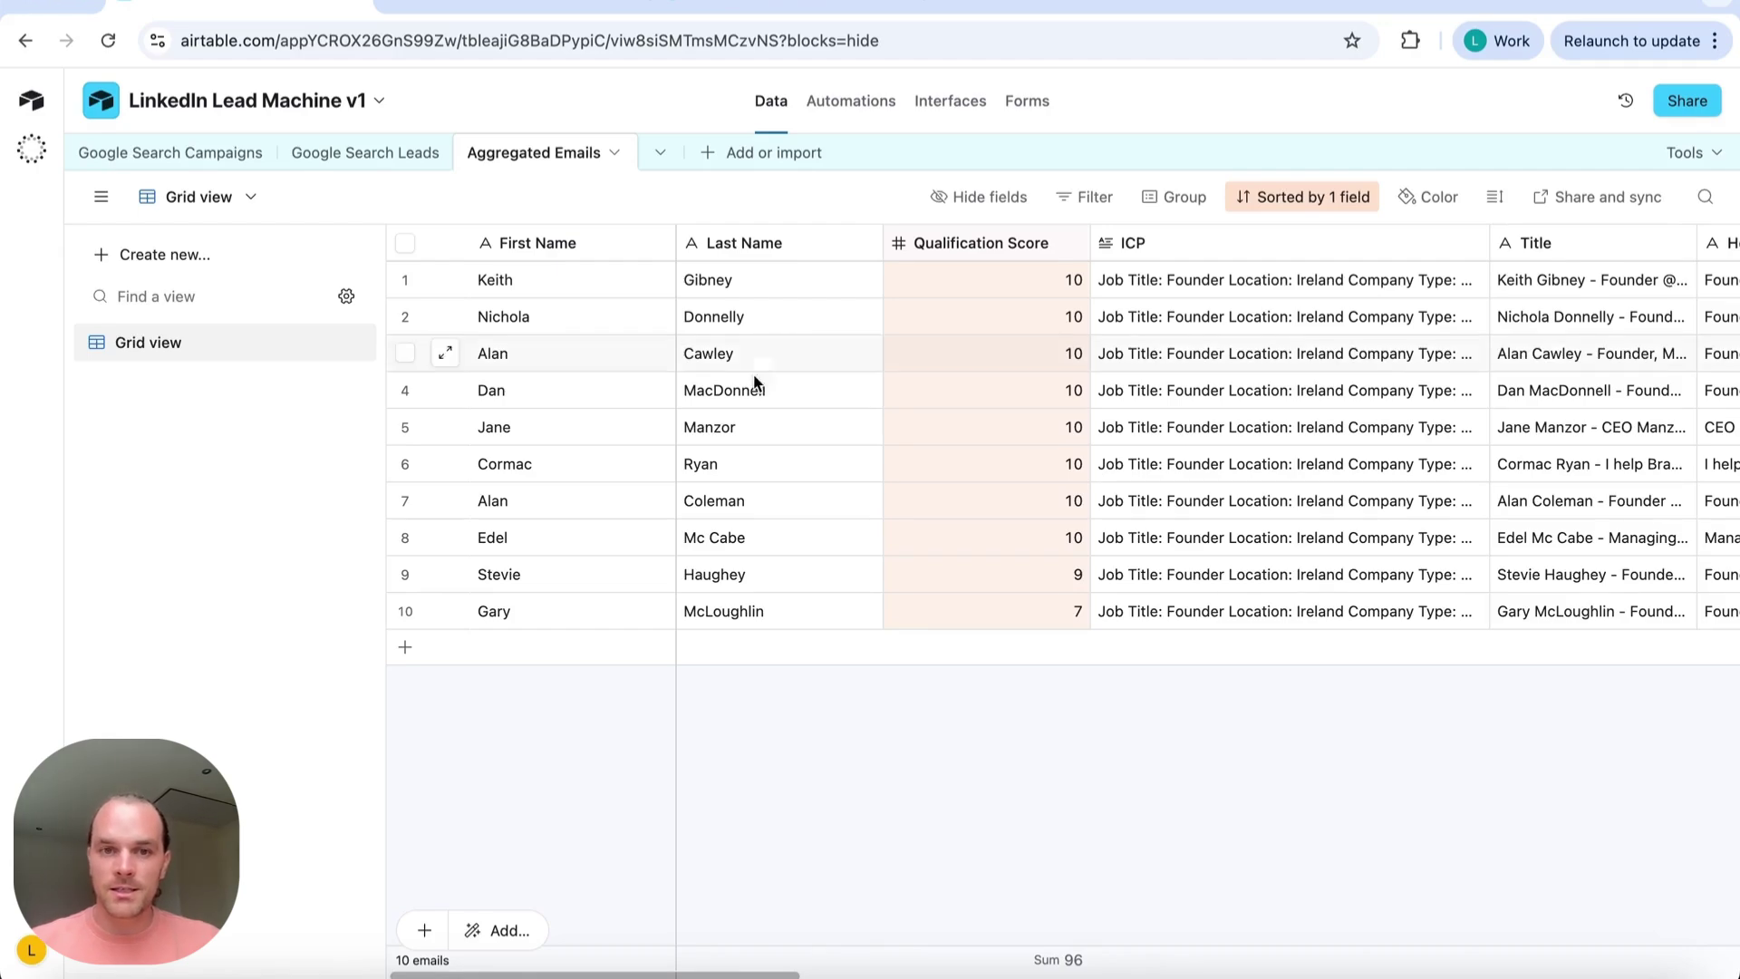
pyautogui.hscroll(15, 731, 453)
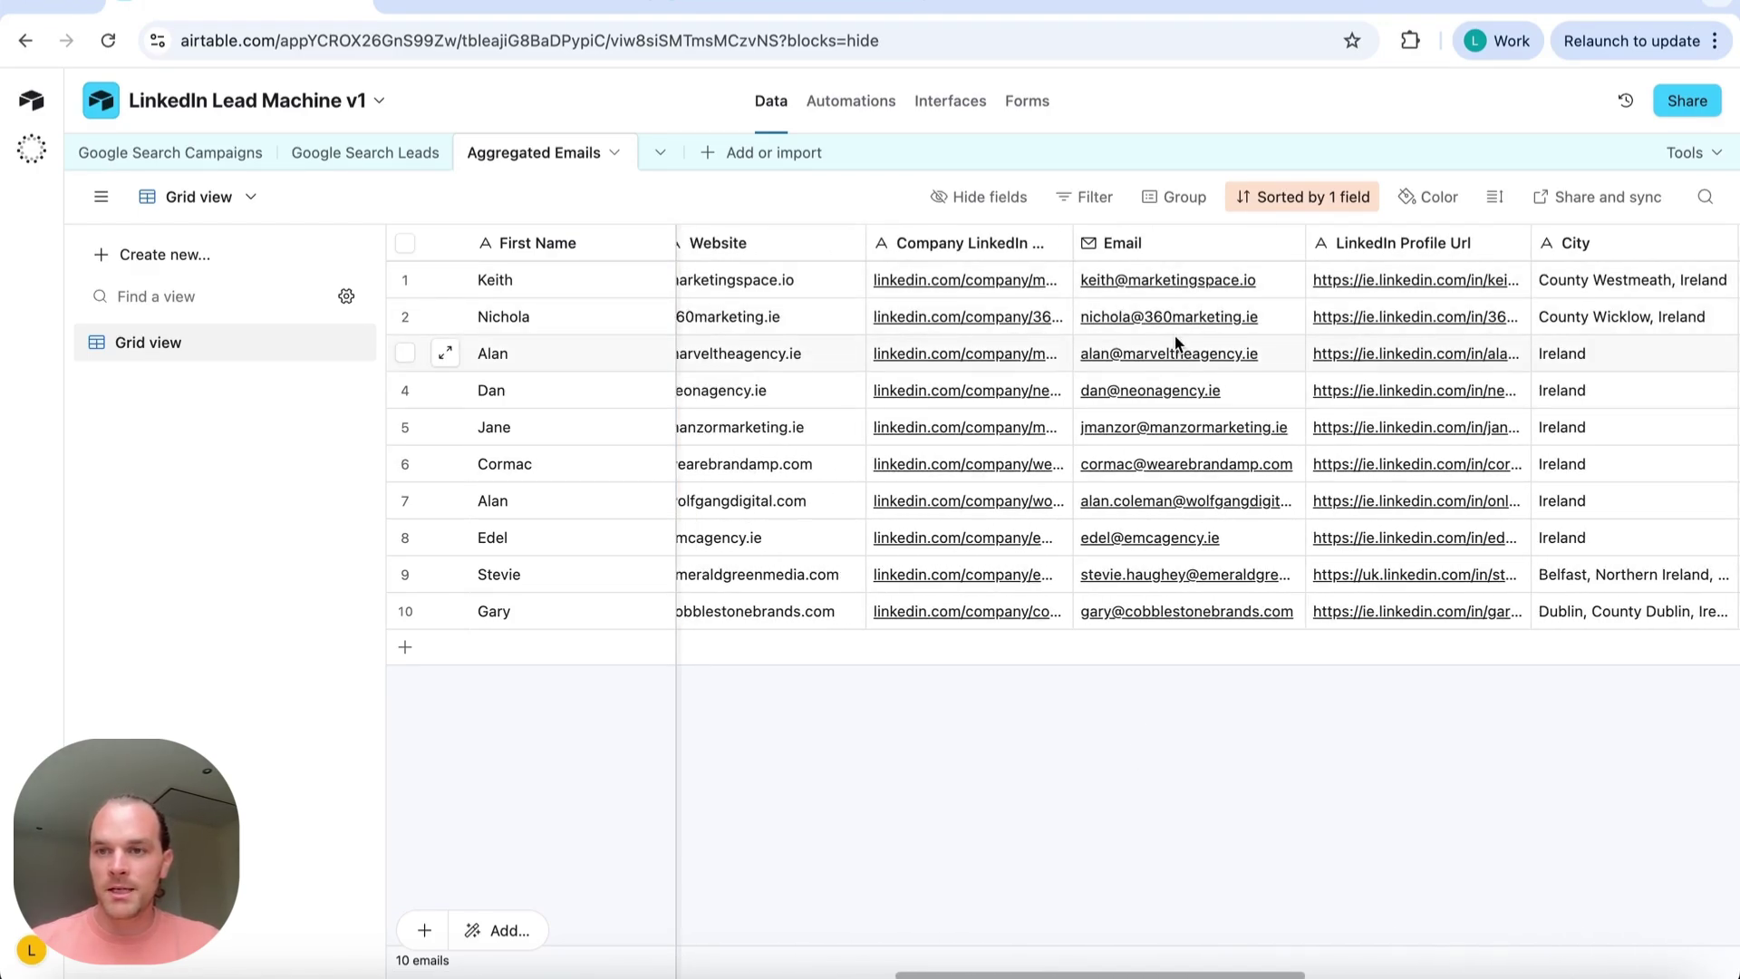
pyautogui.hscroll(3, 1176, 351)
pyautogui.hscroll(-3, 1176, 351)
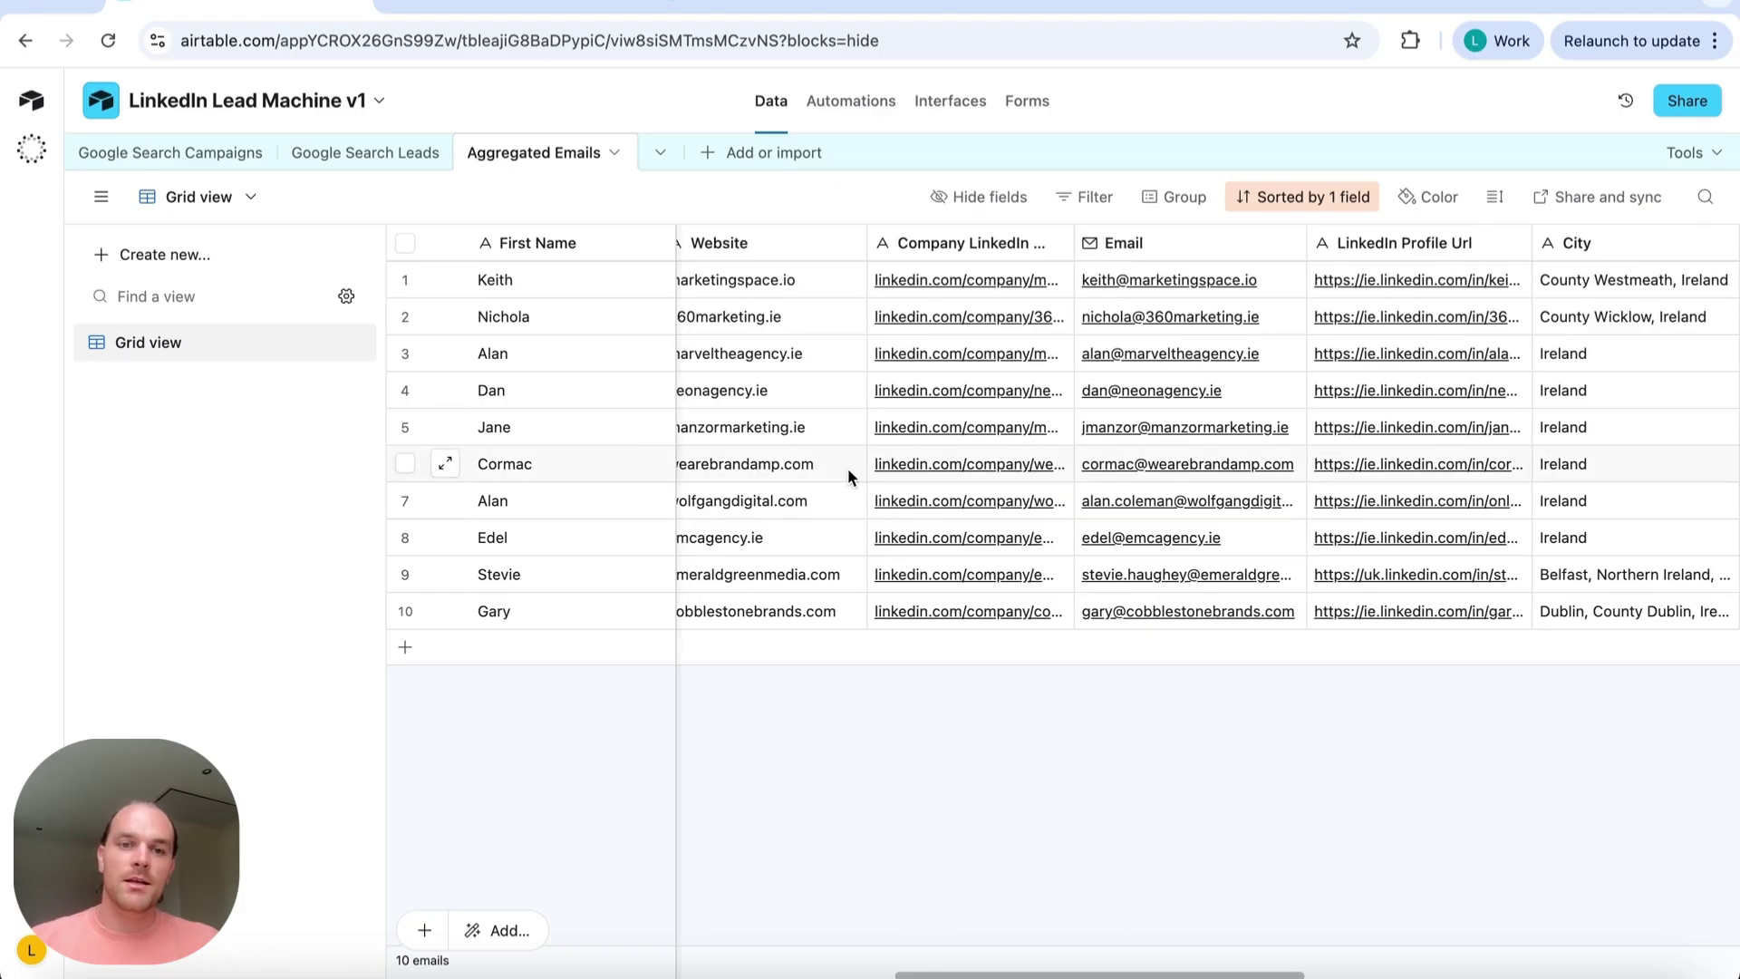
pyautogui.hscroll(-15, 846, 468)
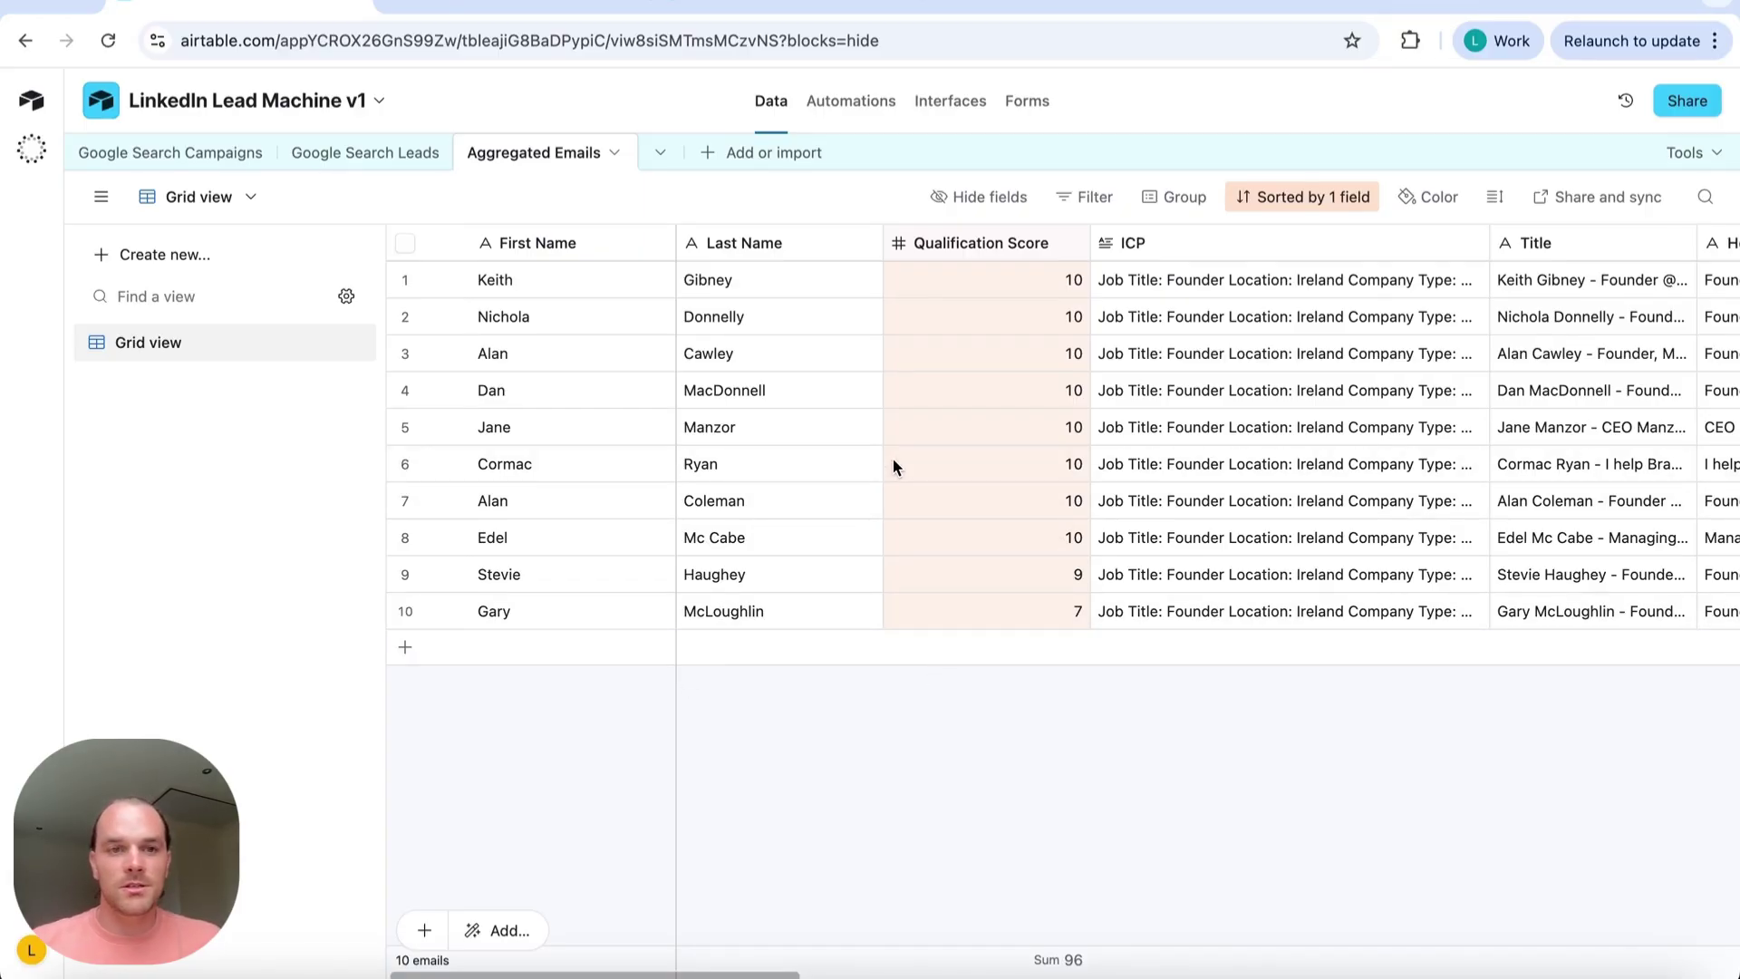
# Return to the Google Search Leads table and look through its list of scraped leads
pyautogui.click(400, 161)
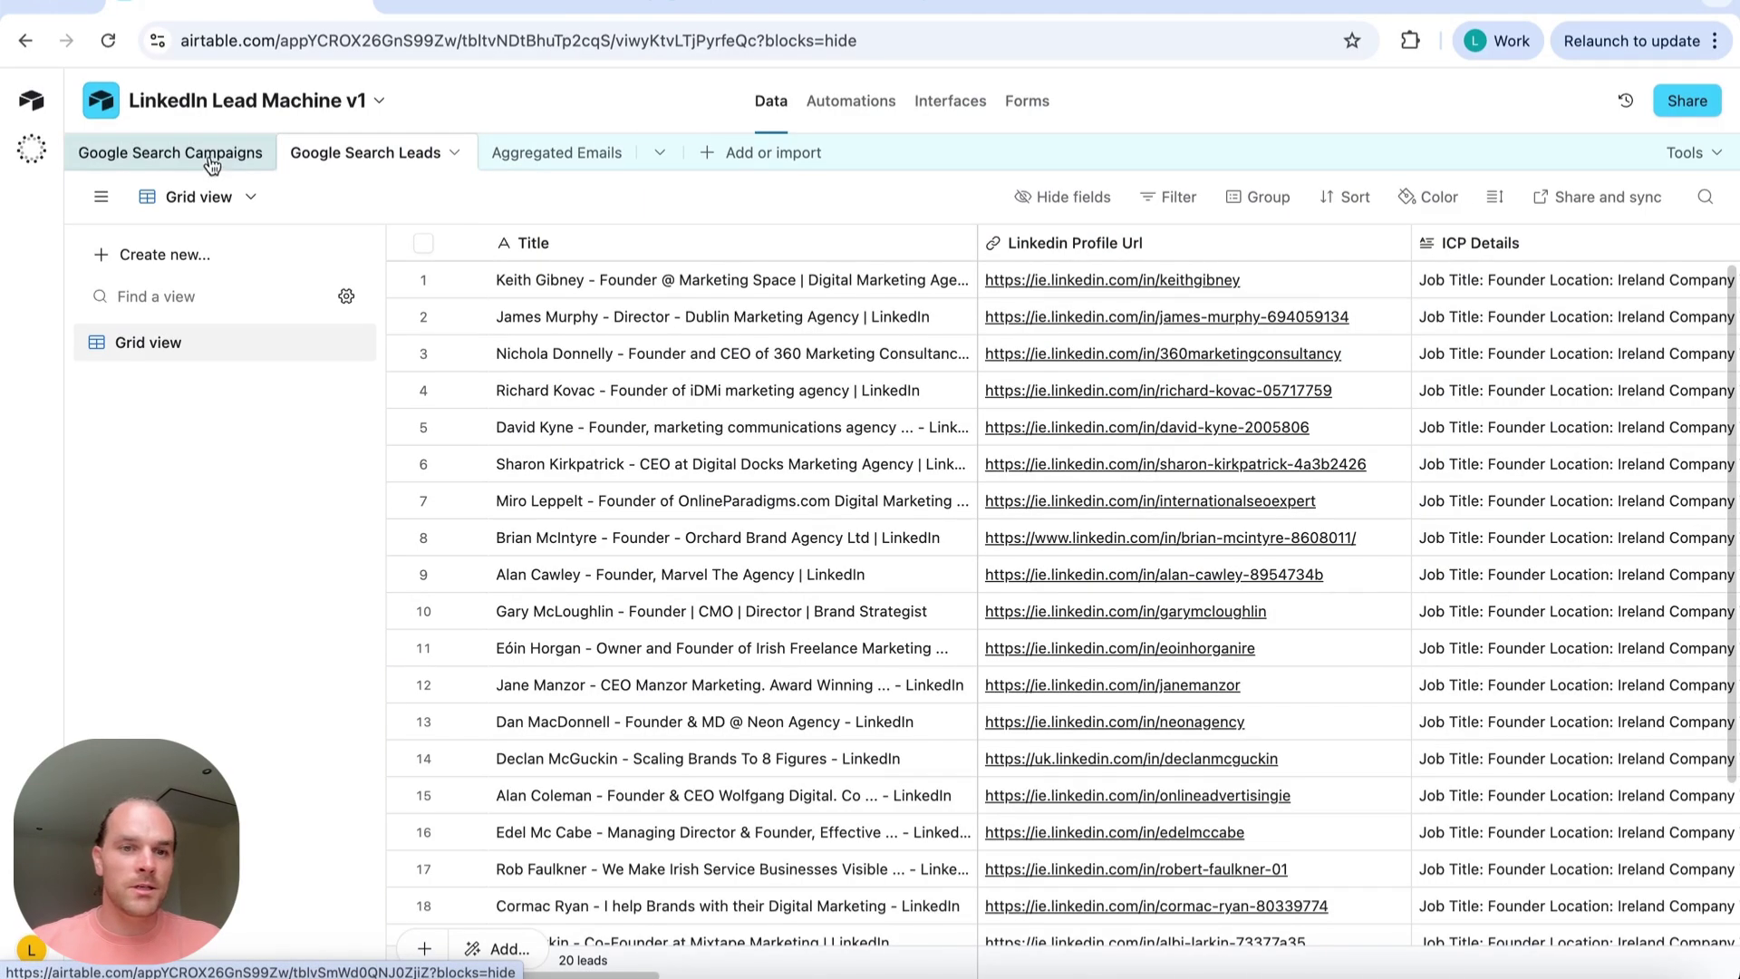
pyautogui.scroll(-5, 524, 317)
pyautogui.scroll(5, 523, 317)
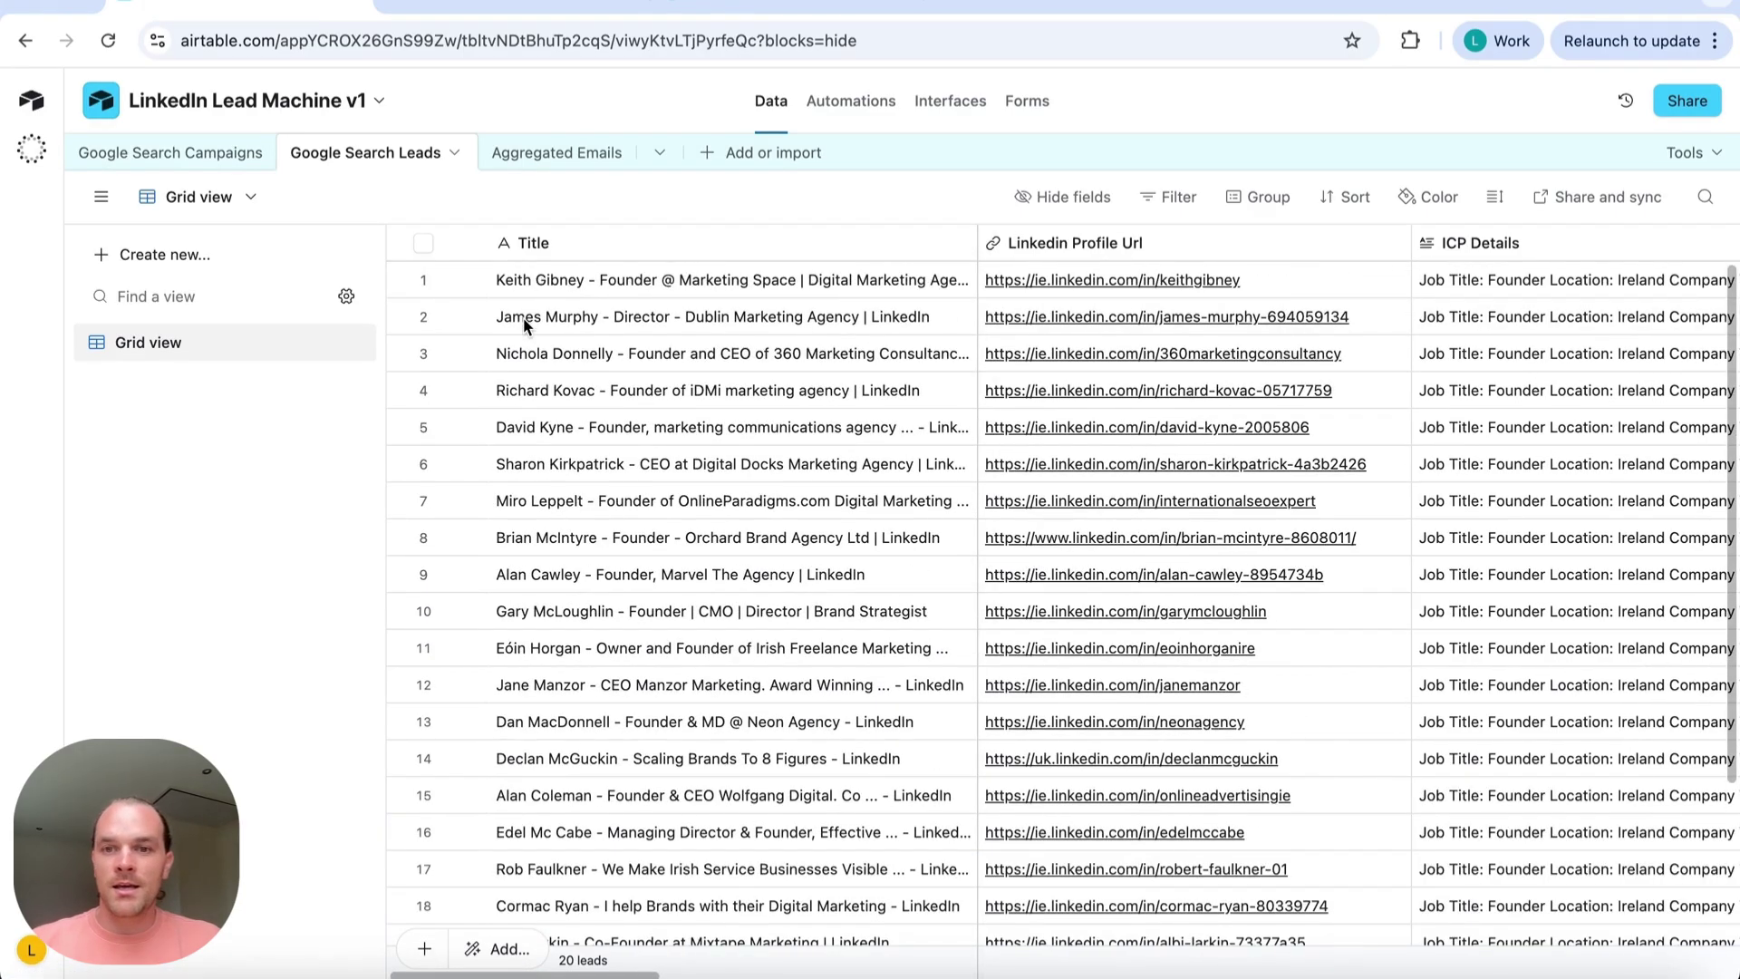
# Open the Google Search Campaigns table and review the campaign's targeting criteria, Number Of Leads, Campaign Status and Start Campaign fields
pyautogui.click(221, 150)
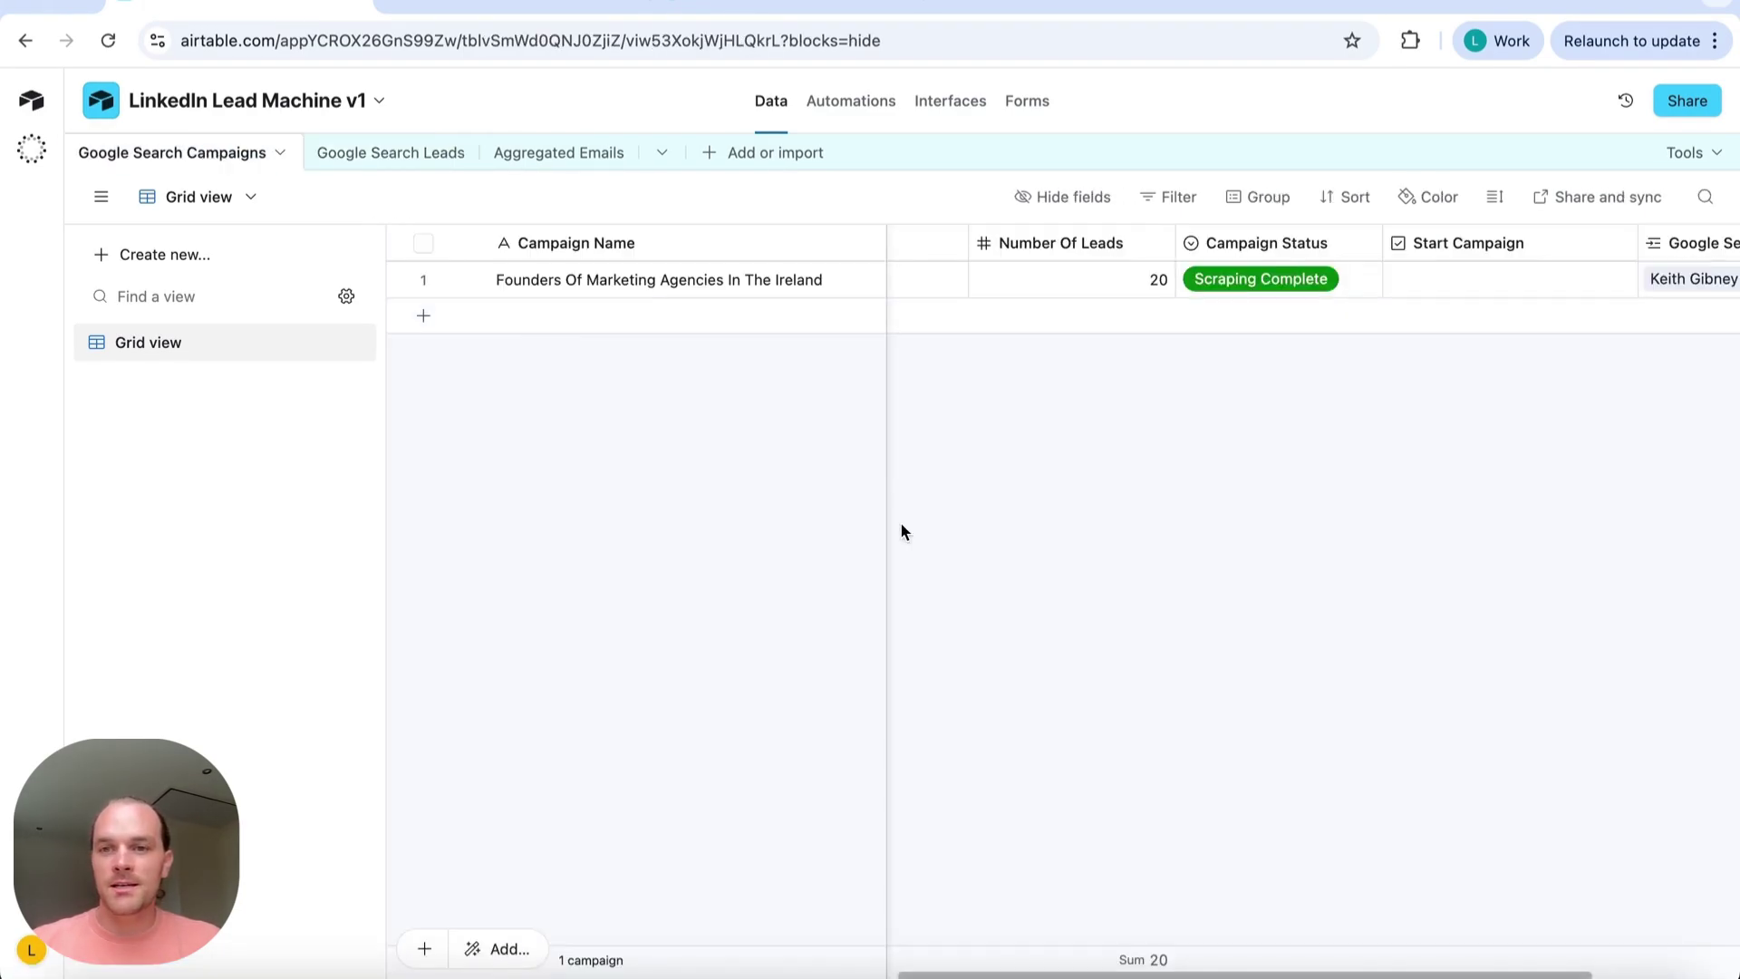
pyautogui.hscroll(-5, 1096, 277)
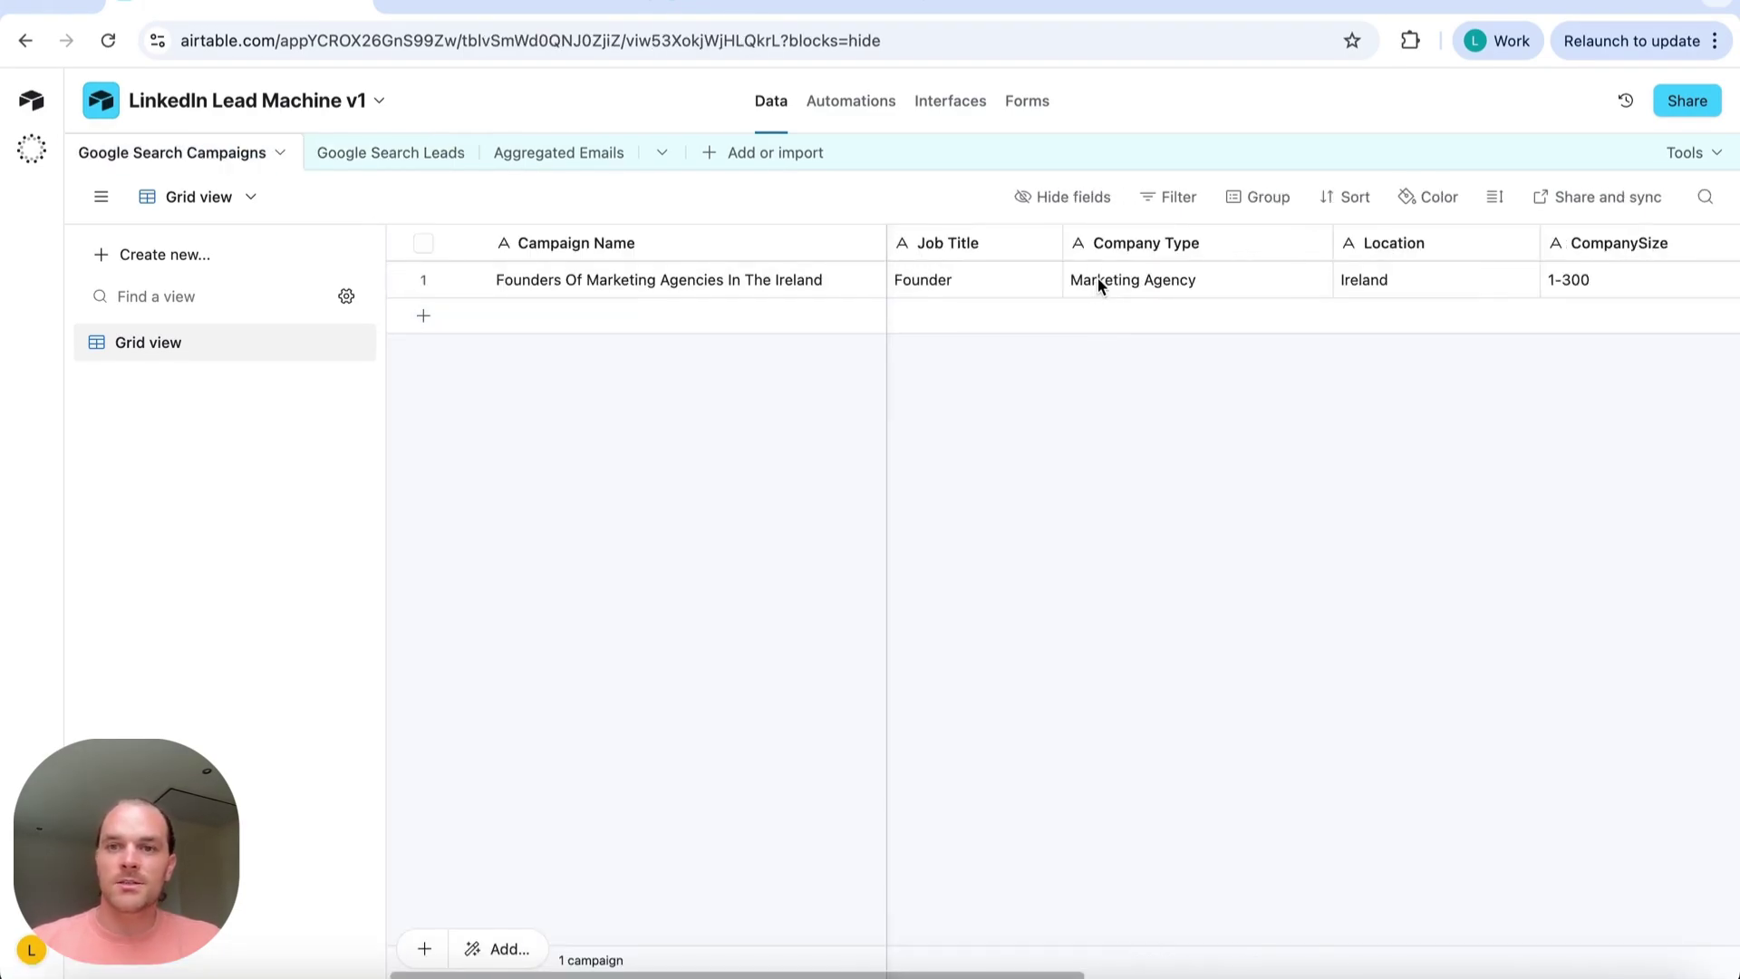
pyautogui.hscroll(1, 1097, 277)
pyautogui.hscroll(-1, 1096, 277)
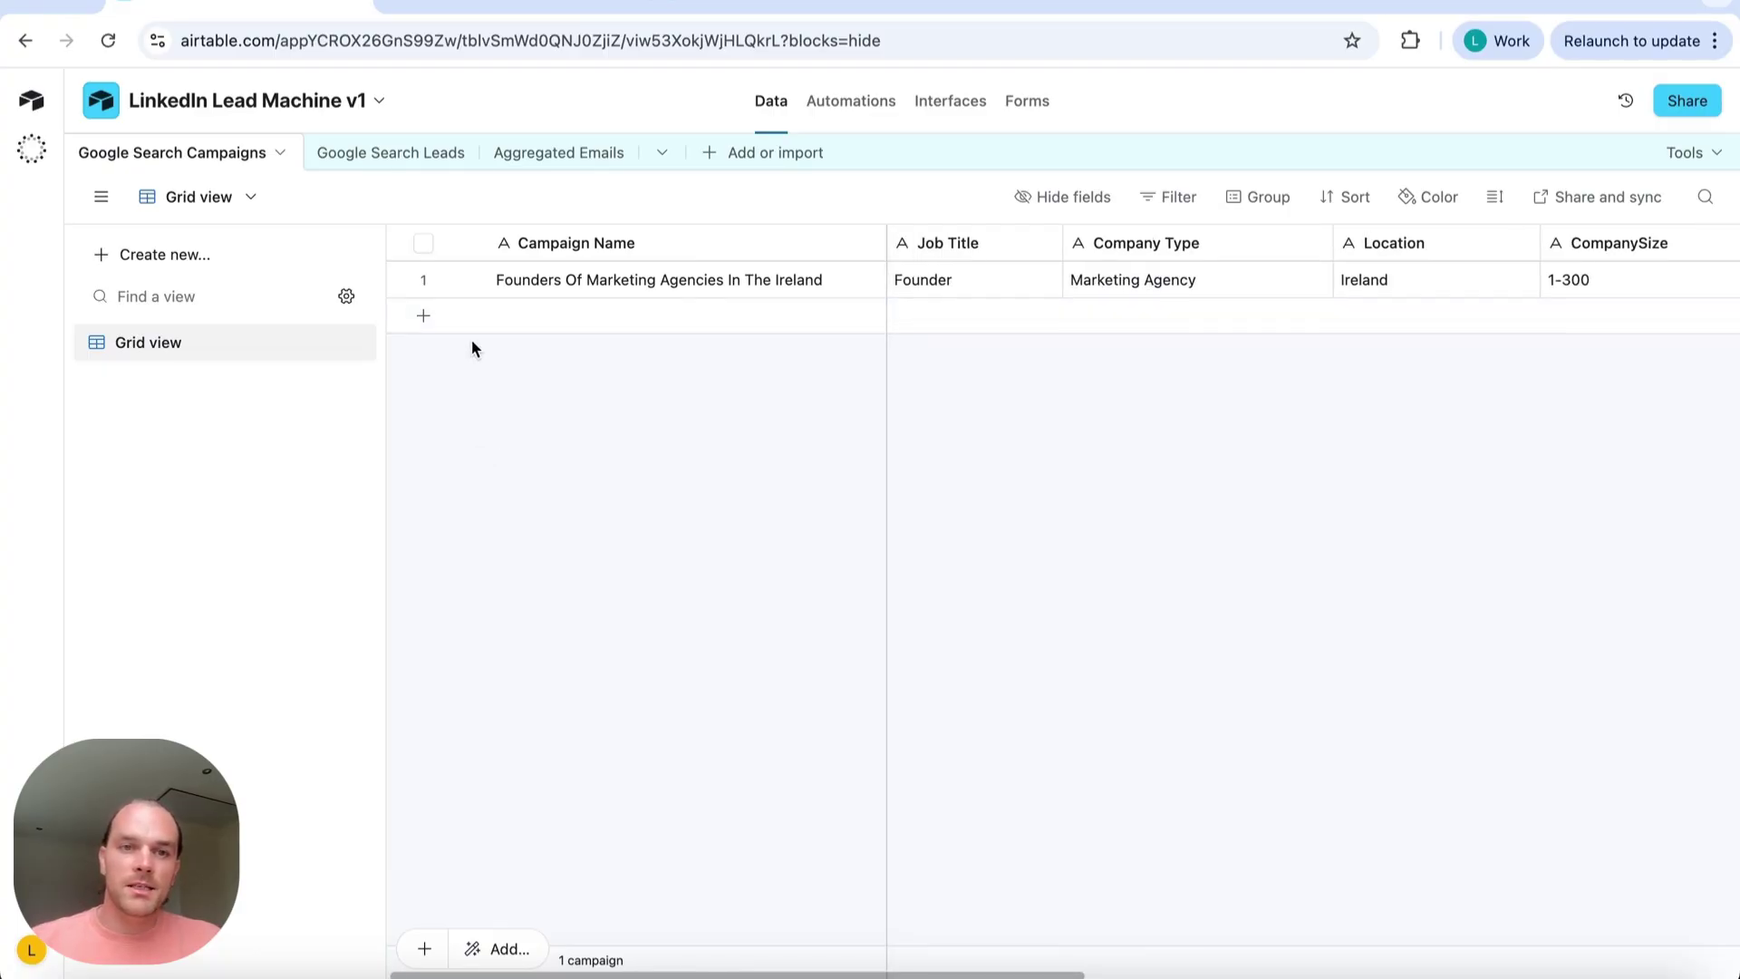
pyautogui.hscroll(5, 1600, 268)
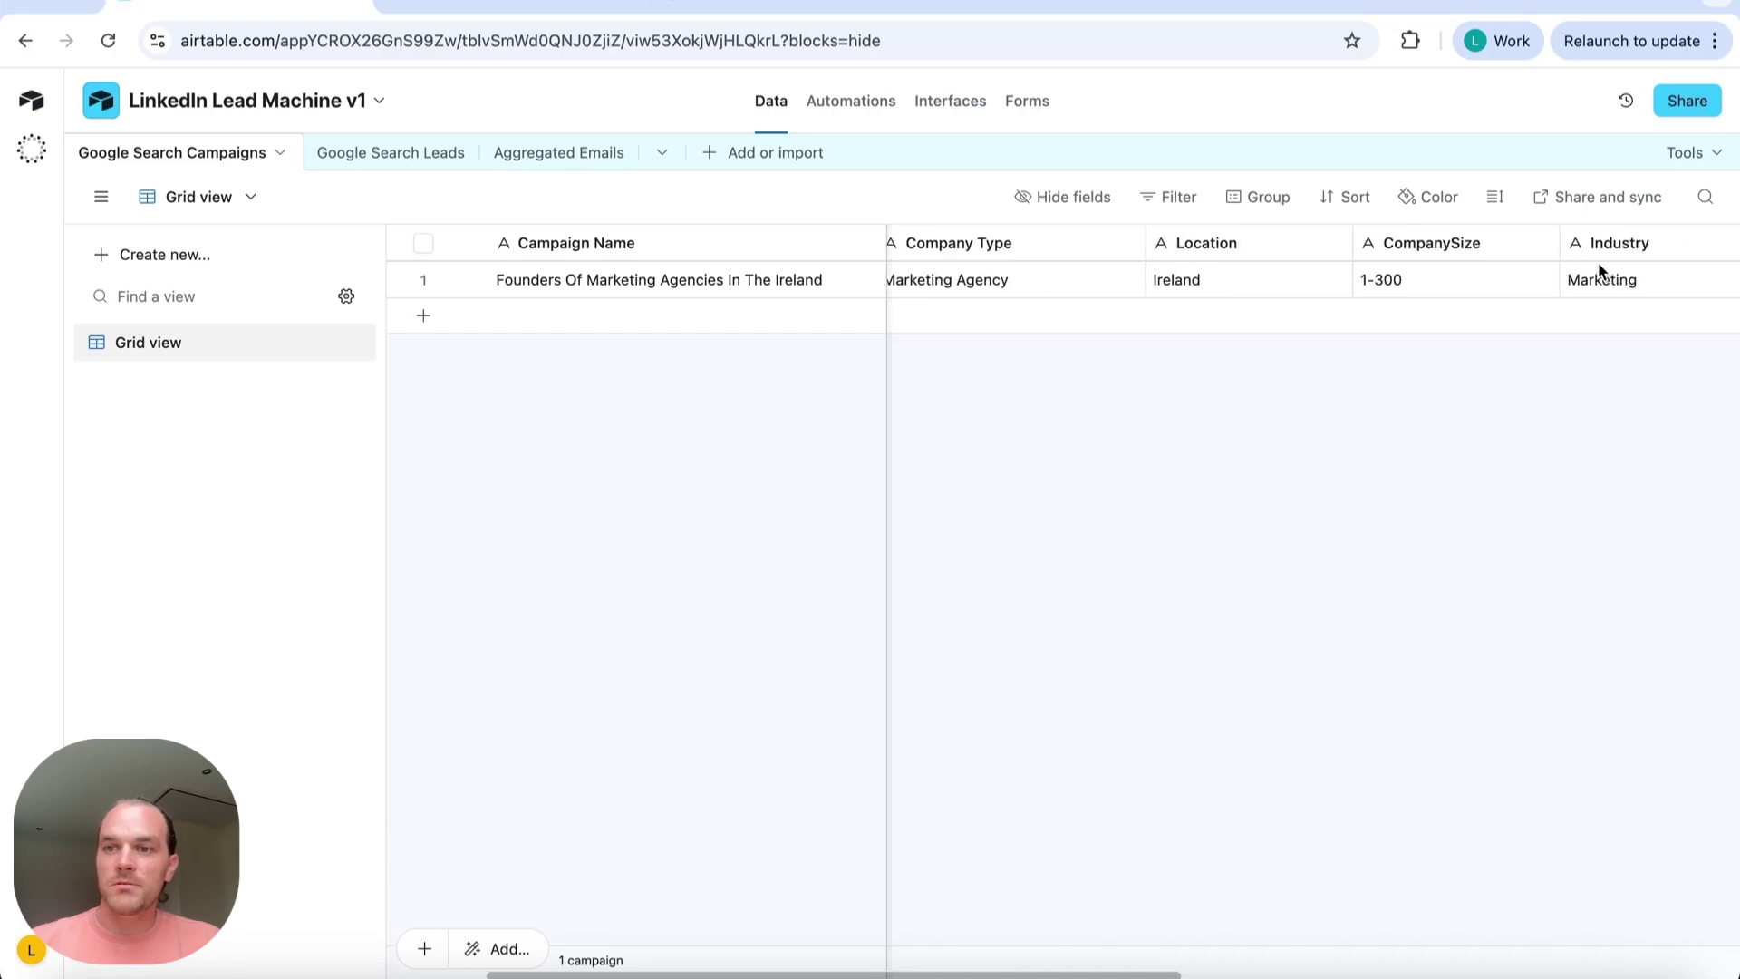
pyautogui.hscroll(3, 1234, 317)
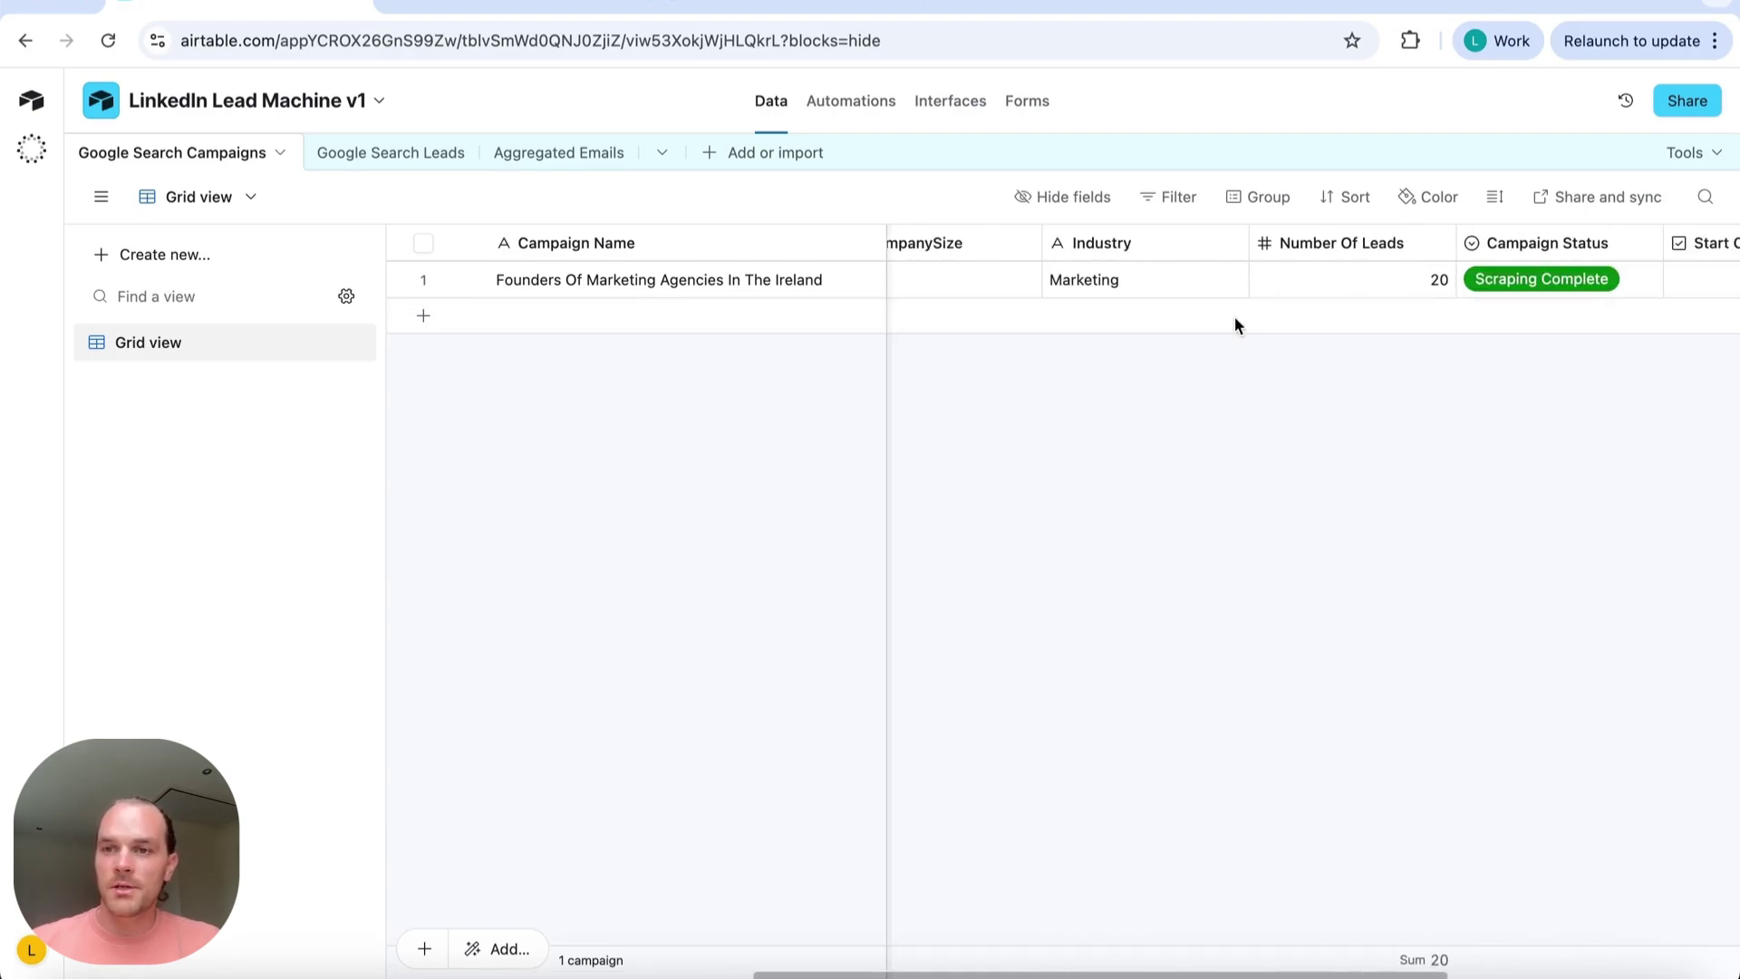
pyautogui.hscroll(2, 1248, 282)
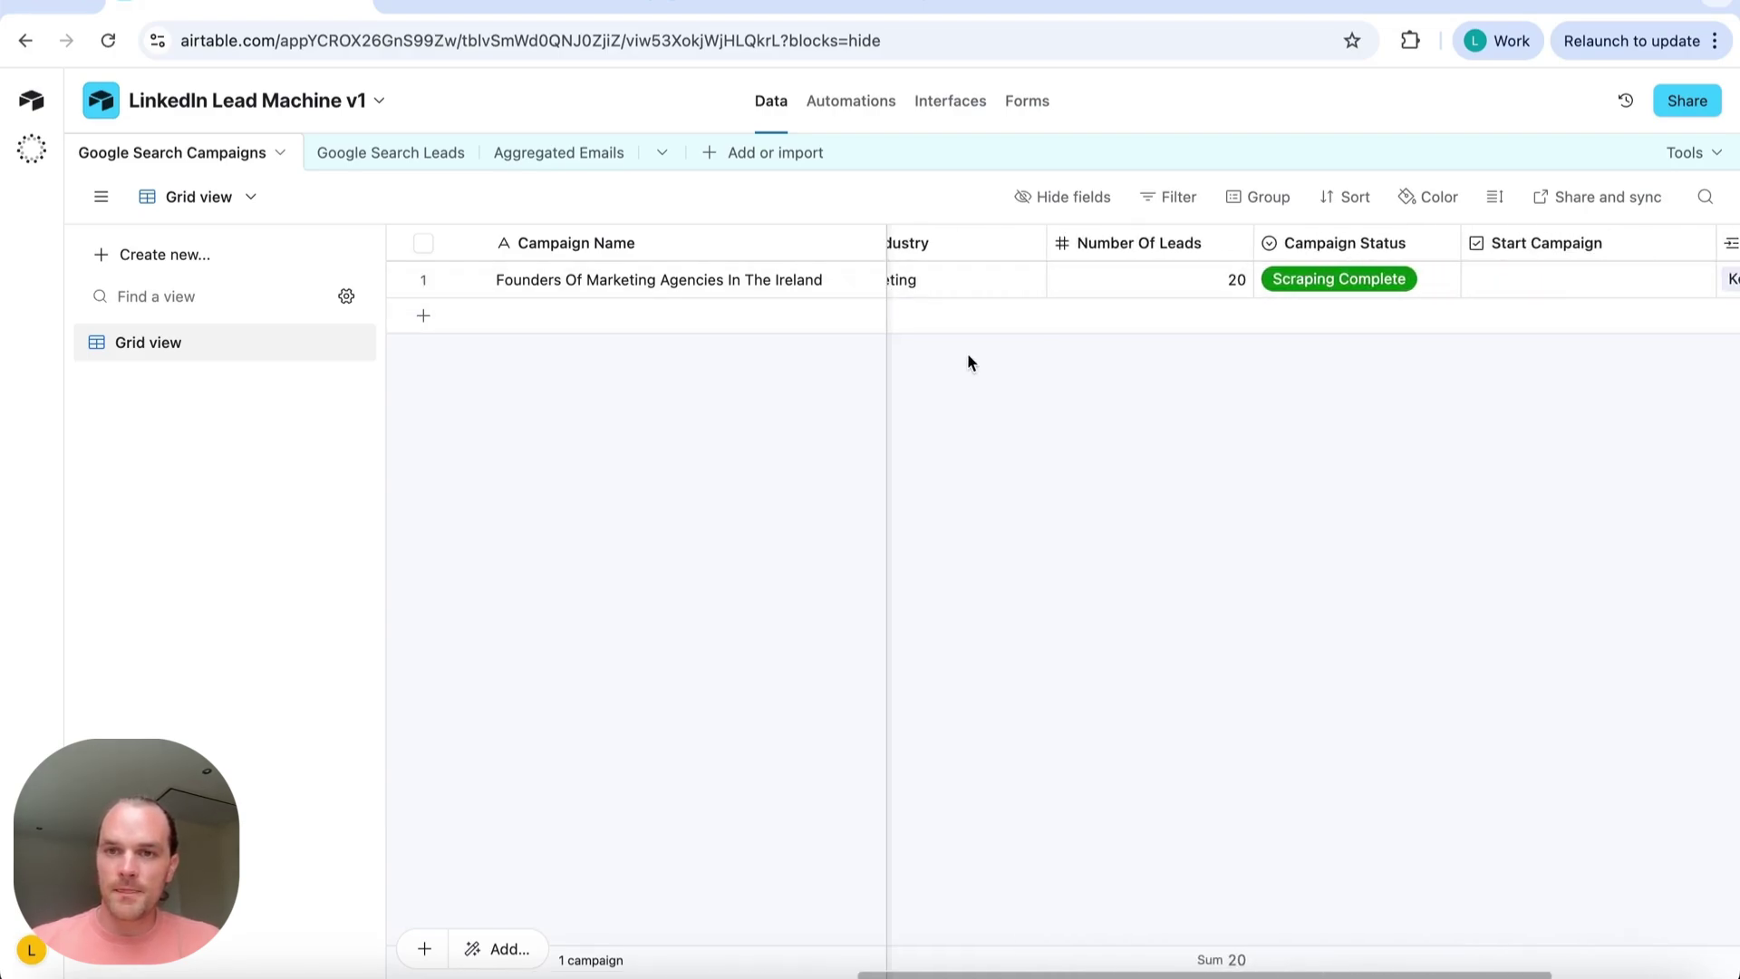
pyautogui.hscroll(1, 1254, 291)
pyautogui.hscroll(2, 1253, 291)
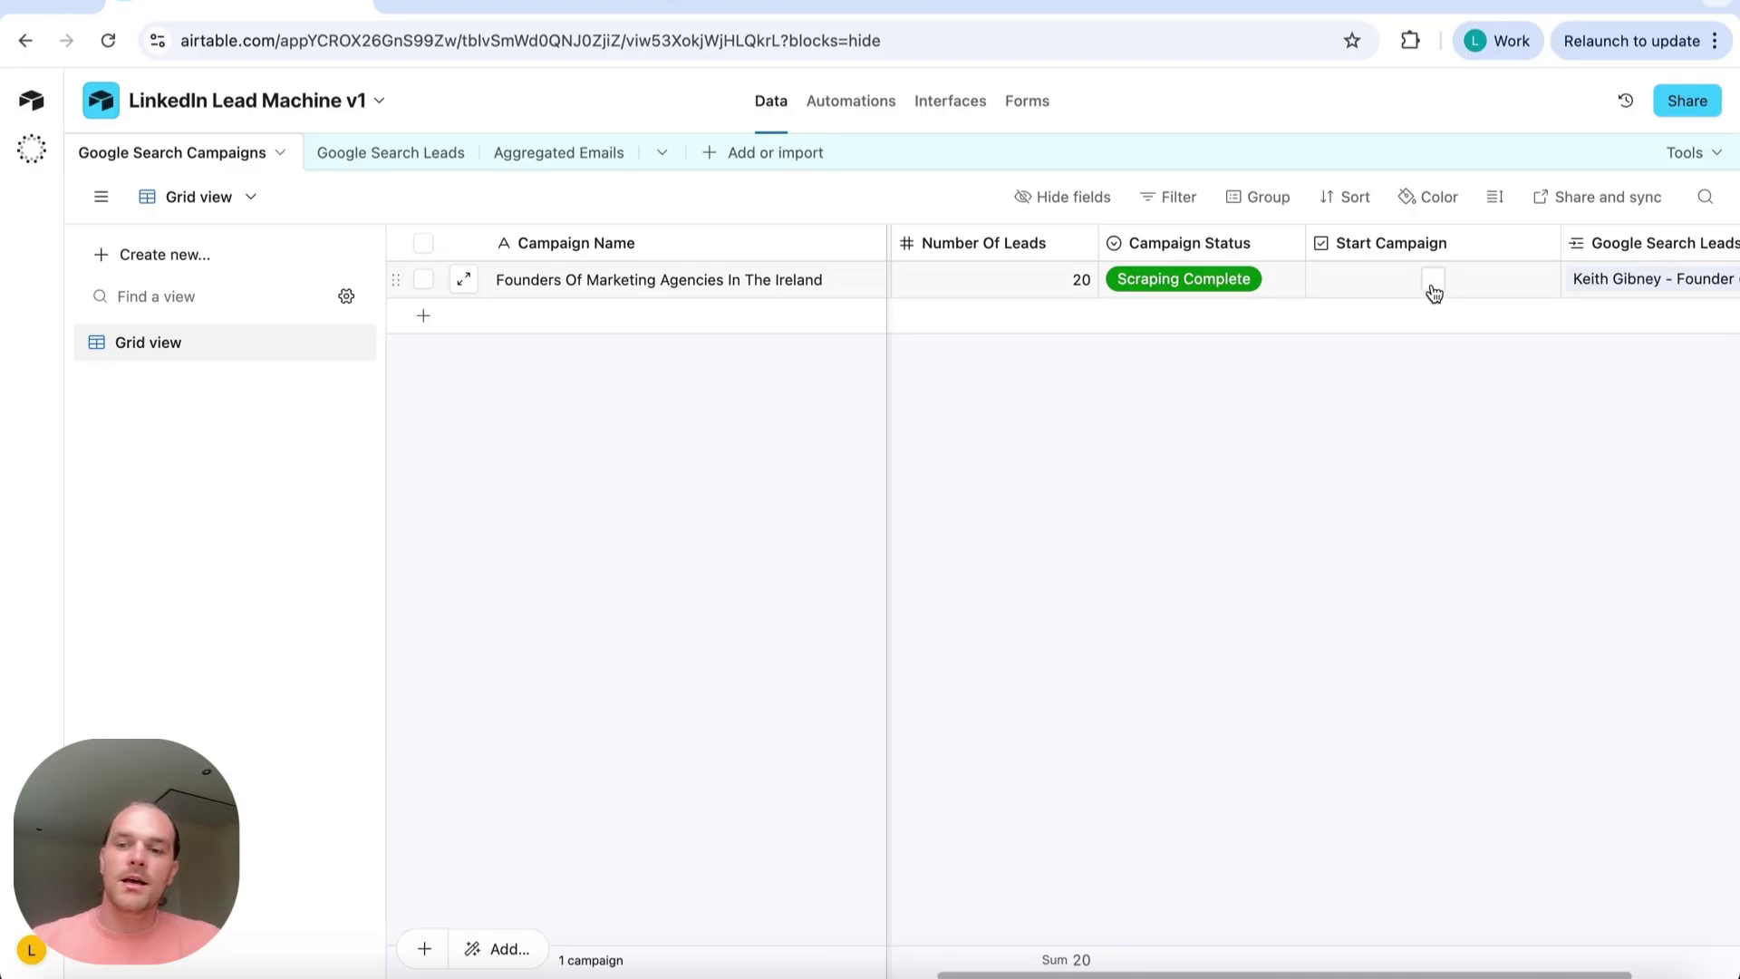
# Open the base's automations, widen the automation list, and inspect the record-matching trigger of Scrape LinkedIn Profiles Via Google Search
pyautogui.click(851, 100)
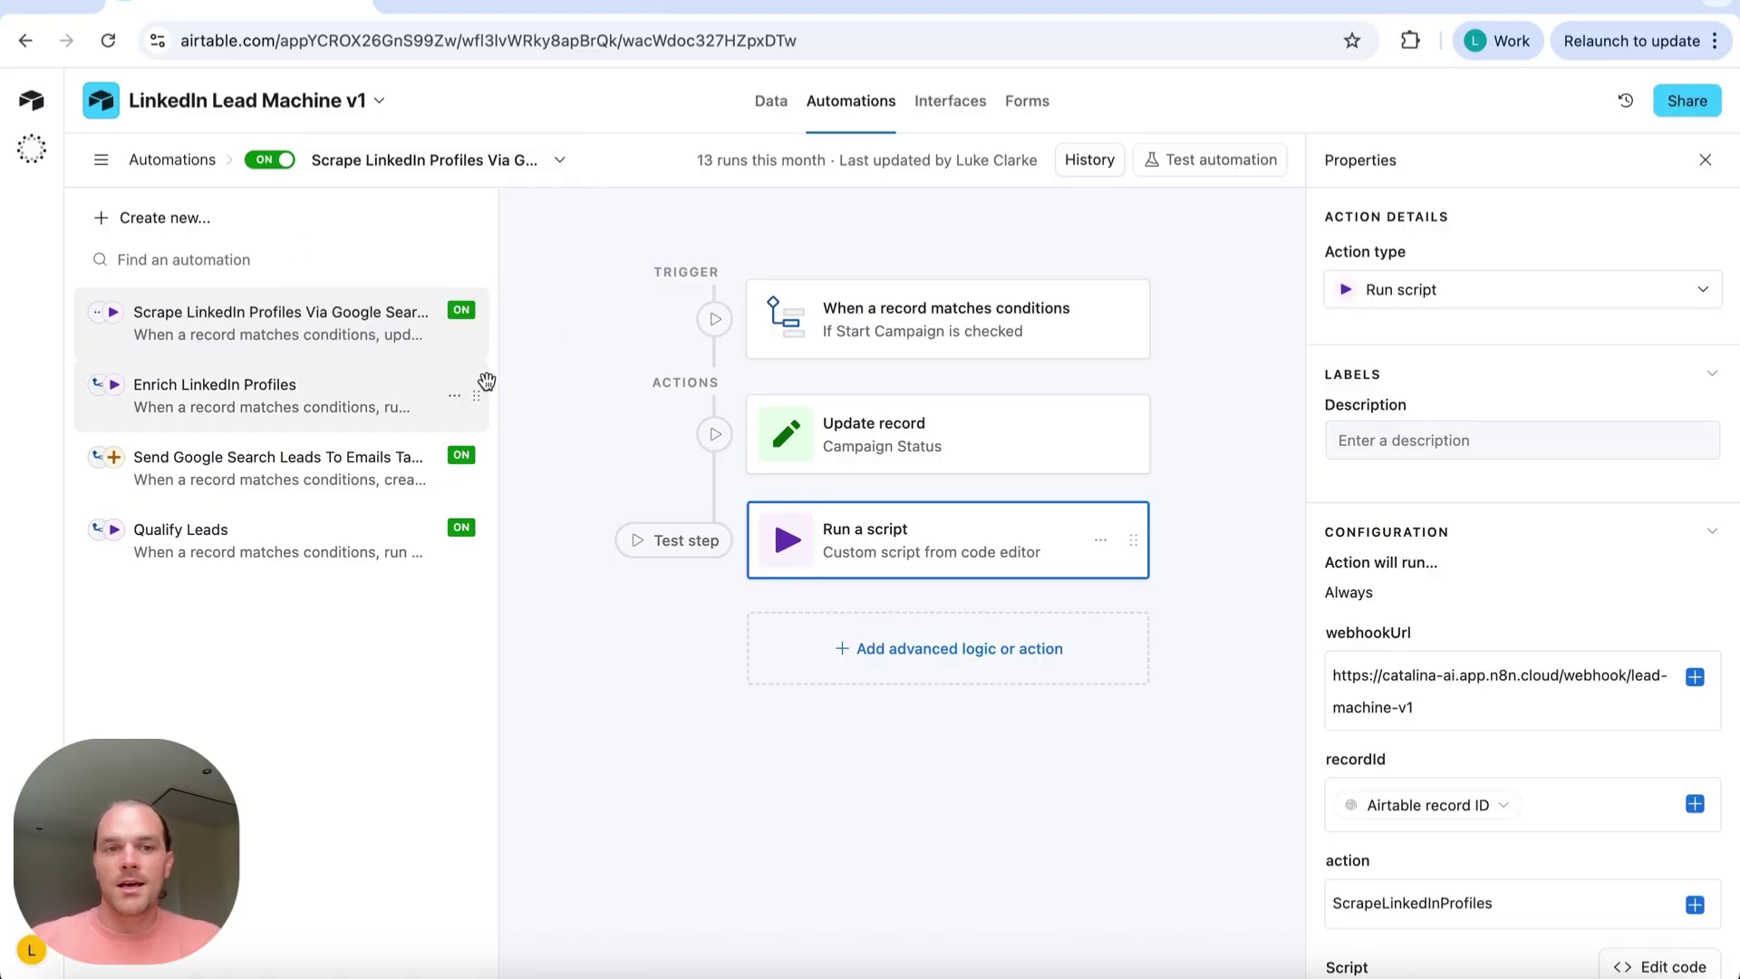
pyautogui.moveTo(497, 386); pyautogui.dragTo(557, 385)
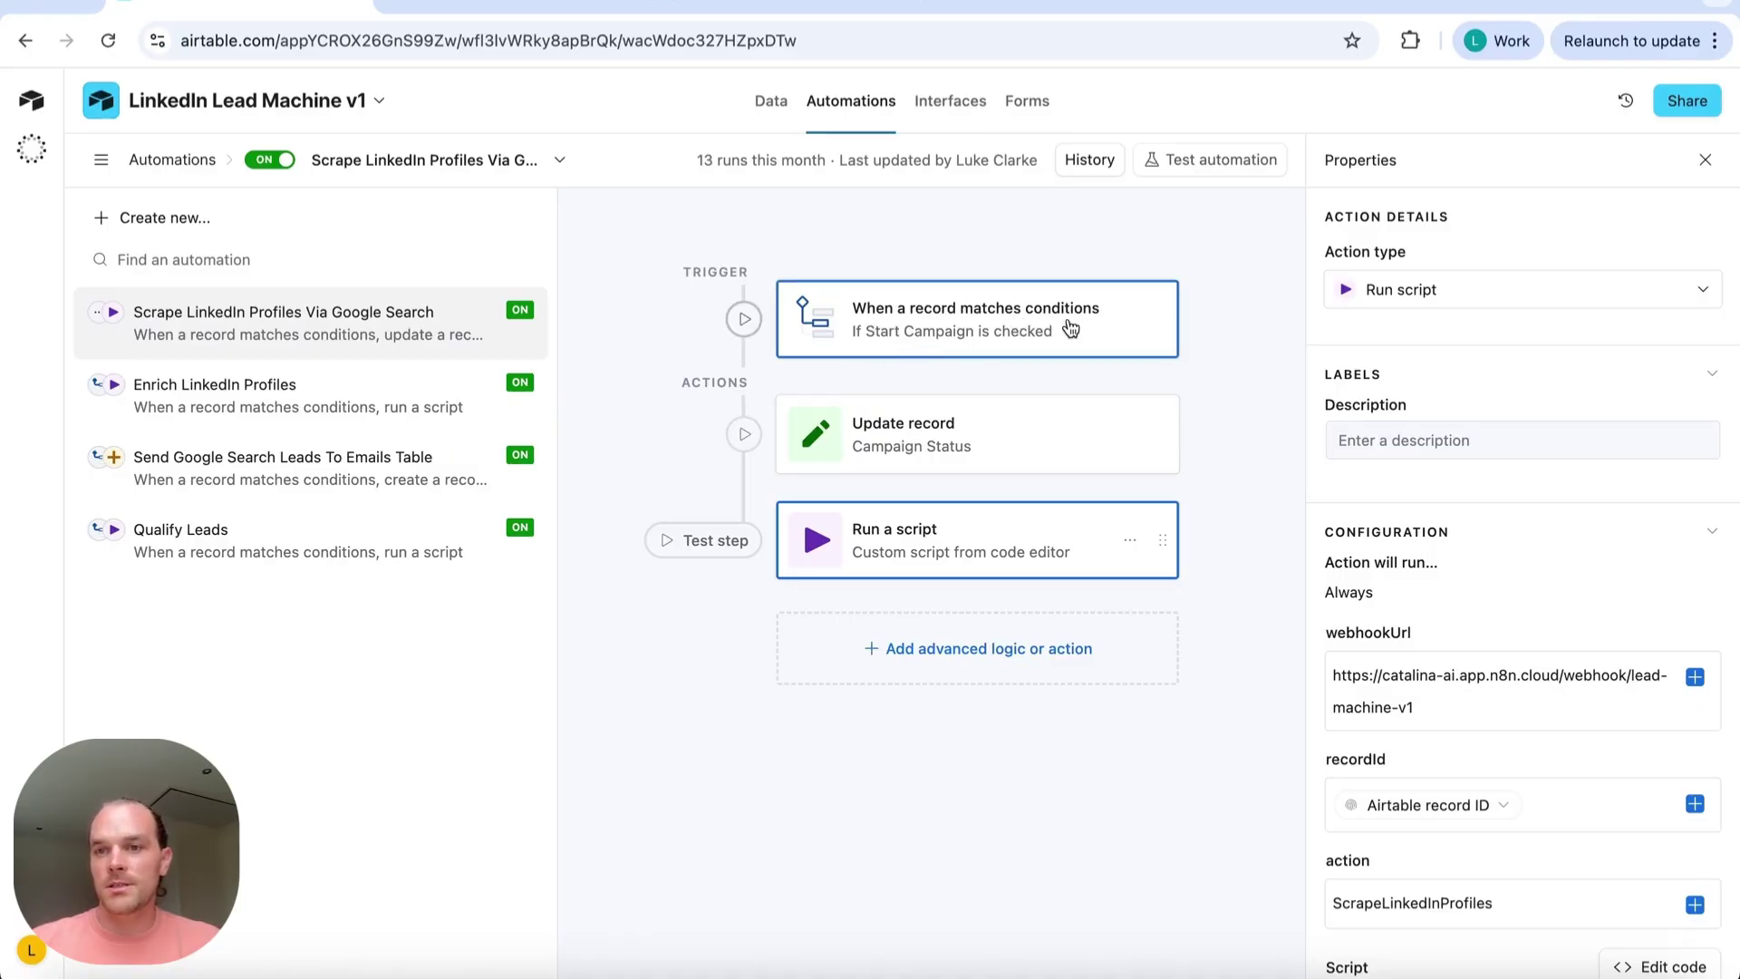
pyautogui.scroll(-2, 1519, 388)
pyautogui.click(1018, 304)
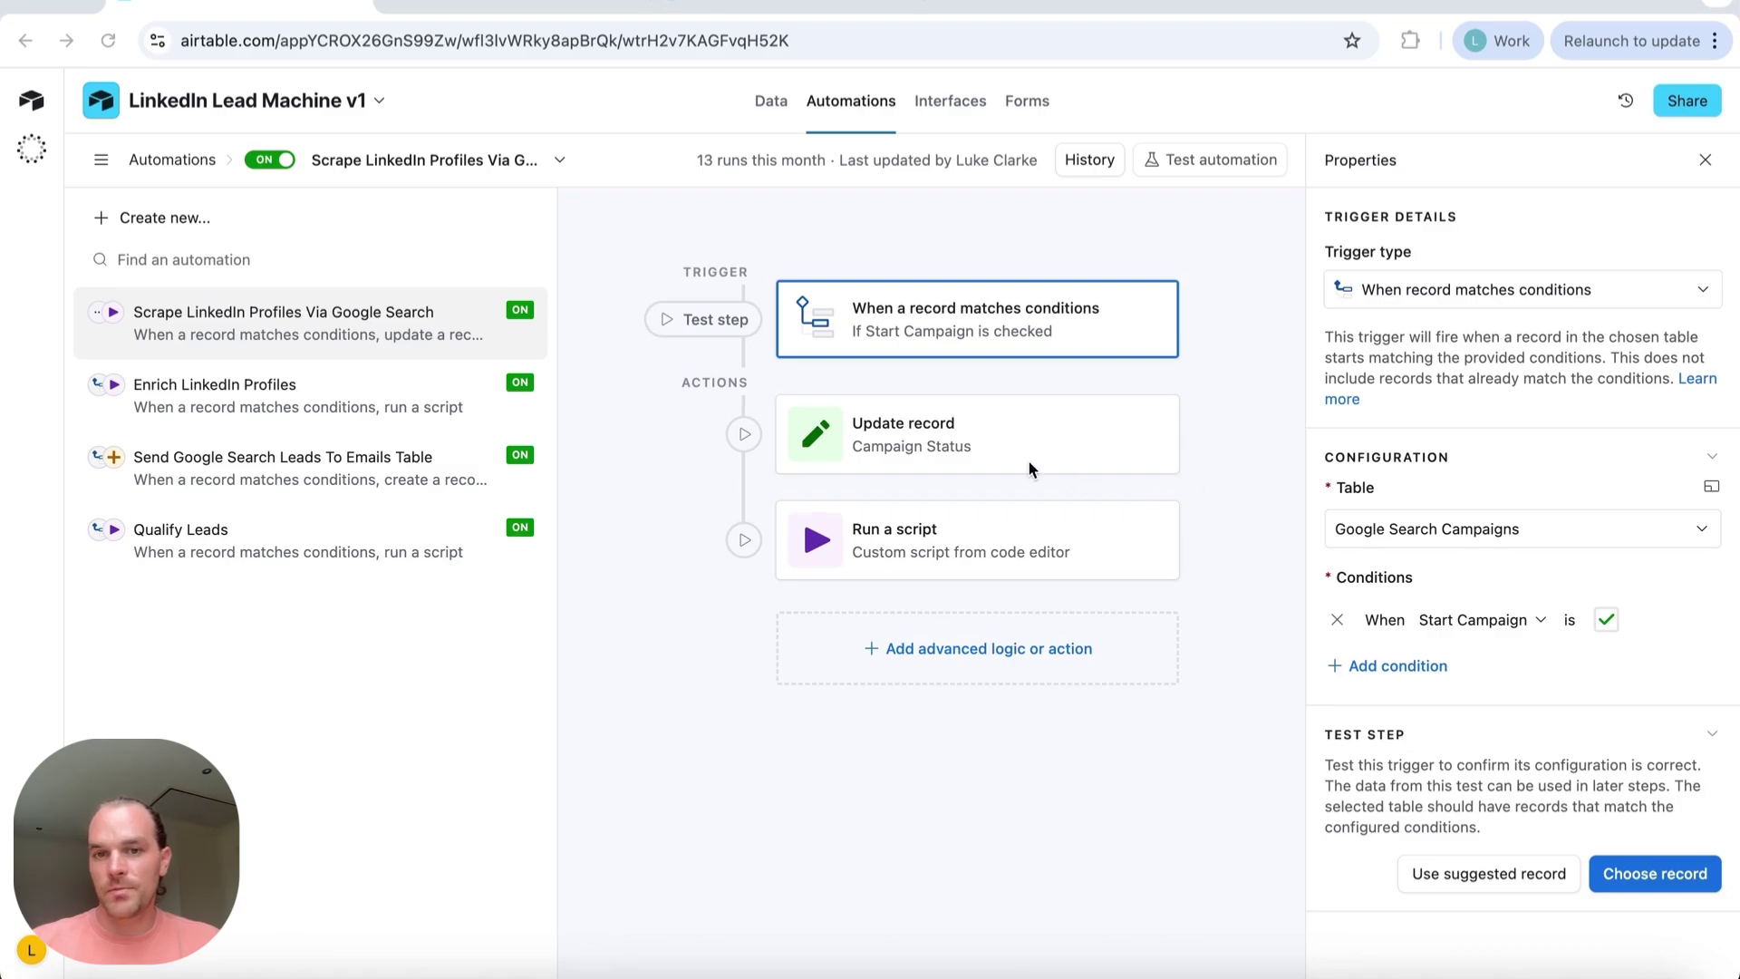
# Inspect the Update record action's configuration and view the options available for its Campaign Status field without changing the value
pyautogui.click(976, 428)
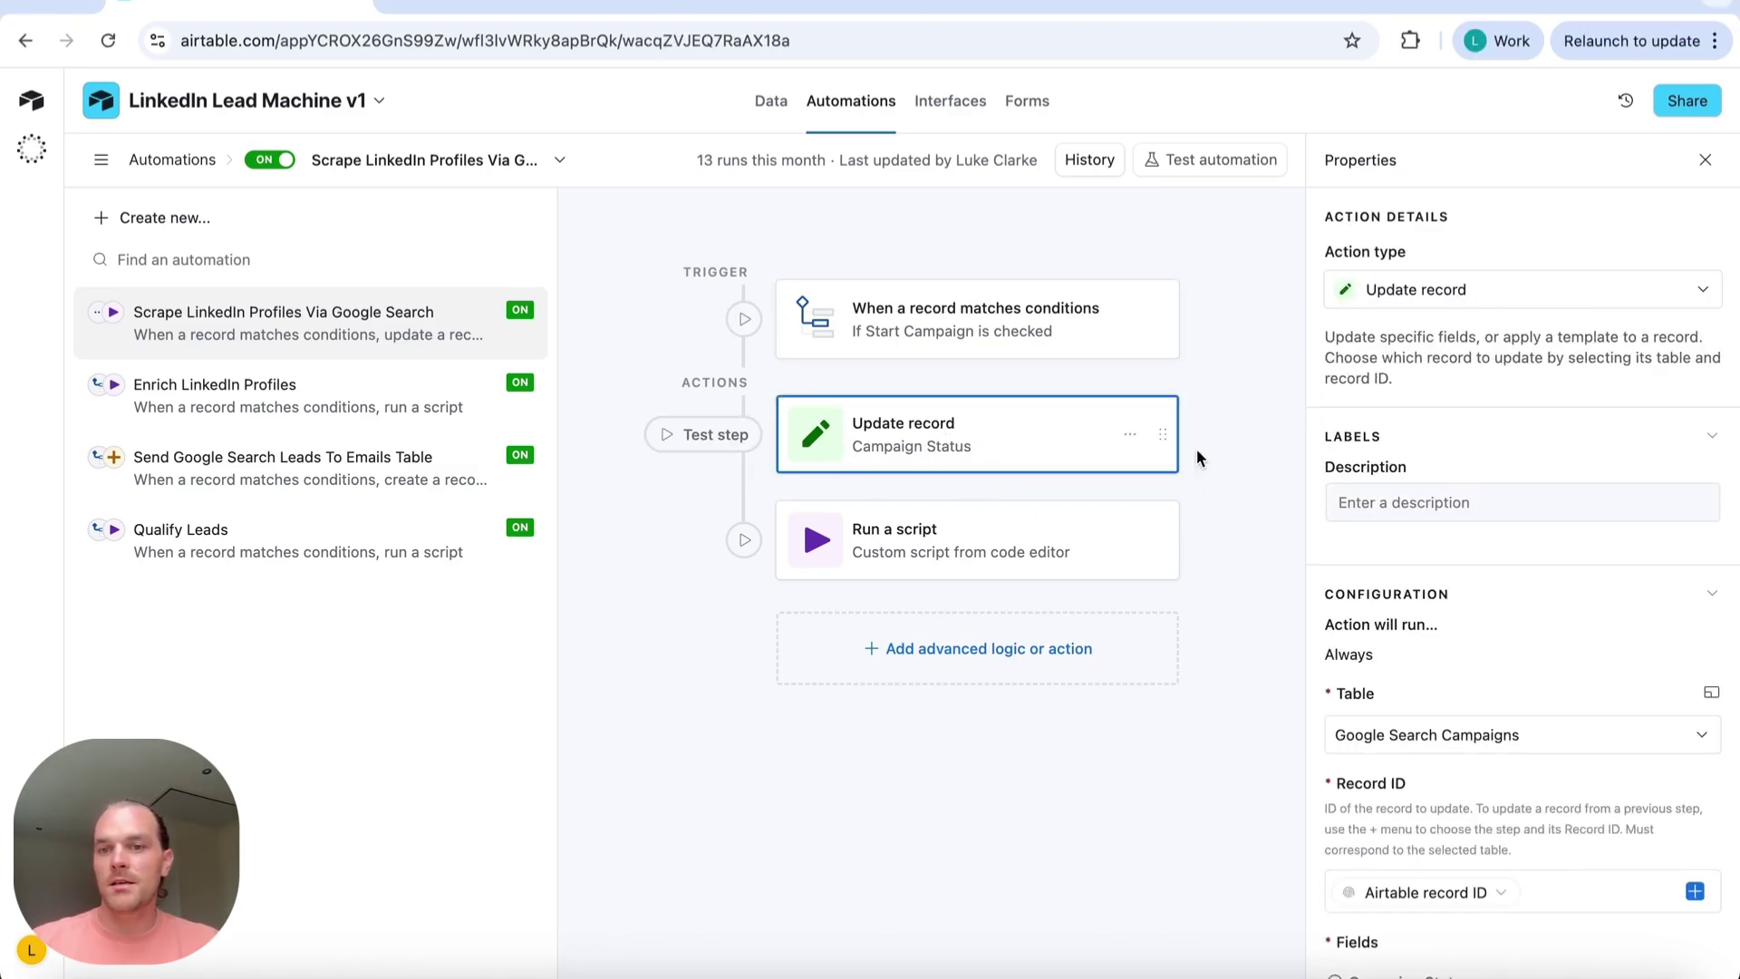
pyautogui.scroll(-3, 1410, 643)
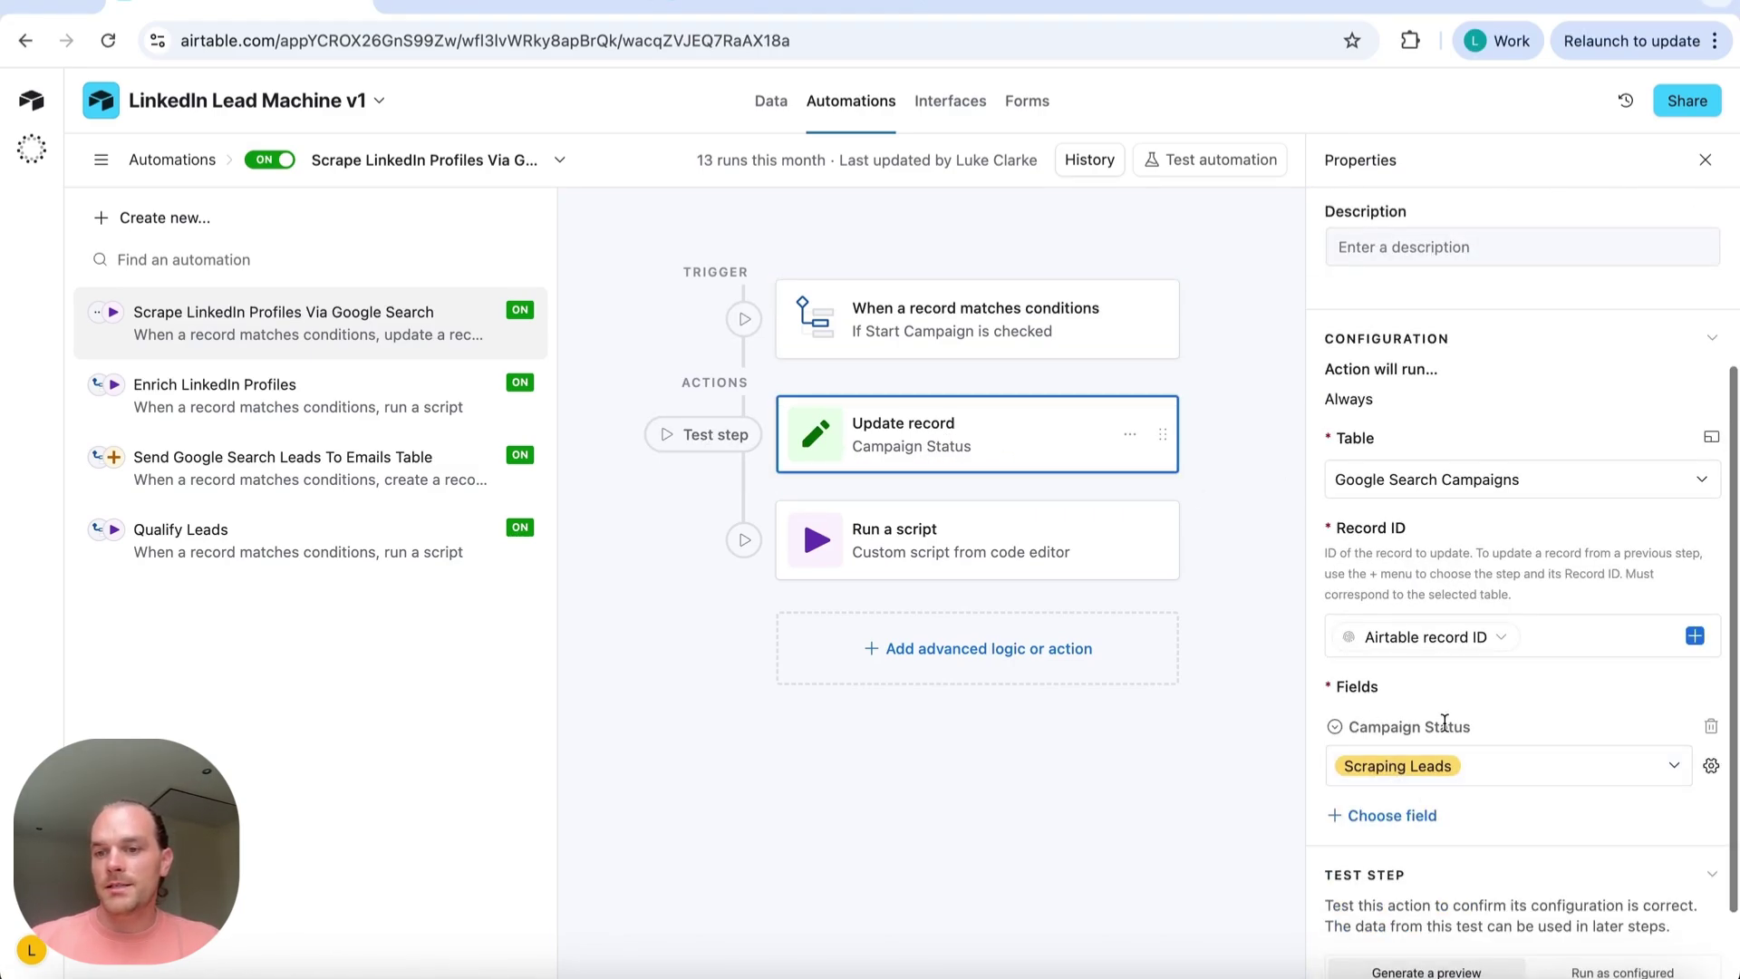
pyautogui.scroll(-1, 1448, 787)
pyautogui.click(1468, 678)
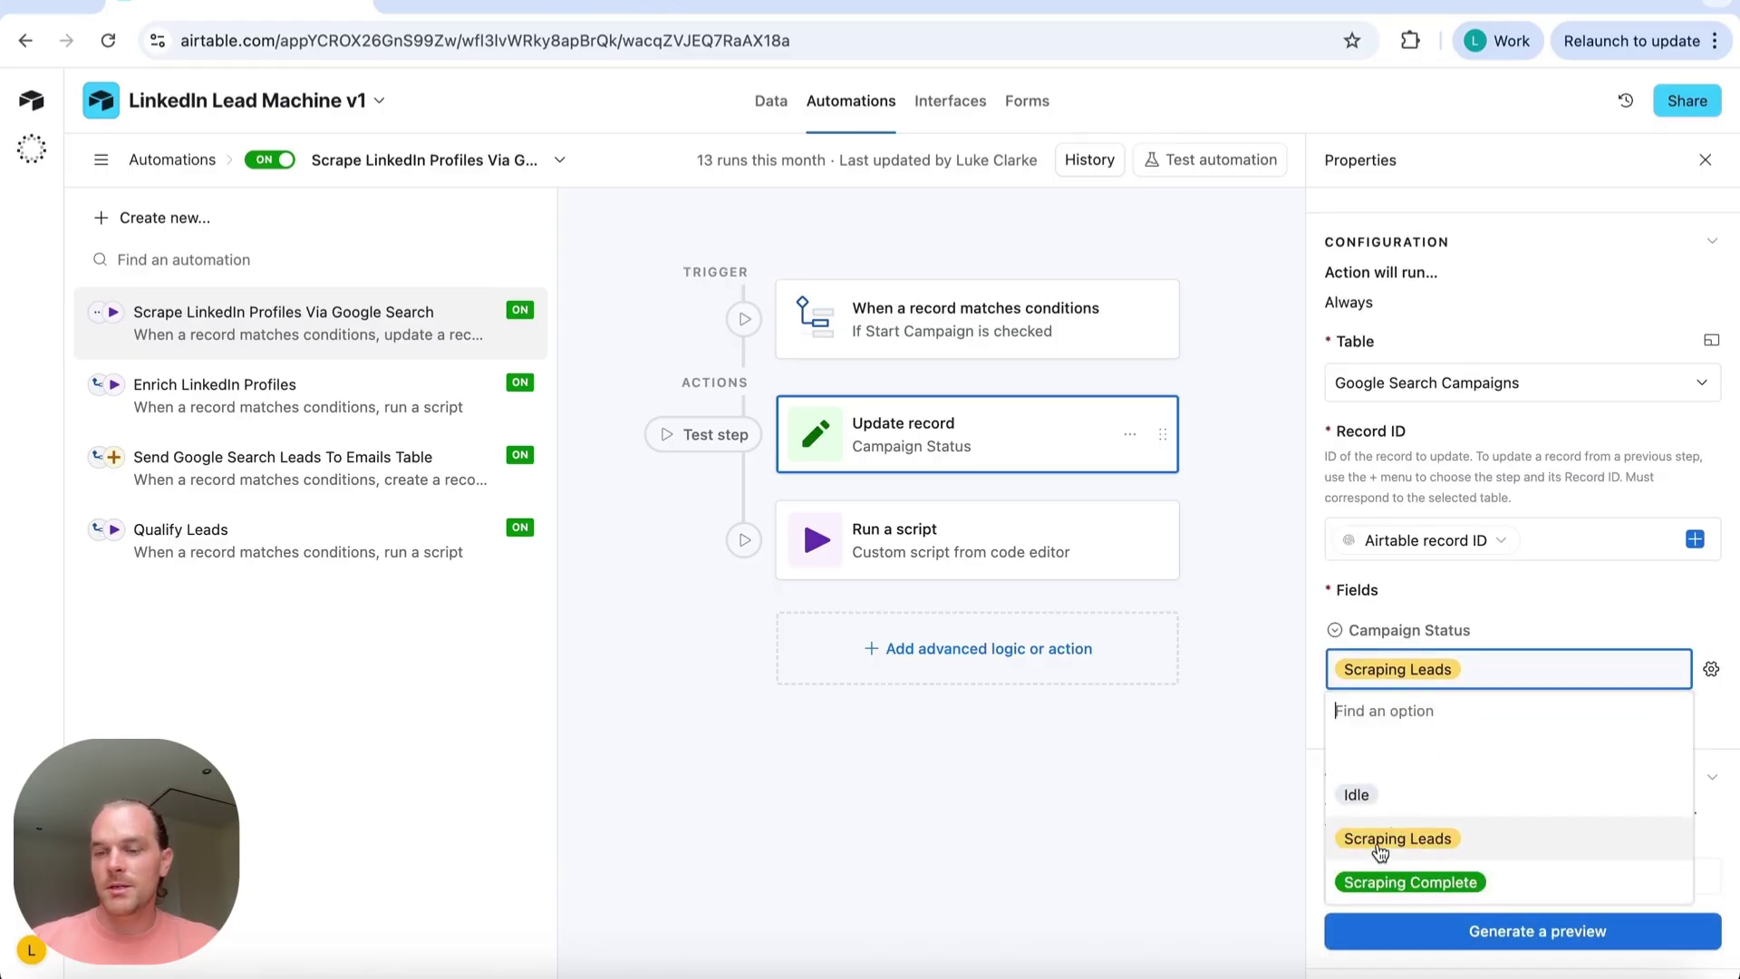
pyautogui.click(1554, 622)
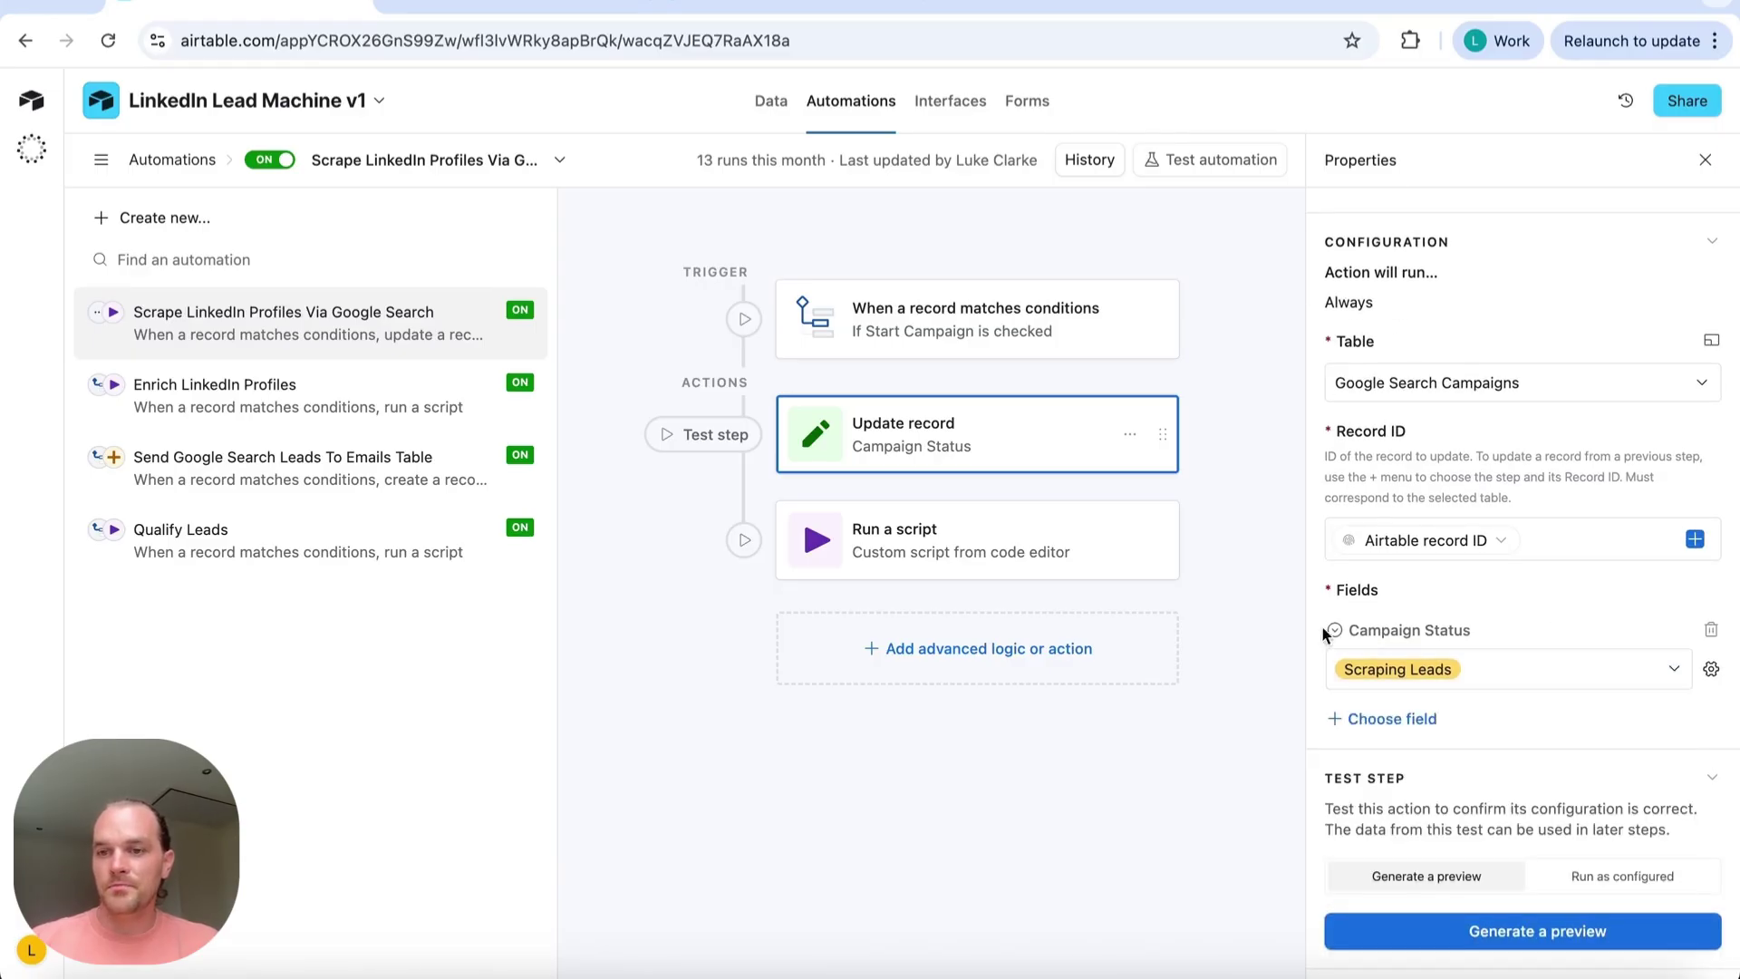
# Inspect the Run a script action with its properties widened, reviewing the webhookUrl, recordId and action inputs
pyautogui.click(929, 565)
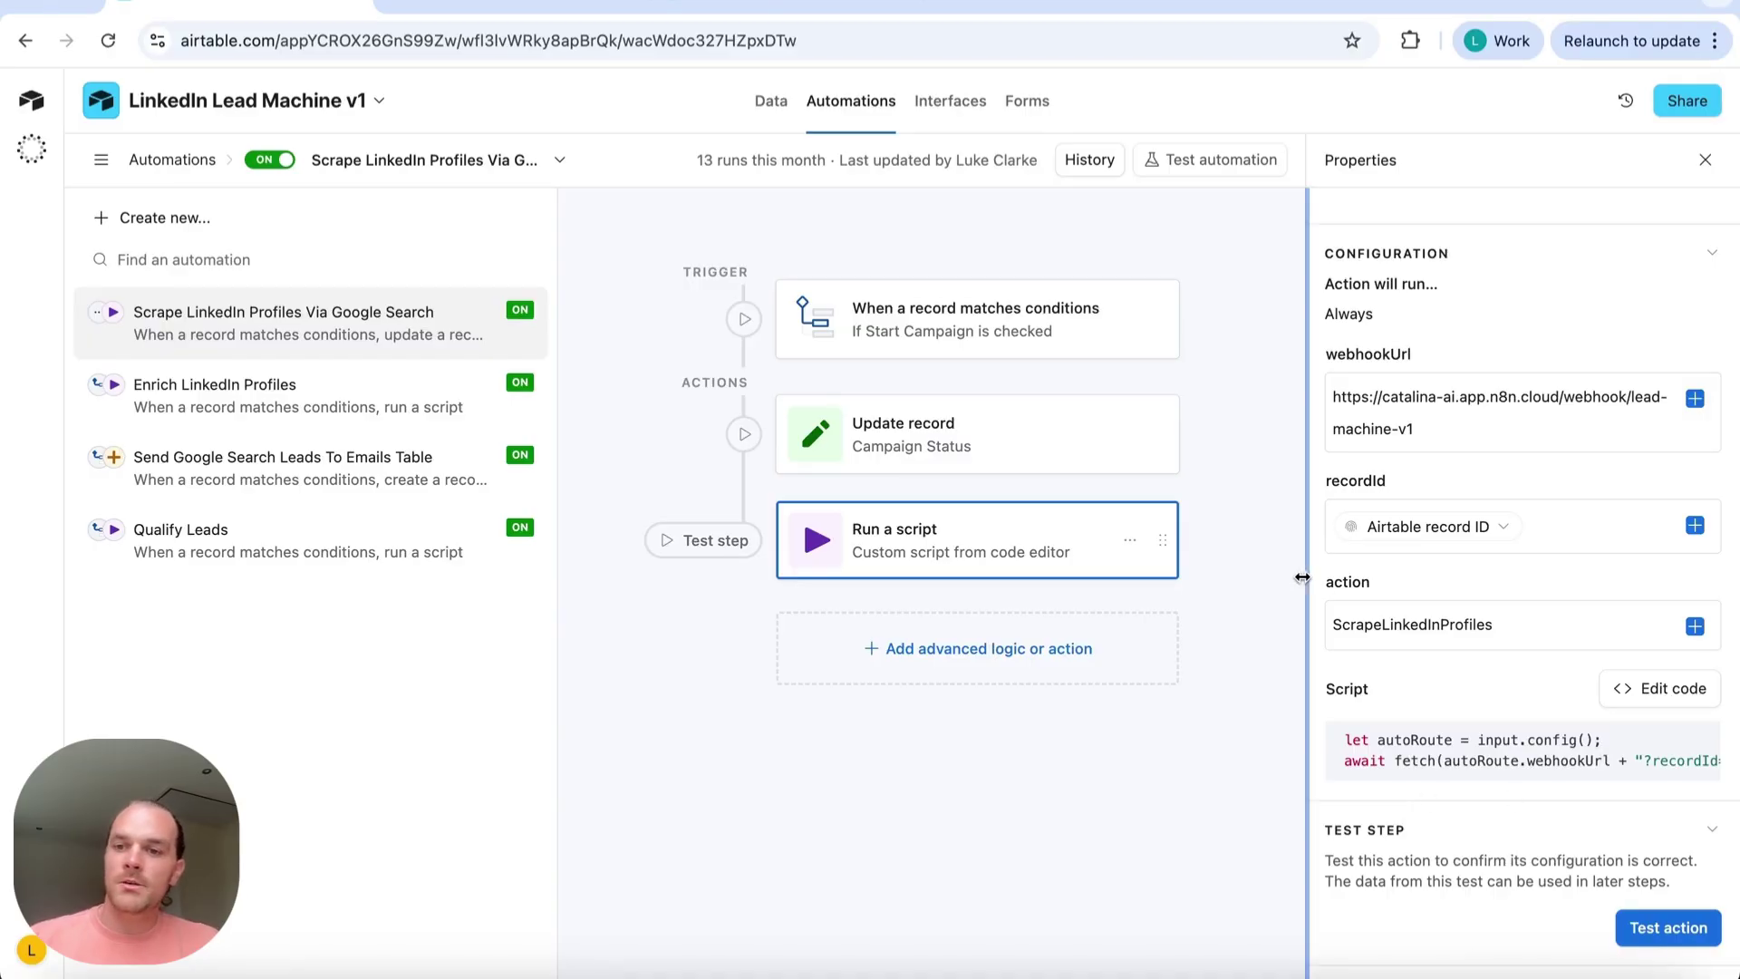
pyautogui.moveTo(1311, 584); pyautogui.dragTo(1004, 603)
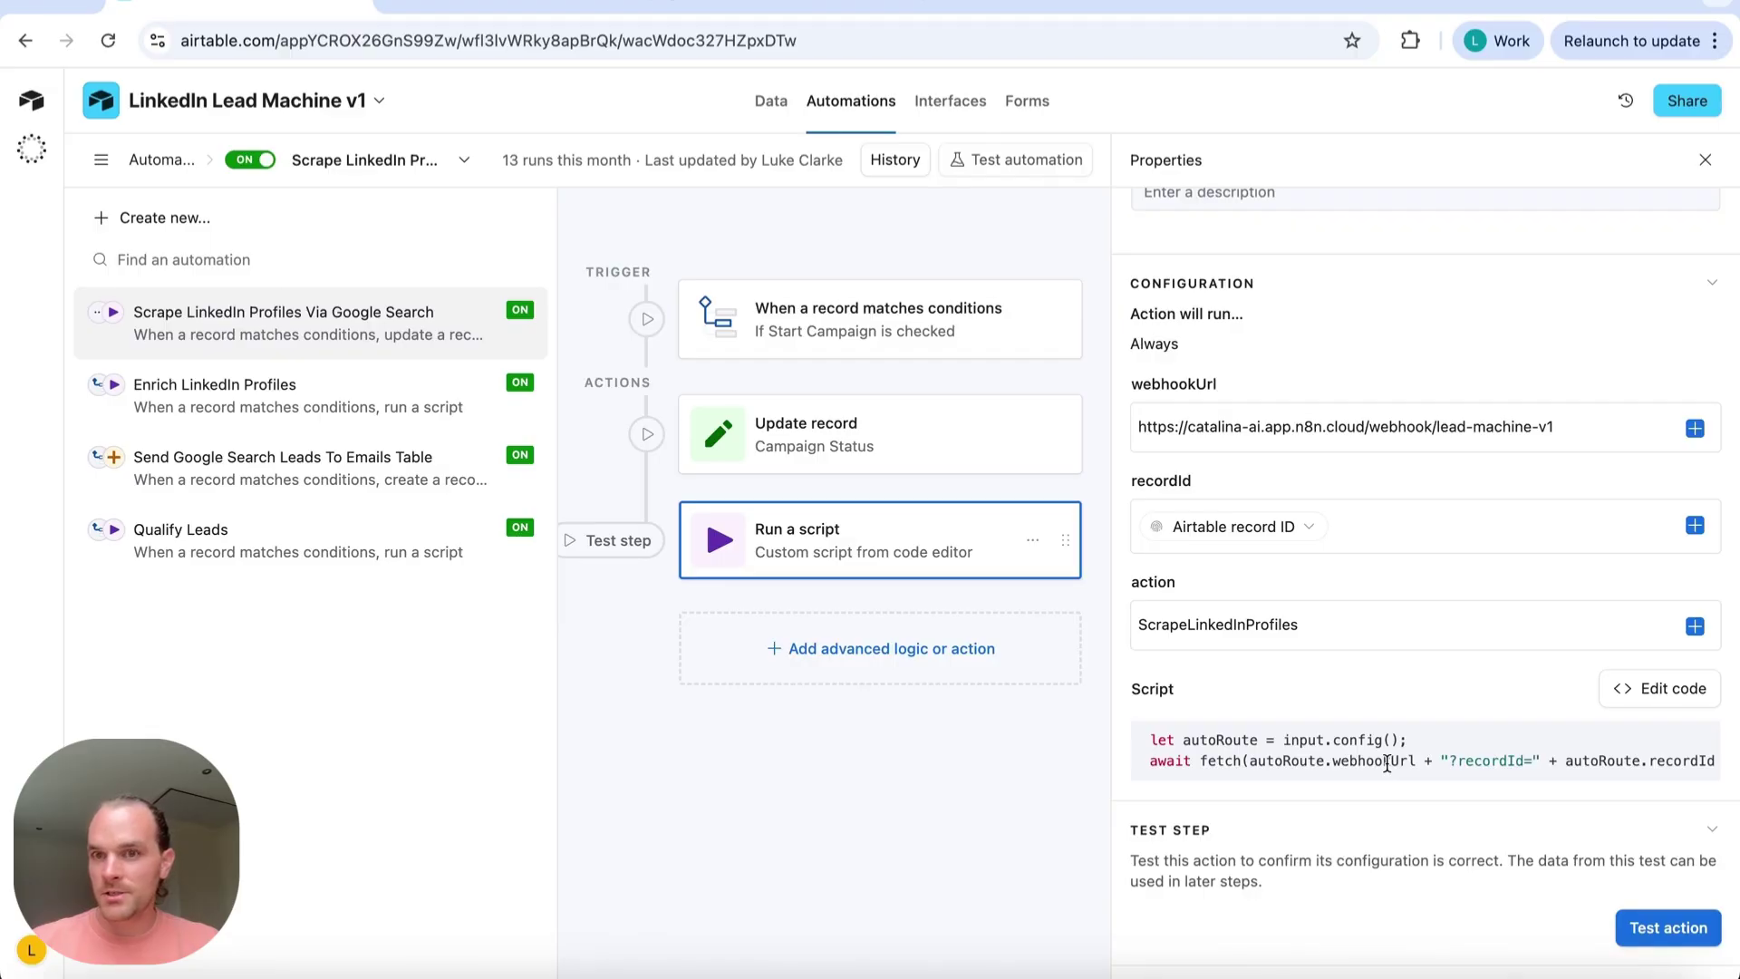
pyautogui.scroll(2, 1387, 764)
pyautogui.scroll(-2, 1386, 764)
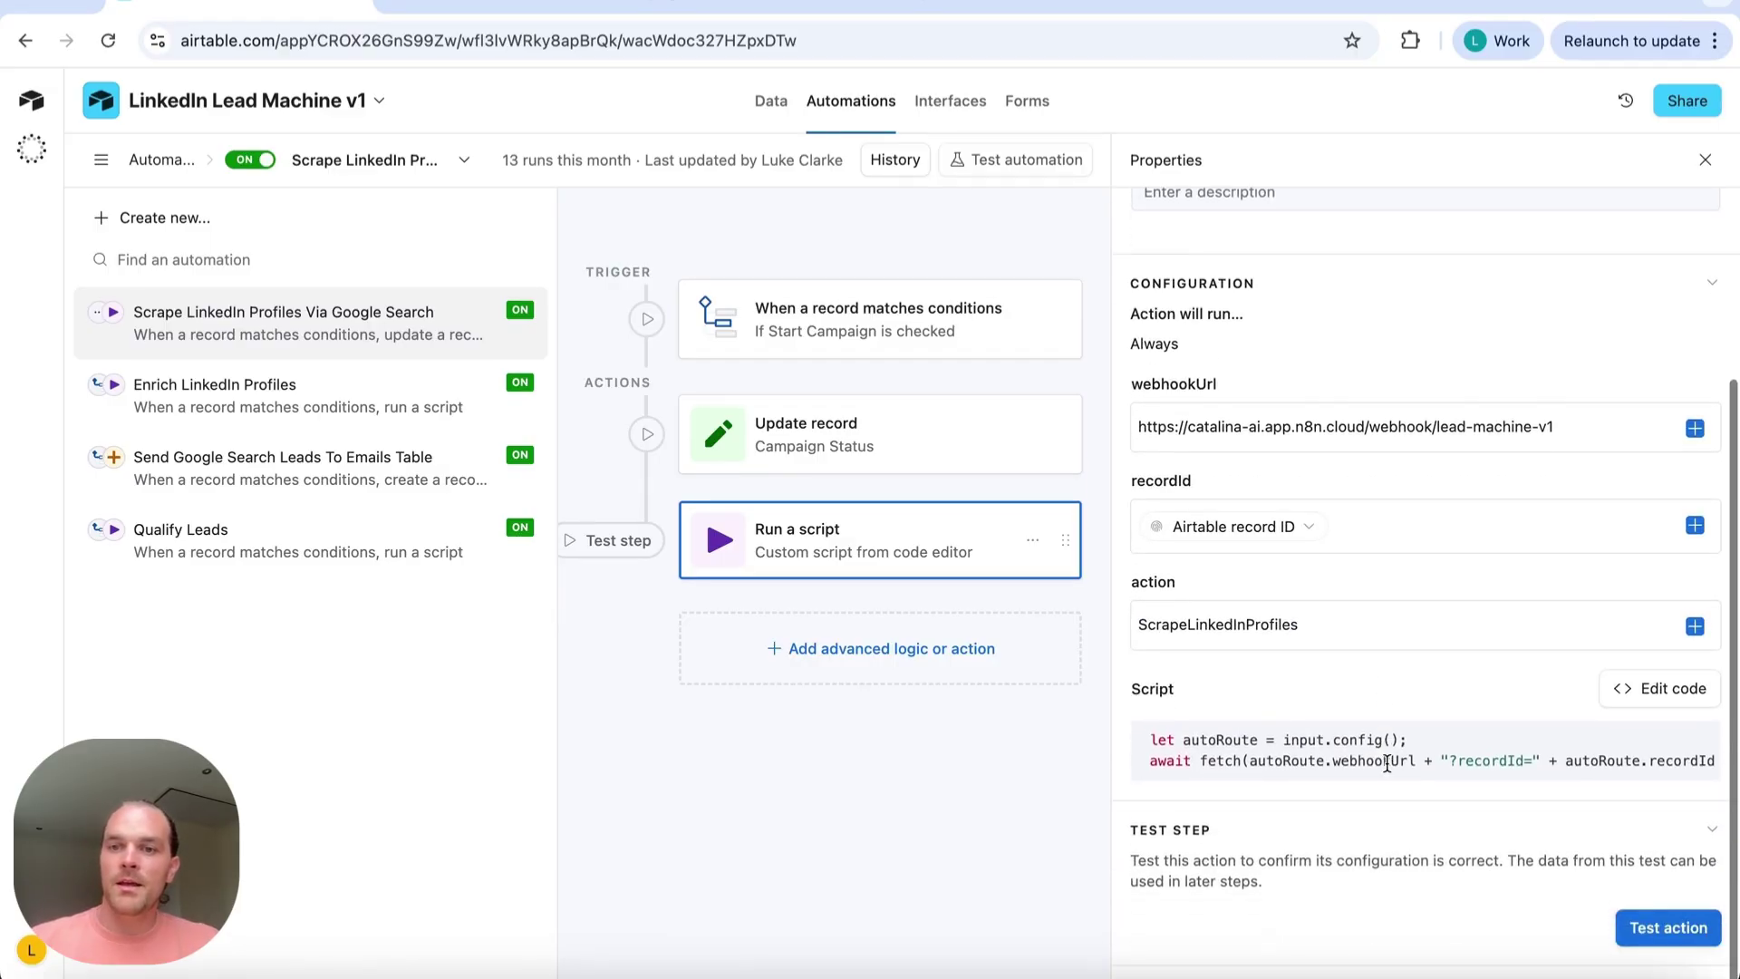
pyautogui.scroll(1, 1386, 764)
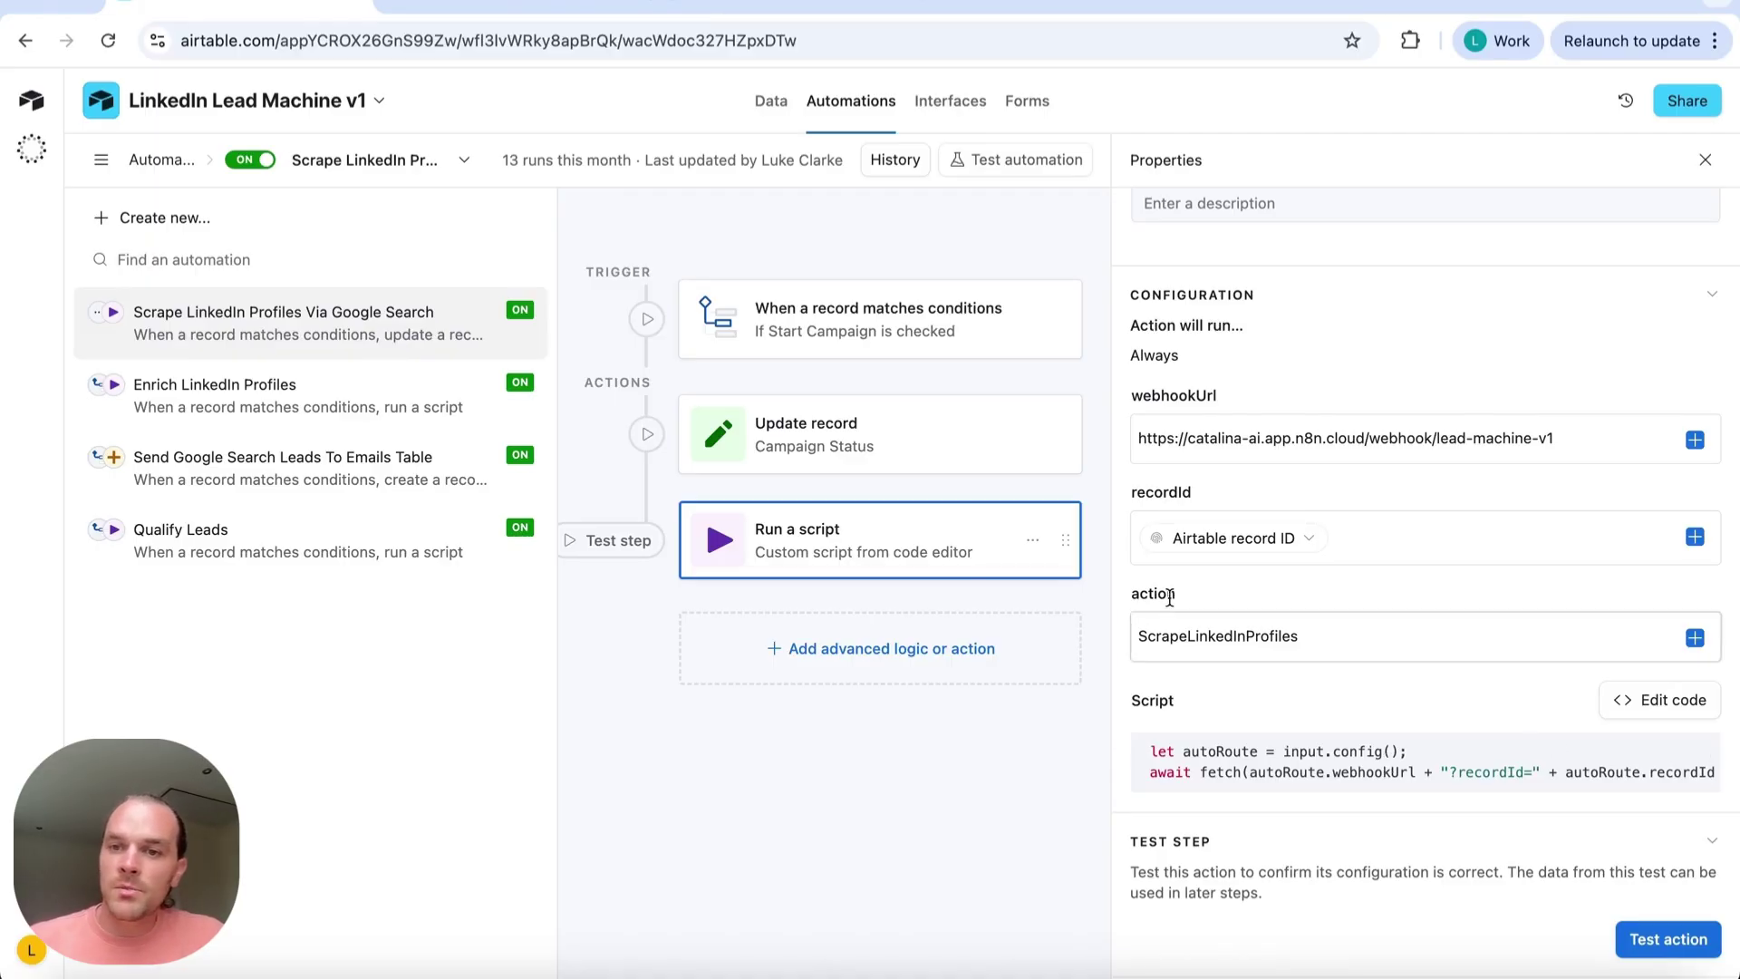
# Open the script's code for editing and examine how the fetch call combines webhookUrl, recordId and action, highlighting the recordId and action variables
pyautogui.click(1668, 702)
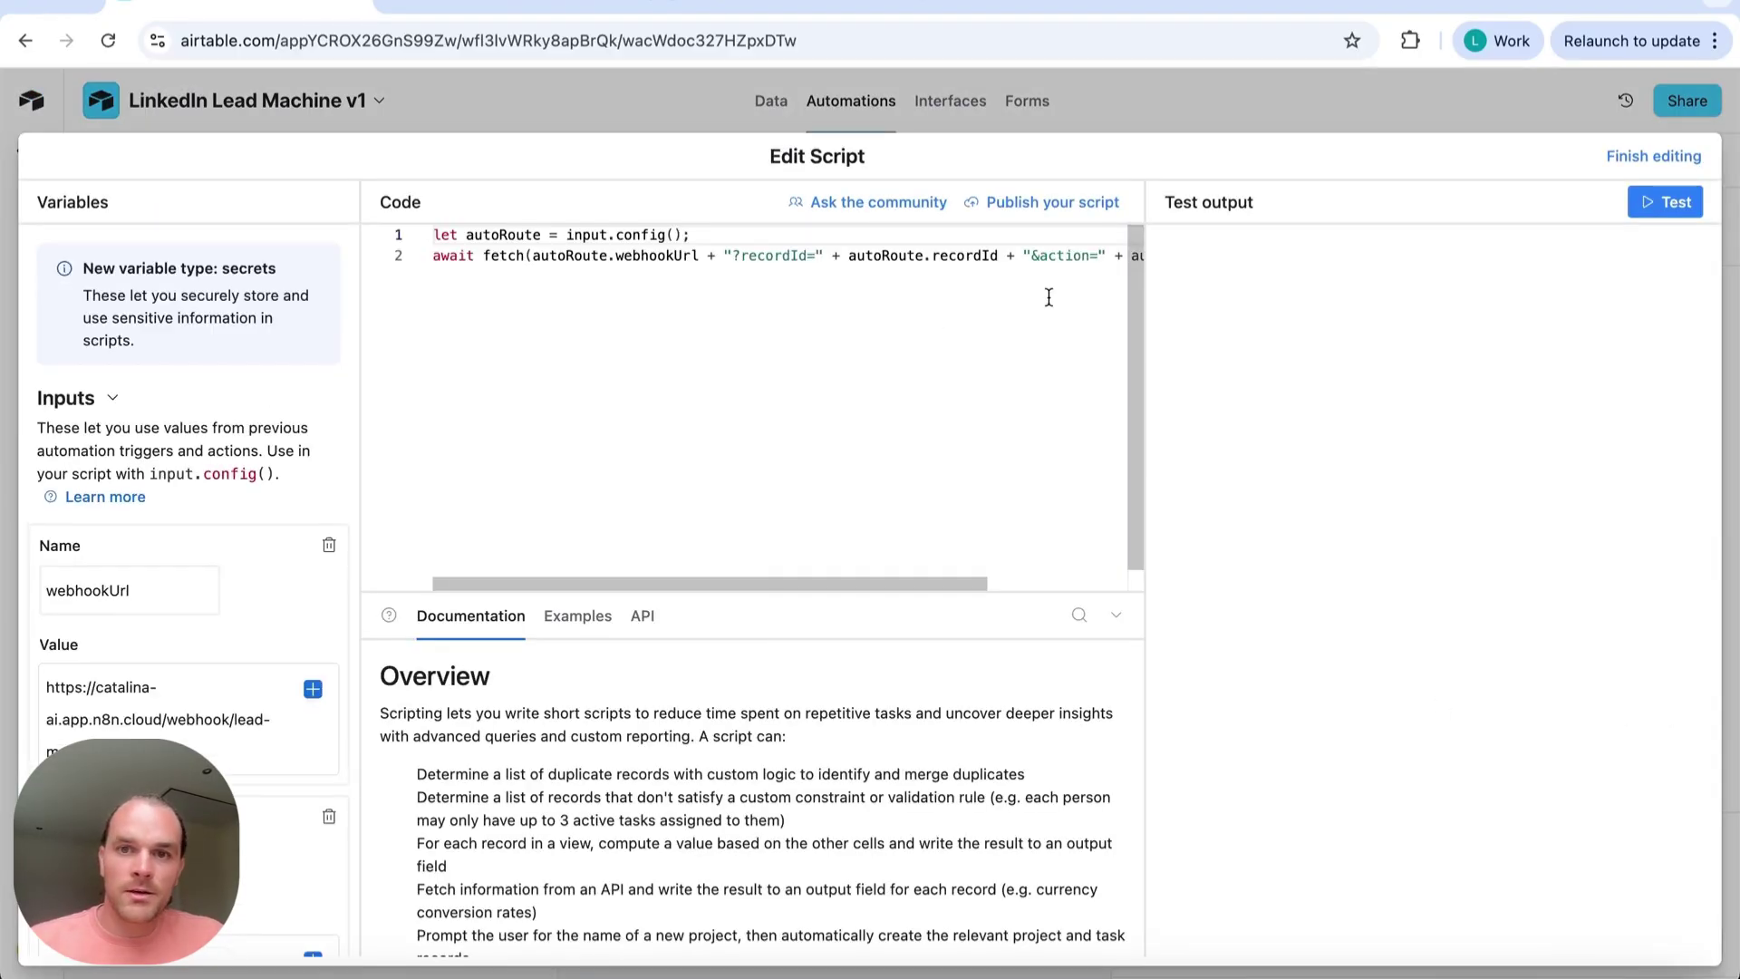
pyautogui.hscroll(5, 662, 250)
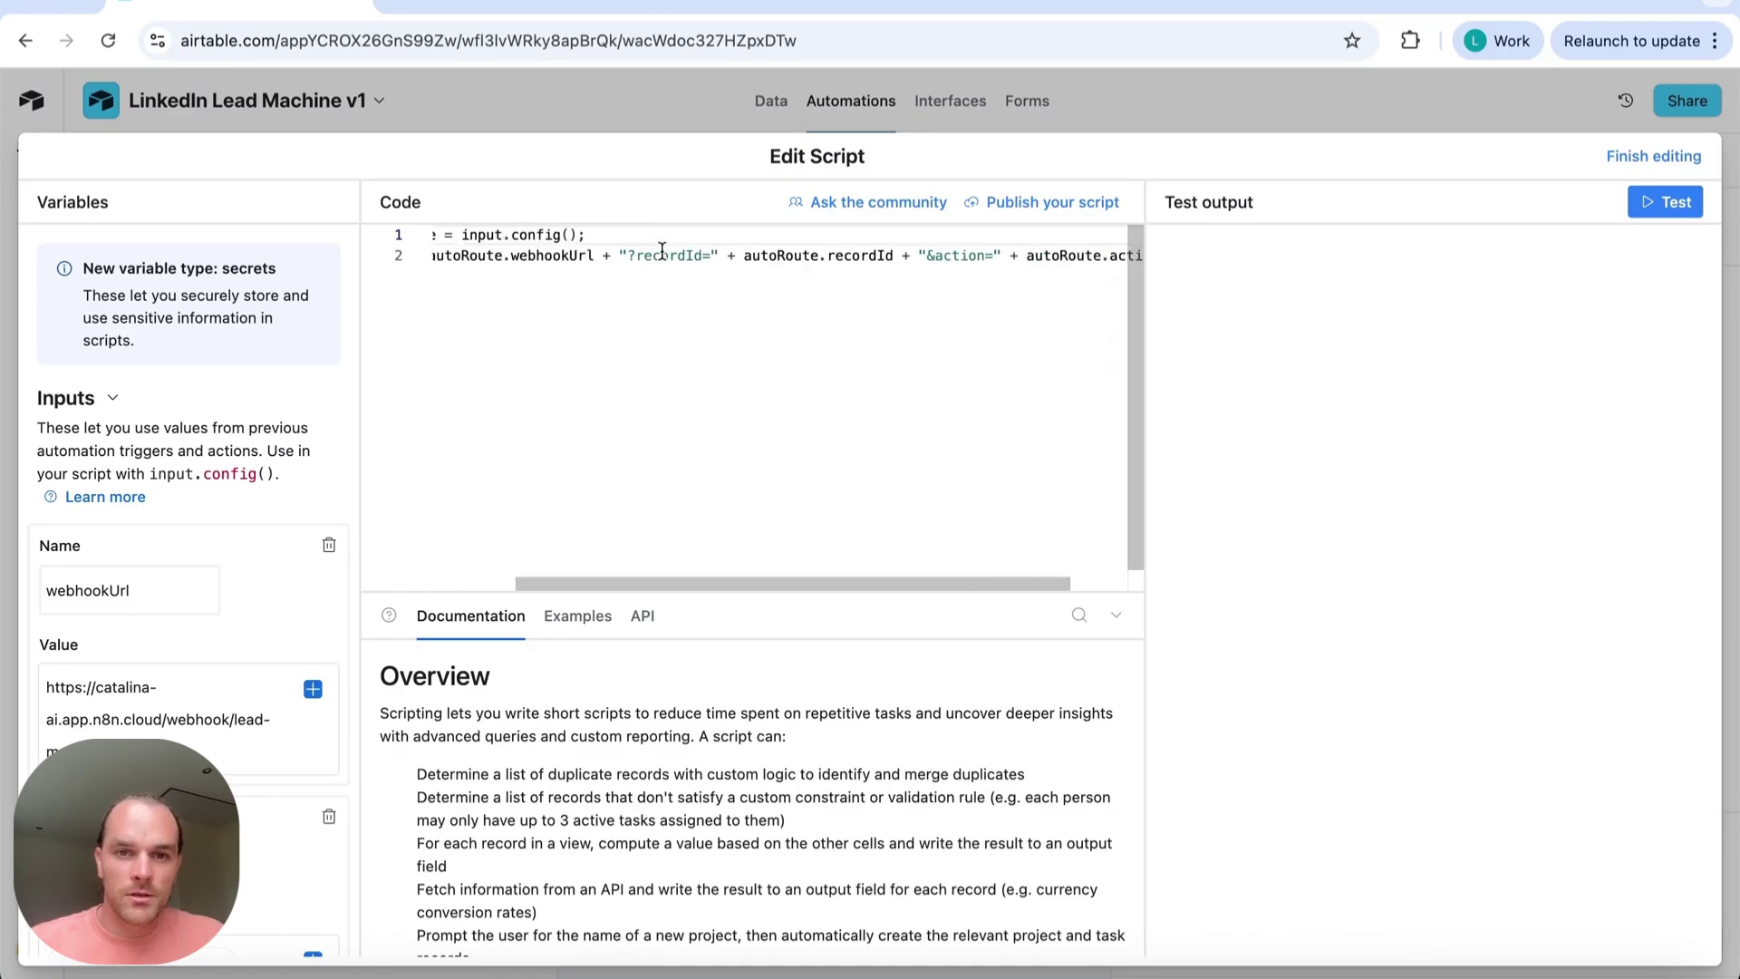
pyautogui.hscroll(-5, 662, 250)
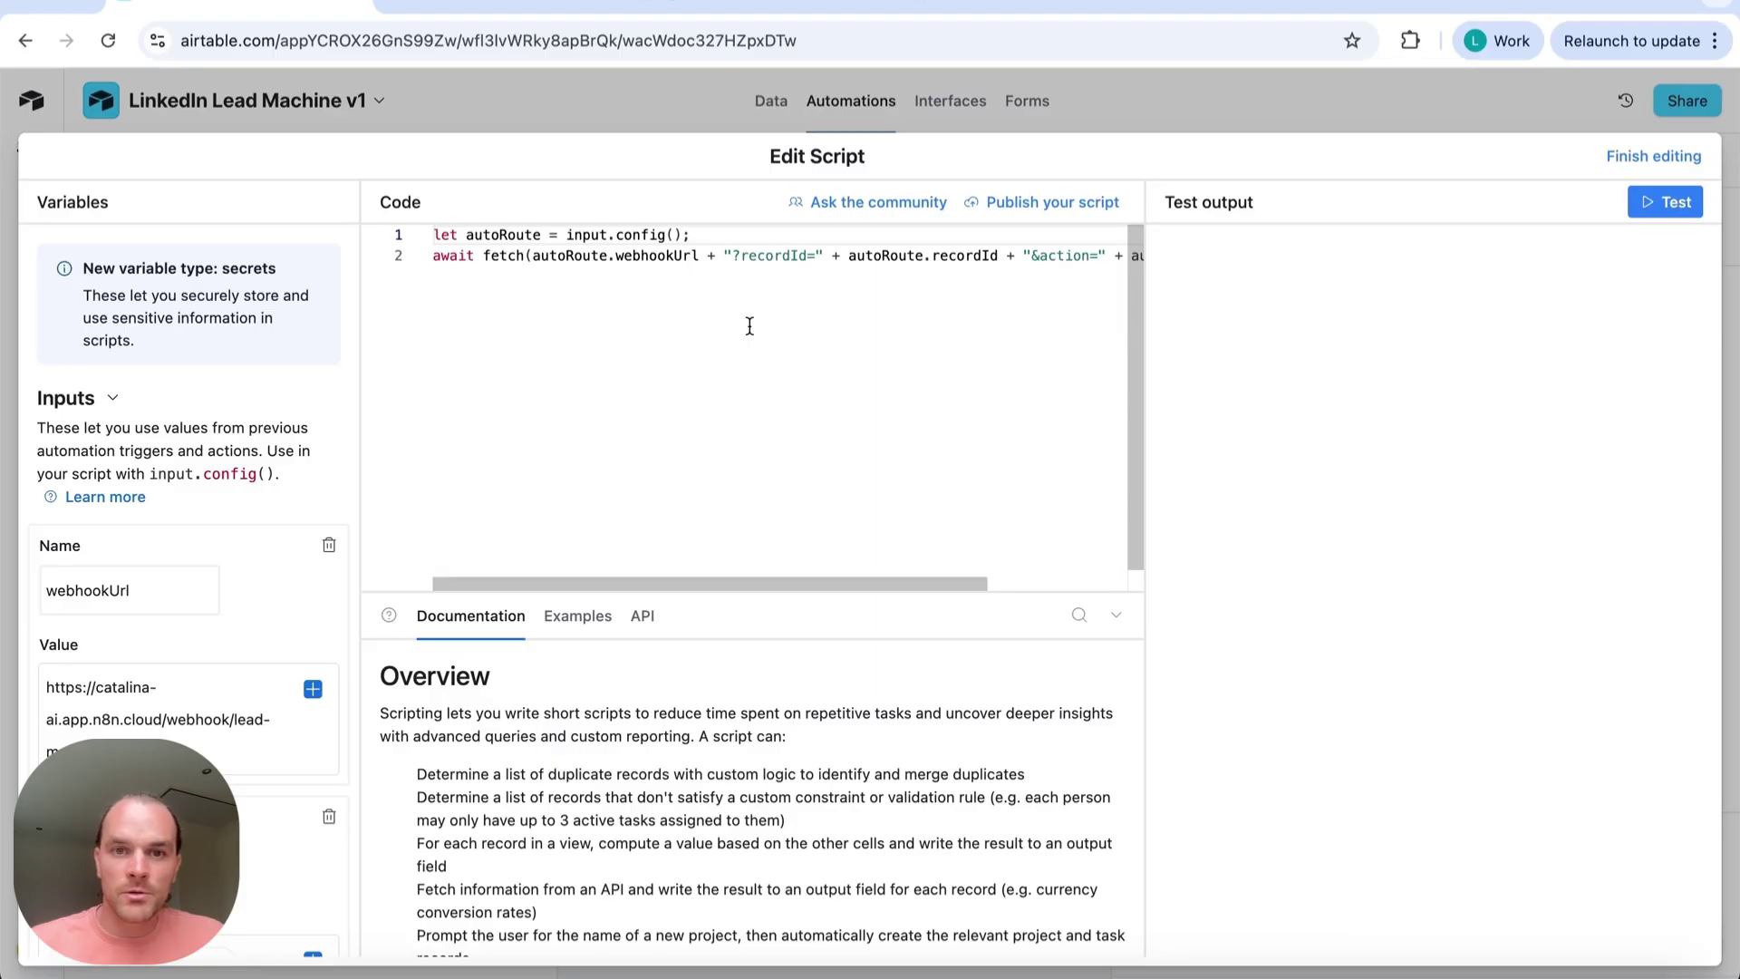
pyautogui.doubleClick(666, 258)
pyautogui.hscroll(1, 955, 249)
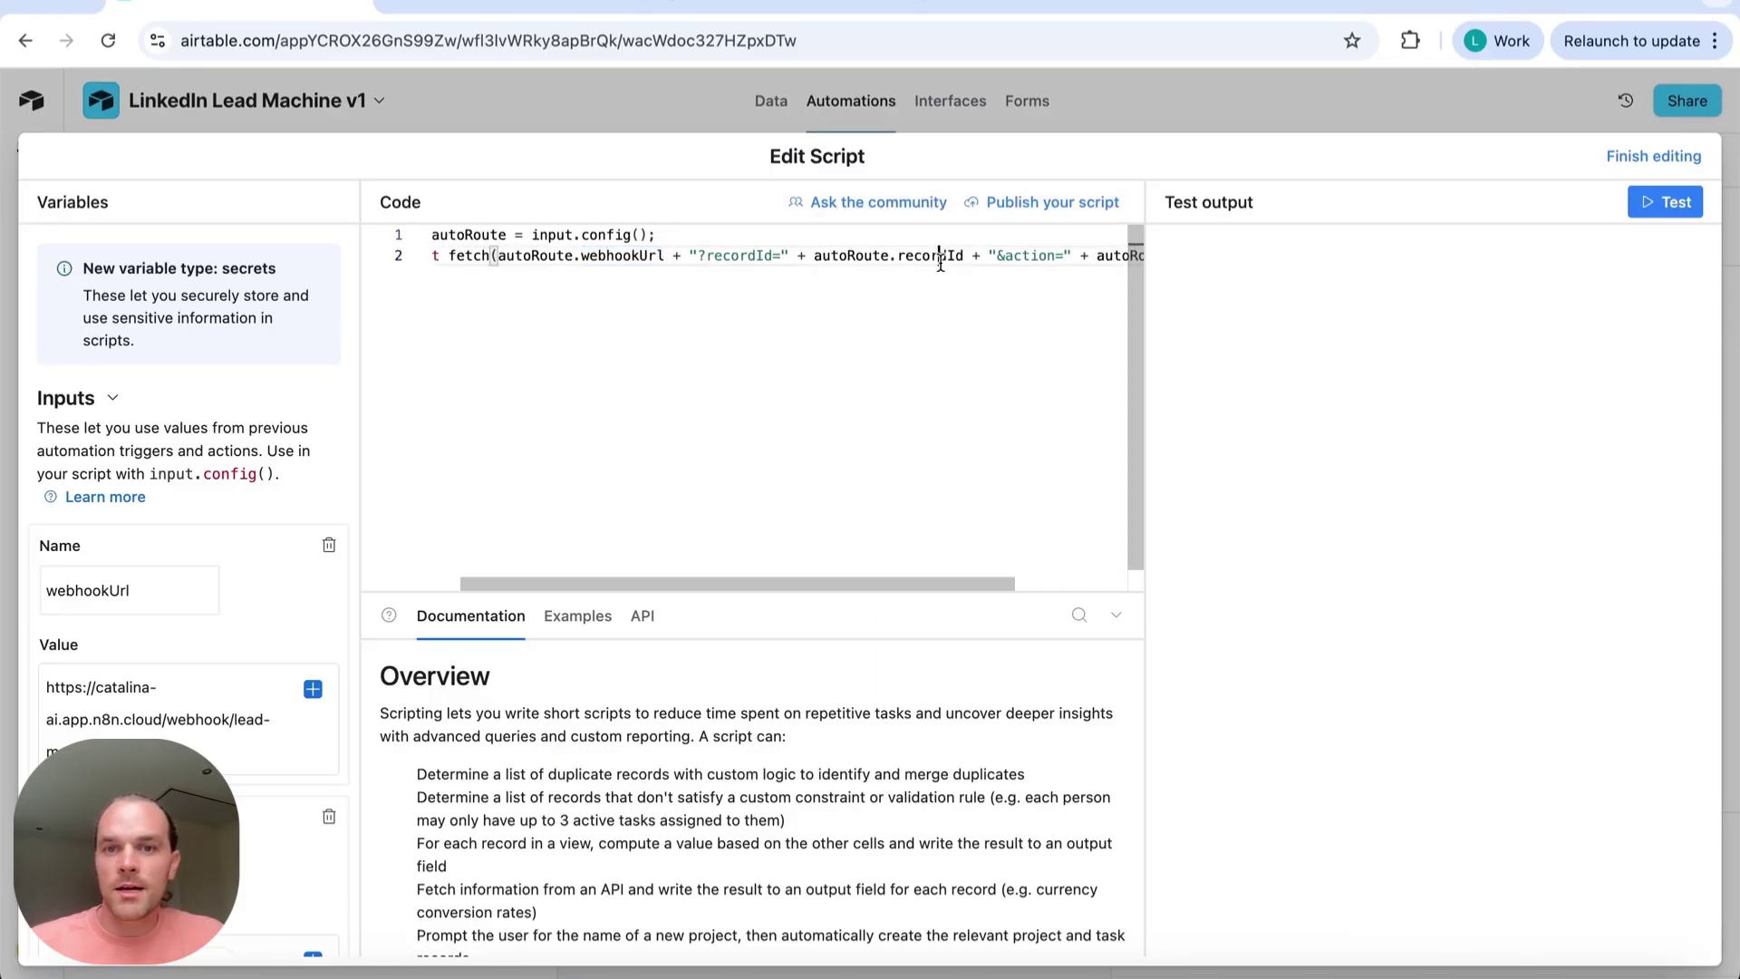
pyautogui.doubleClick(939, 254)
pyautogui.hscroll(2, 939, 261)
pyautogui.doubleClick(1042, 256)
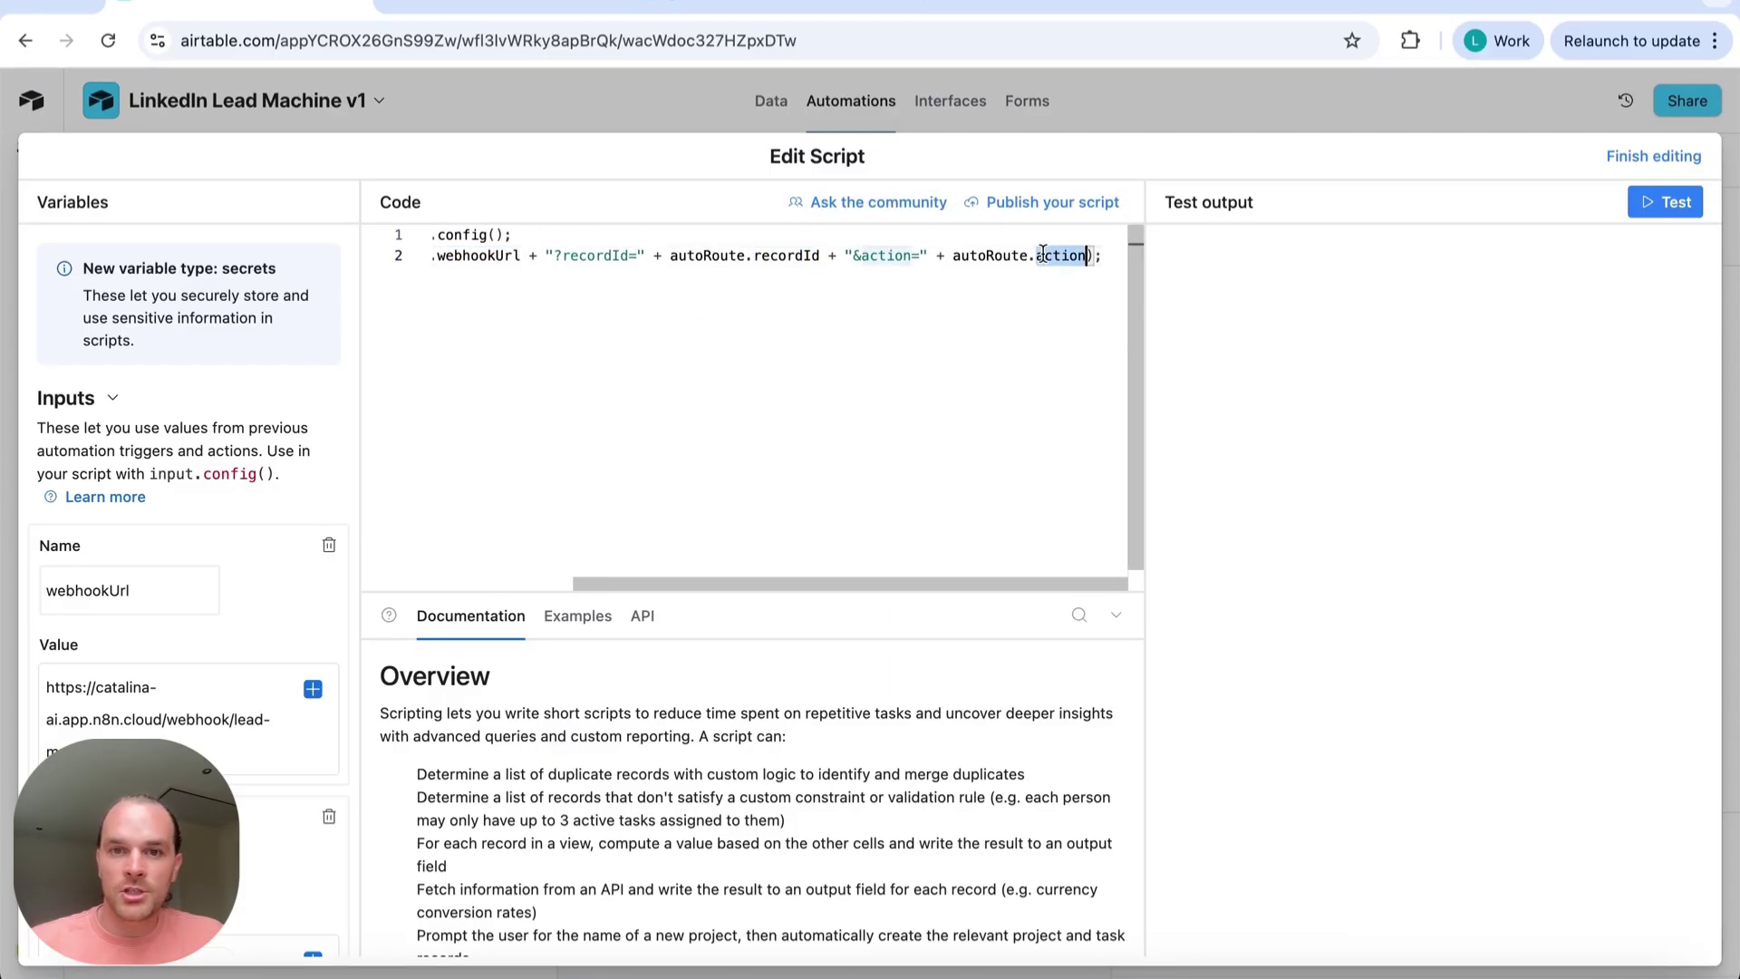
# Review the script's input variables and highlight the full value of webhookUrl
pyautogui.hscroll(-2, 738, 311)
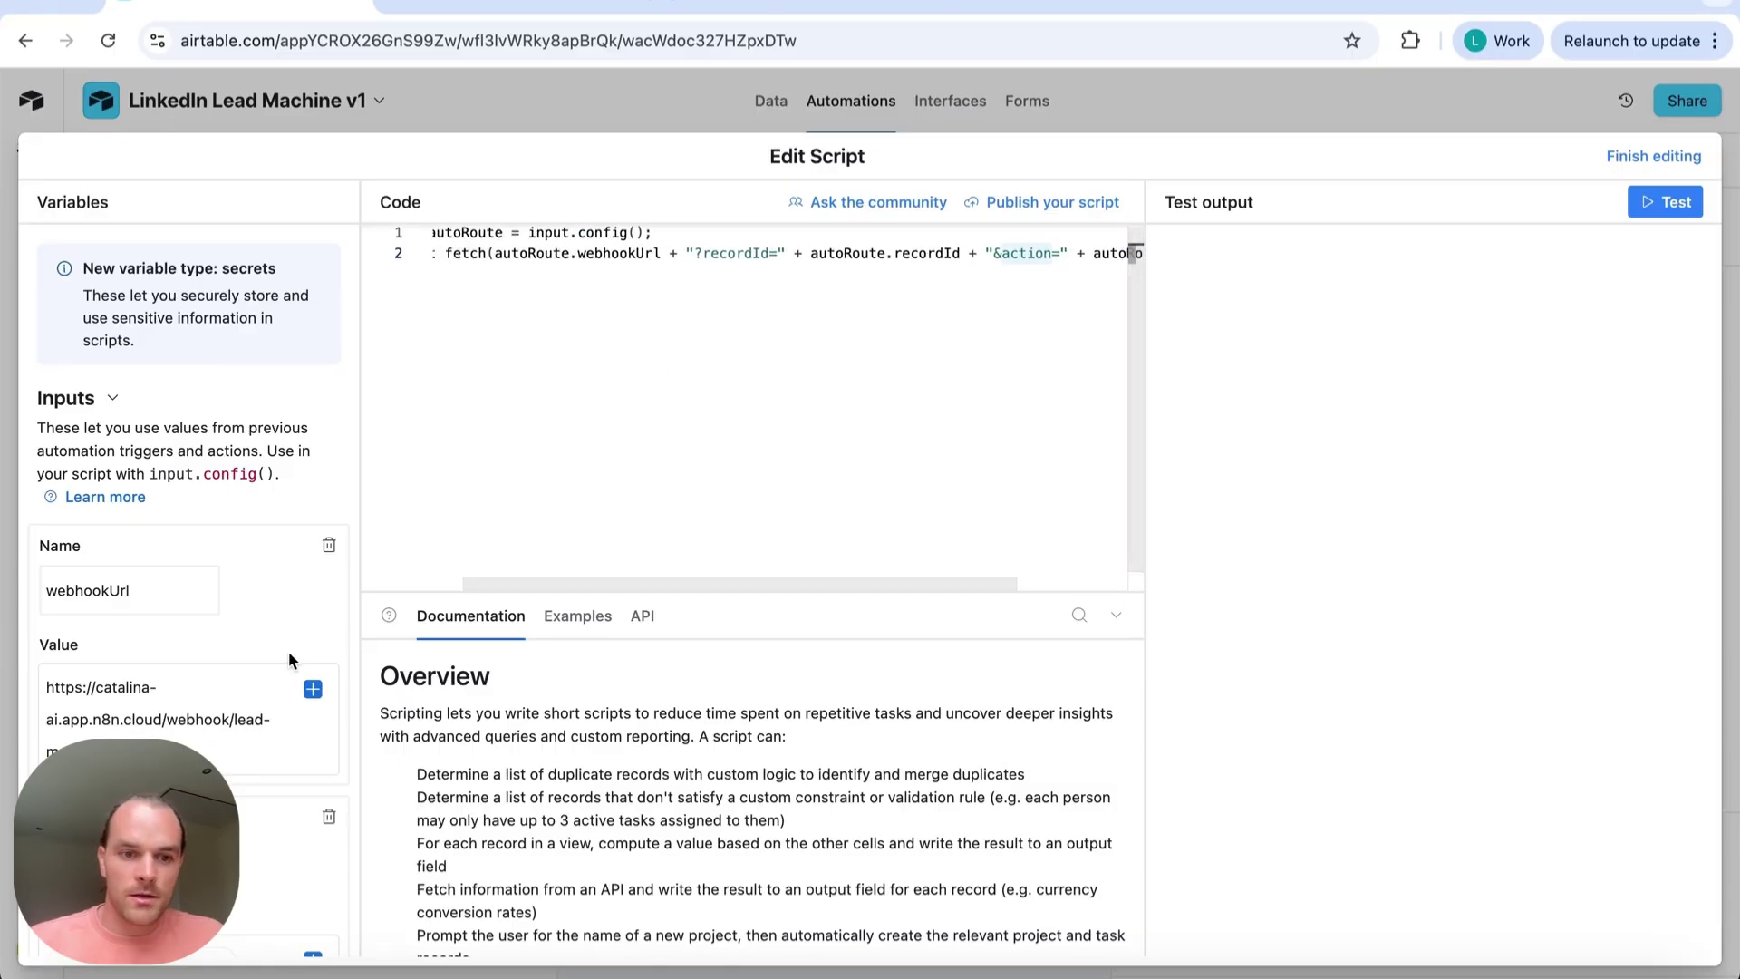
pyautogui.scroll(-3, 163, 561)
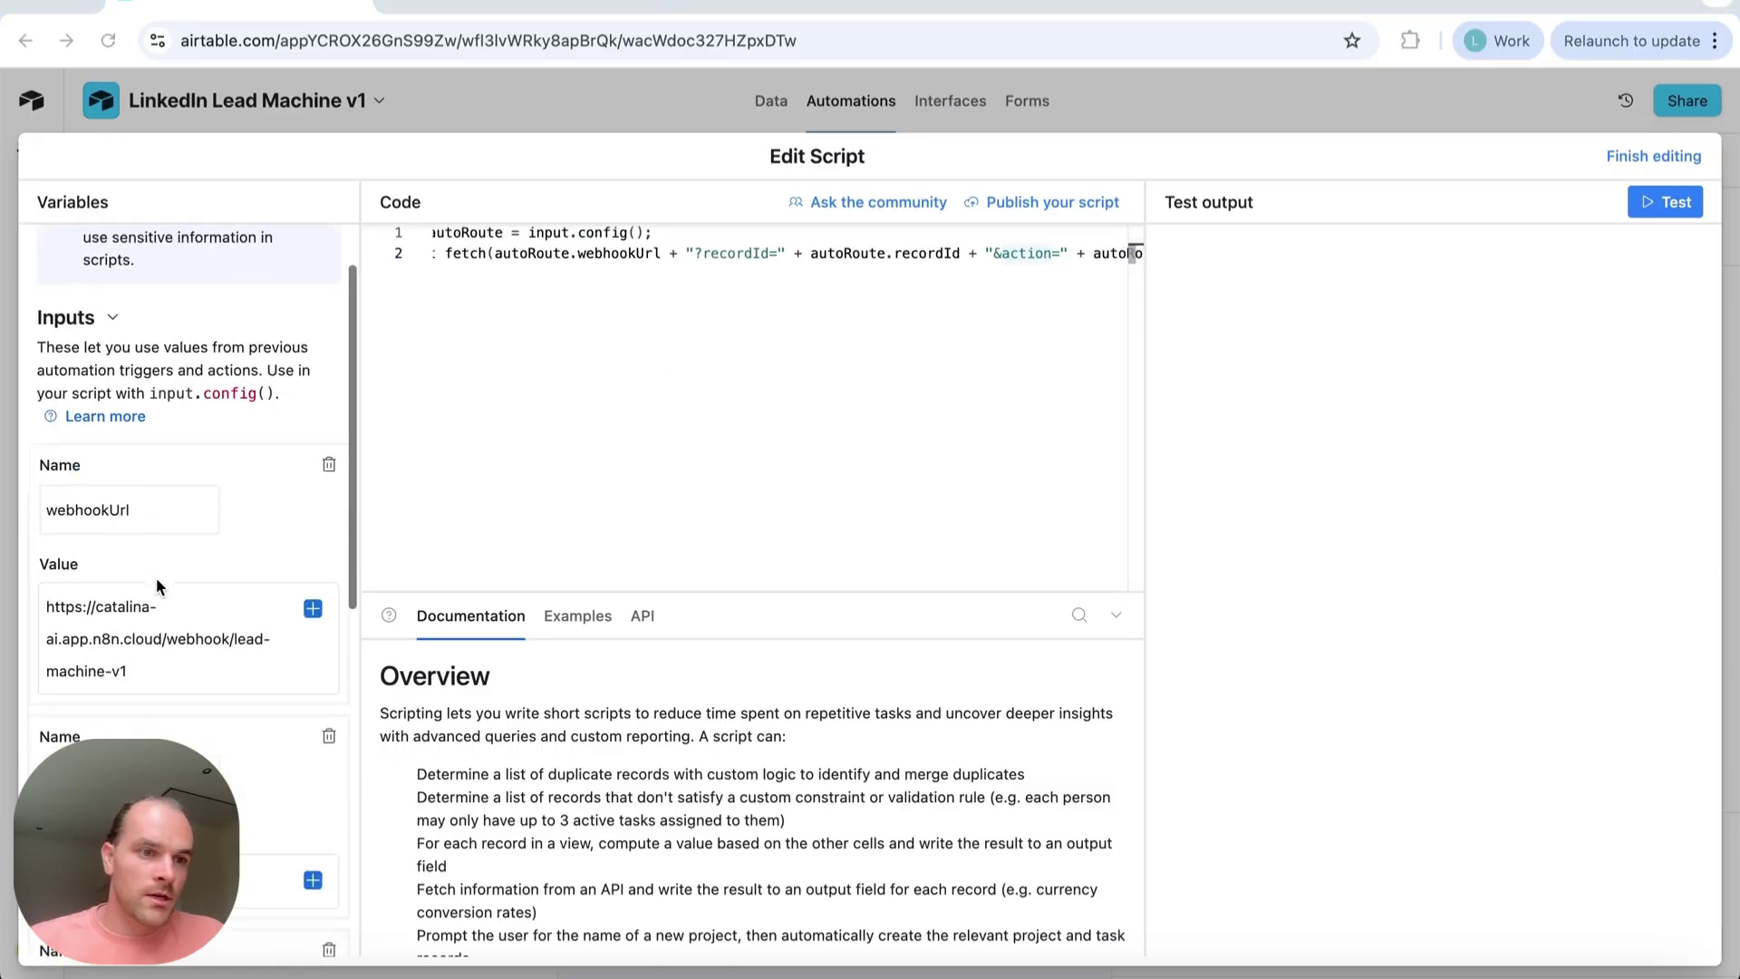
pyautogui.click(79, 532)
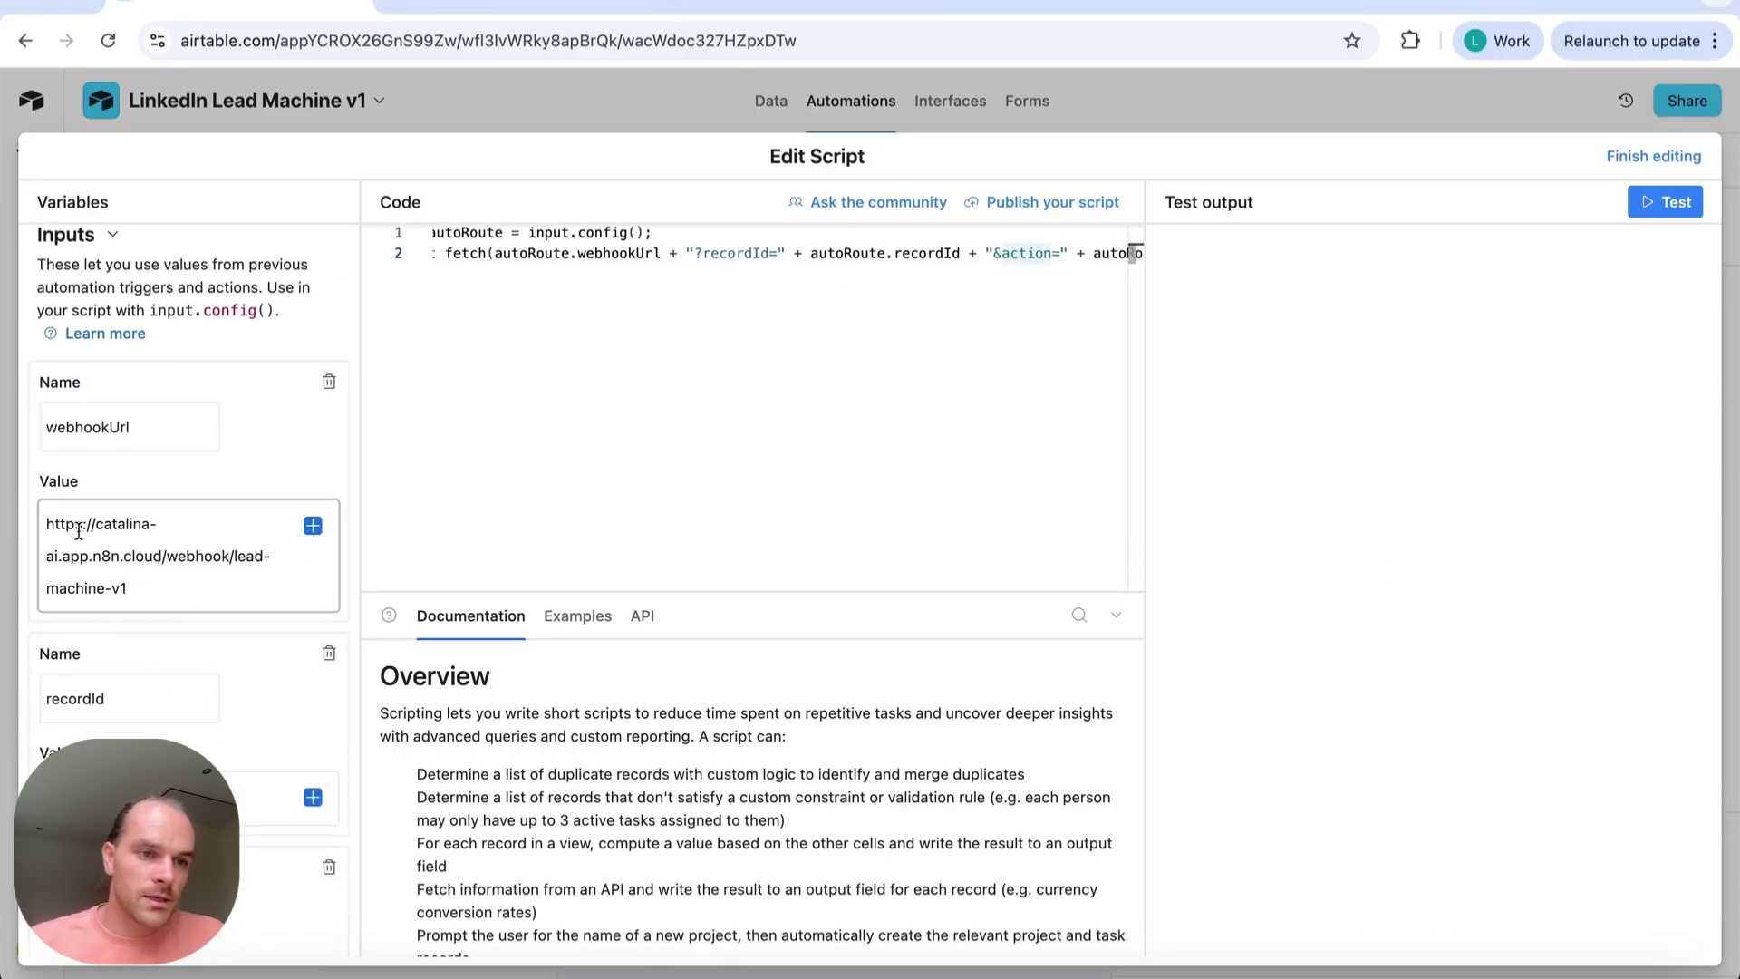
pyautogui.moveTo(50, 524); pyautogui.dragTo(202, 580)
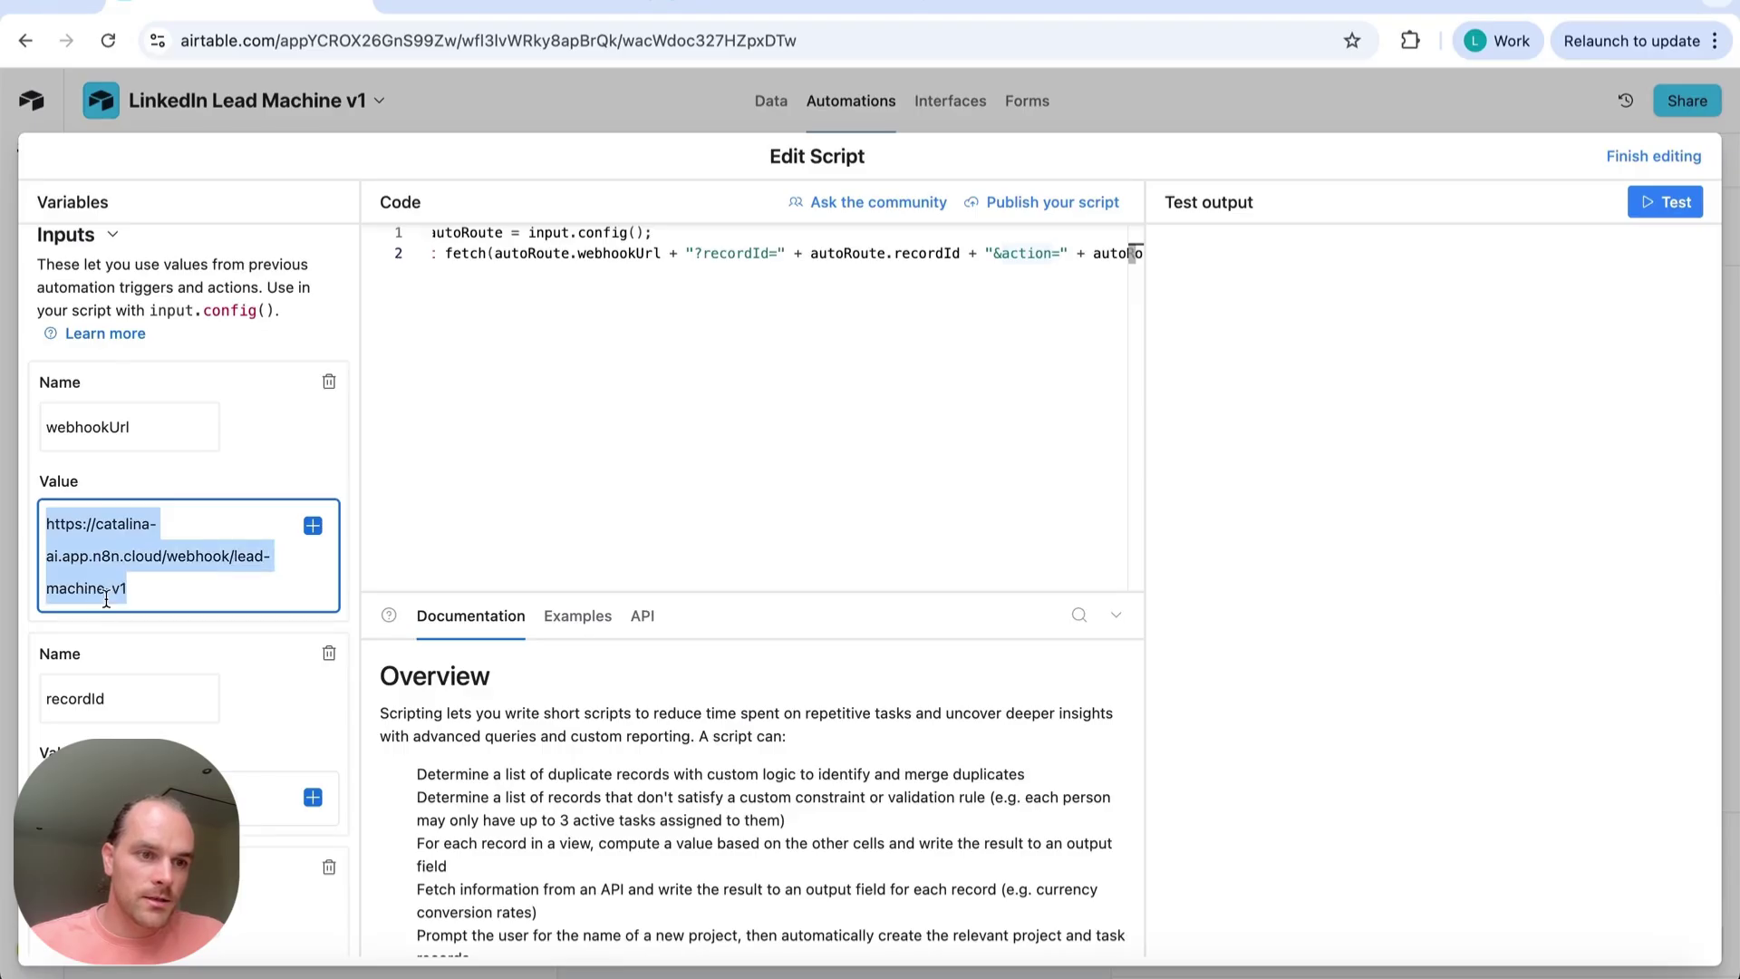
pyautogui.scroll(-1, 107, 599)
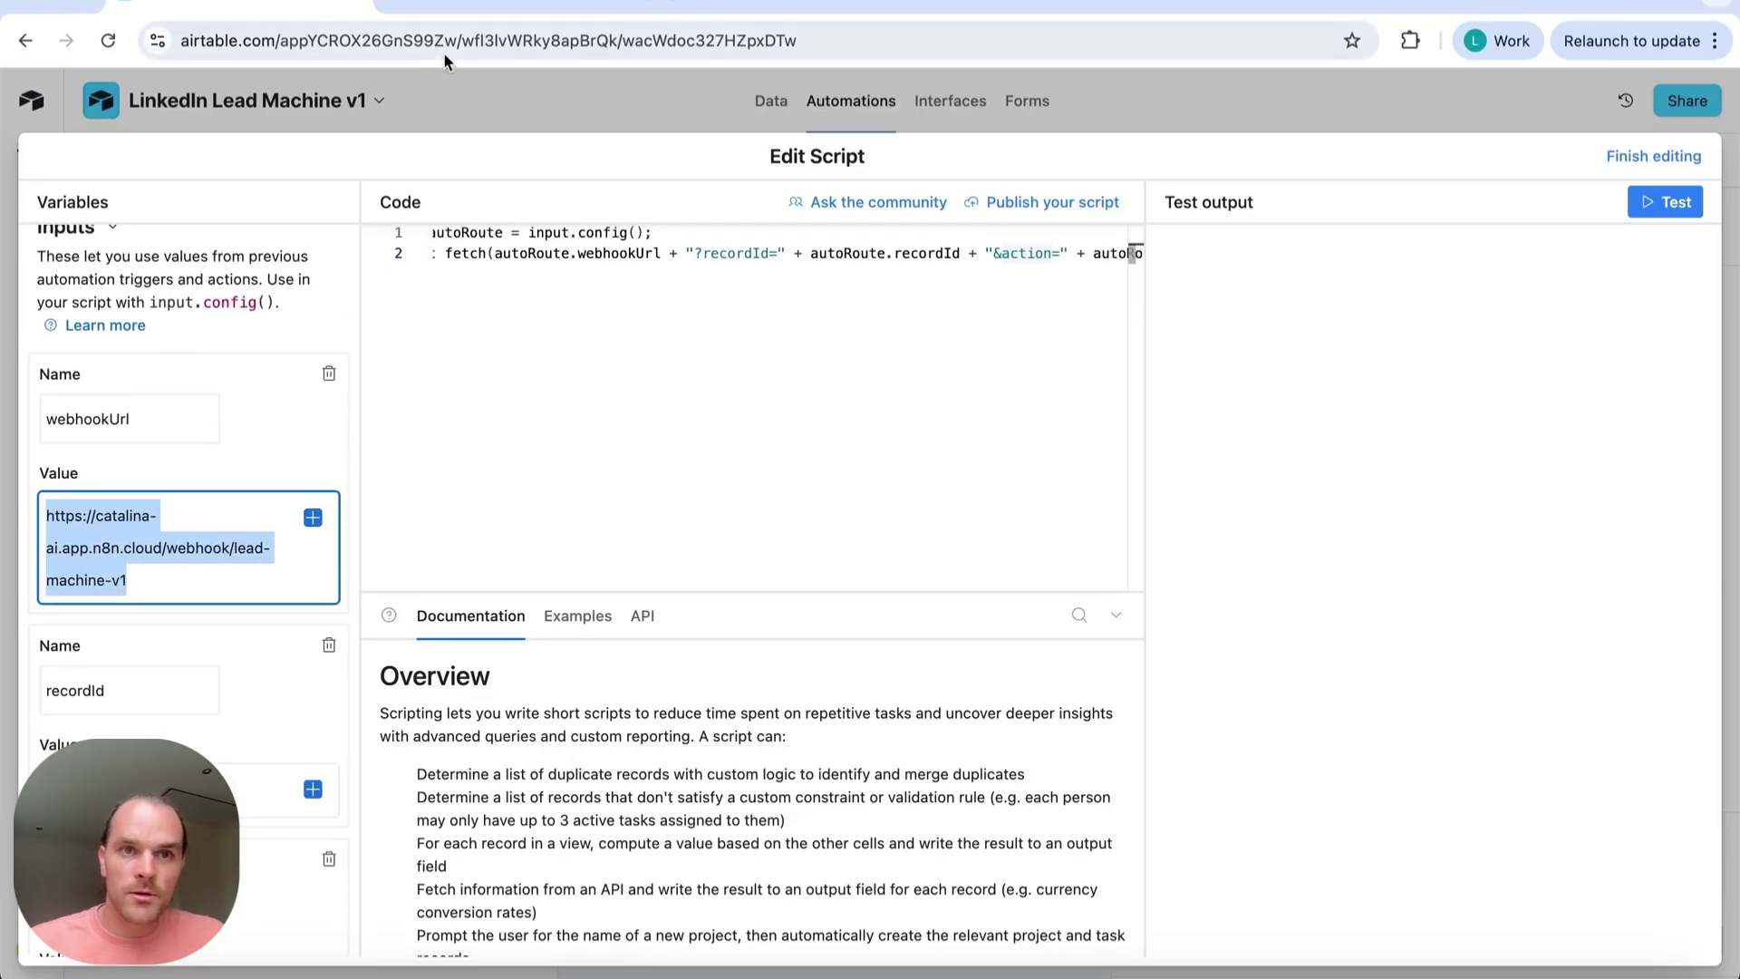
# Switch to the n8n LinkedIn Lead Machine v1 workflow, open its Webhook node, compare the test URL and copy the production URL
pyautogui.click(468, 9)
pyautogui.hscroll(-3, 352, 403)
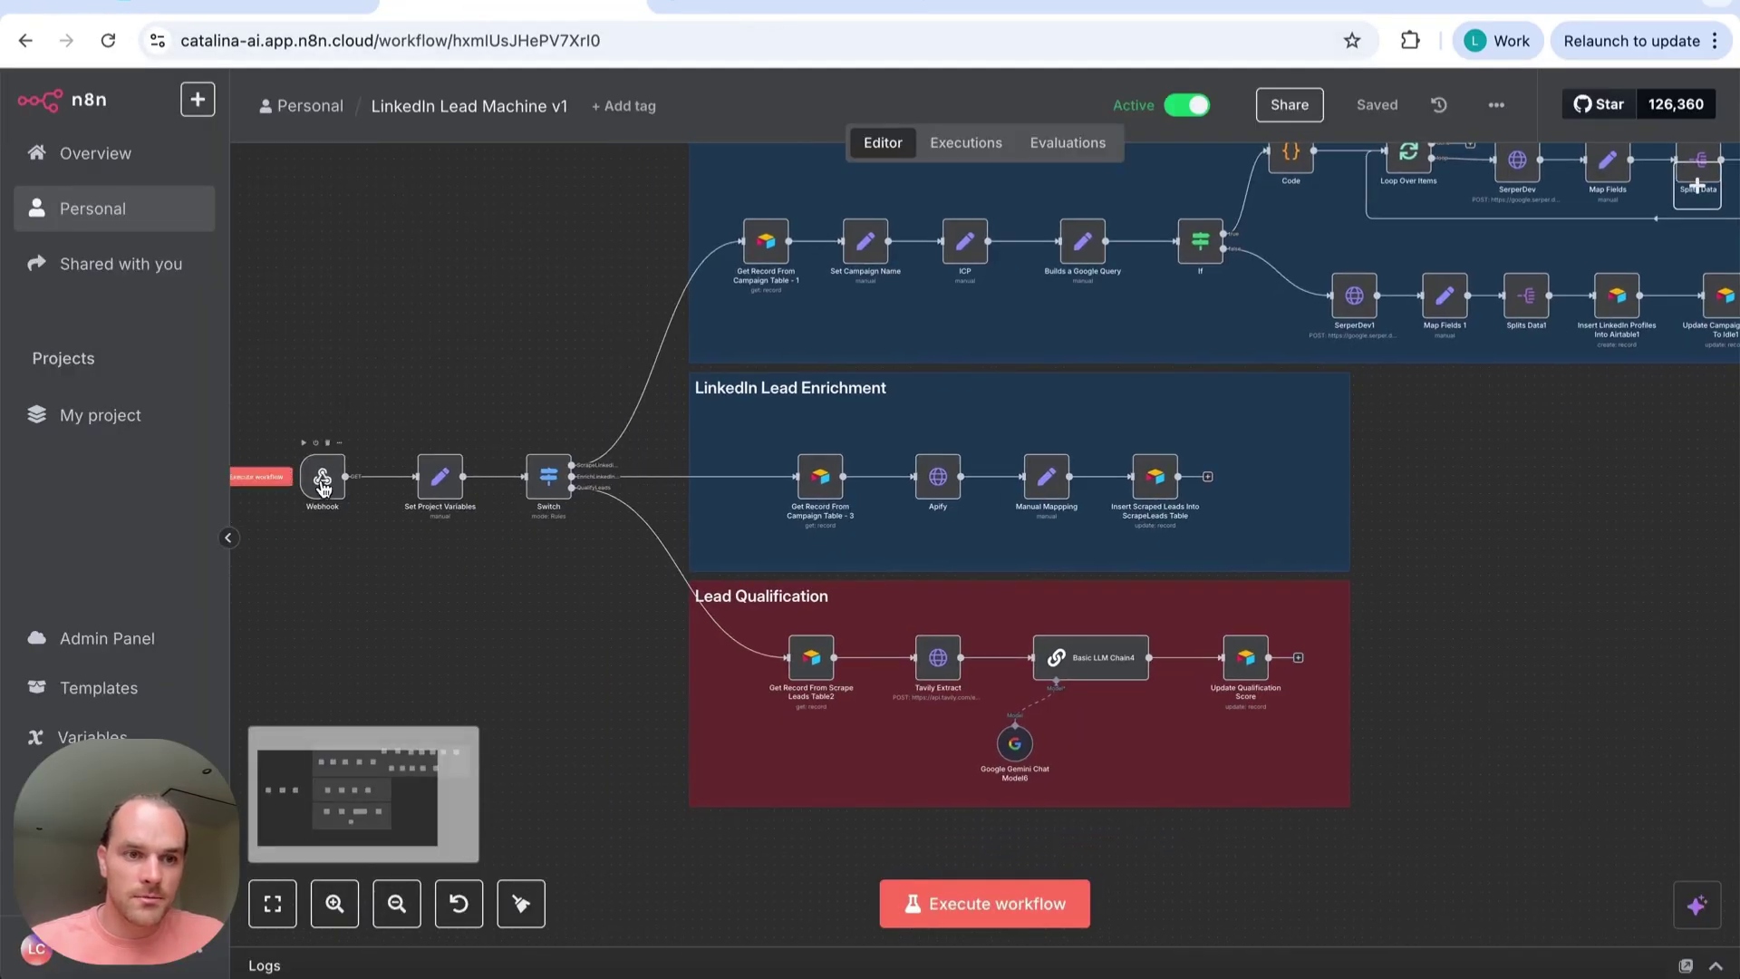
pyautogui.doubleClick(321, 481)
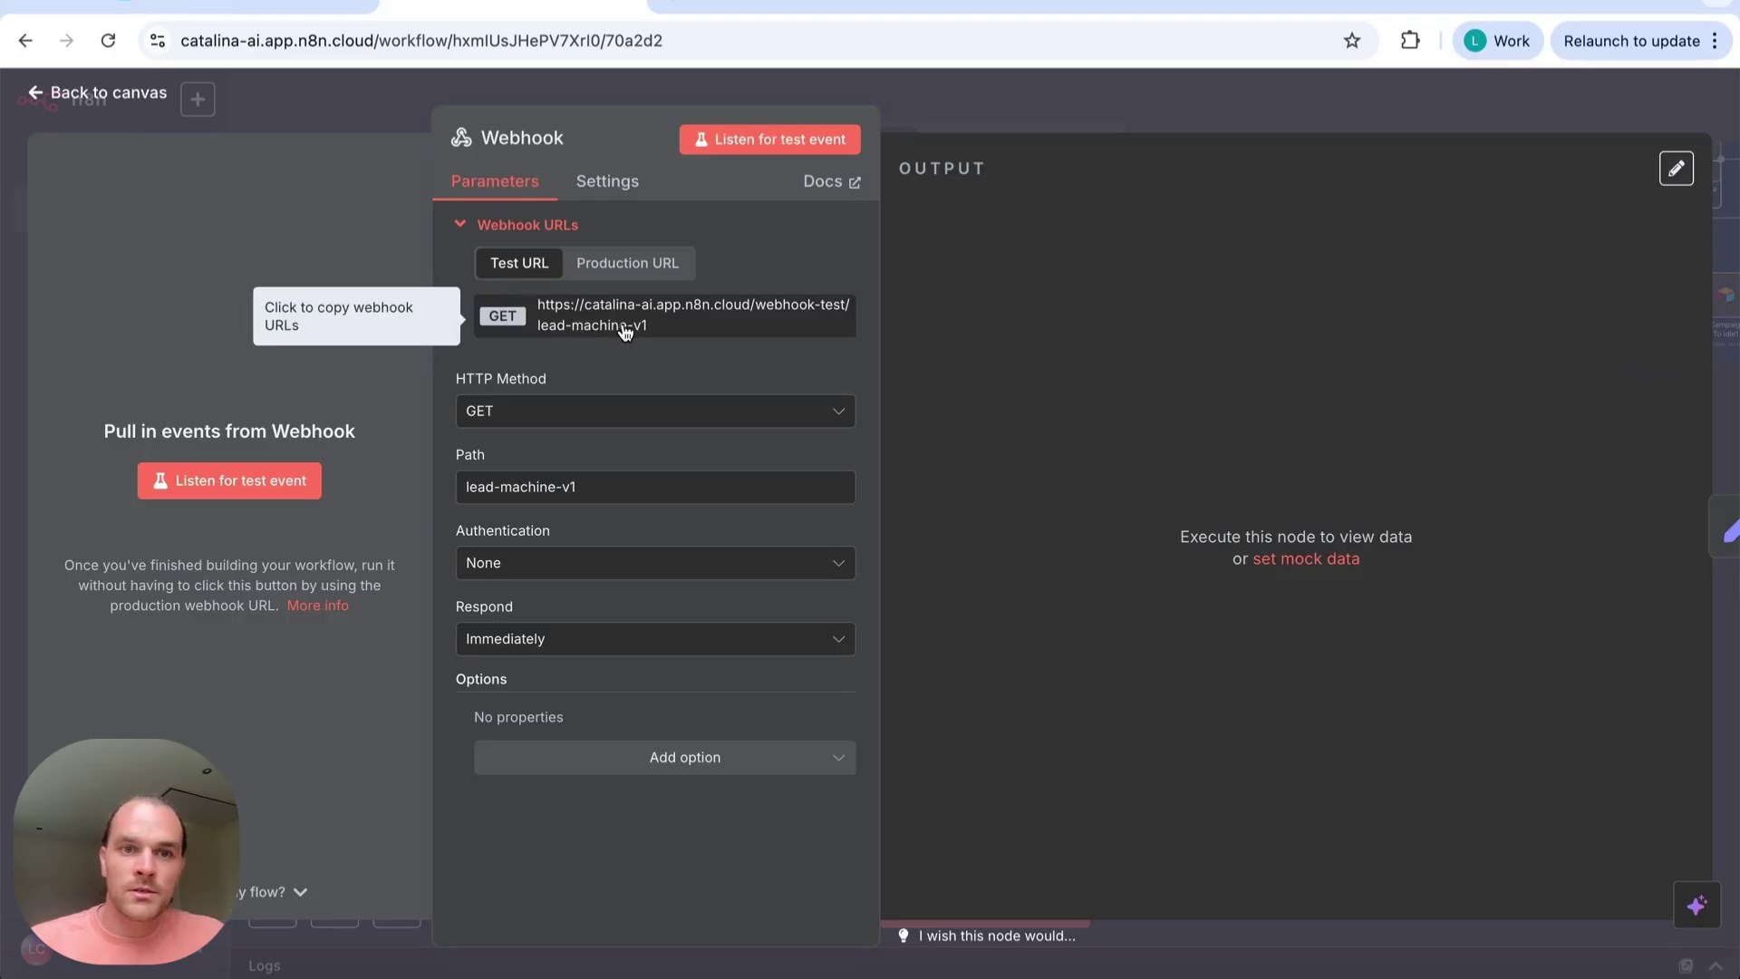
pyautogui.moveTo(644, 326); pyautogui.dragTo(526, 310)
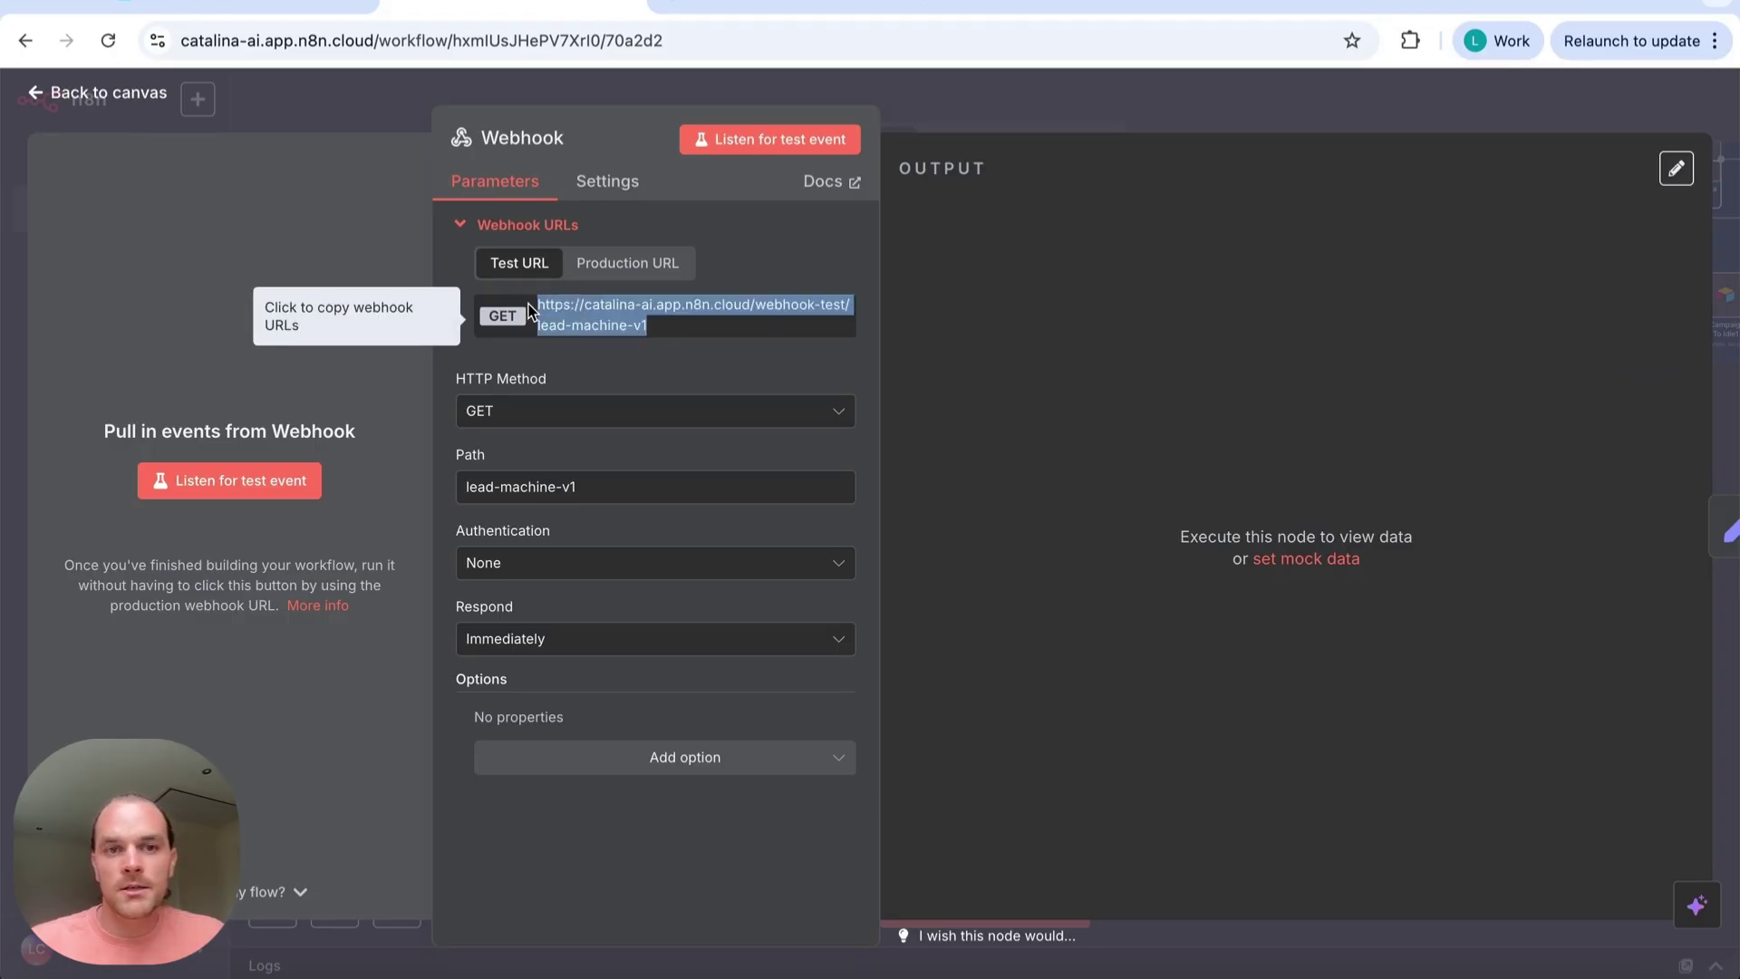
pyautogui.click(616, 280)
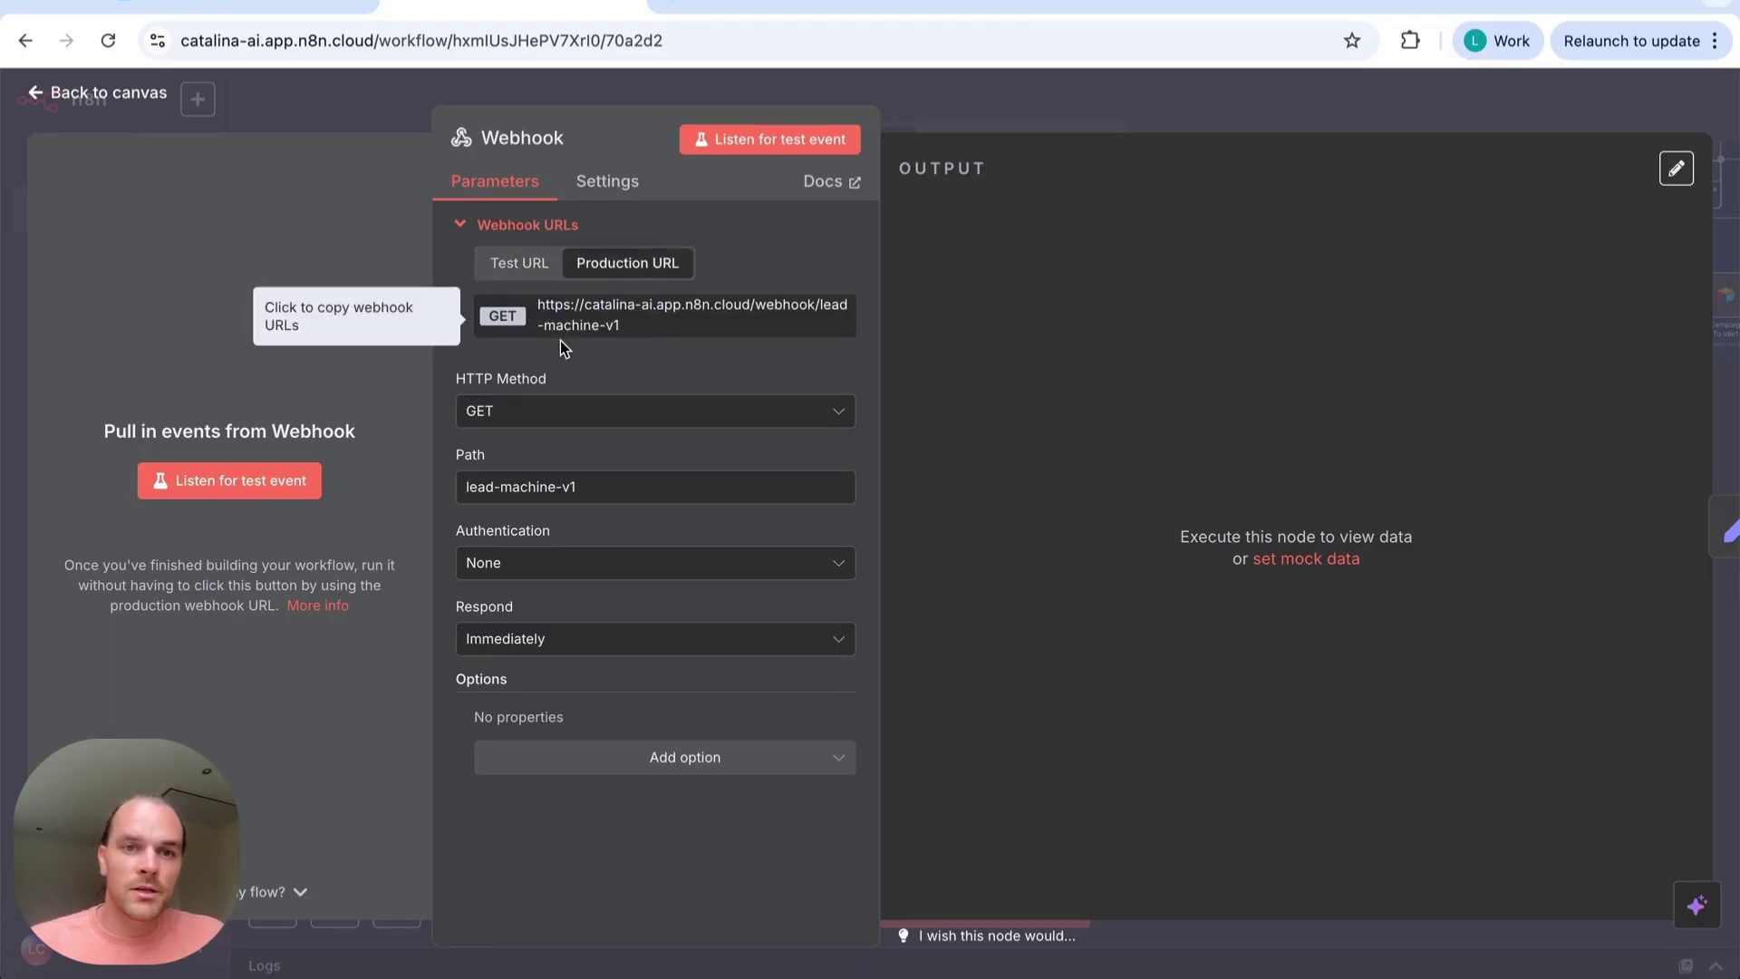
pyautogui.click(638, 318)
pyautogui.click(635, 313)
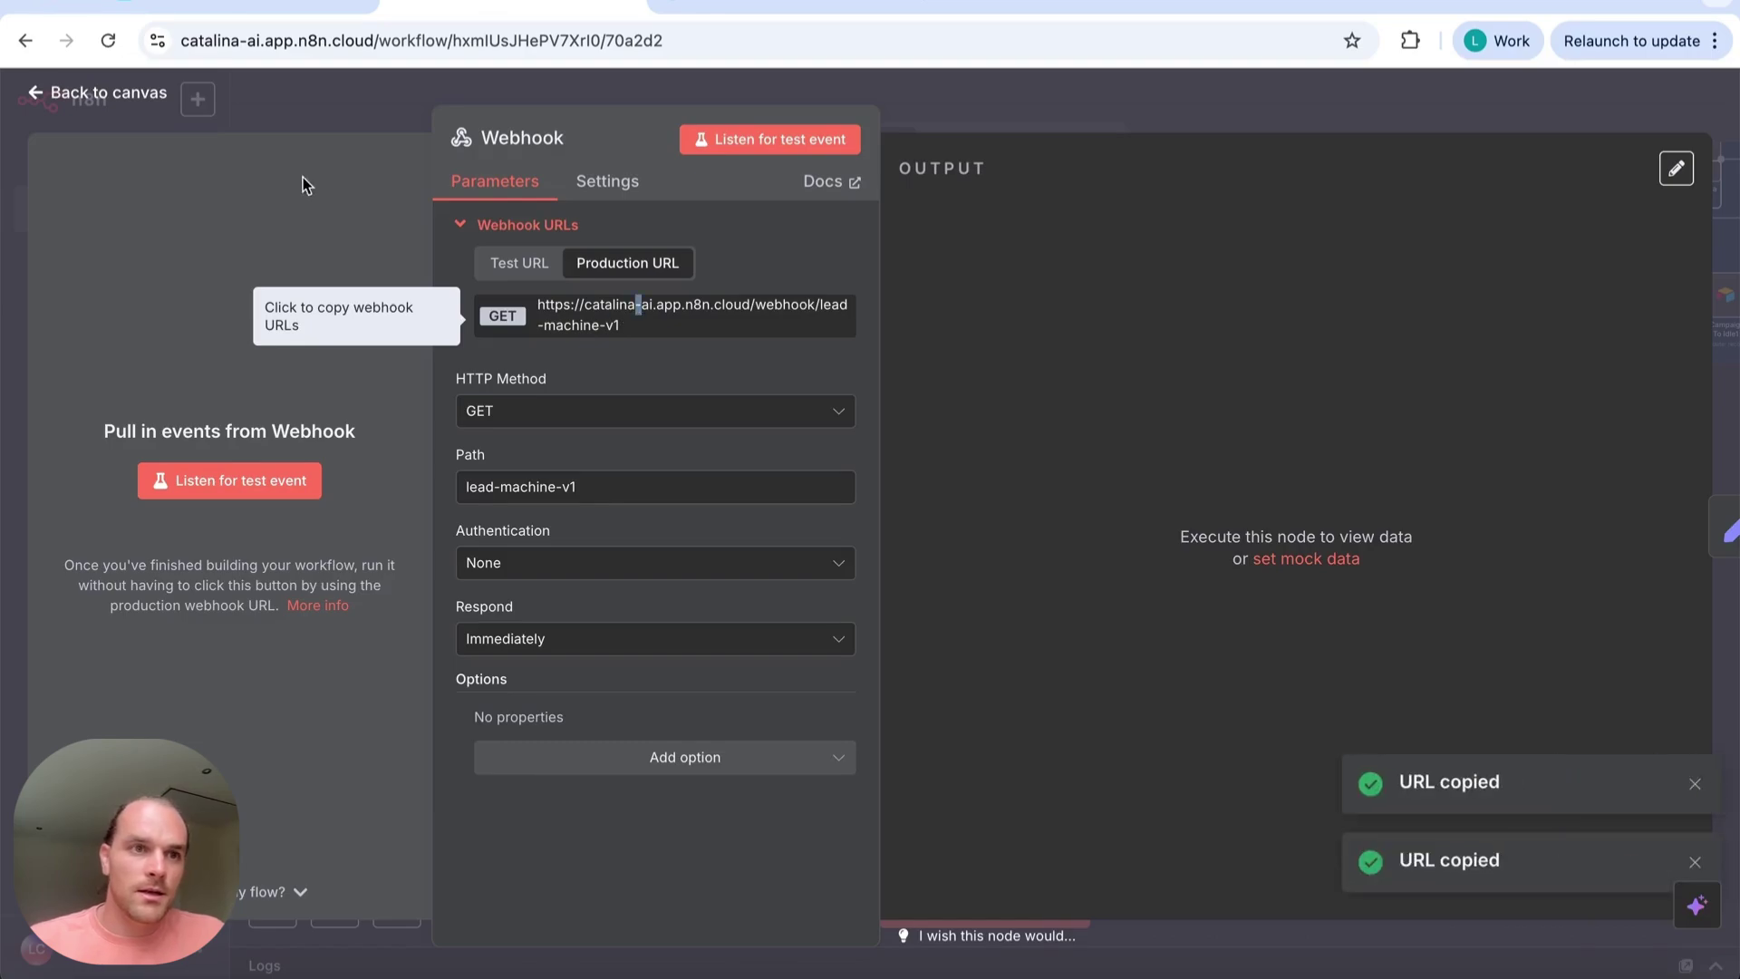
# Return to Airtable, review the script's webhookUrl, recordId and action values, highlight ScrapeLinkedInProfiles, and close the script editor
pyautogui.click(204, 9)
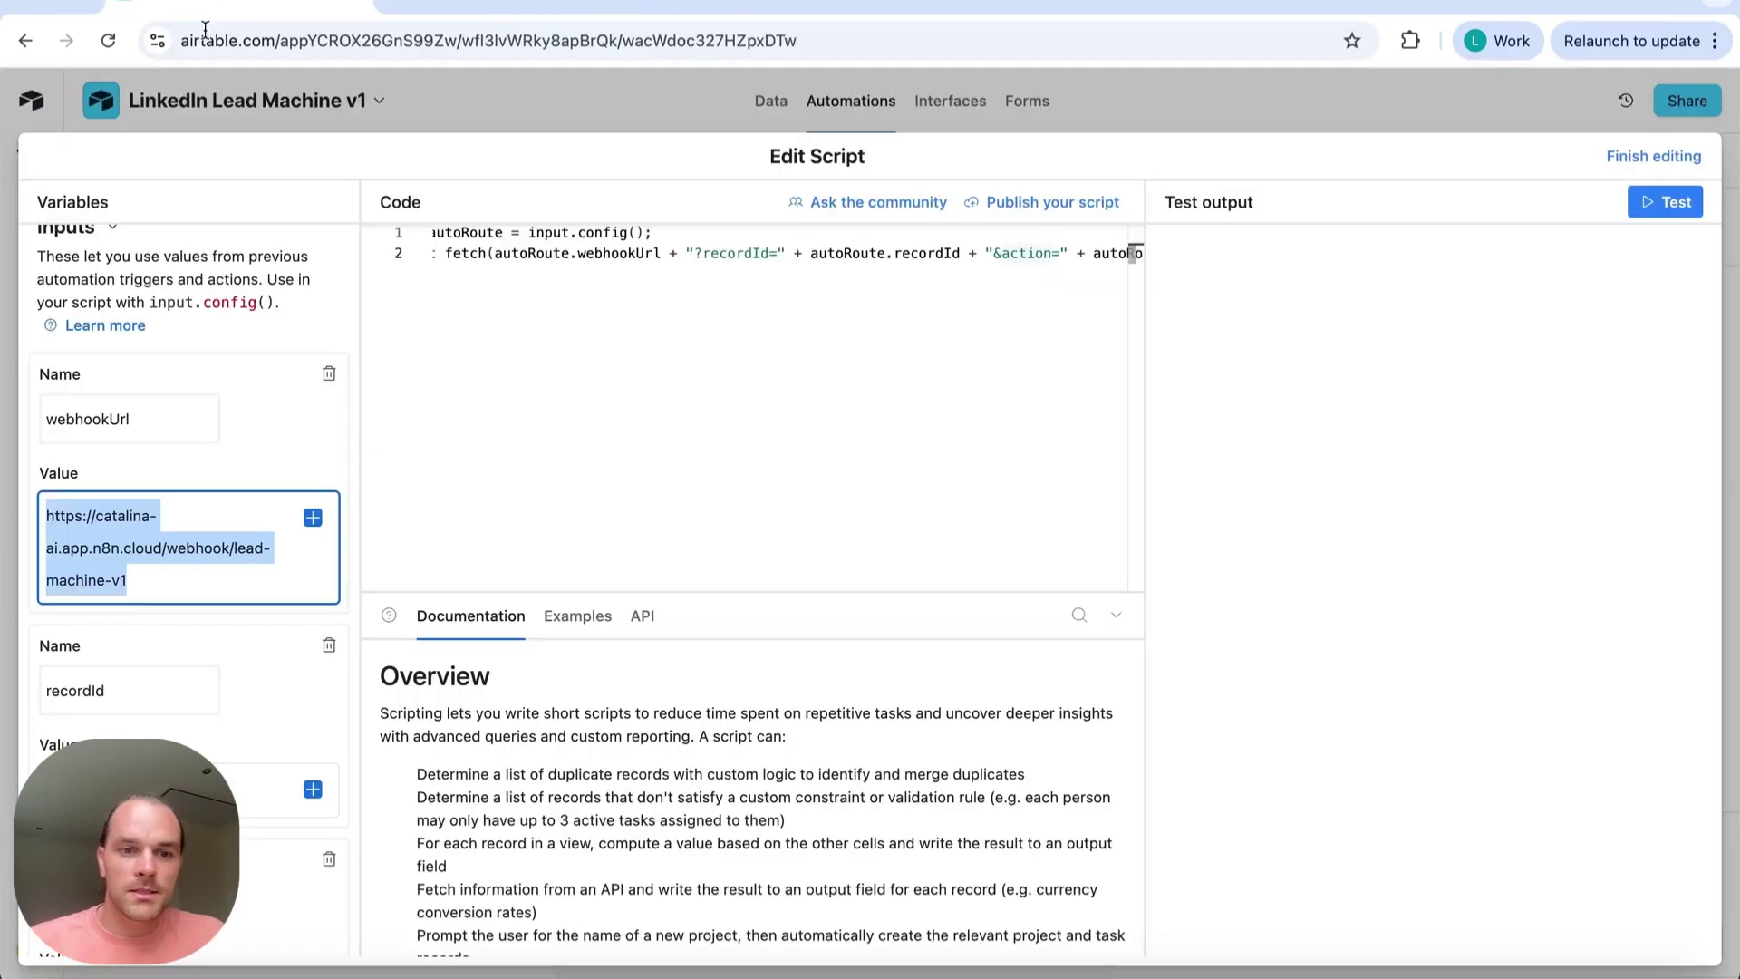
pyautogui.click(194, 571)
pyautogui.scroll(-2, 194, 571)
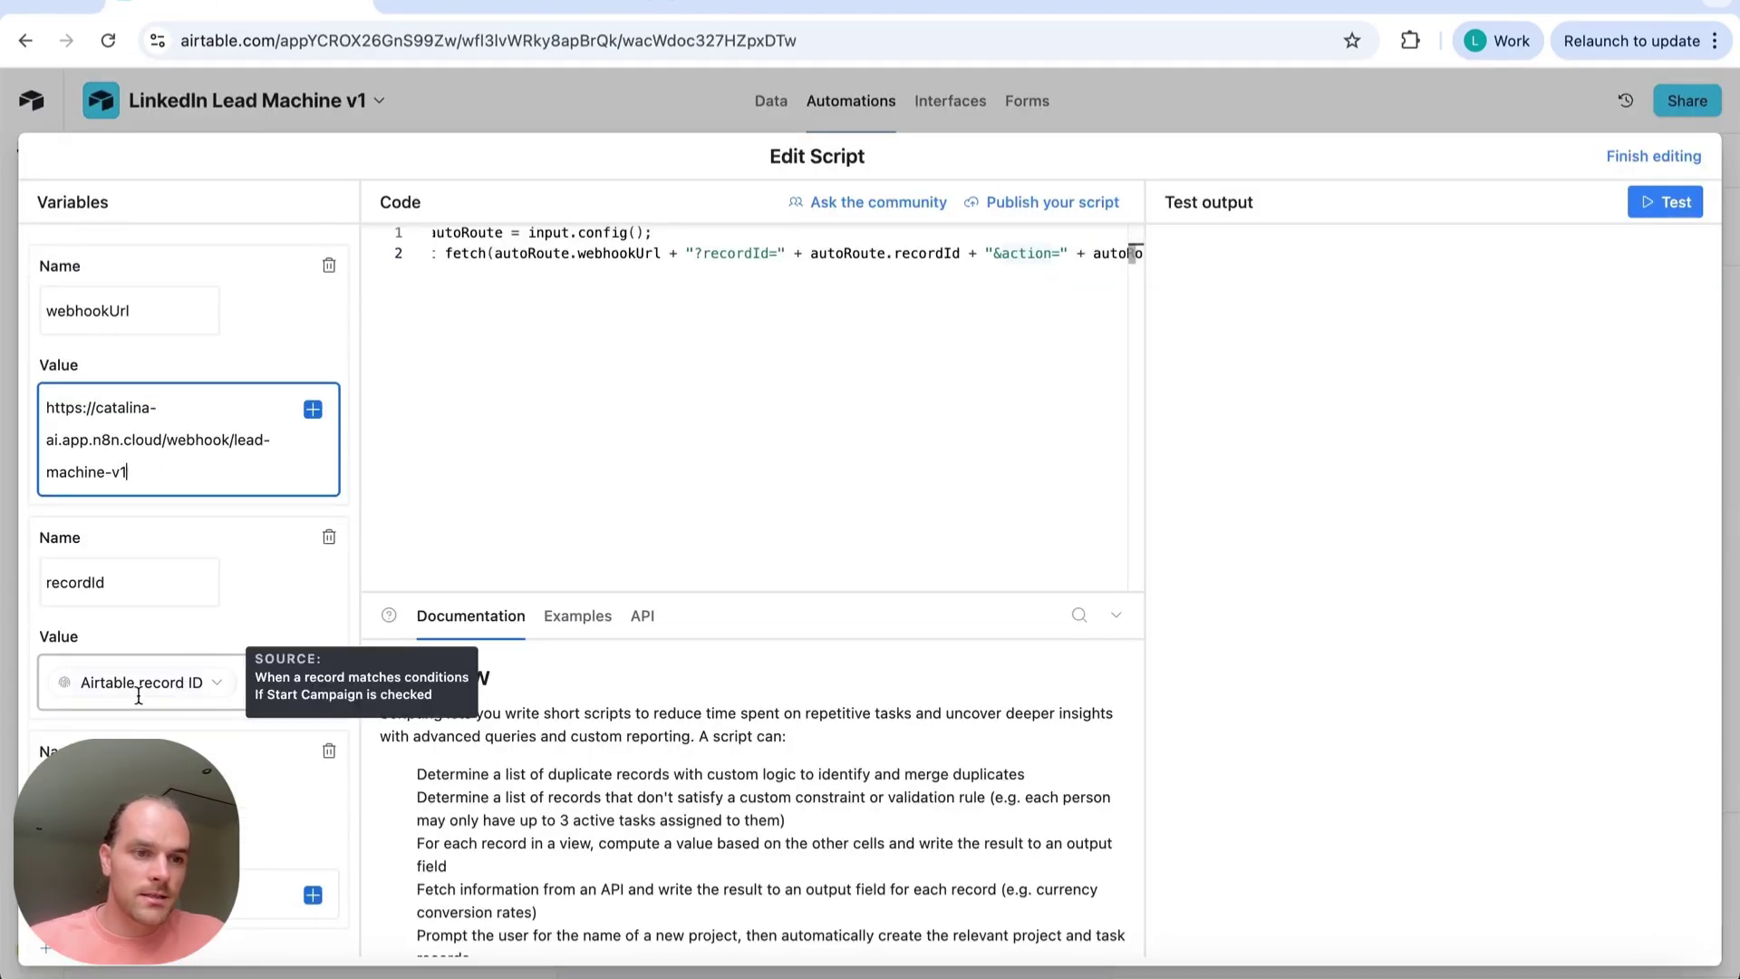
pyautogui.scroll(-3, 194, 698)
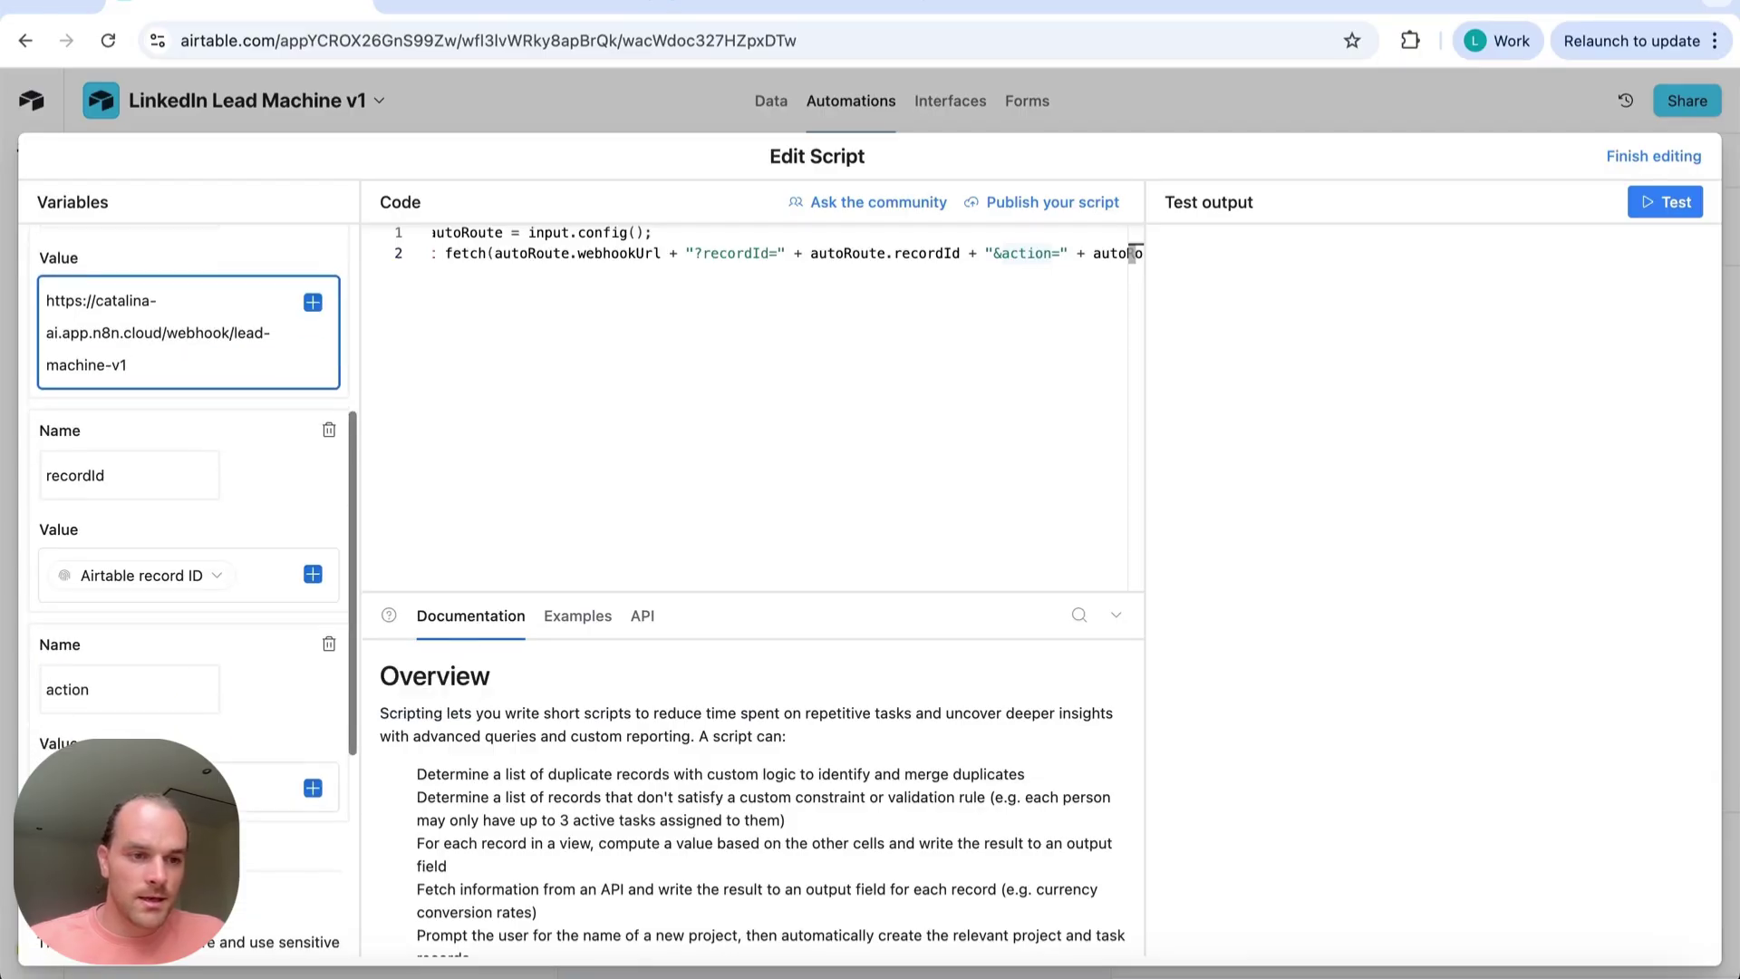
pyautogui.moveTo(210, 706); pyautogui.dragTo(24, 710)
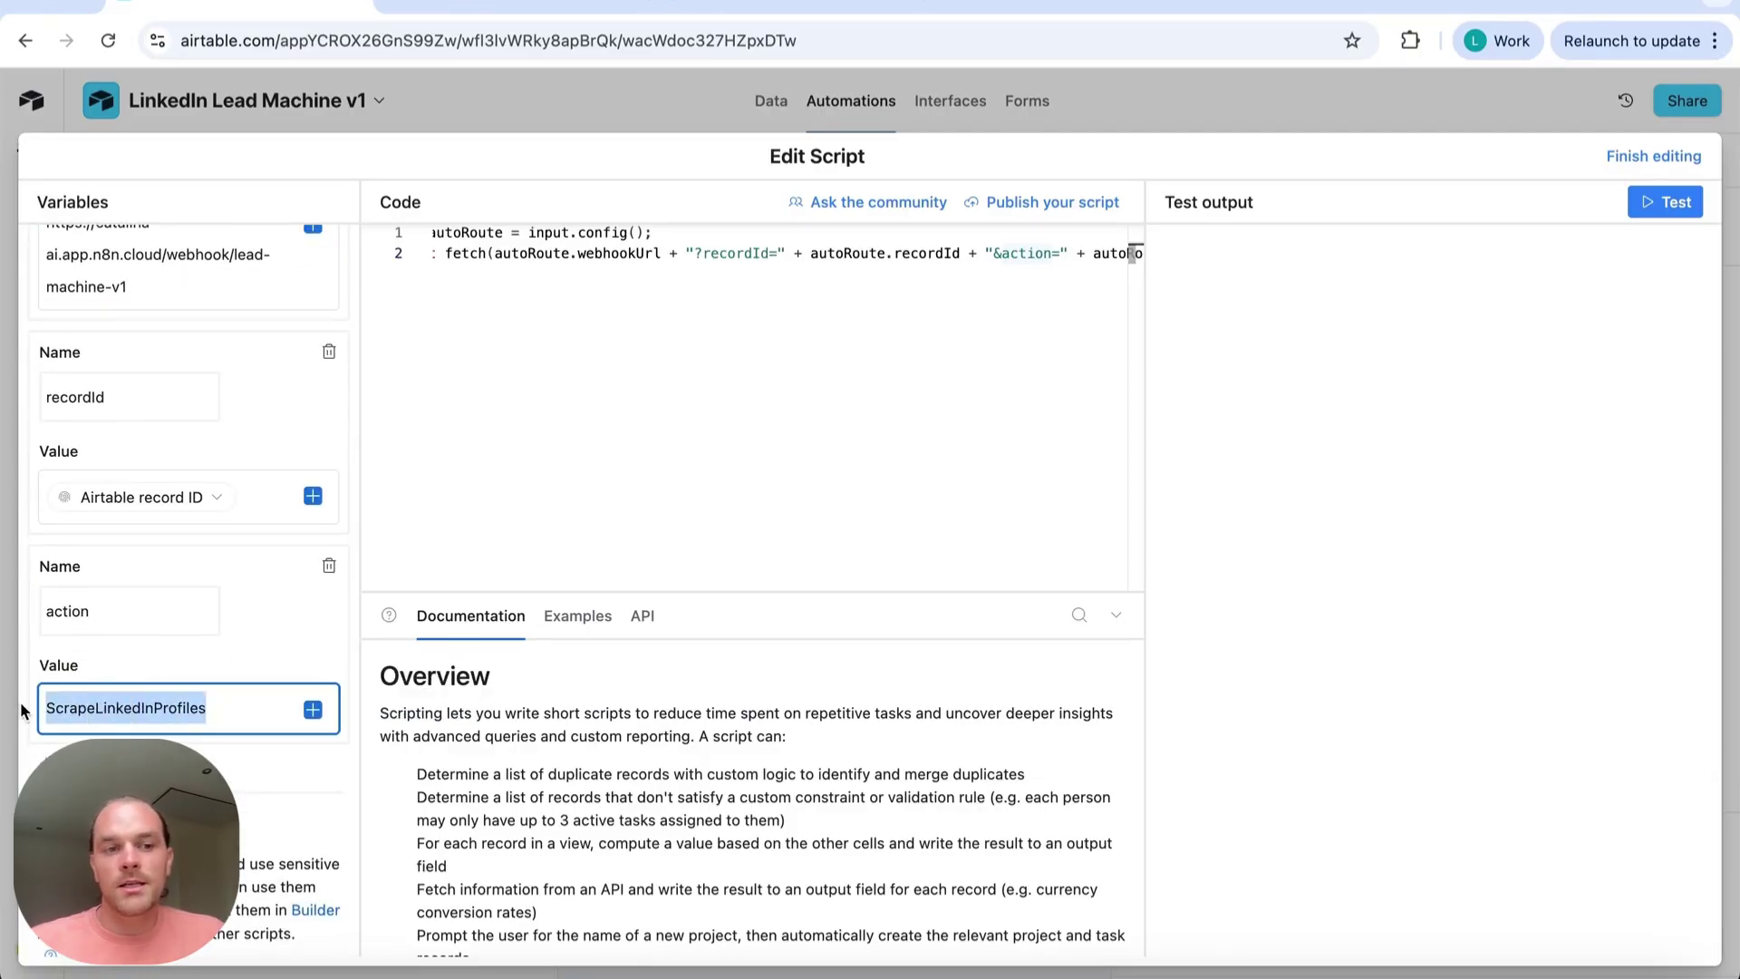
pyautogui.click(426, 88)
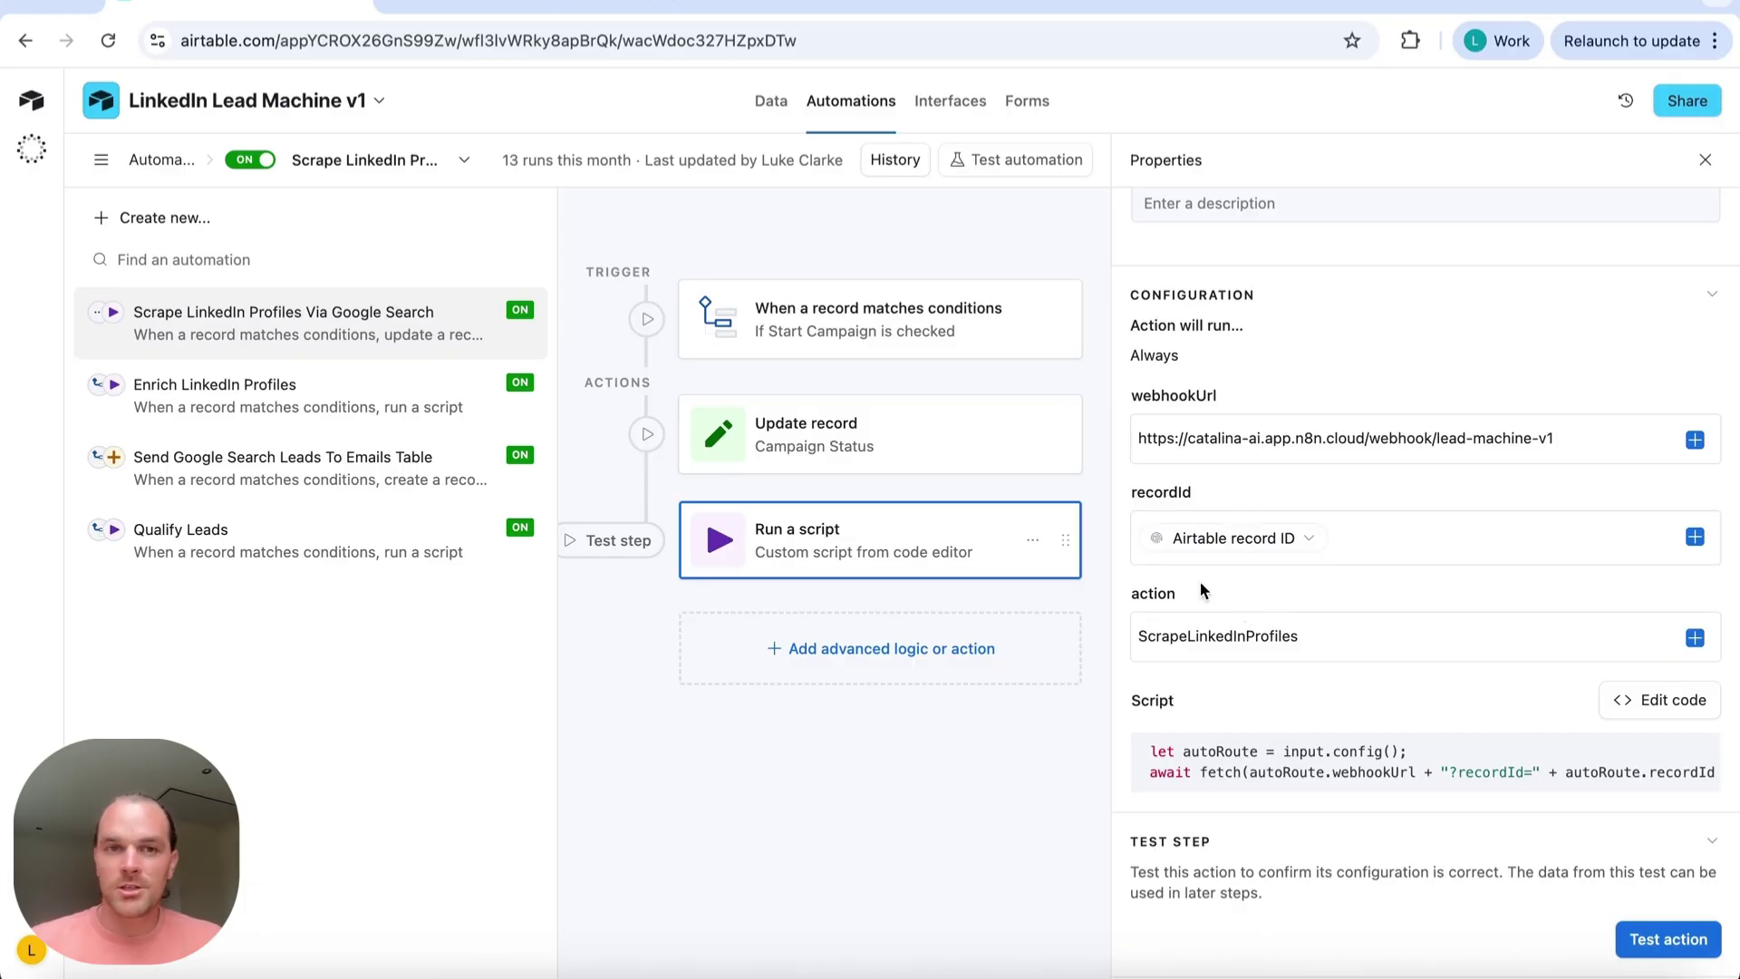
# Switch back to n8n, leave the Webhook node and open the workflow's past executions
pyautogui.click(416, 11)
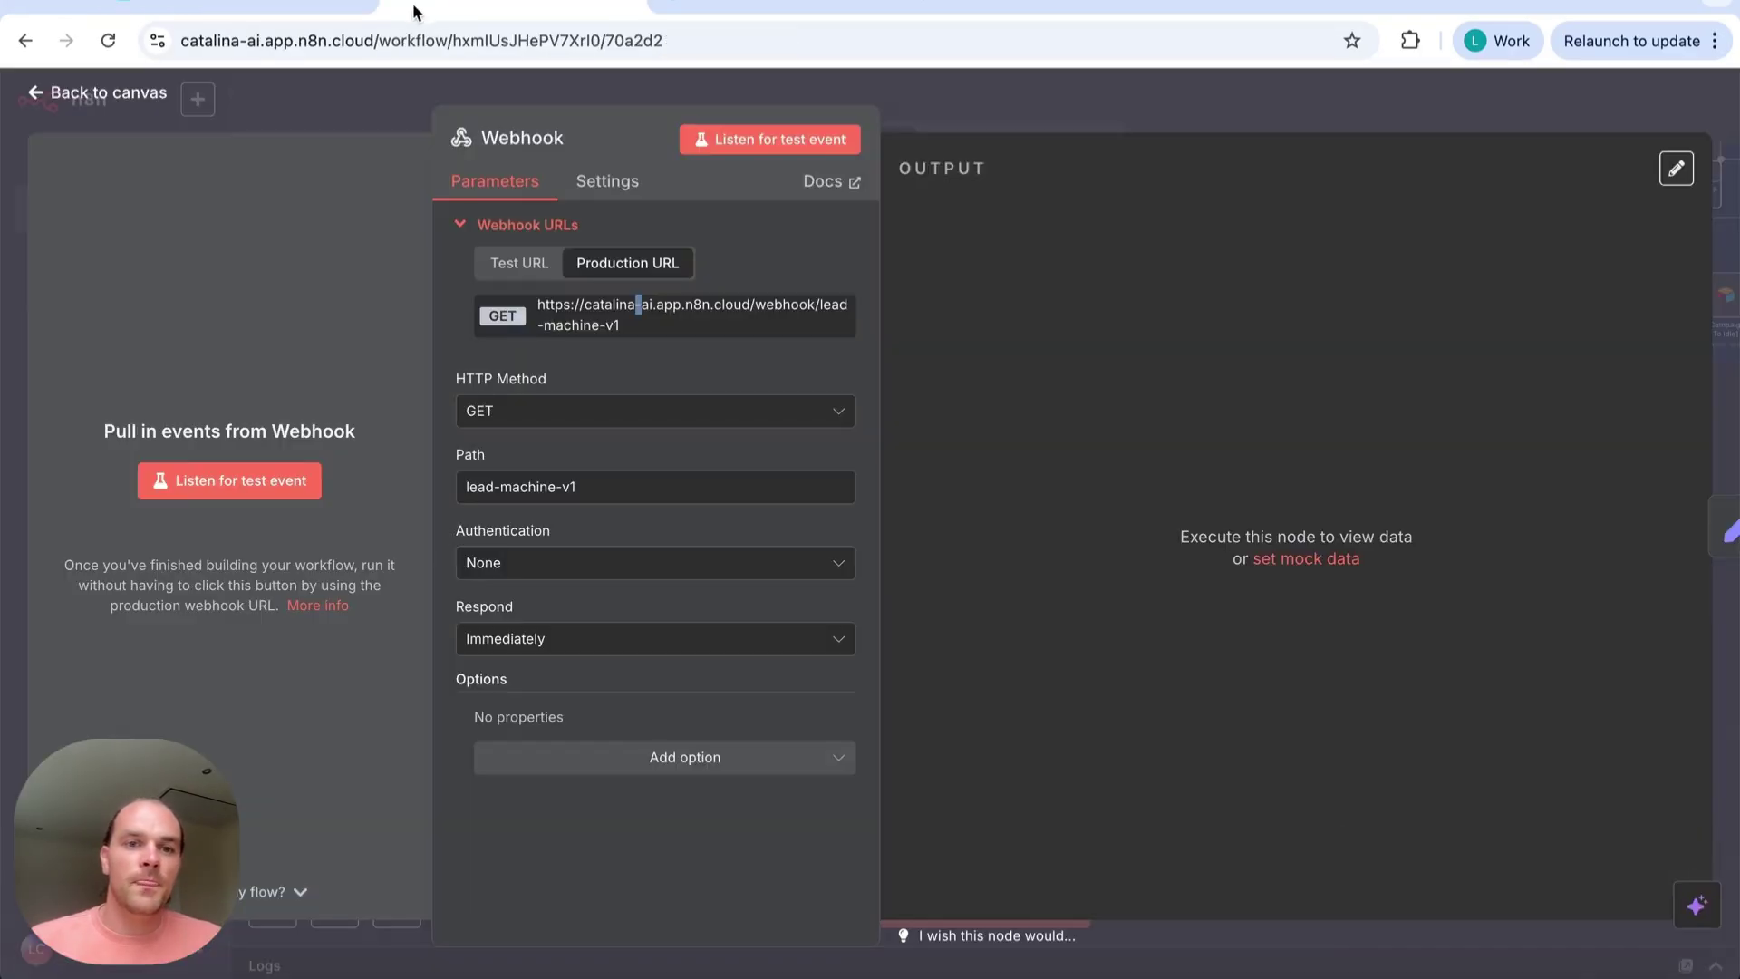
pyautogui.click(325, 91)
pyautogui.hscroll(-3, 302, 312)
pyautogui.scroll(1, 303, 312)
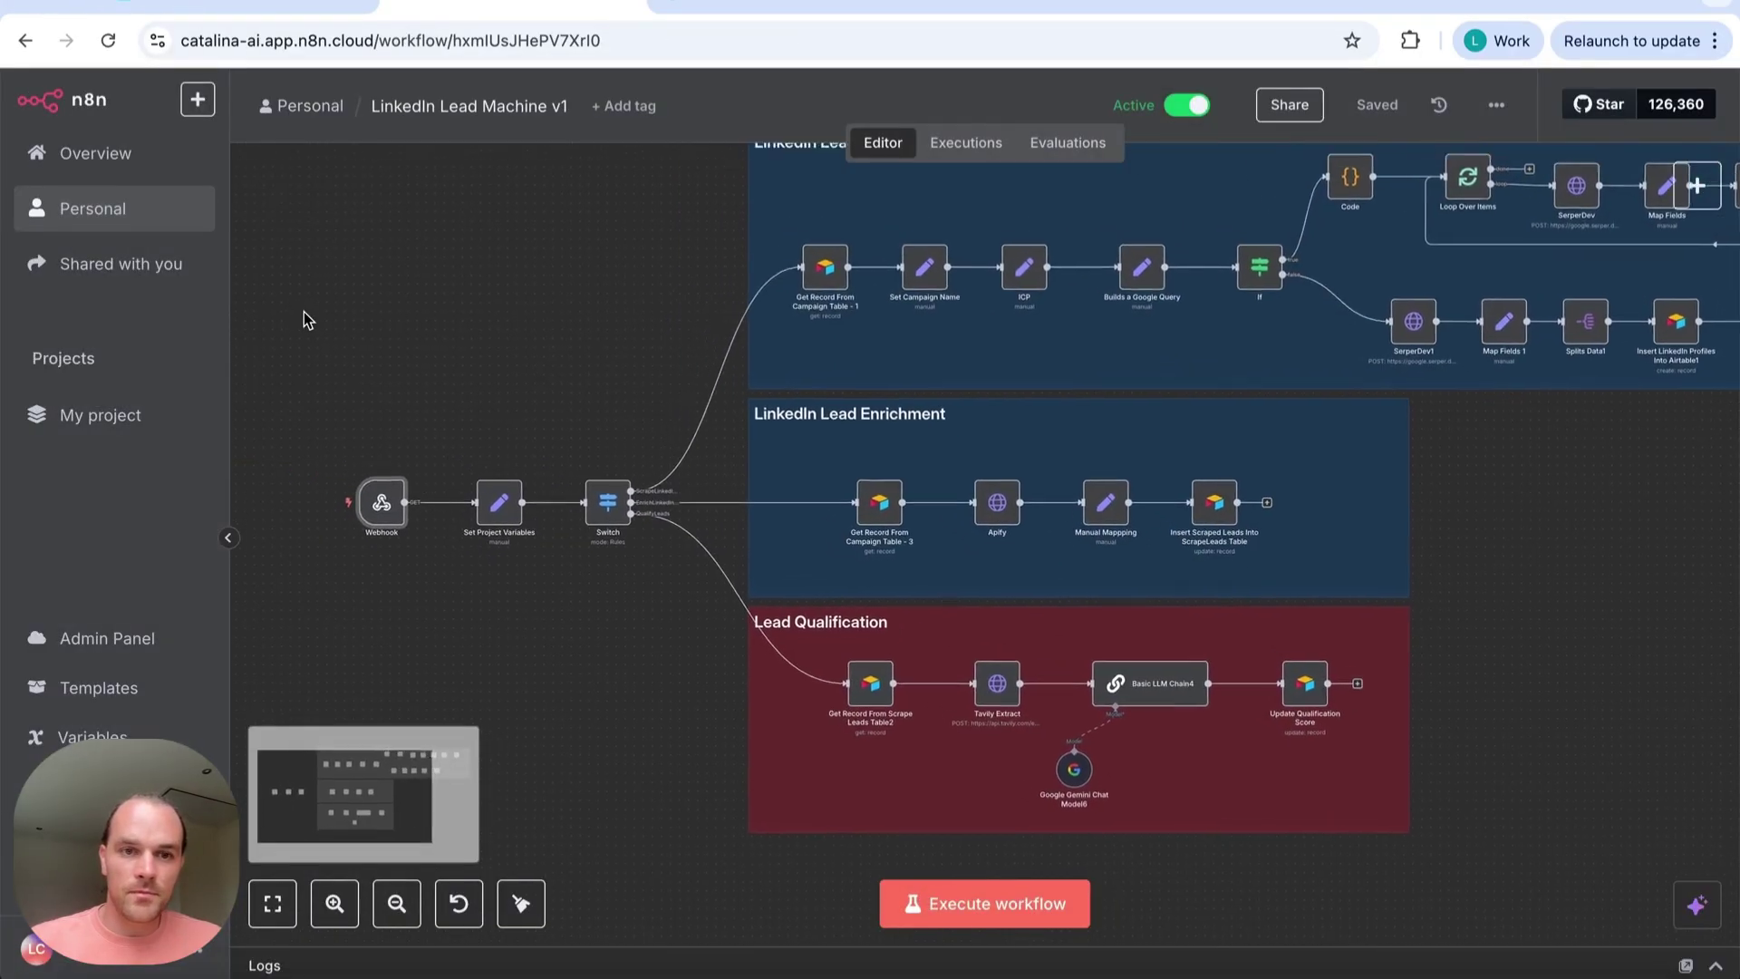
pyautogui.moveTo(383, 503)
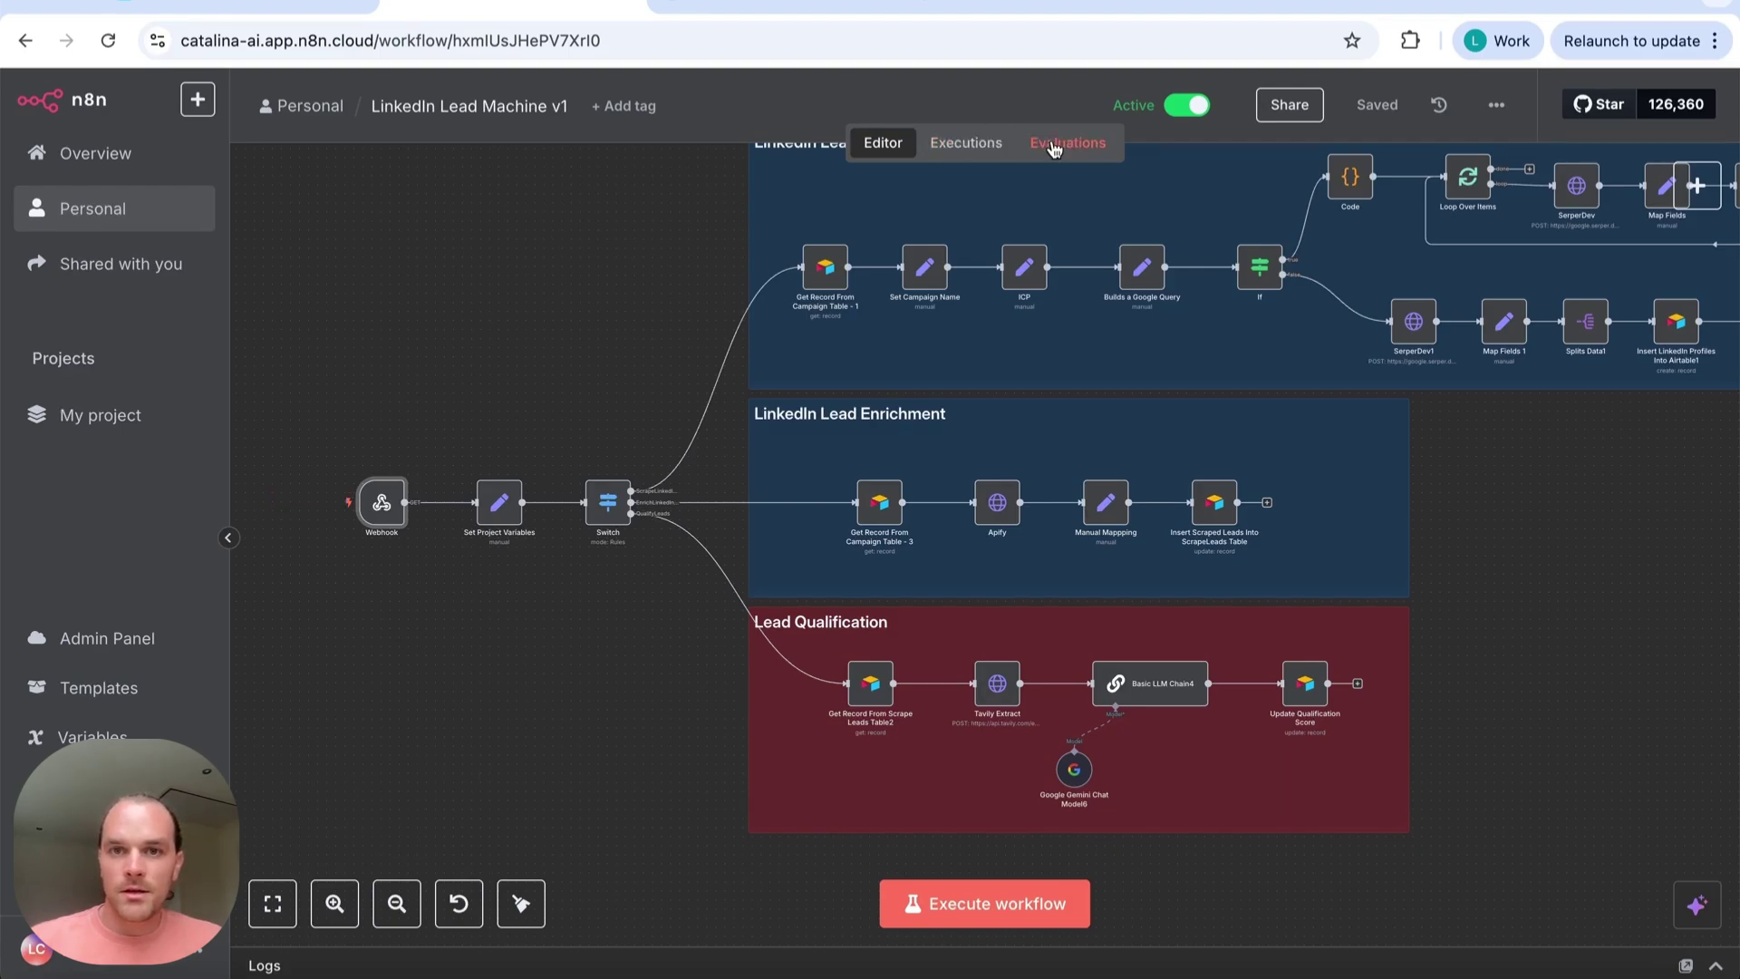
pyautogui.click(976, 150)
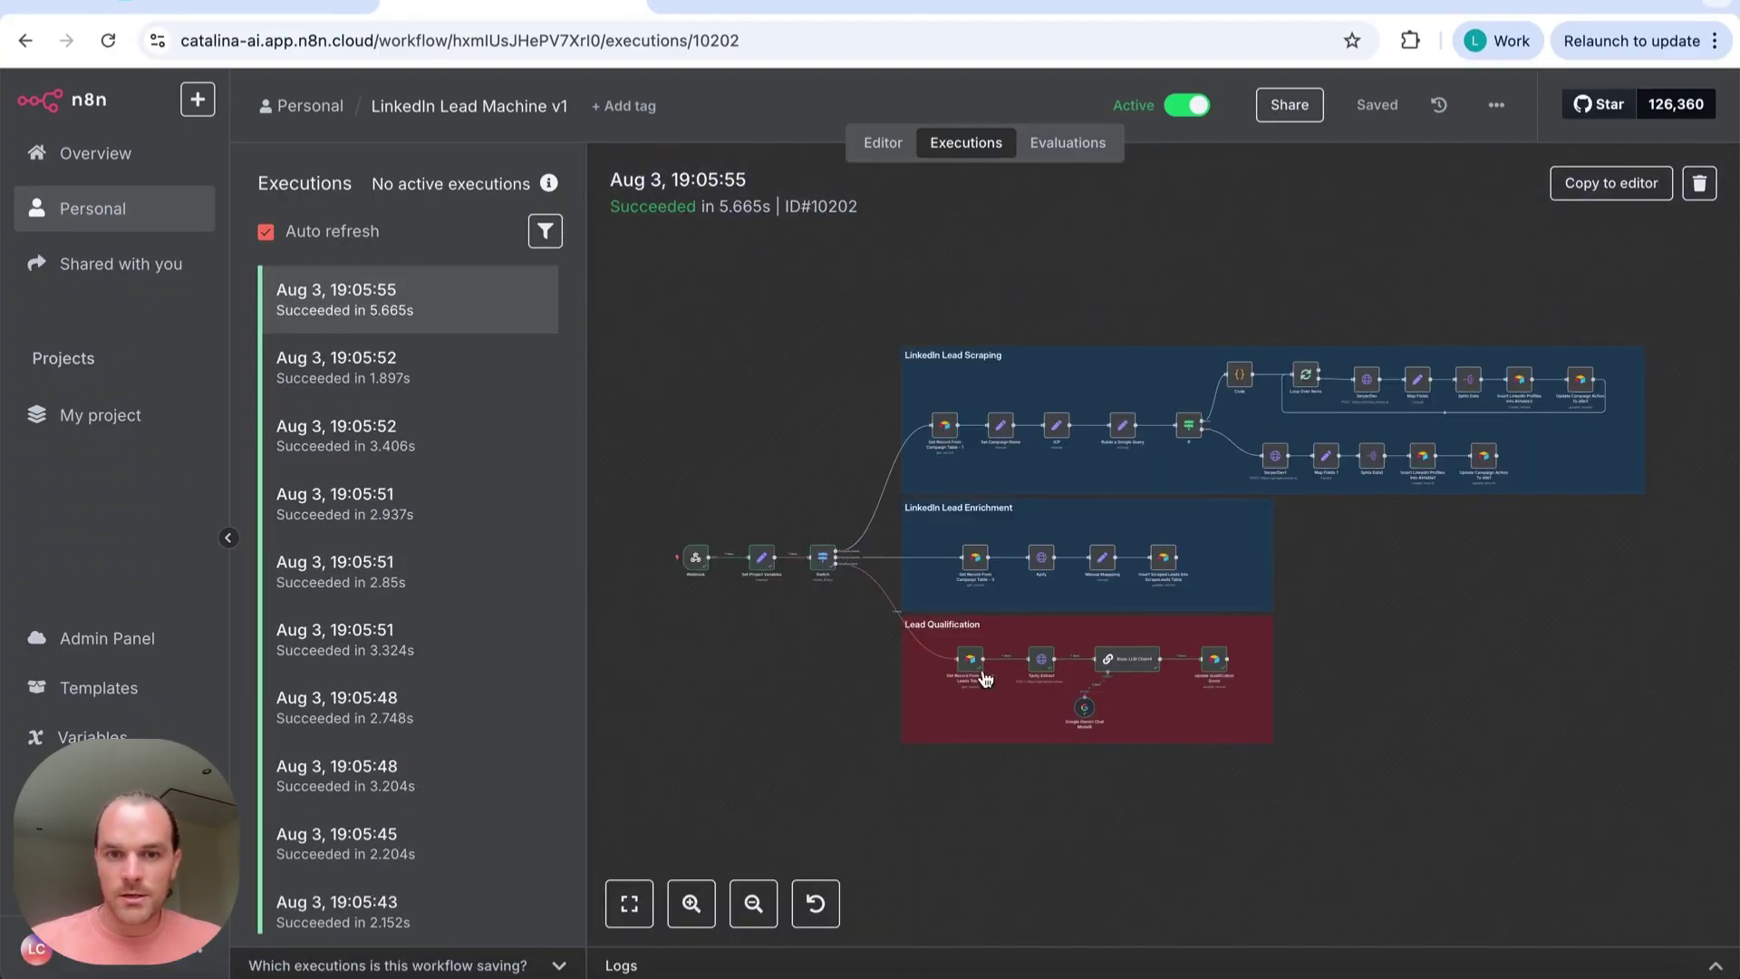
# Follow the Aug 3, 19:05:55 execution from Webhook to Switch and open the Switch node's routing rules
pyautogui.scroll(6, 657, 576)
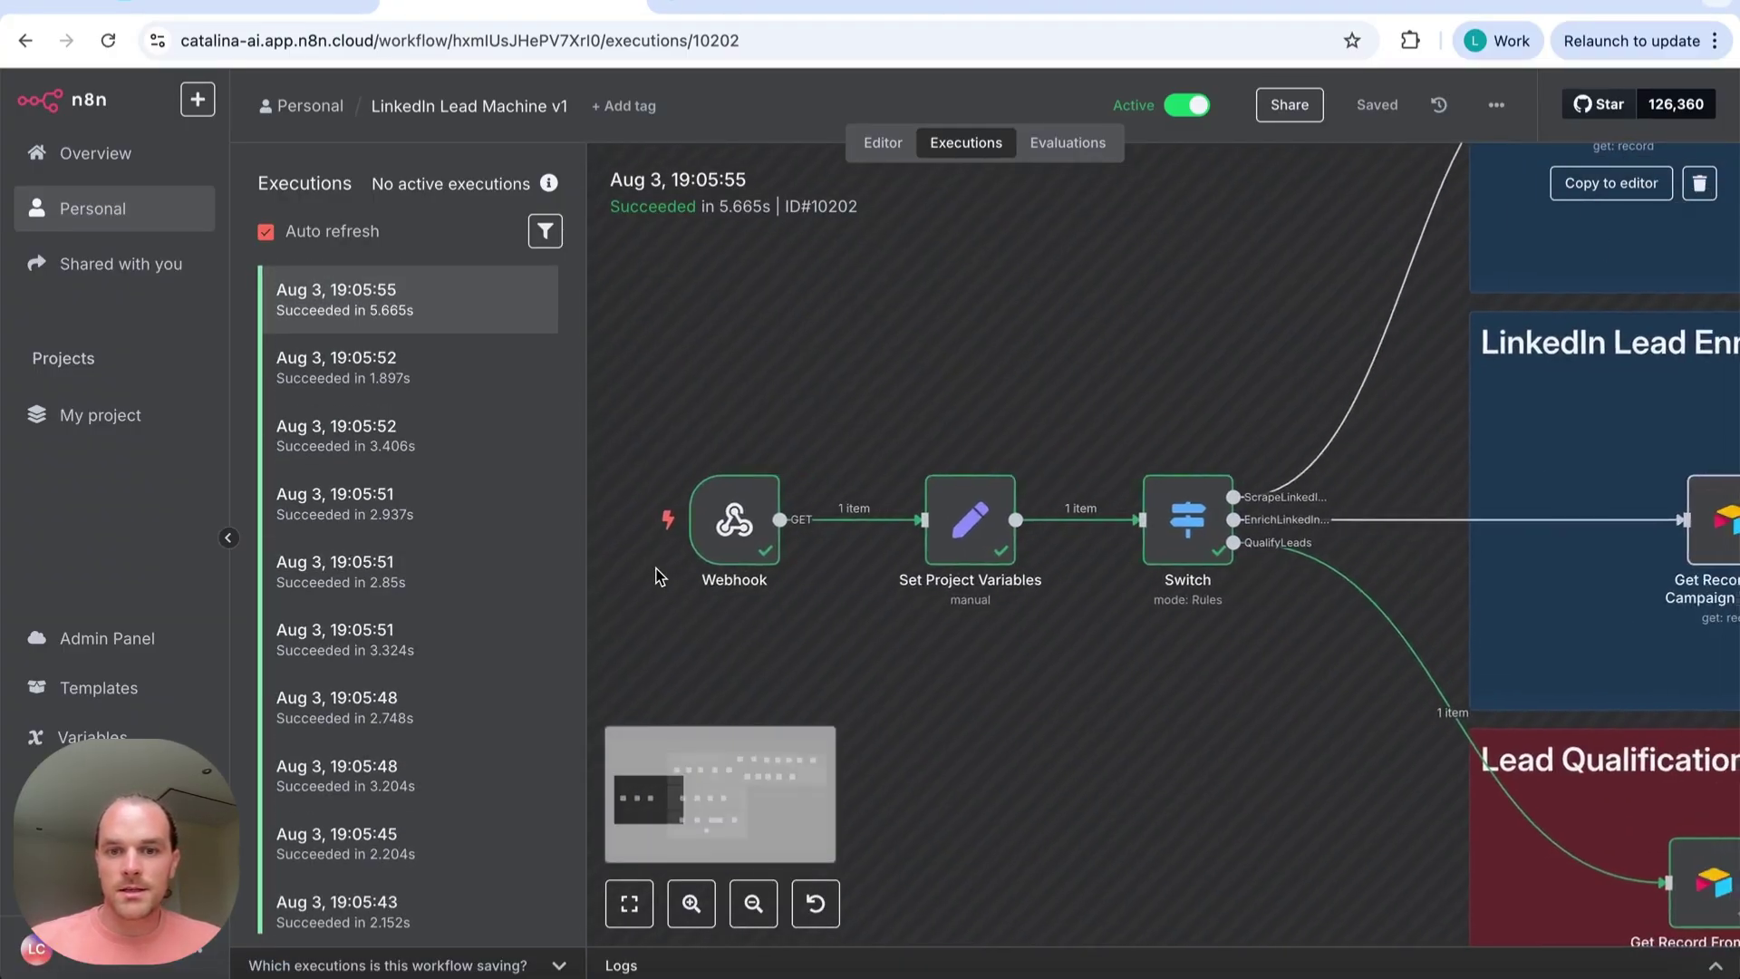
pyautogui.hscroll(2, 912, 534)
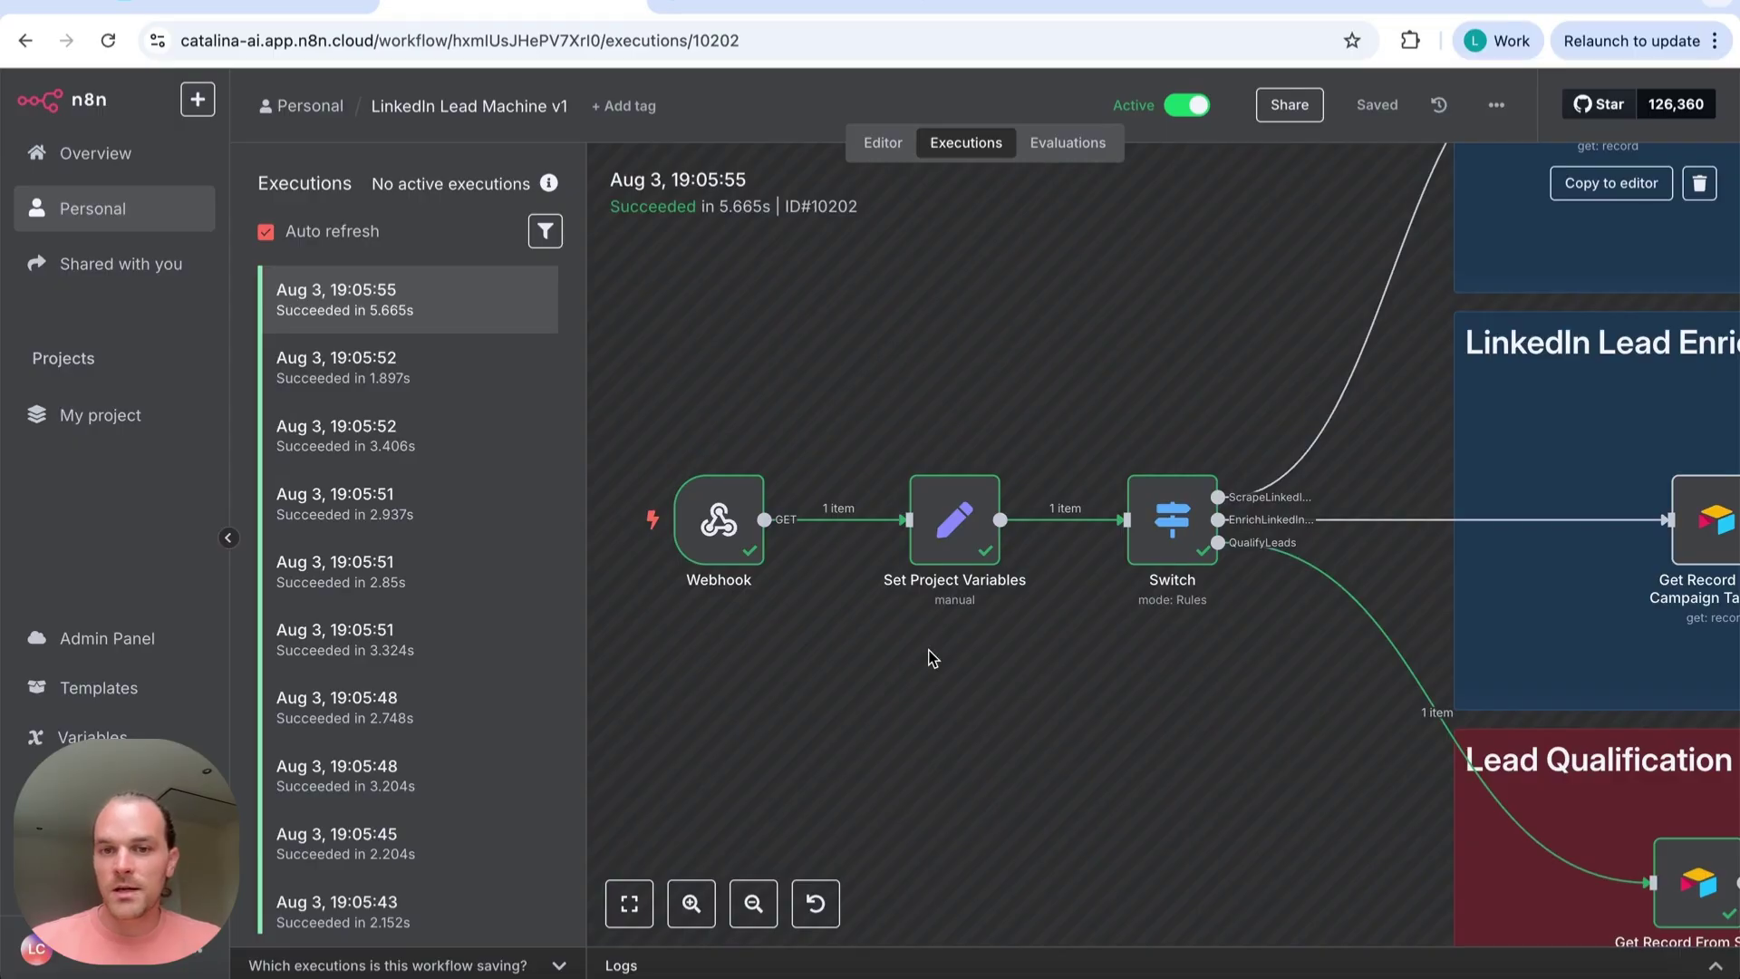
pyautogui.hscroll(2, 930, 657)
pyautogui.scroll(2, 930, 657)
pyautogui.scroll(-3, 942, 563)
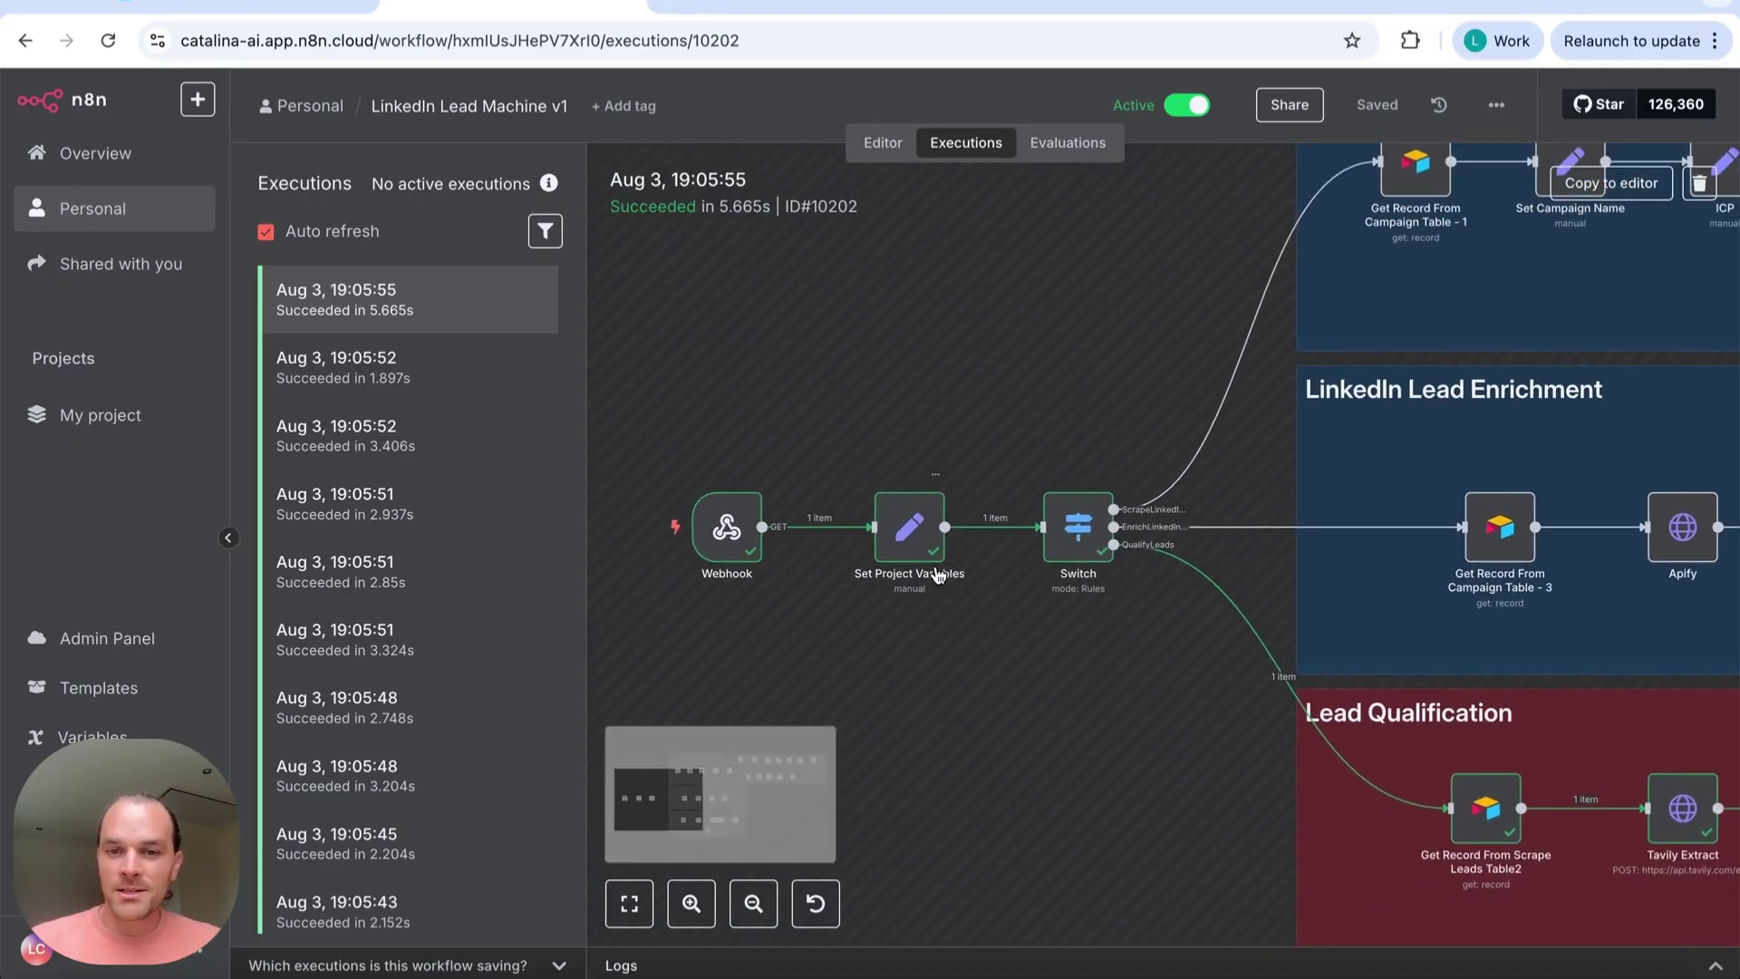
pyautogui.hscroll(2, 935, 566)
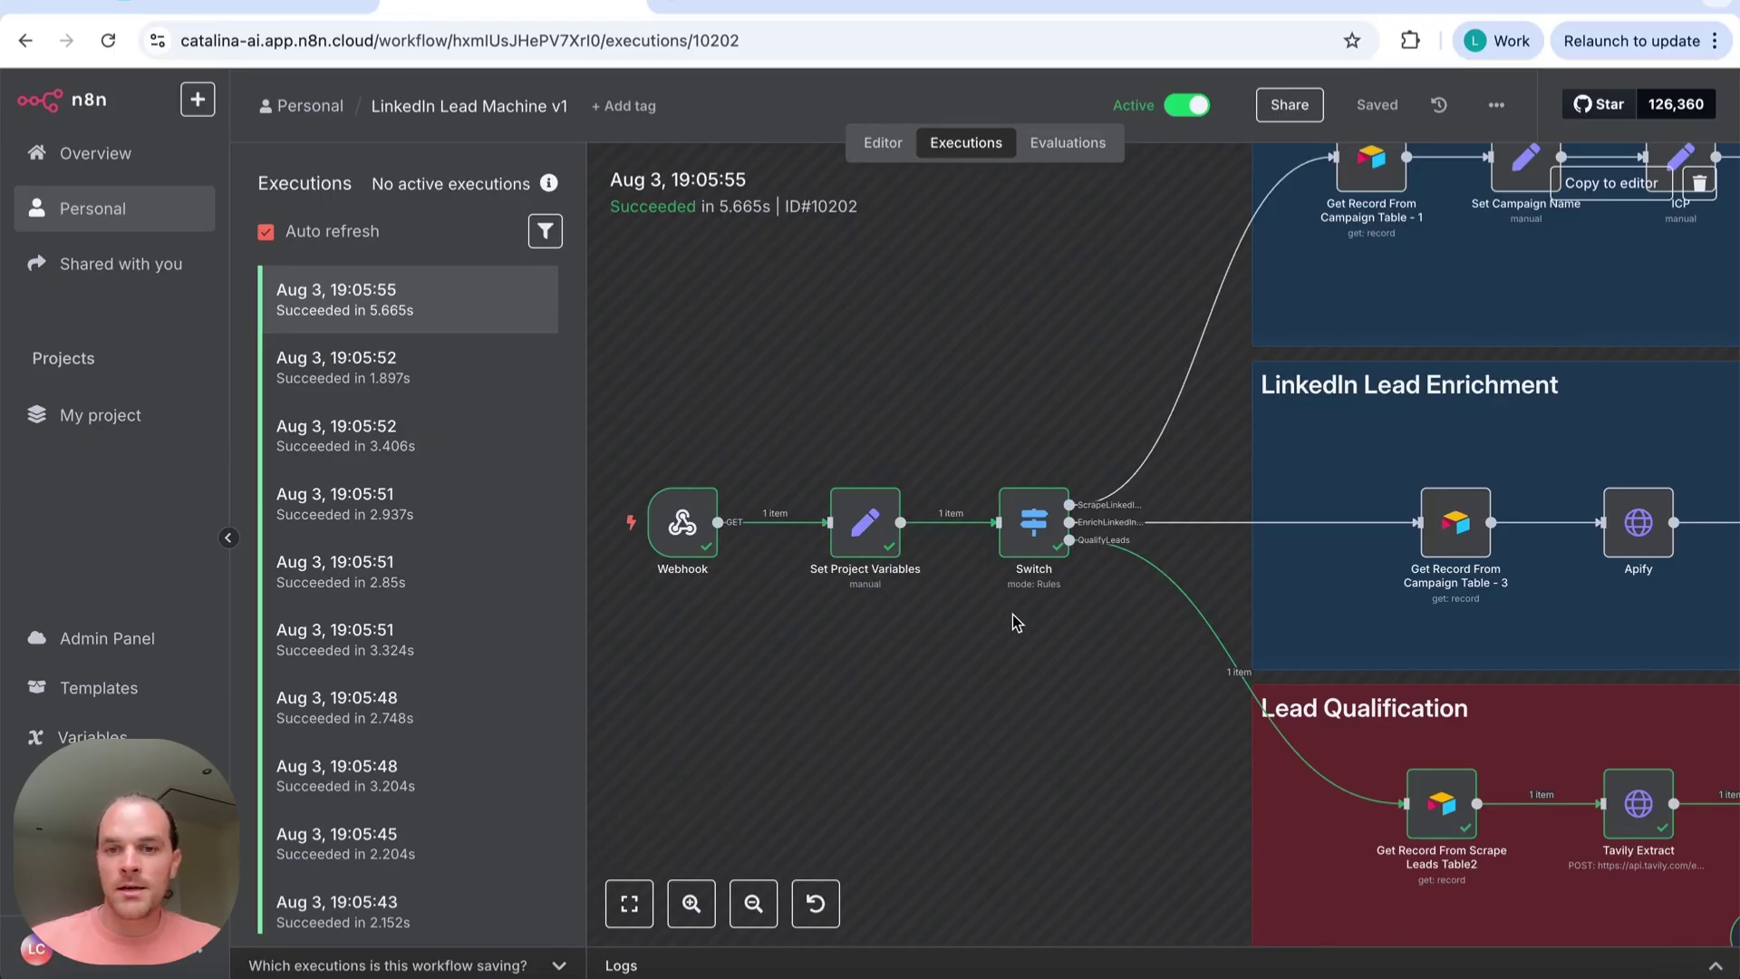
pyautogui.doubleClick(1039, 534)
pyautogui.scroll(-3, 709, 576)
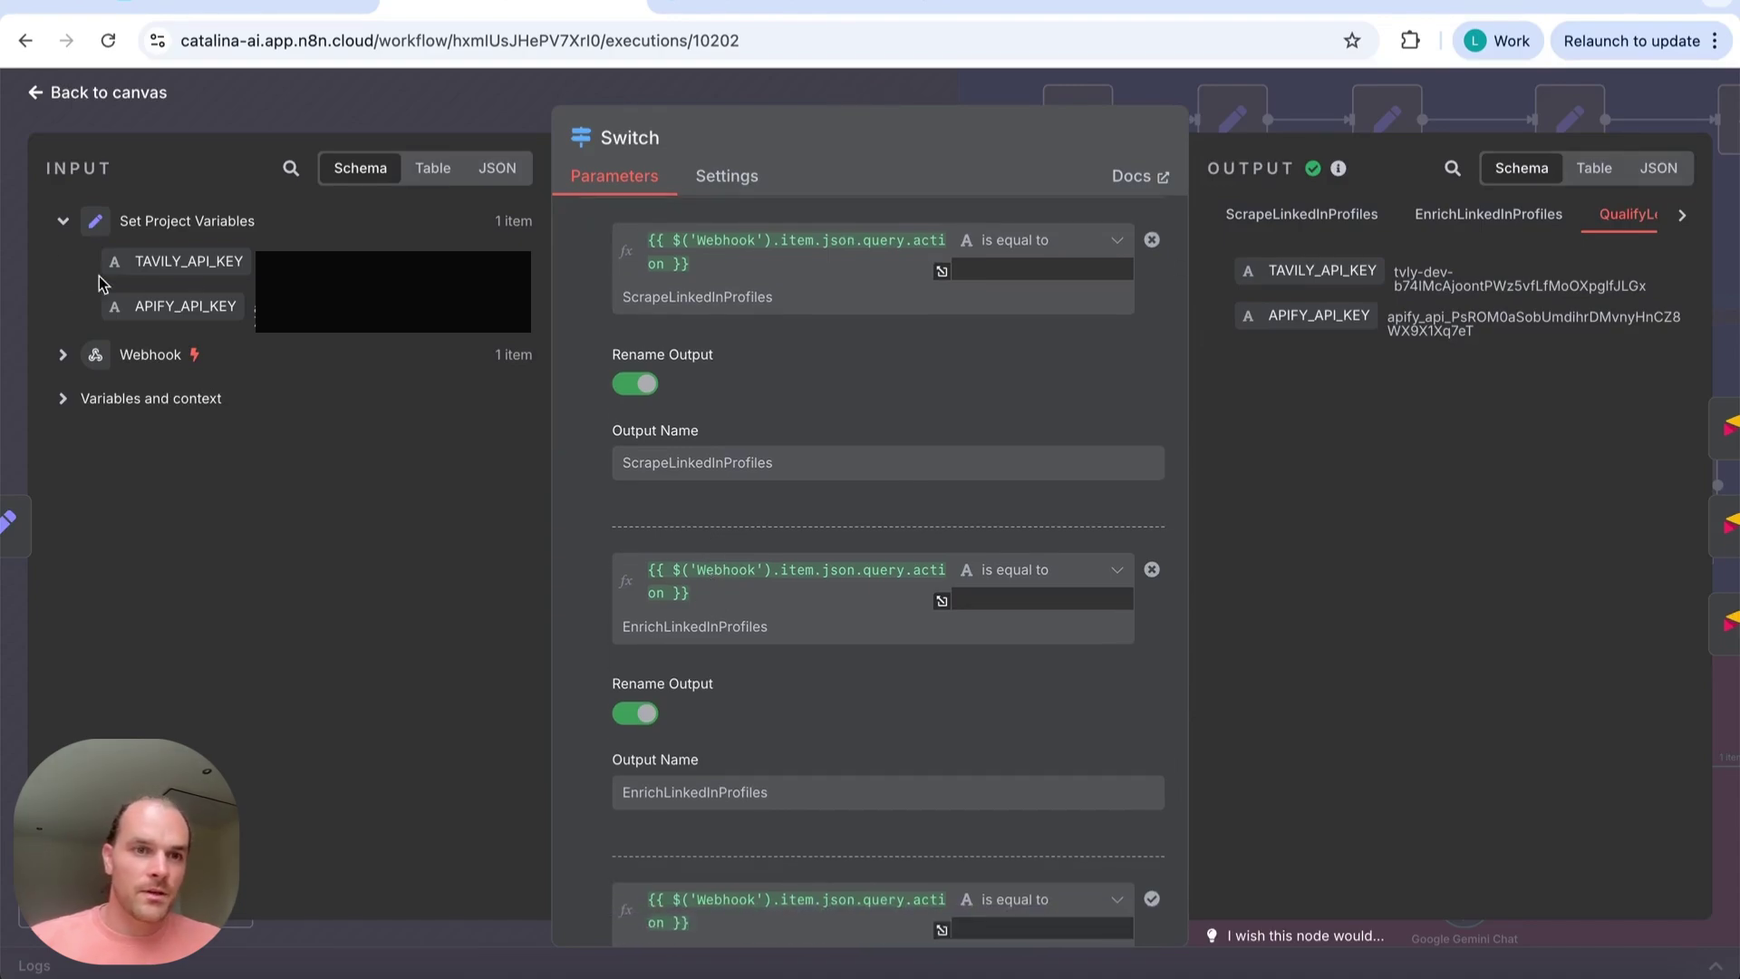
# Collapse the Set Project Variables input data and inspect the action expression in the ScrapeLinkedInProfiles routing rule
pyautogui.click(61, 223)
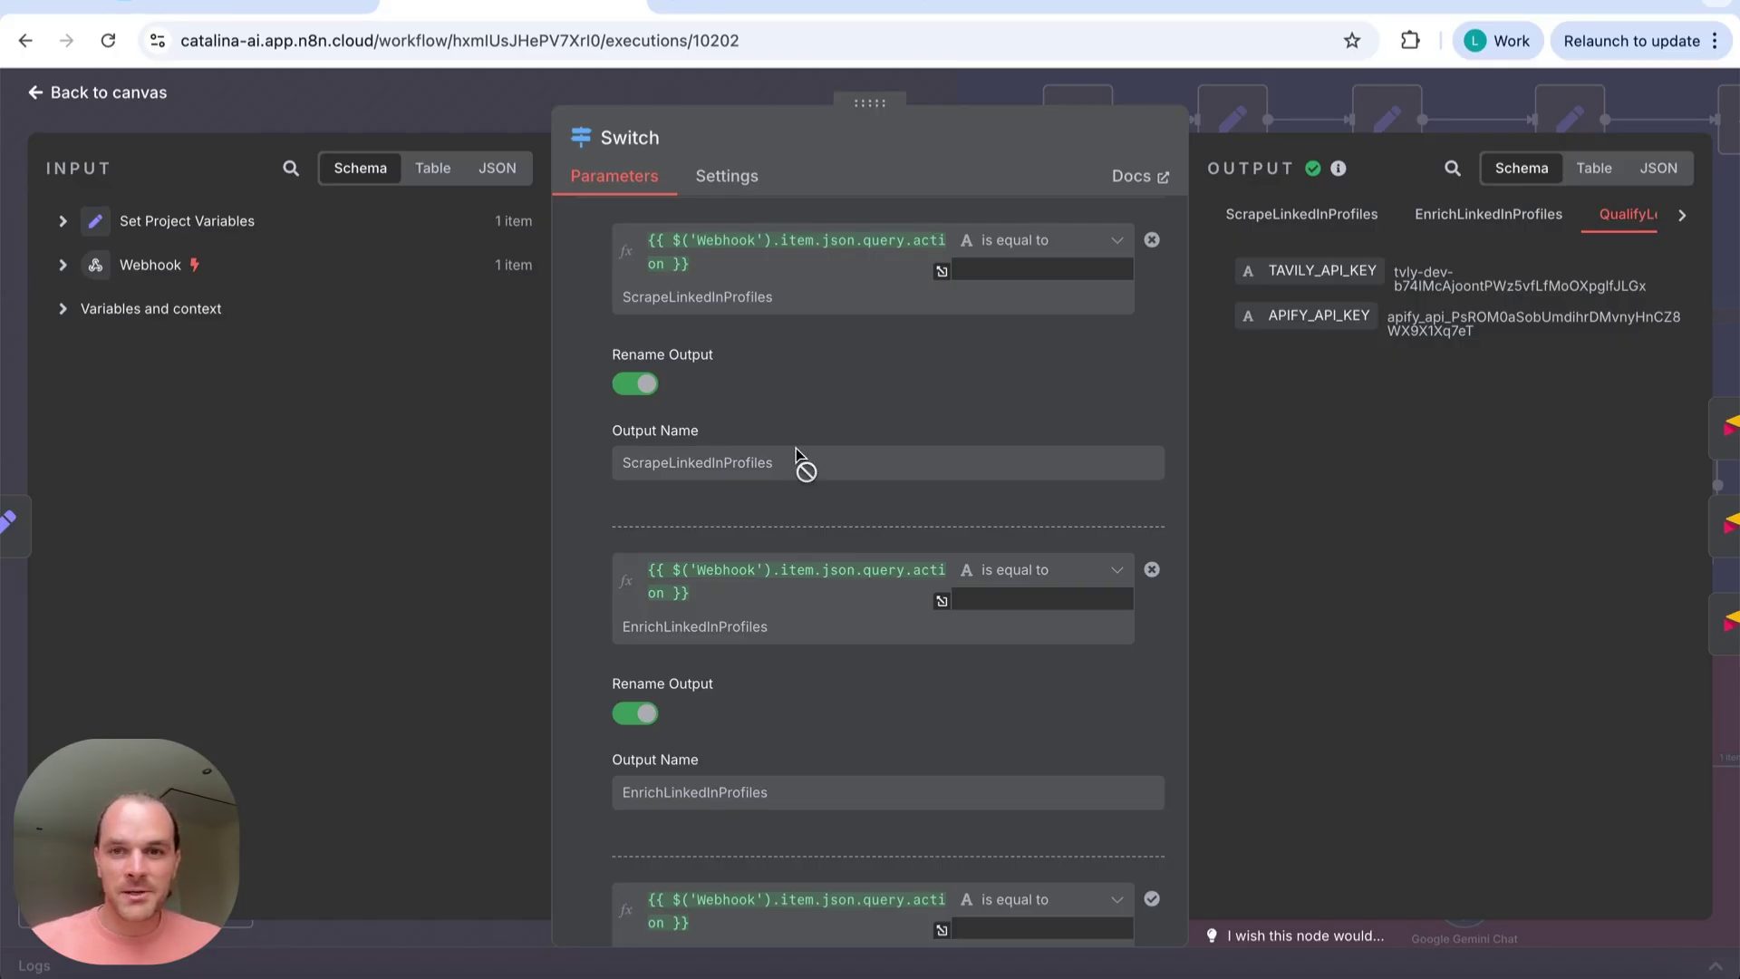
pyautogui.scroll(-1, 796, 447)
pyautogui.scroll(3, 796, 447)
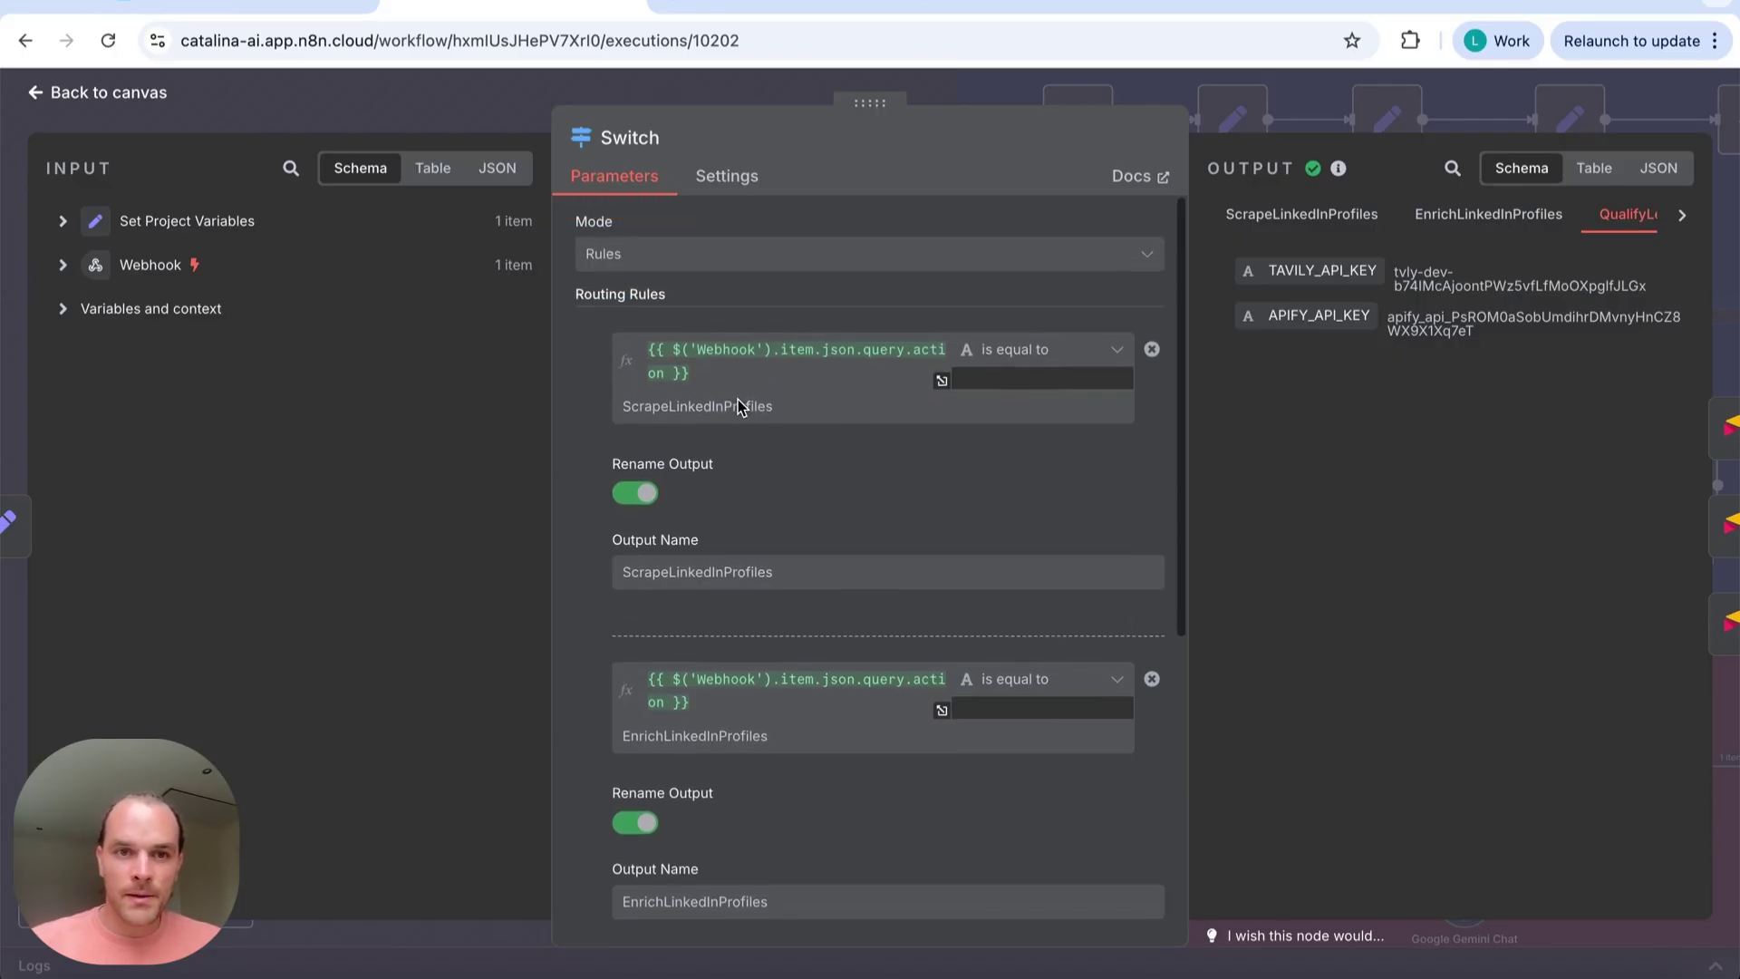
pyautogui.click(690, 374)
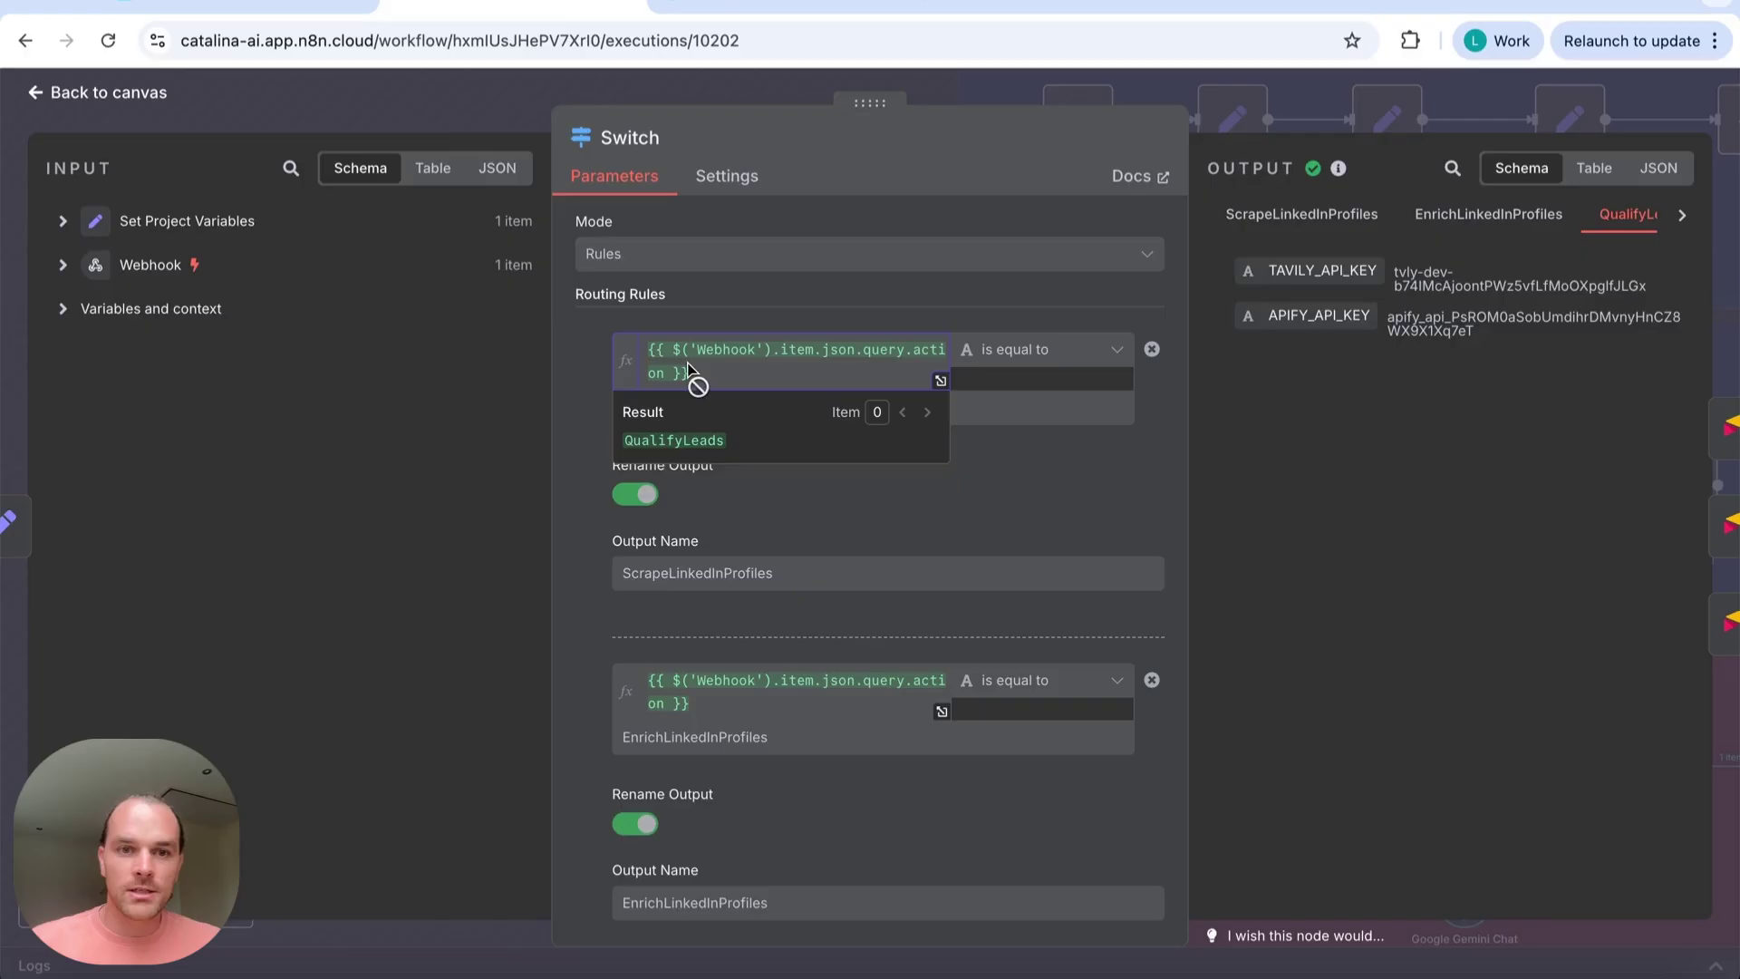
pyautogui.click(556, 381)
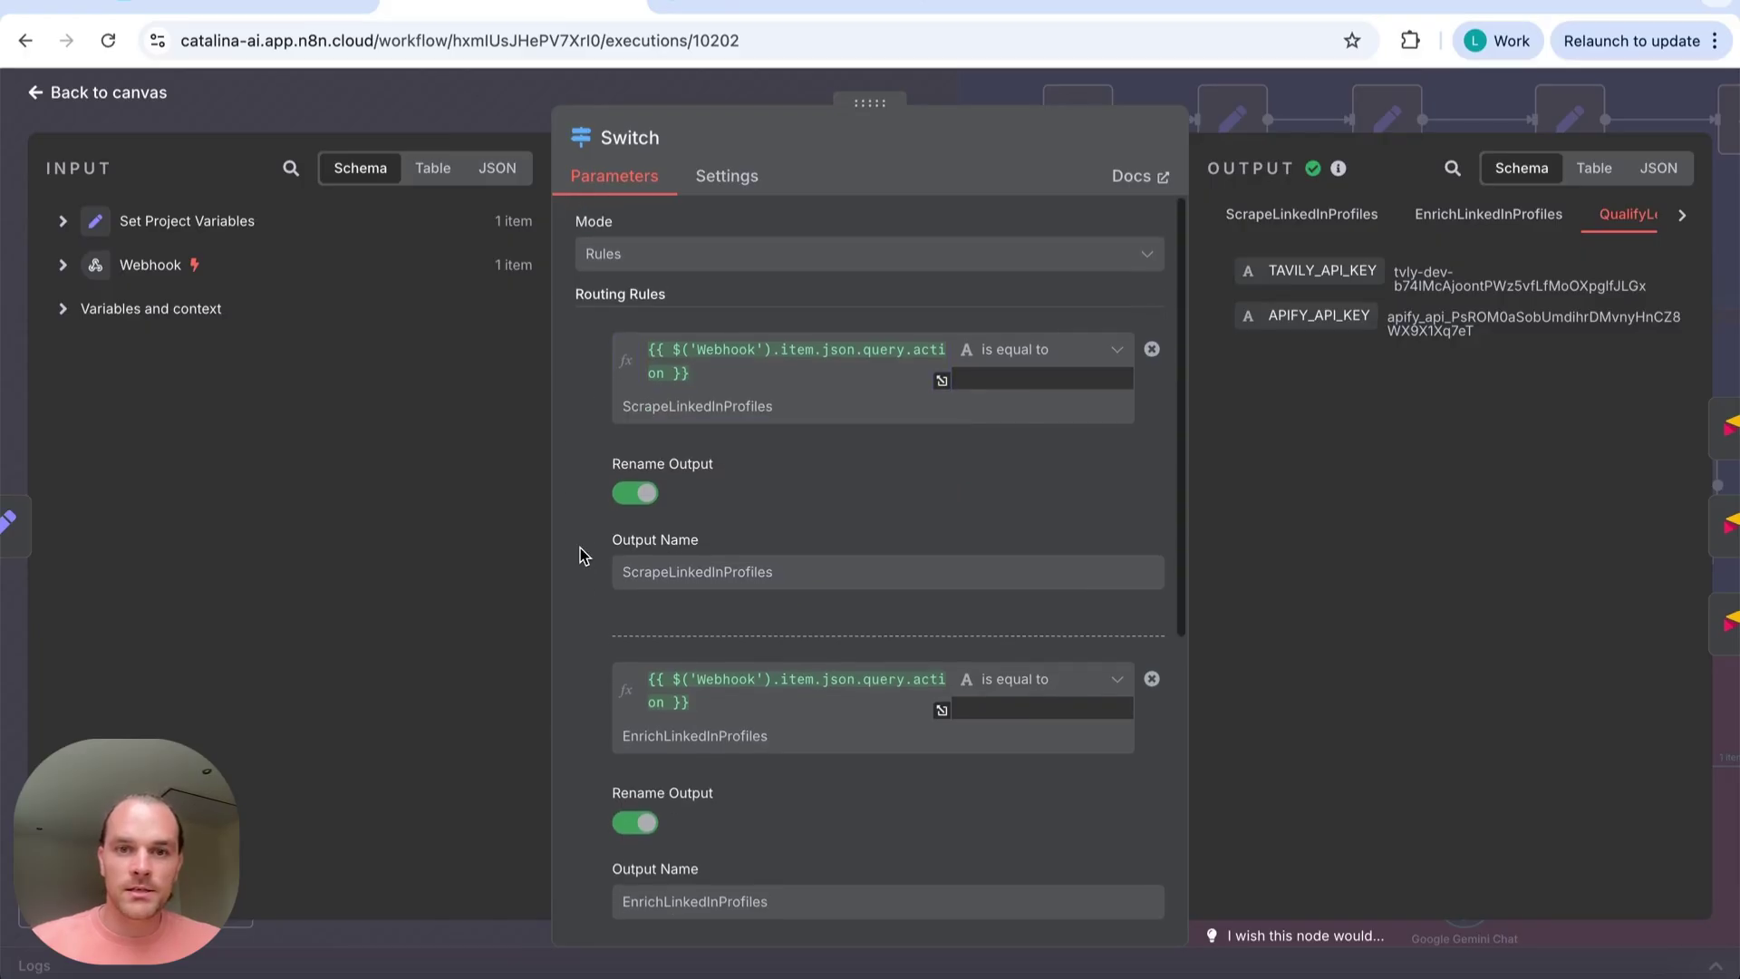
# Expand the Webhook input data, highlight the query's action value, and compare it with the first routing rule's expression
pyautogui.click(56, 269)
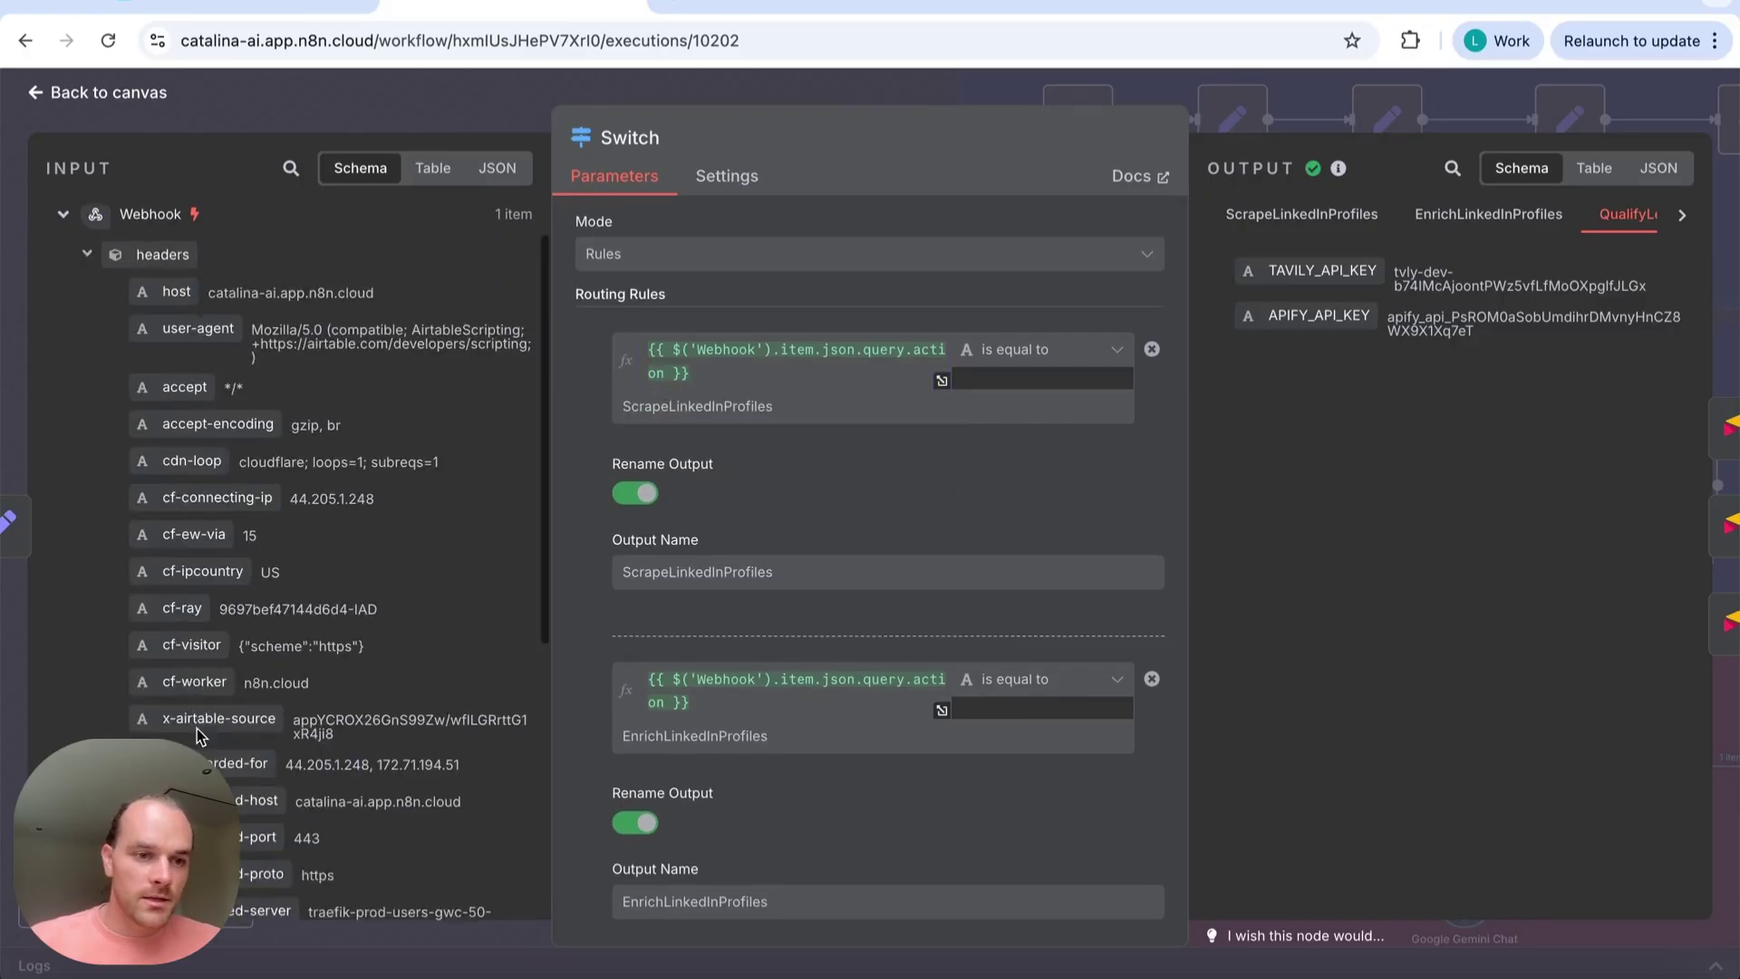
pyautogui.scroll(-10, 199, 732)
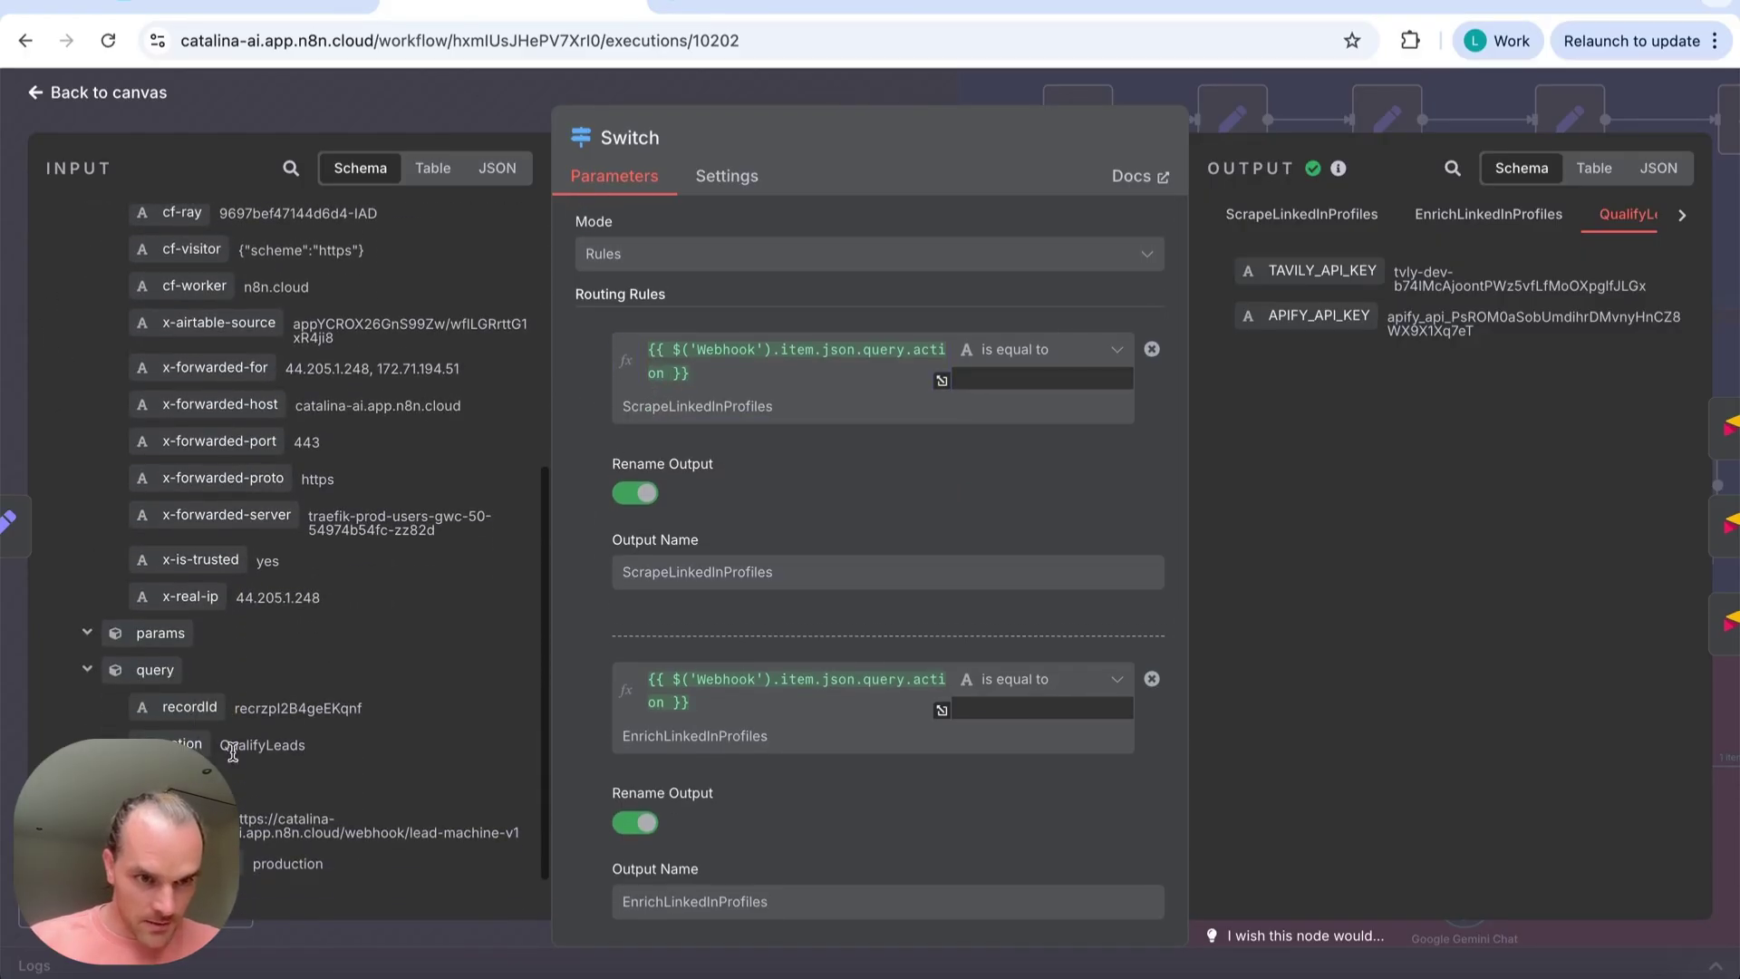
pyautogui.moveTo(220, 746); pyautogui.dragTo(299, 747)
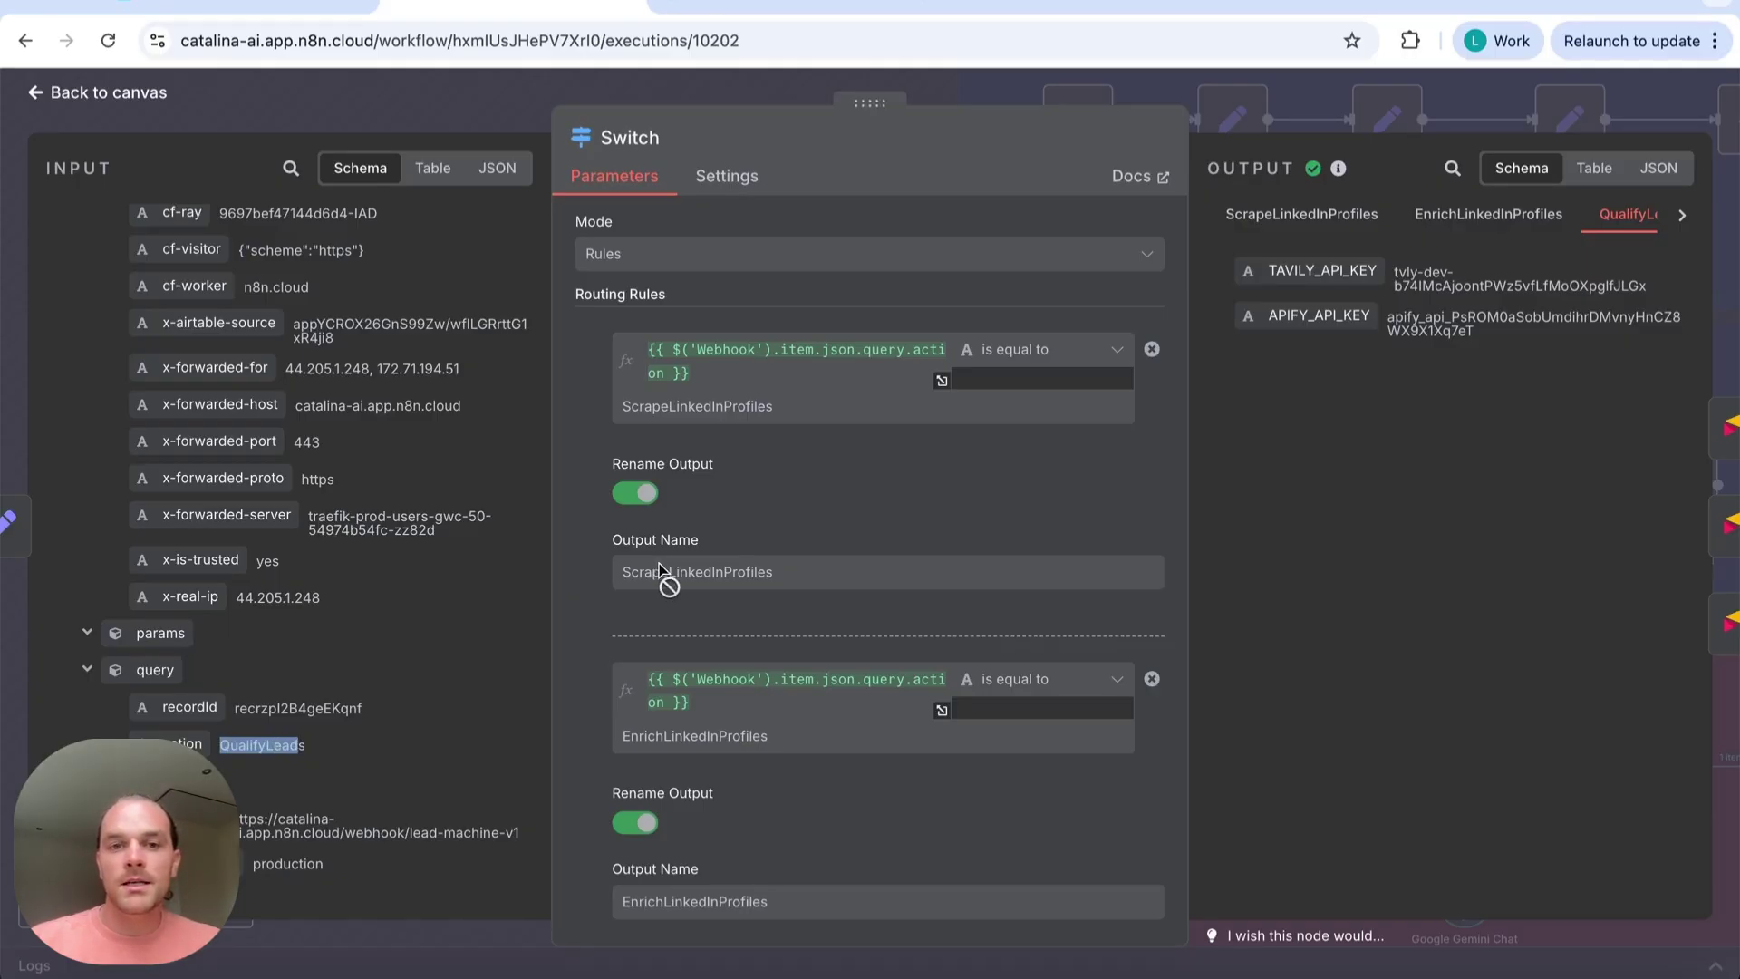
pyautogui.click(732, 349)
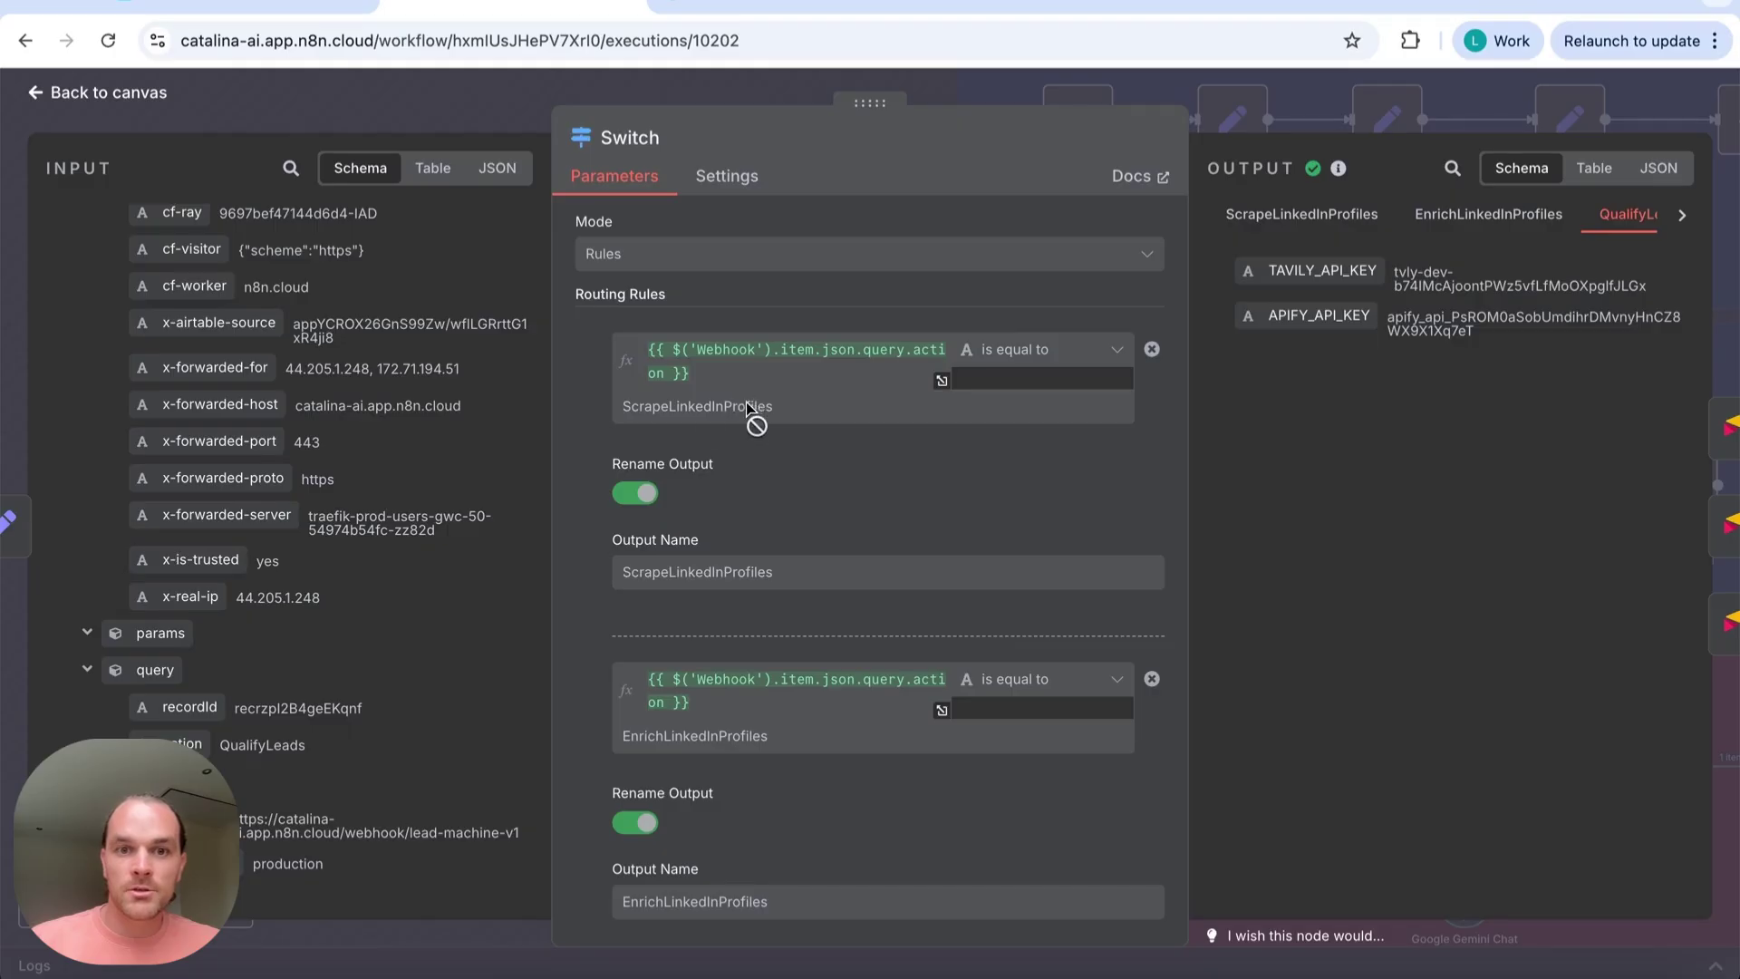
# Close and reopen the Switch node, then review its EnrichLinkedInProfiles and QualifyLeads routing rules
pyautogui.click(531, 117)
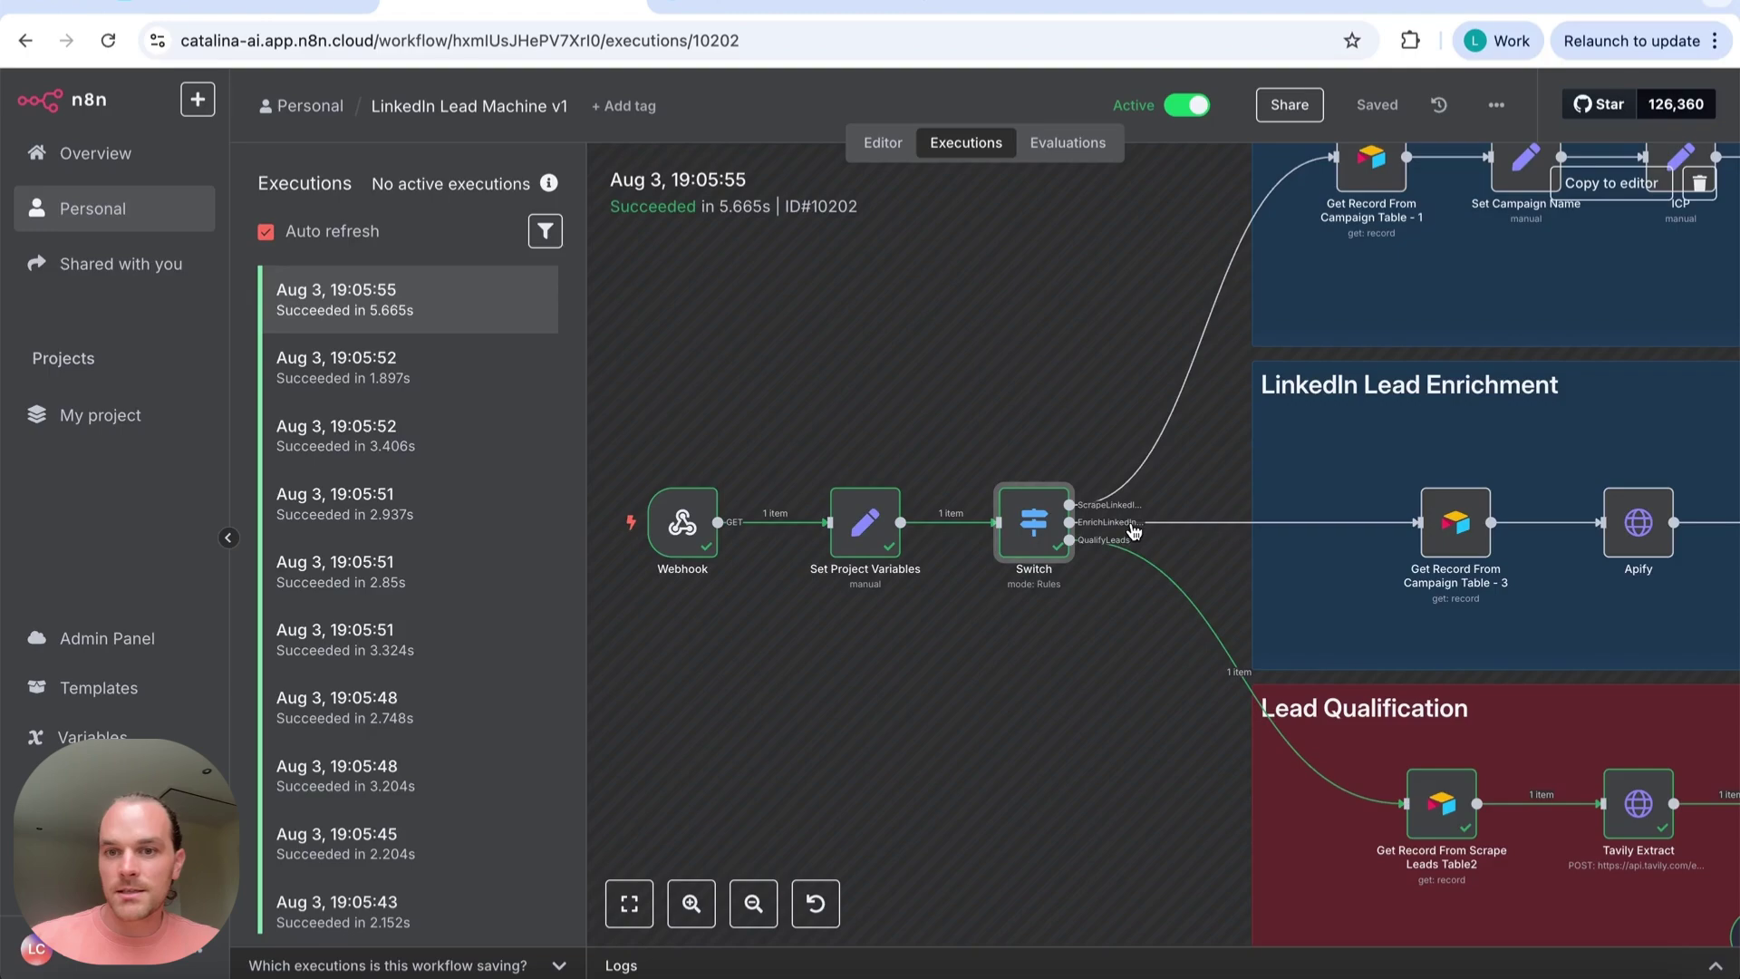
pyautogui.doubleClick(1036, 533)
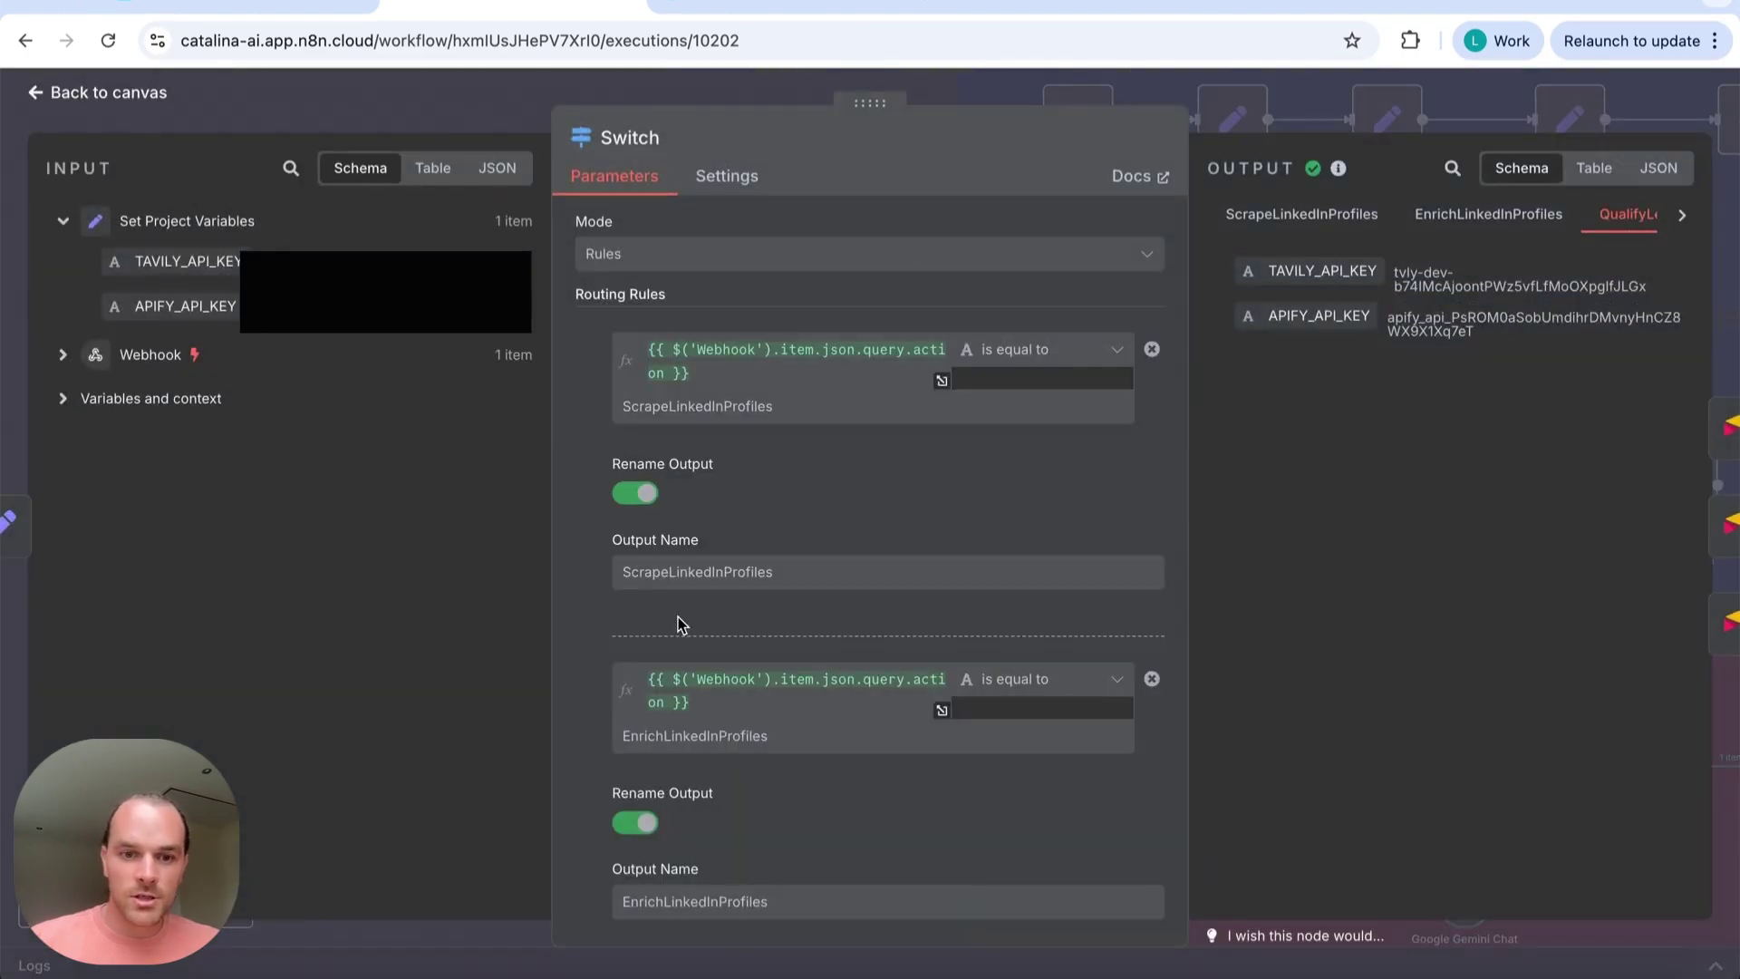
pyautogui.scroll(-3, 677, 625)
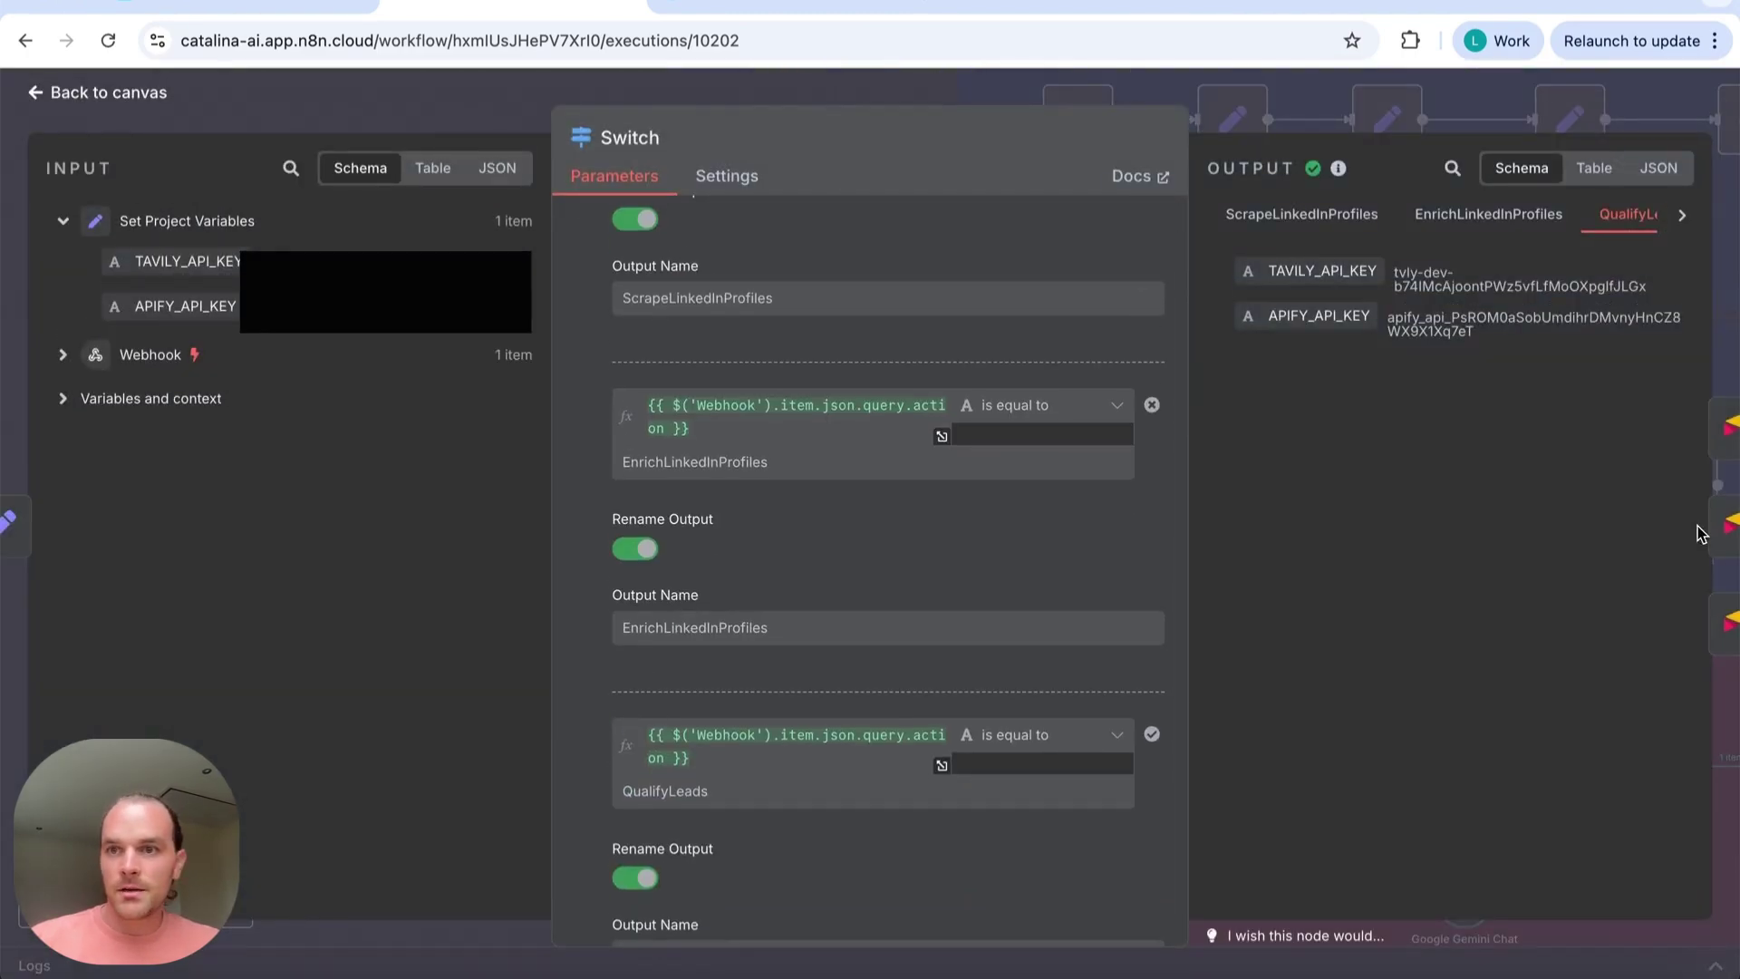
# Reopen the Switch node, expand its Webhook input data, and compare the query's action value with the QualifyLeads routing rule
pyautogui.click(1731, 521)
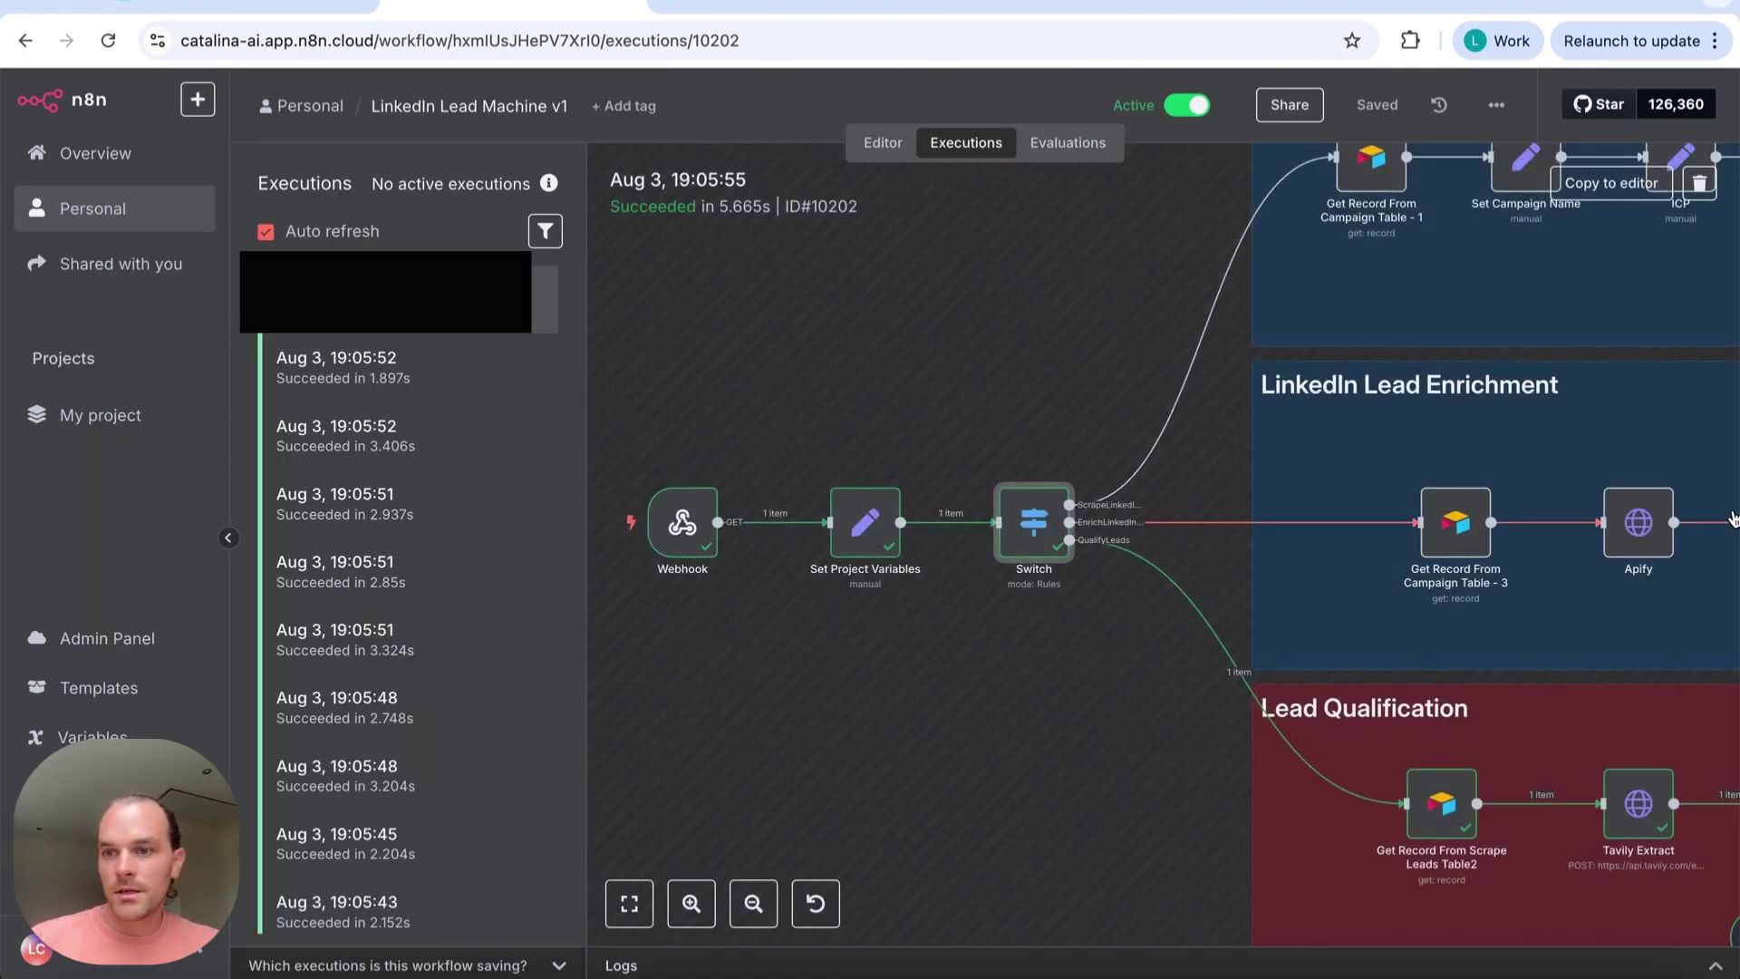
pyautogui.doubleClick(1042, 554)
pyautogui.scroll(-10, 1040, 552)
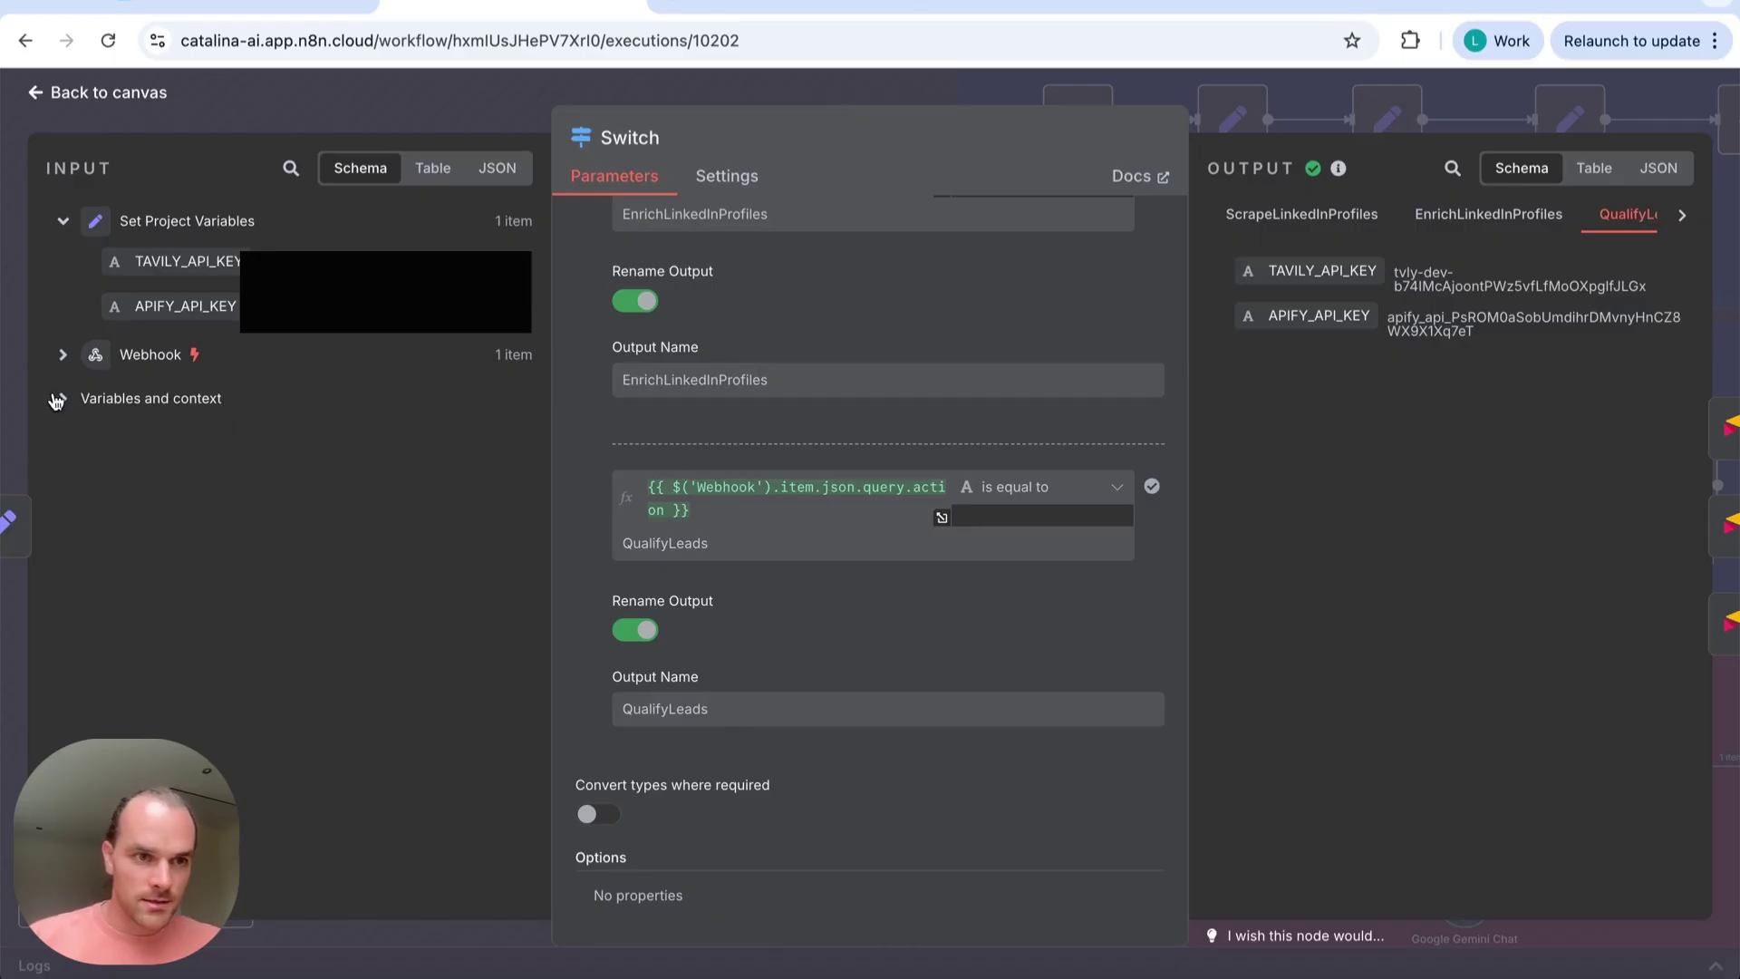
pyautogui.click(62, 357)
pyautogui.scroll(-6, 206, 565)
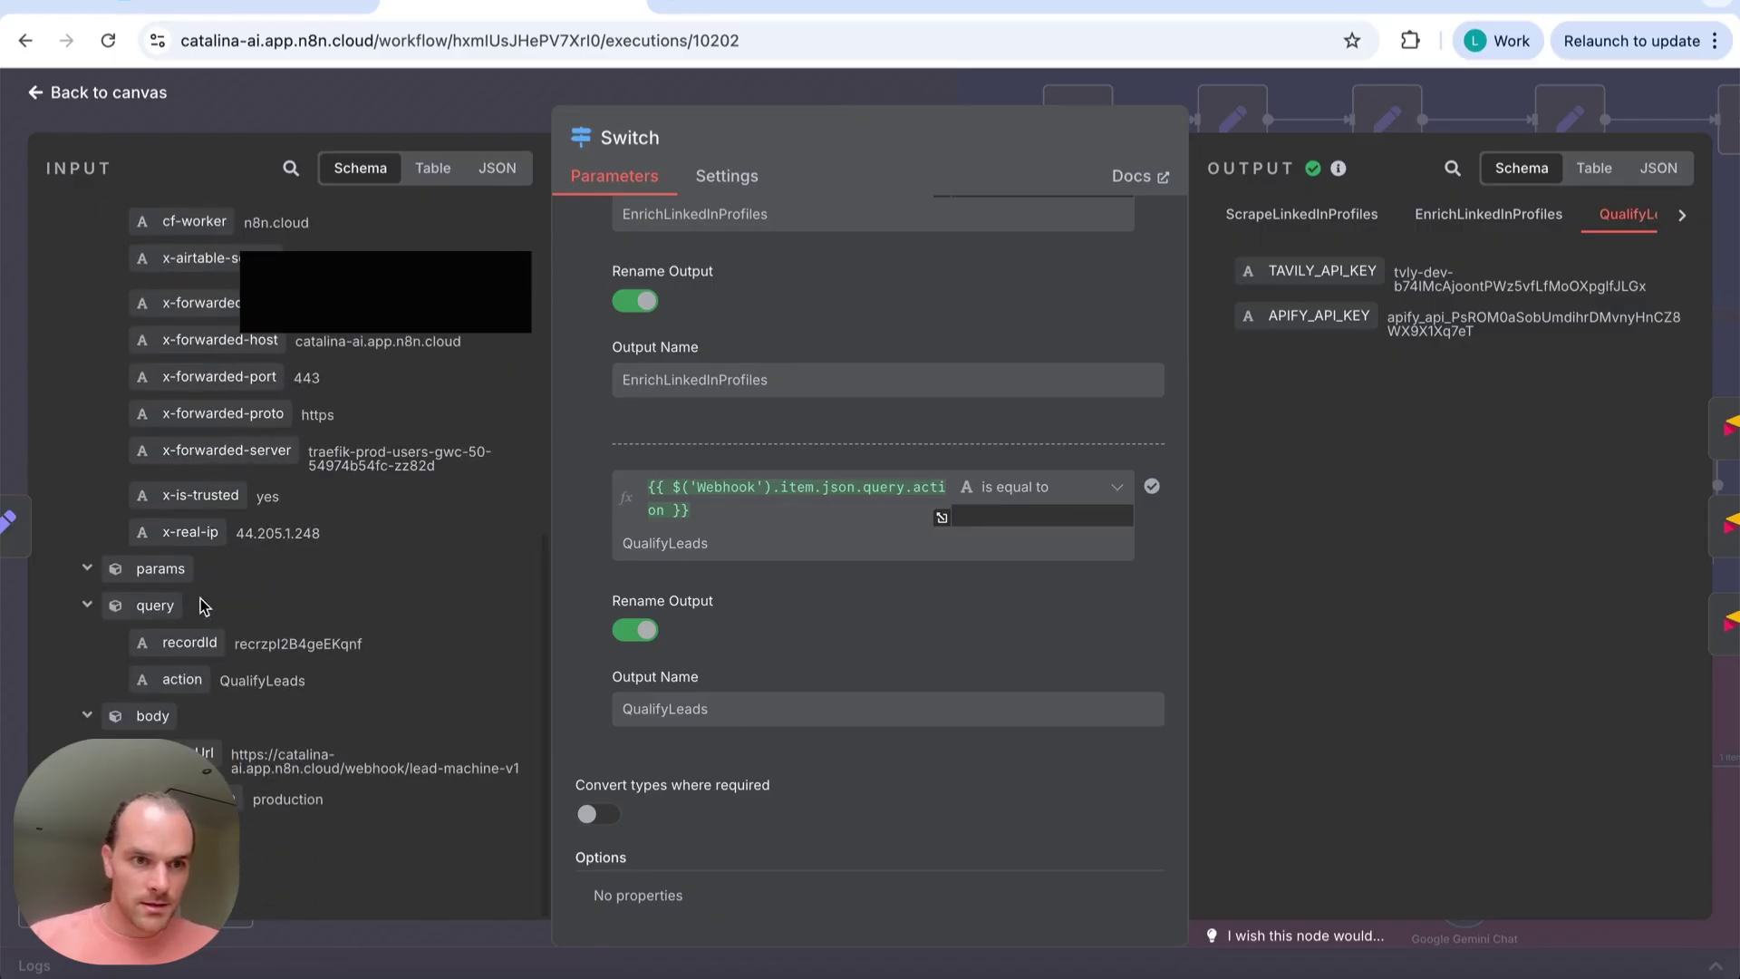
pyautogui.moveTo(262, 680); pyautogui.dragTo(629, 616)
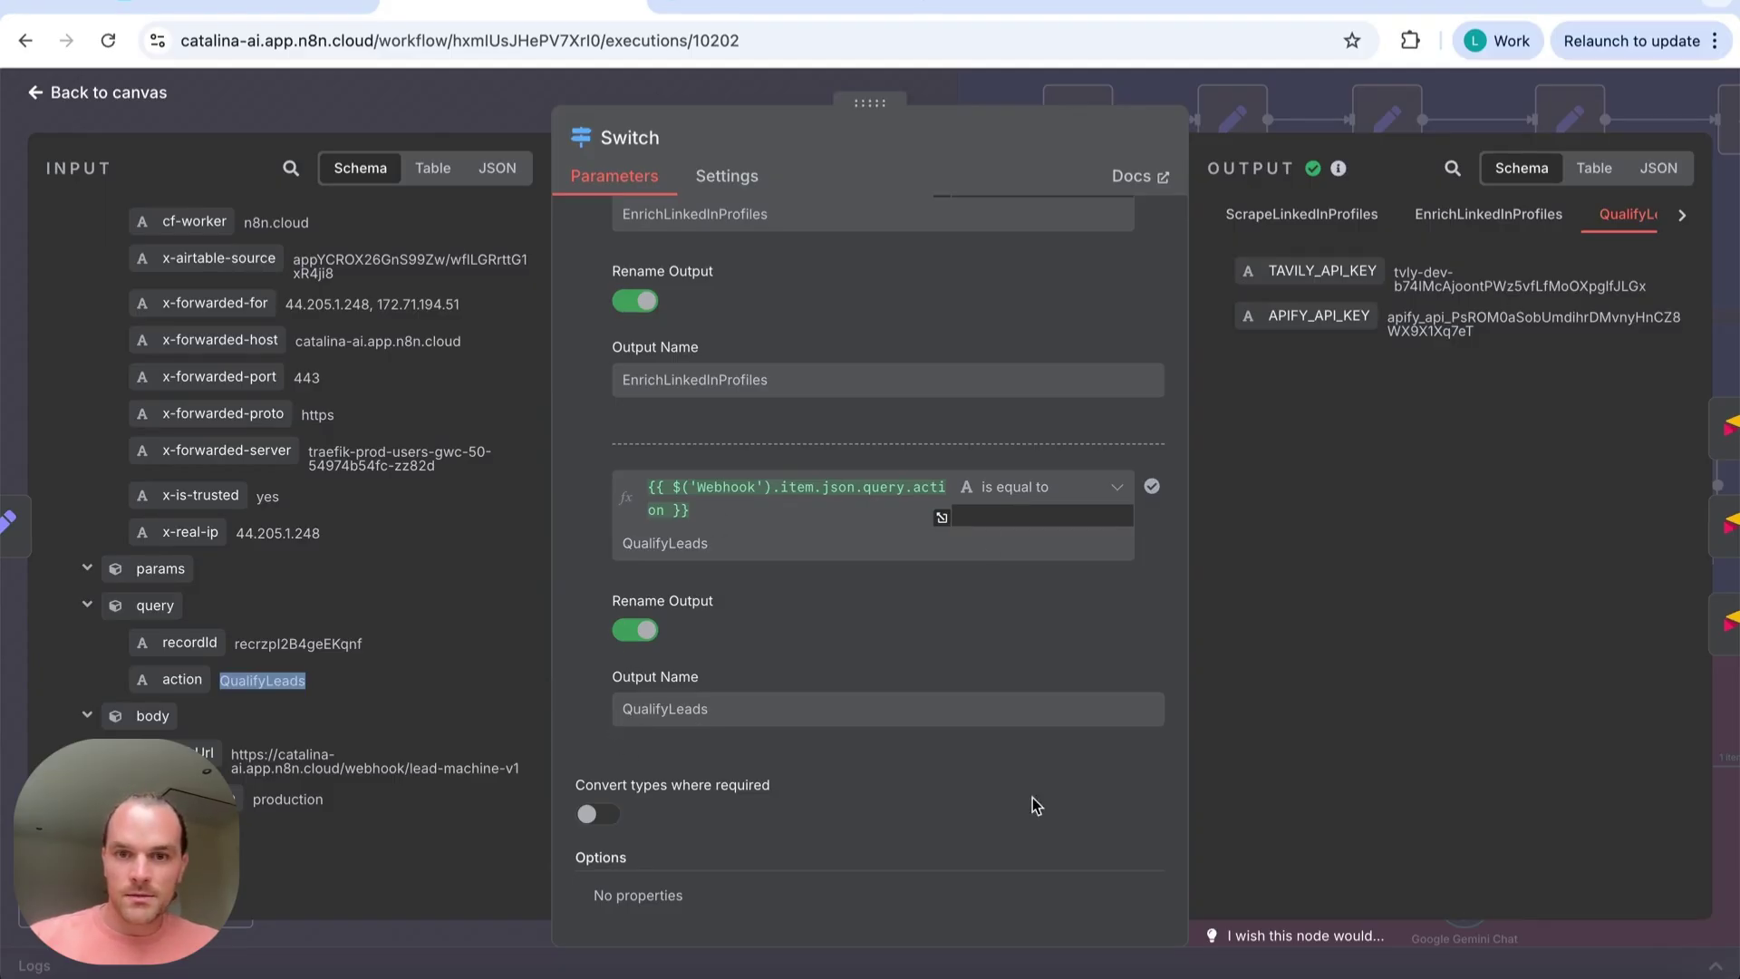
pyautogui.click(756, 108)
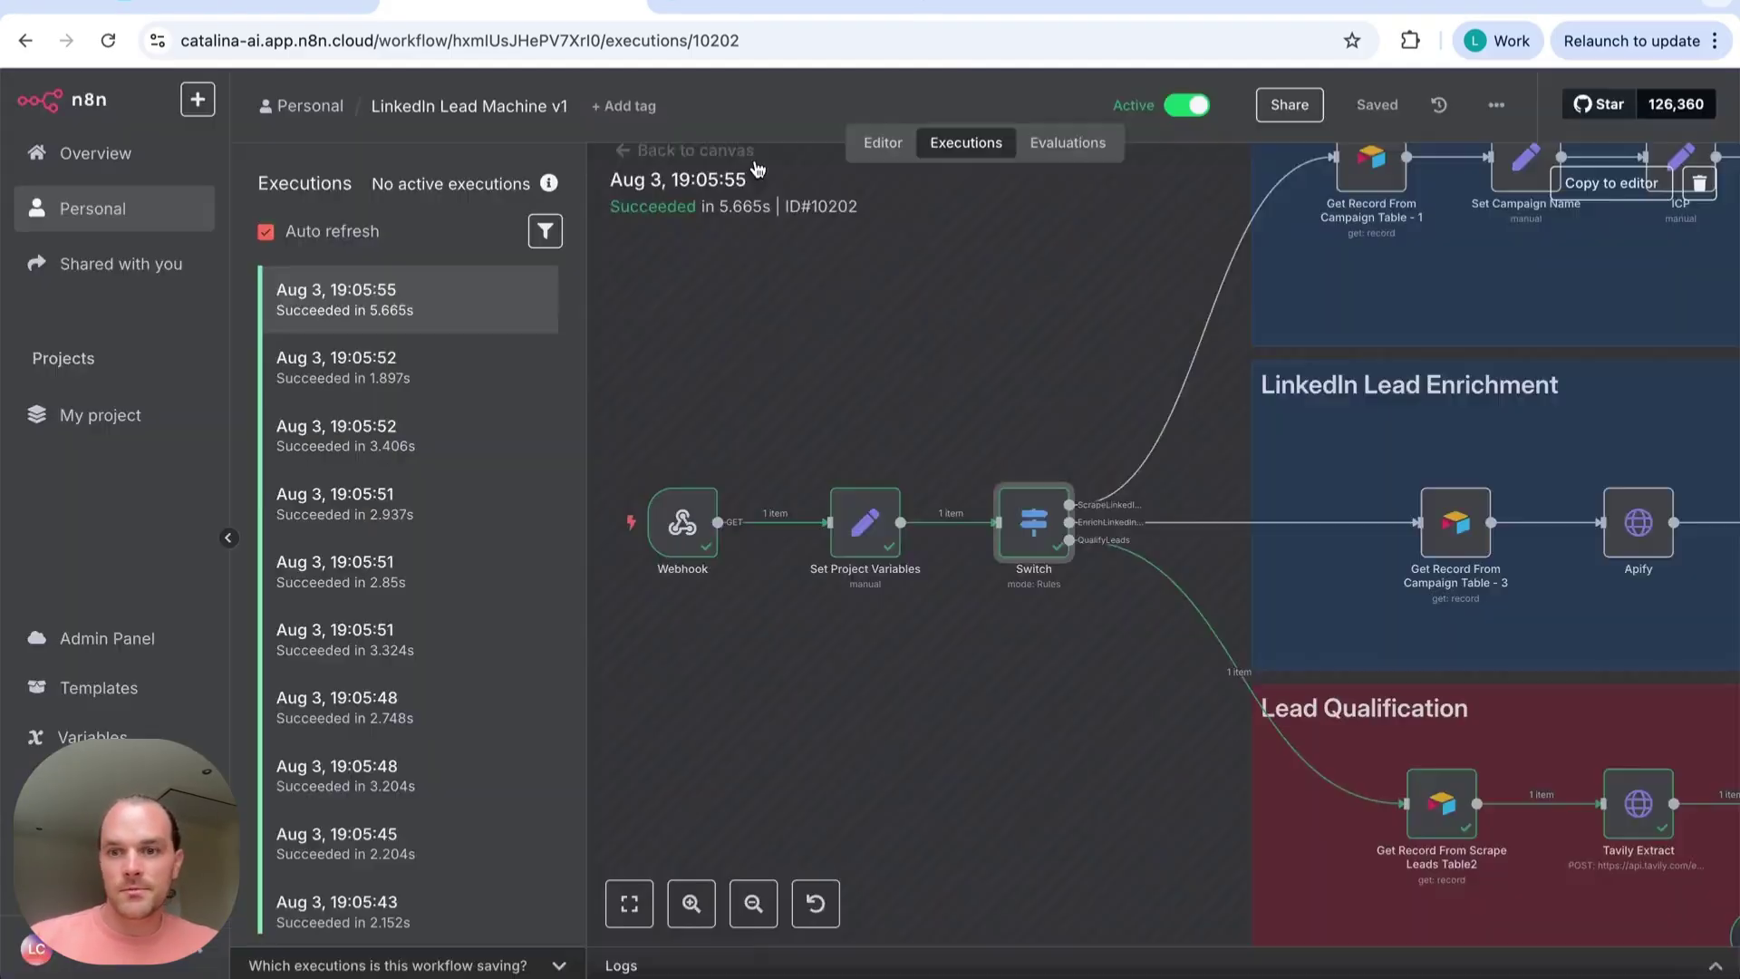
# Review the branches leaving the Switch and inspect the parameters of the Get Record From Campaign Table - 1 node
pyautogui.hscroll(3, 957, 635)
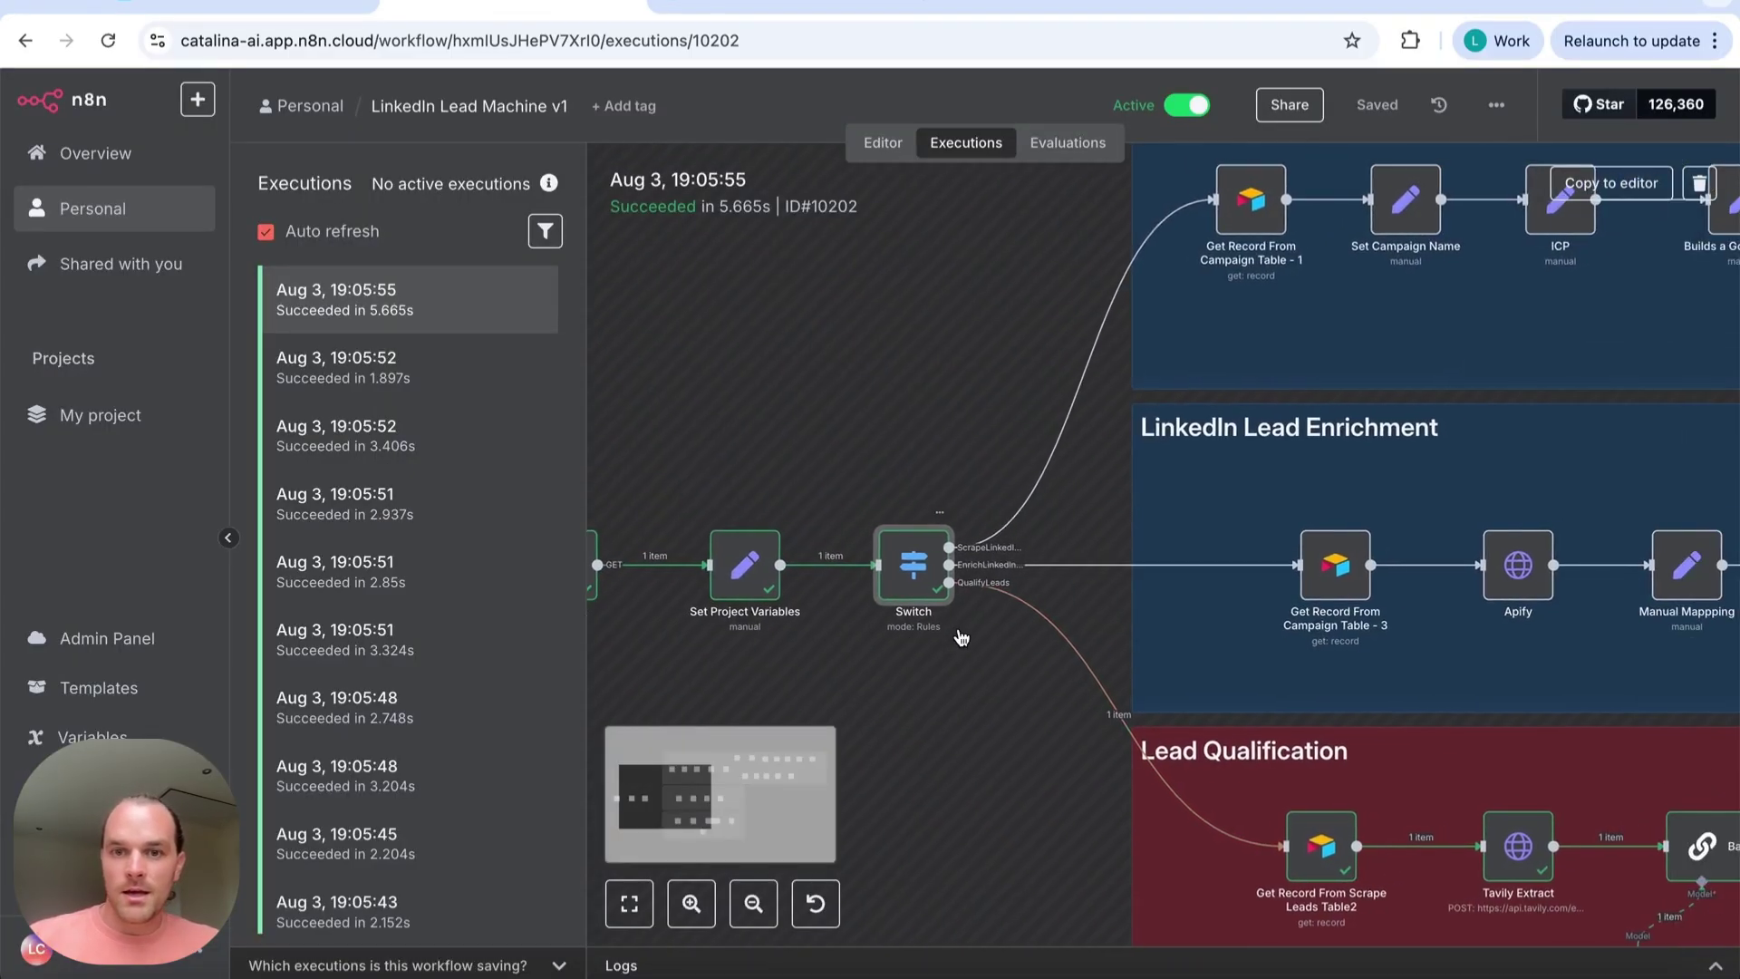
pyautogui.scroll(-2, 957, 640)
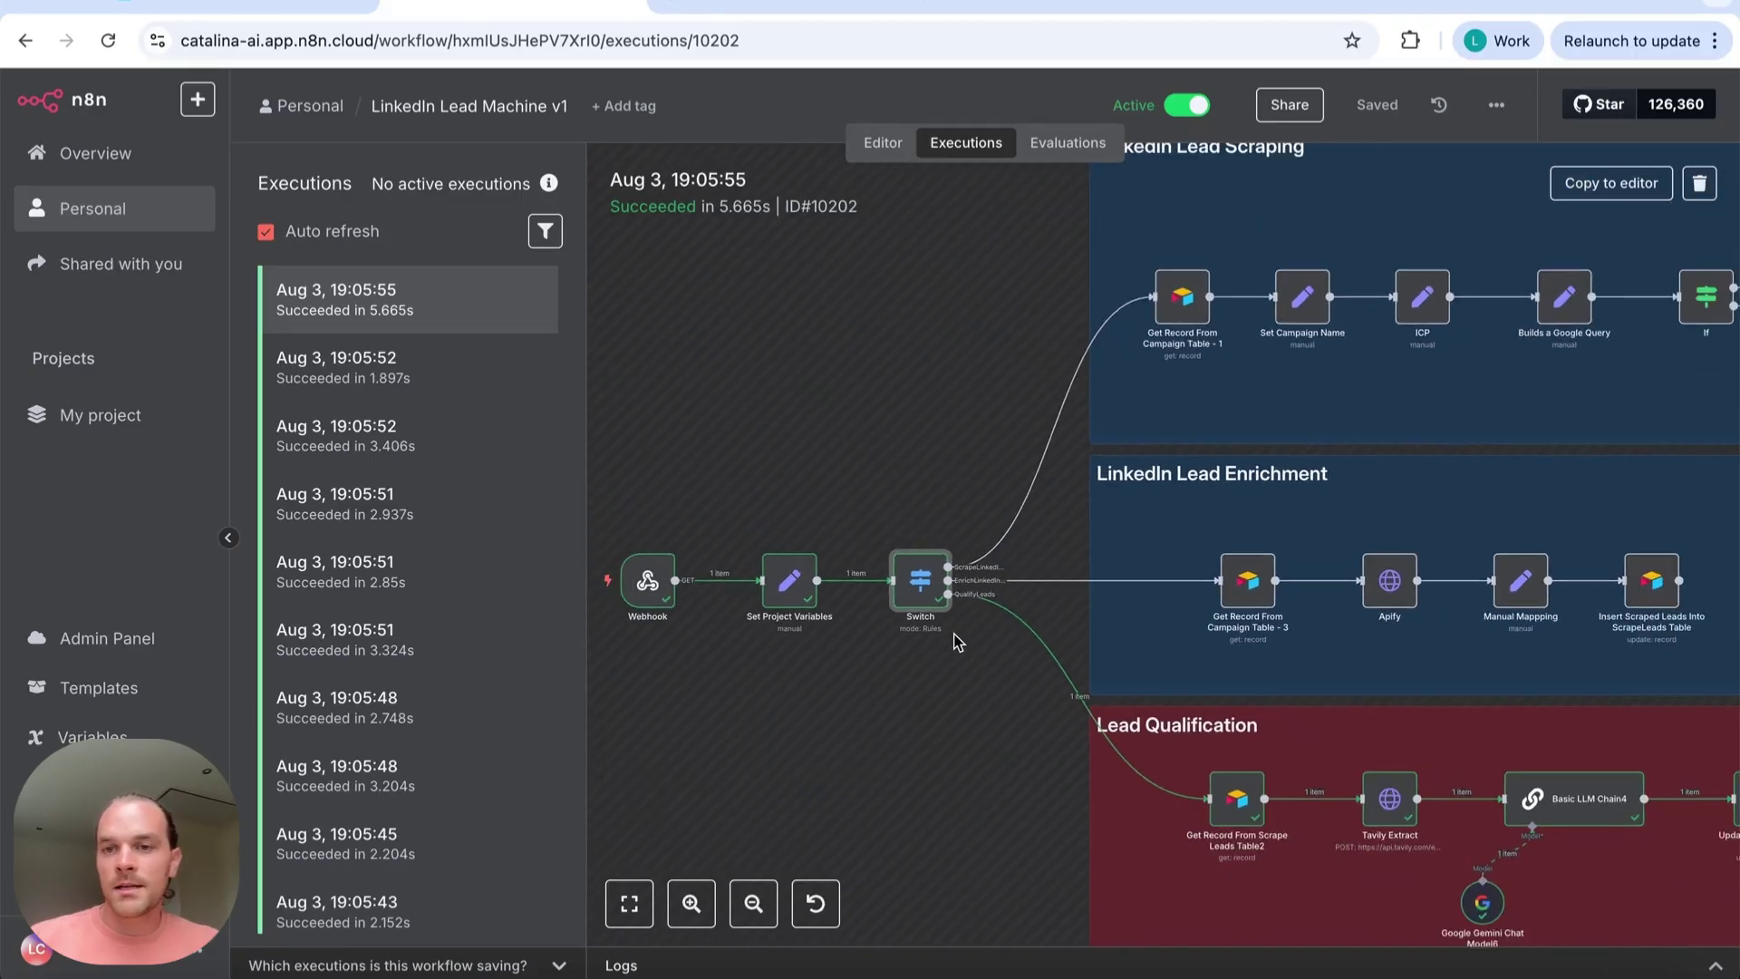
pyautogui.hscroll(2, 957, 639)
pyautogui.hscroll(5, 957, 640)
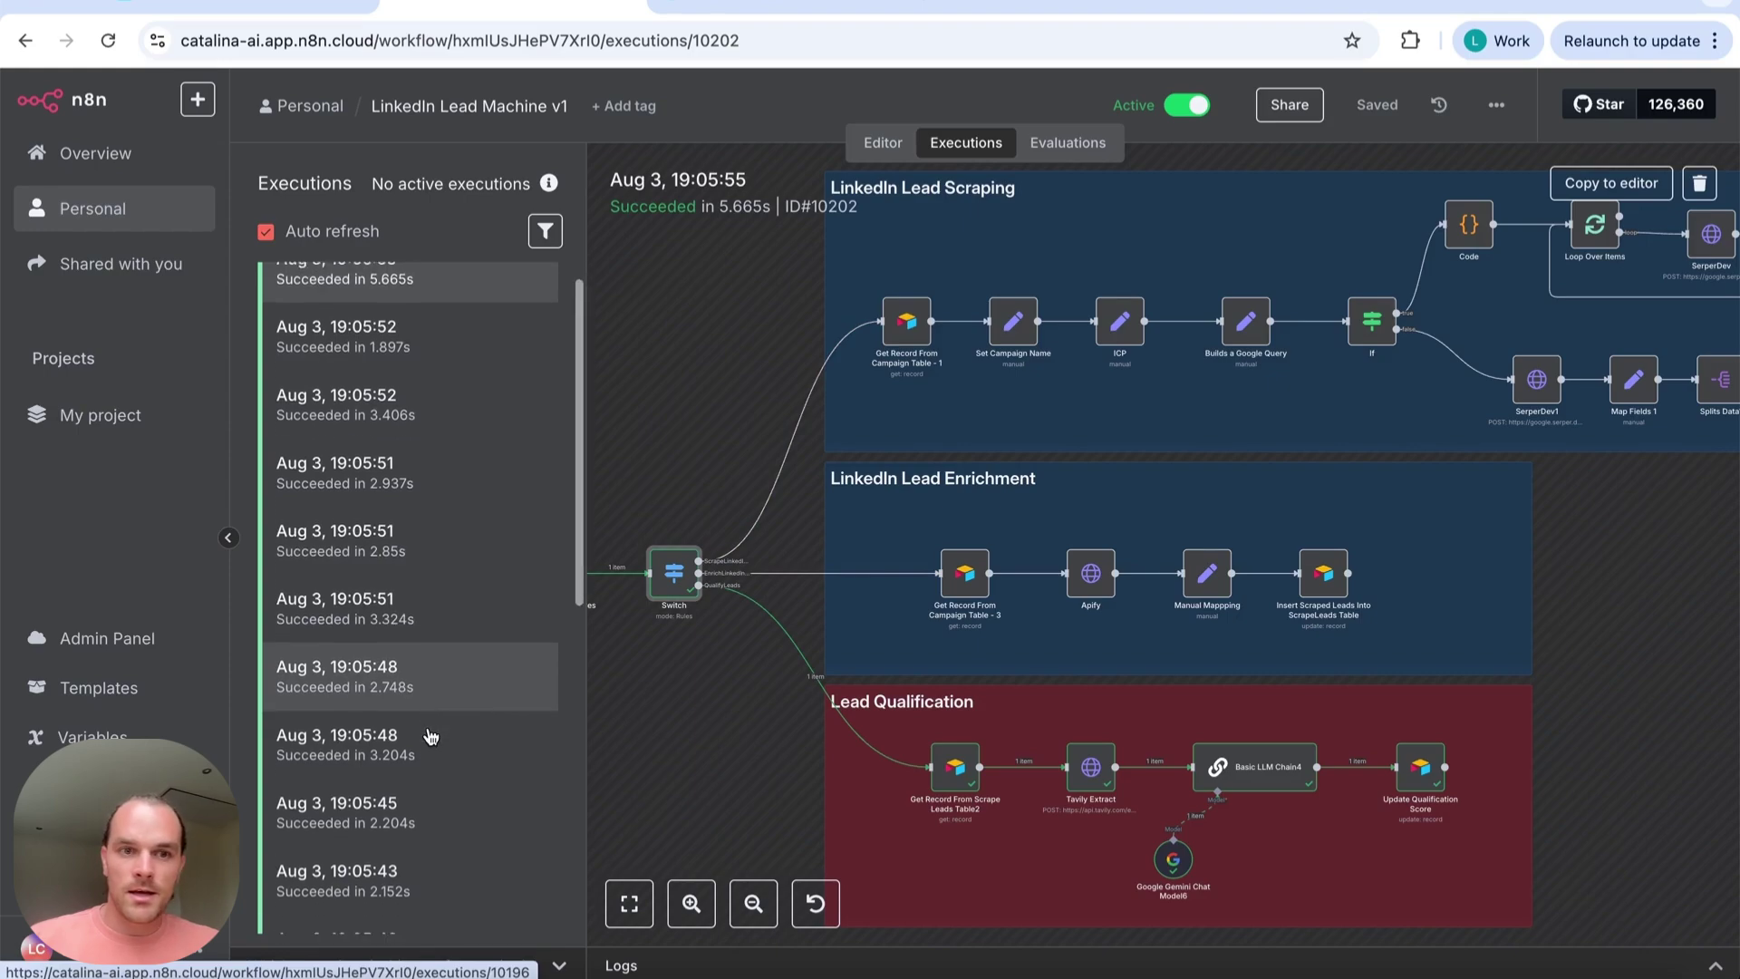
pyautogui.hscroll(2, 925, 434)
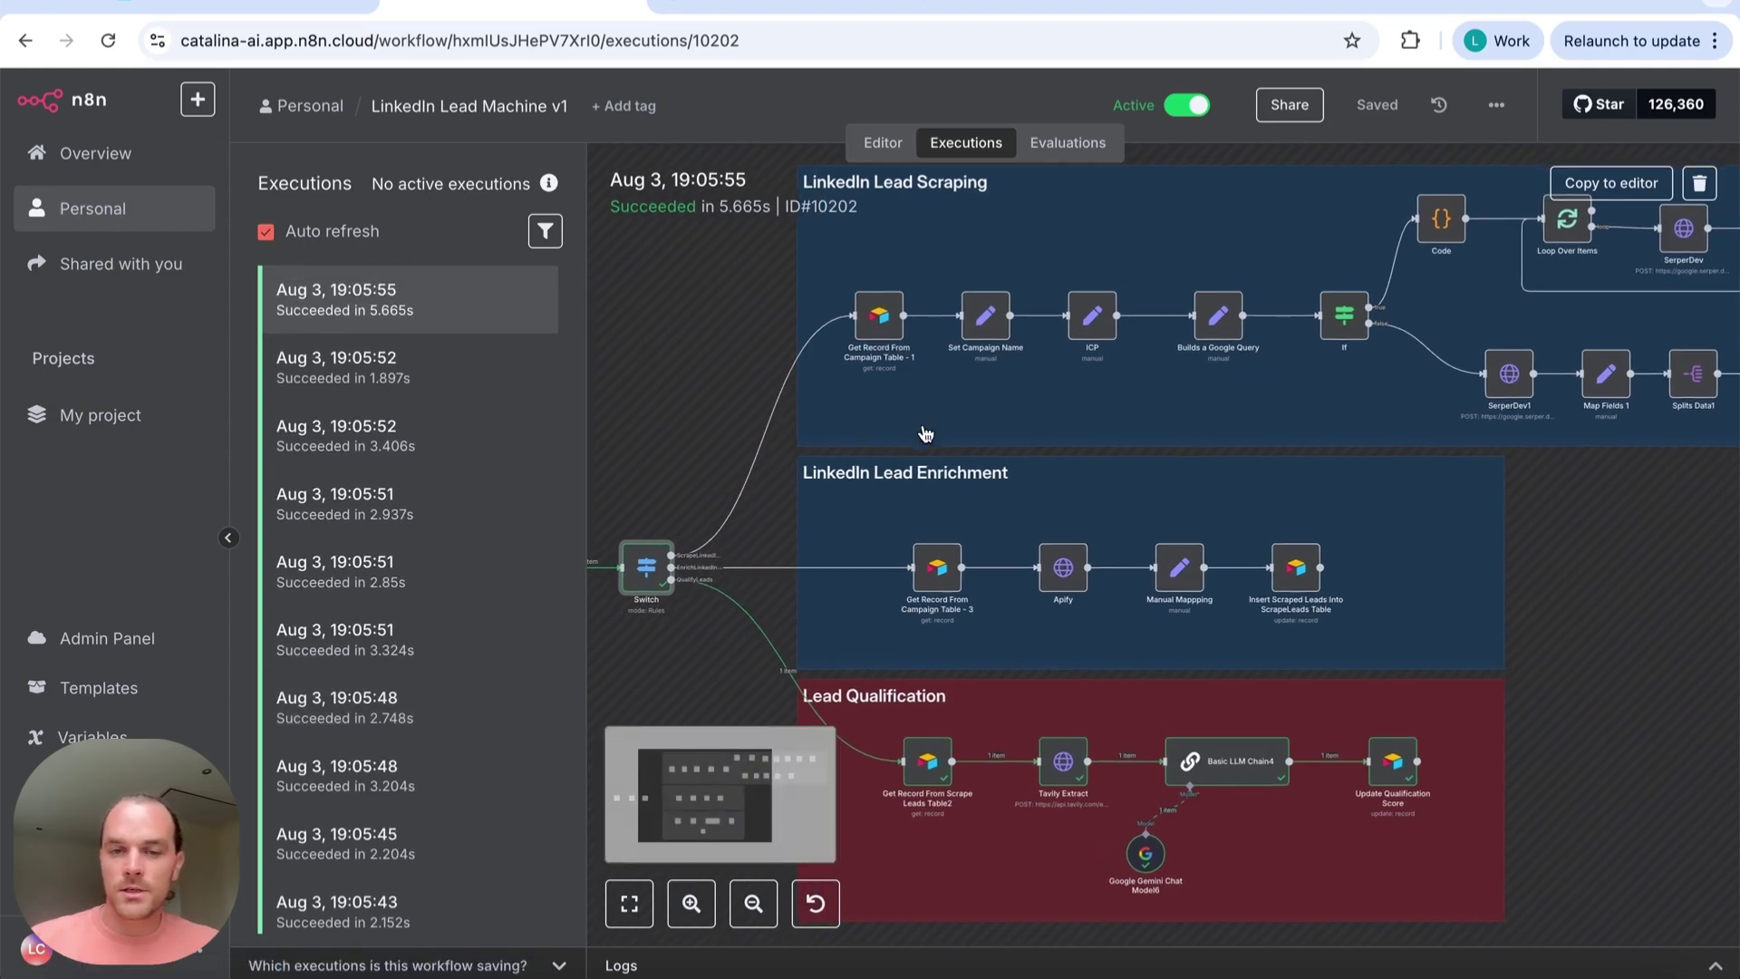
pyautogui.doubleClick(883, 314)
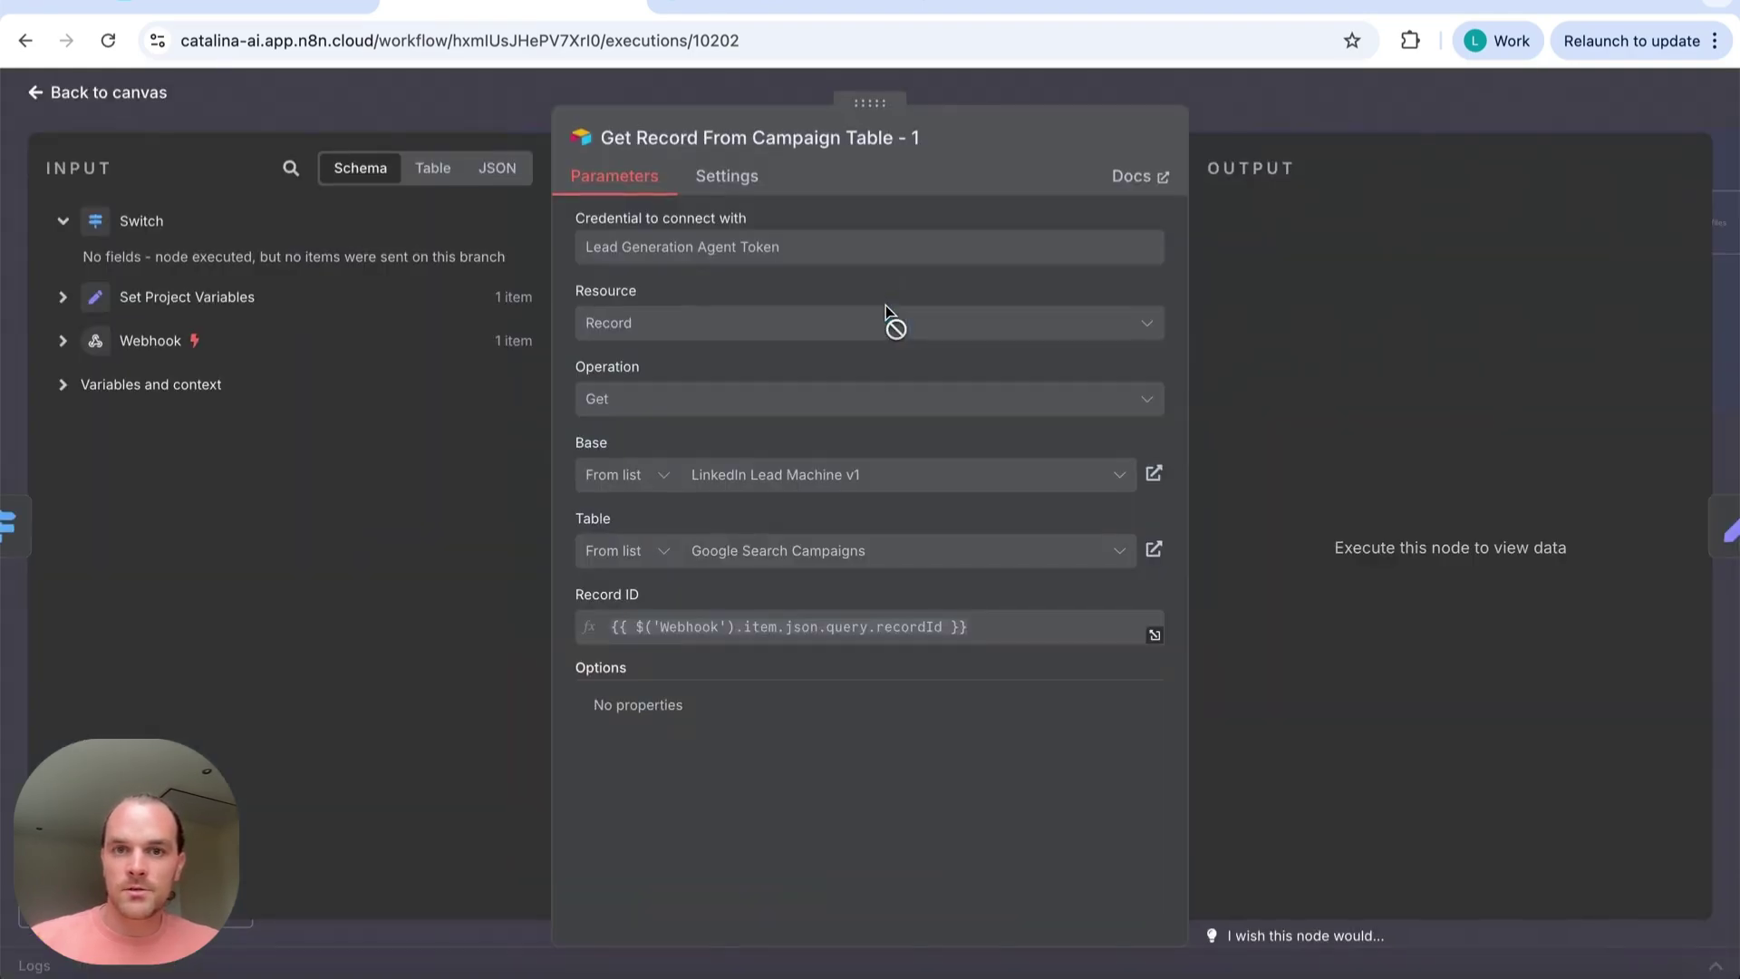
pyautogui.click(534, 118)
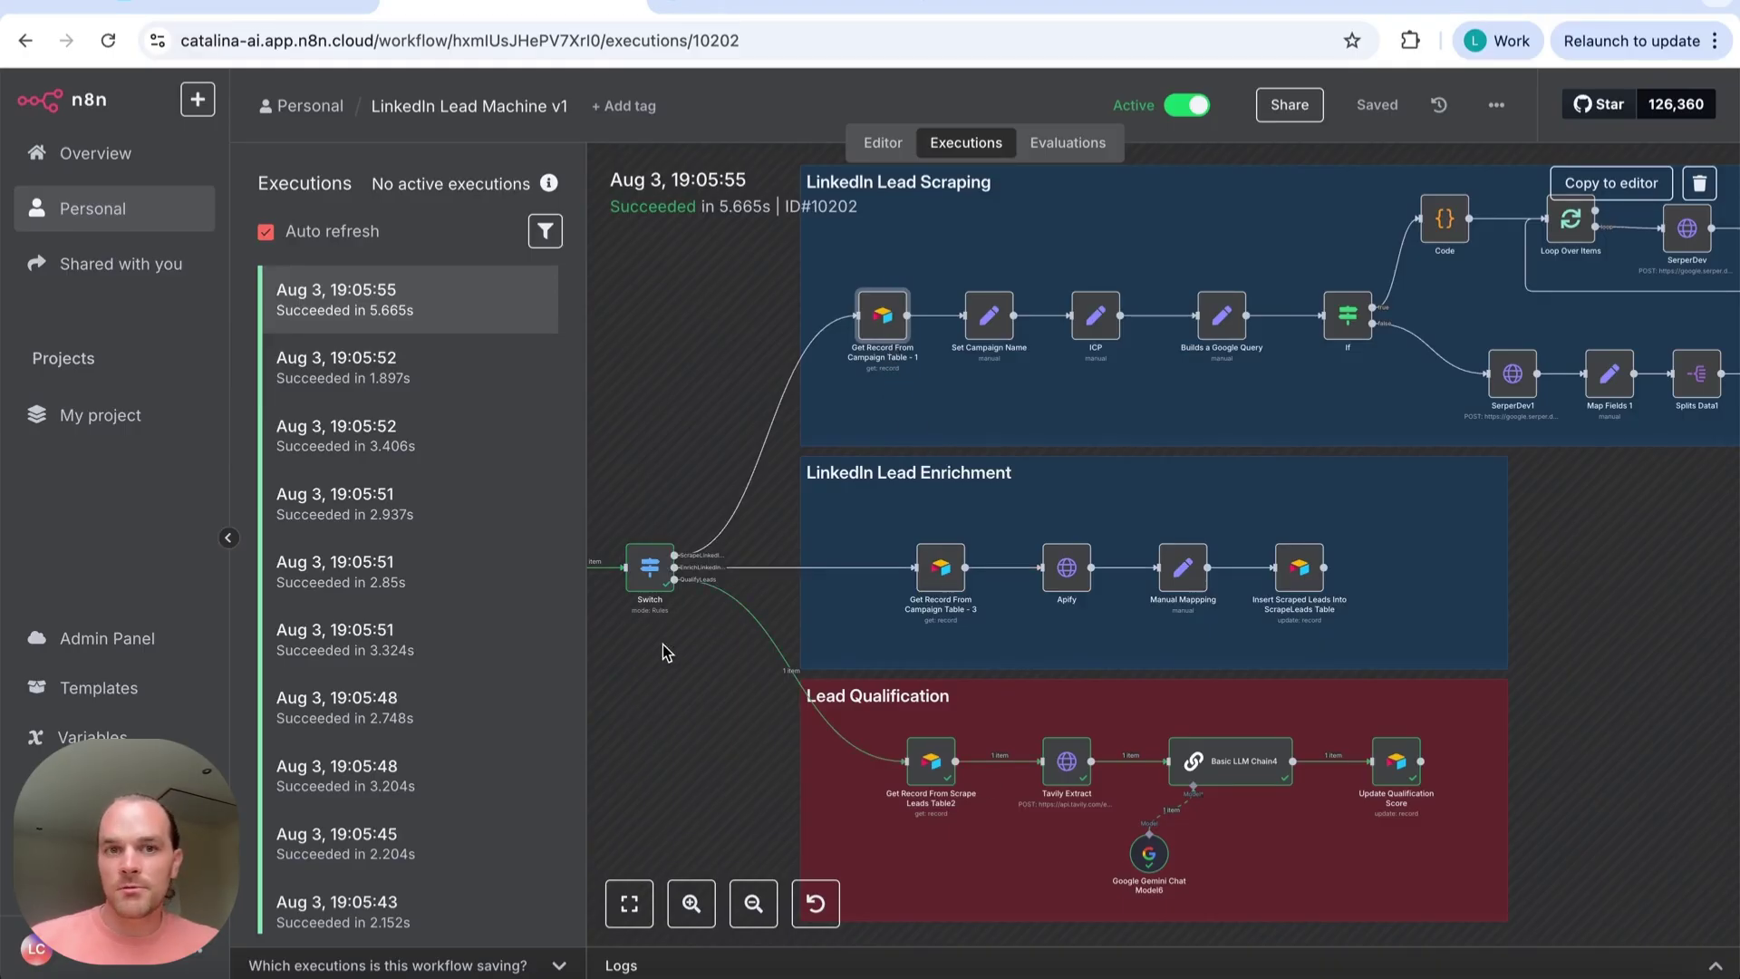
pyautogui.hscroll(-2, 662, 634)
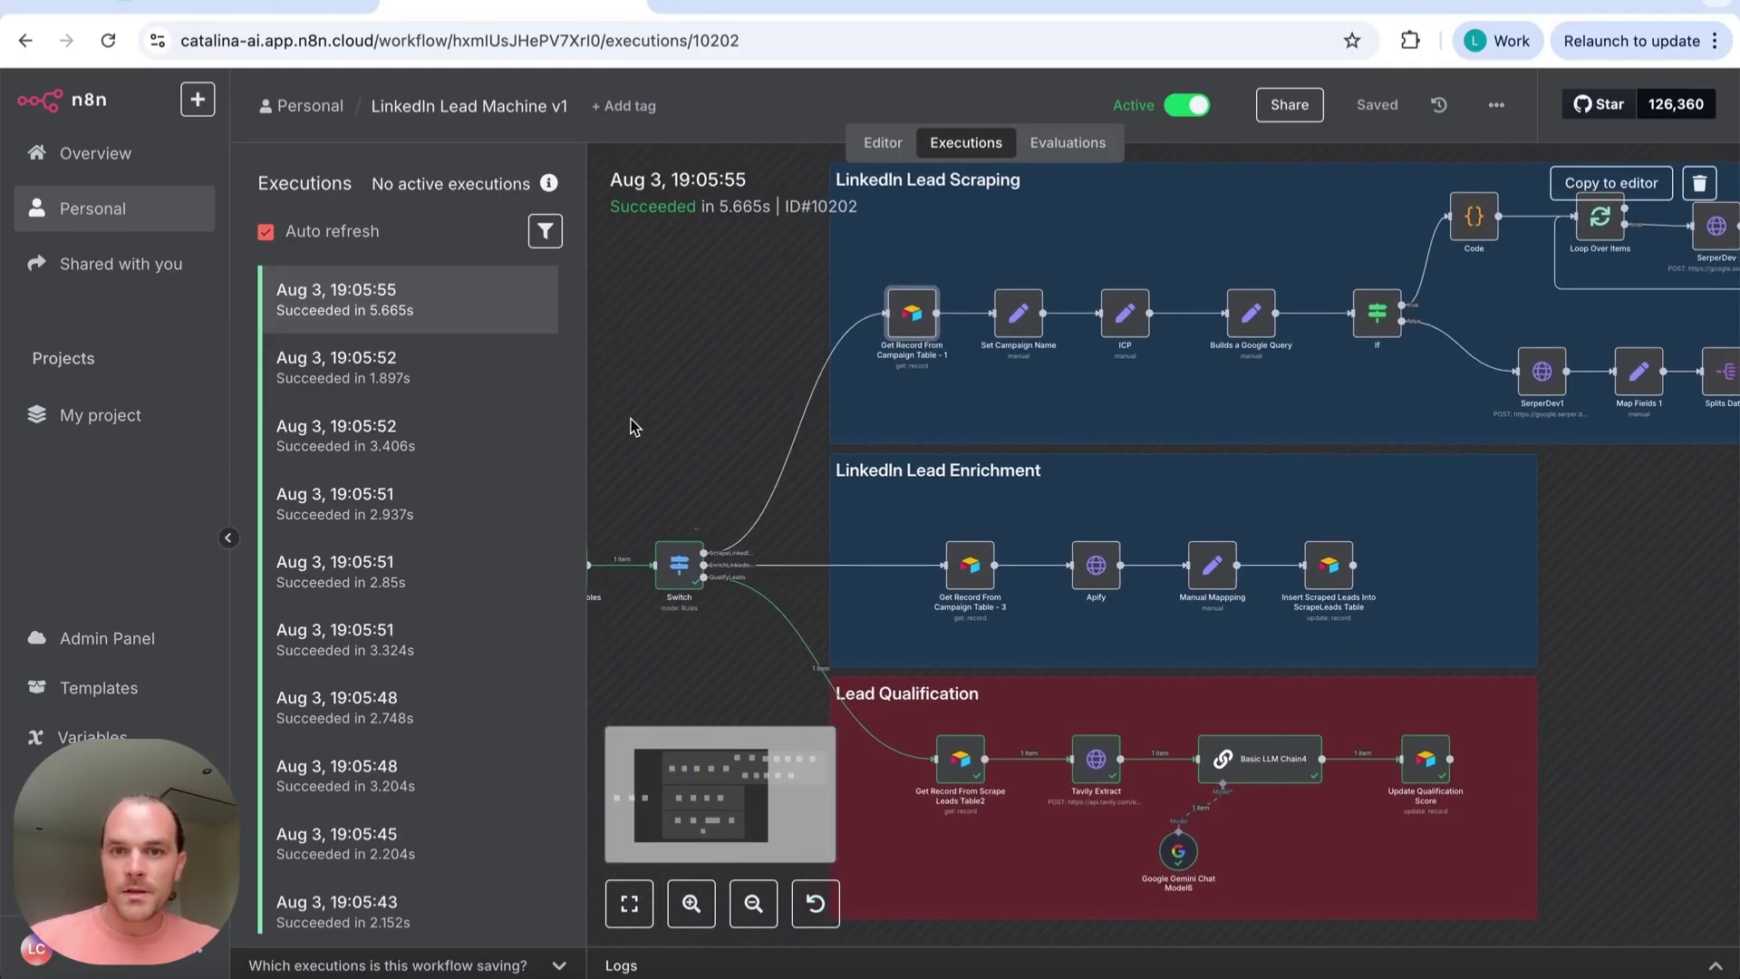
pyautogui.doubleClick(912, 314)
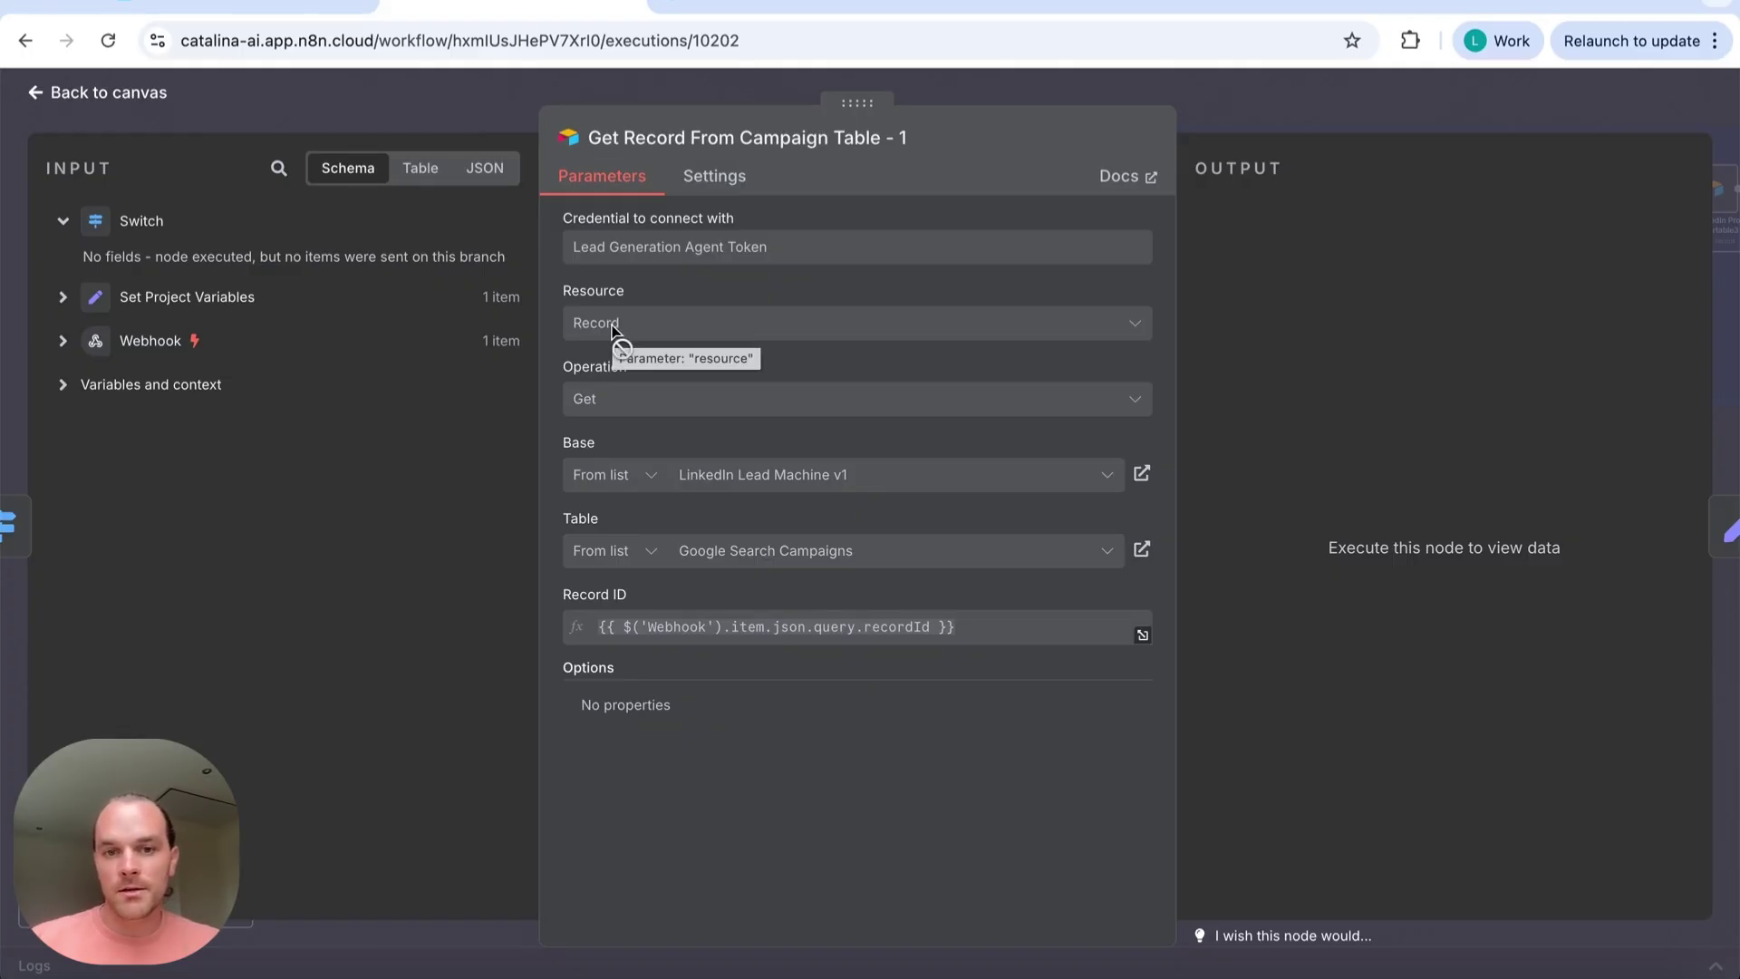
pyautogui.click(431, 96)
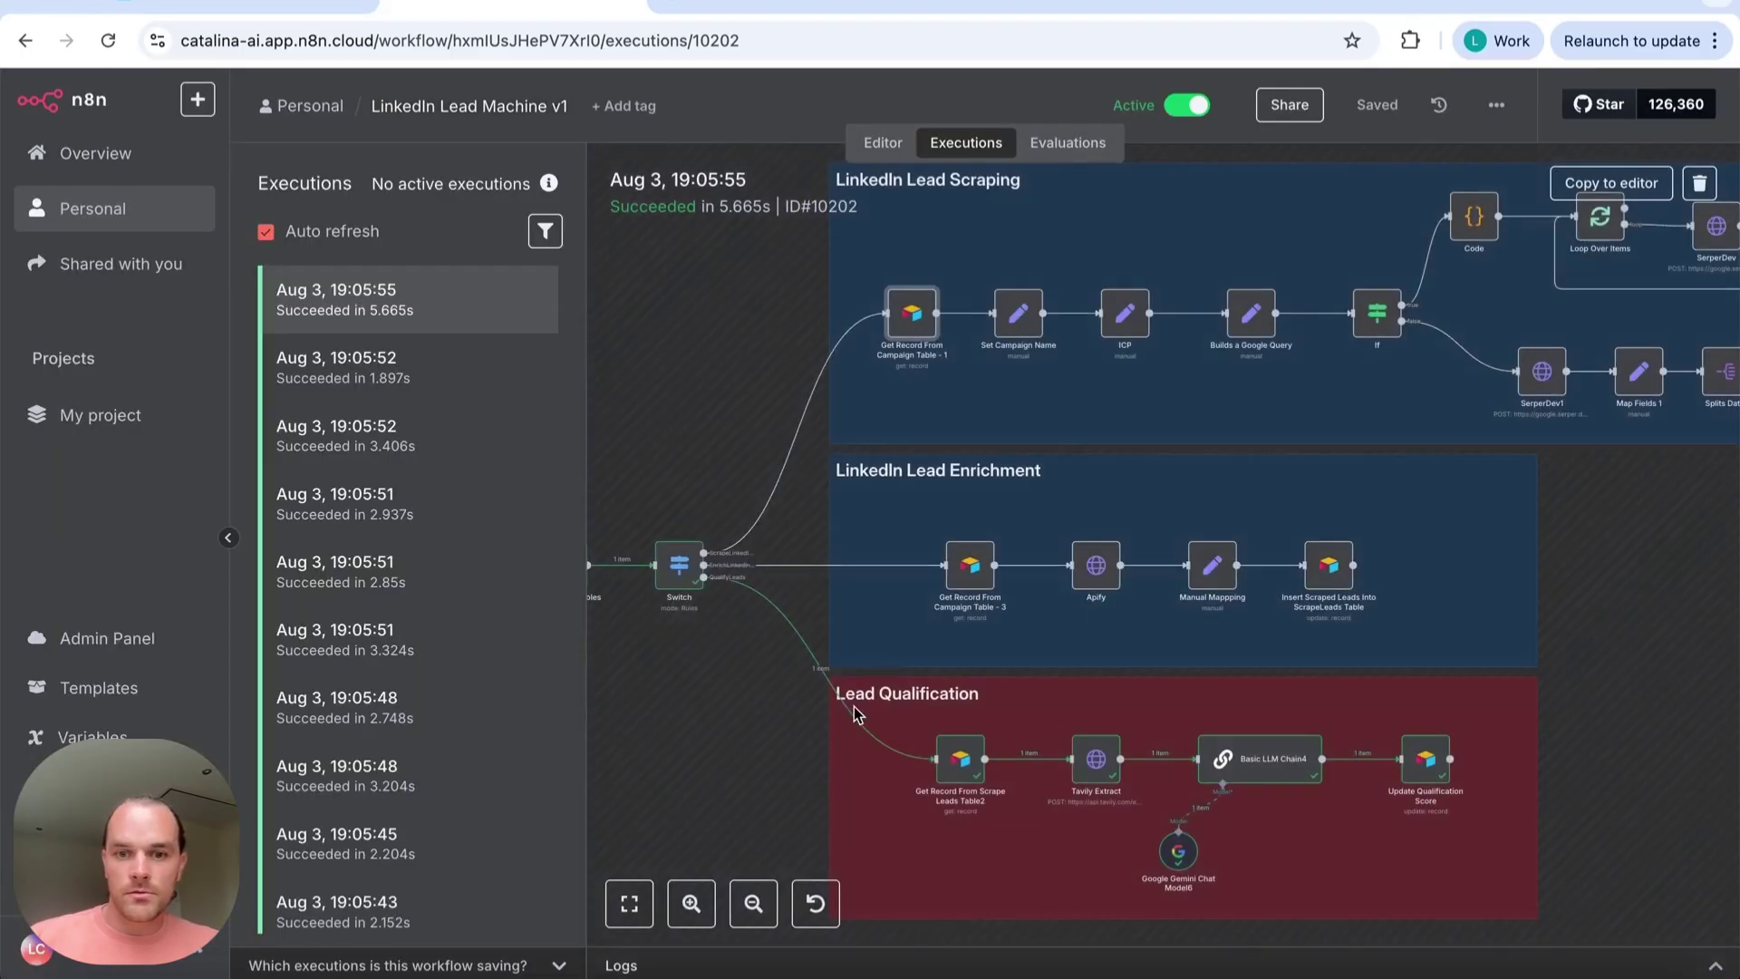
# Inspect the Record ID expression and output fields of the Get Record From Scrape Leads Table2 node in Lead Qualification
pyautogui.doubleClick(951, 757)
pyautogui.click(1026, 625)
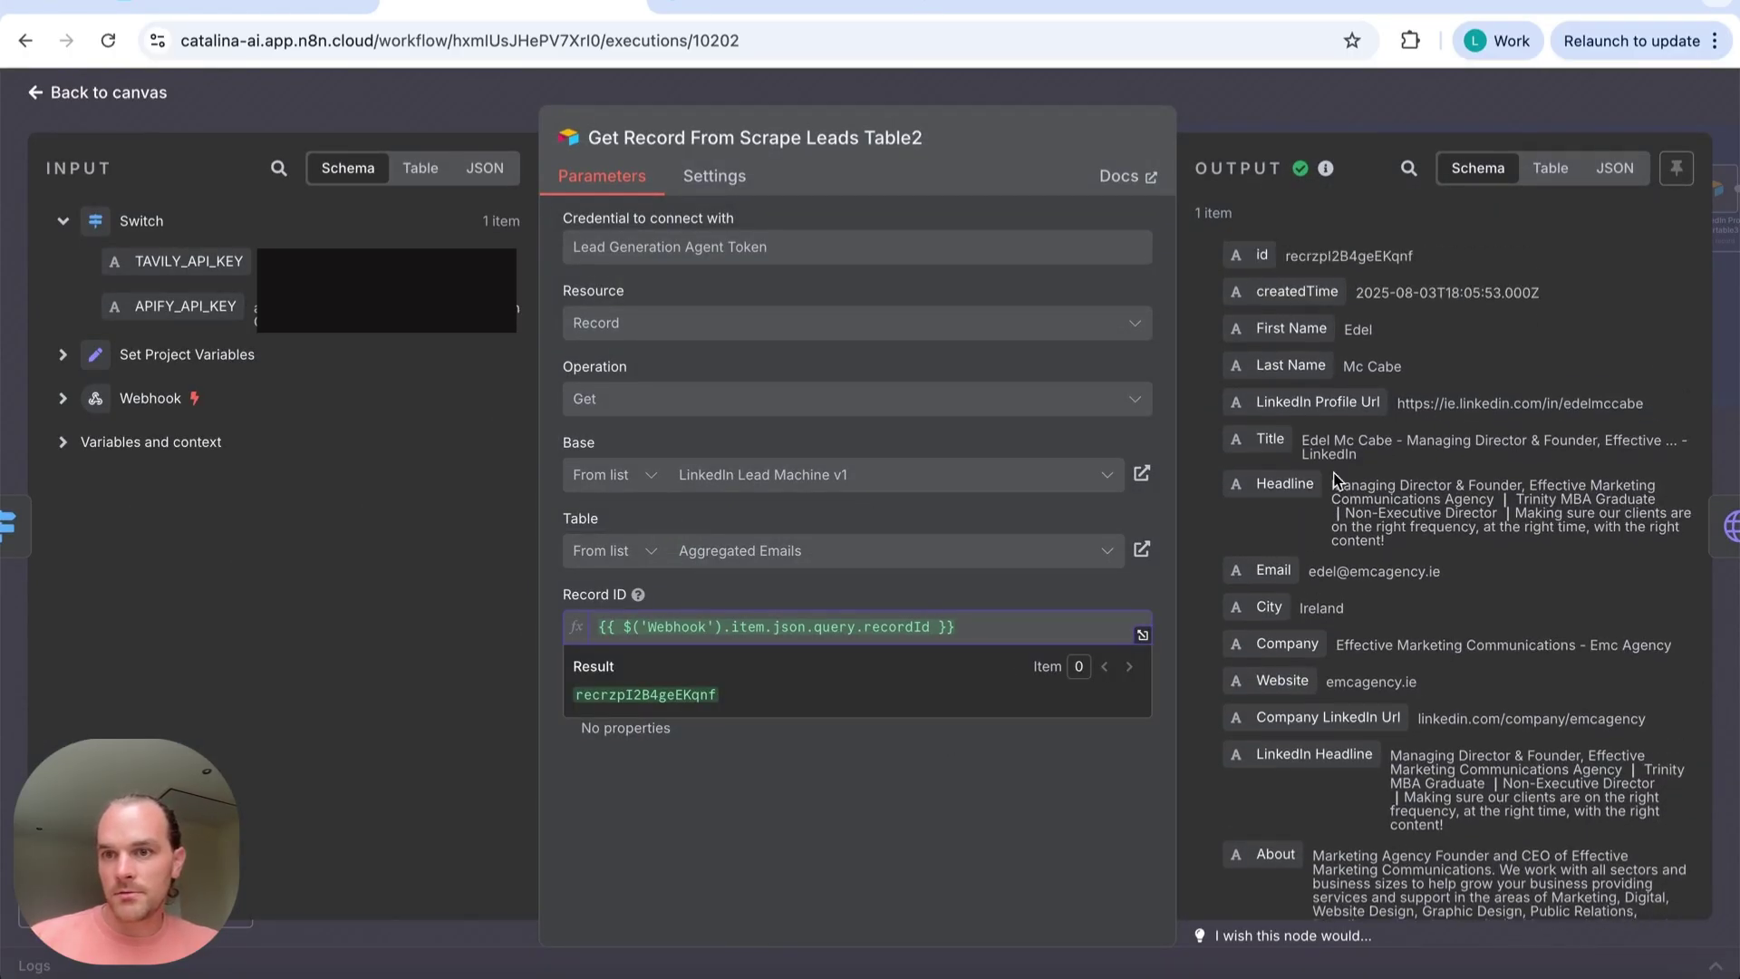
pyautogui.scroll(-5, 1316, 675)
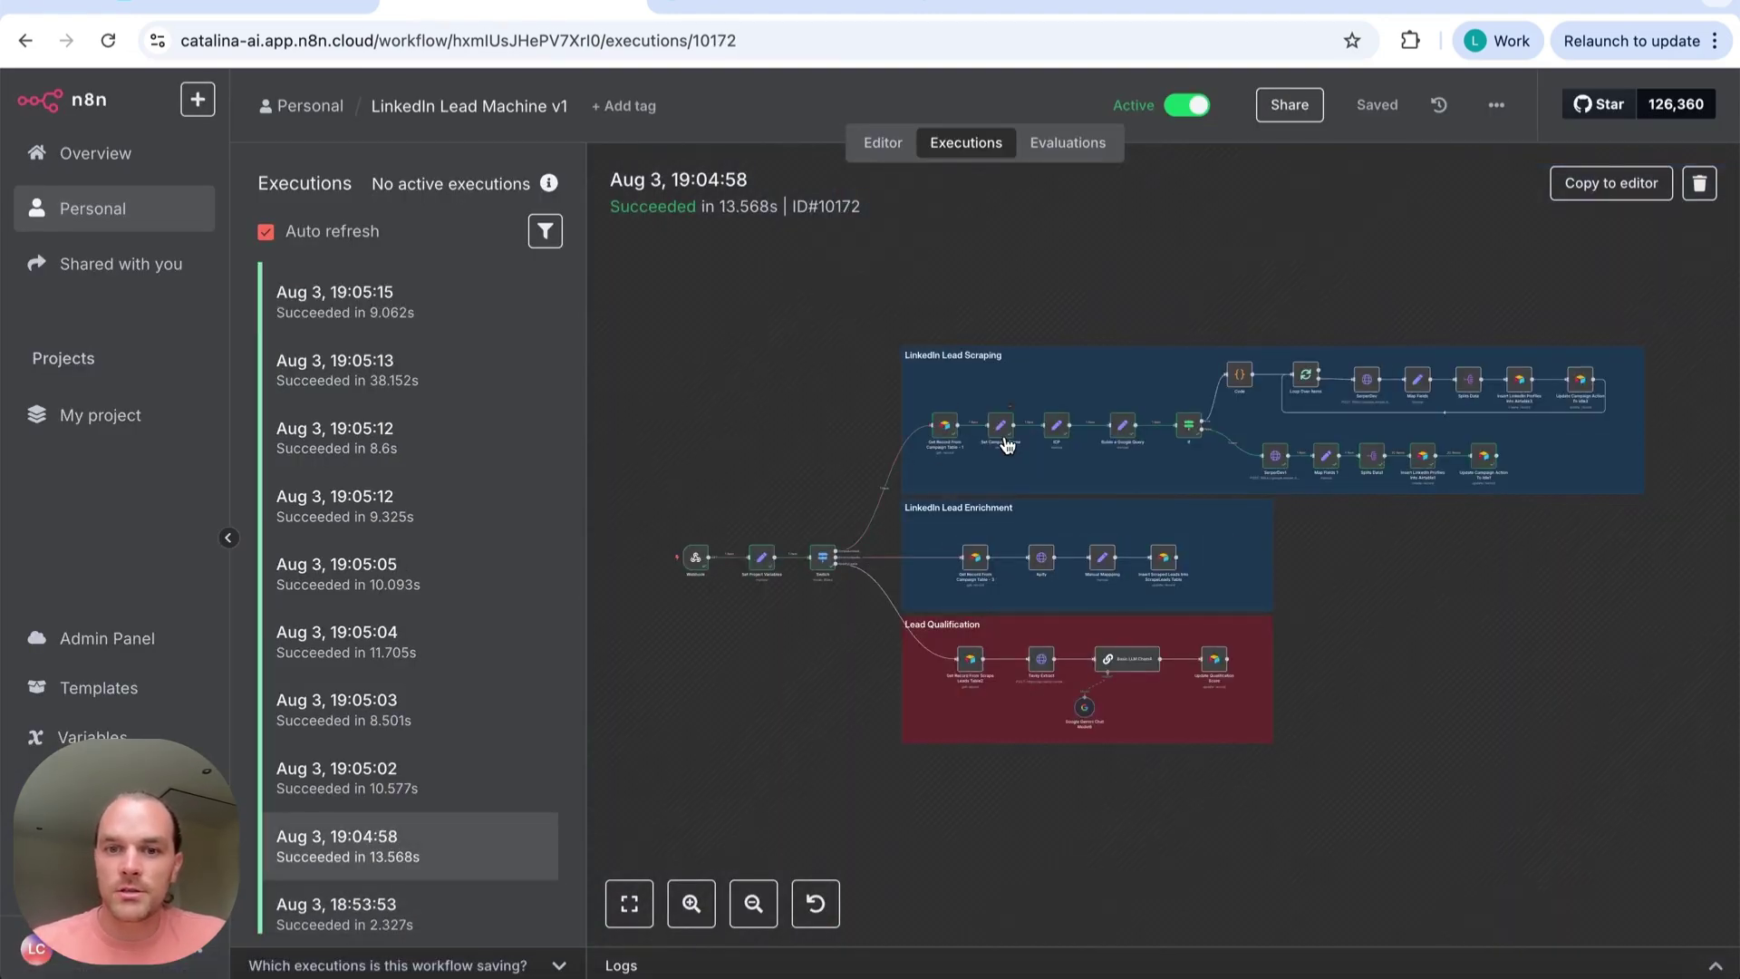
# Open the Aug 3, 19:04:58 execution, view its LinkedIn Lead Scraping path, and copy its data to the editor
pyautogui.keyDown('ctrl'); pyautogui.scroll(5, 1006, 444); pyautogui.keyUp('ctrl')
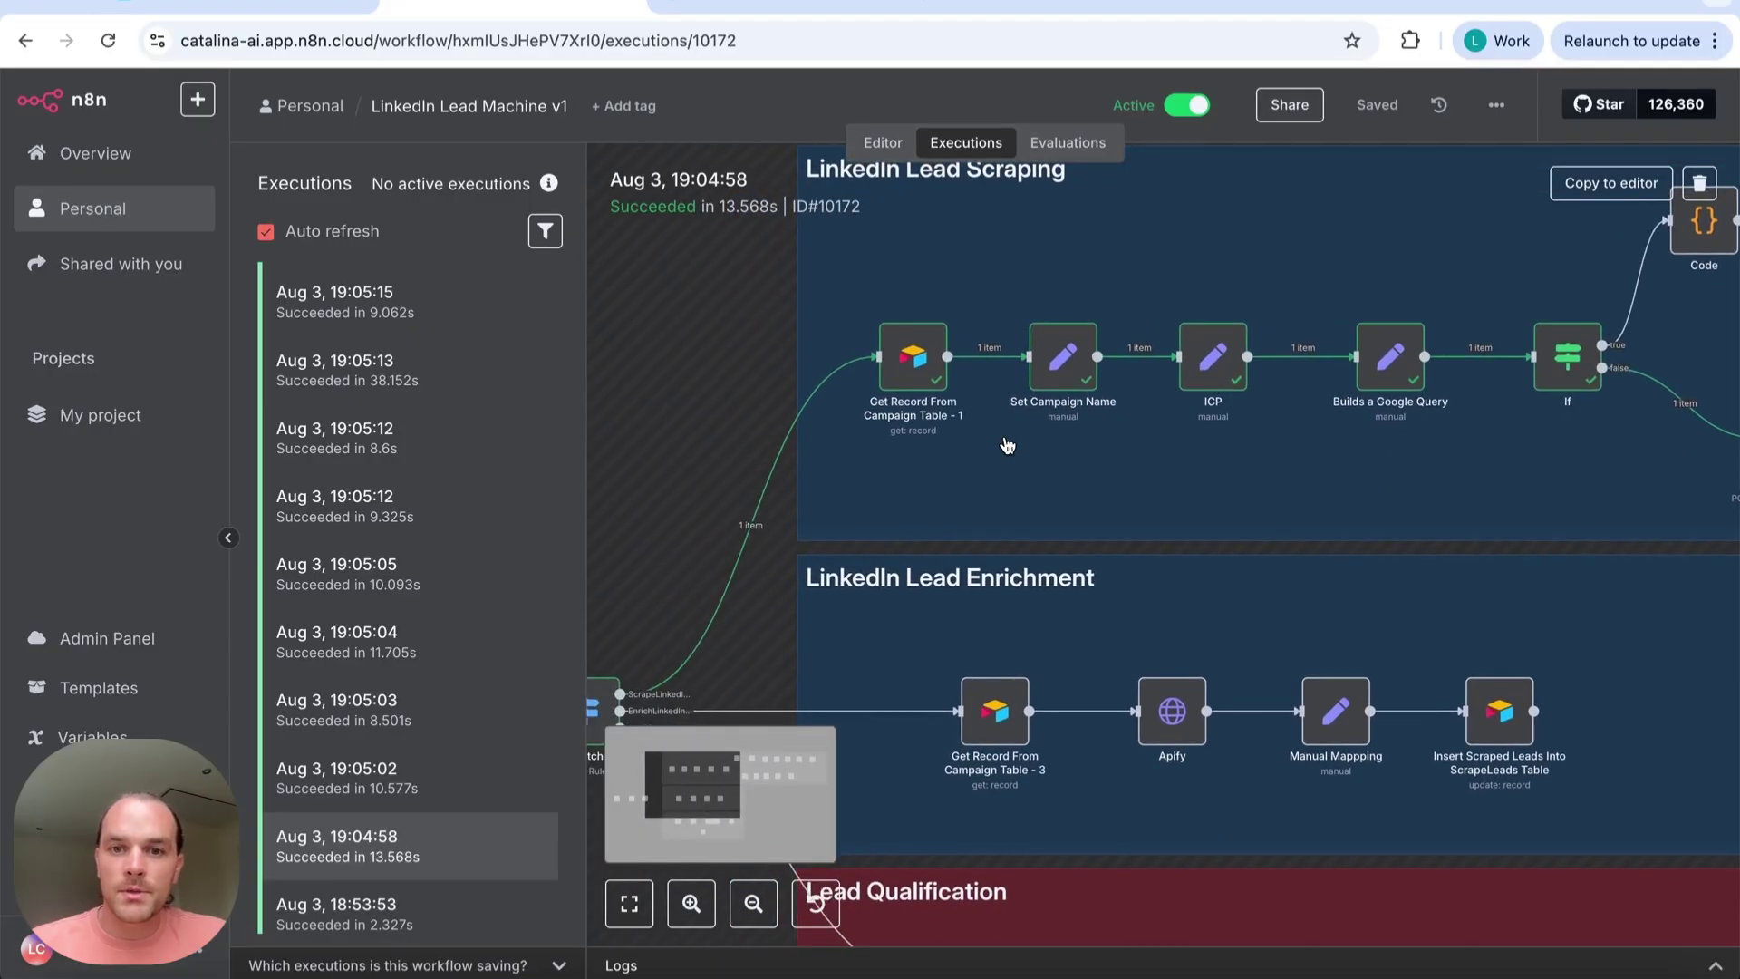
pyautogui.hscroll(-1, 1008, 445)
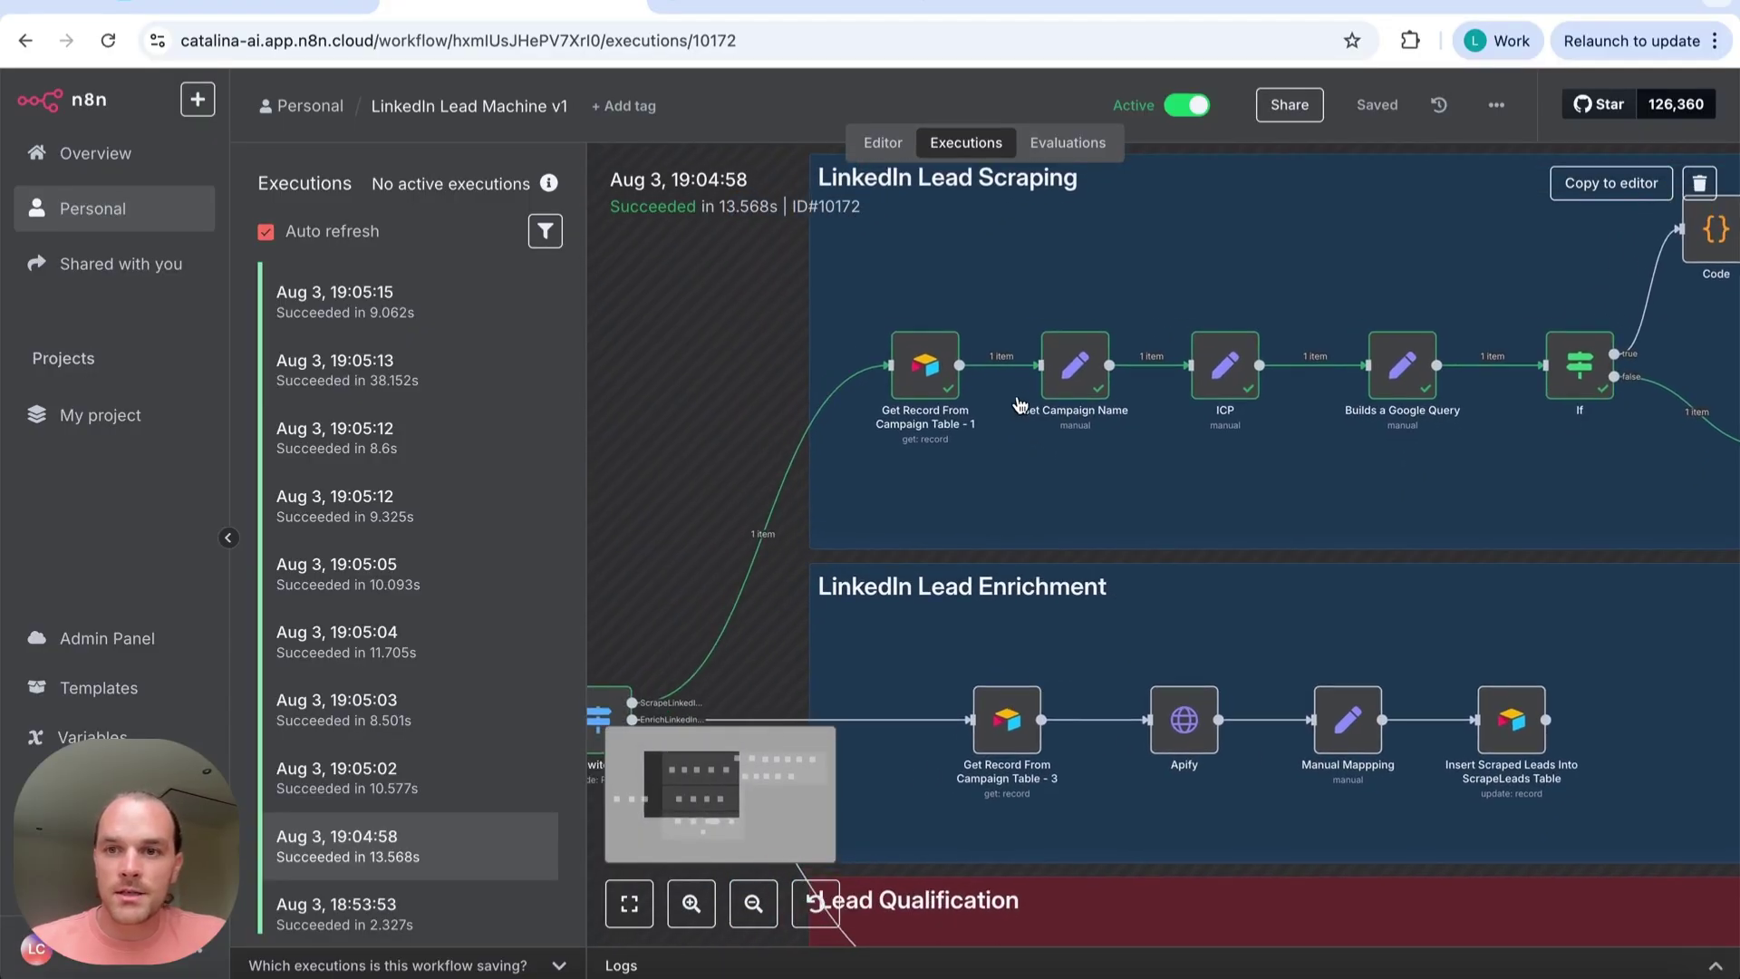
pyautogui.click(1610, 182)
pyautogui.scroll(1, 878, 402)
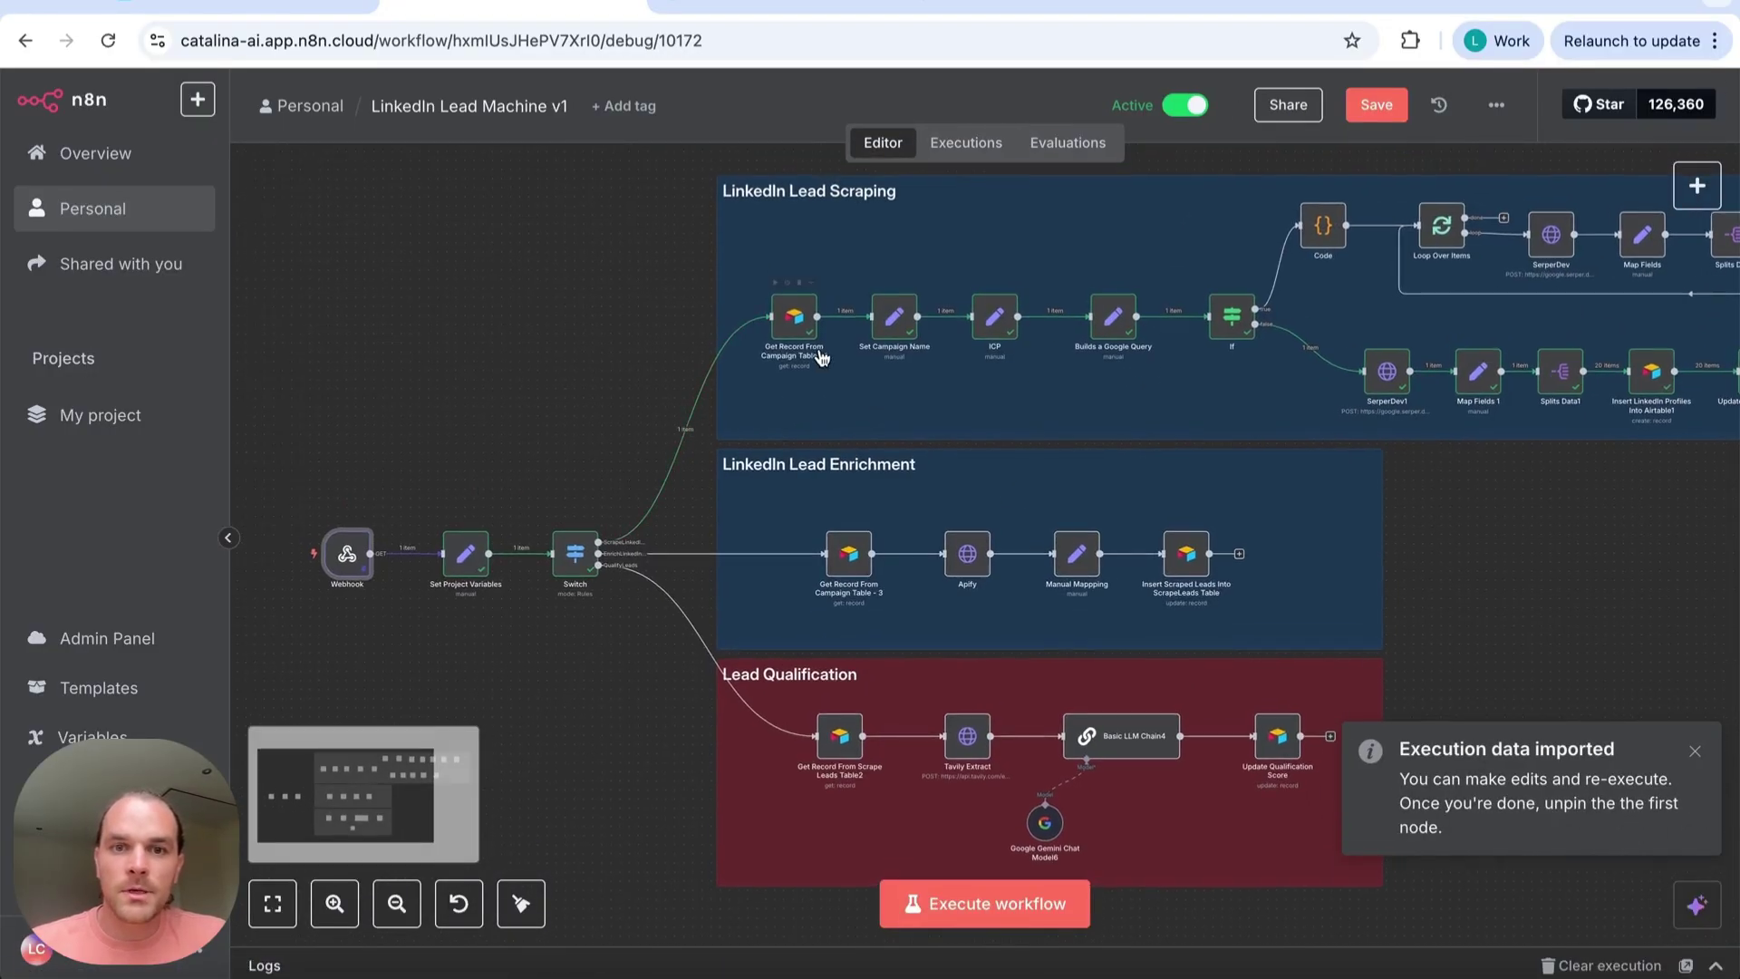
# Open the Builds a Google Query node and examine the site:linkedin.com/in/ prefix and record expressions in its Query field
pyautogui.hscroll(3, 870, 362)
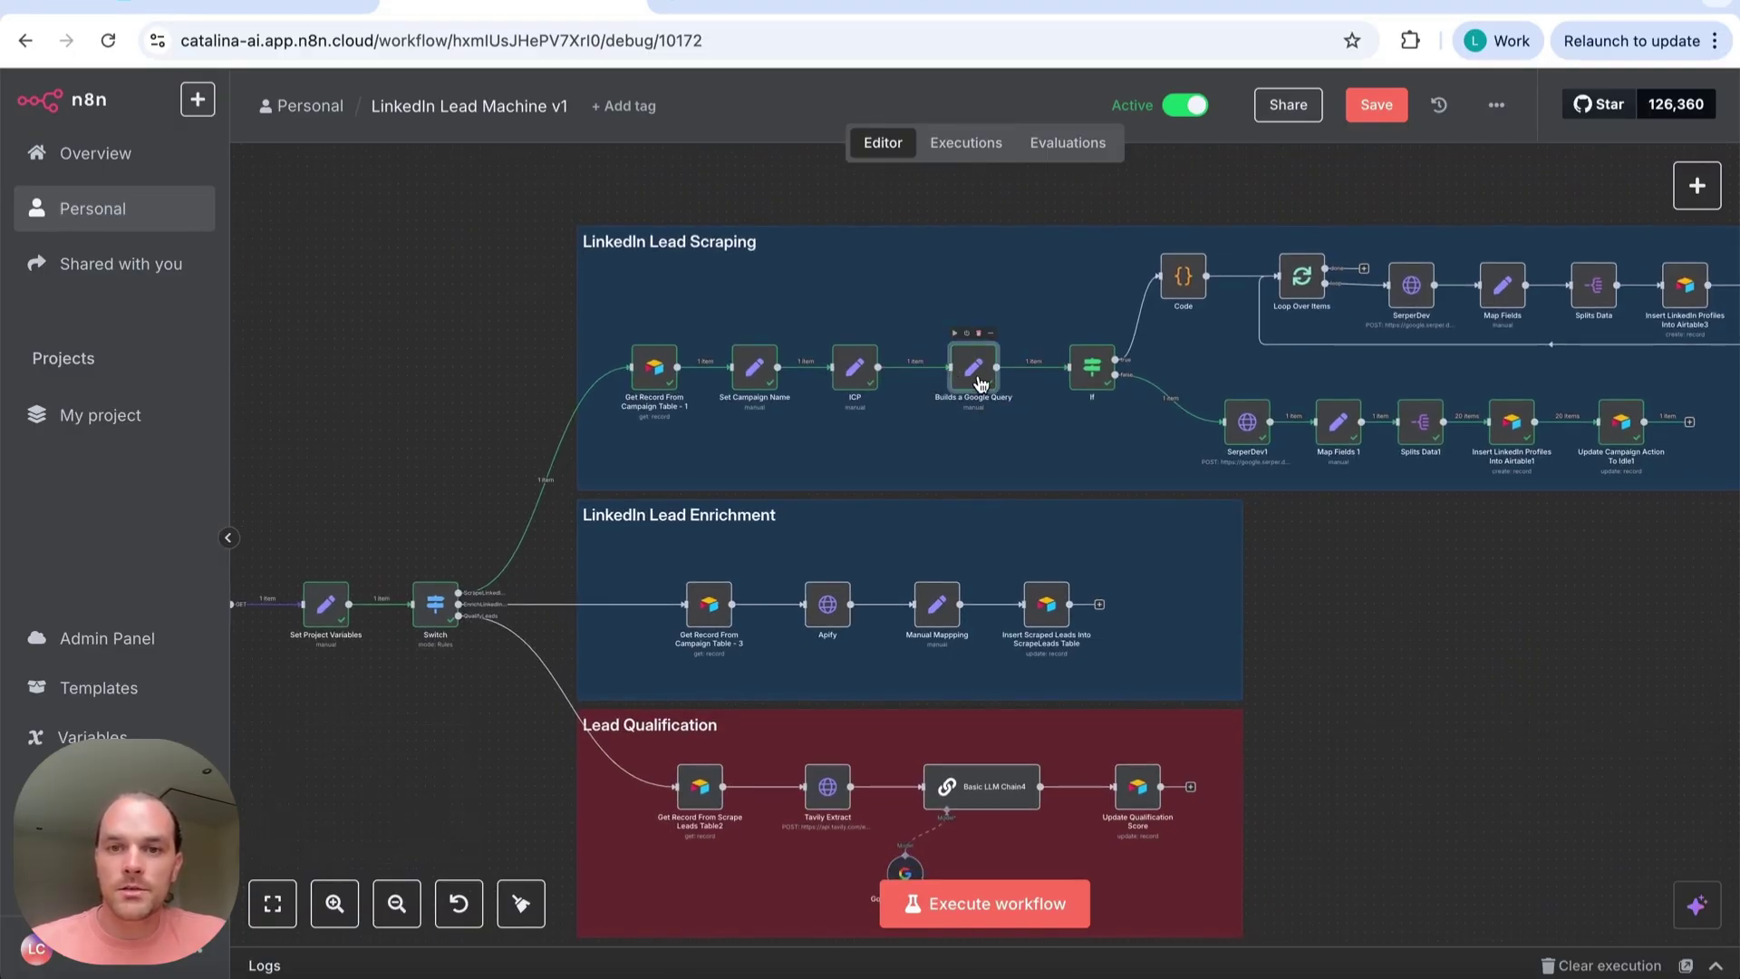
pyautogui.doubleClick(975, 368)
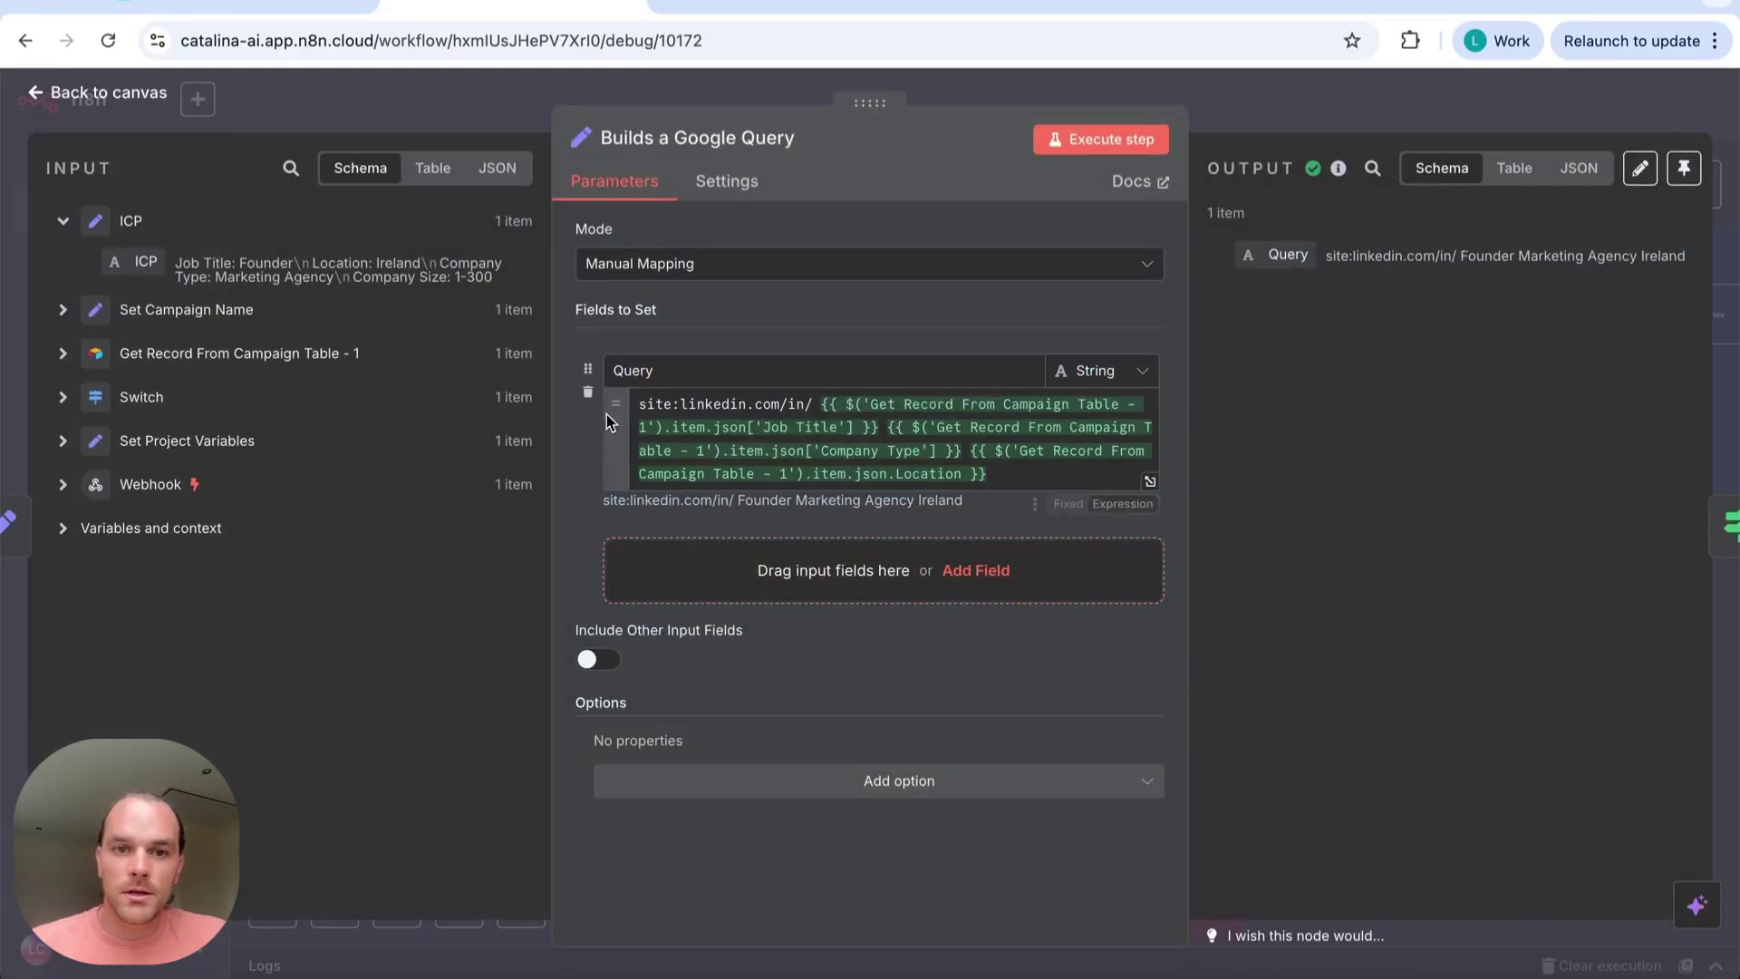
pyautogui.moveTo(639, 405); pyautogui.dragTo(834, 404)
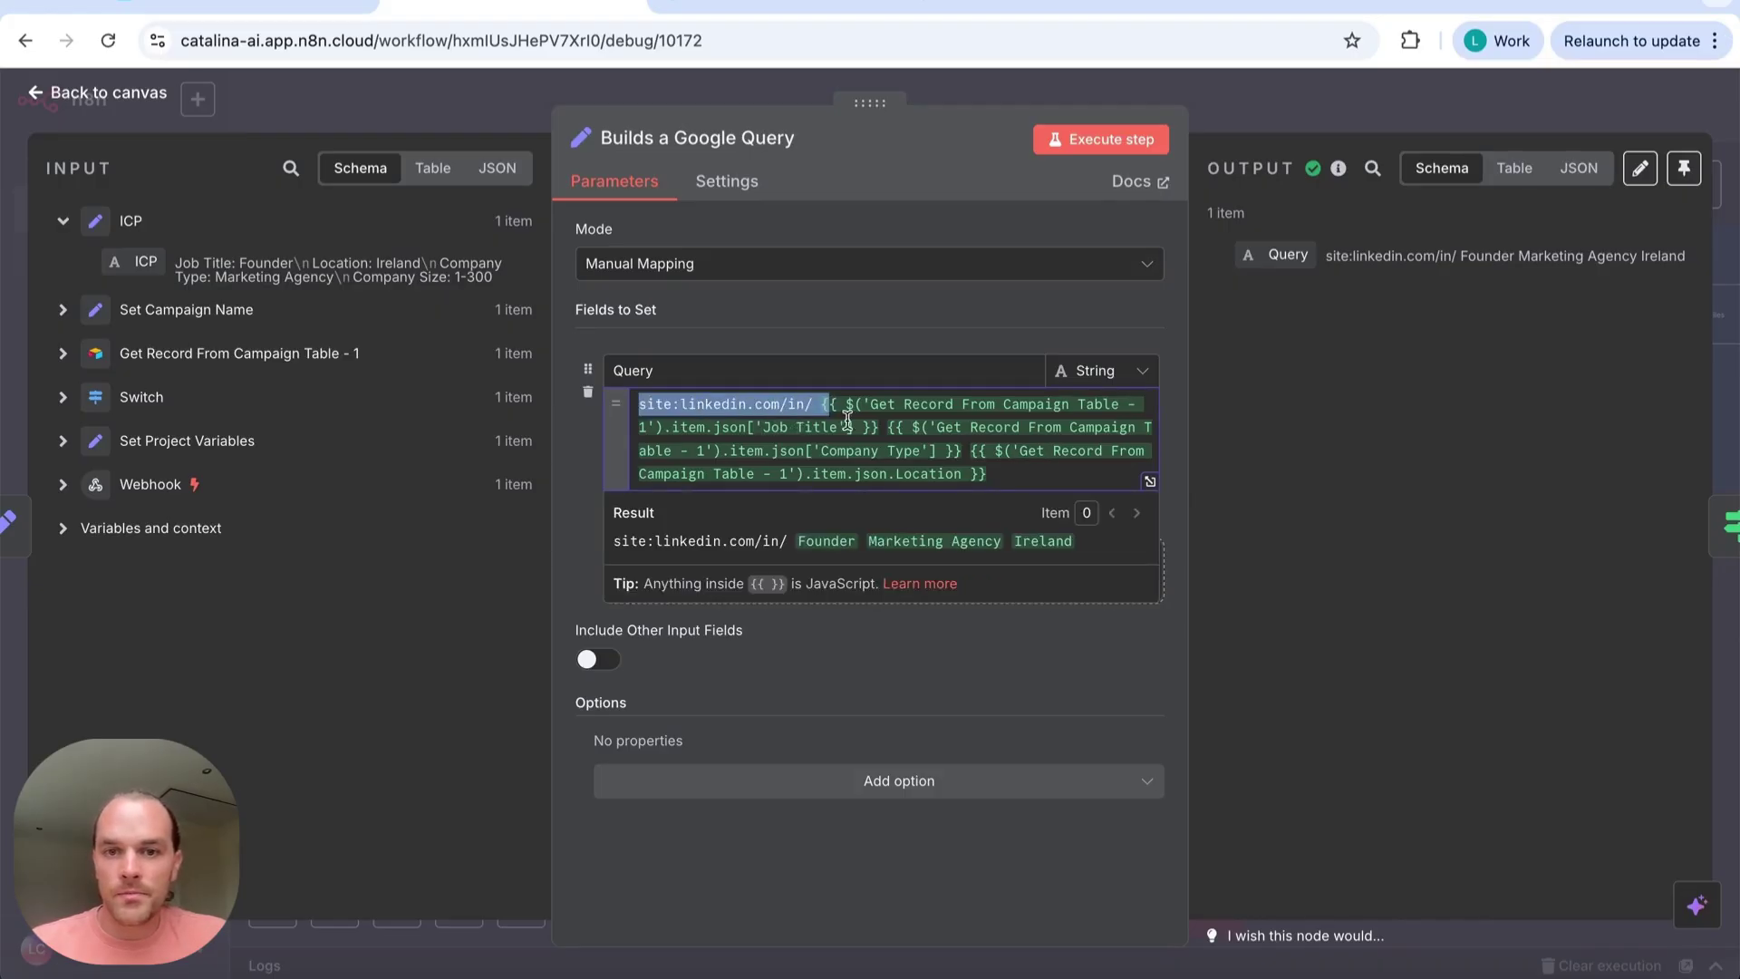
pyautogui.click(855, 423)
pyautogui.click(842, 401)
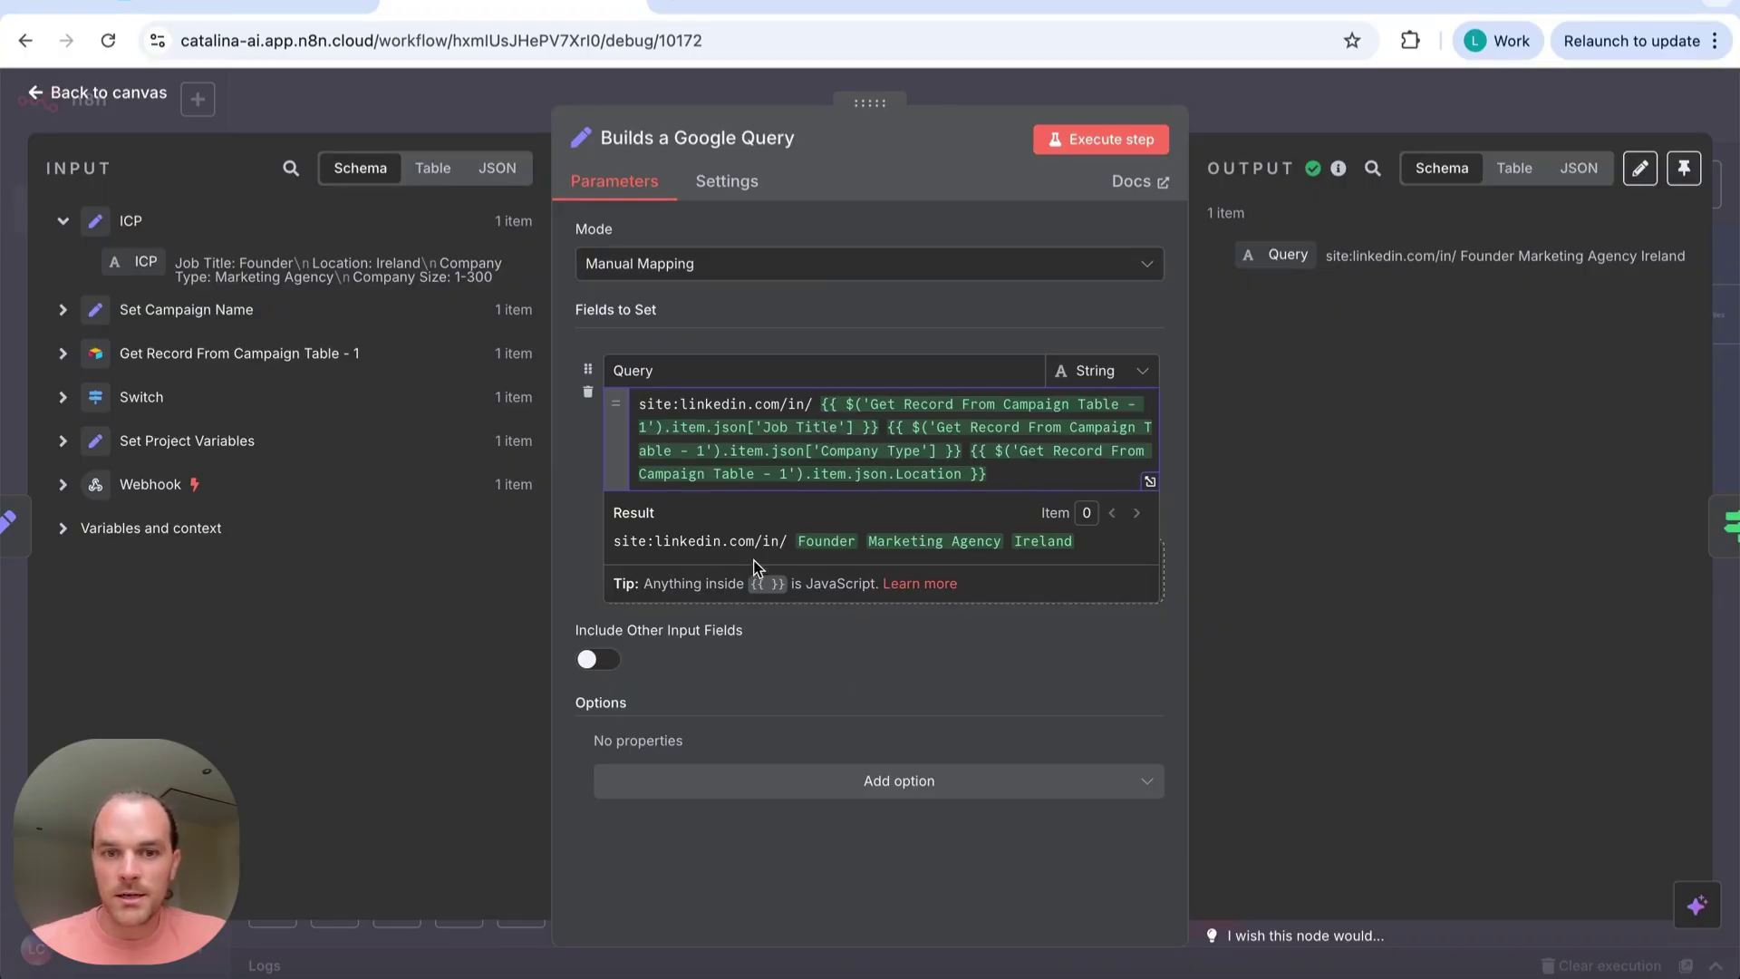
# Copy the resolved query and run a Google search for "site:linkedin.com/in/ Founder Marketing Agency Ireland" in a new browser tab
pyautogui.moveTo(1092, 541); pyautogui.dragTo(607, 557)
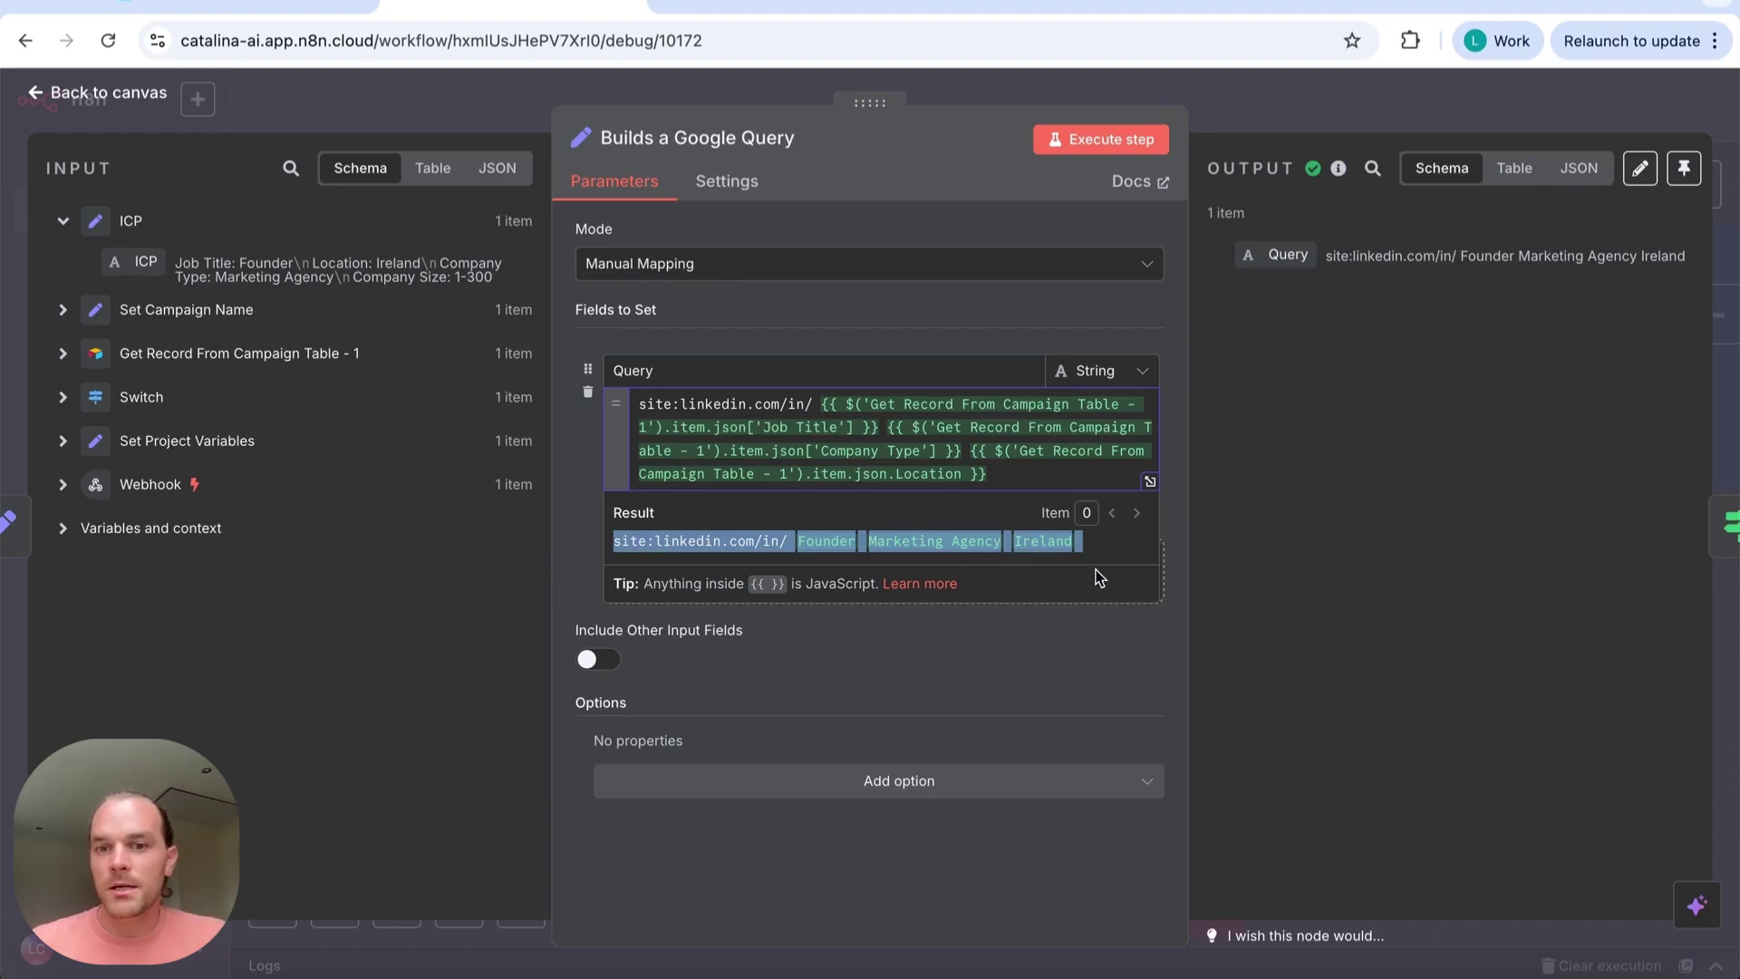
pyautogui.click(938, 9)
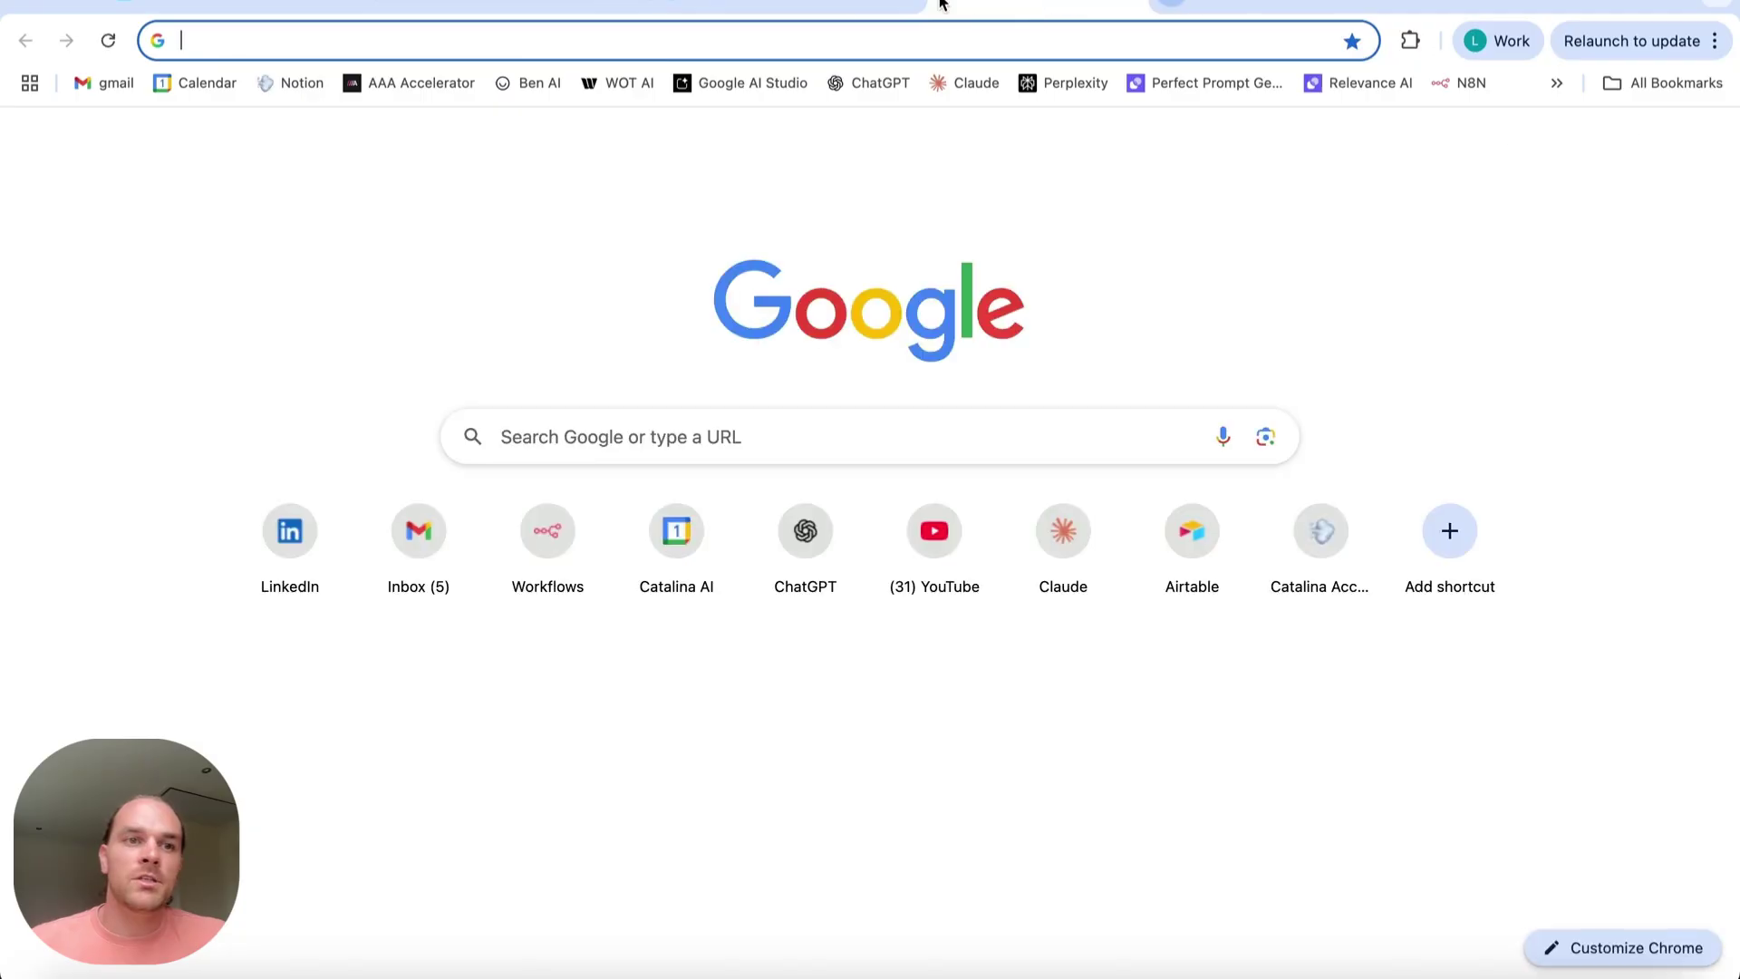
pyautogui.hotkey('ctrl', 'v')
pyautogui.press('Return')
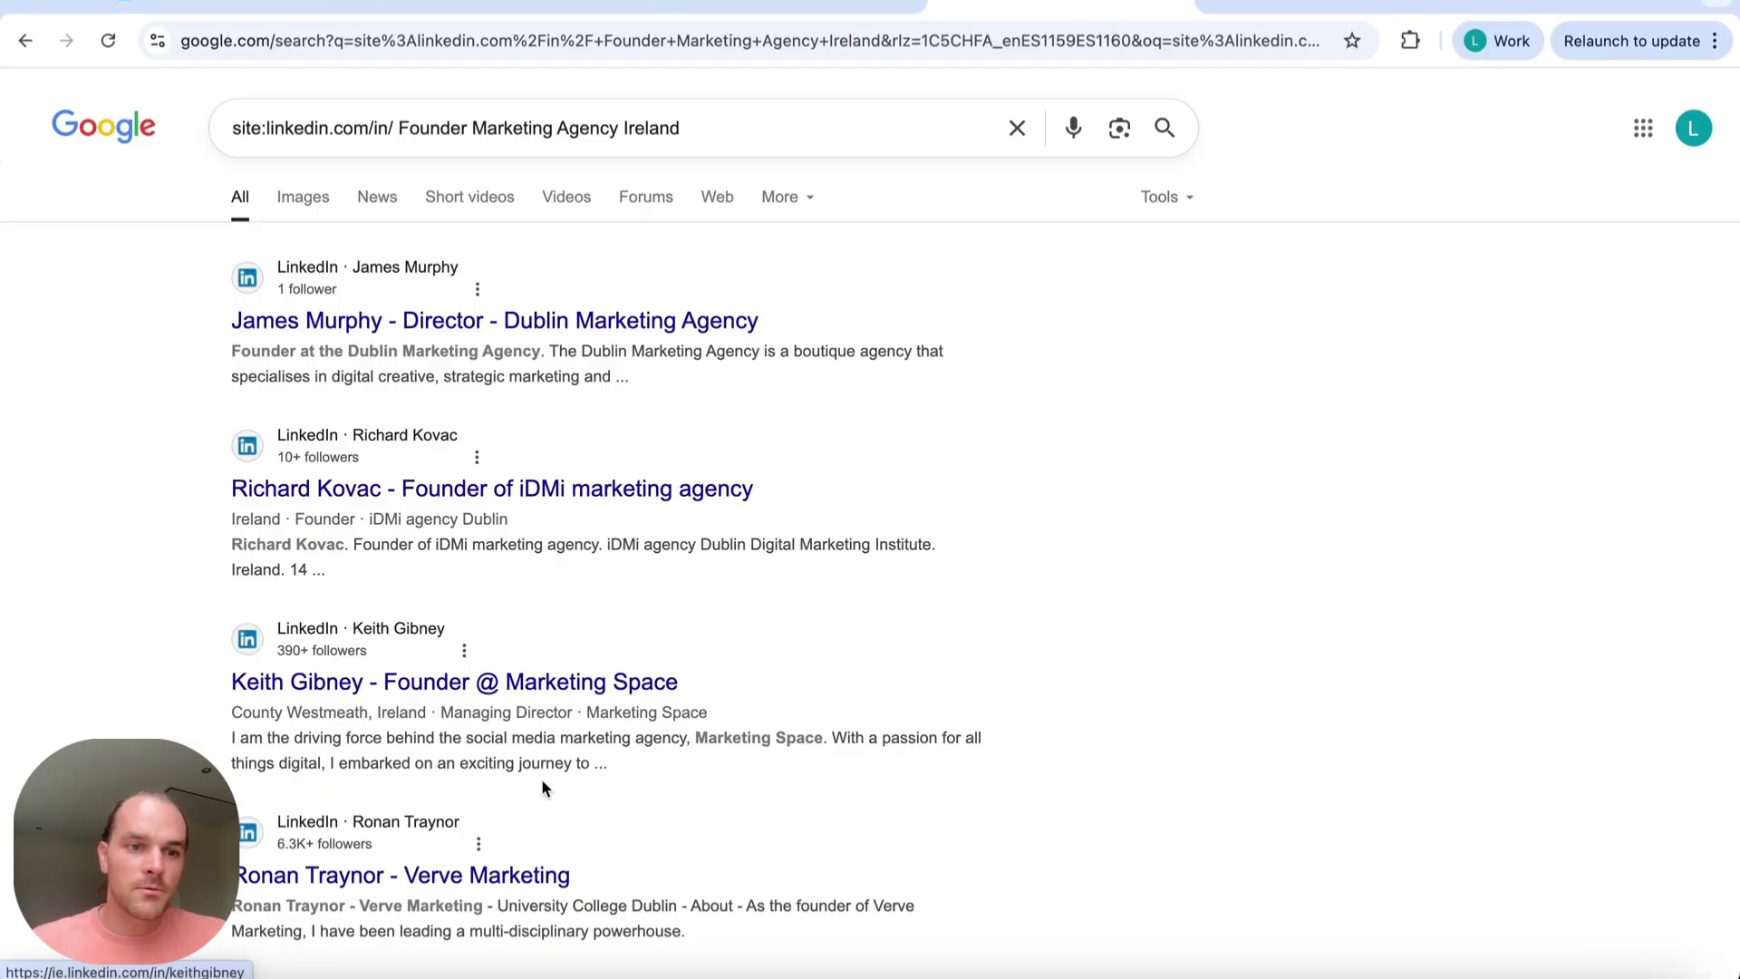
# Browse the LinkedIn profiles in the Google results, going through pages 2 and 3 and on to page 7
pyautogui.scroll(-2, 543, 788)
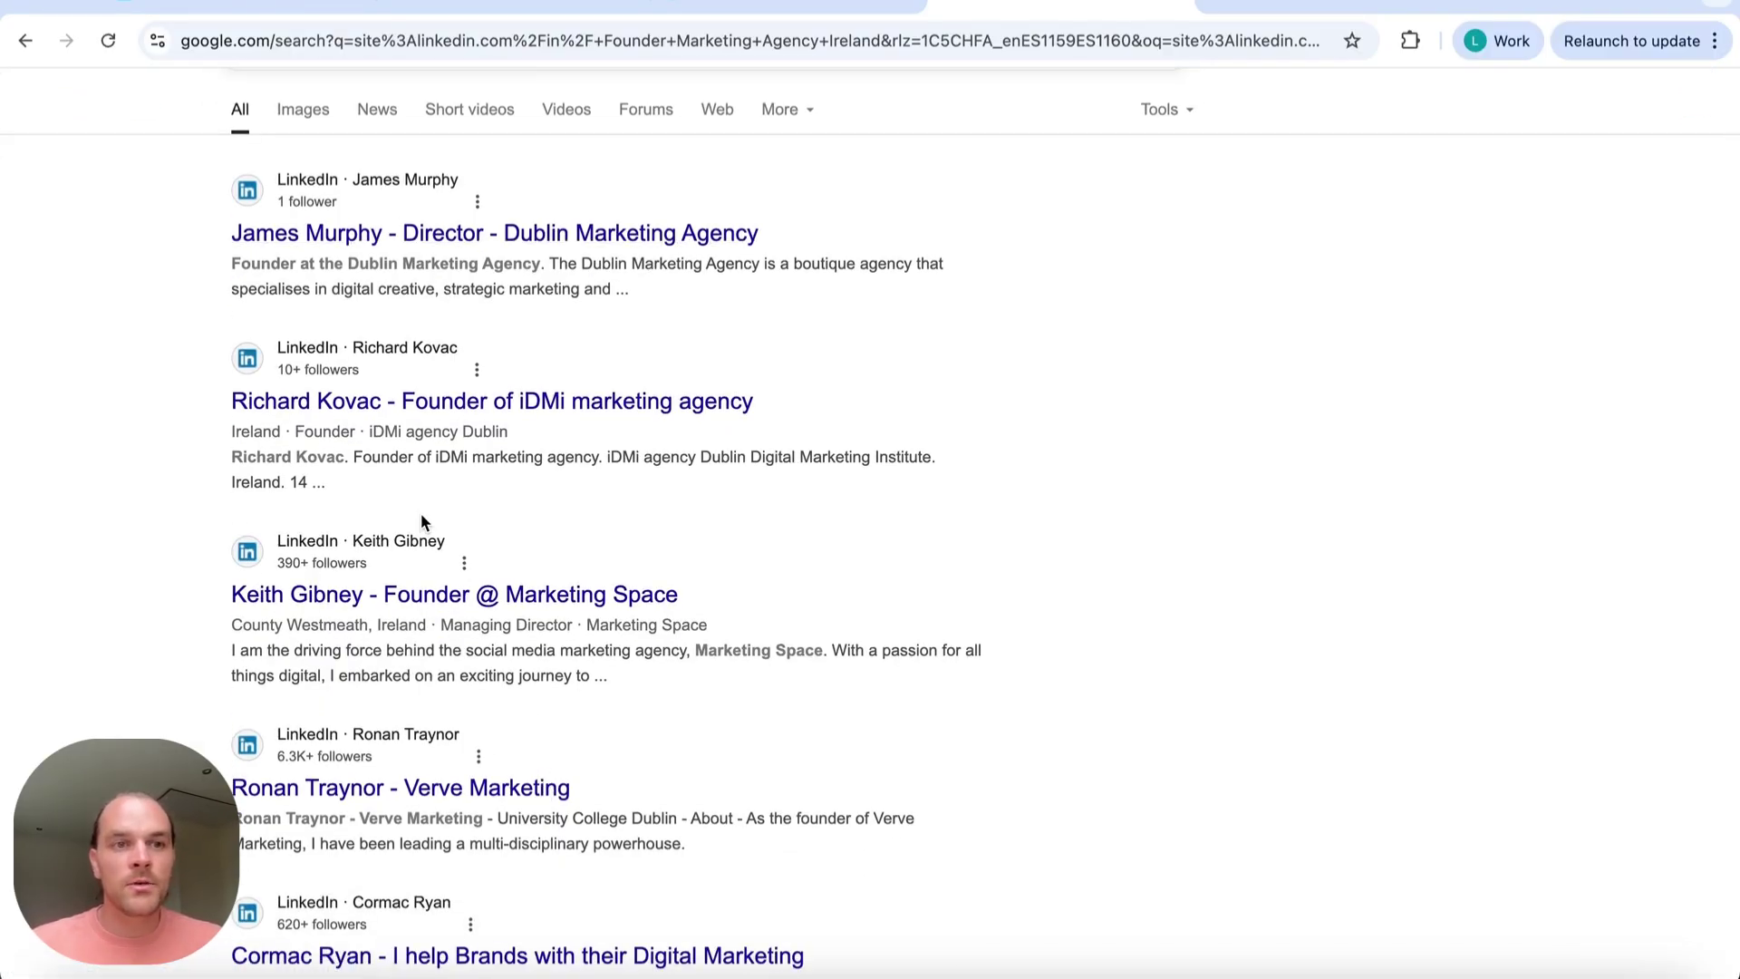
pyautogui.scroll(-1, 421, 513)
pyautogui.scroll(3, 421, 513)
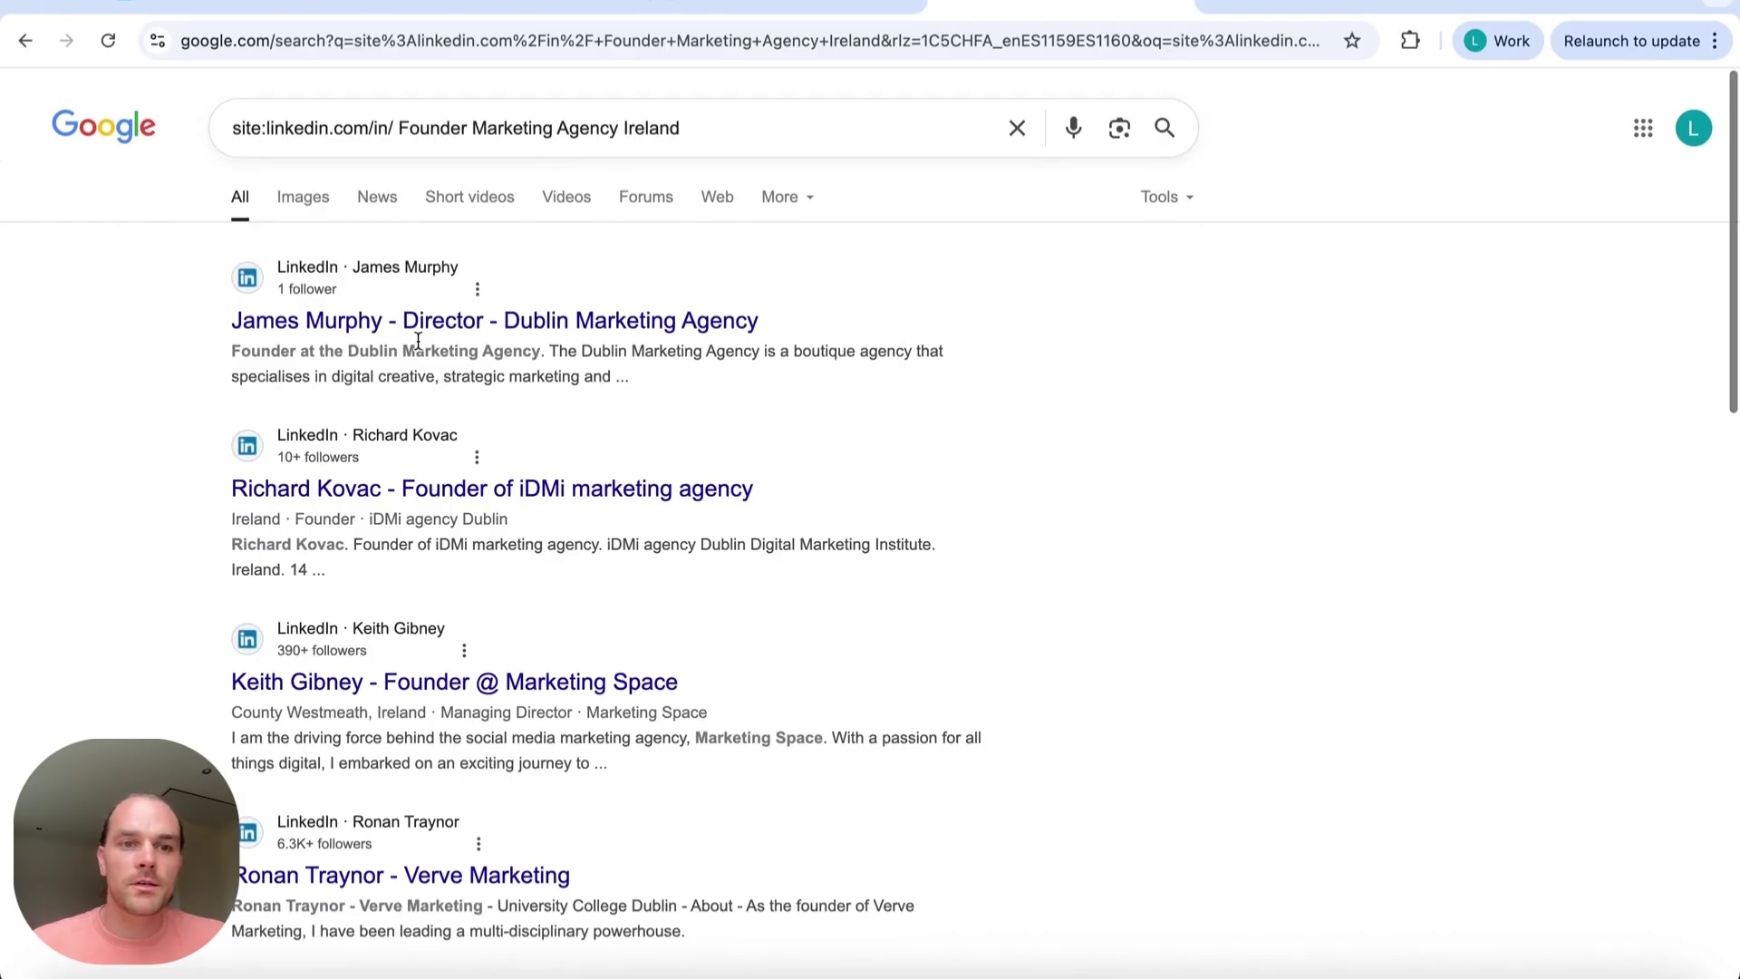
pyautogui.scroll(-15, 406, 396)
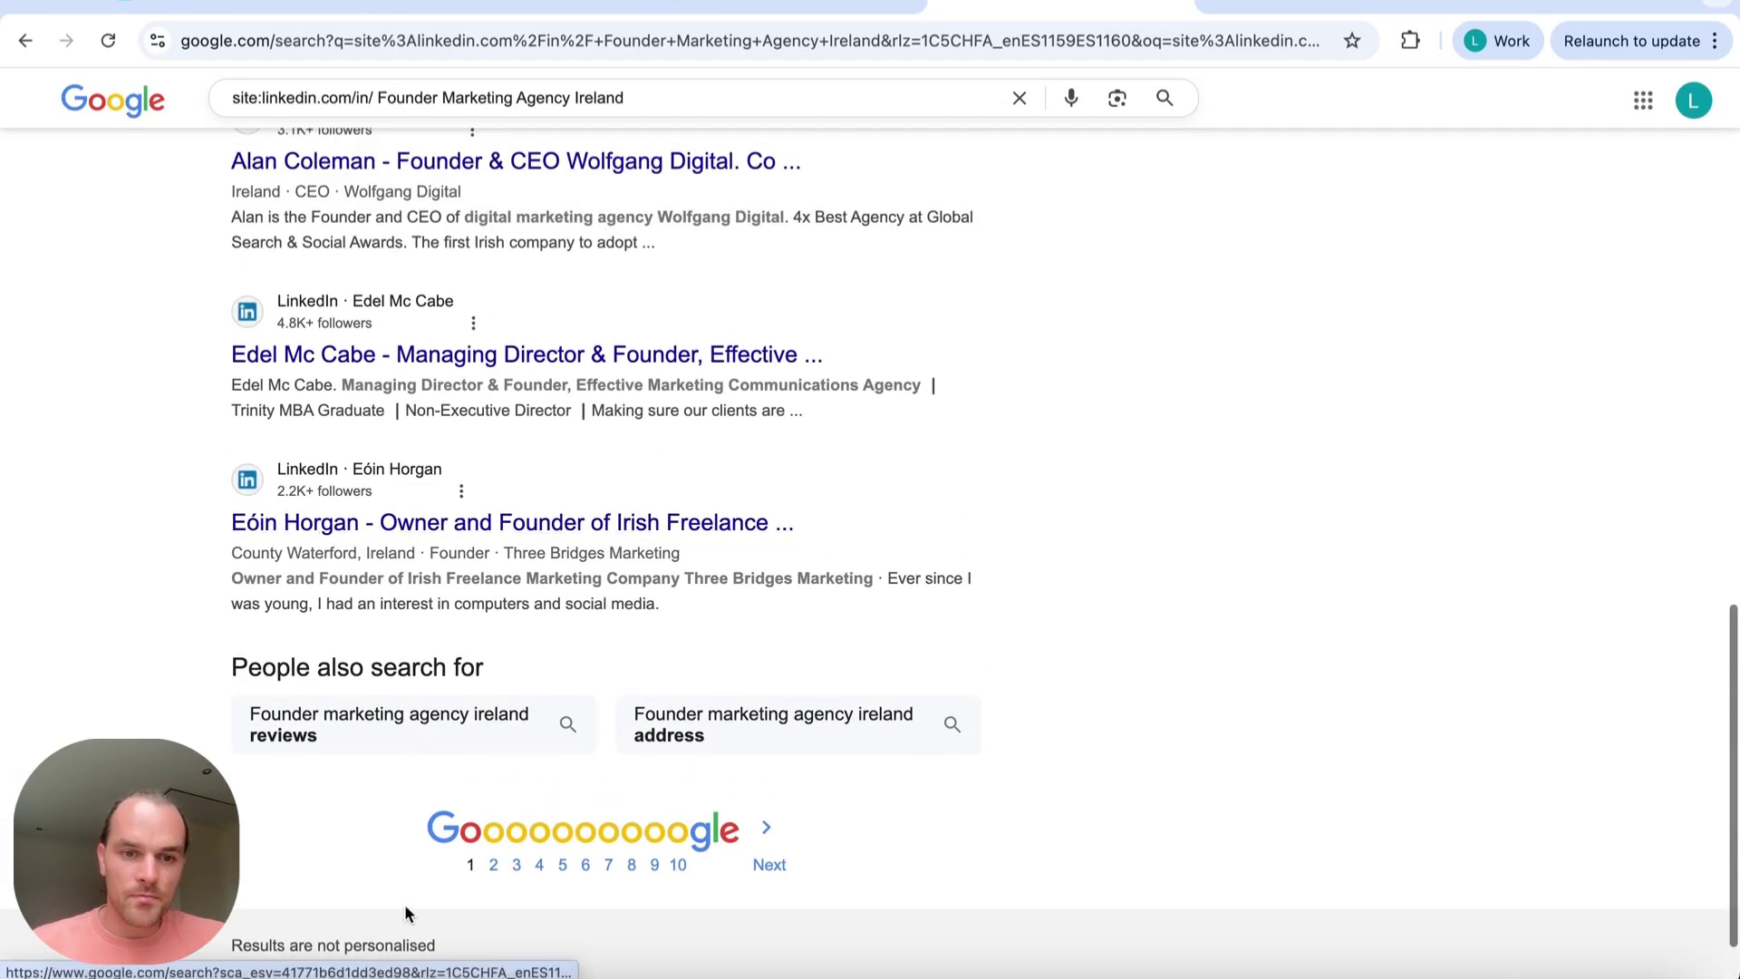
pyautogui.click(493, 867)
pyautogui.scroll(-10, 493, 876)
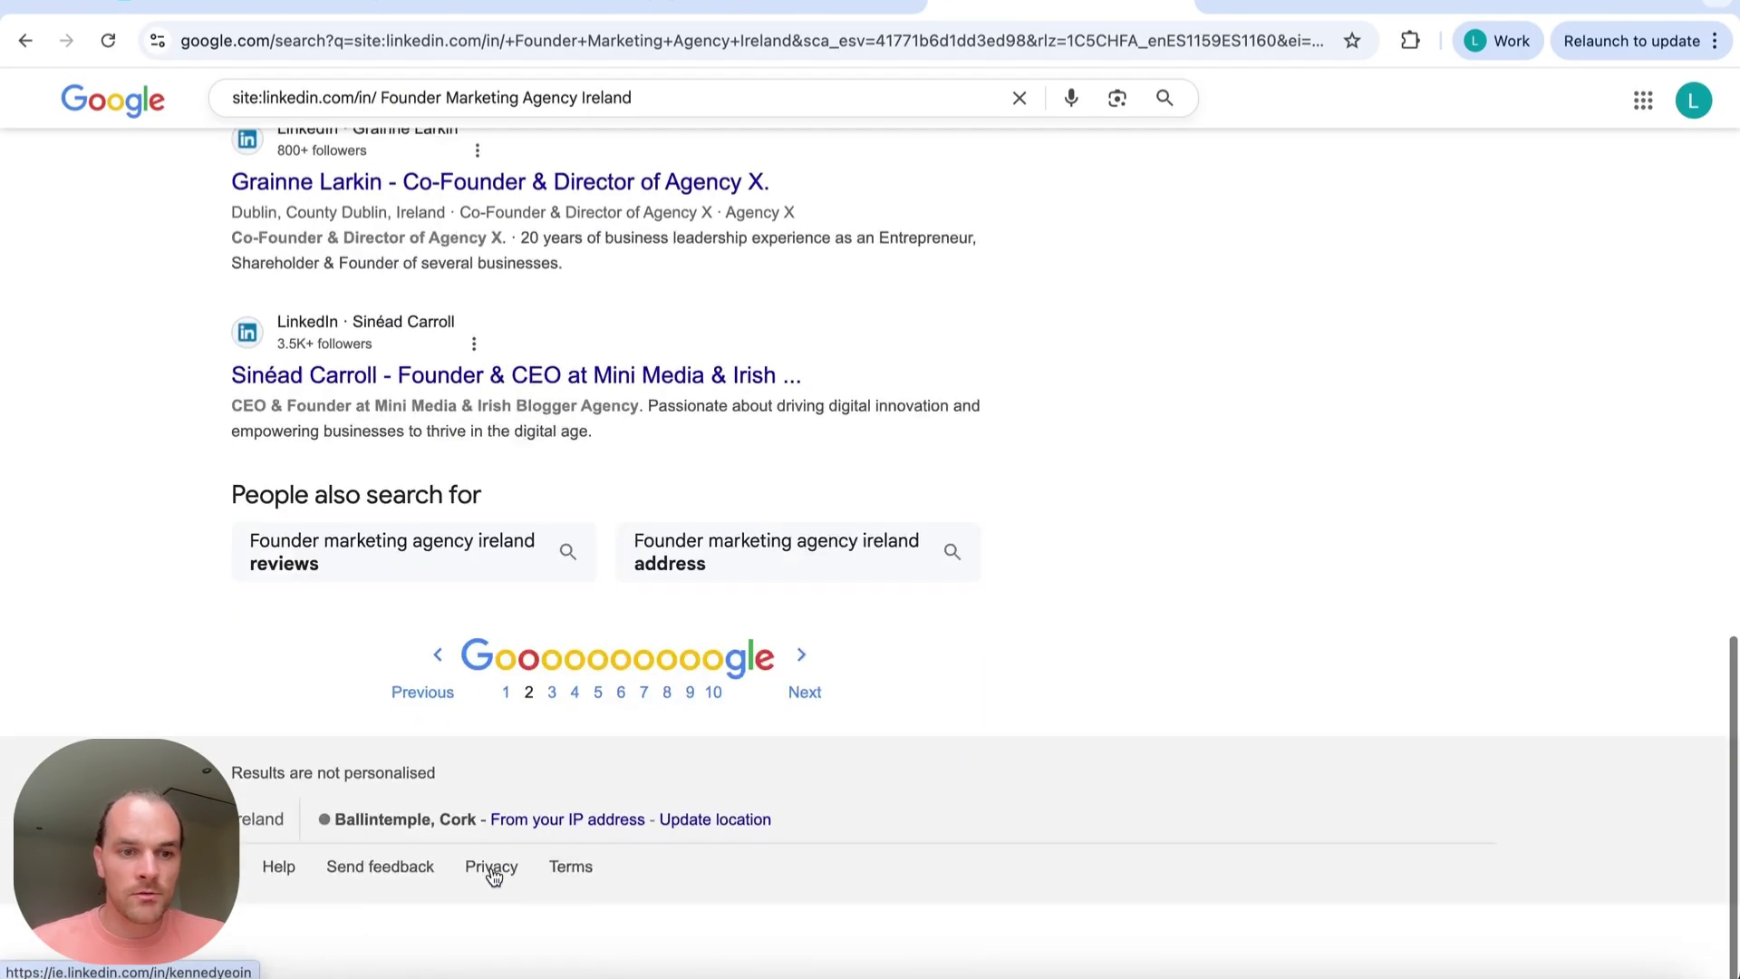
pyautogui.click(552, 773)
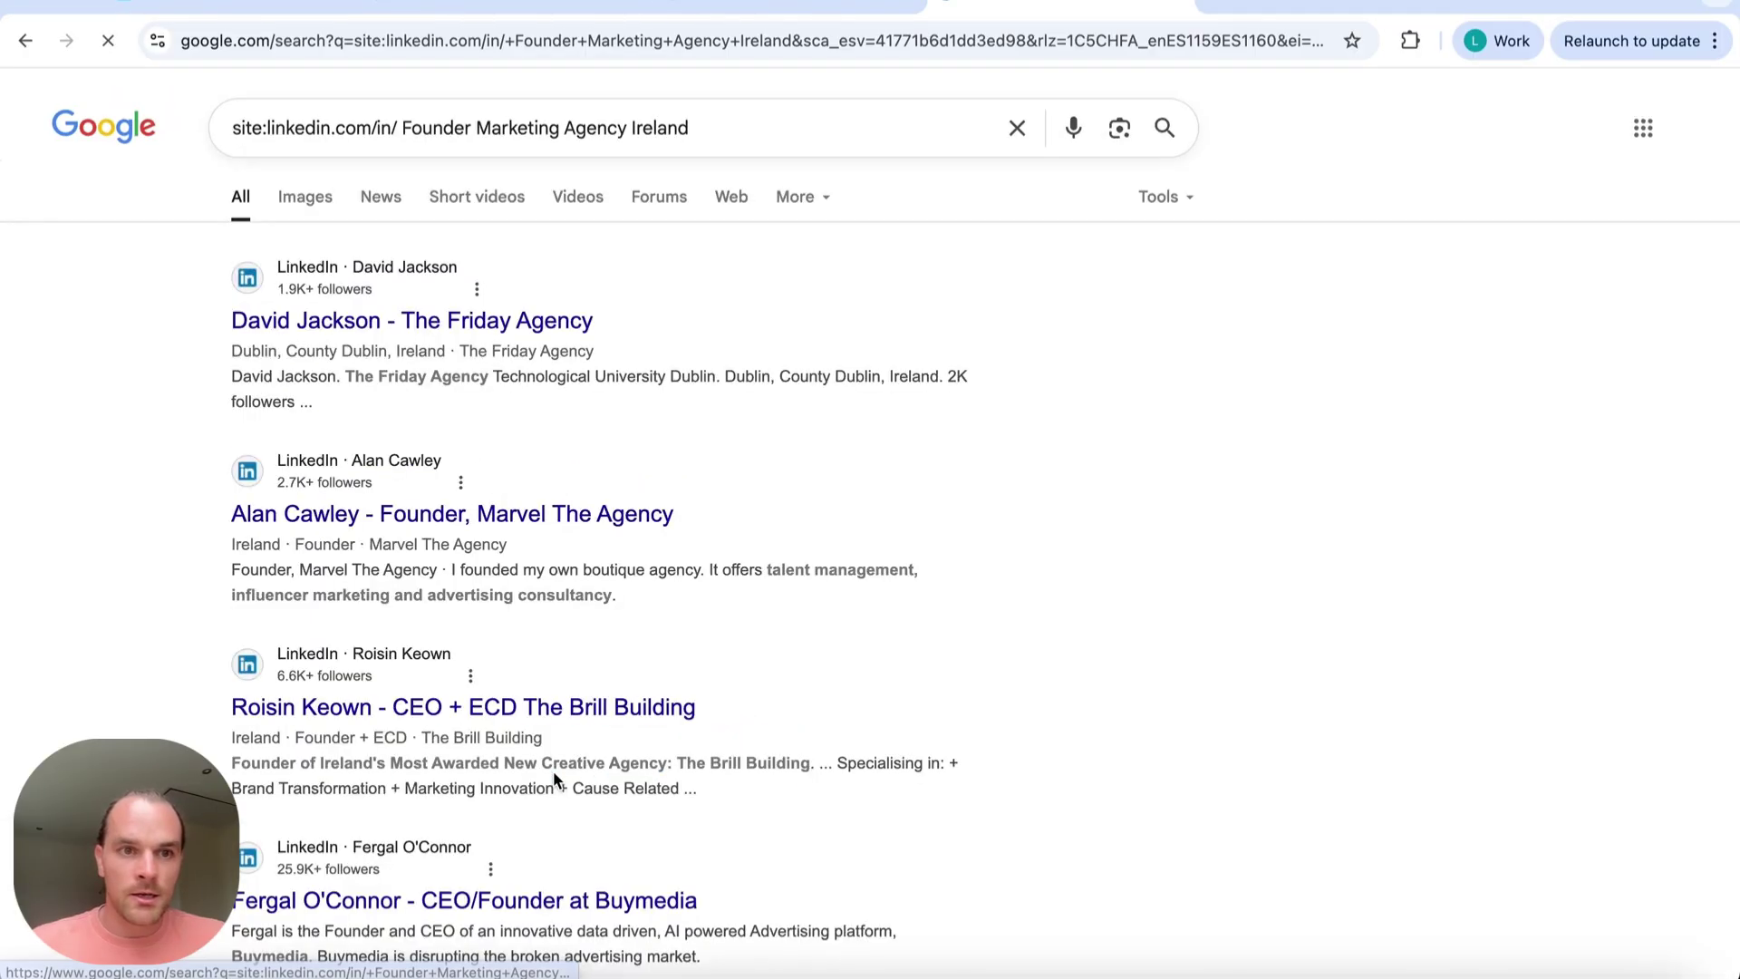
pyautogui.scroll(-10, 555, 781)
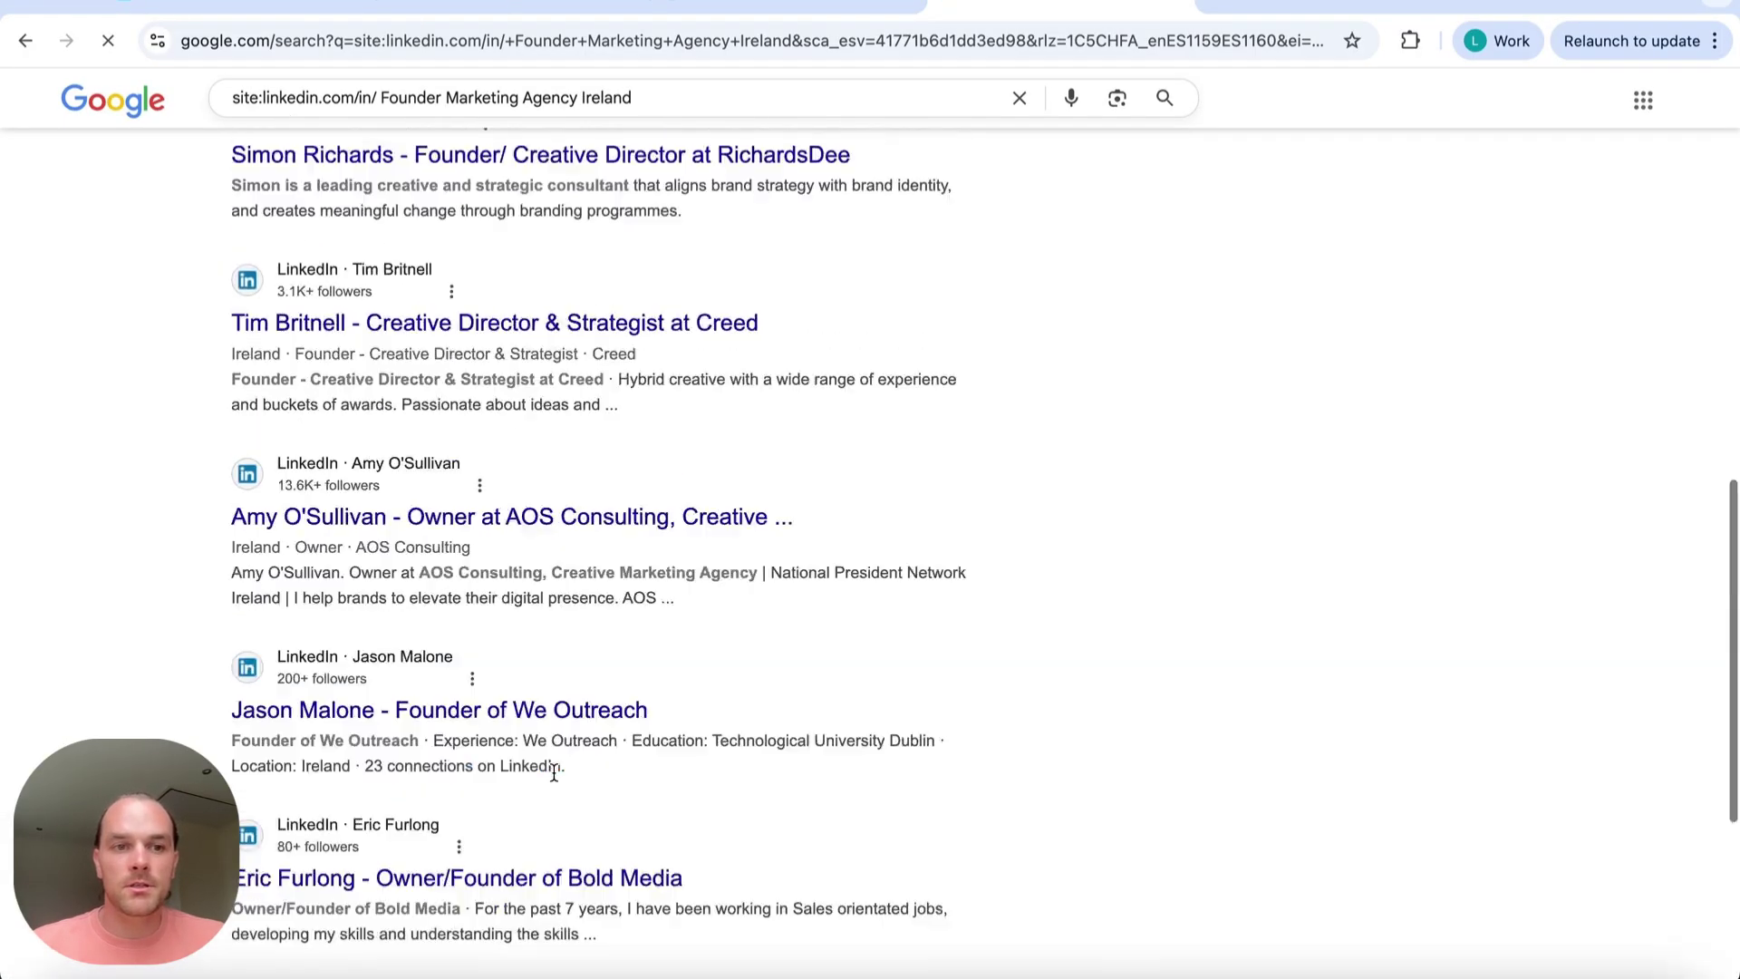
pyautogui.scroll(-10, 764, 850)
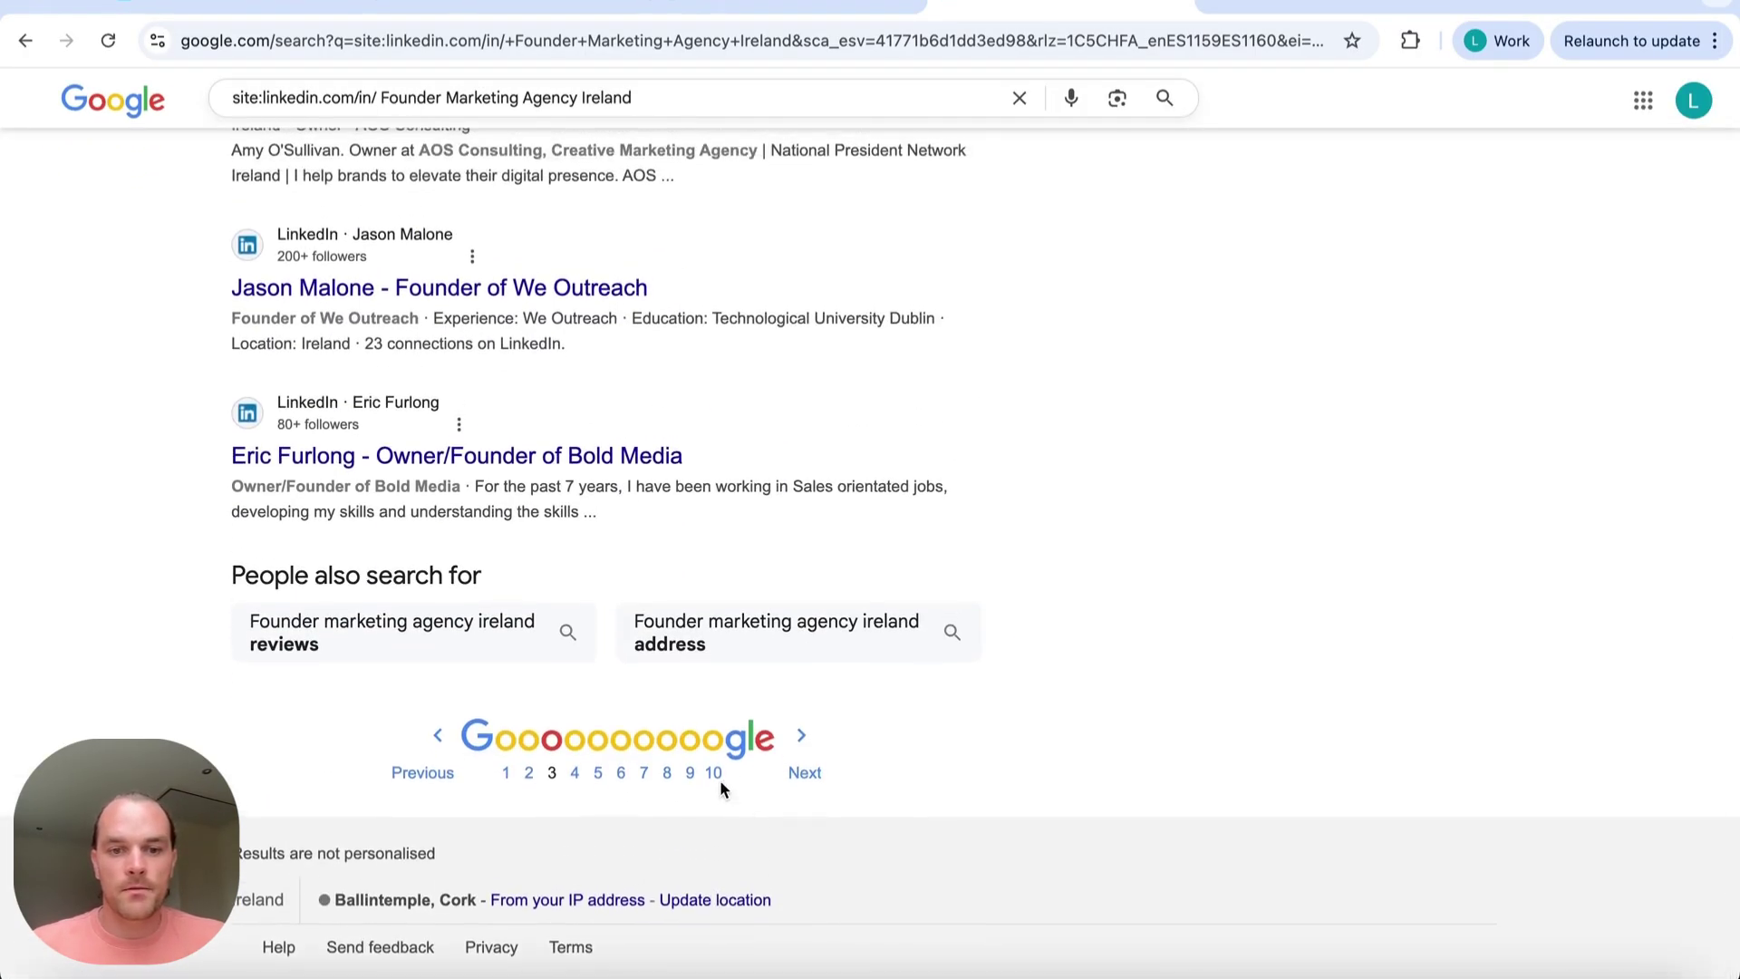
pyautogui.click(636, 770)
# View the Serper dashboard, and return to the Builds a Google Query node in n8n
pyautogui.click(702, 8)
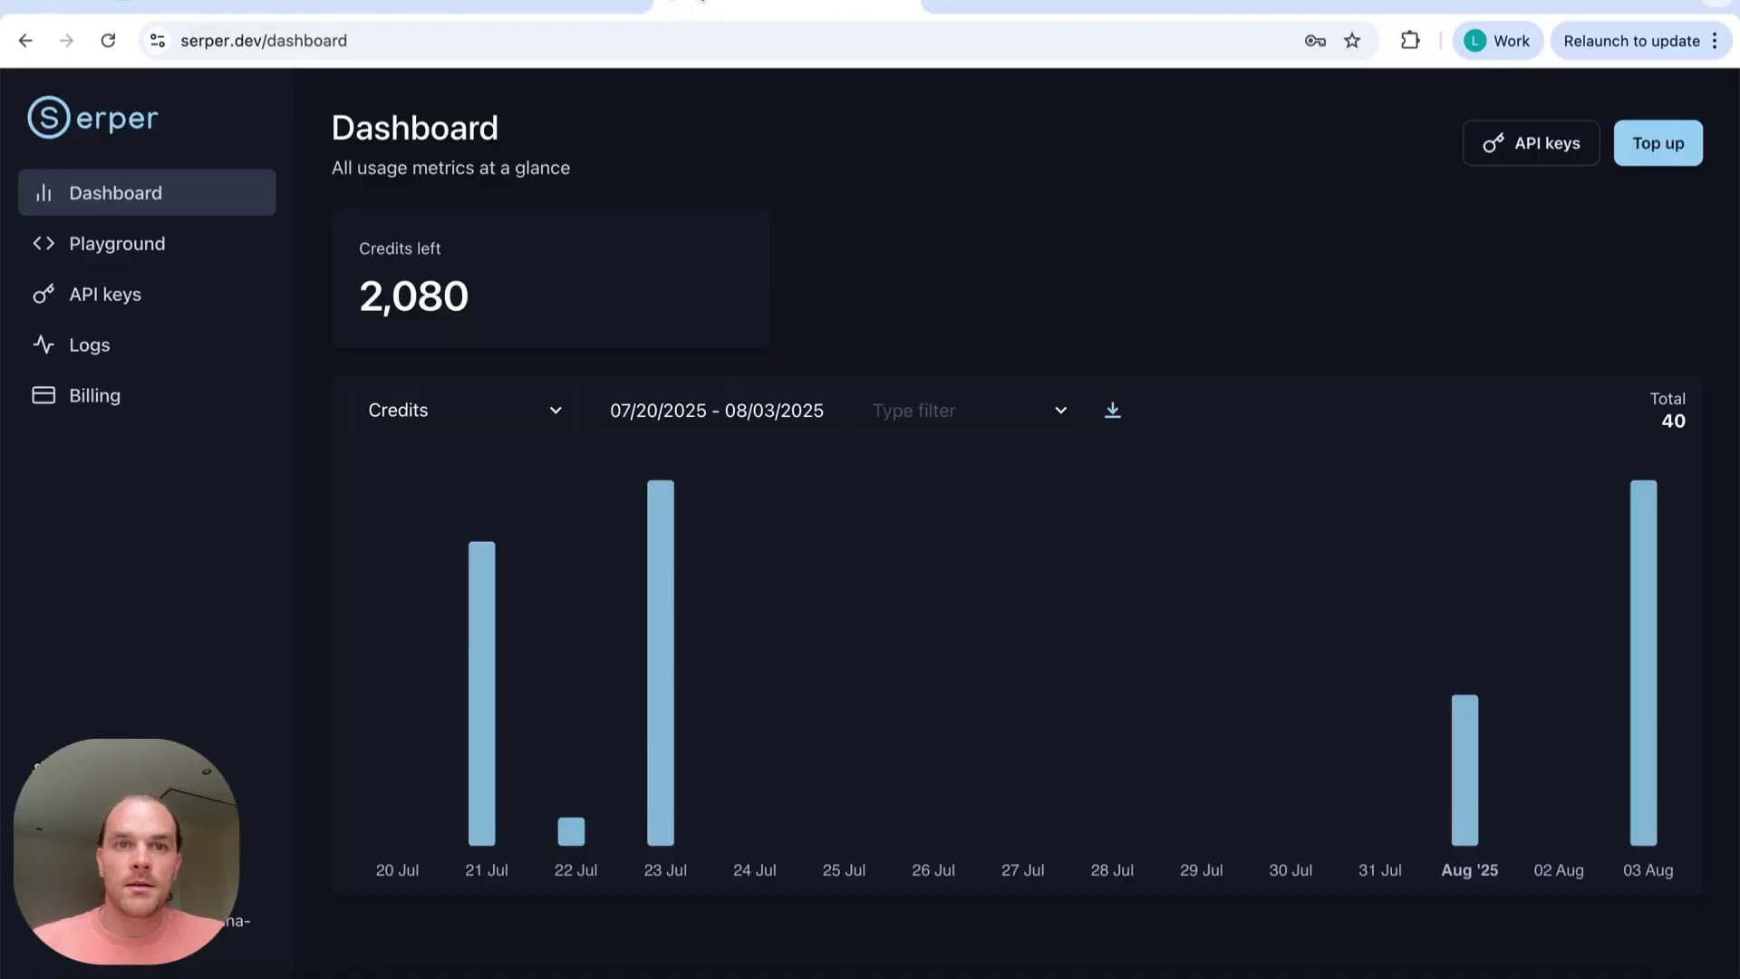
pyautogui.click(512, 8)
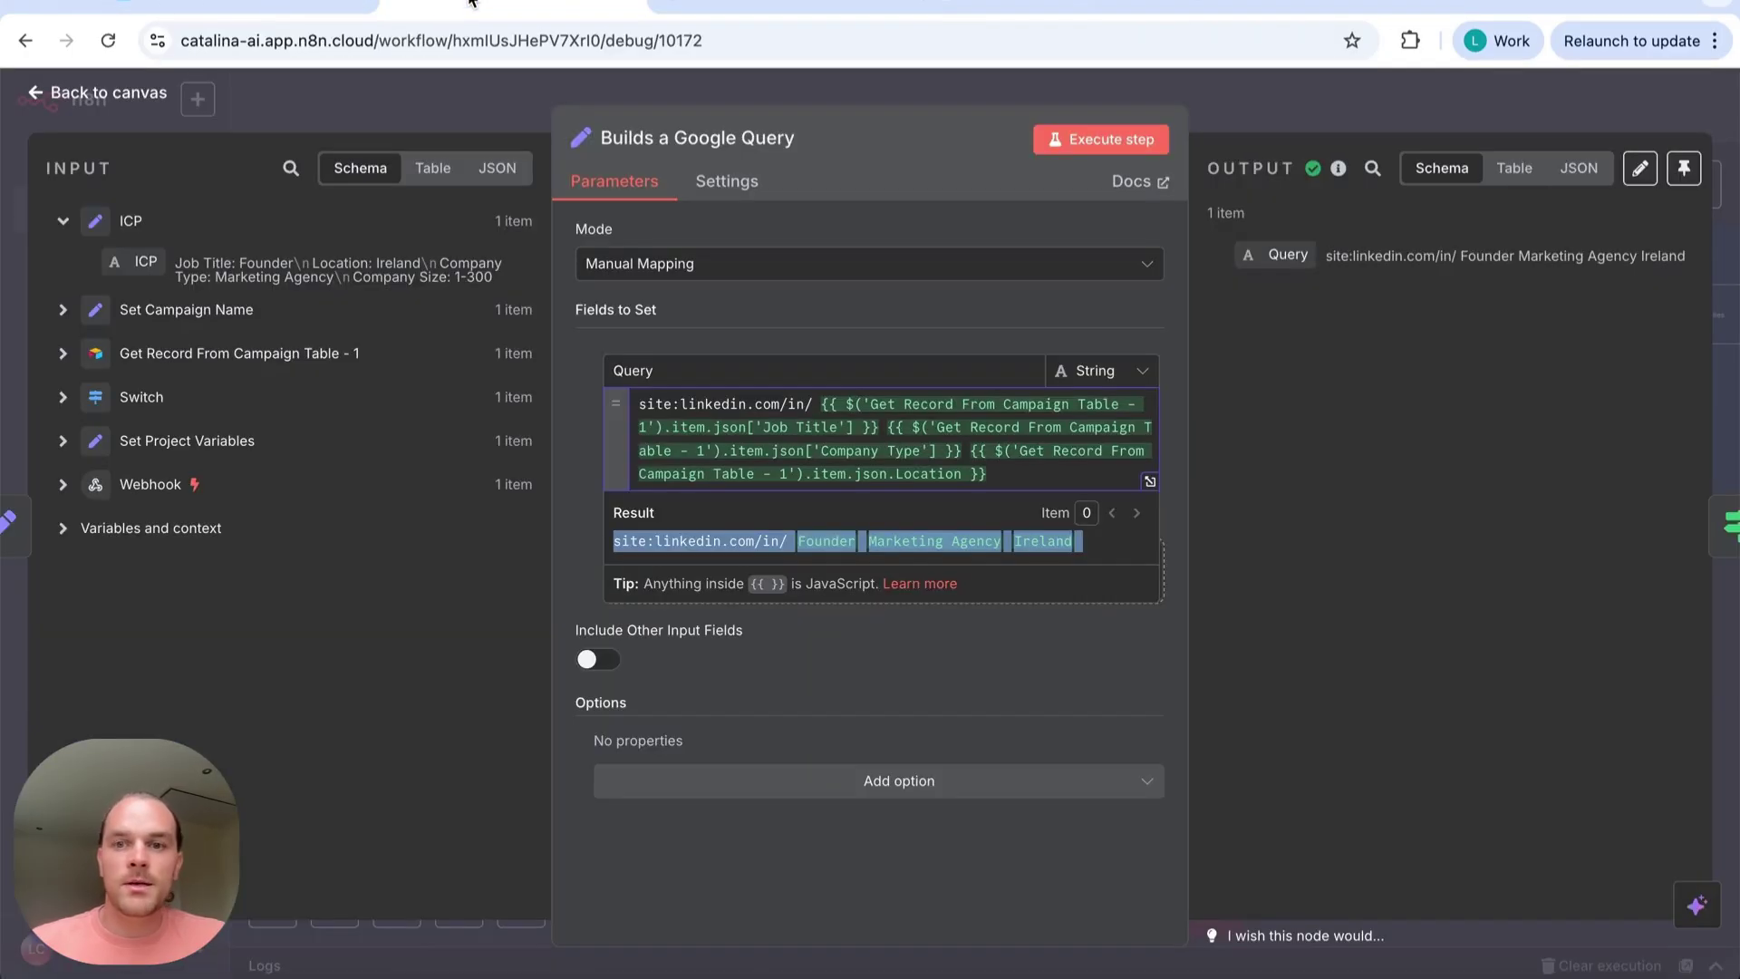
# Close the Builds a Google Query node, view the Serper dashboard, and return to the workflow canvas
pyautogui.click(519, 82)
pyautogui.hscroll(3, 707, 381)
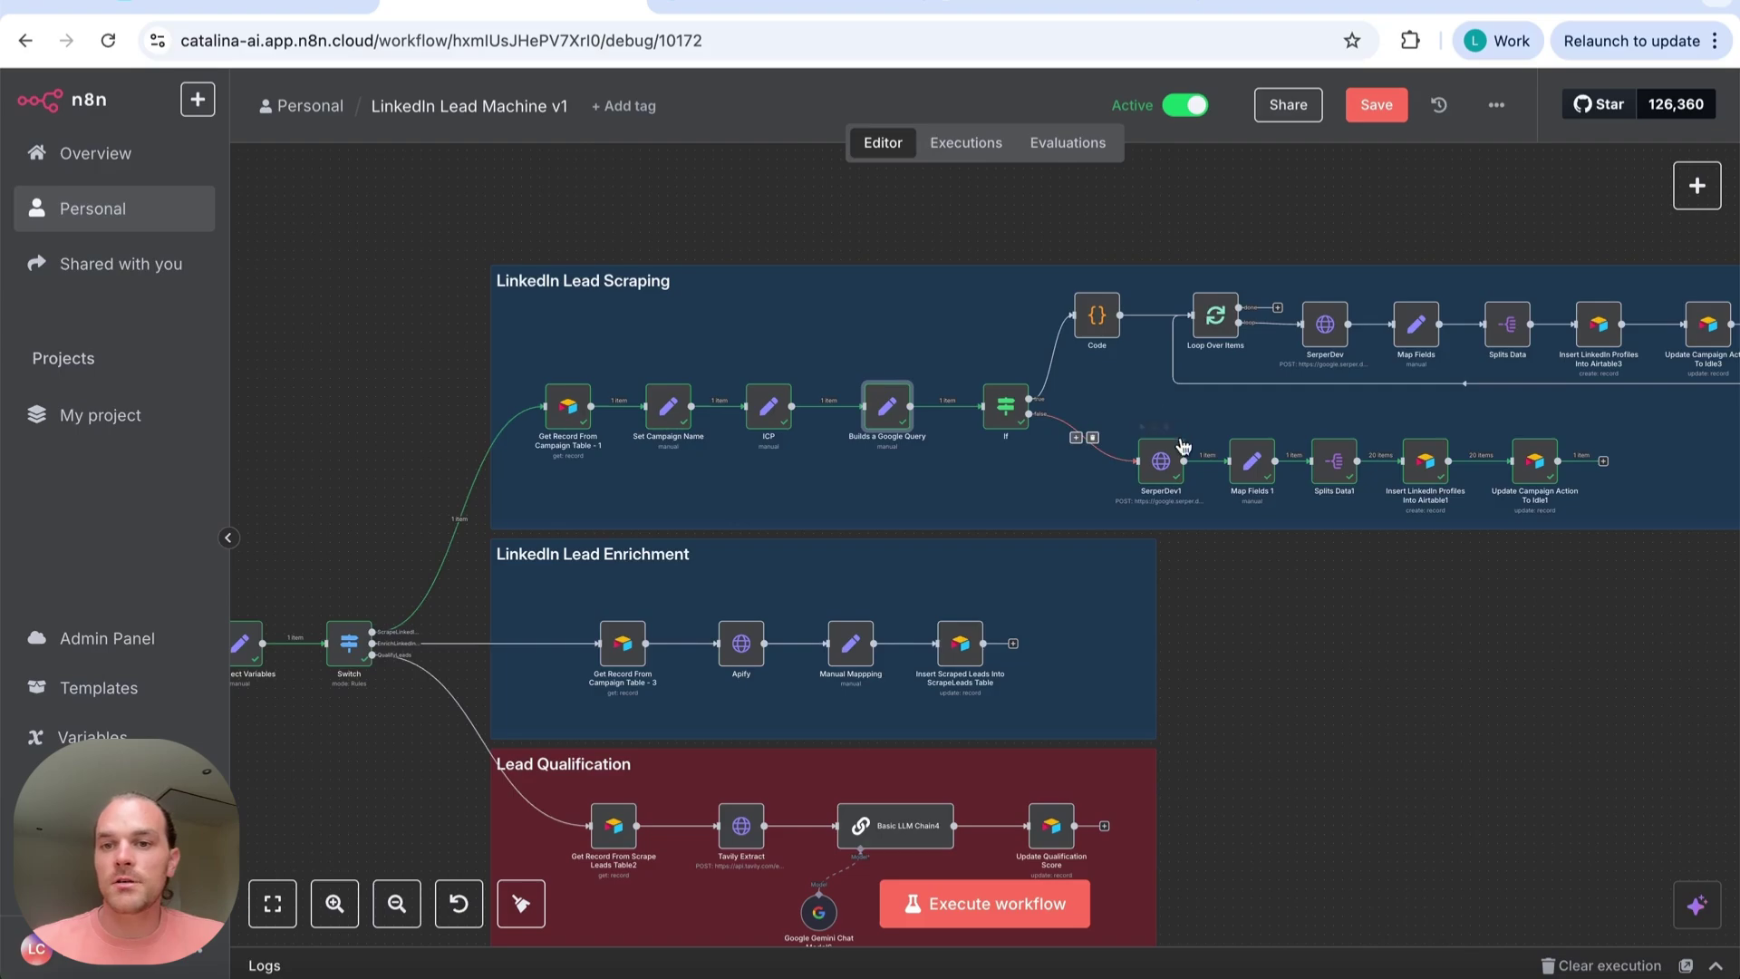
pyautogui.hscroll(1, 1198, 453)
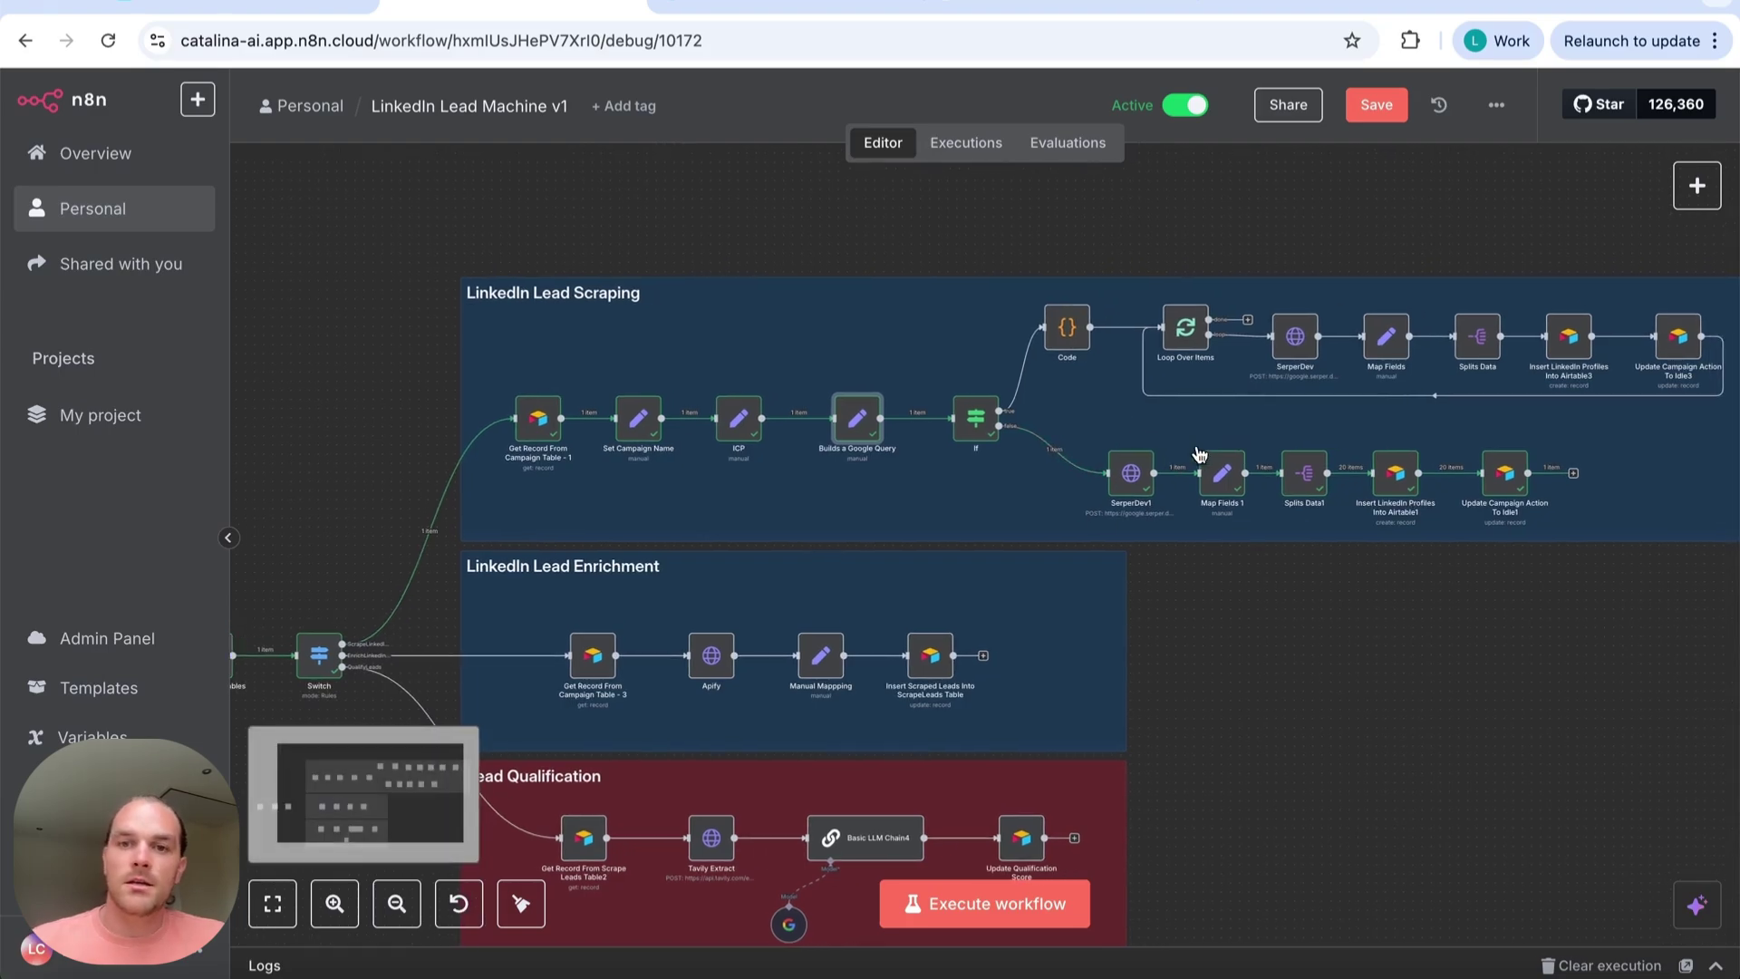
pyautogui.click(787, 7)
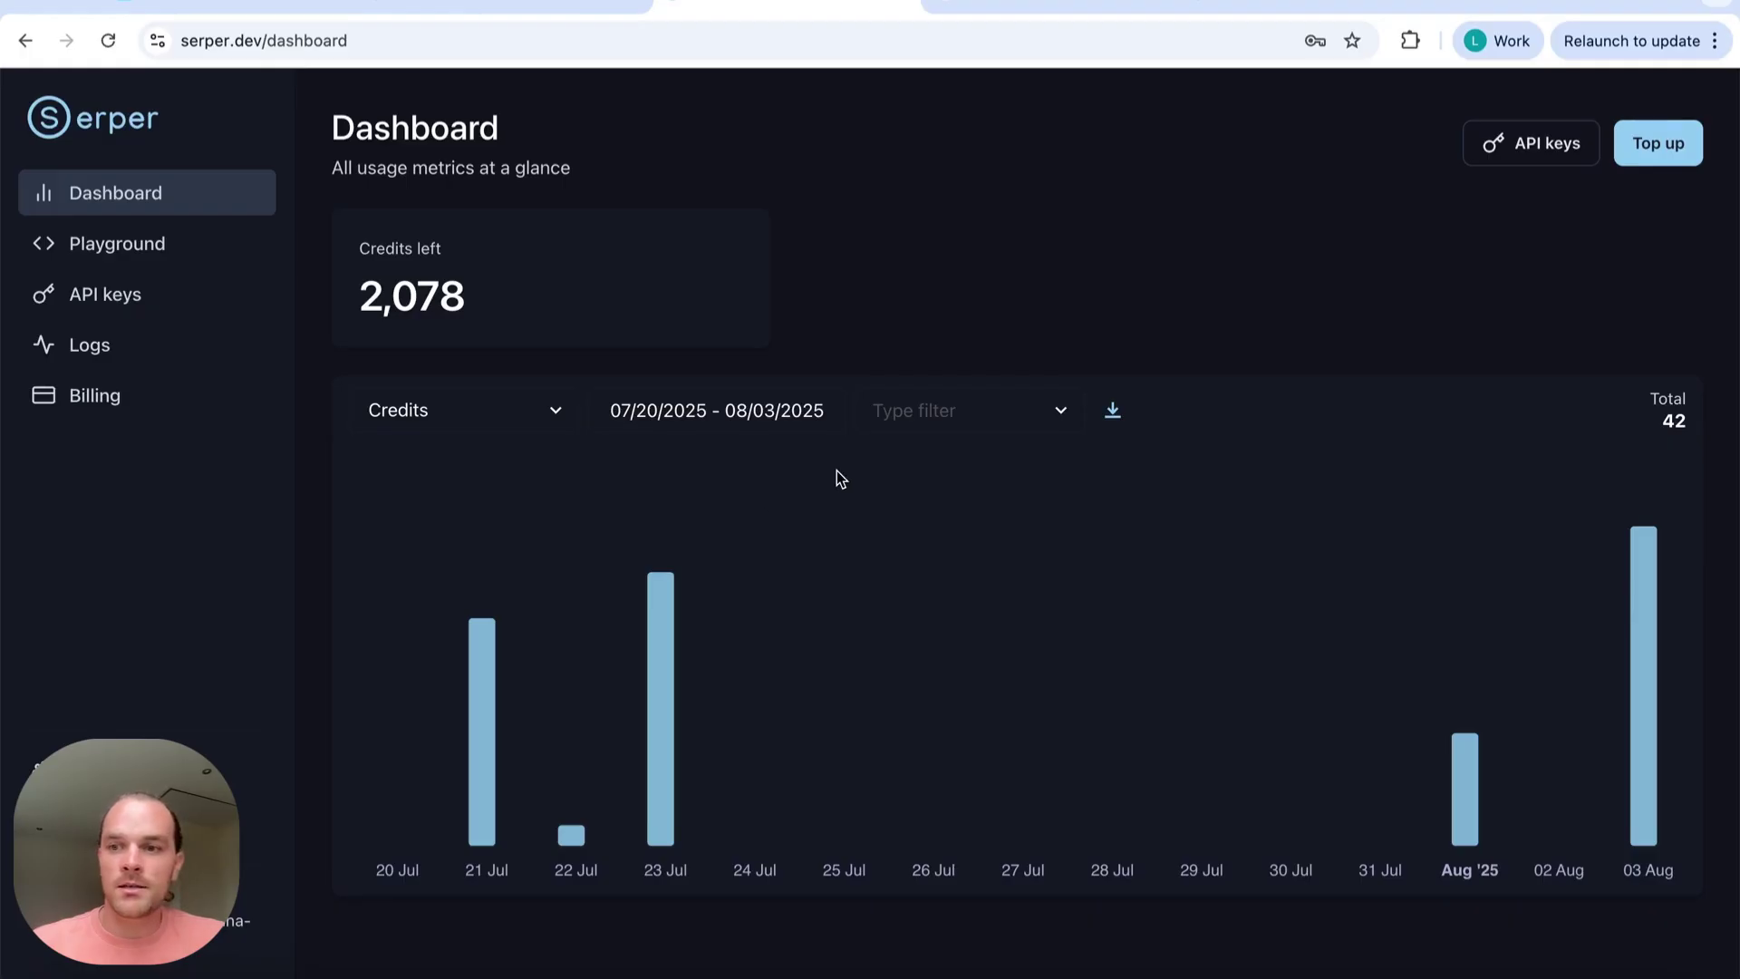
pyautogui.click(536, 3)
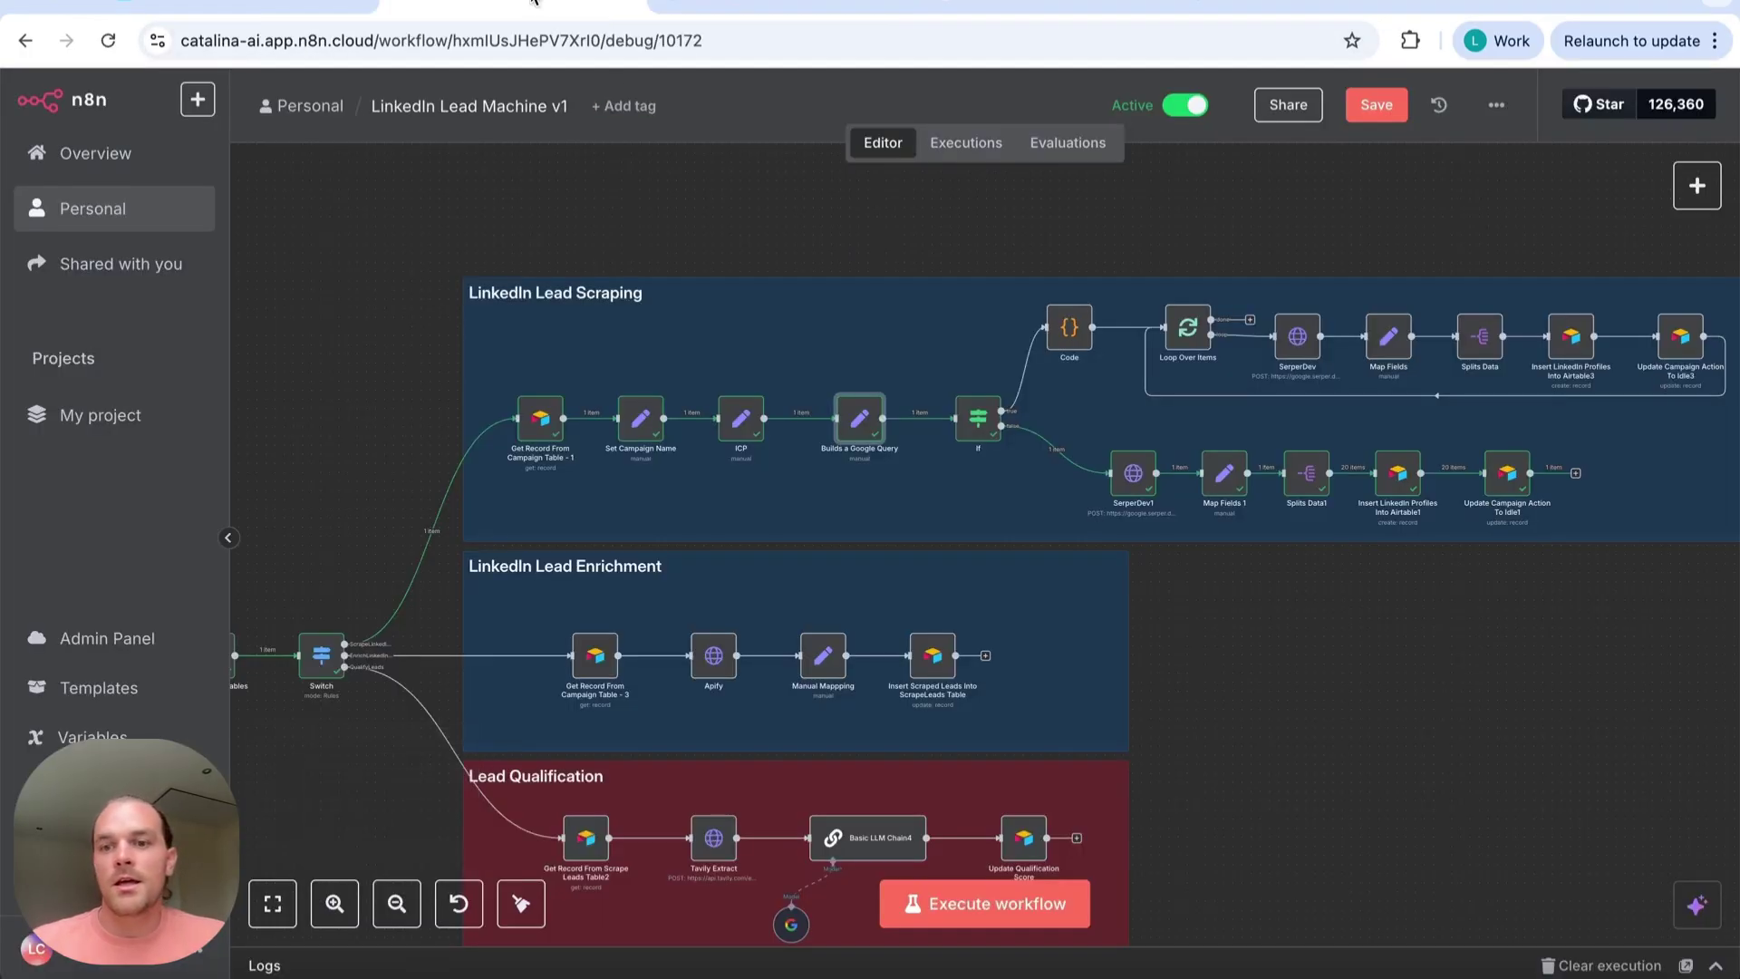
# Open the SerperDev1 node and examine its POST request URL, Header Auth authentication and header settings
pyautogui.scroll(3, 1133, 516)
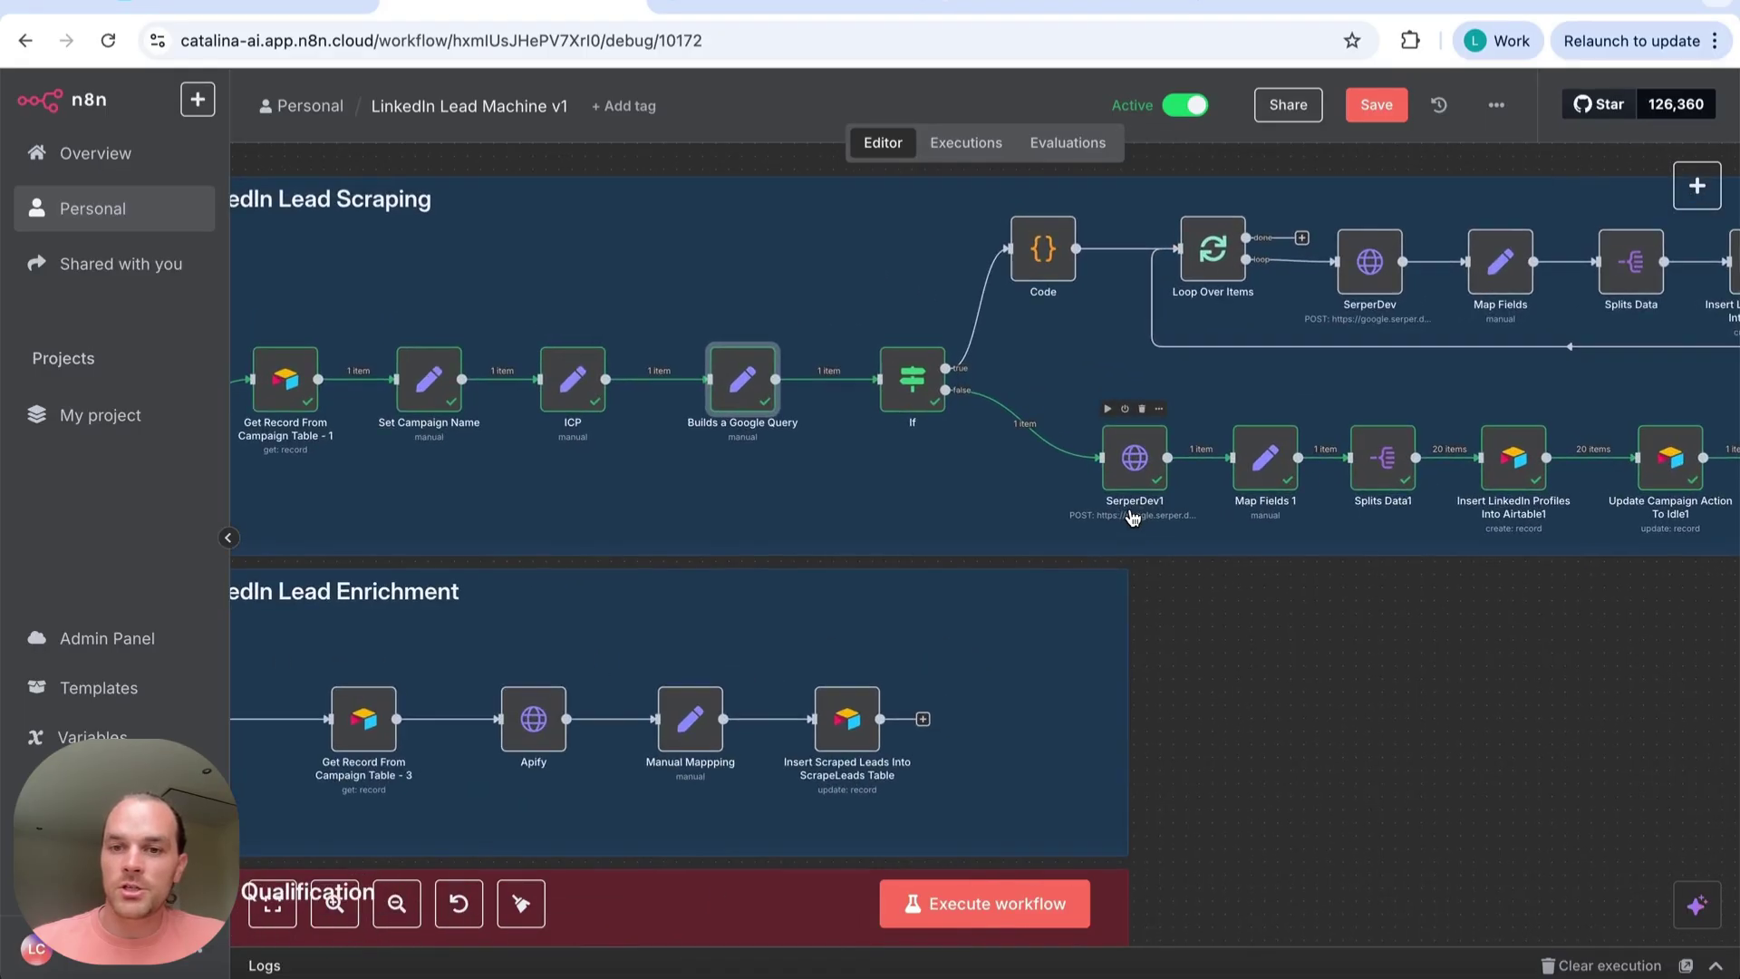
pyautogui.doubleClick(1134, 460)
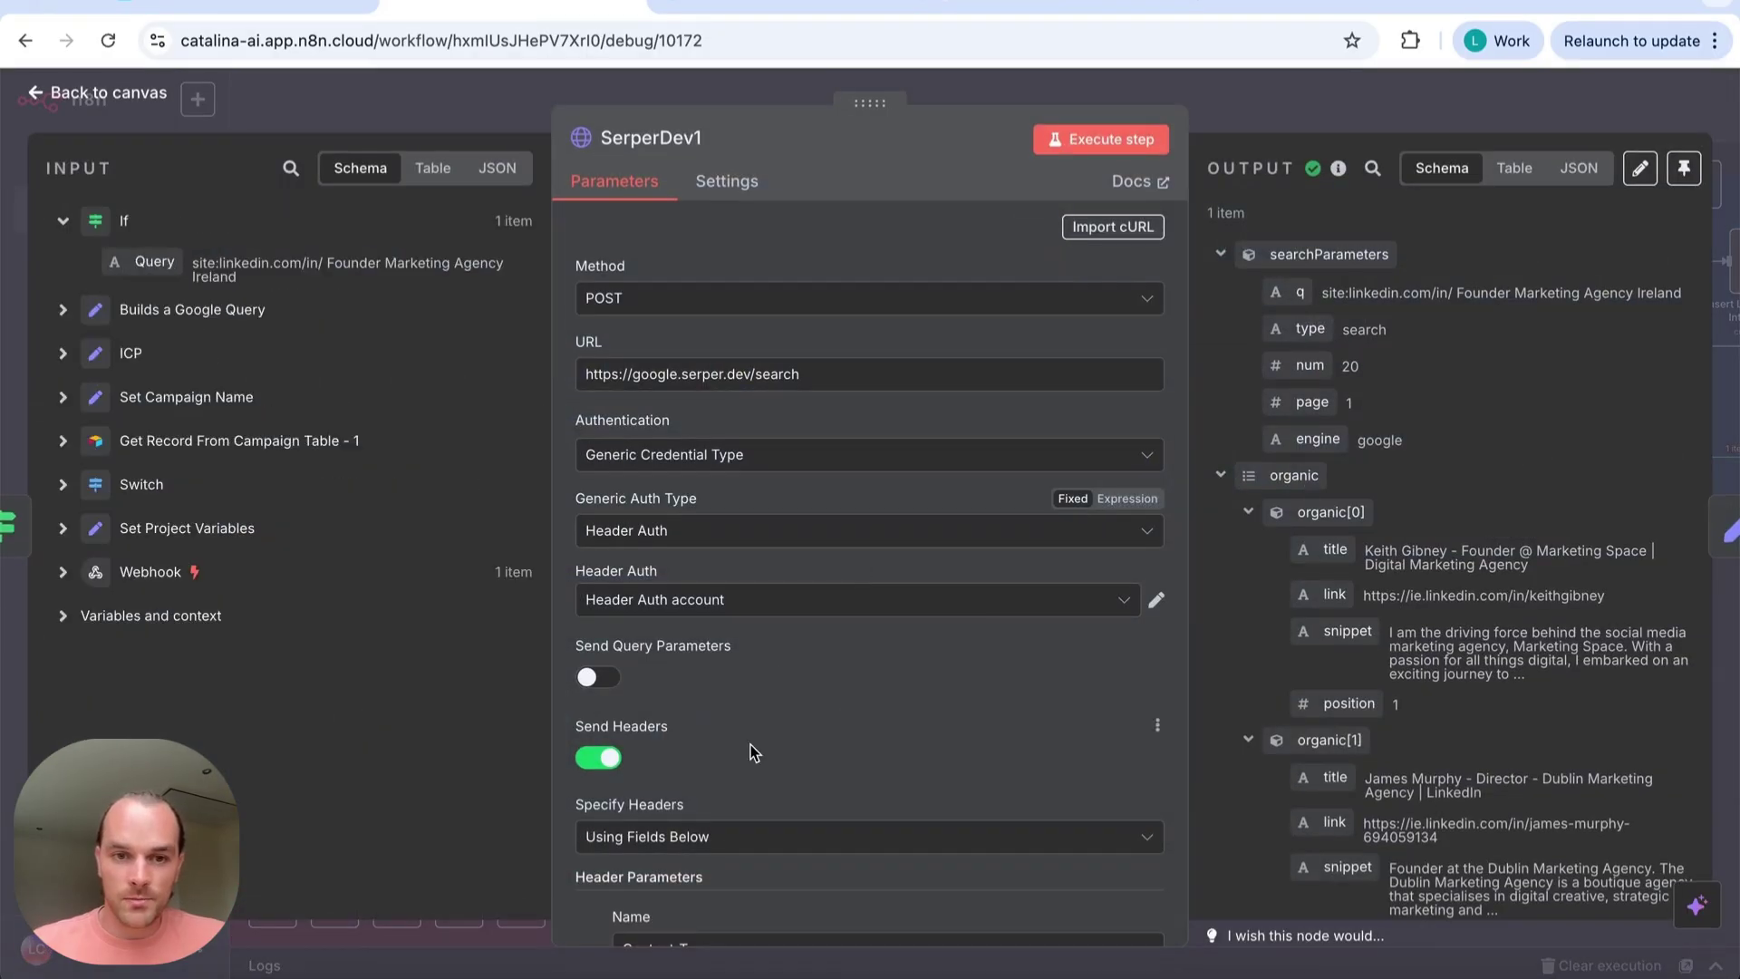
pyautogui.scroll(-1, 752, 748)
pyautogui.scroll(1, 751, 751)
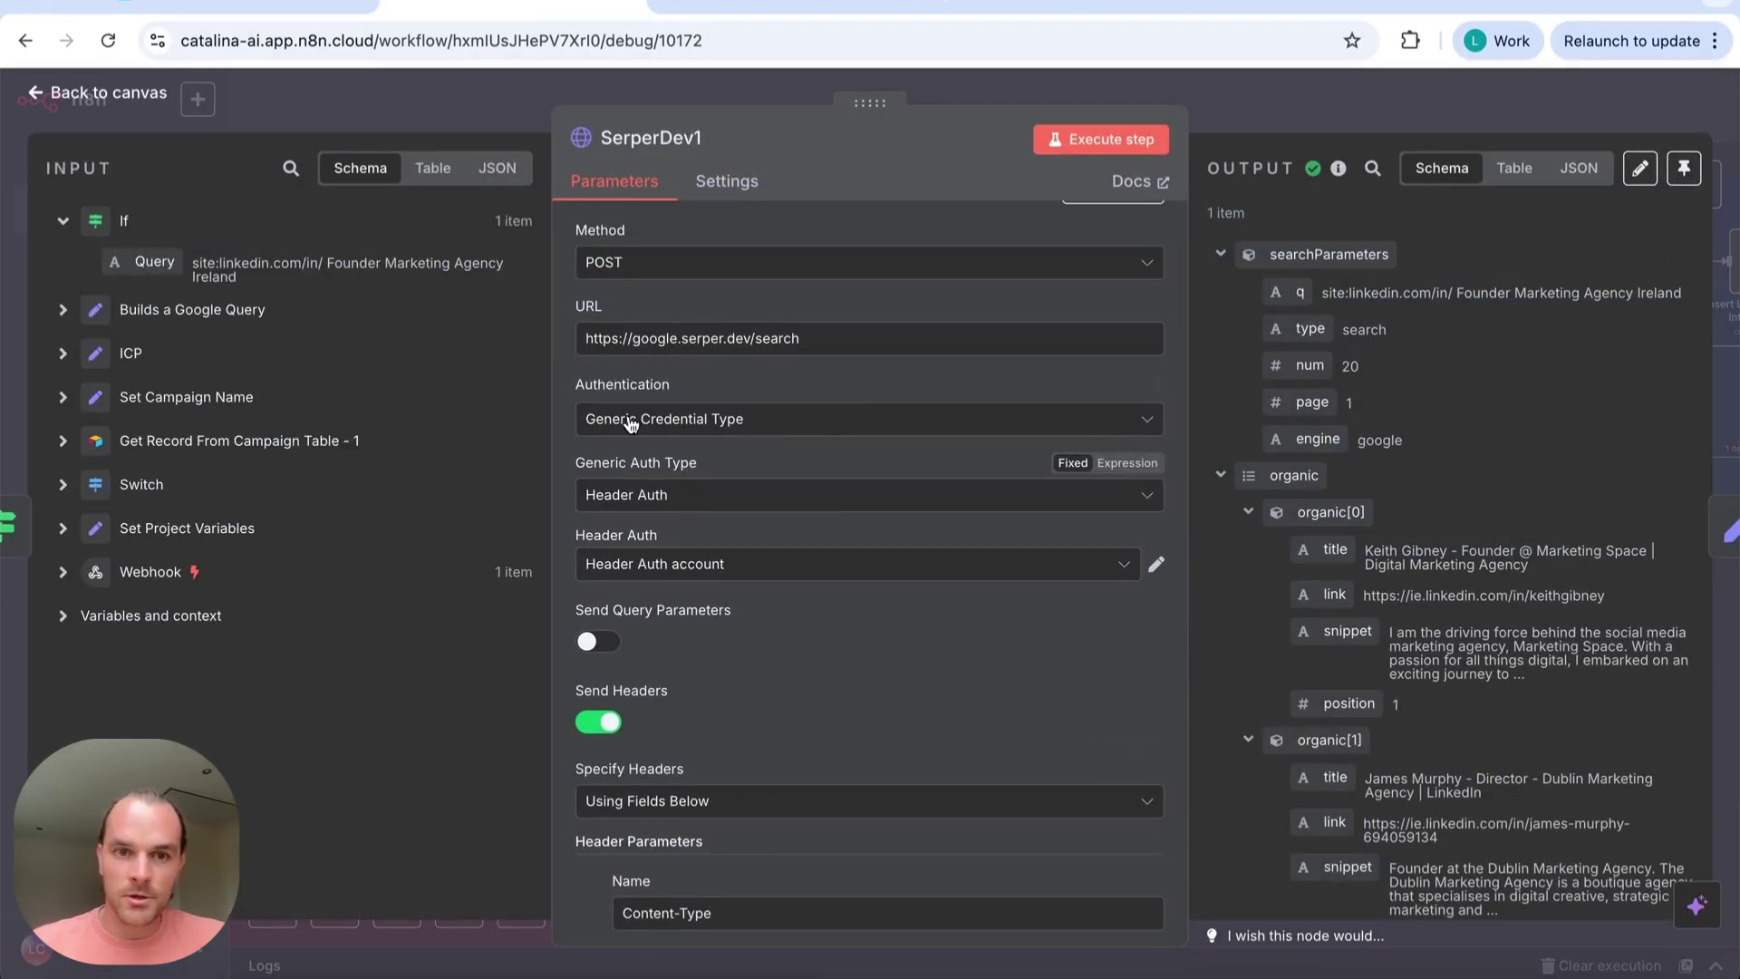
pyautogui.scroll(-10, 738, 628)
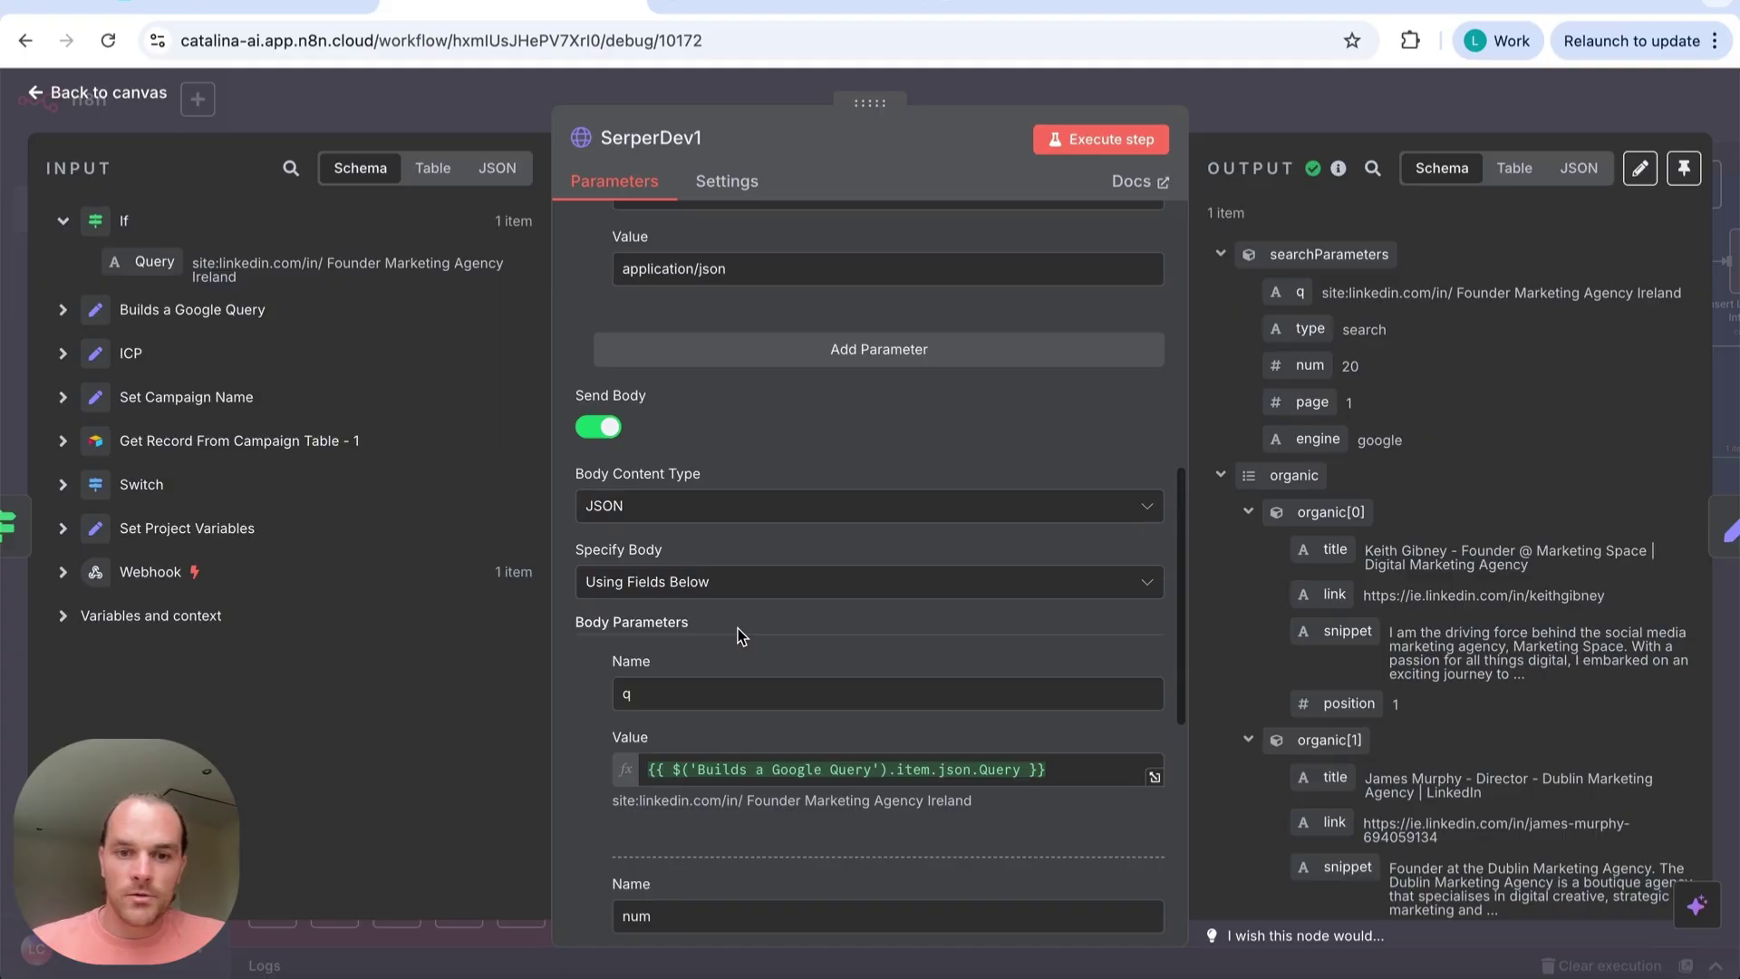
# Examine the q, num and page body parameters and their expressions in the SerperDev1 node, and close it
pyautogui.click(725, 642)
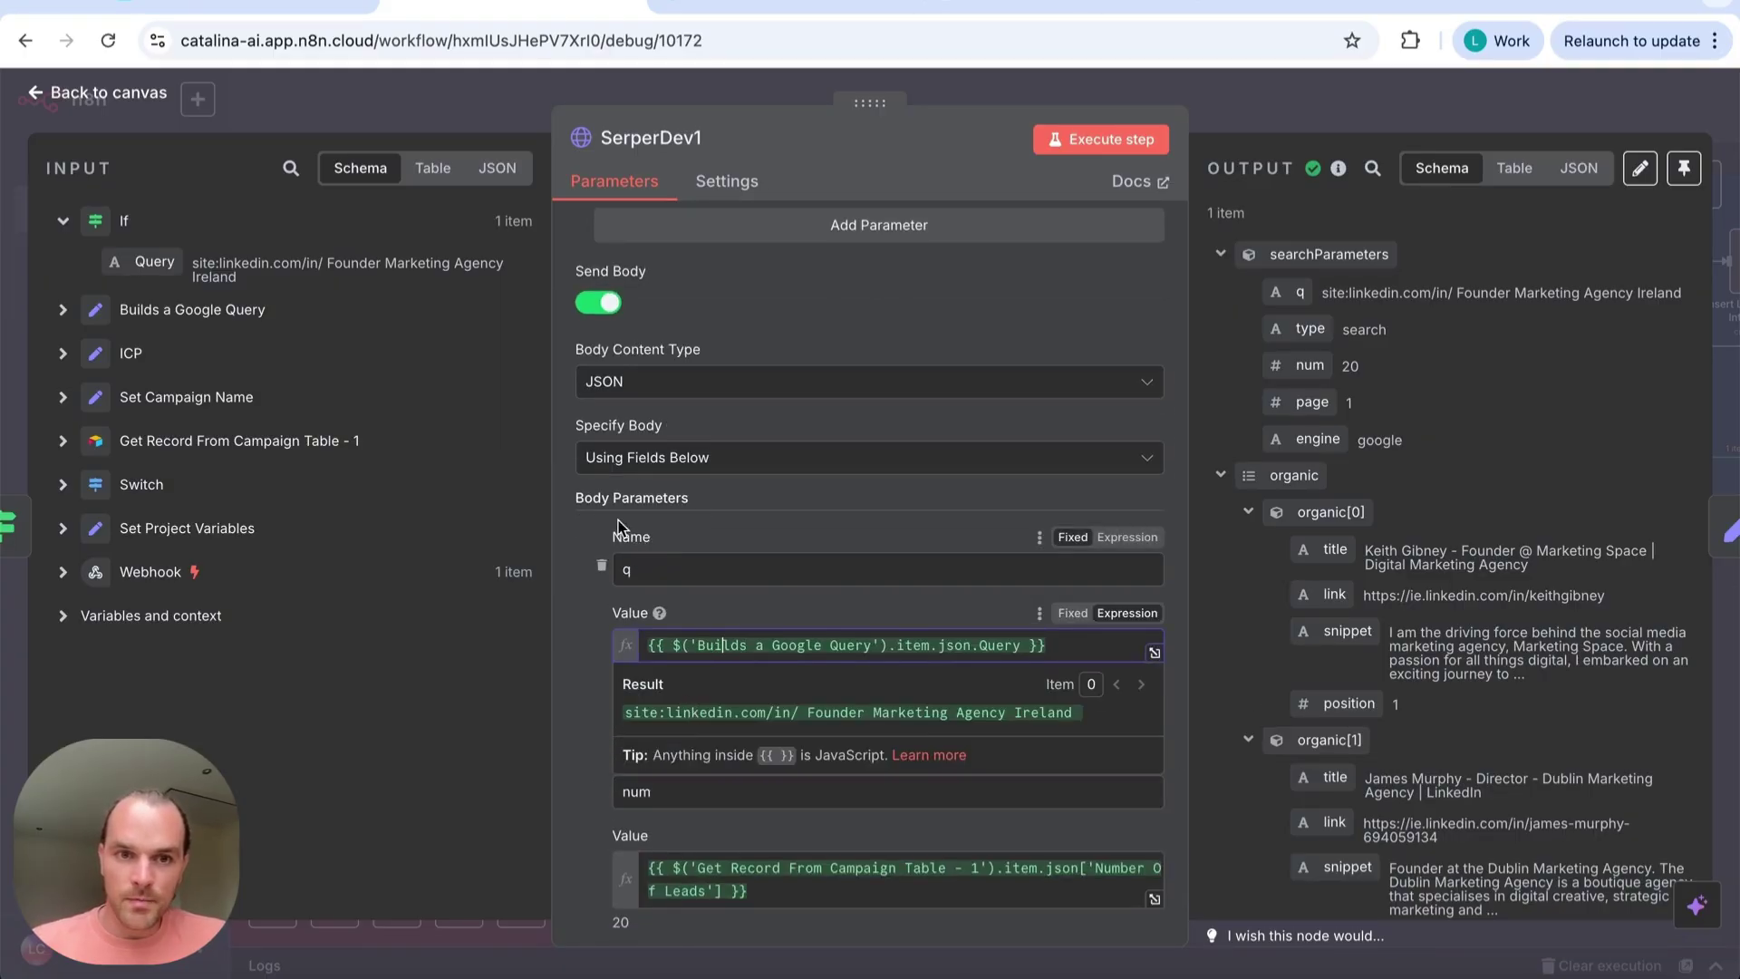
pyautogui.doubleClick(626, 569)
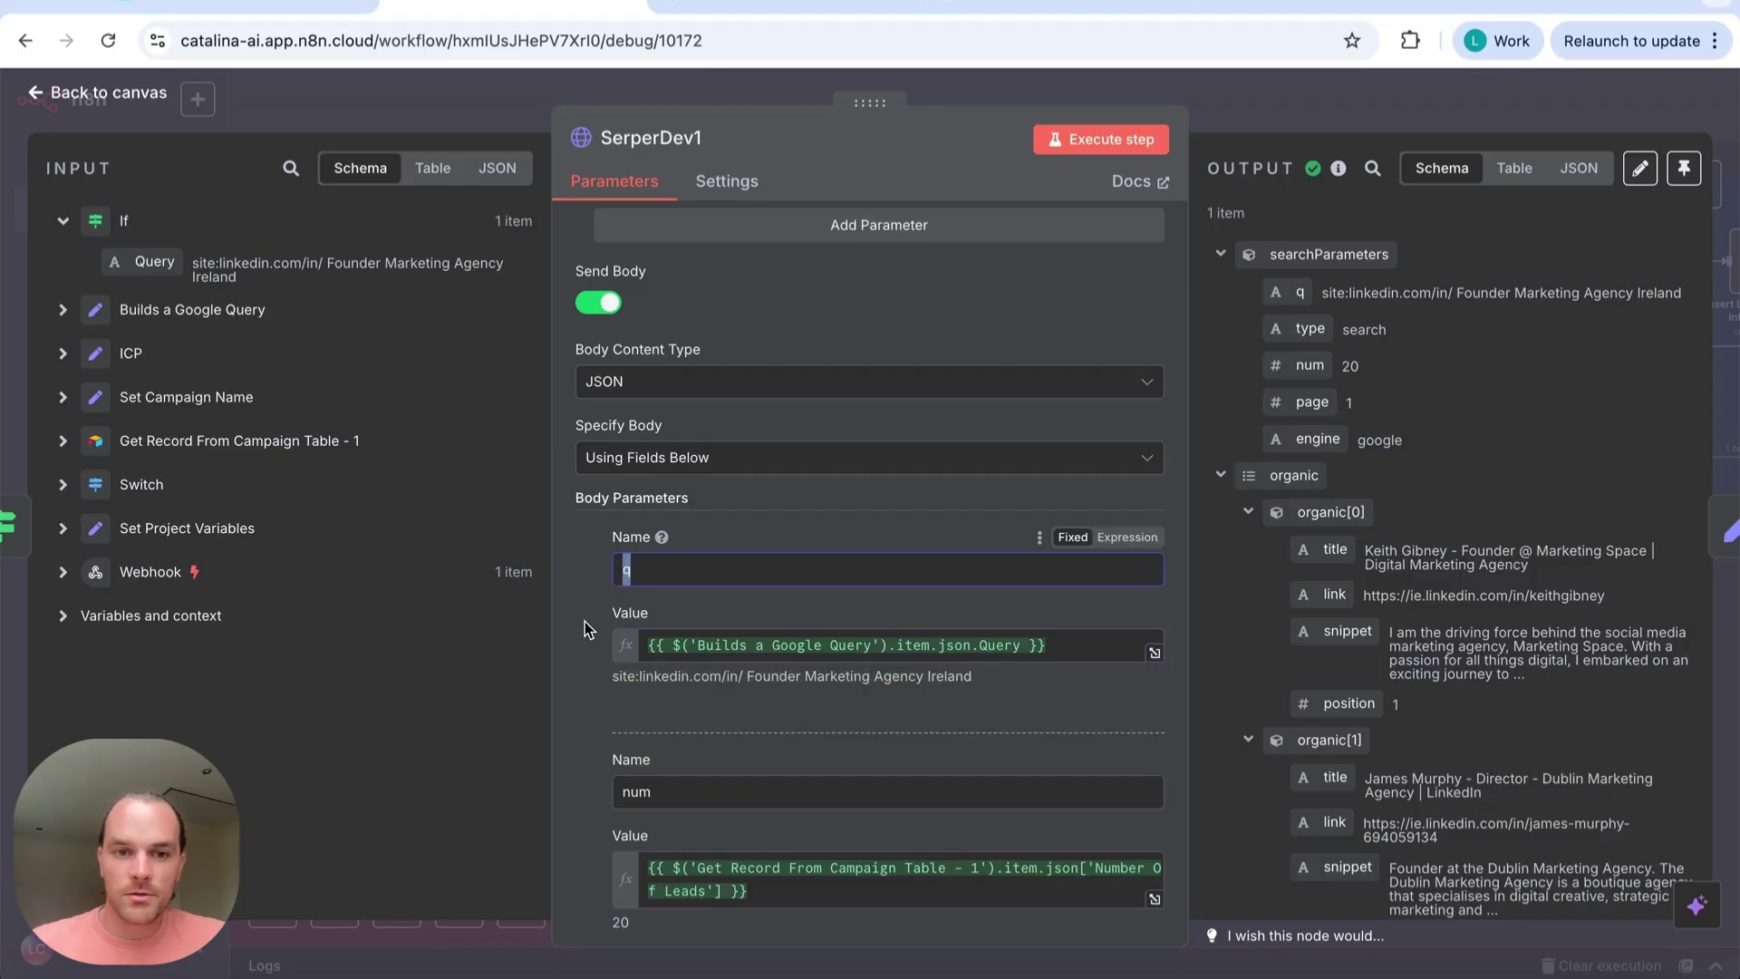
pyautogui.click(654, 644)
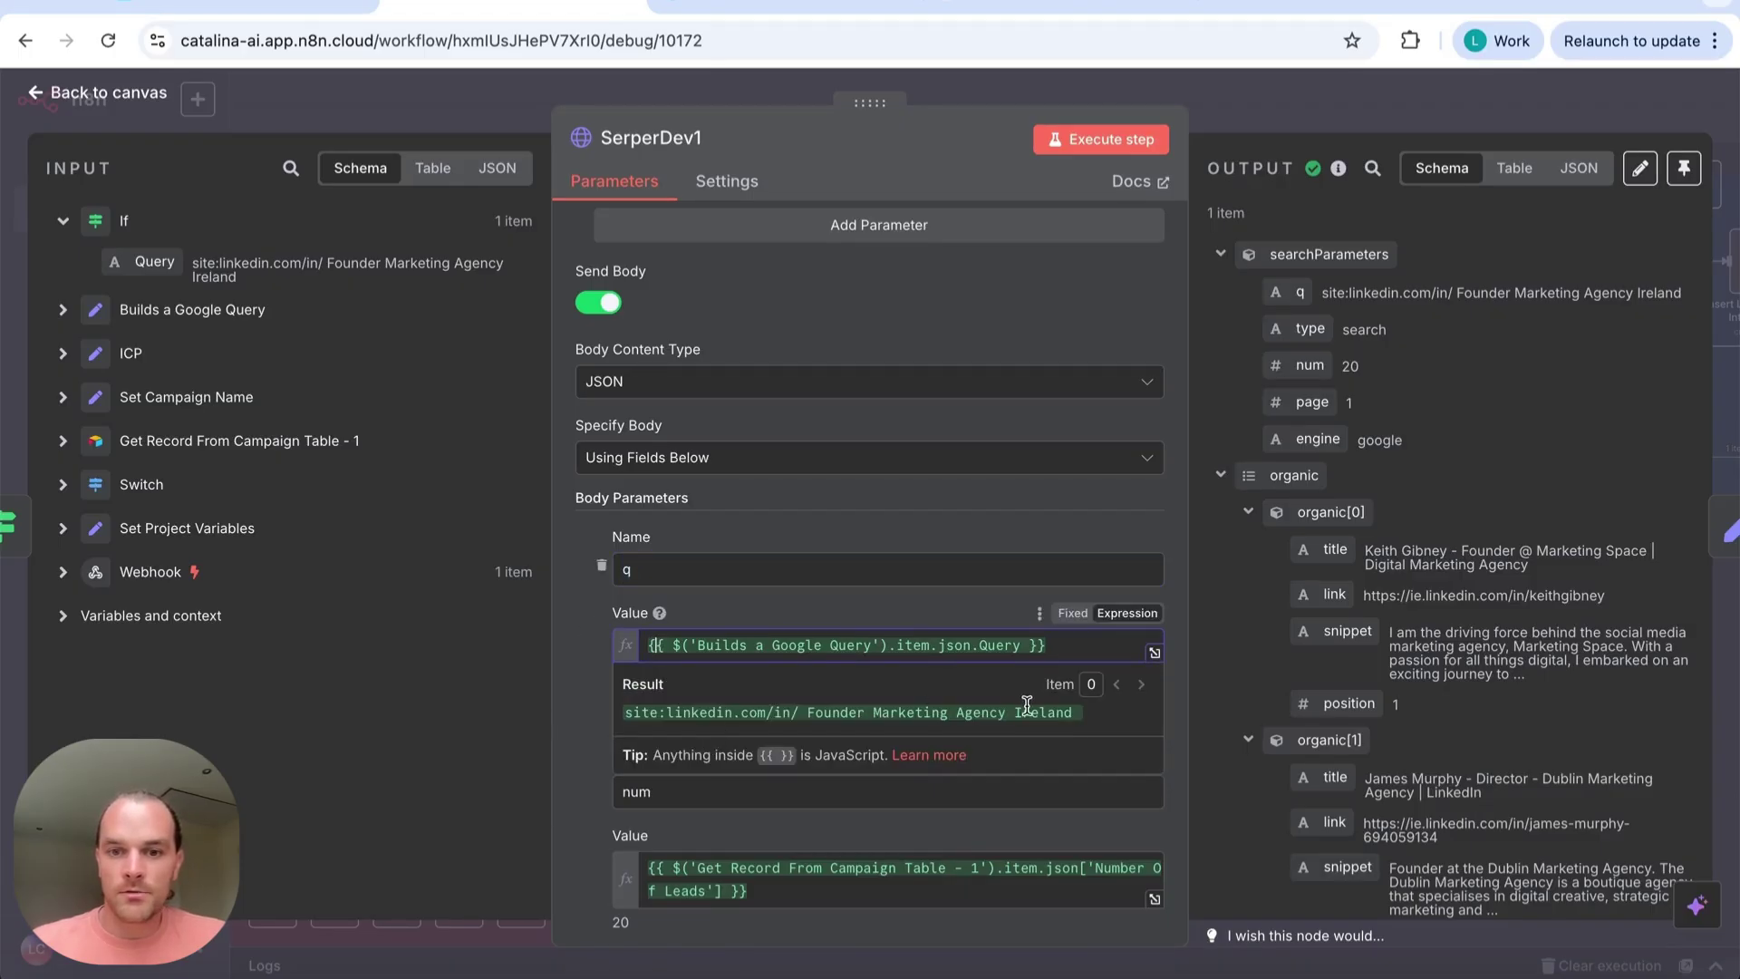
pyautogui.scroll(-1, 611, 692)
pyautogui.click(594, 682)
pyautogui.scroll(-2, 595, 682)
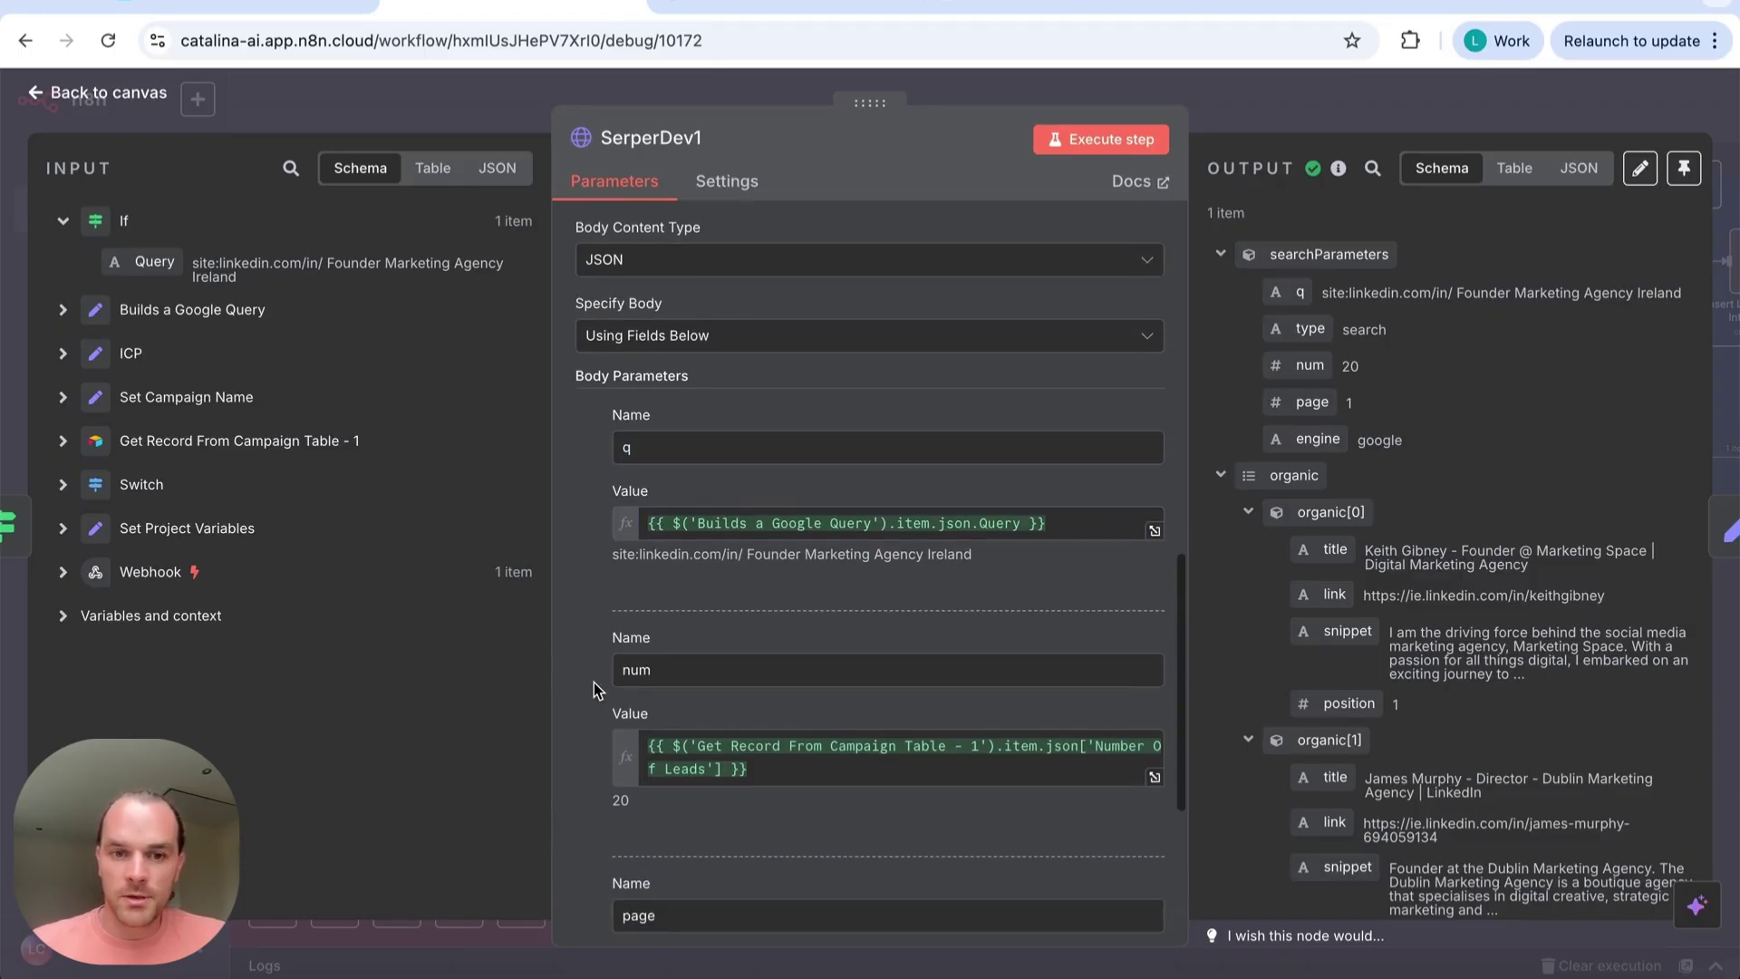
pyautogui.click(707, 739)
pyautogui.scroll(-2, 698, 698)
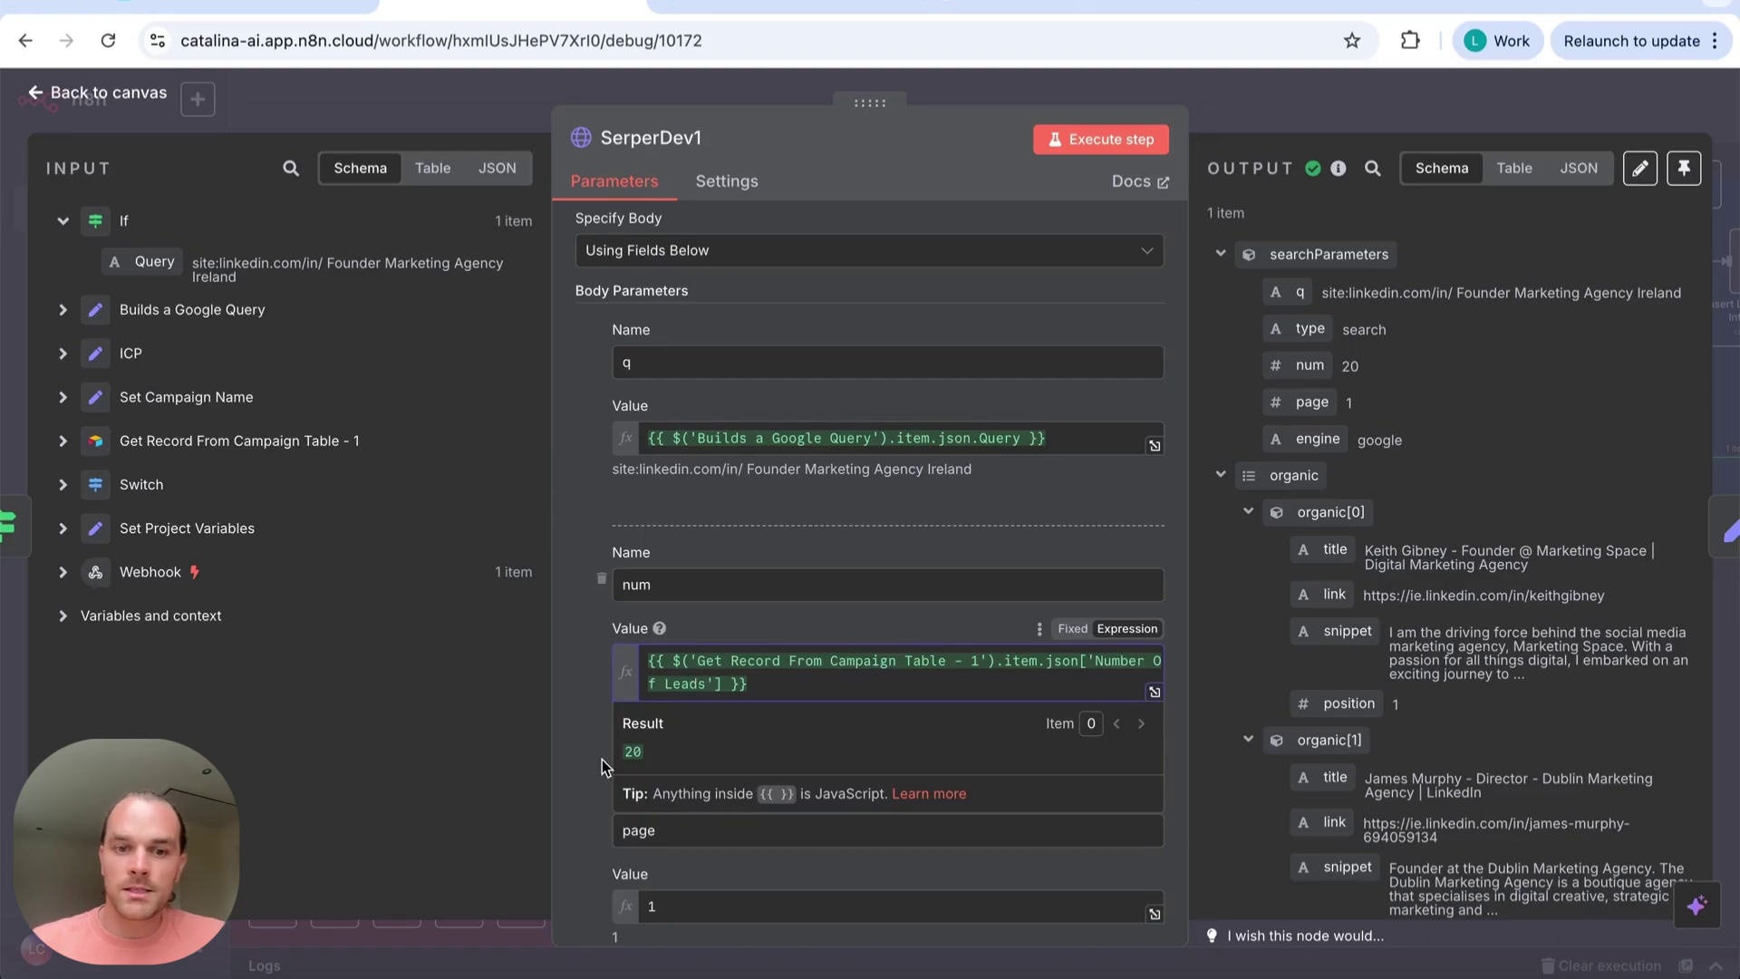
pyautogui.click(568, 748)
pyautogui.scroll(-3, 568, 748)
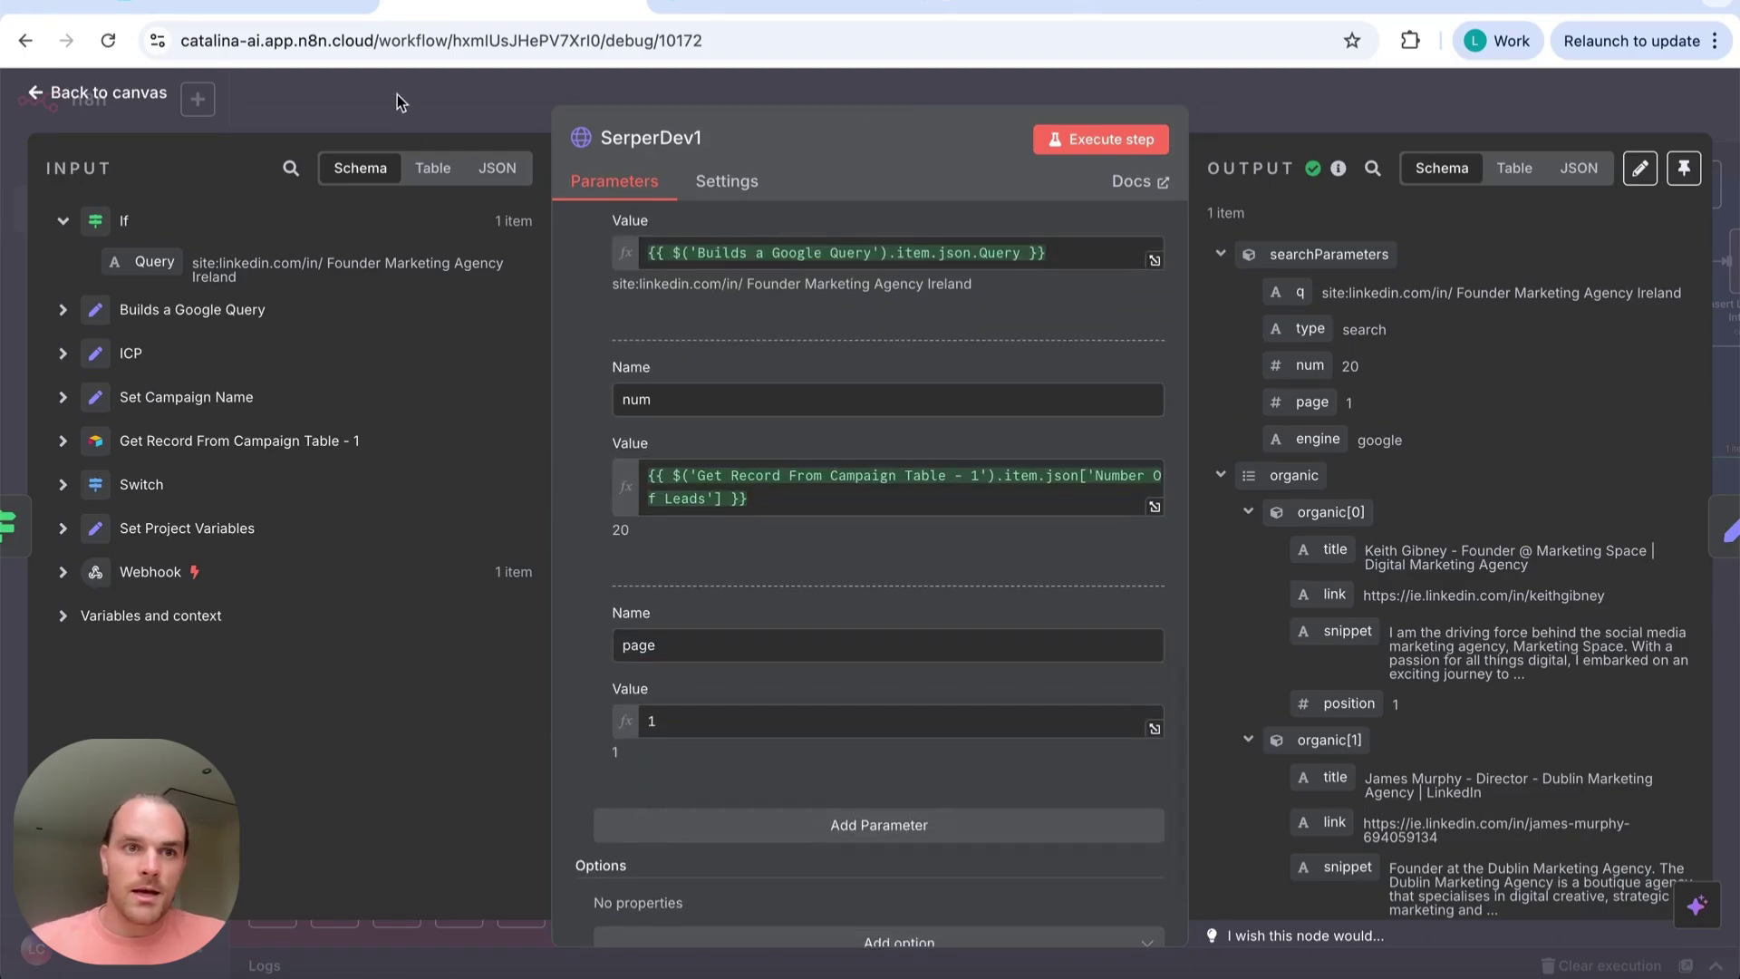
pyautogui.click(395, 101)
# Survey the two paths of the LinkedIn Lead Scraping branch and examine the If node's Number Of Leads condition
pyautogui.hscroll(2, 997, 415)
pyautogui.scroll(1, 997, 415)
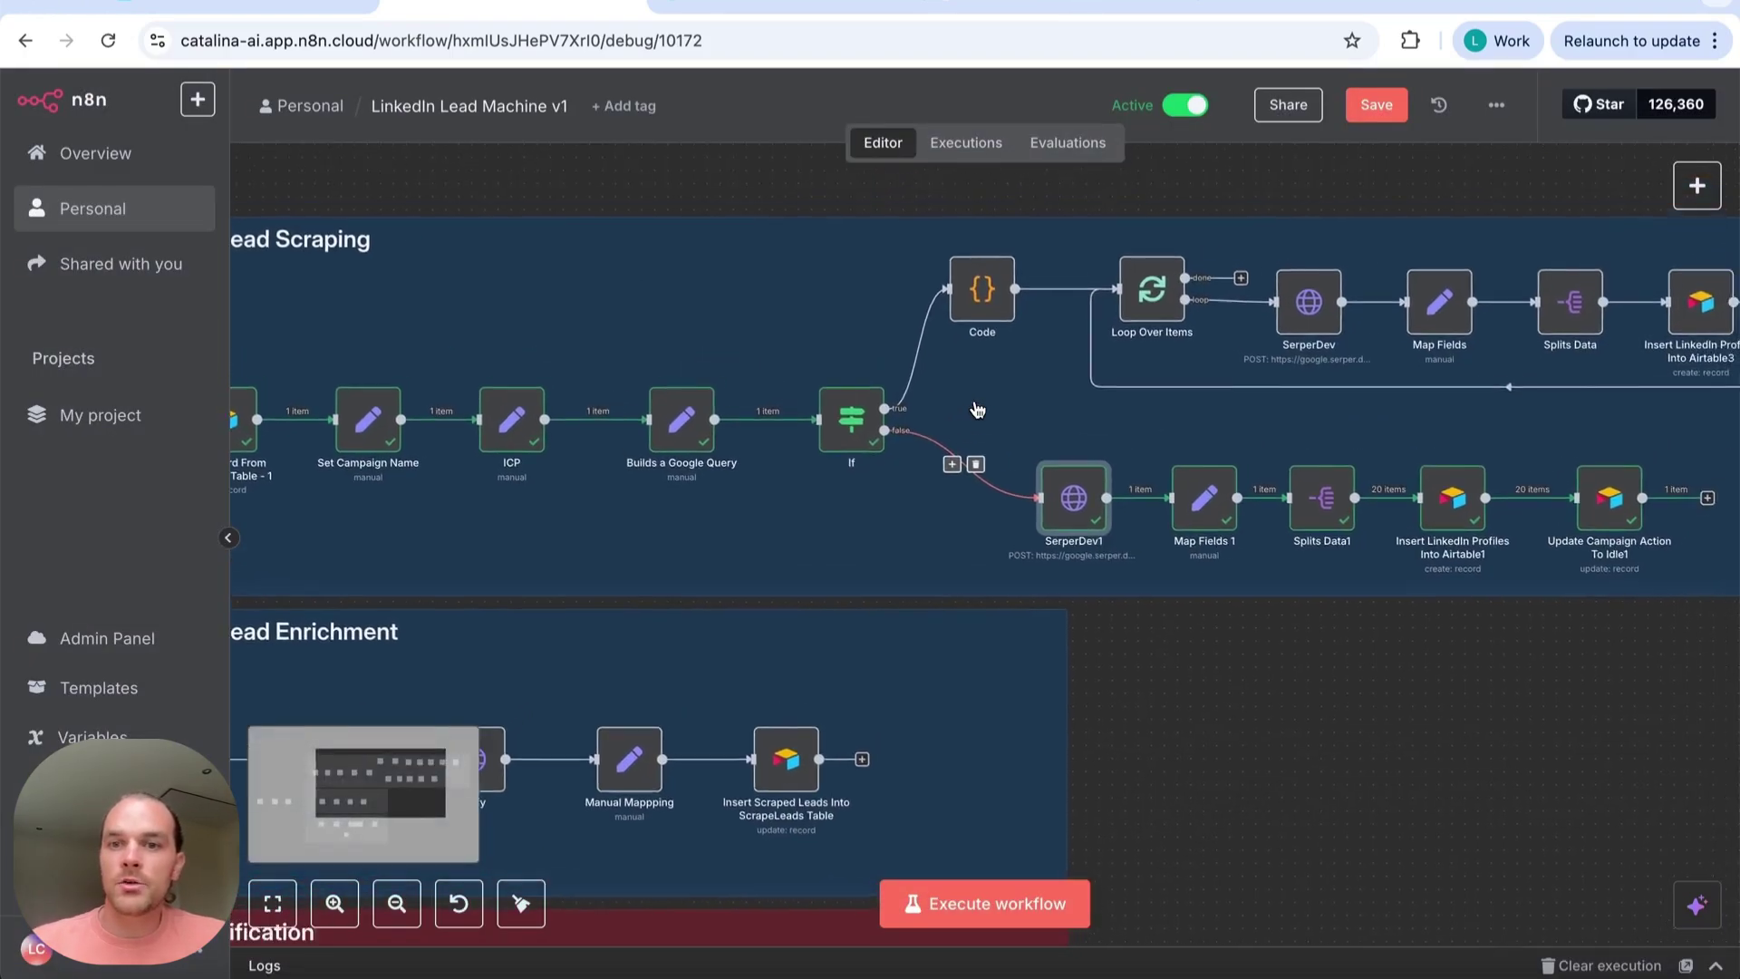
pyautogui.scroll(-2, 977, 410)
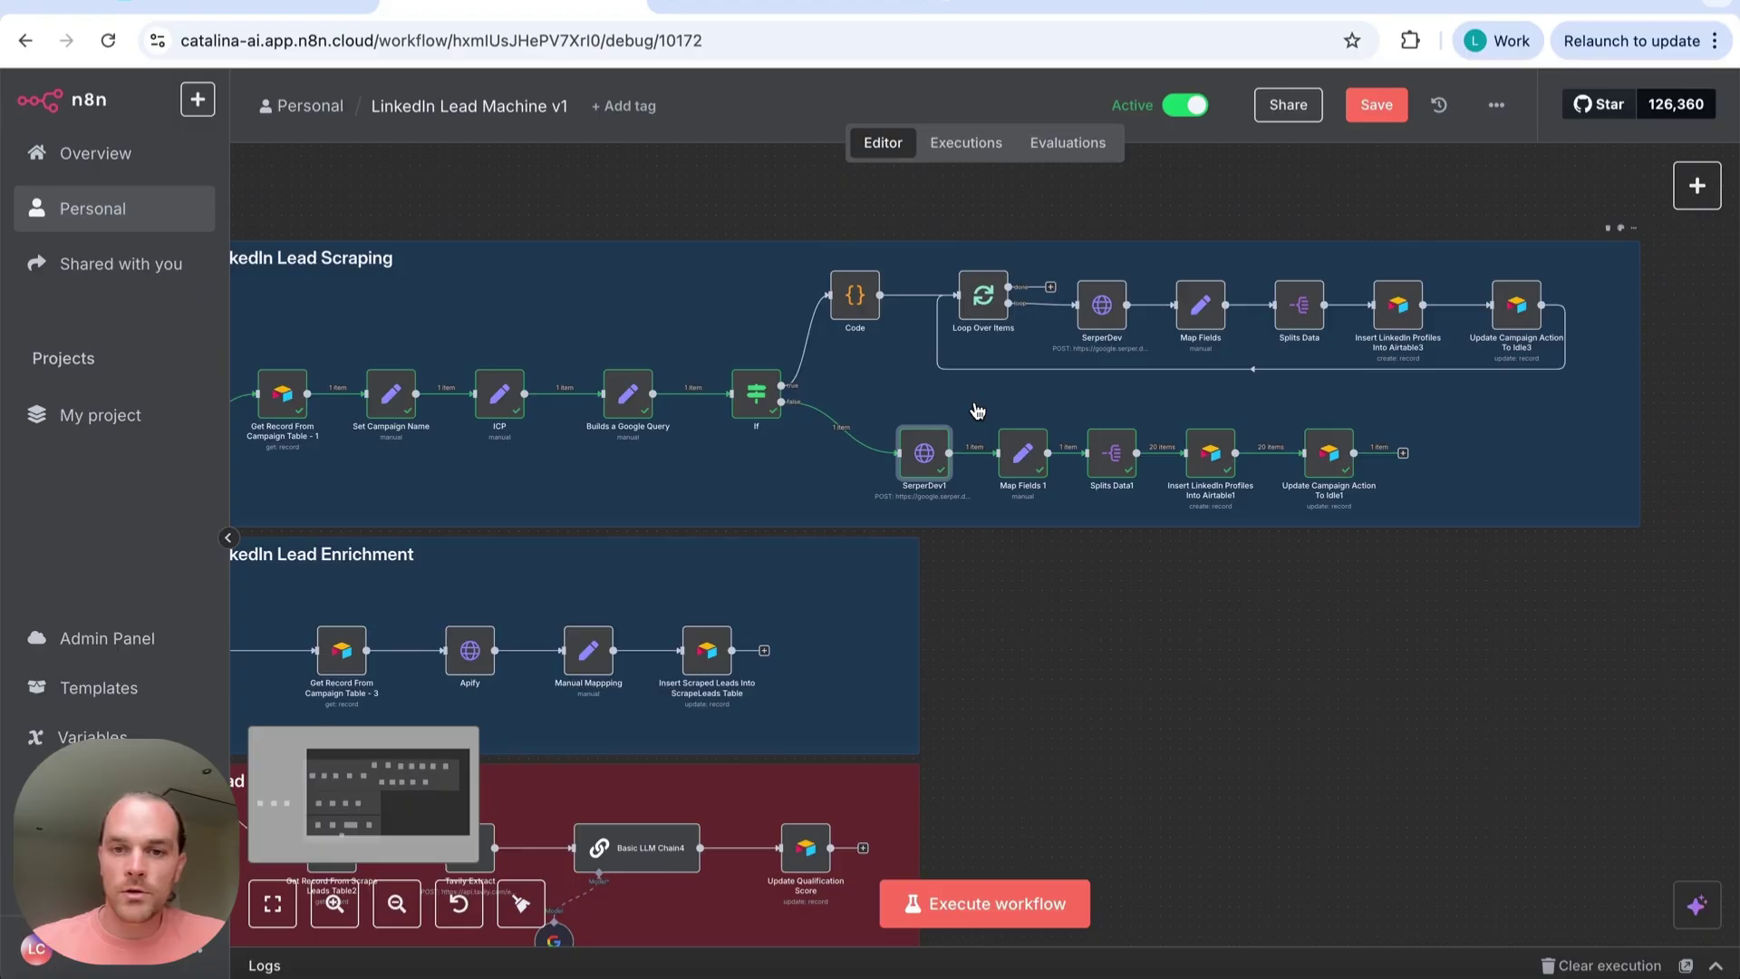
pyautogui.hscroll(1, 976, 410)
pyautogui.scroll(1, 977, 410)
pyautogui.moveTo(1180, 470)
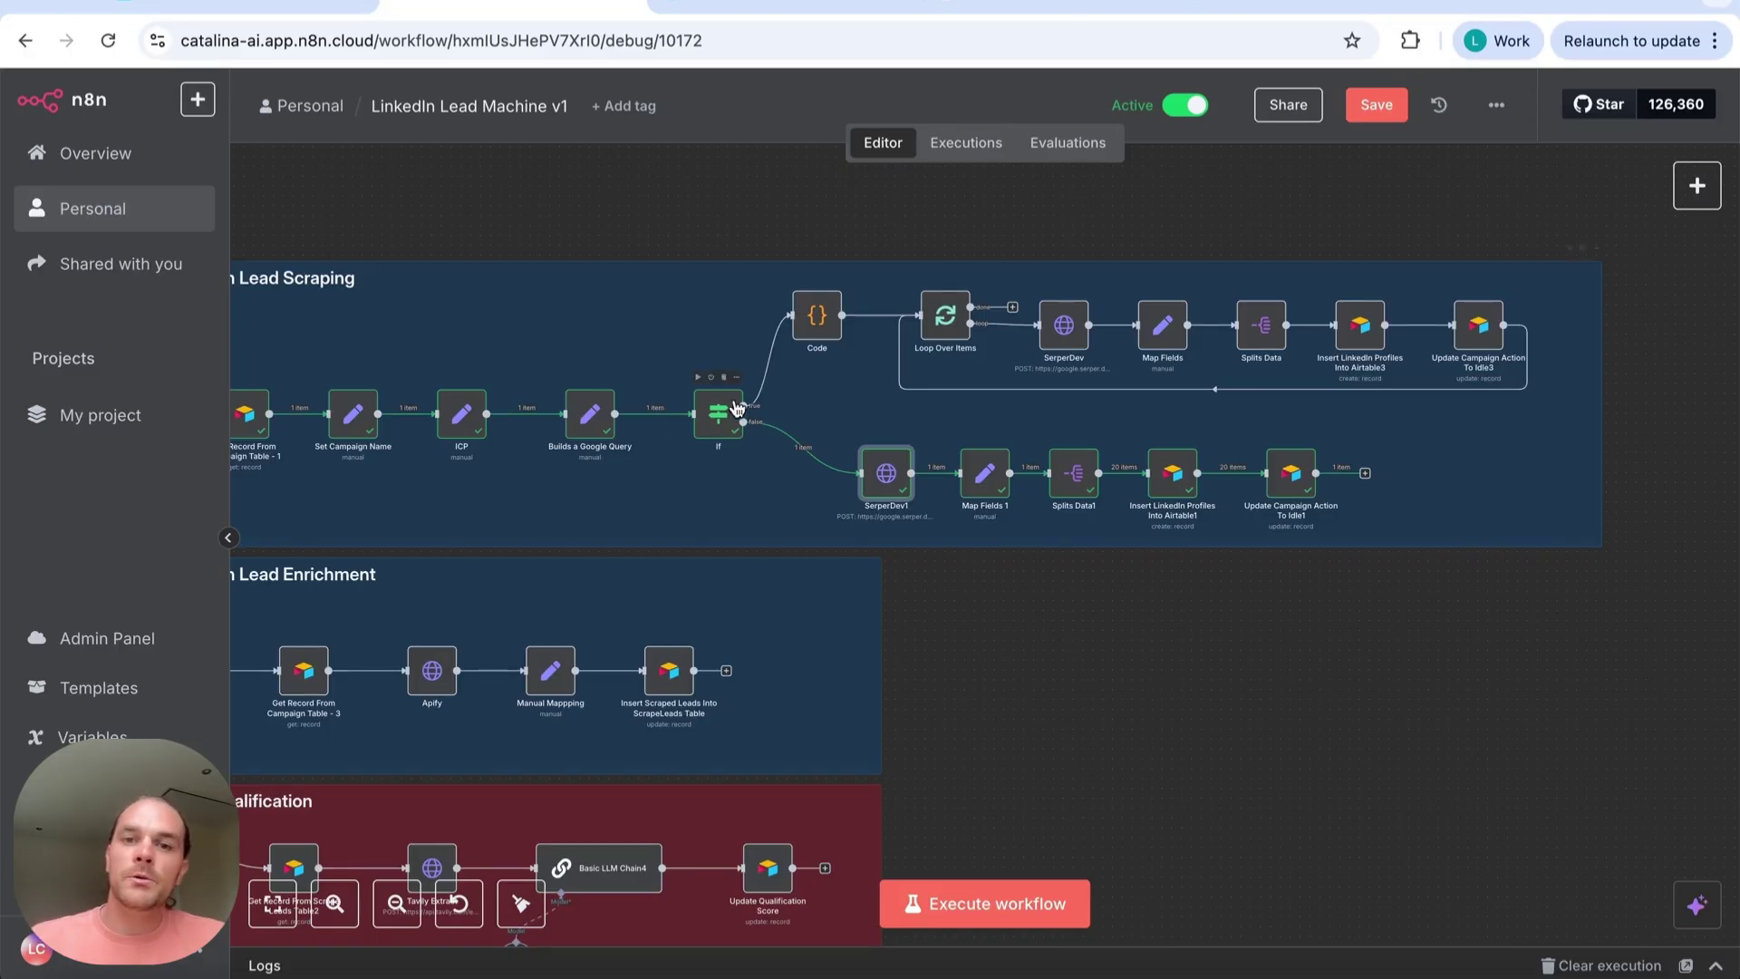
pyautogui.doubleClick(717, 407)
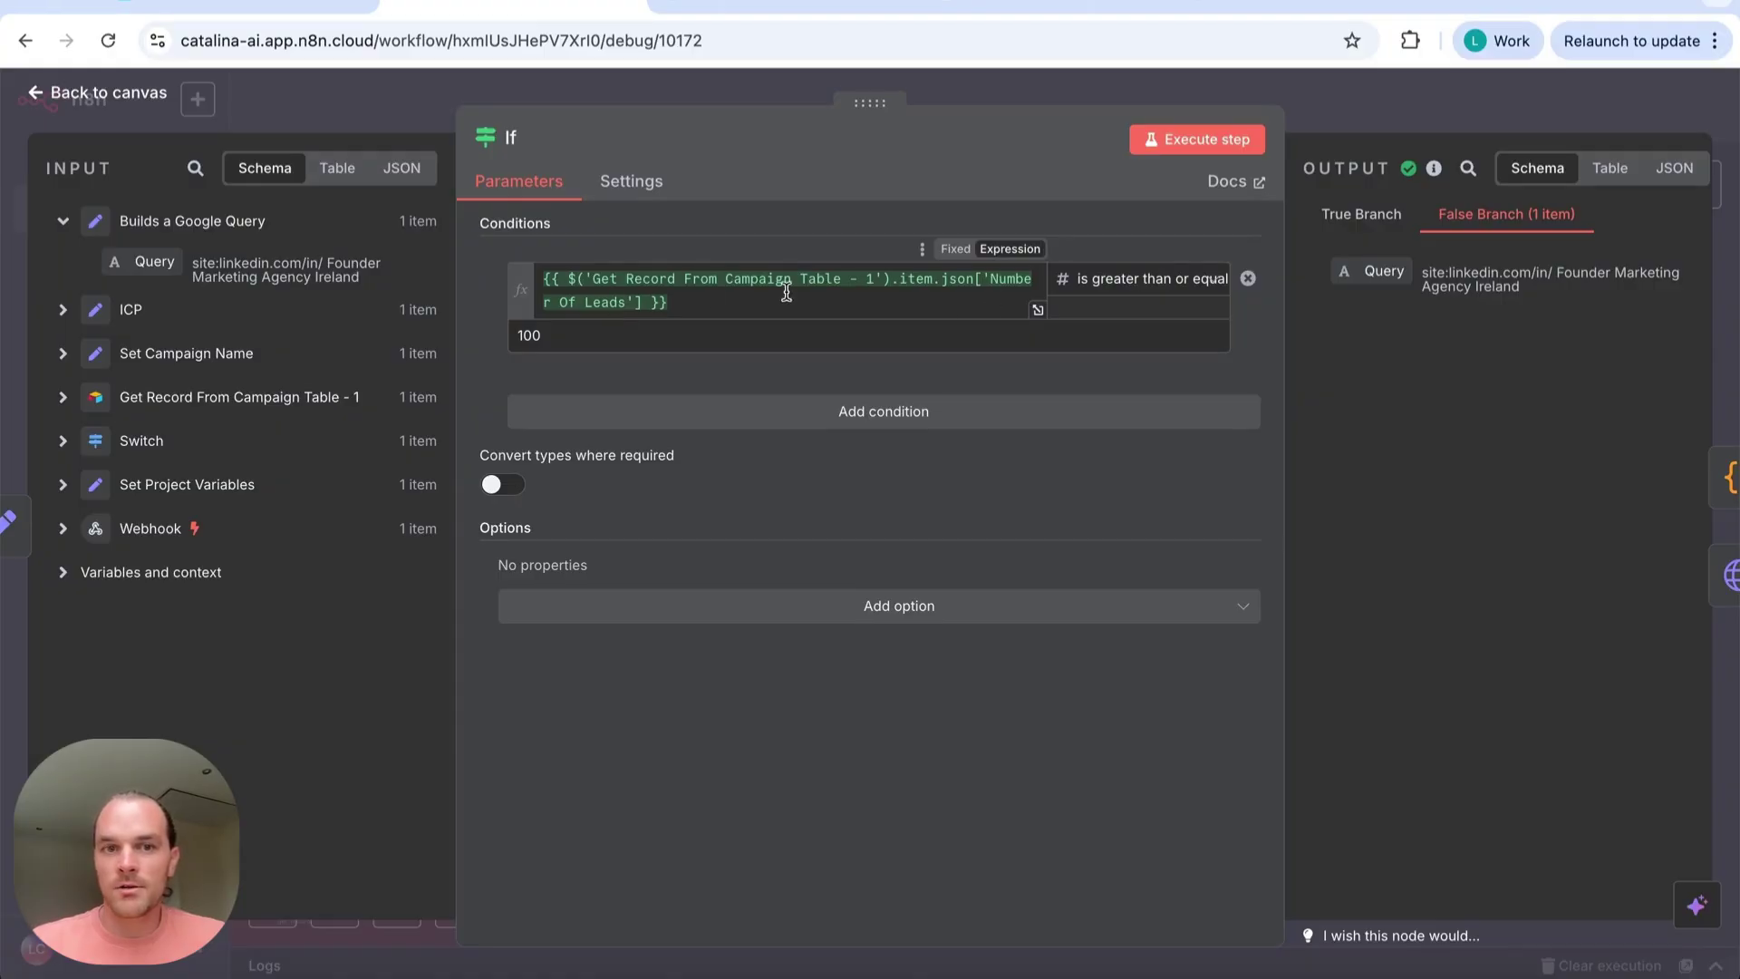
pyautogui.click(395, 92)
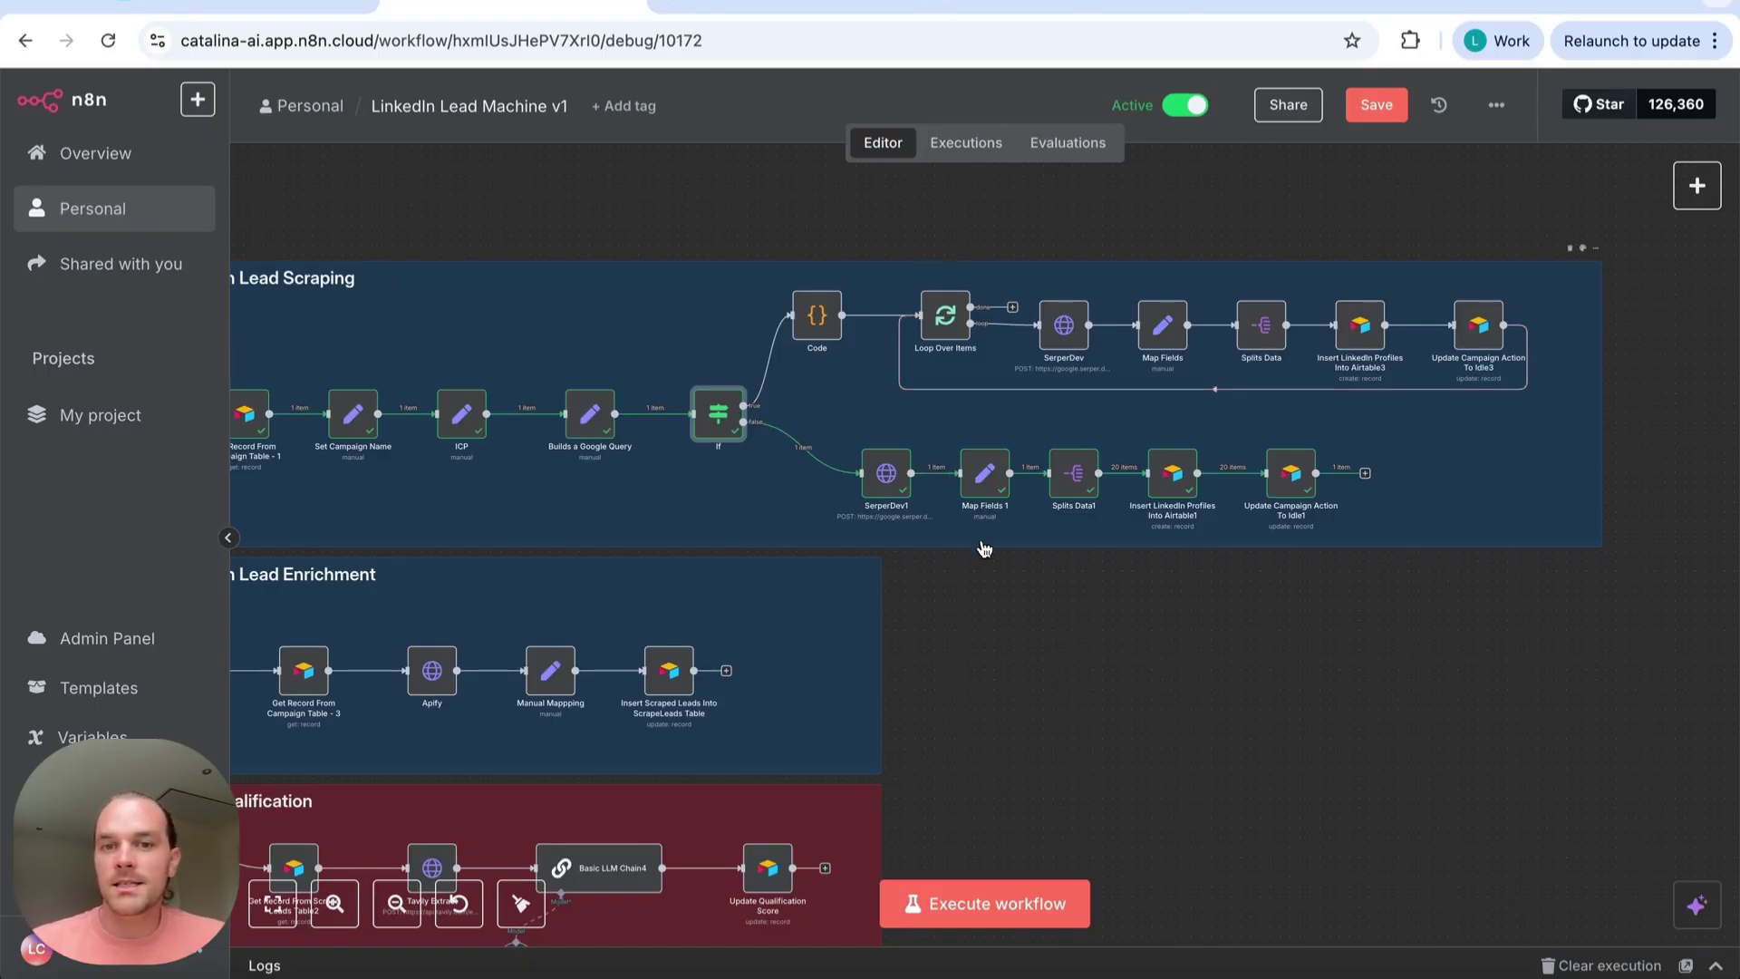
# Open the Code node on the If node's true path and read its generateIds JavaScript
pyautogui.doubleClick(813, 327)
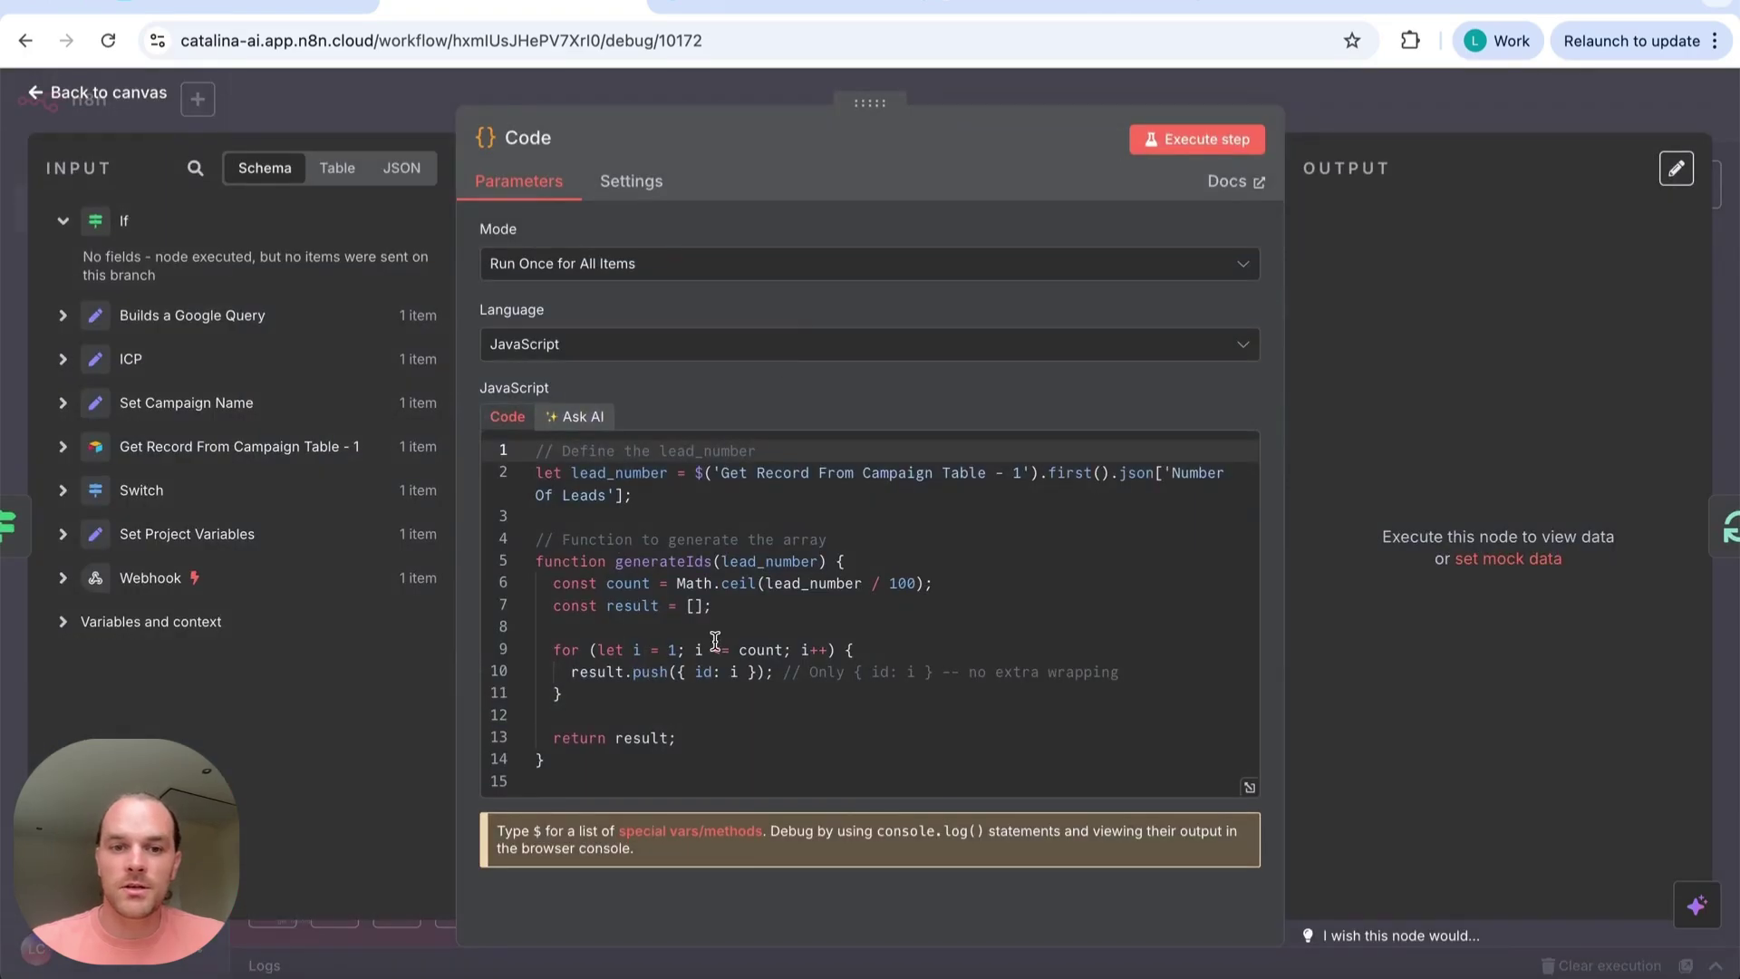
pyautogui.scroll(-2, 715, 640)
pyautogui.scroll(2, 797, 645)
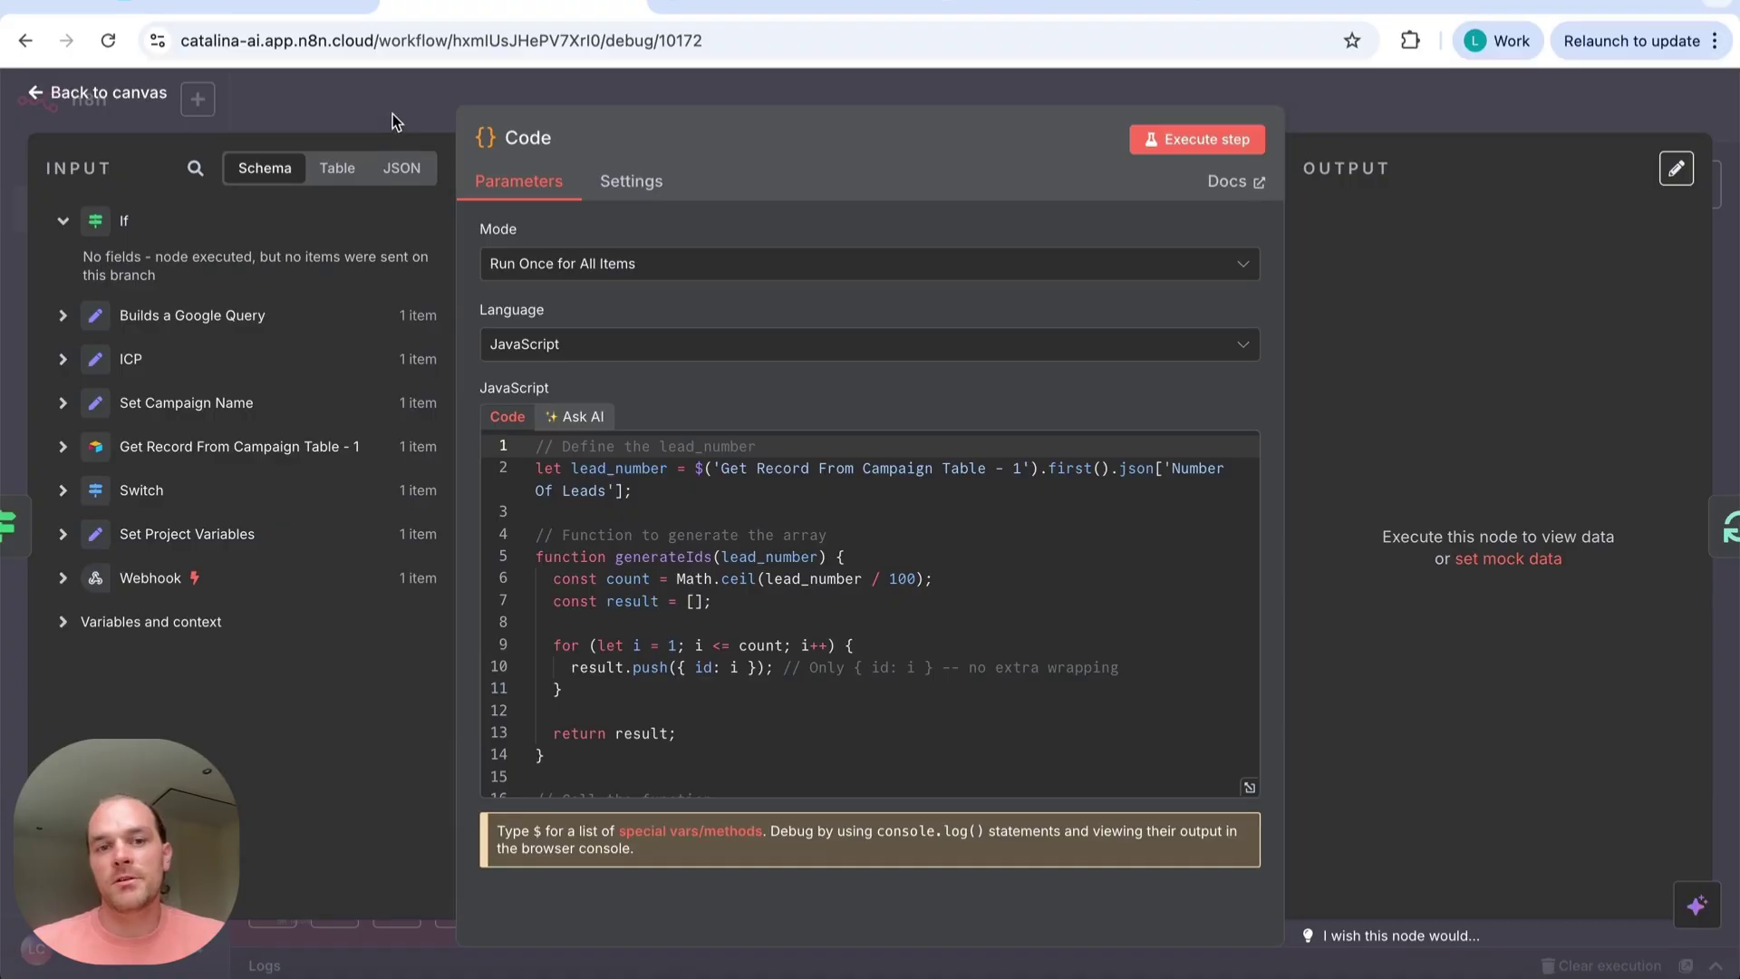
pyautogui.press('Escape')
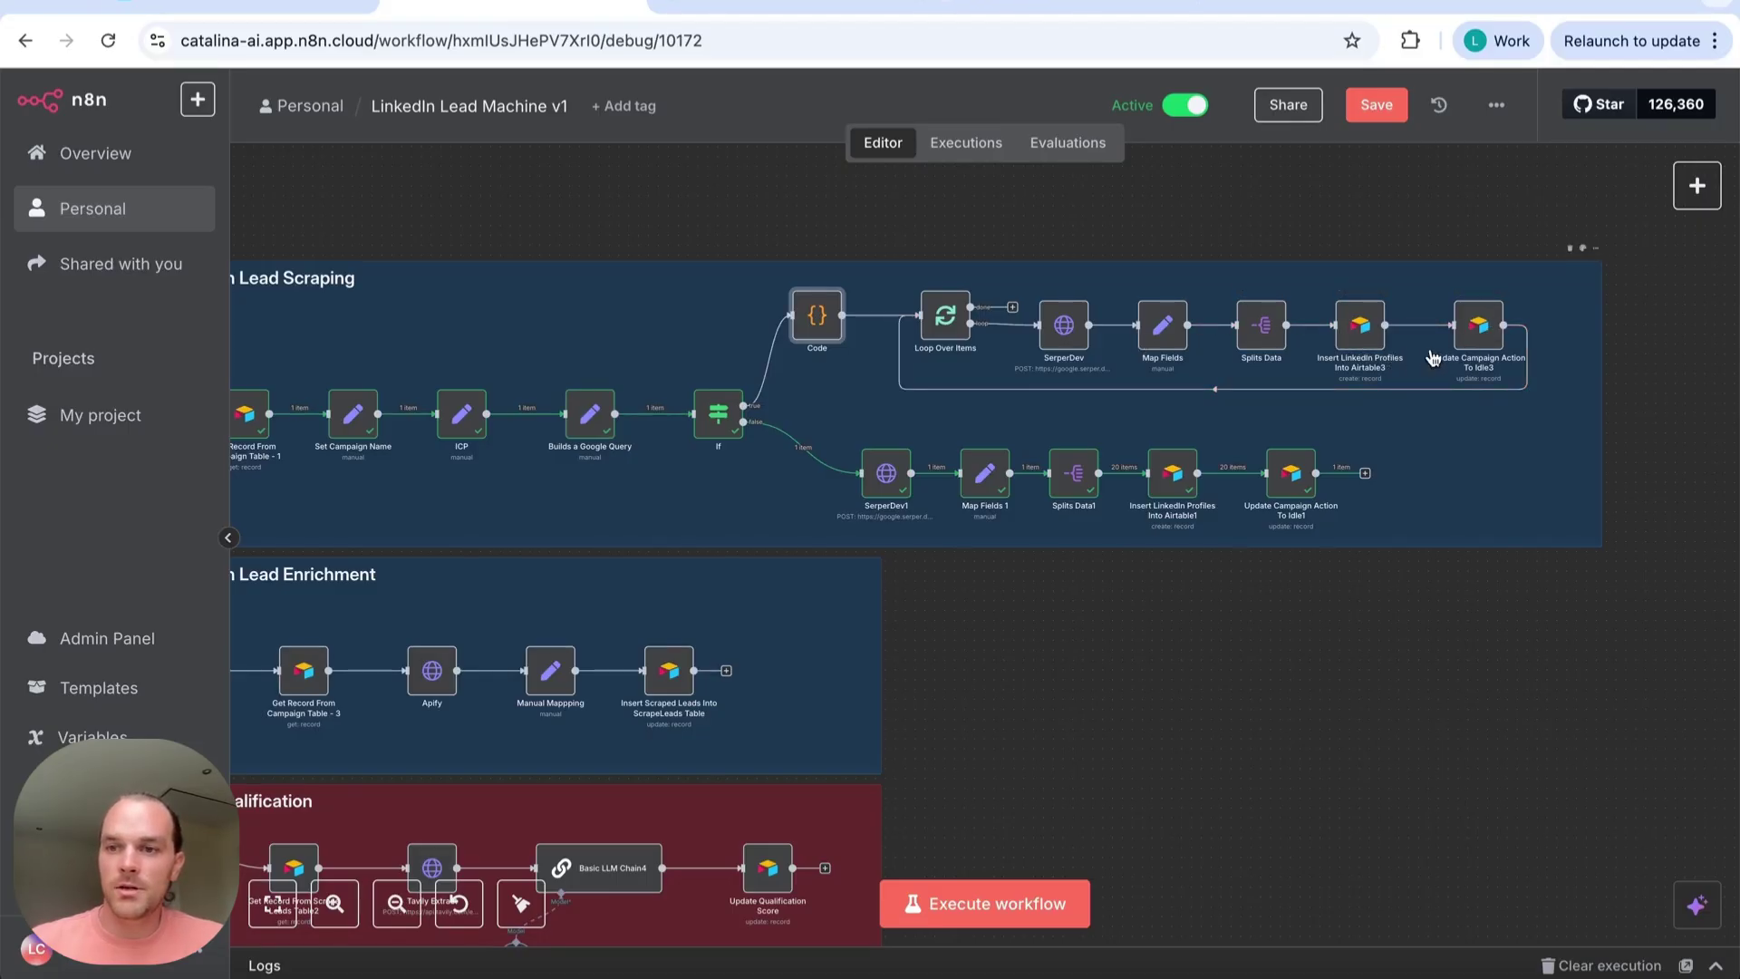
# Open the Insert LinkedIn Profiles Into Airtable3 node and examine the column values it sends to Airtable
pyautogui.doubleClick(1378, 329)
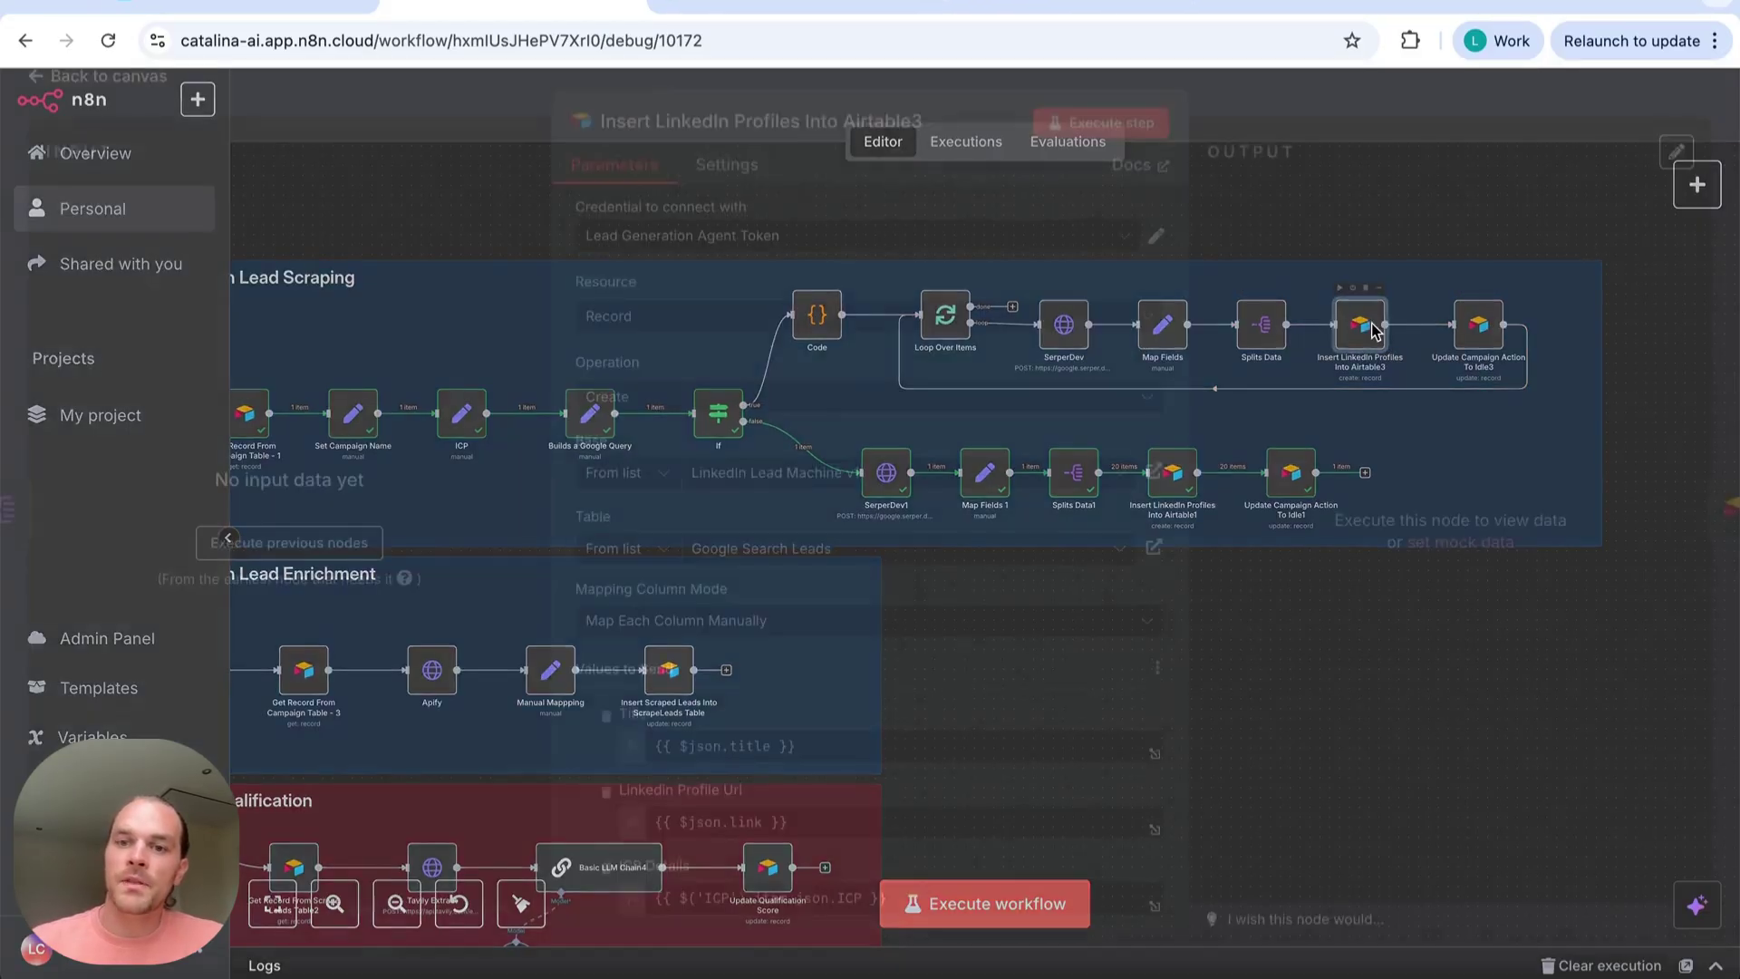
pyautogui.scroll(-3, 905, 570)
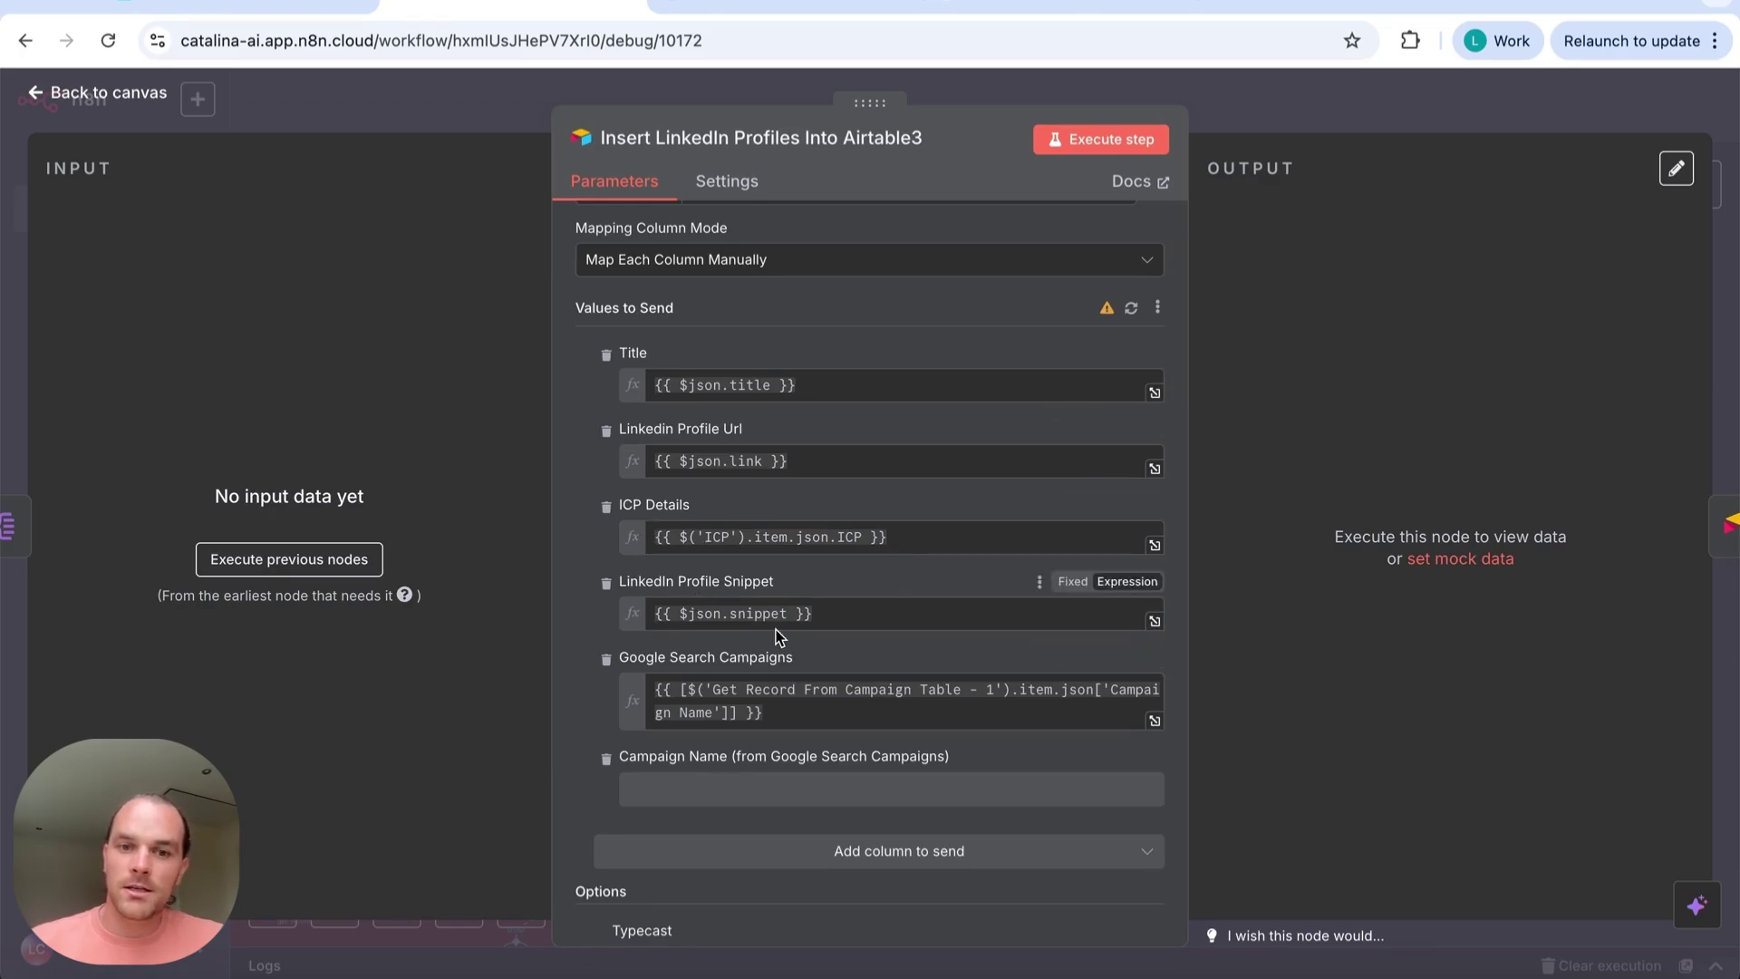
pyautogui.click(670, 460)
pyautogui.click(1340, 132)
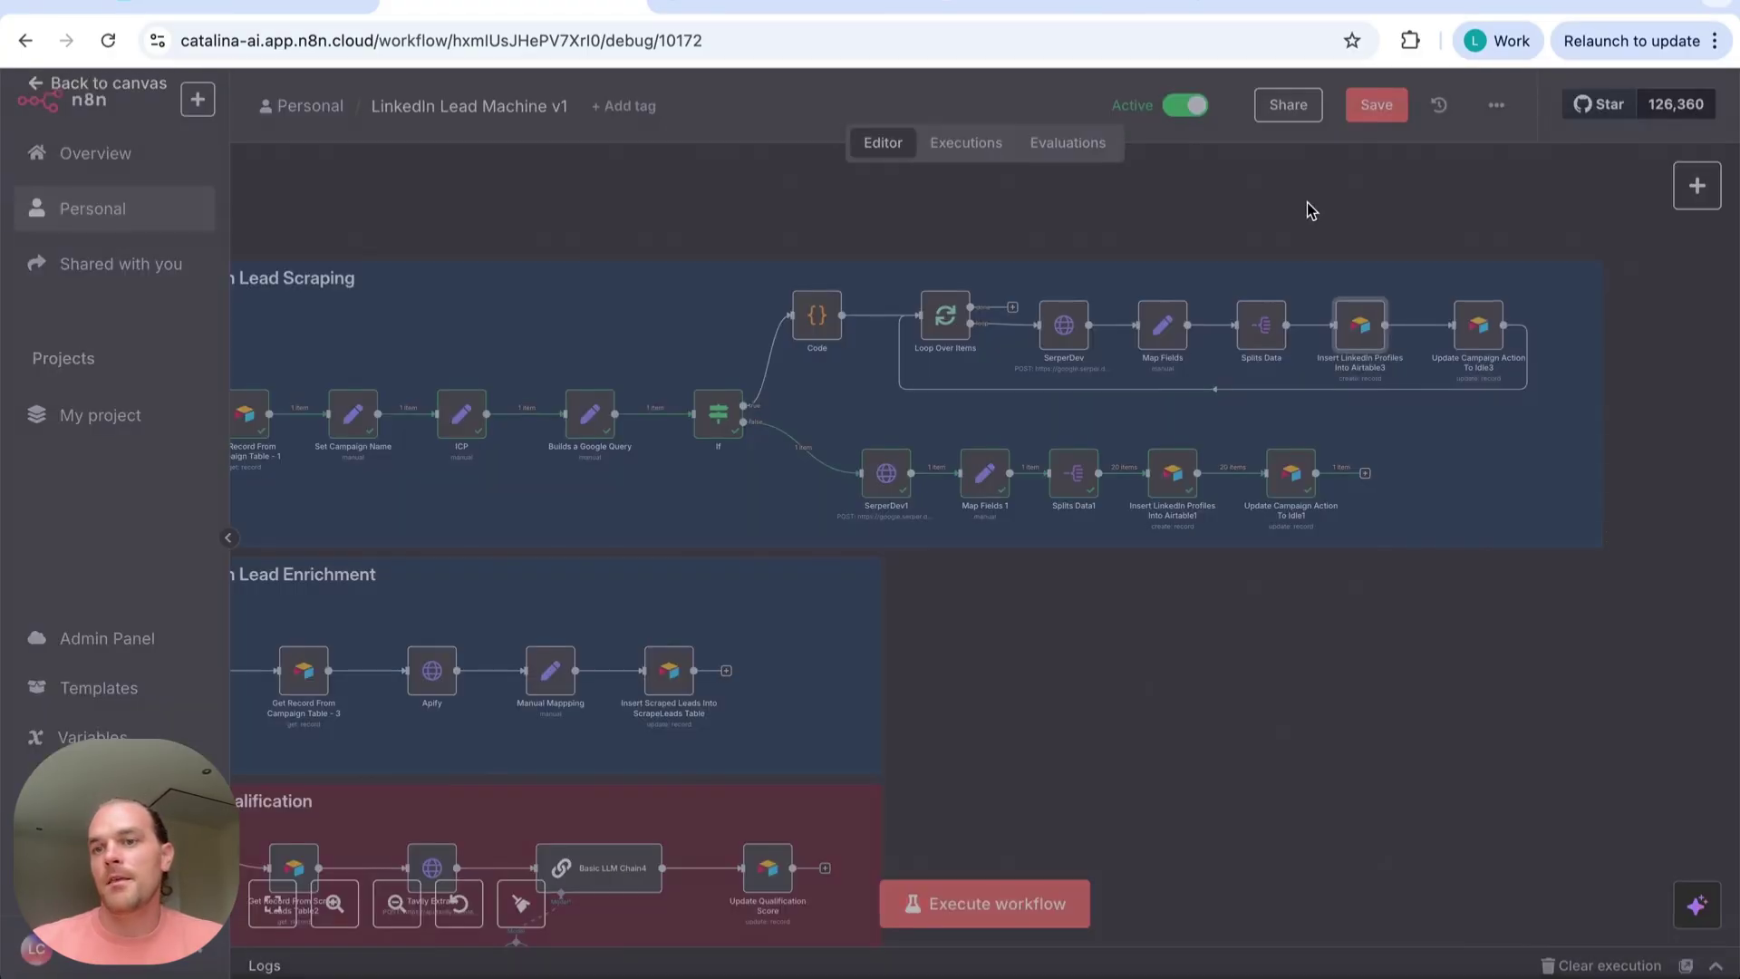
# Open the Update Campaign Action To Idle3 node and examine its matching id, Campaign Status and Start Campaign values
pyautogui.doubleClick(1495, 346)
pyautogui.scroll(-3, 909, 570)
pyautogui.scroll(-2, 909, 569)
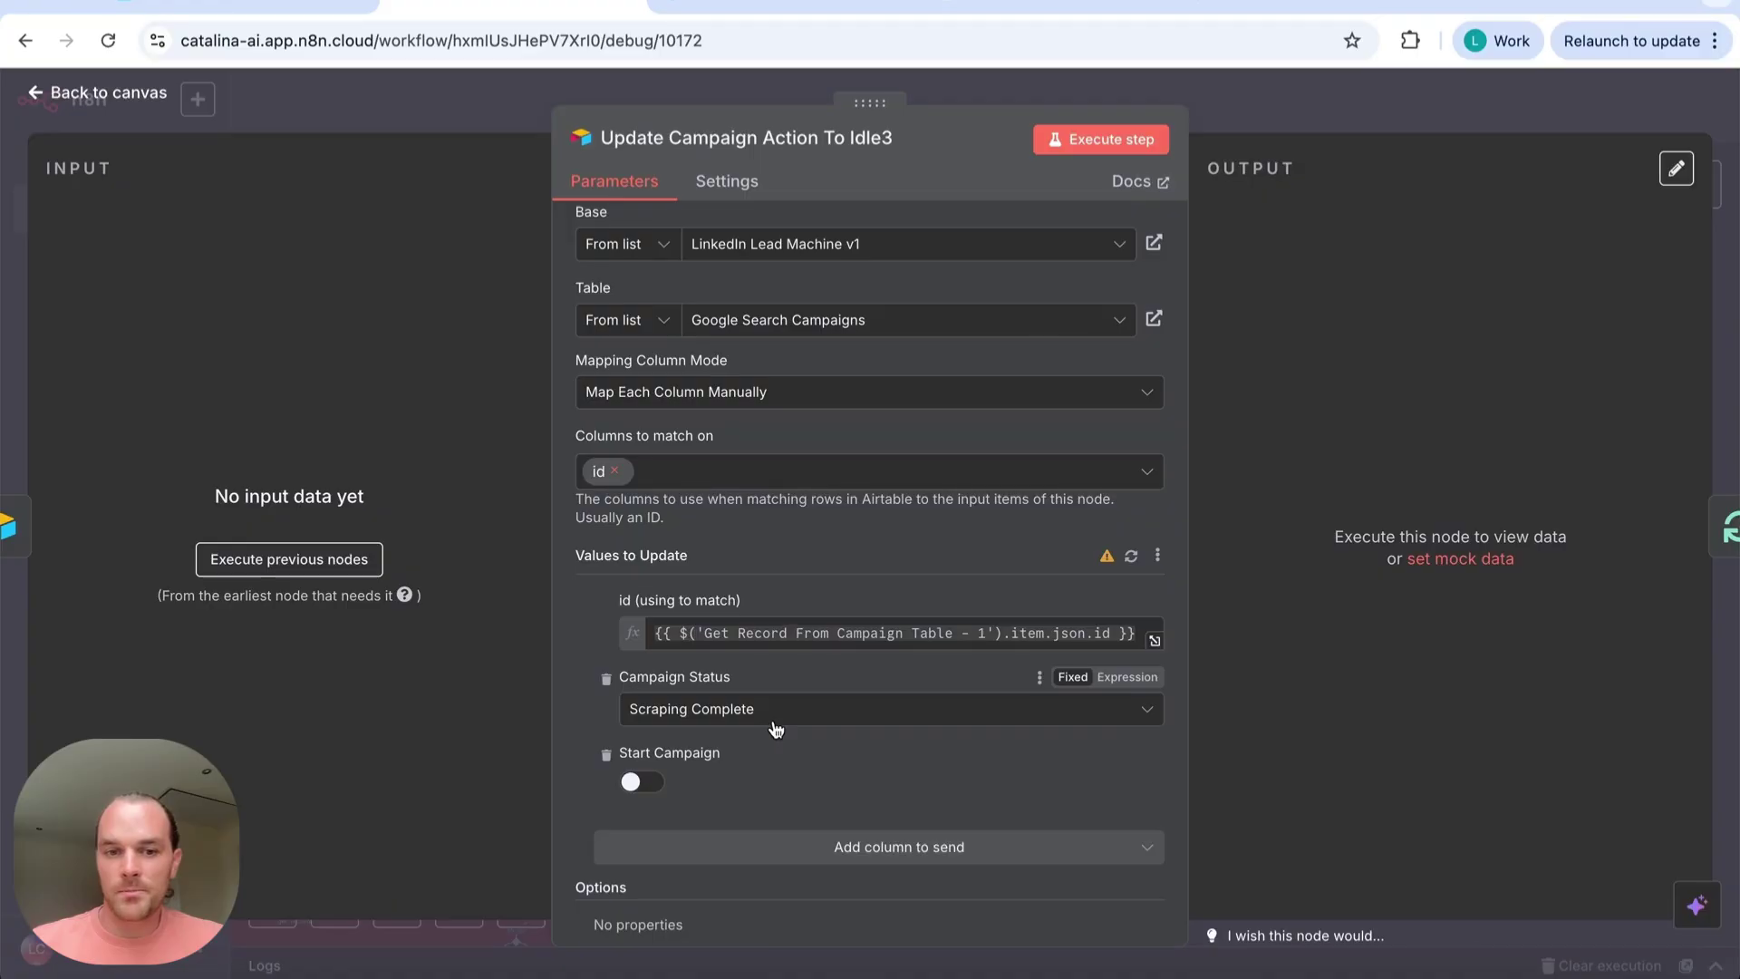
pyautogui.click(431, 92)
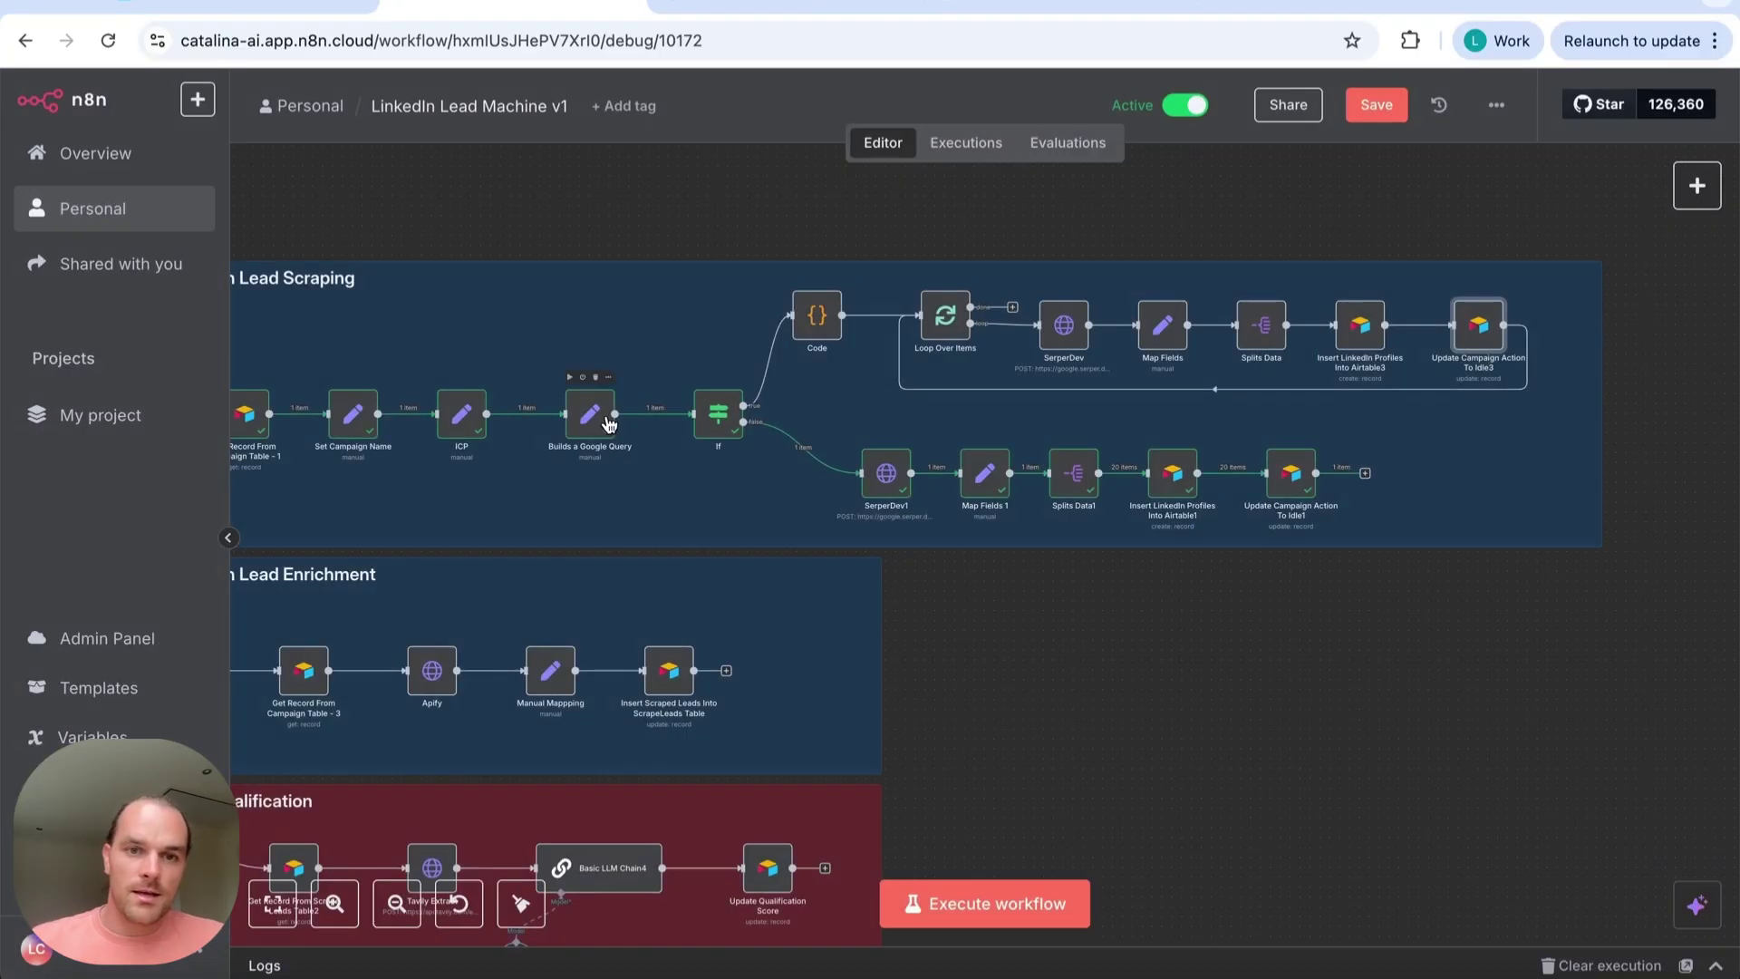
# Find the Aug 3, 19:05:34 run in the workflow's executions and load it into the editor, unpinning the Webhook data
pyautogui.press('1')
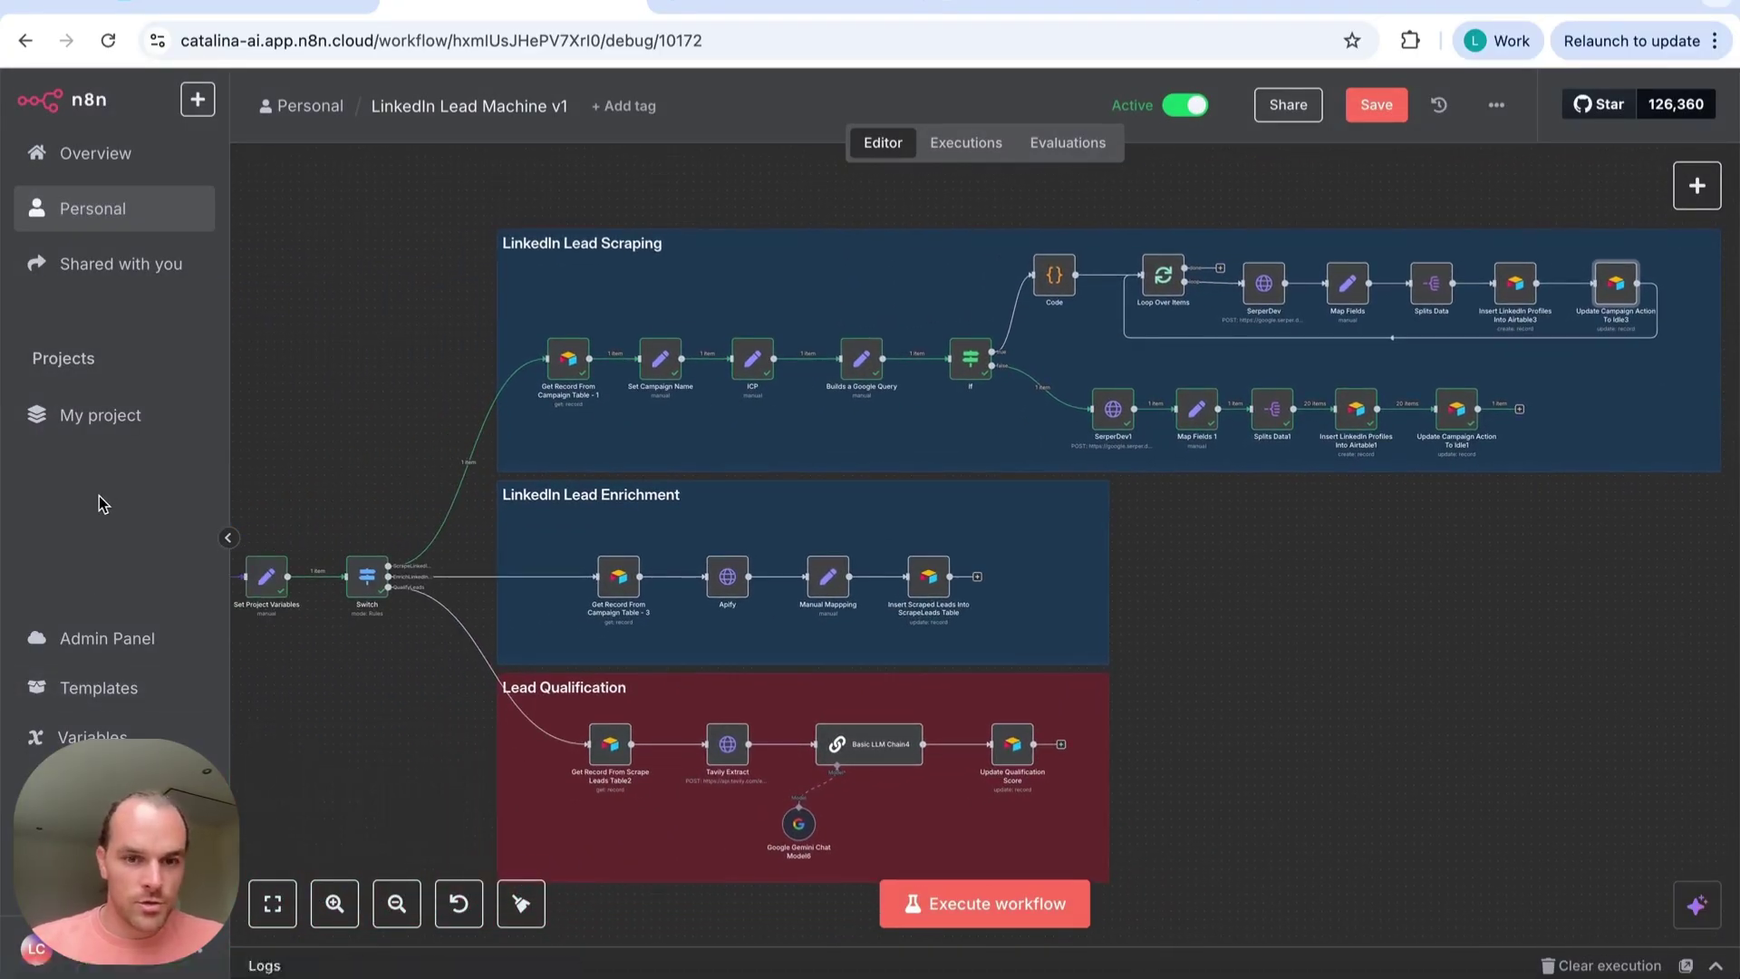
pyautogui.hscroll(-5, 389, 544)
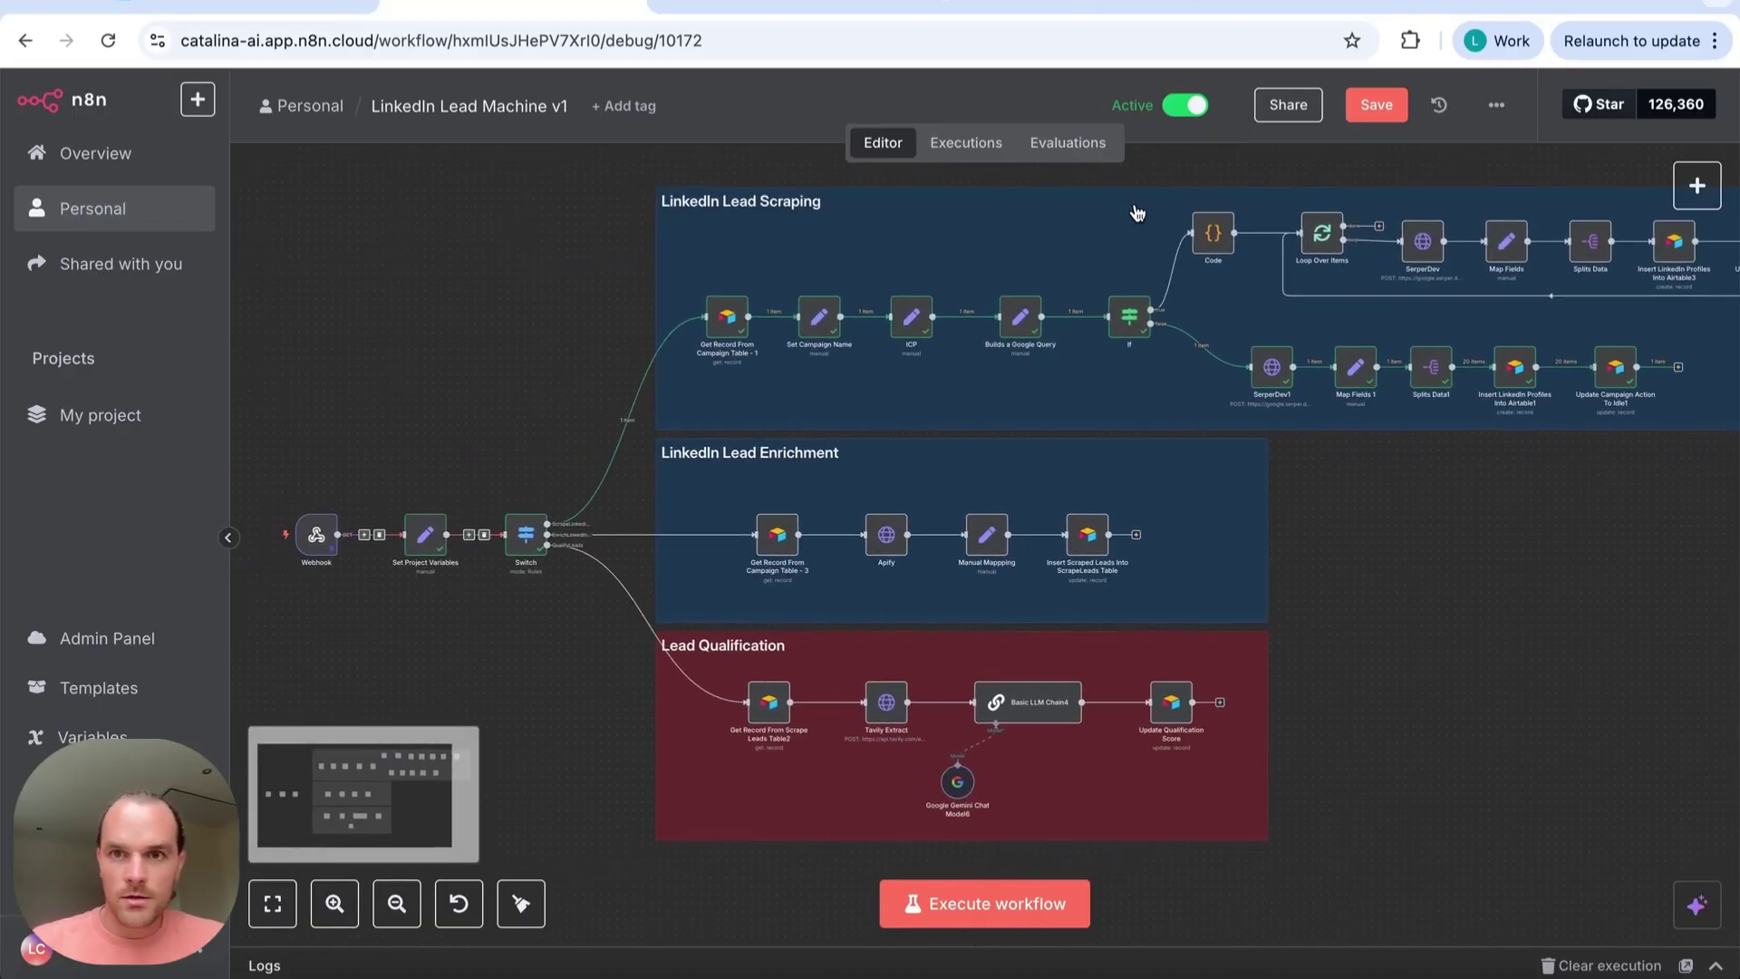
pyautogui.click(953, 142)
pyautogui.scroll(-5, 424, 513)
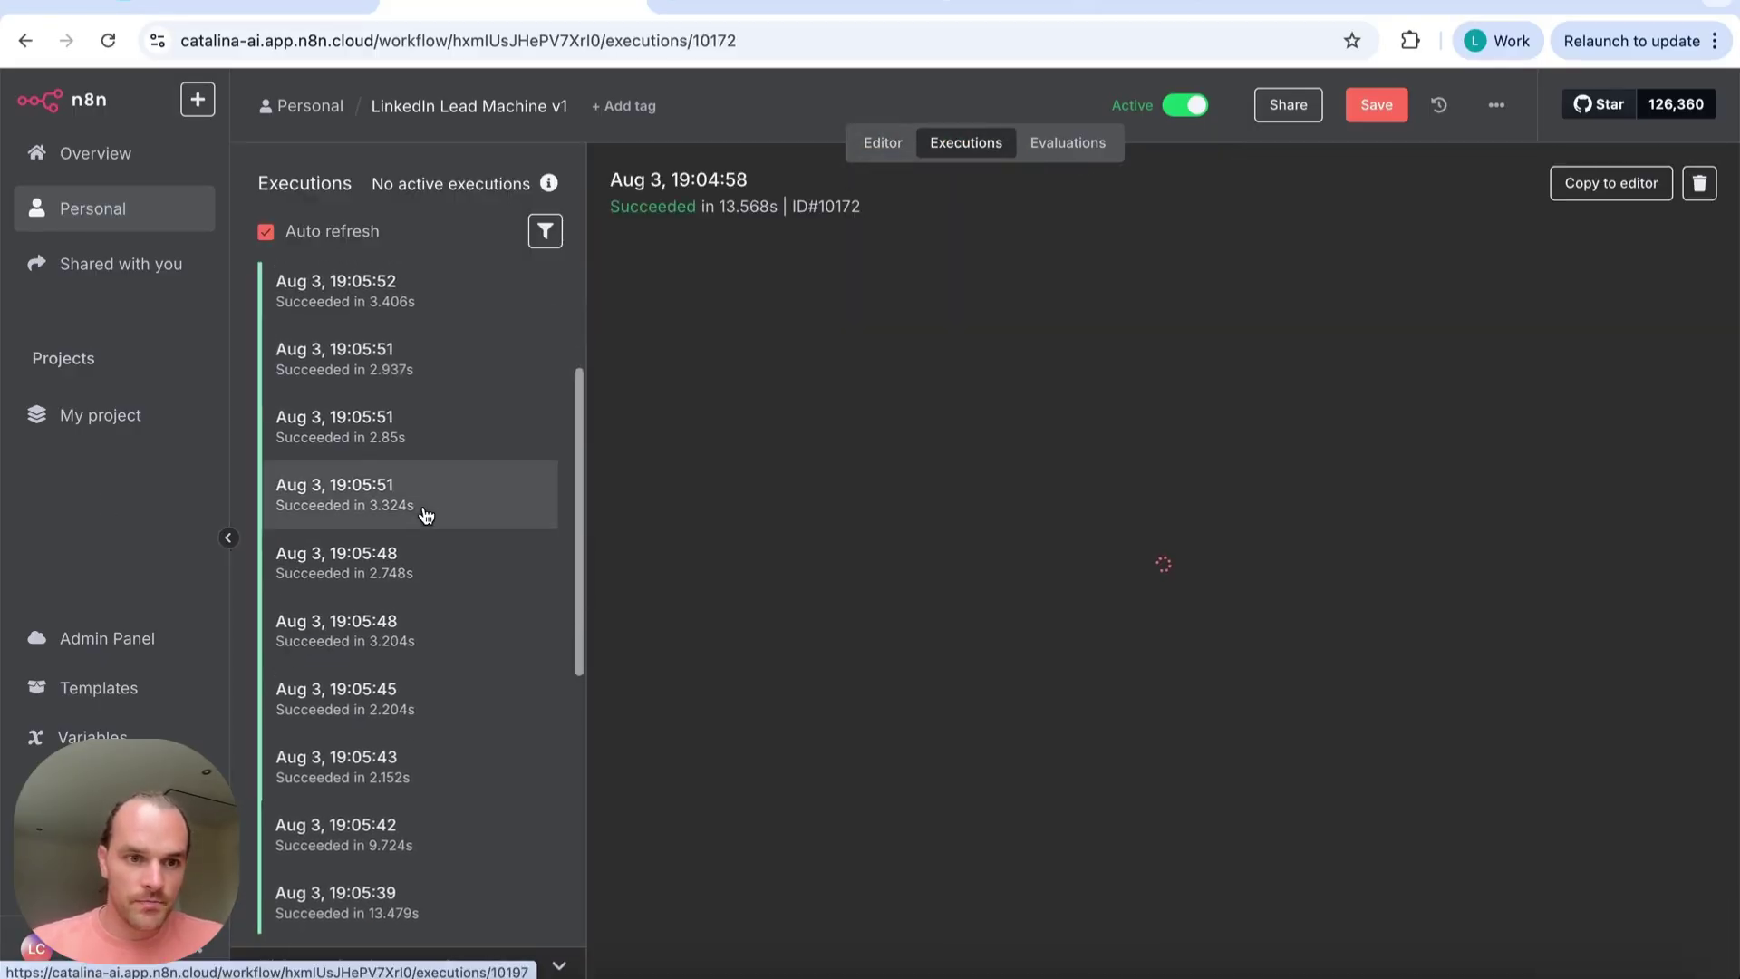
pyautogui.click(364, 532)
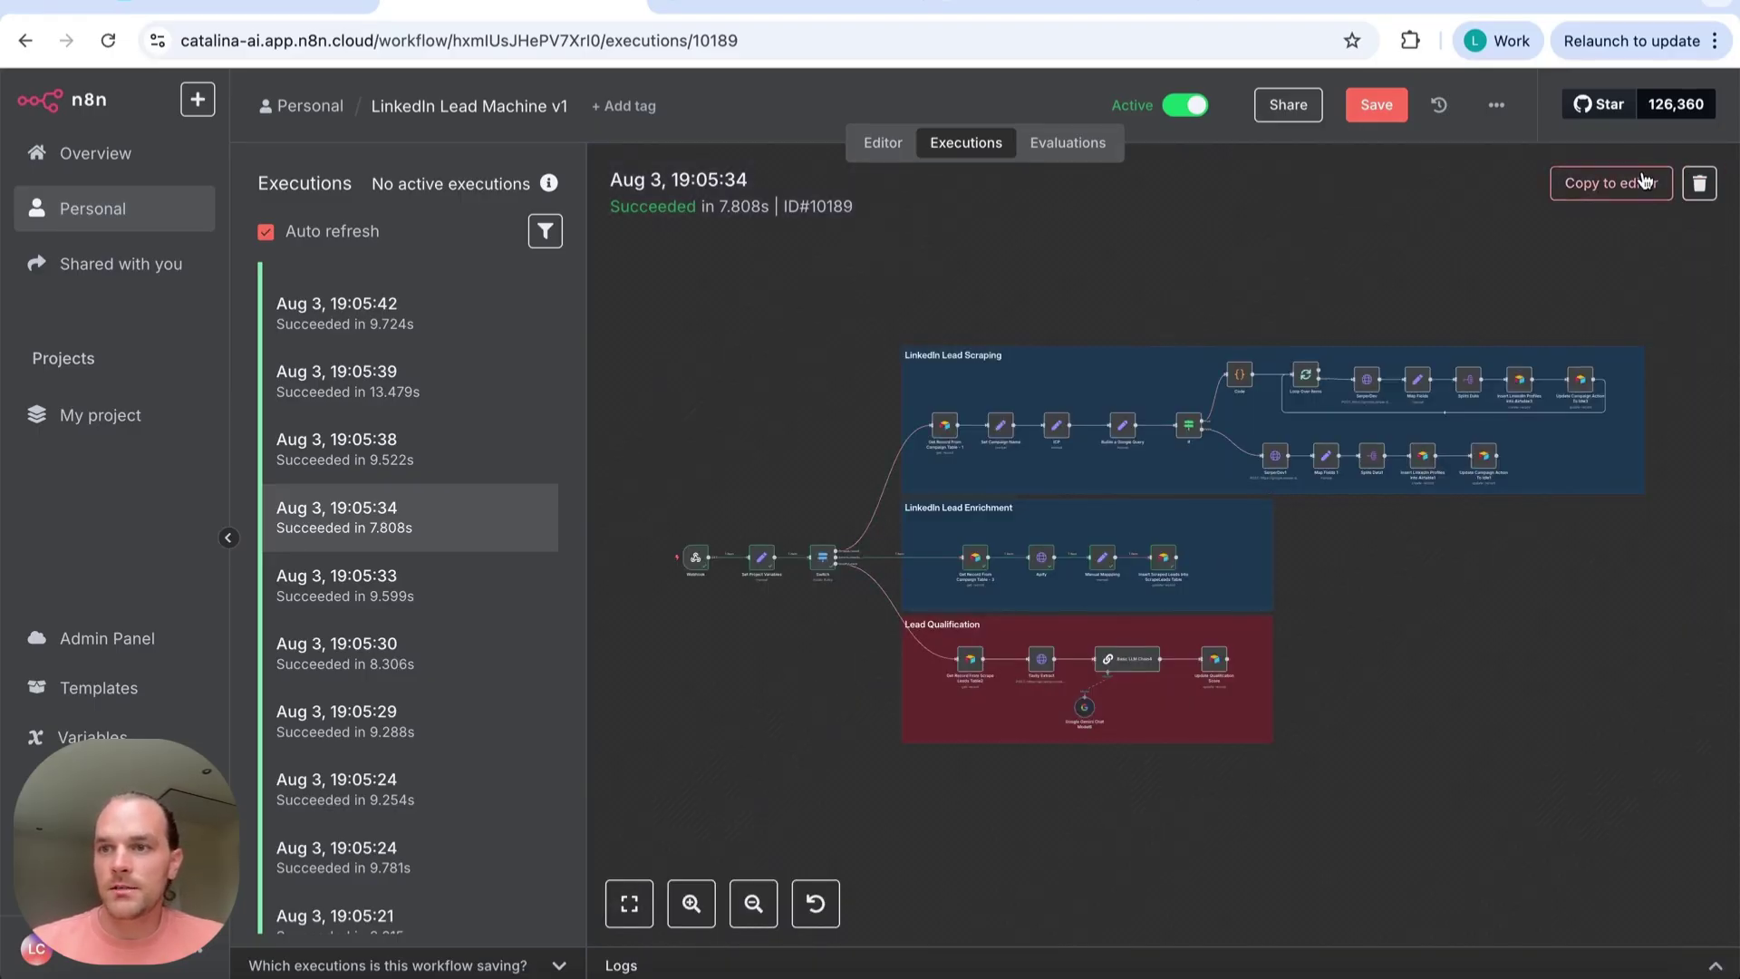
pyautogui.click(1611, 182)
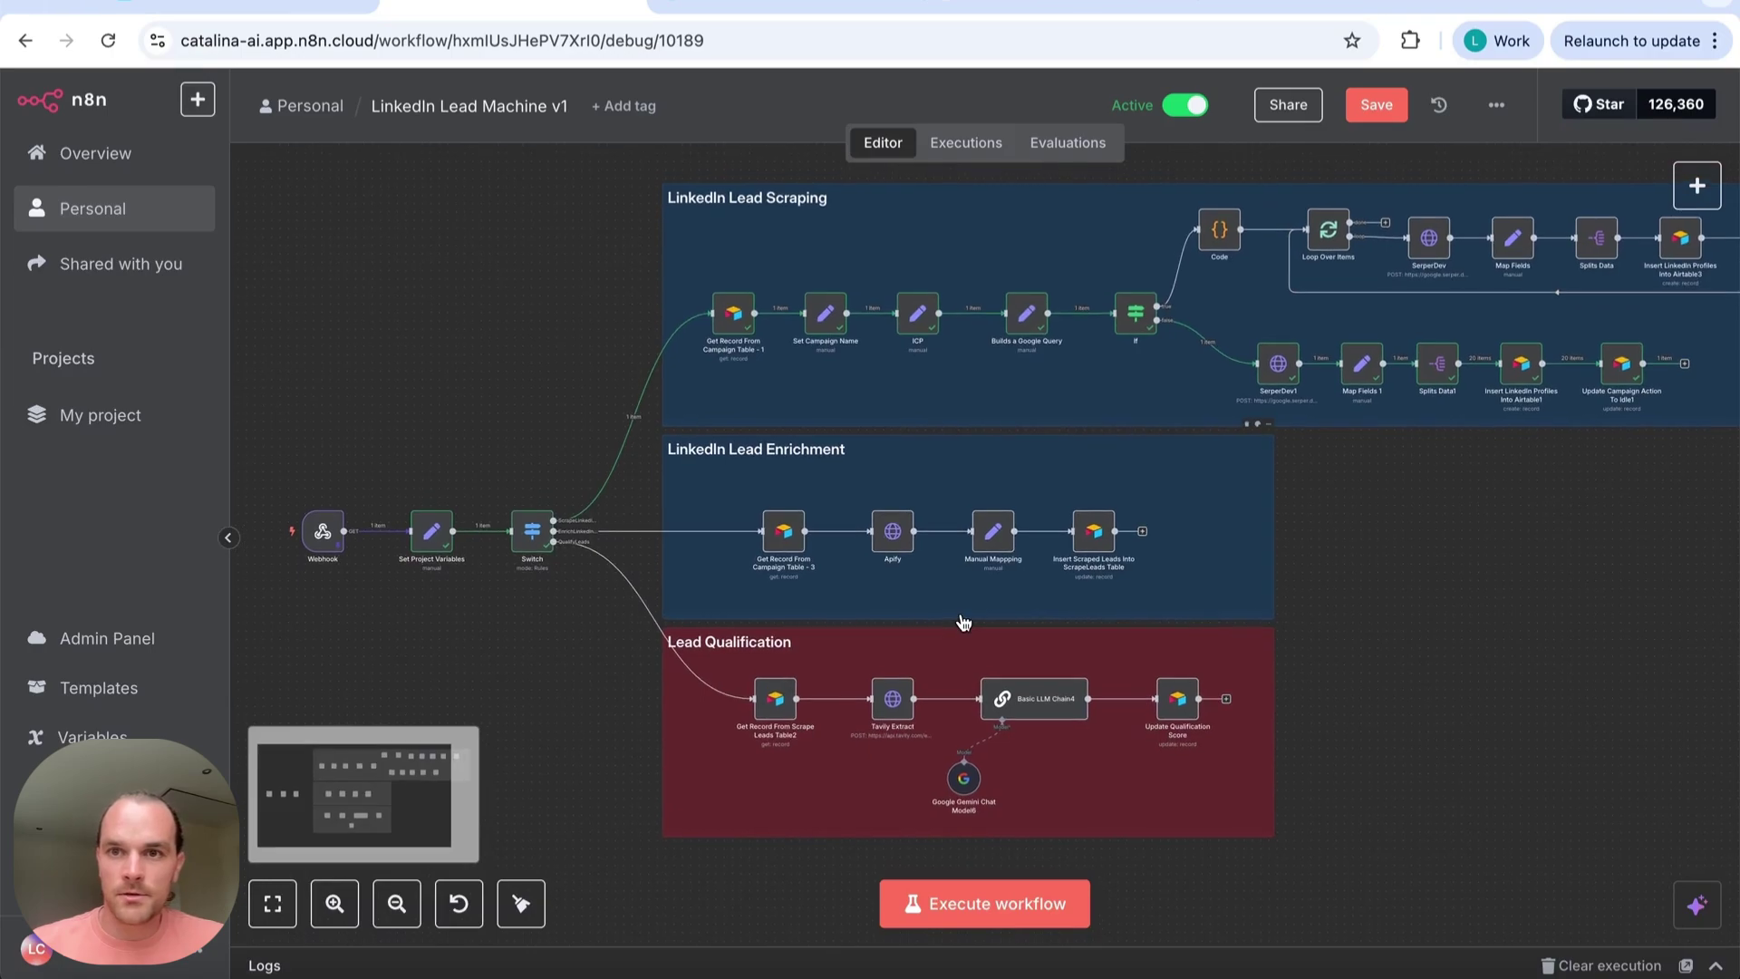
pyautogui.scroll(-2, 959, 622)
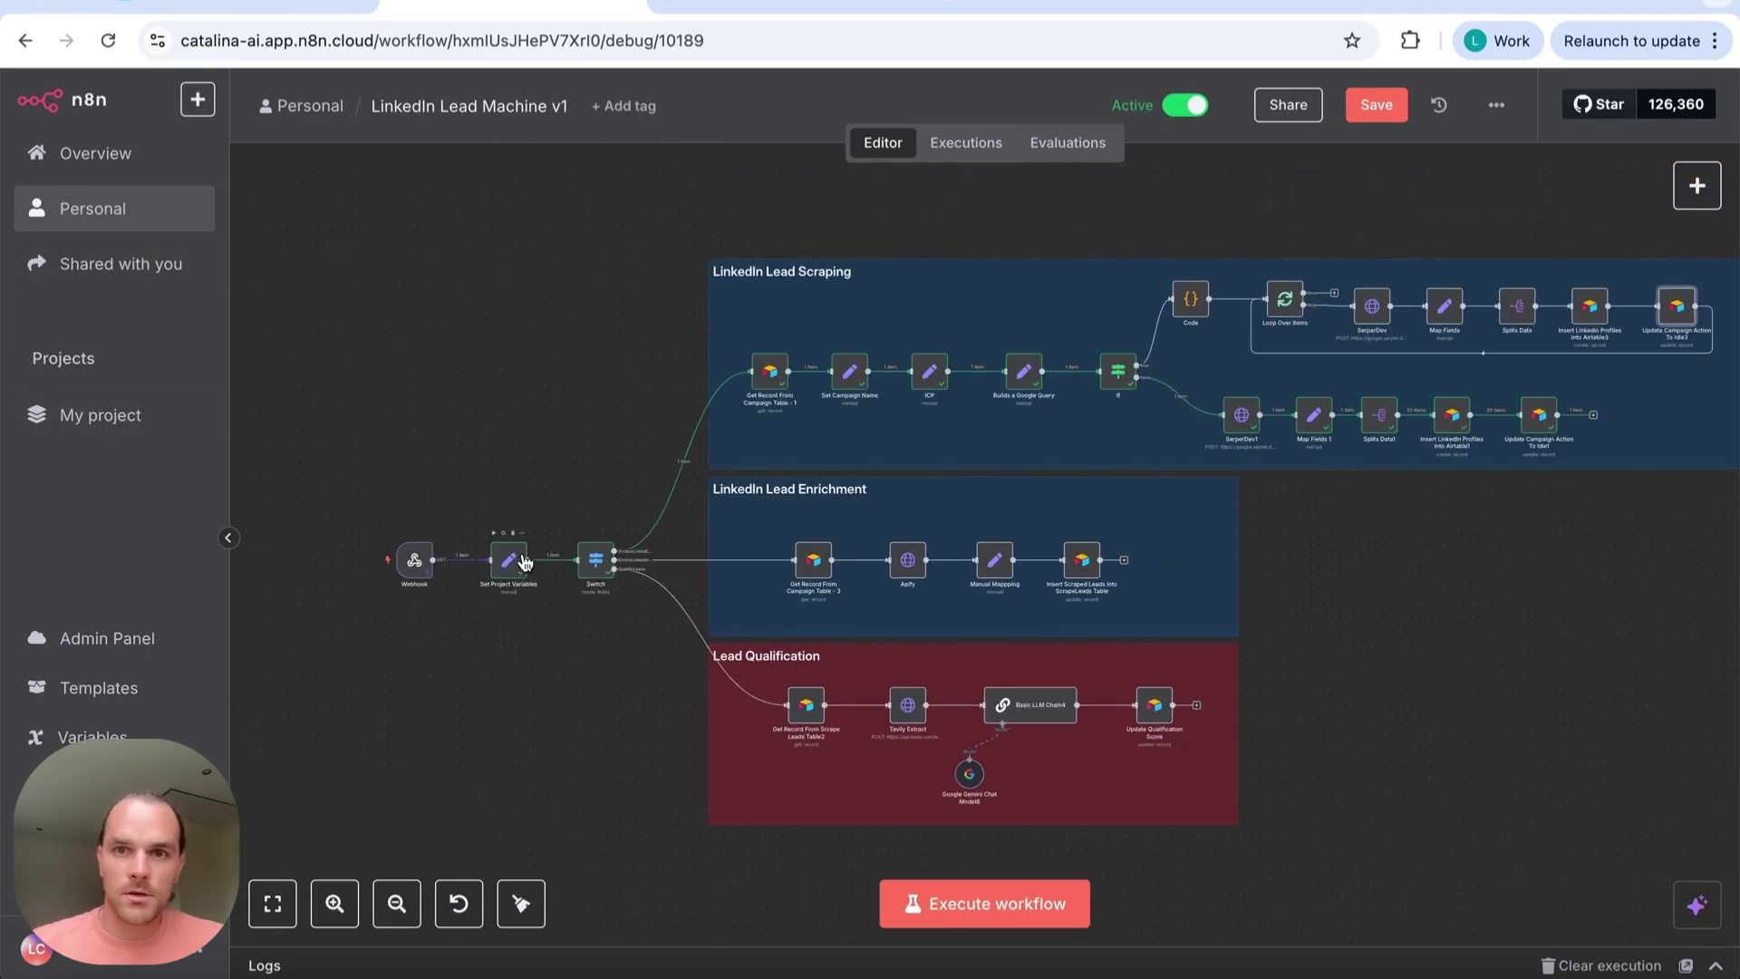
pyautogui.click(966, 142)
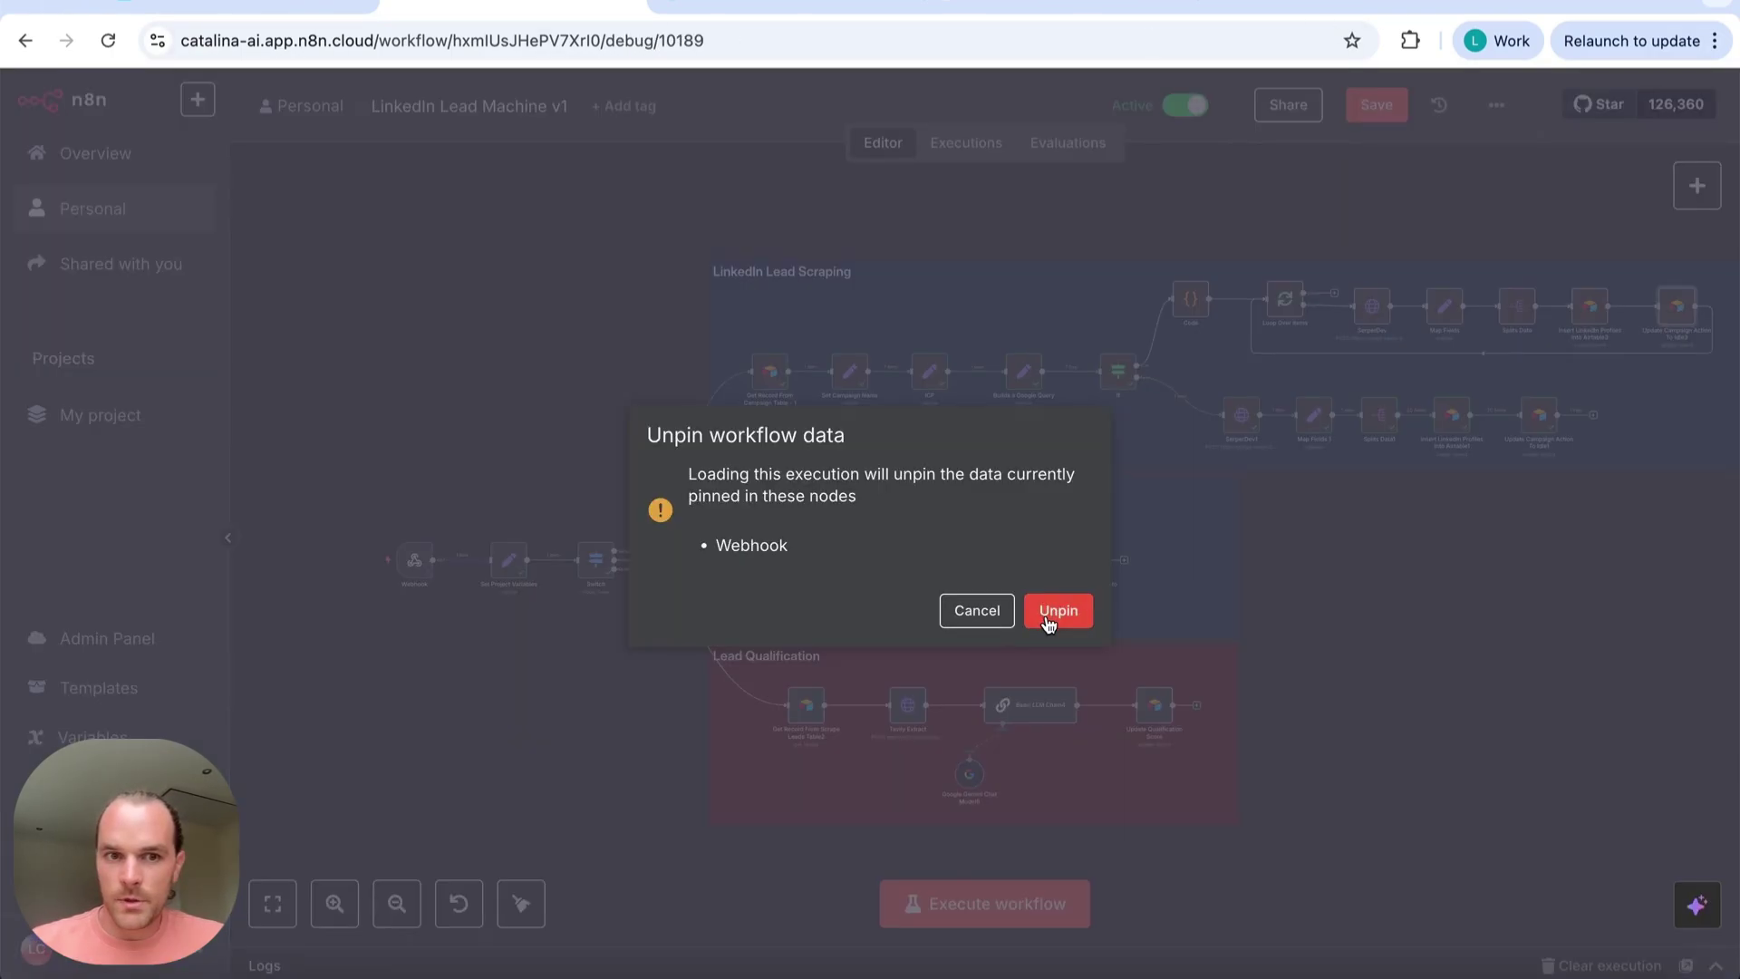
pyautogui.click(1055, 611)
pyautogui.scroll(-2, 420, 566)
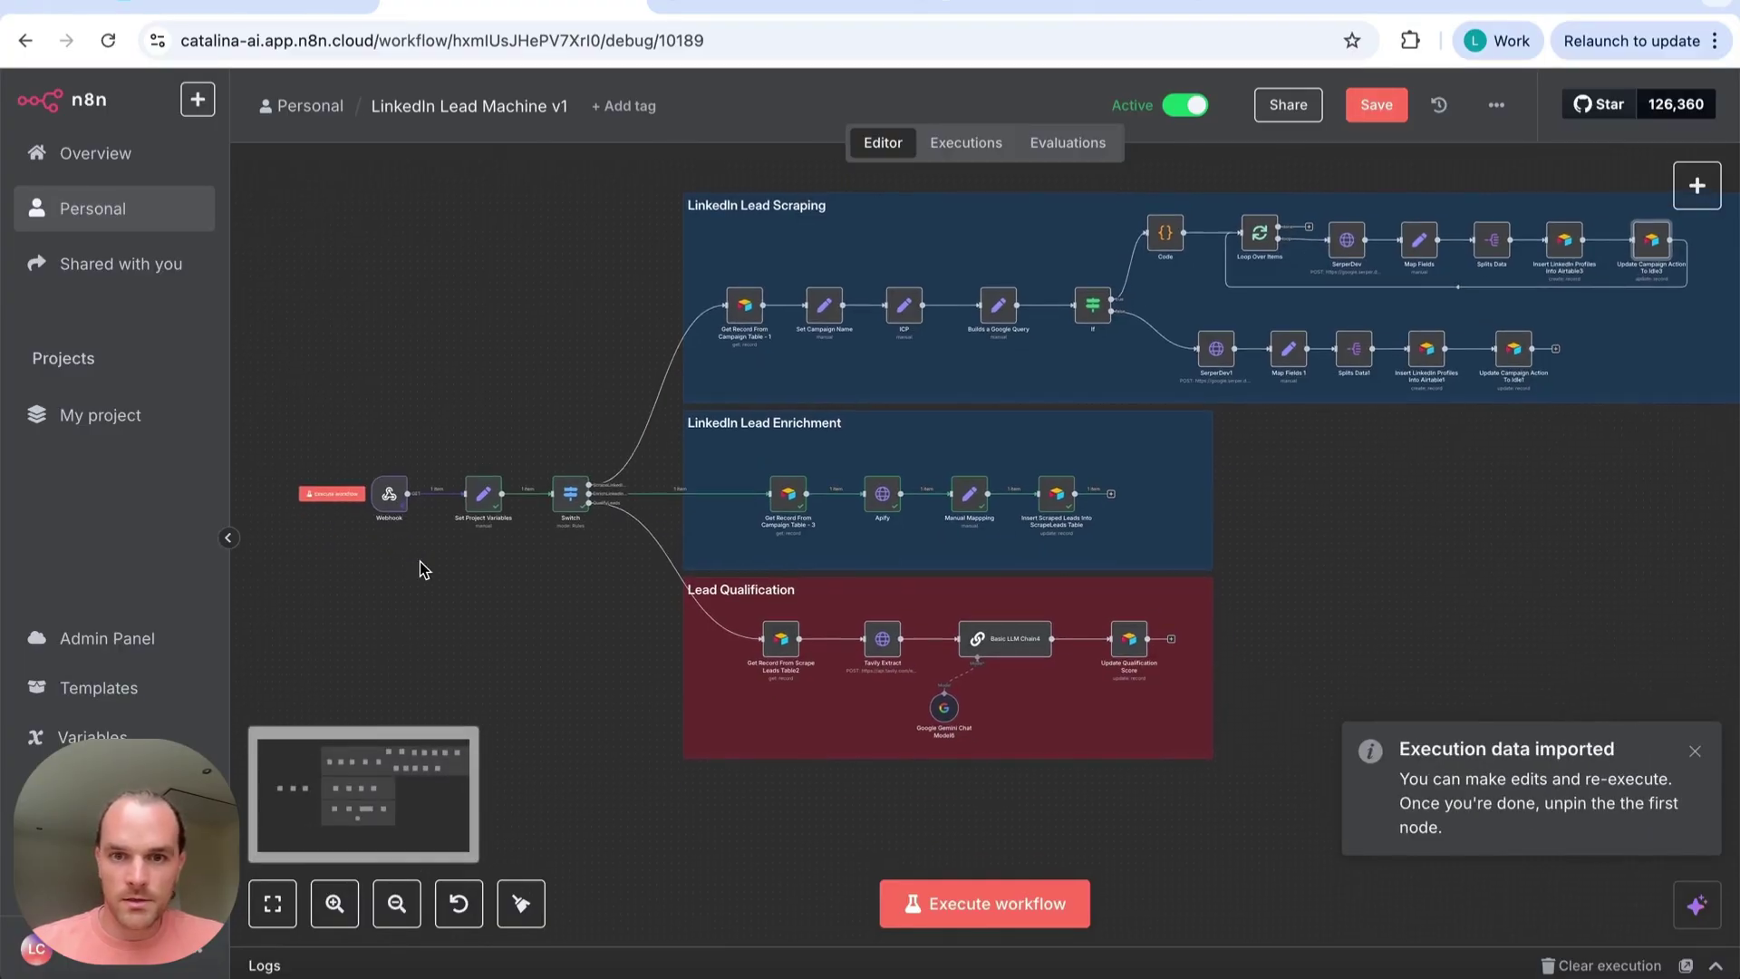
# Open the Switch node and compare the Webhook input's query action with the EnrichLinkedInProfiles routing rule
pyautogui.scroll(3, 420, 562)
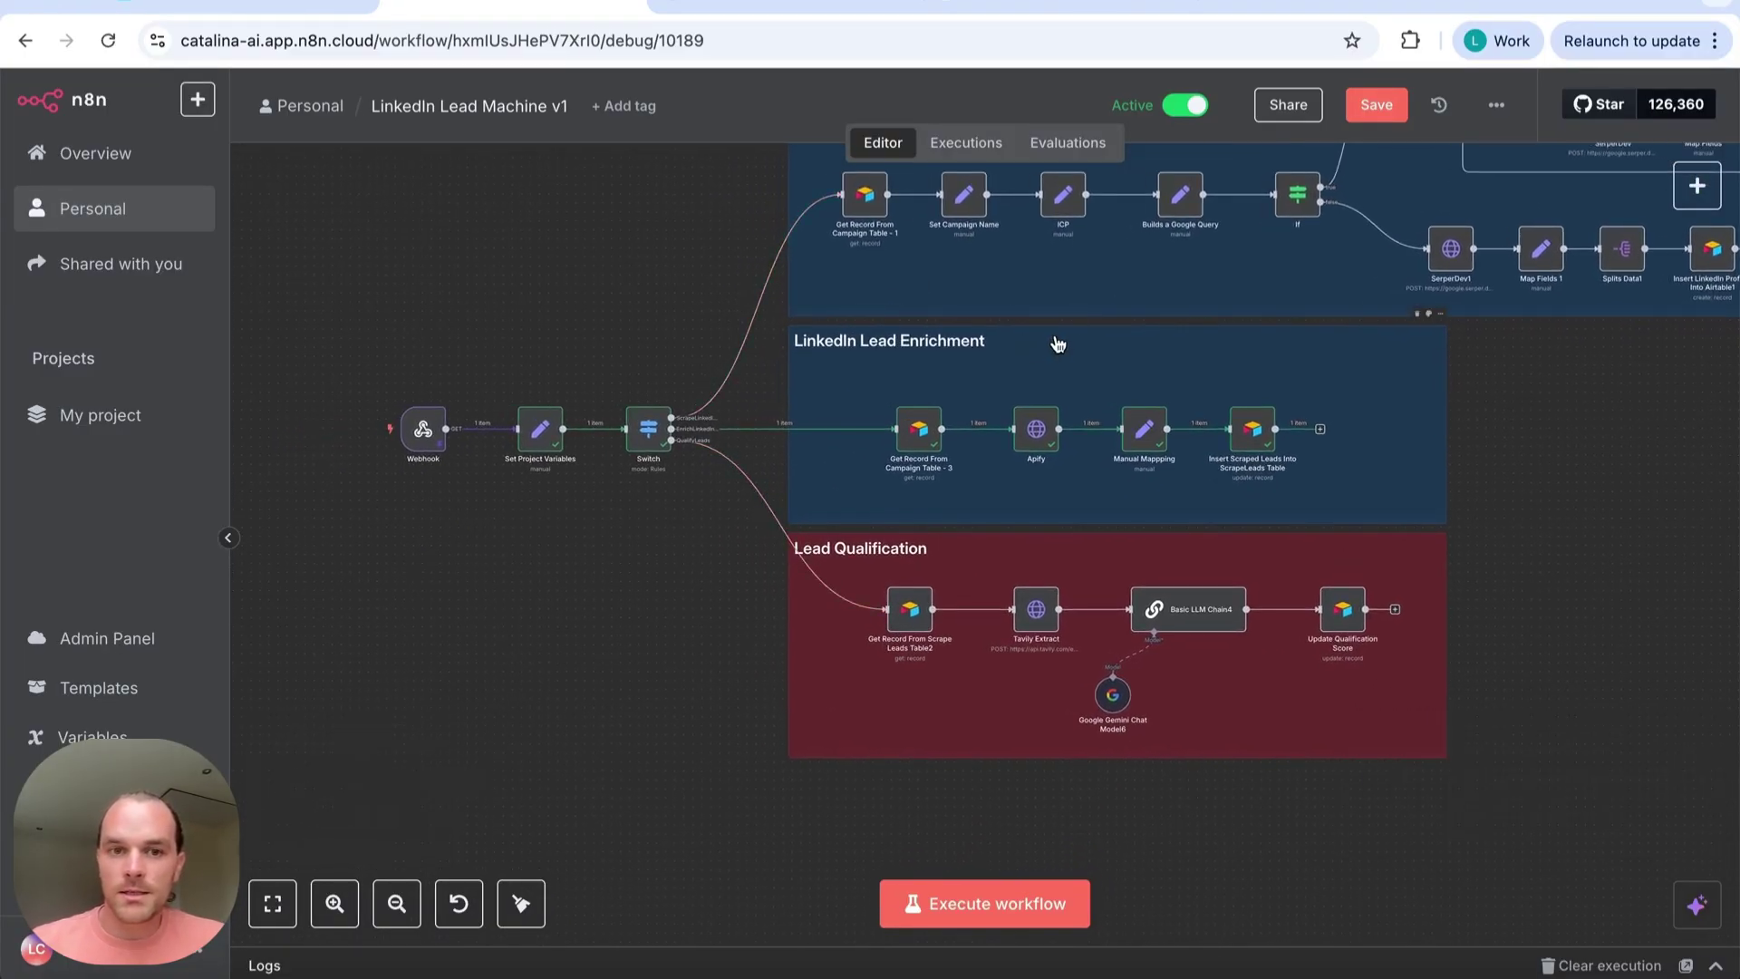
pyautogui.doubleClick(645, 435)
pyautogui.scroll(-2, 634, 645)
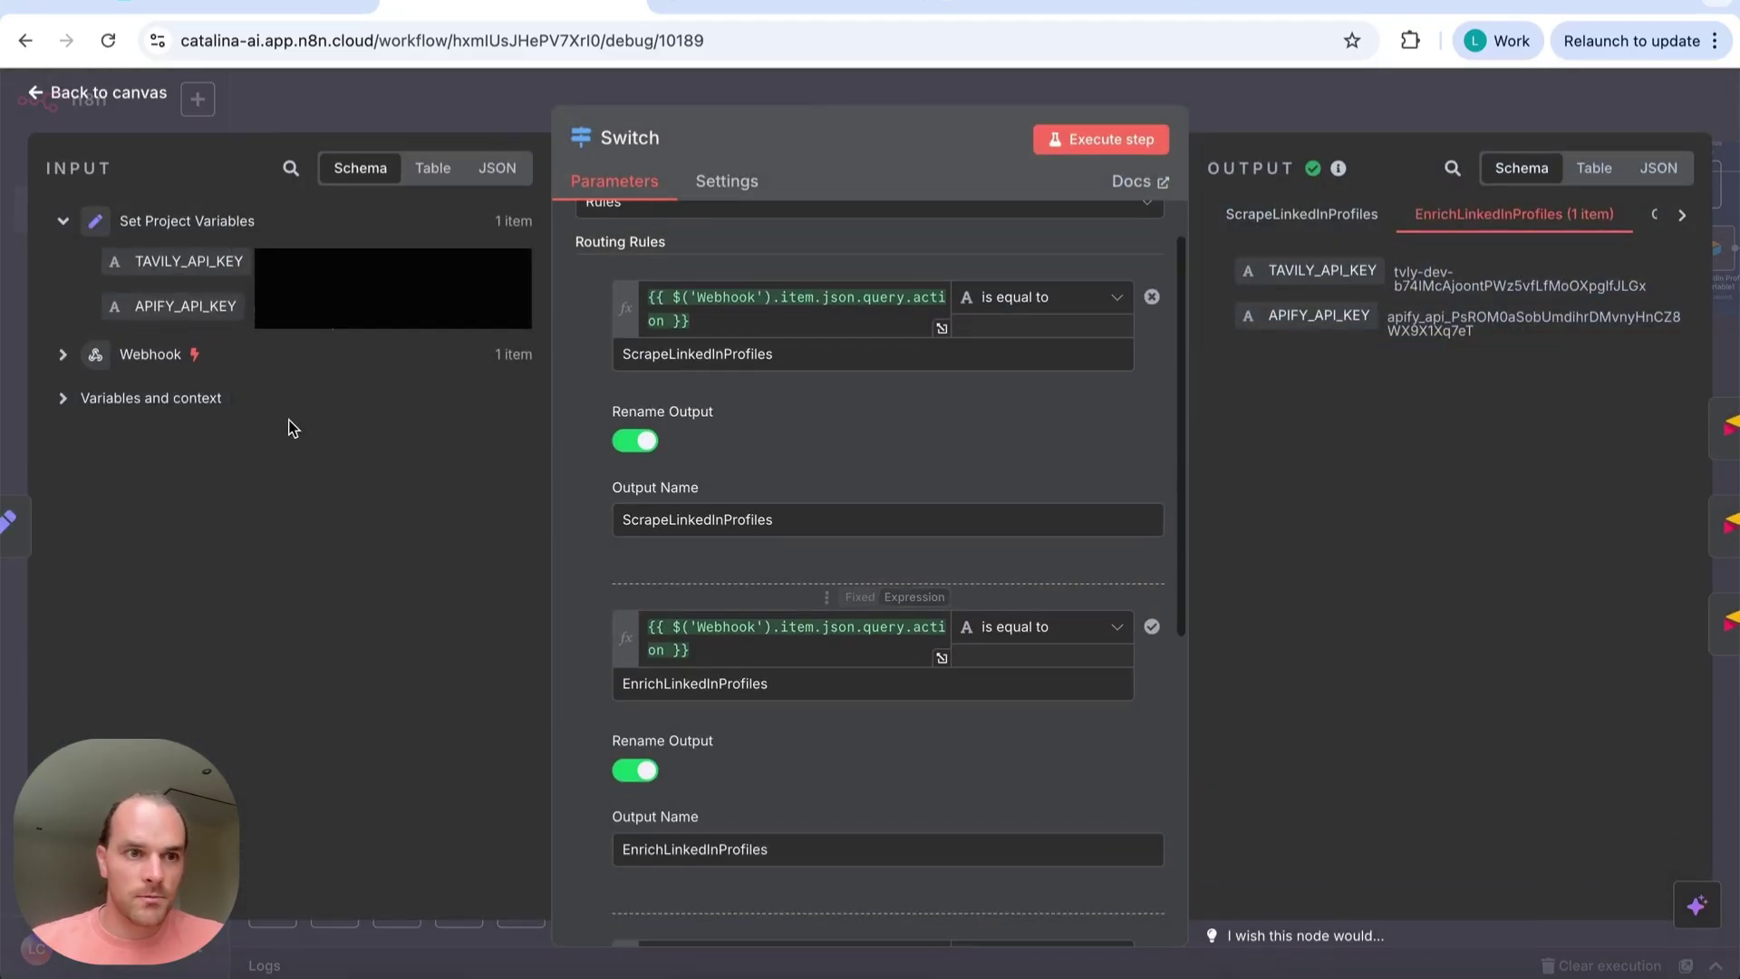
pyautogui.click(62, 354)
pyautogui.click(63, 220)
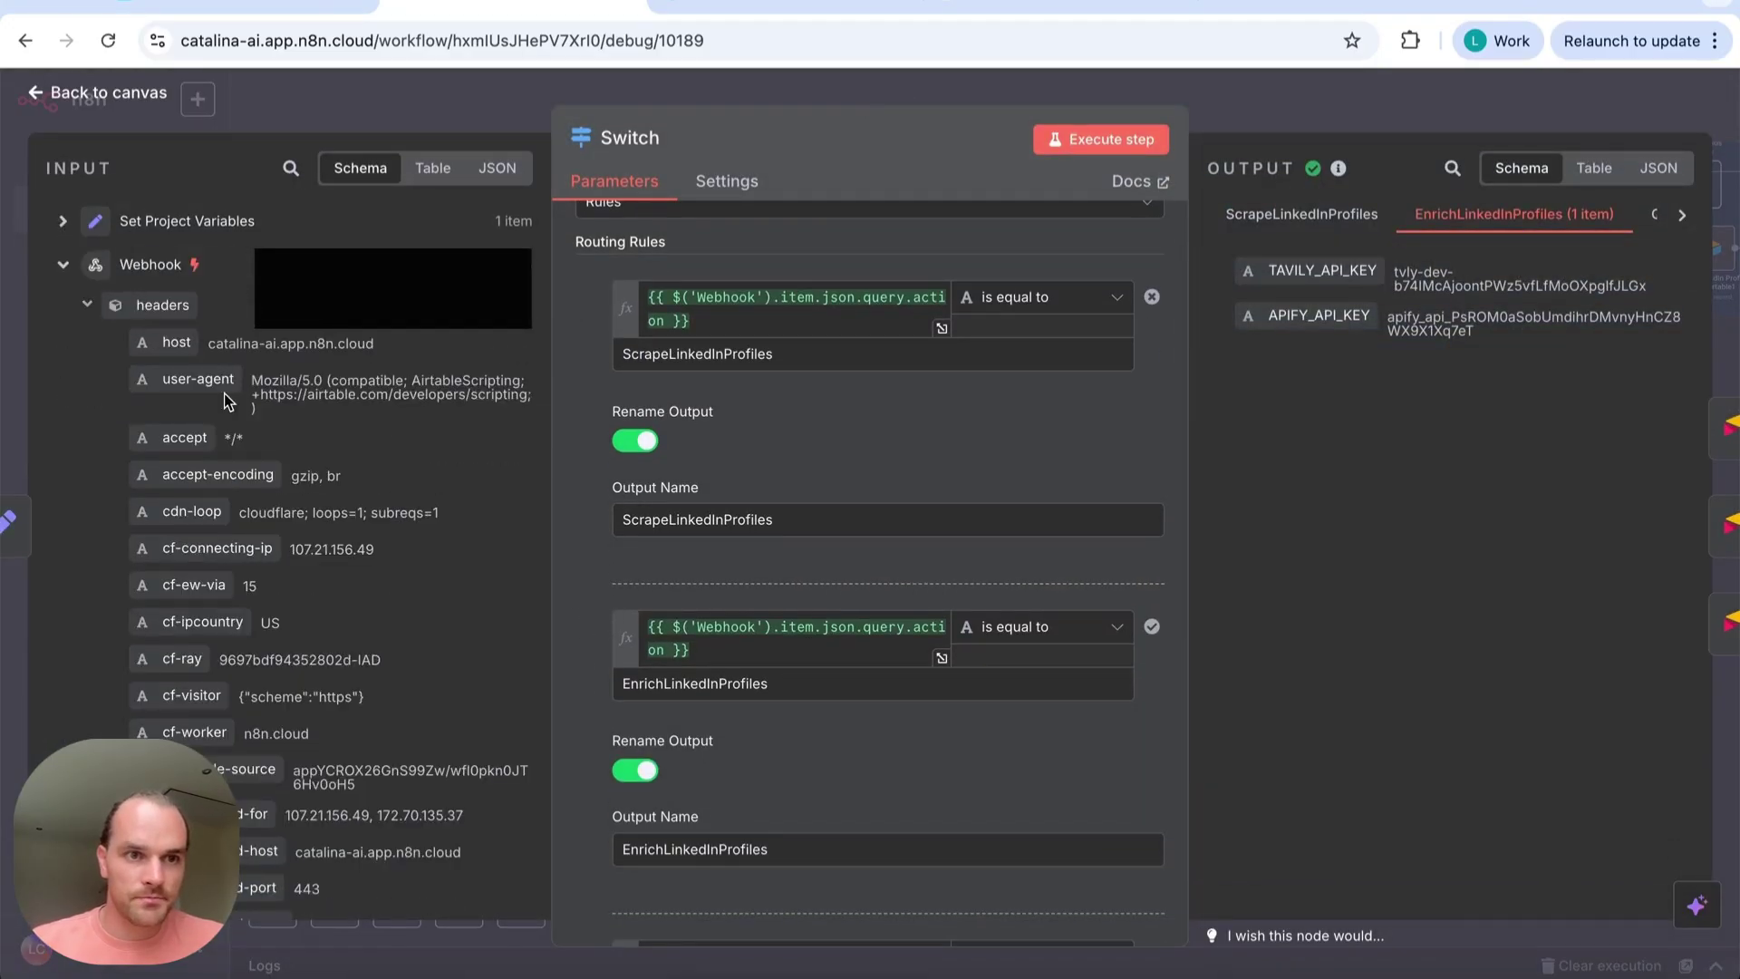
pyautogui.scroll(-6, 225, 393)
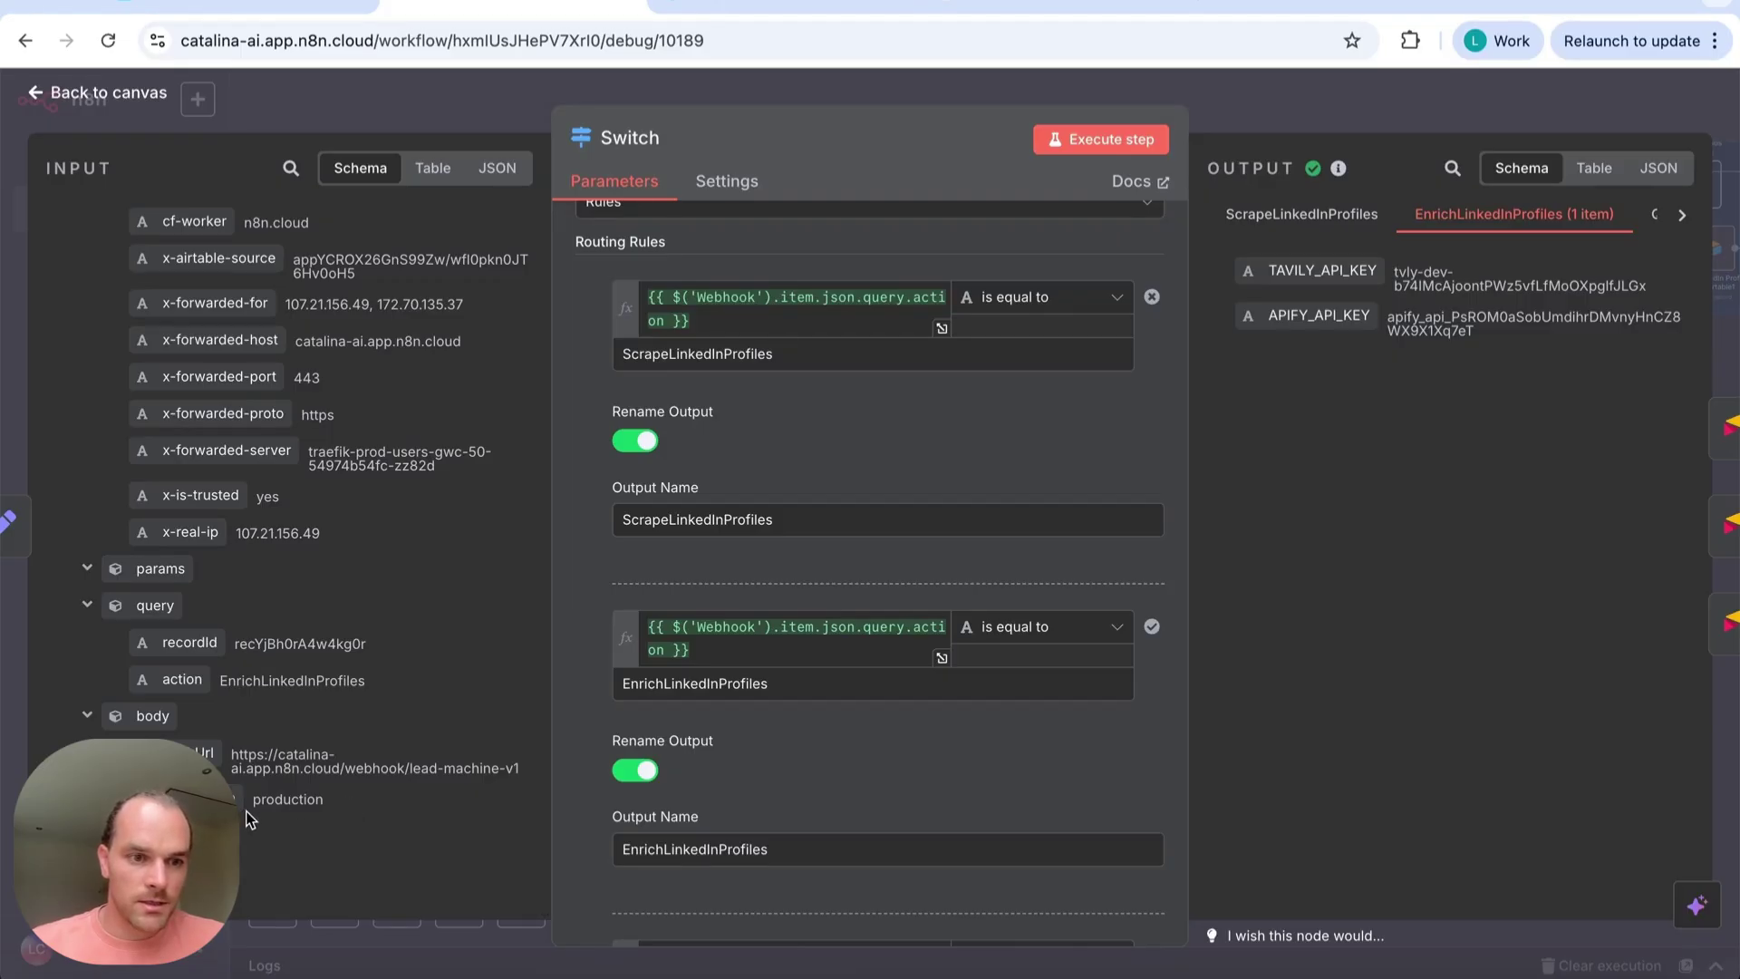
pyautogui.scroll(1, 302, 474)
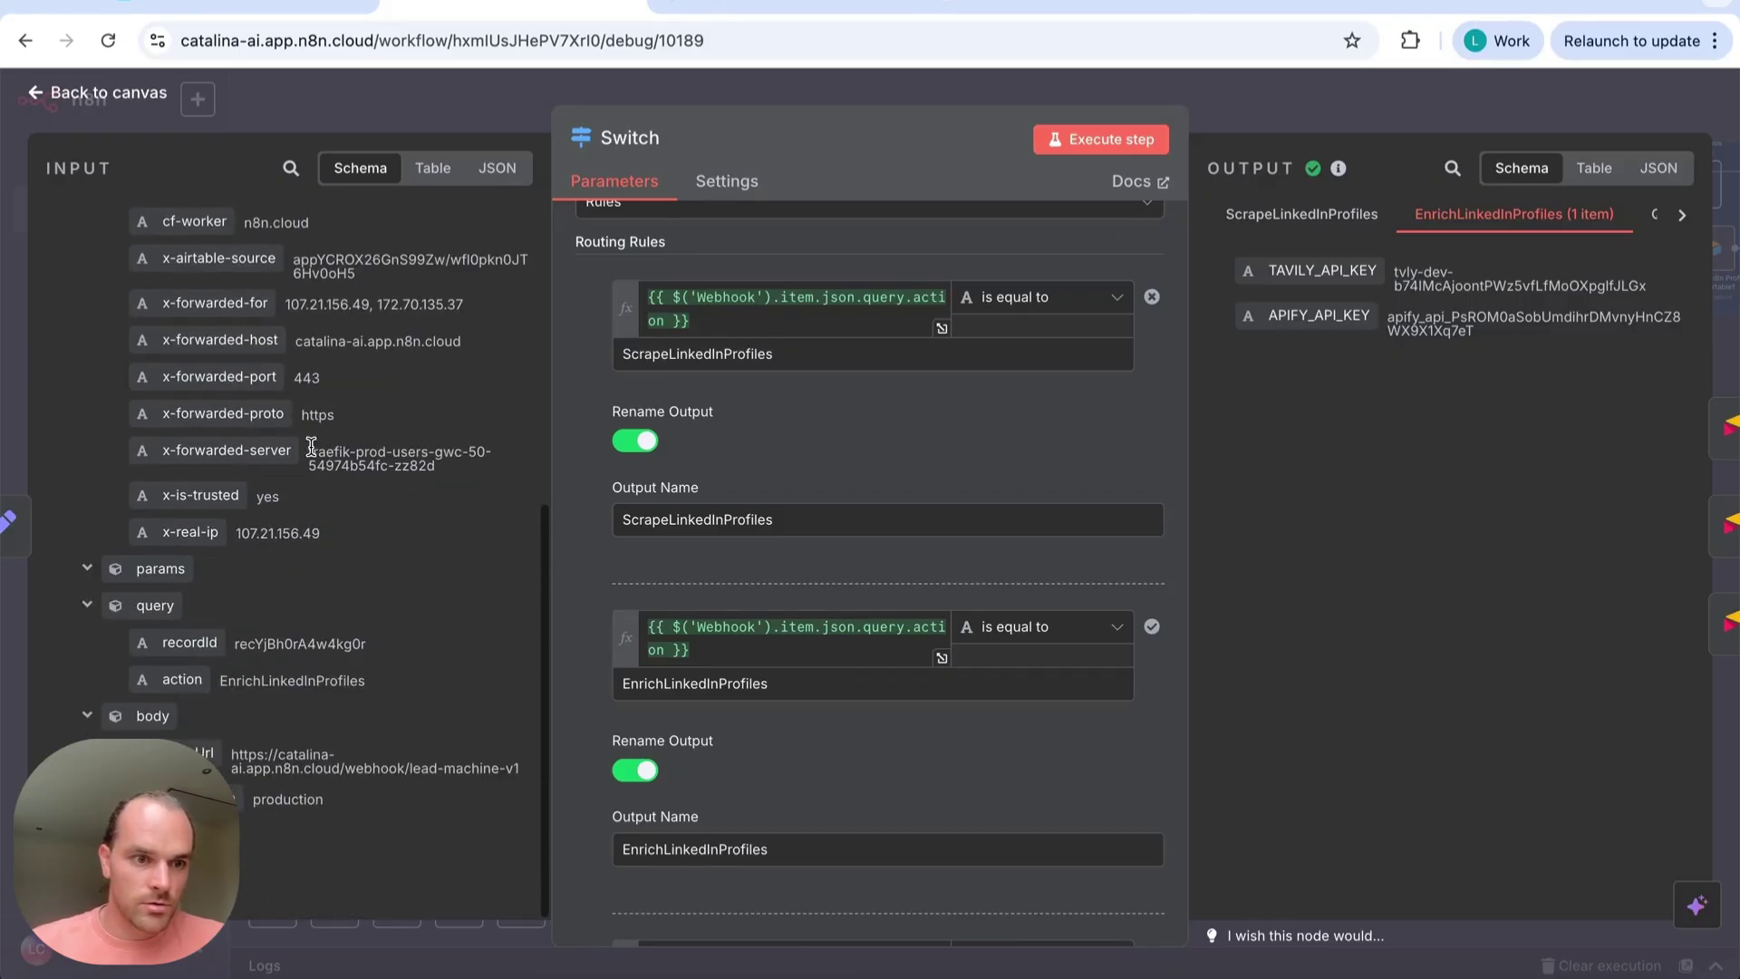
pyautogui.scroll(4, 310, 451)
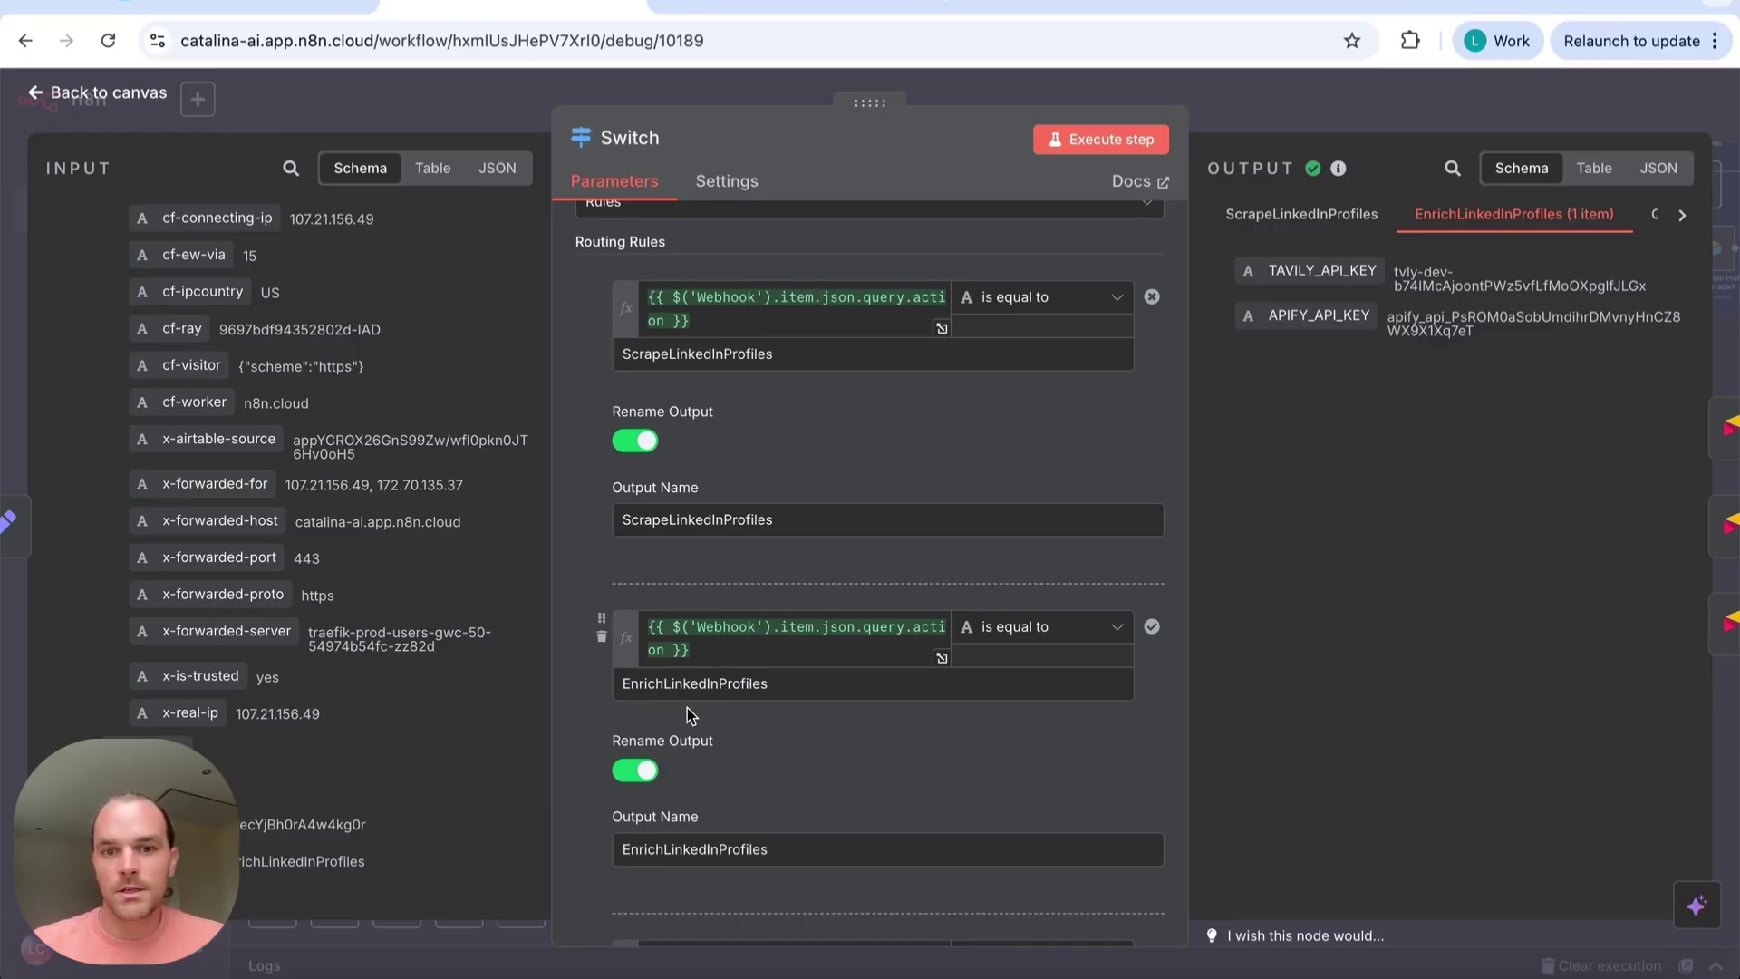
pyautogui.click(661, 616)
pyautogui.click(415, 98)
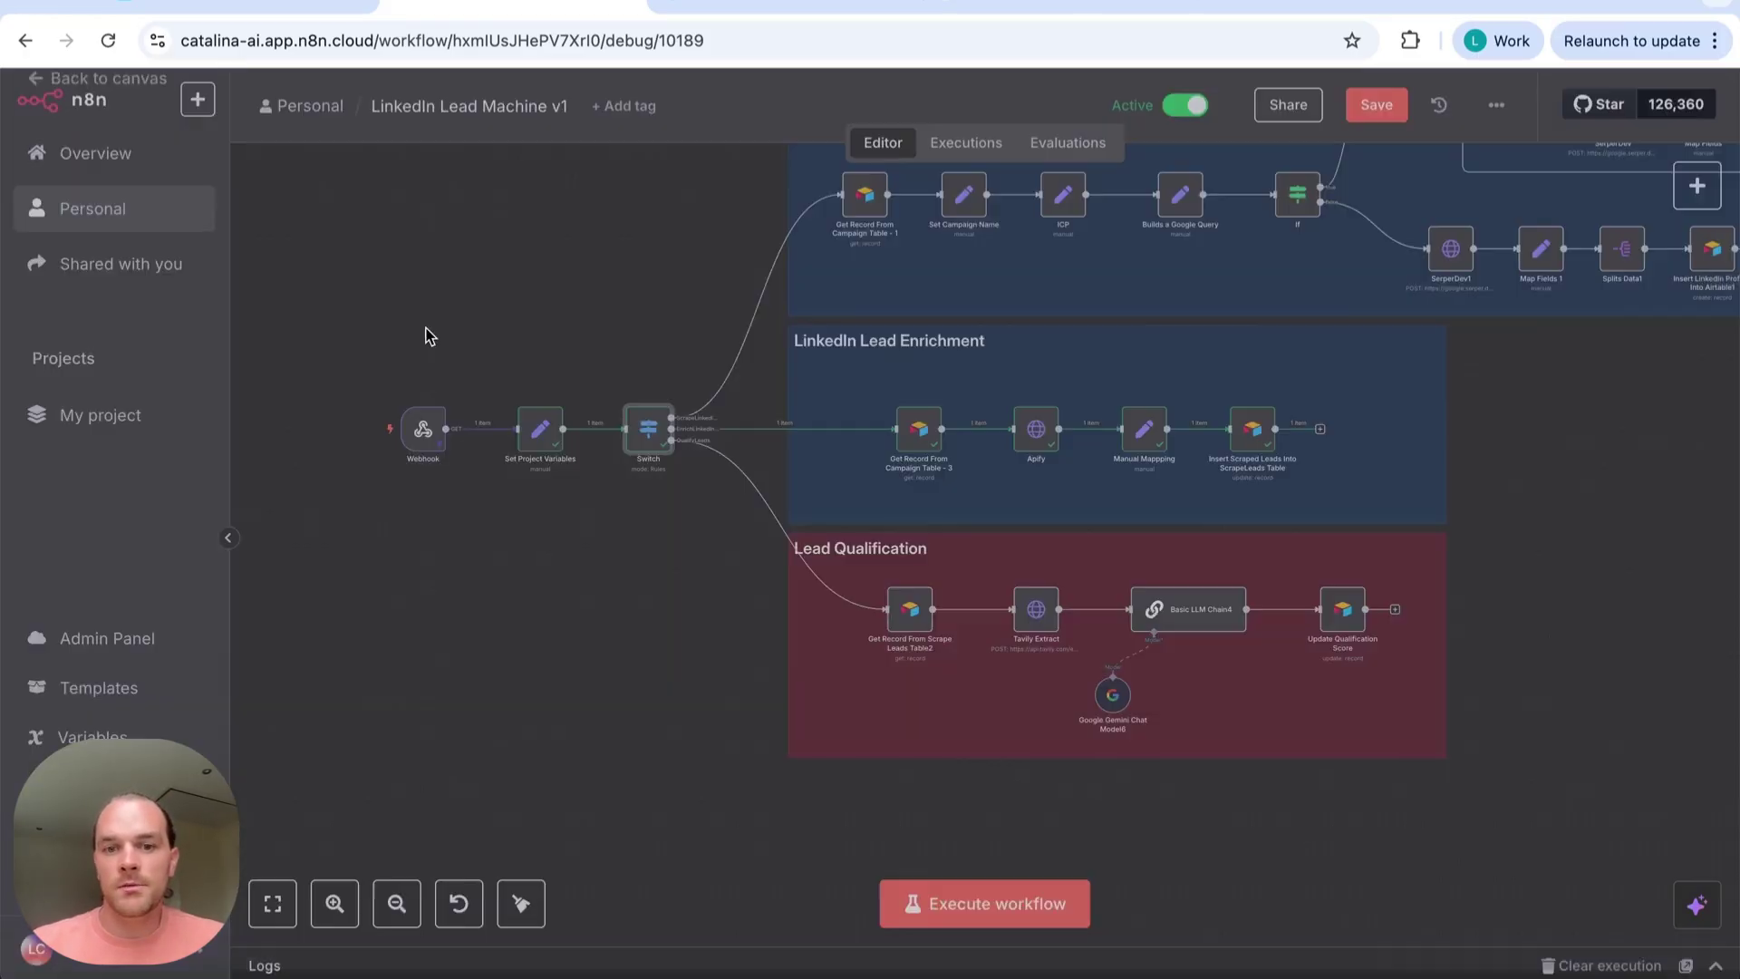
# Open the Get Record From Campaign Table - 3 node and examine its Record ID expression and resolved result
pyautogui.doubleClick(918, 429)
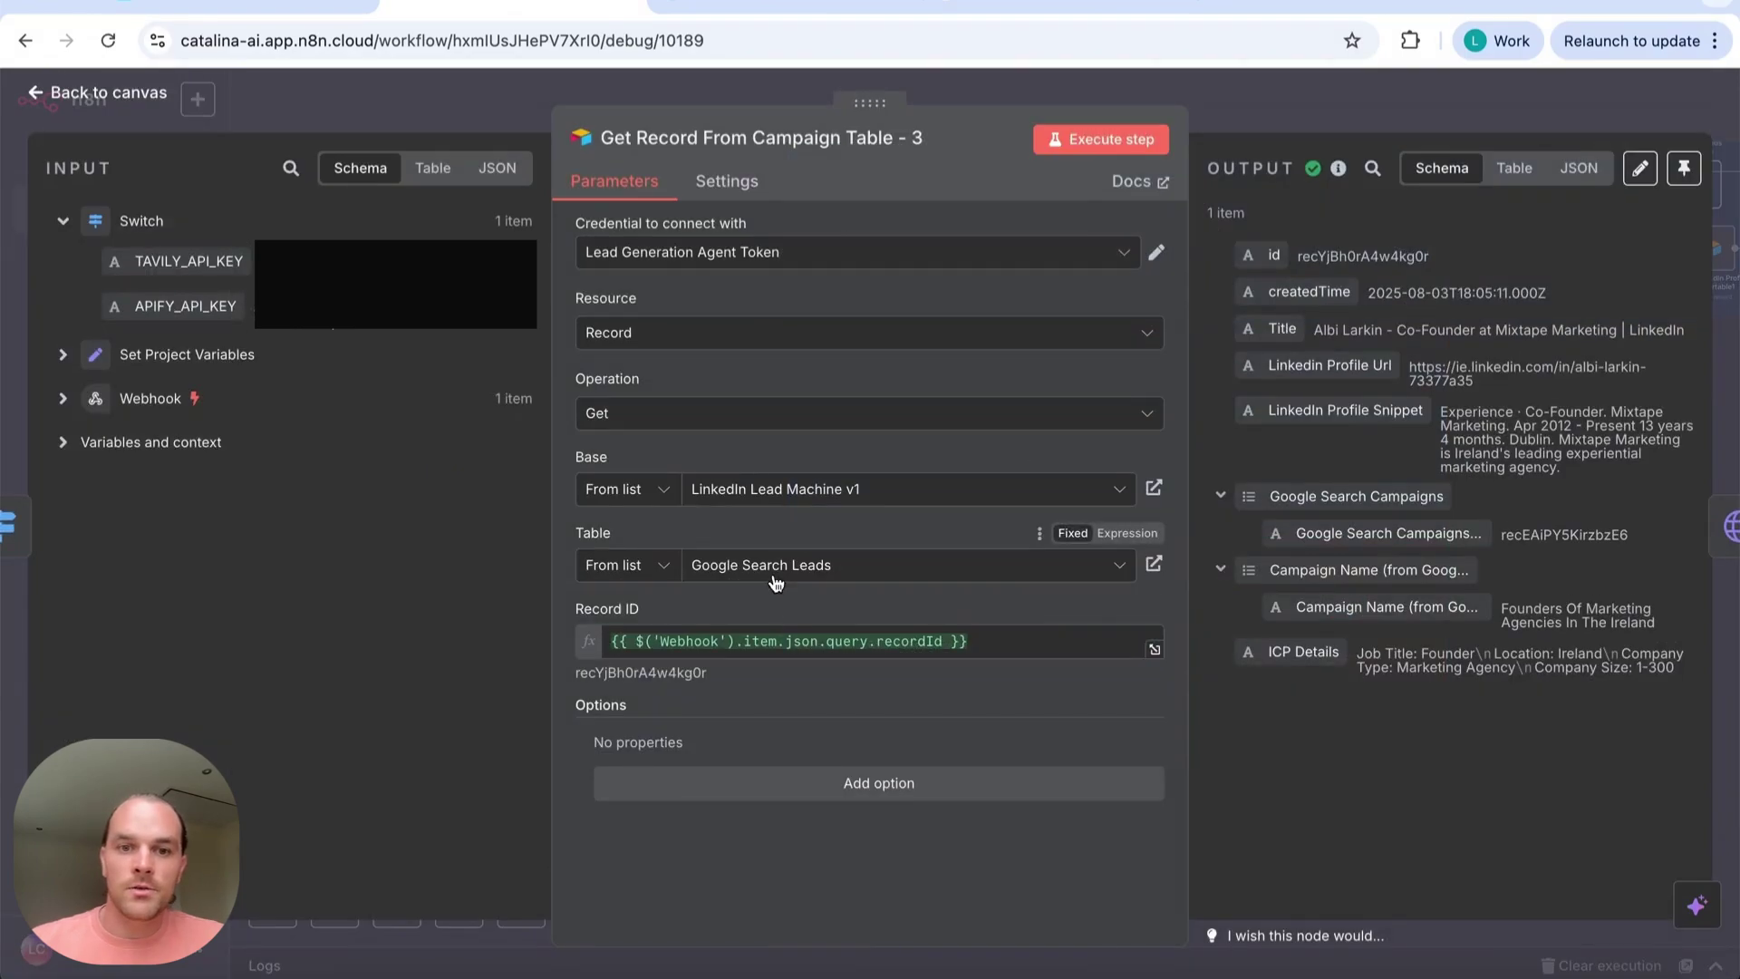
pyautogui.click(764, 648)
pyautogui.moveTo(588, 709); pyautogui.dragTo(770, 716)
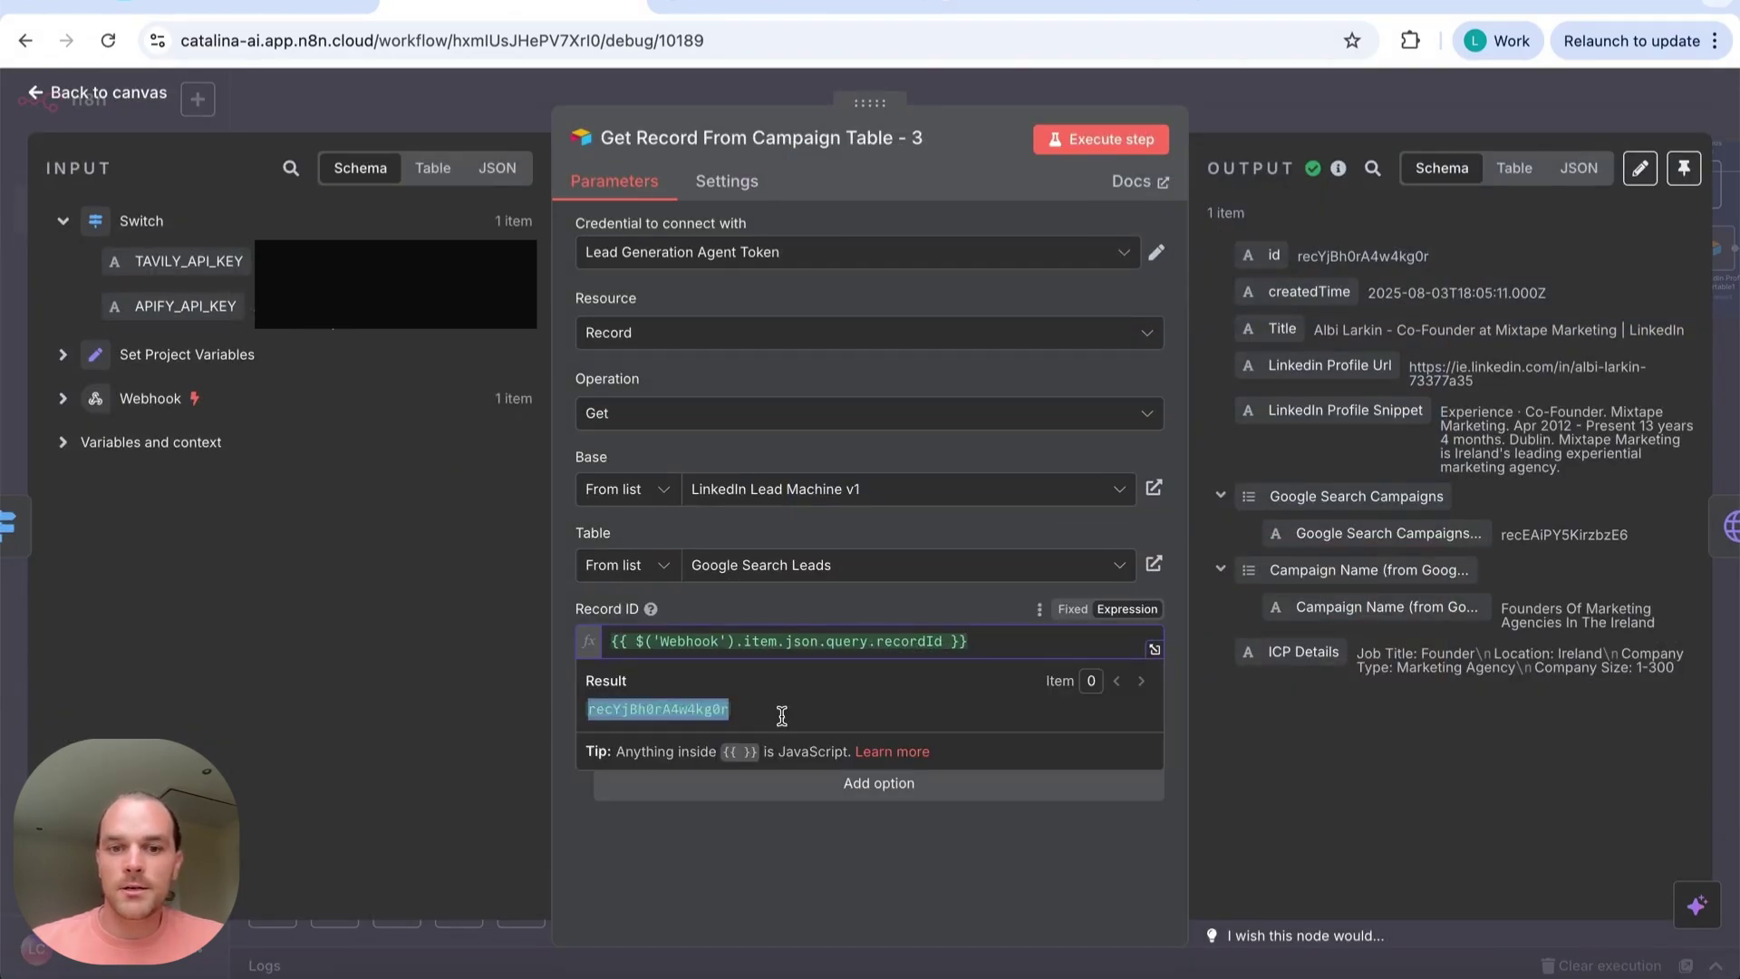
pyautogui.click(483, 92)
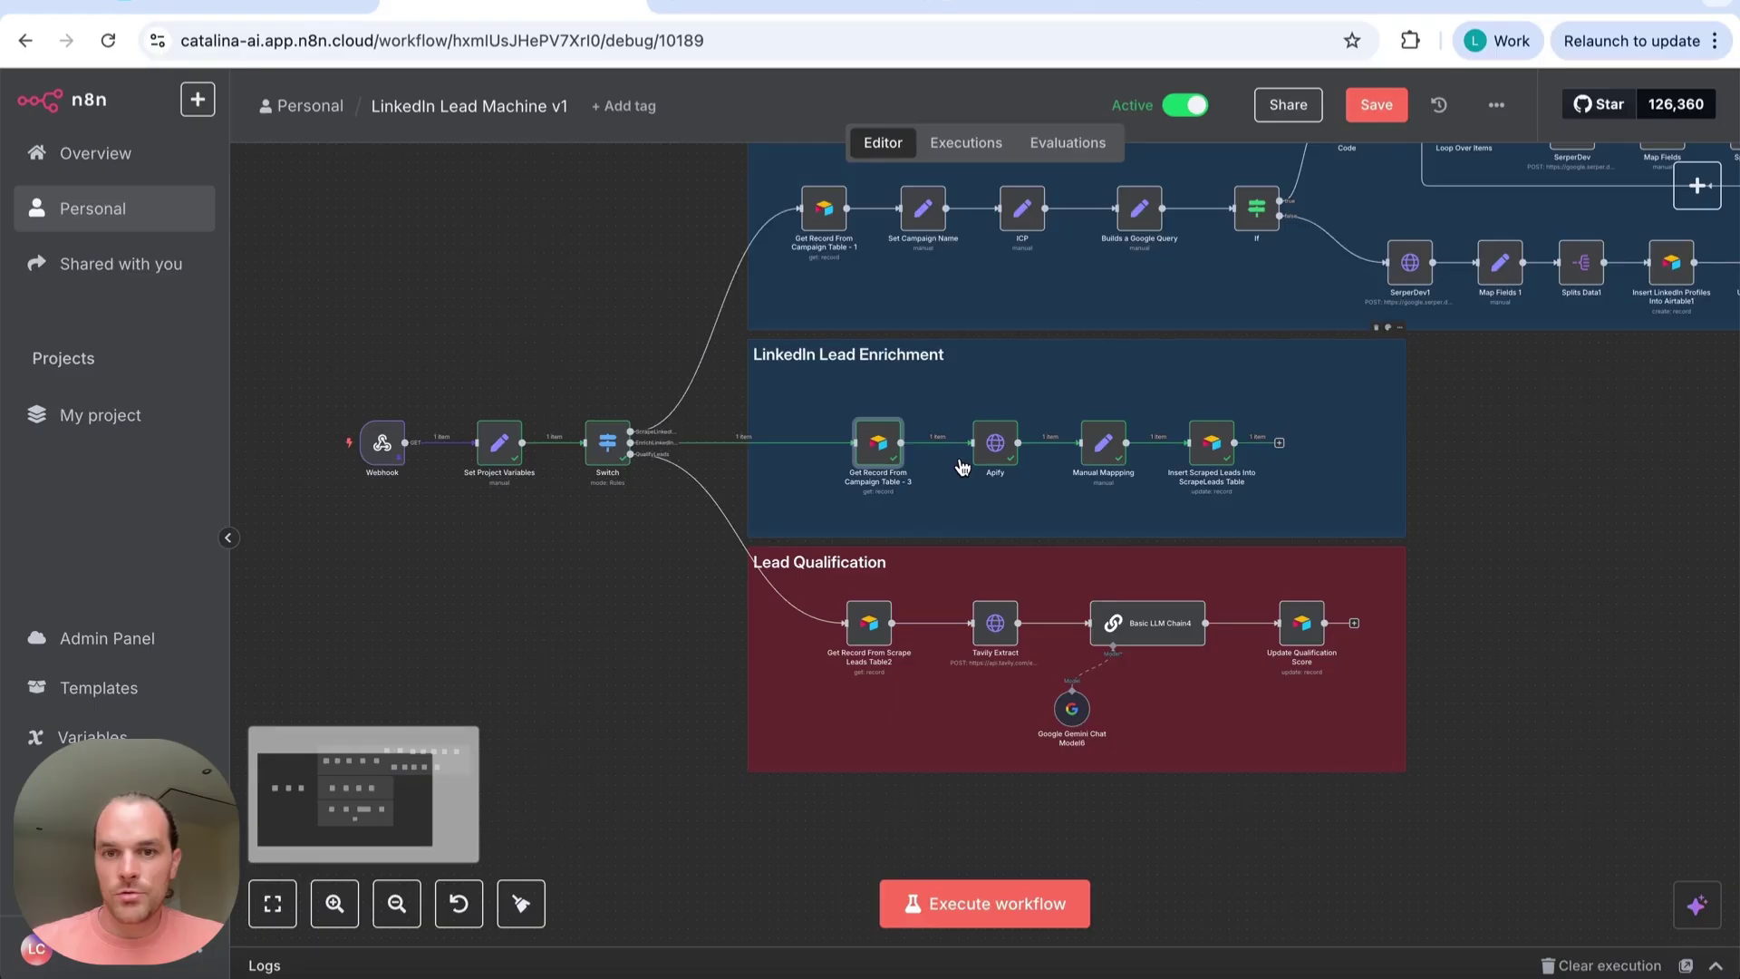
# Open the Apify node and bring up the Actors list in the Apify console to show its LinkedIn profile scraper
pyautogui.doubleClick(996, 441)
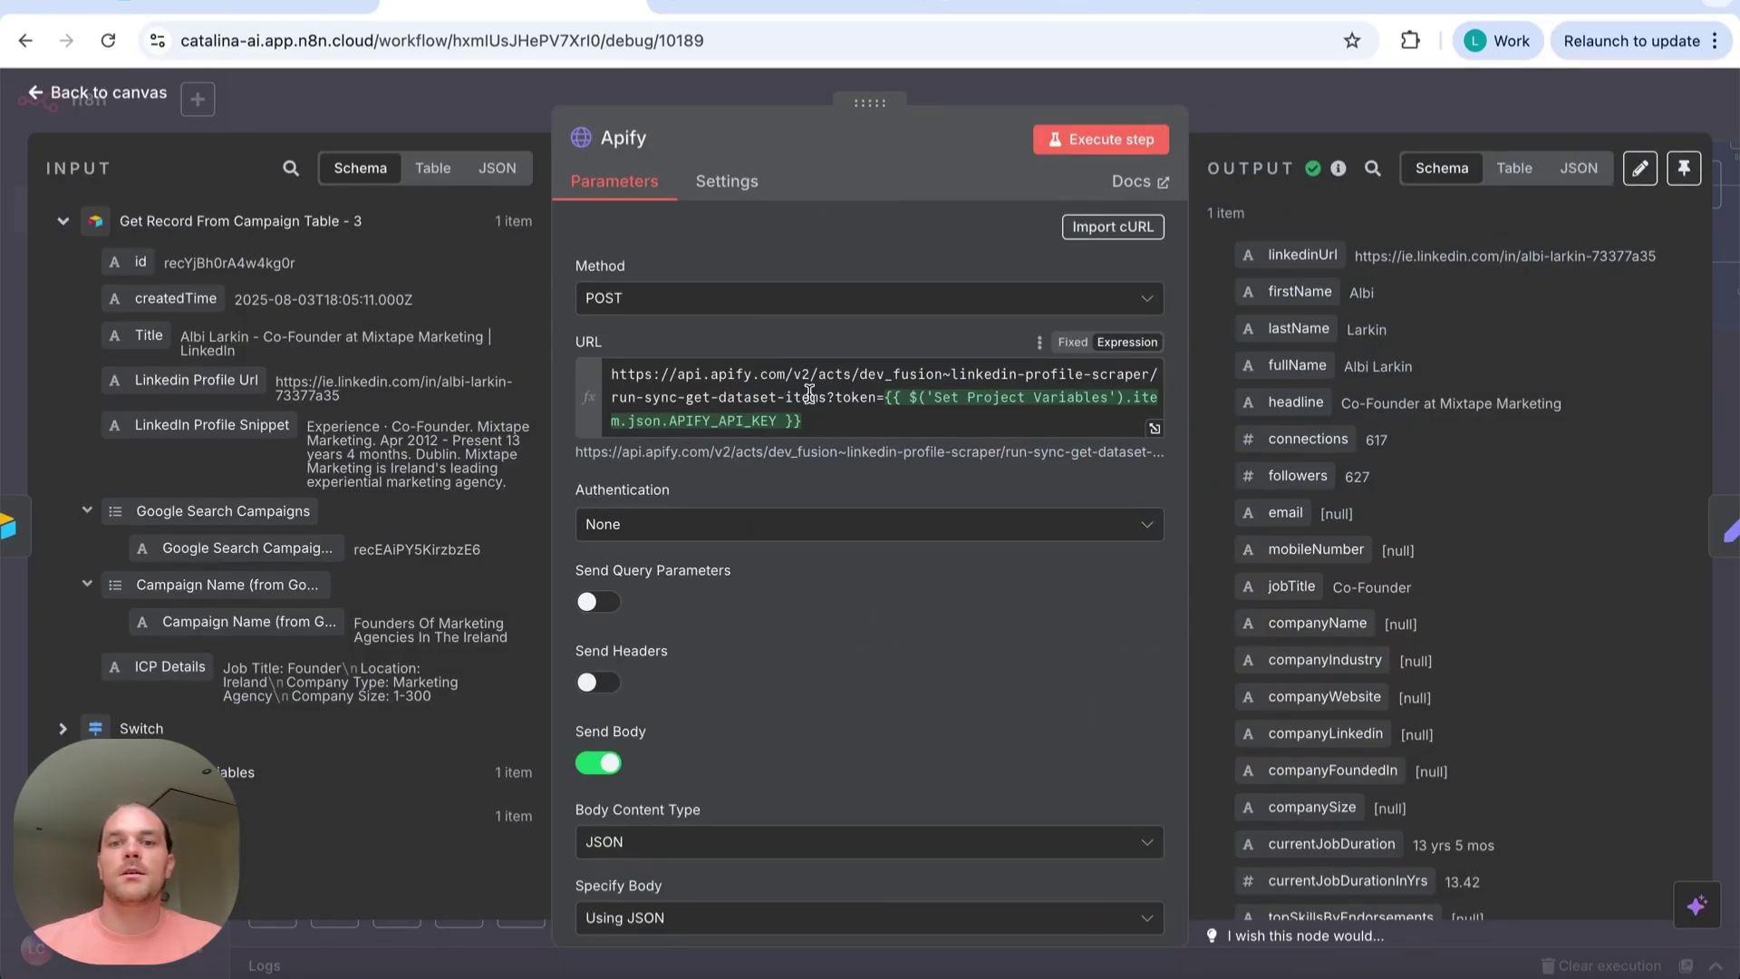
pyautogui.click(1217, 4)
pyautogui.write('api')
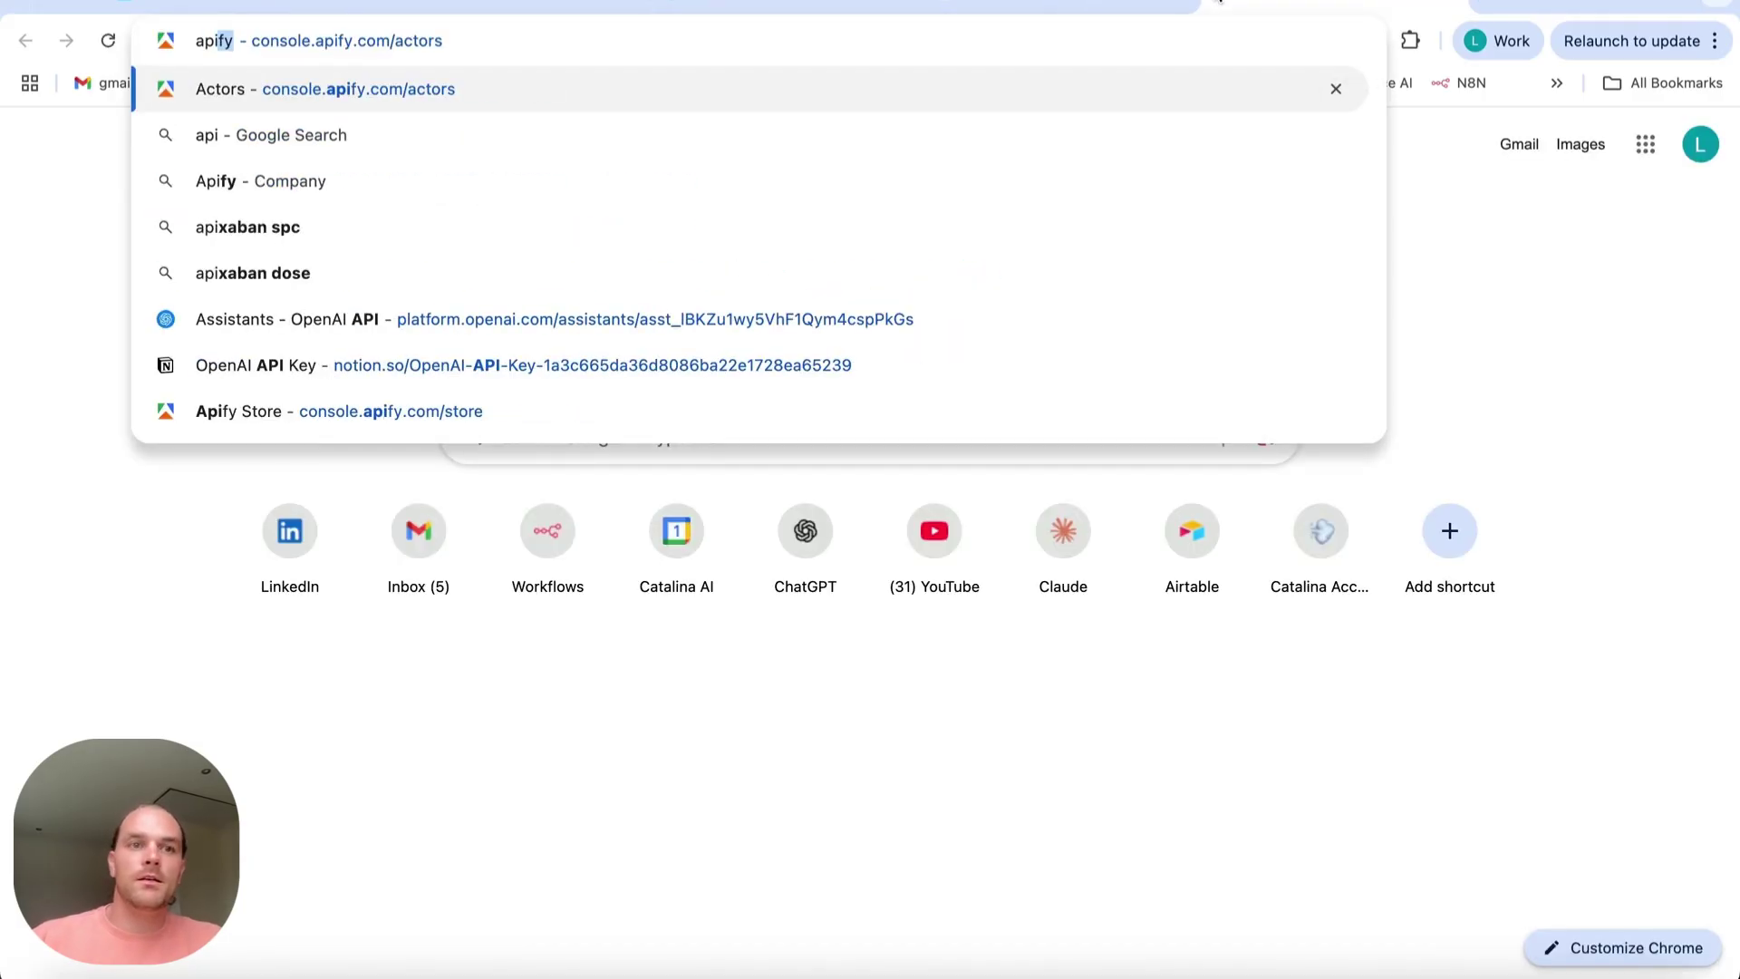
pyautogui.press('Return')
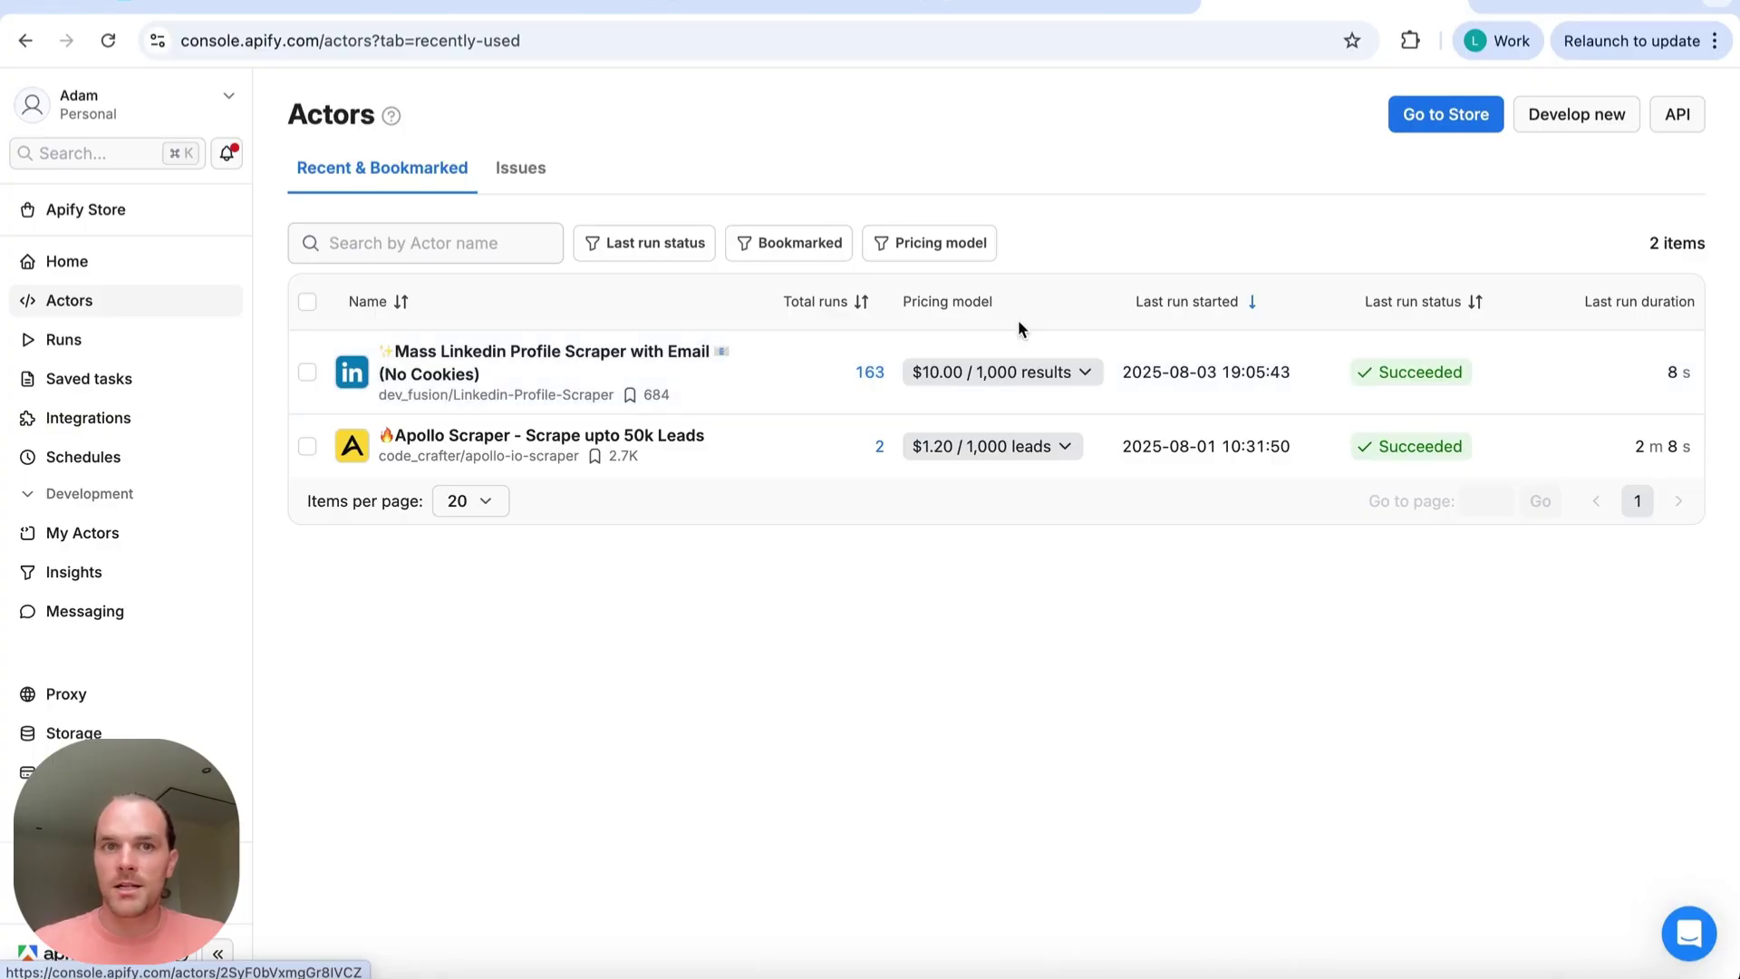
# Examine the Apify node's POST URL with its API key expression alongside the Apify Actors list, and return to the n8n canvas
pyautogui.click(249, 9)
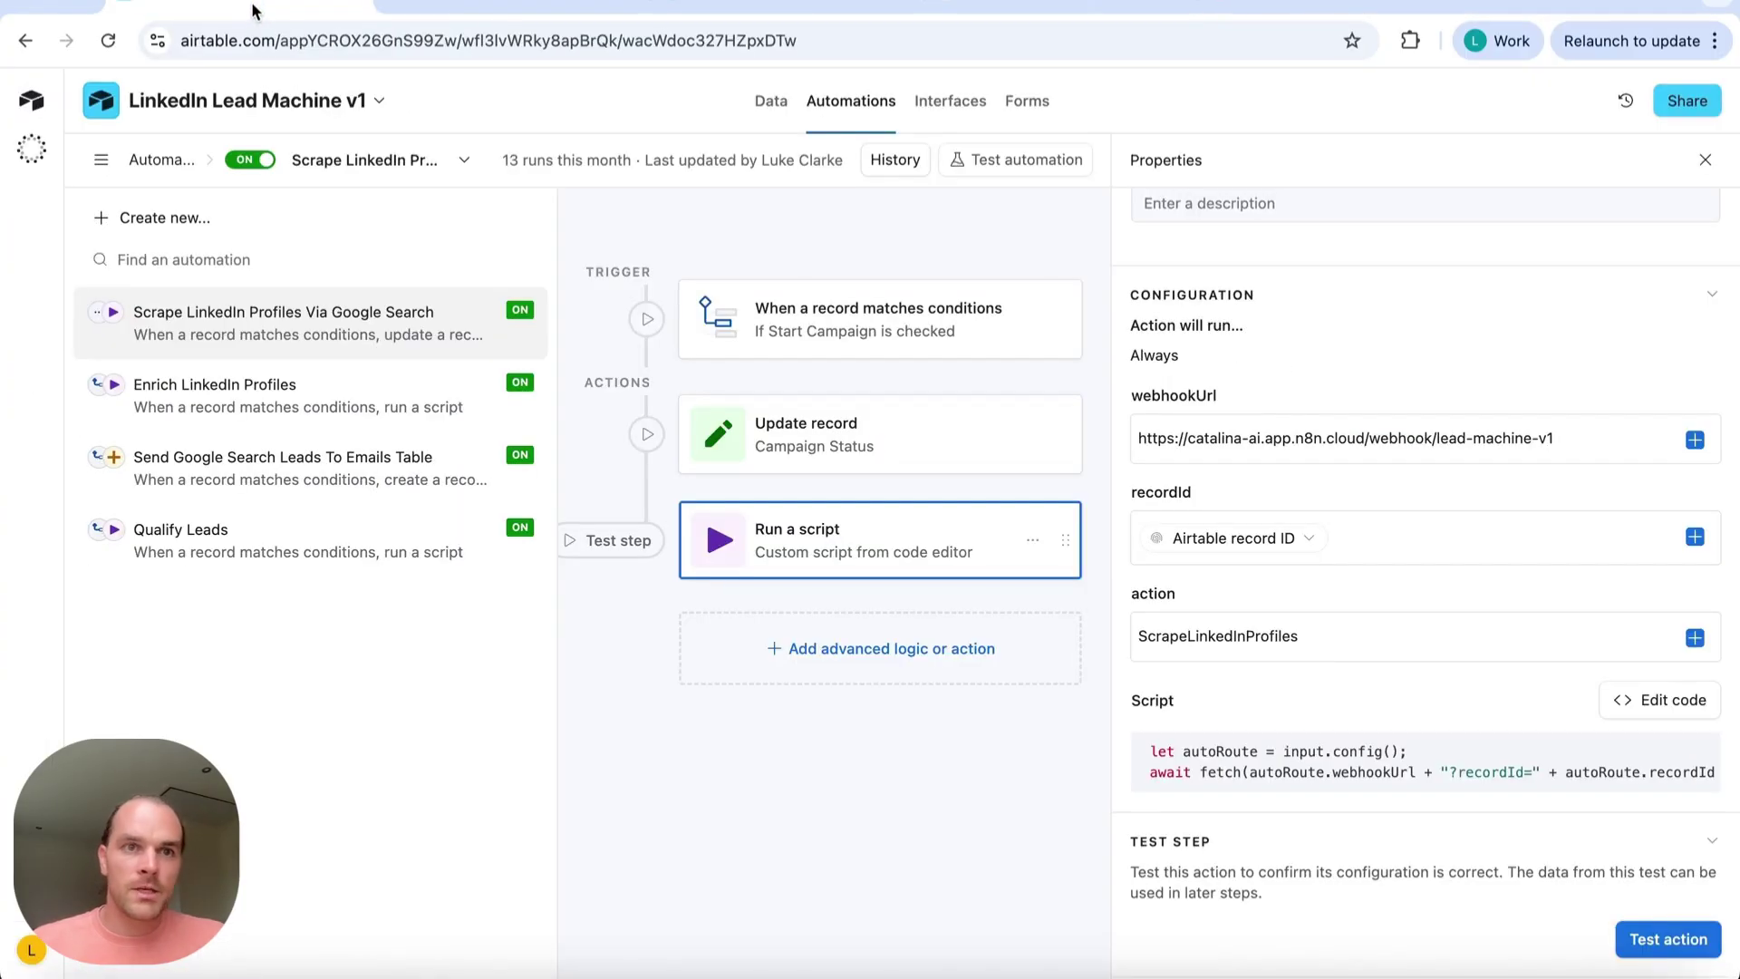
pyautogui.click(512, 7)
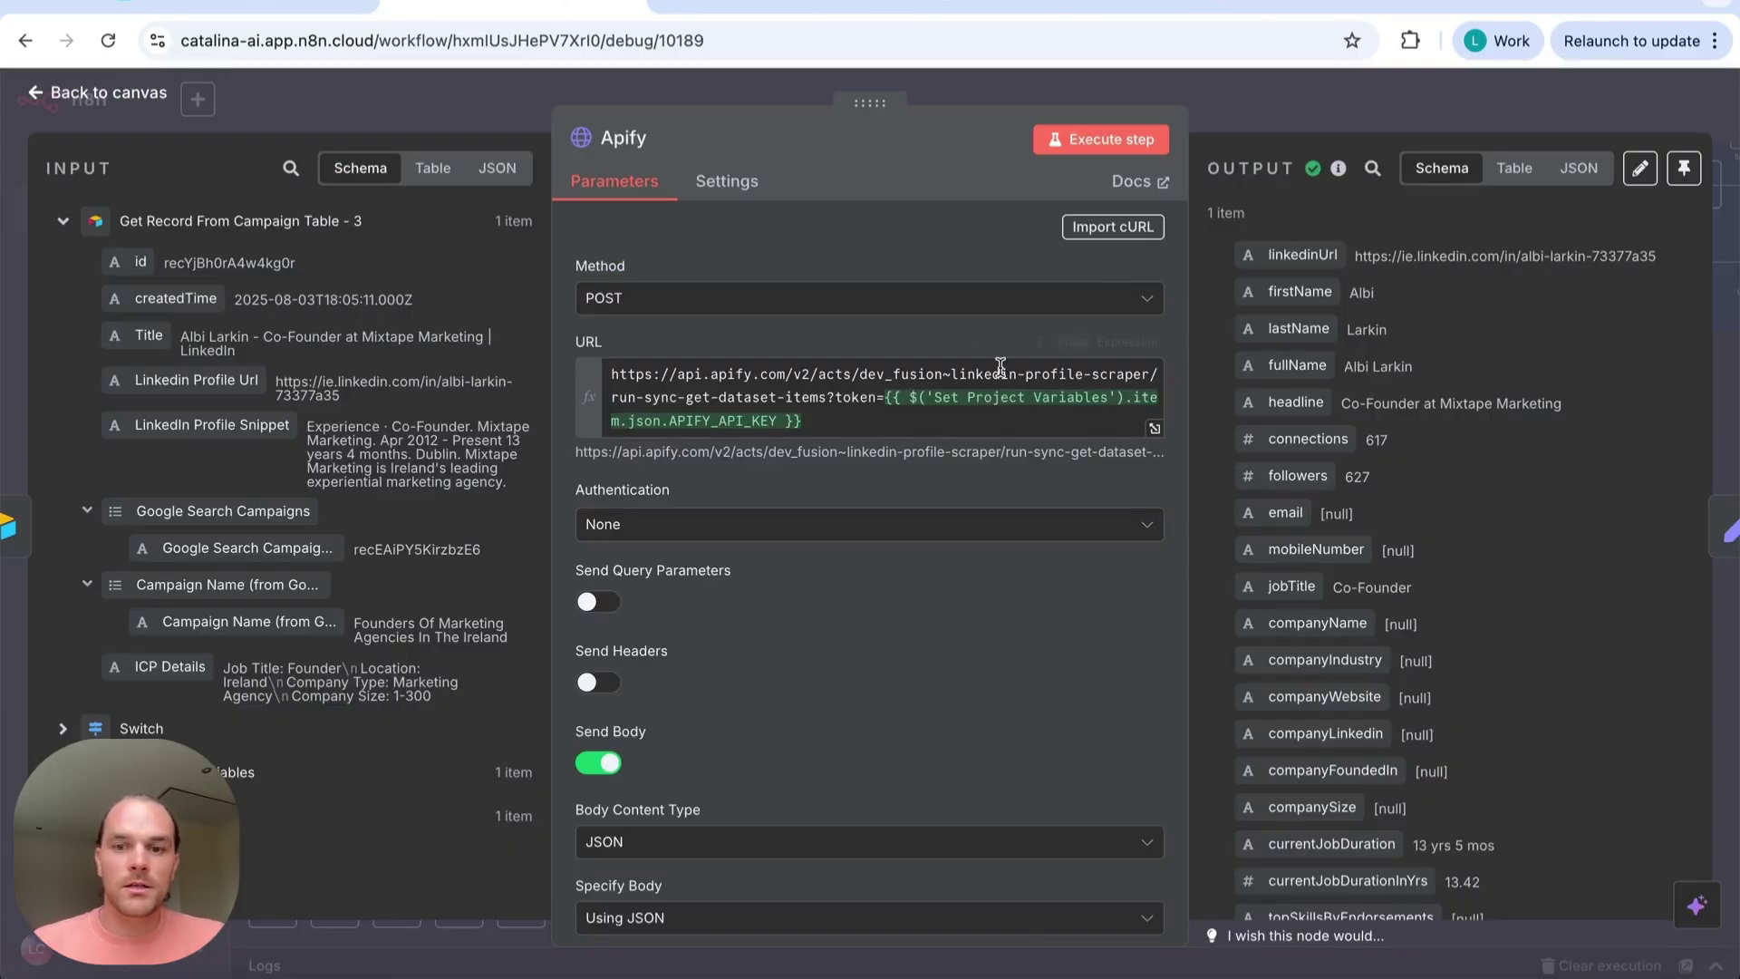
pyautogui.scroll(-1, 853, 397)
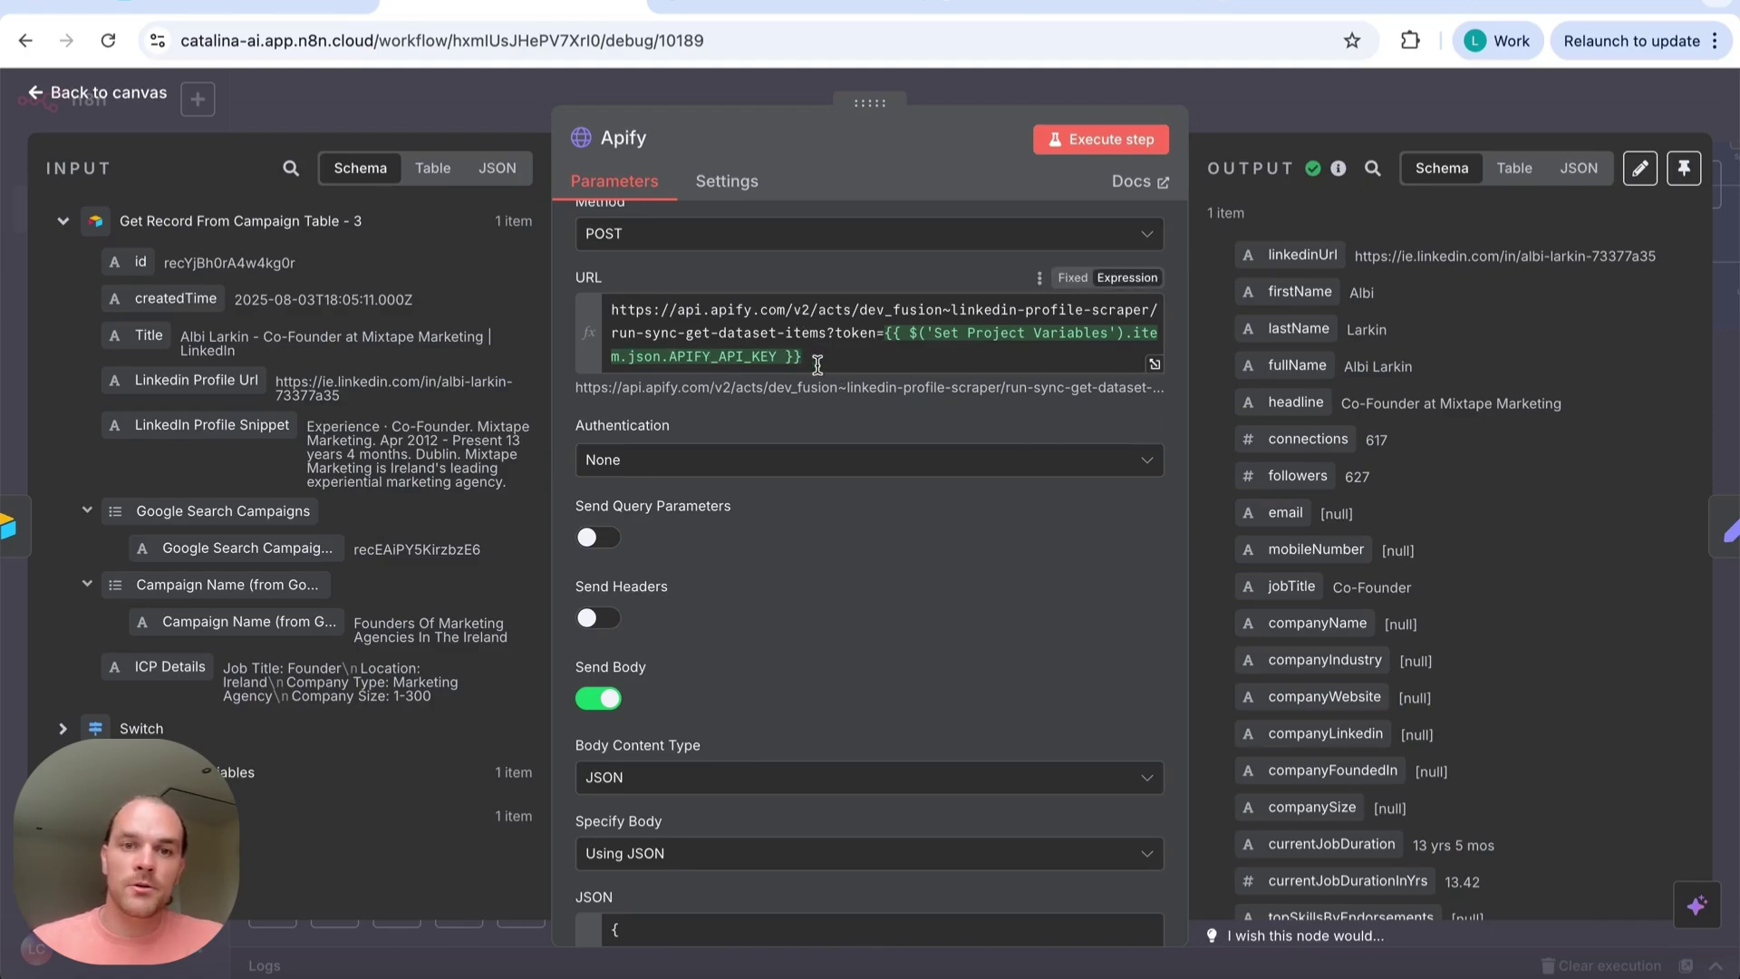
pyautogui.click(1357, 7)
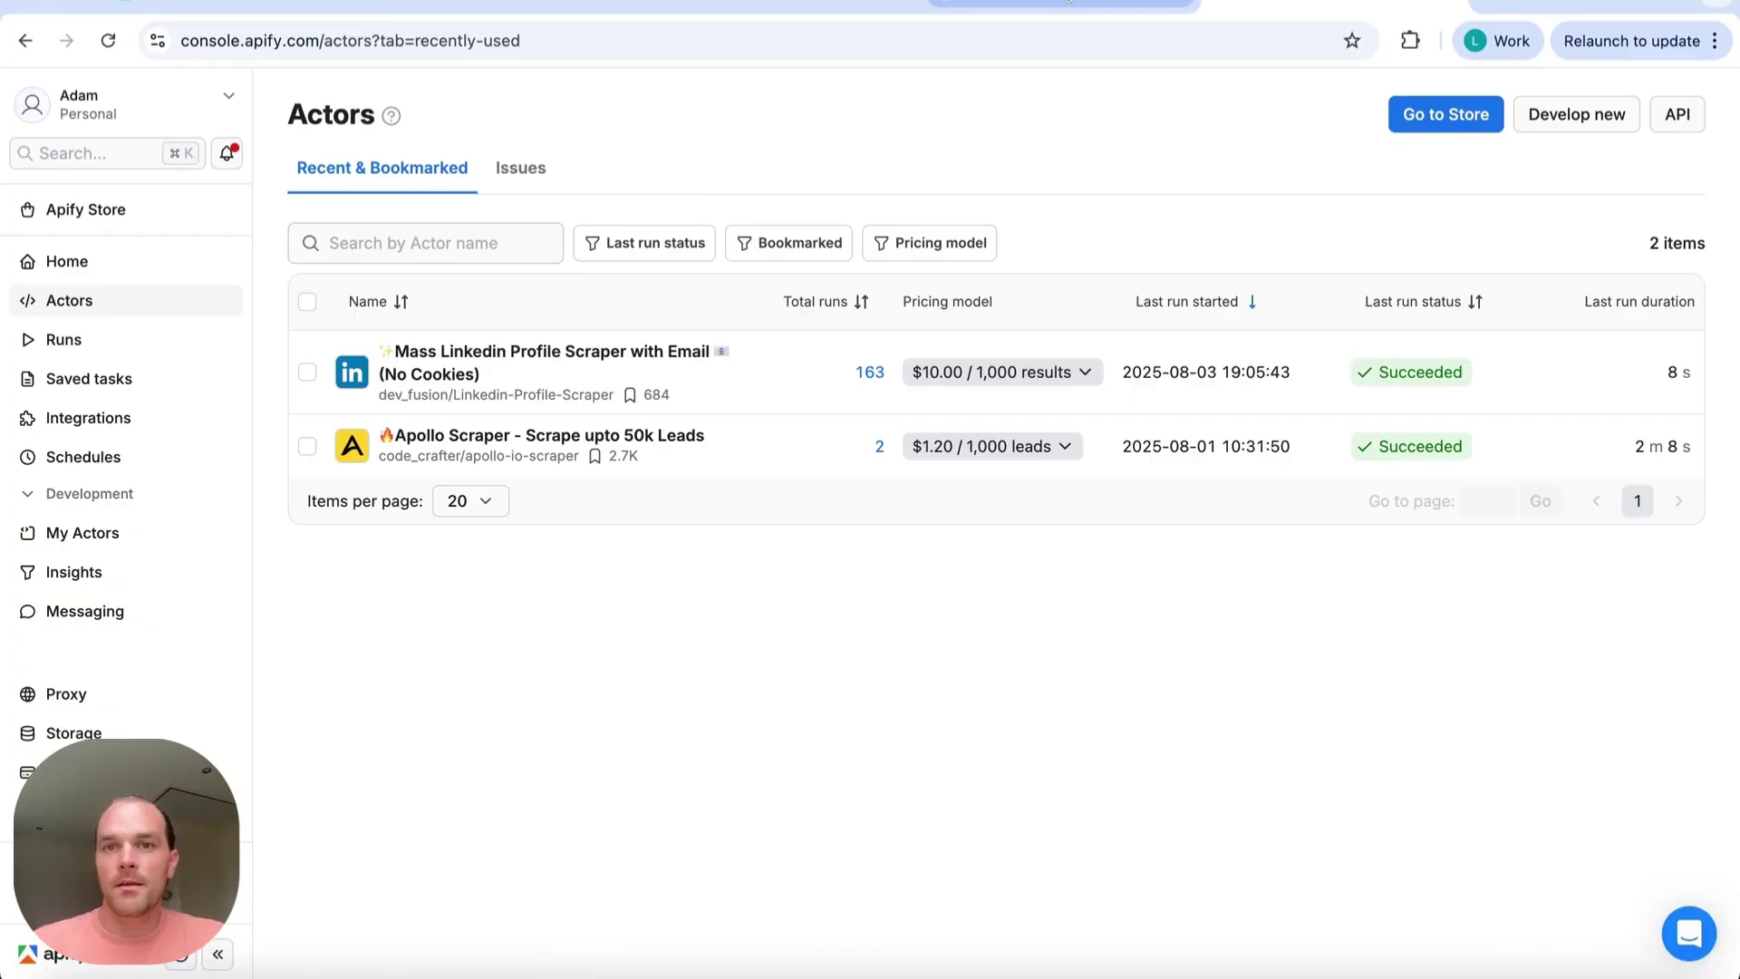
pyautogui.click(1027, 6)
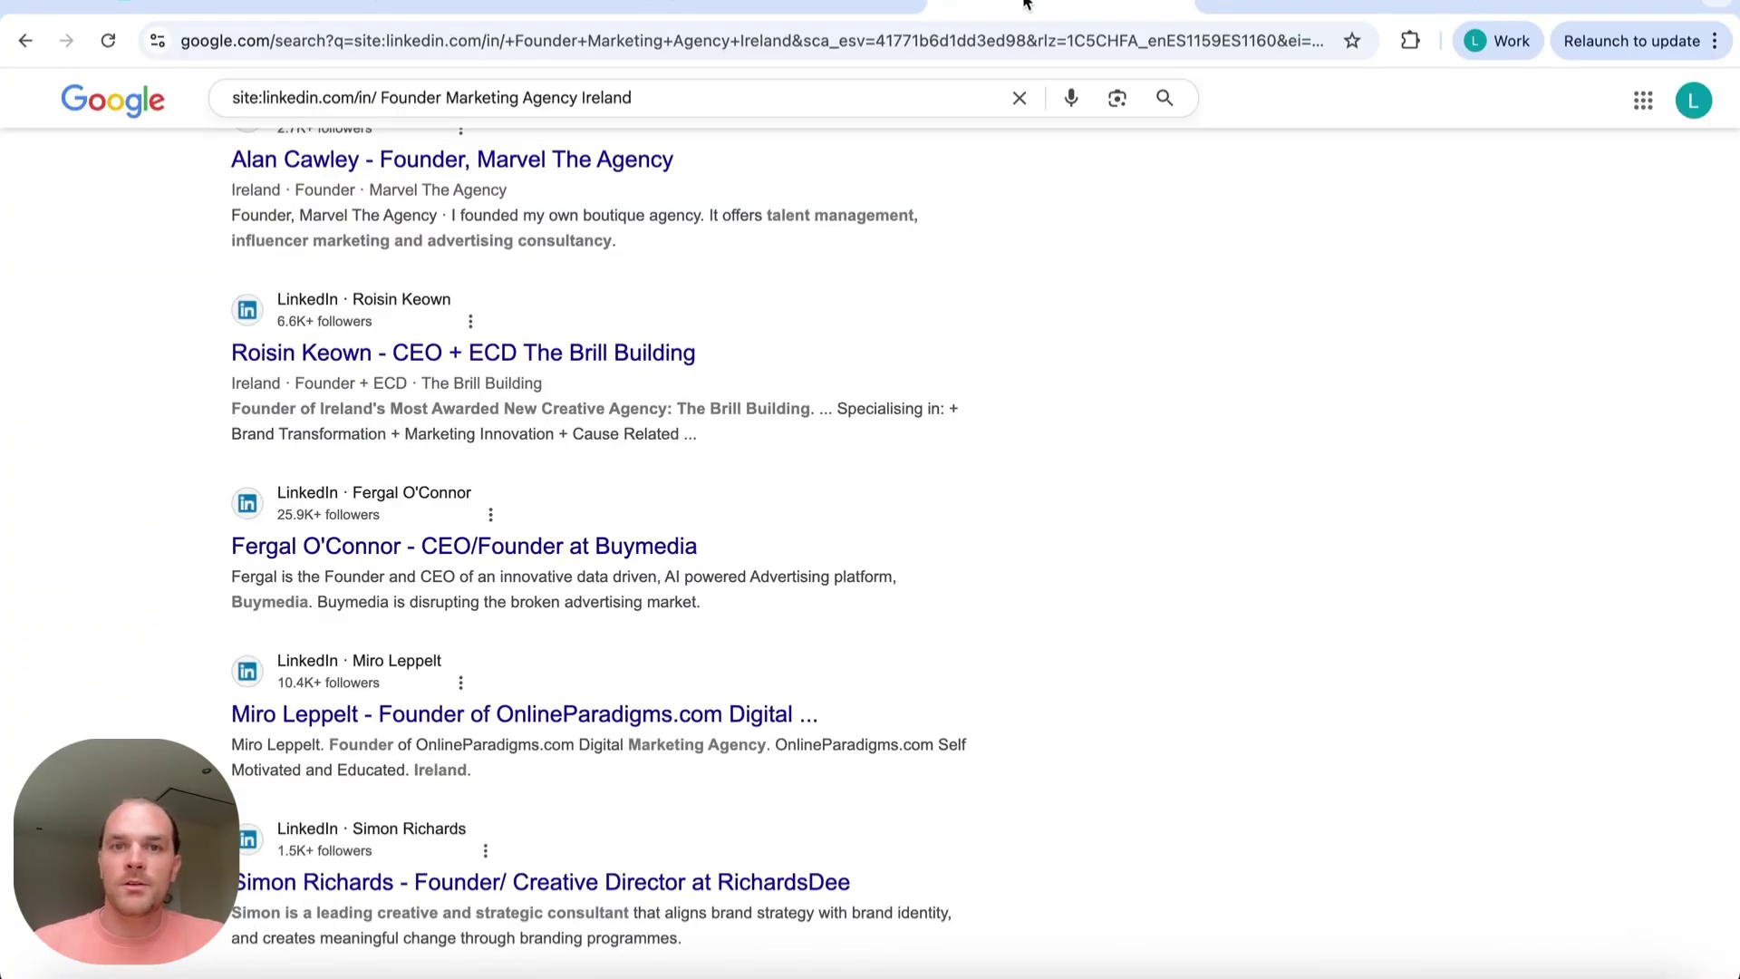
pyautogui.click(501, 11)
pyautogui.press('Escape')
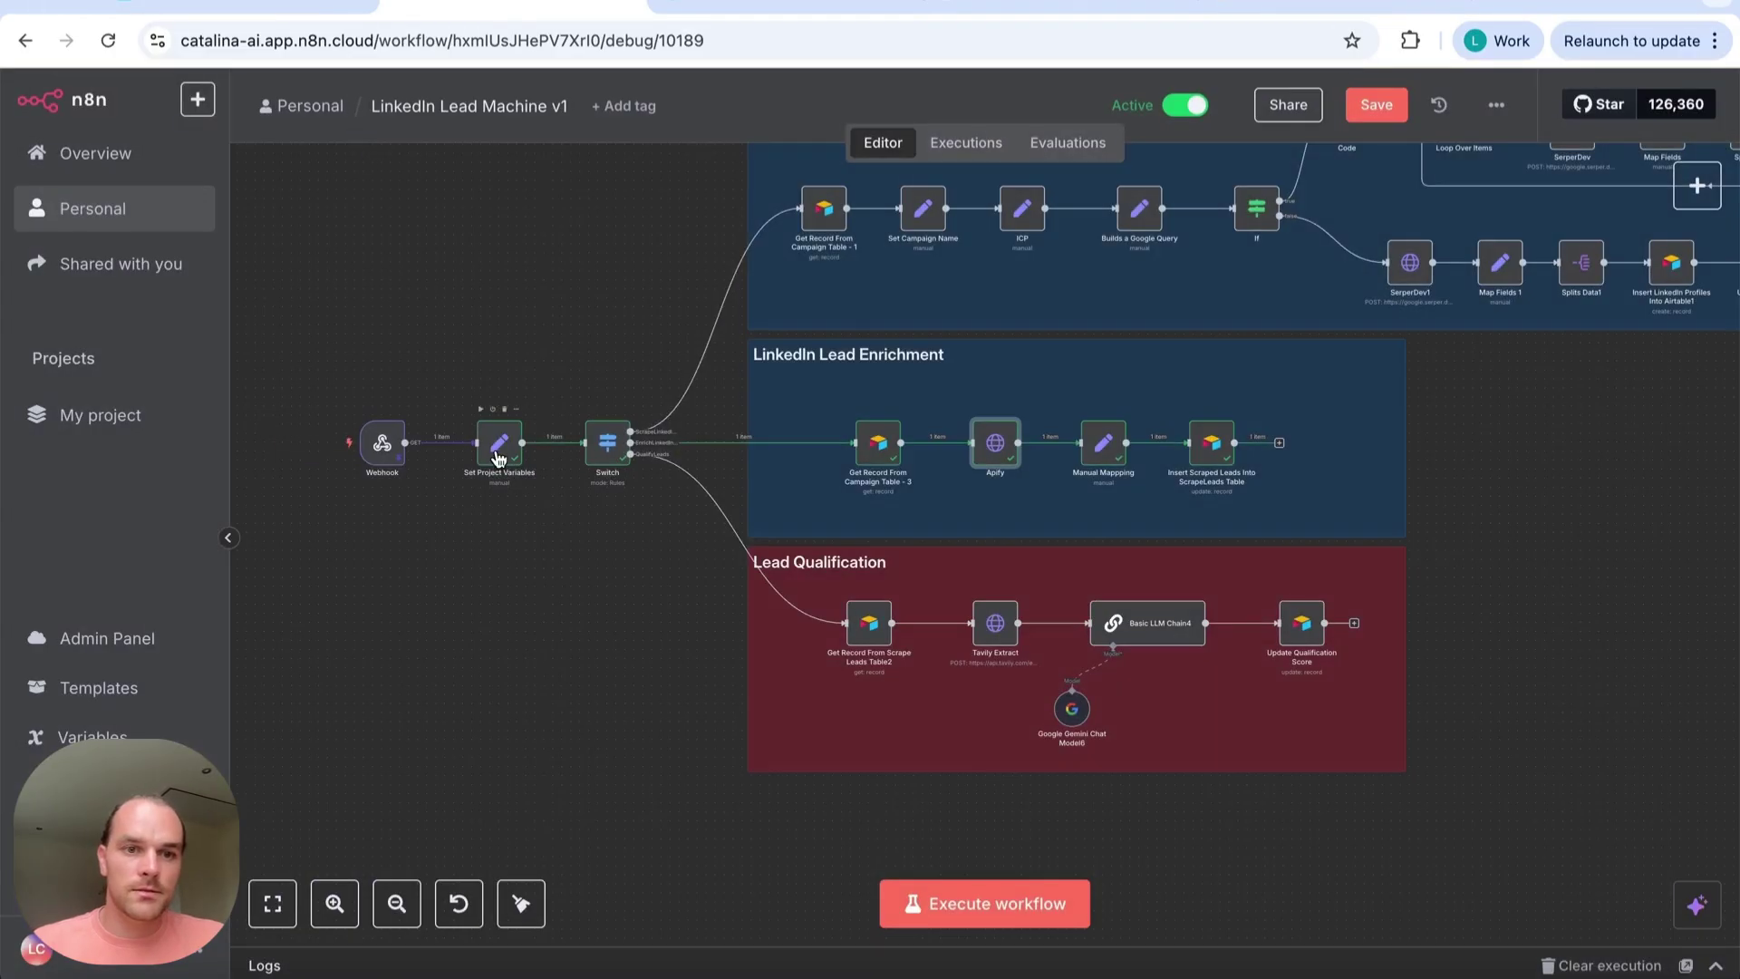
# Reopen the Apify node and examine the JSON body that sends the Linkedin Profile Url as profileUrls
pyautogui.doubleClick(997, 444)
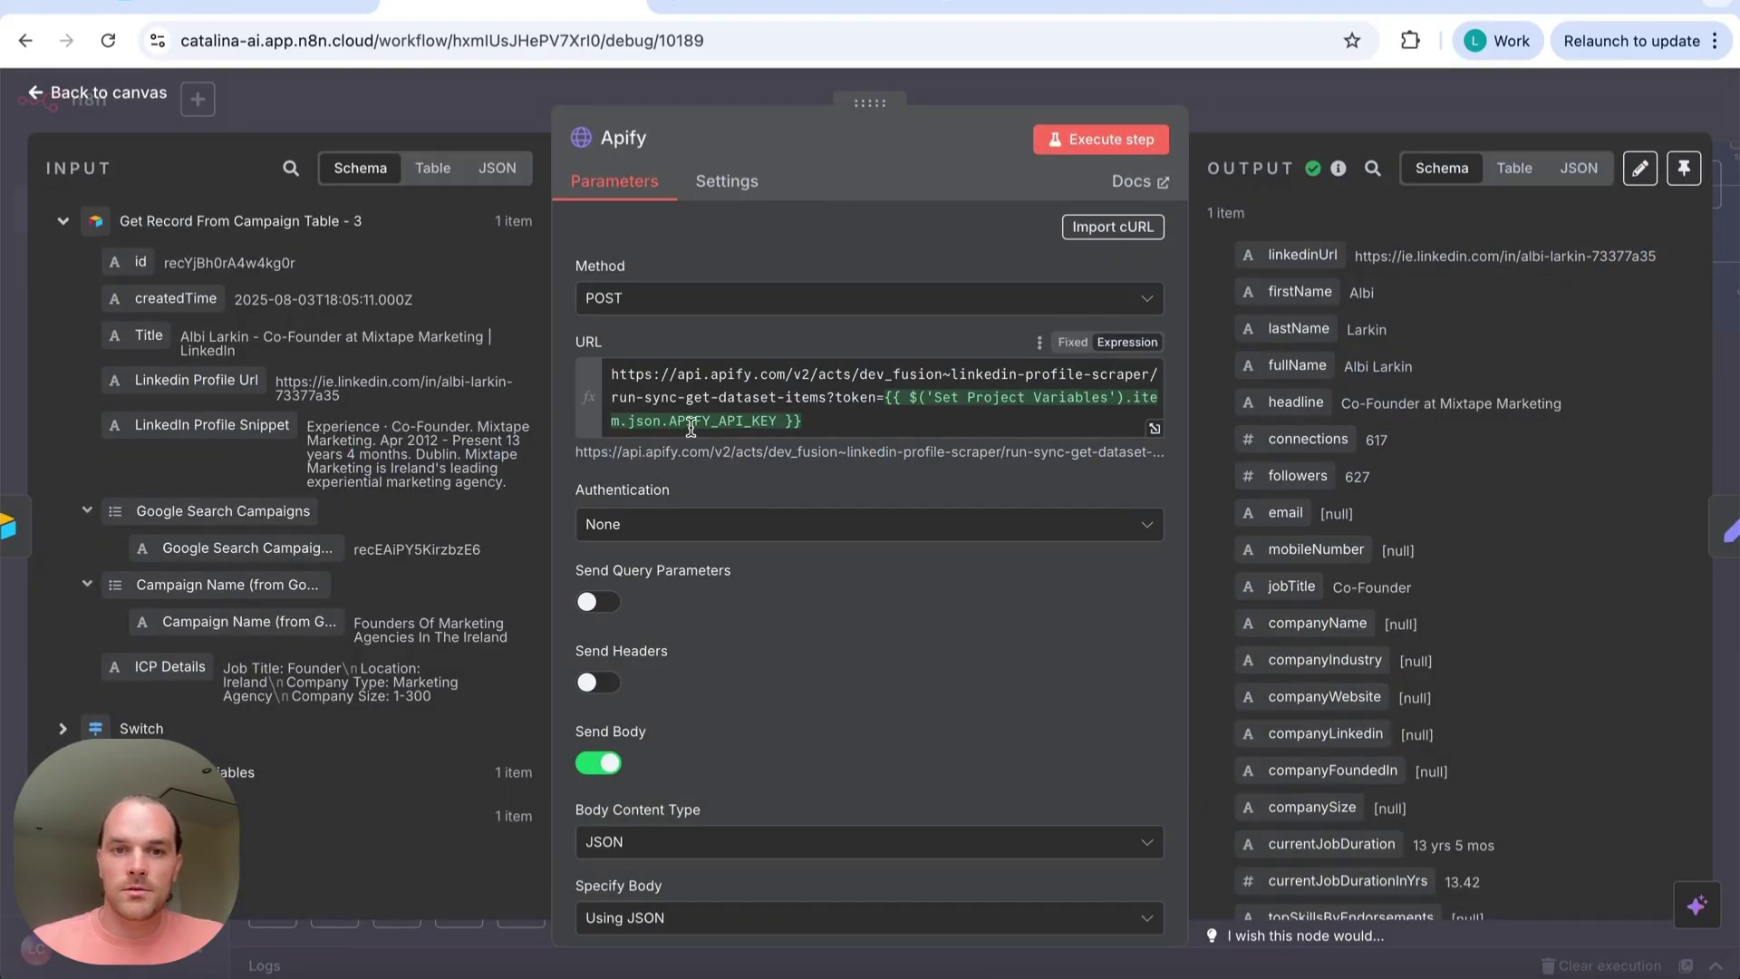
pyautogui.scroll(-3, 837, 441)
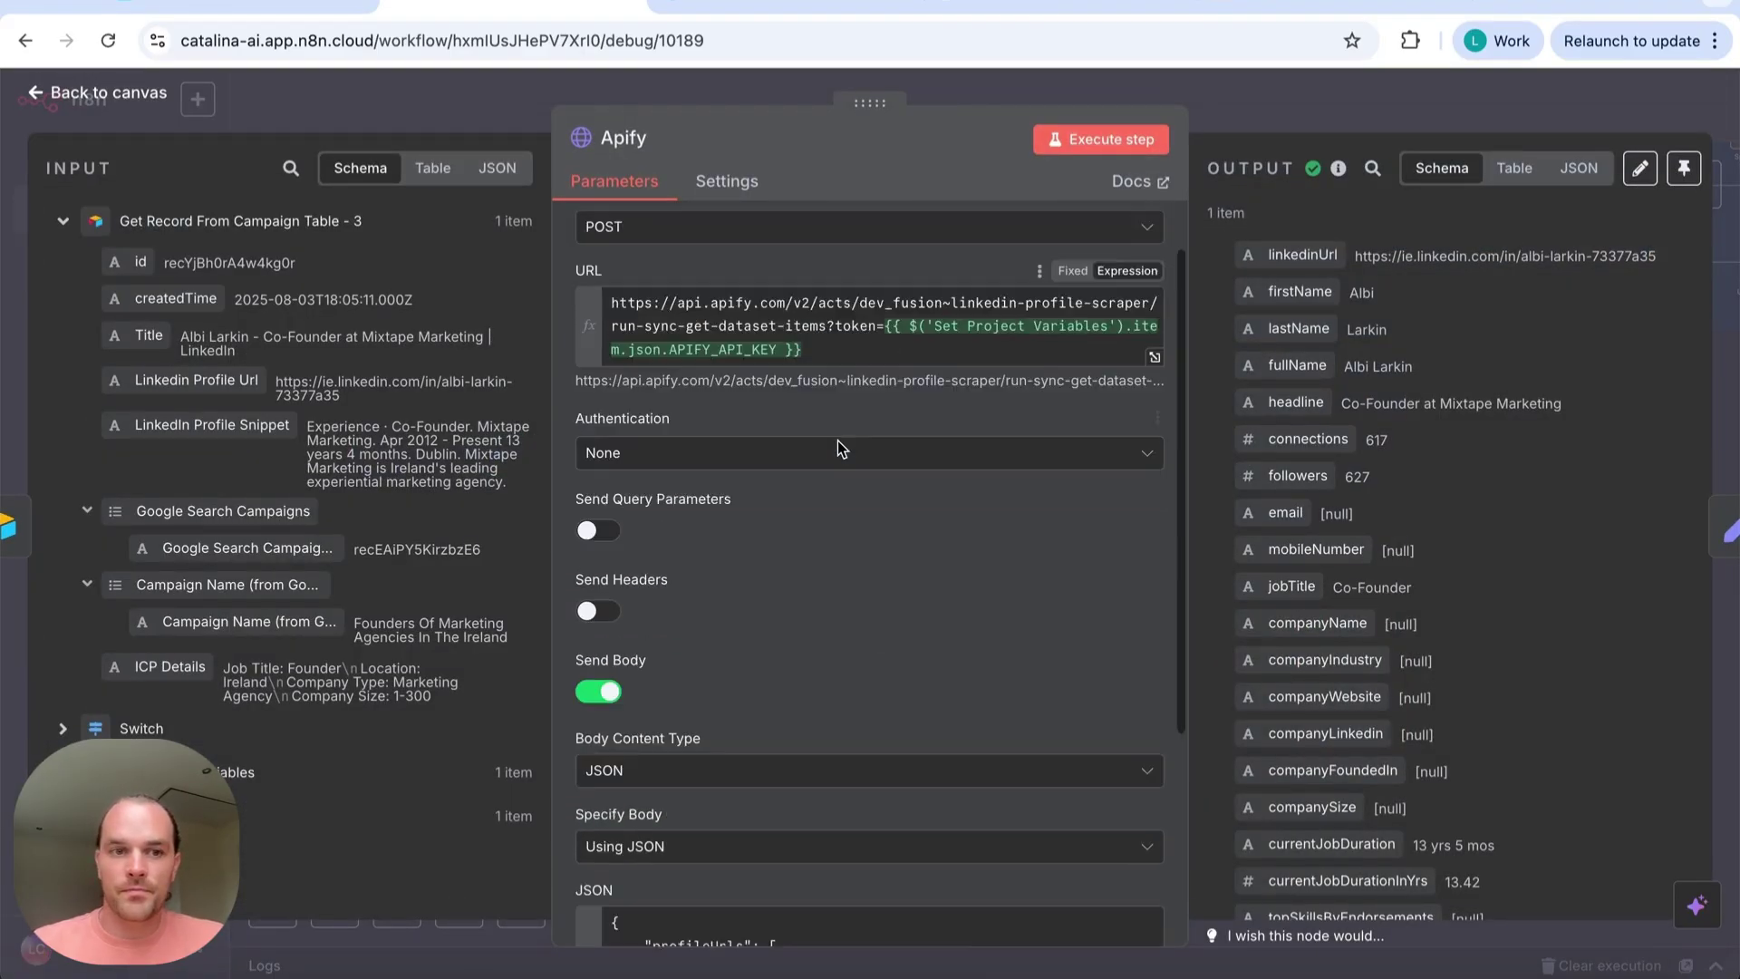
pyautogui.scroll(-6, 841, 451)
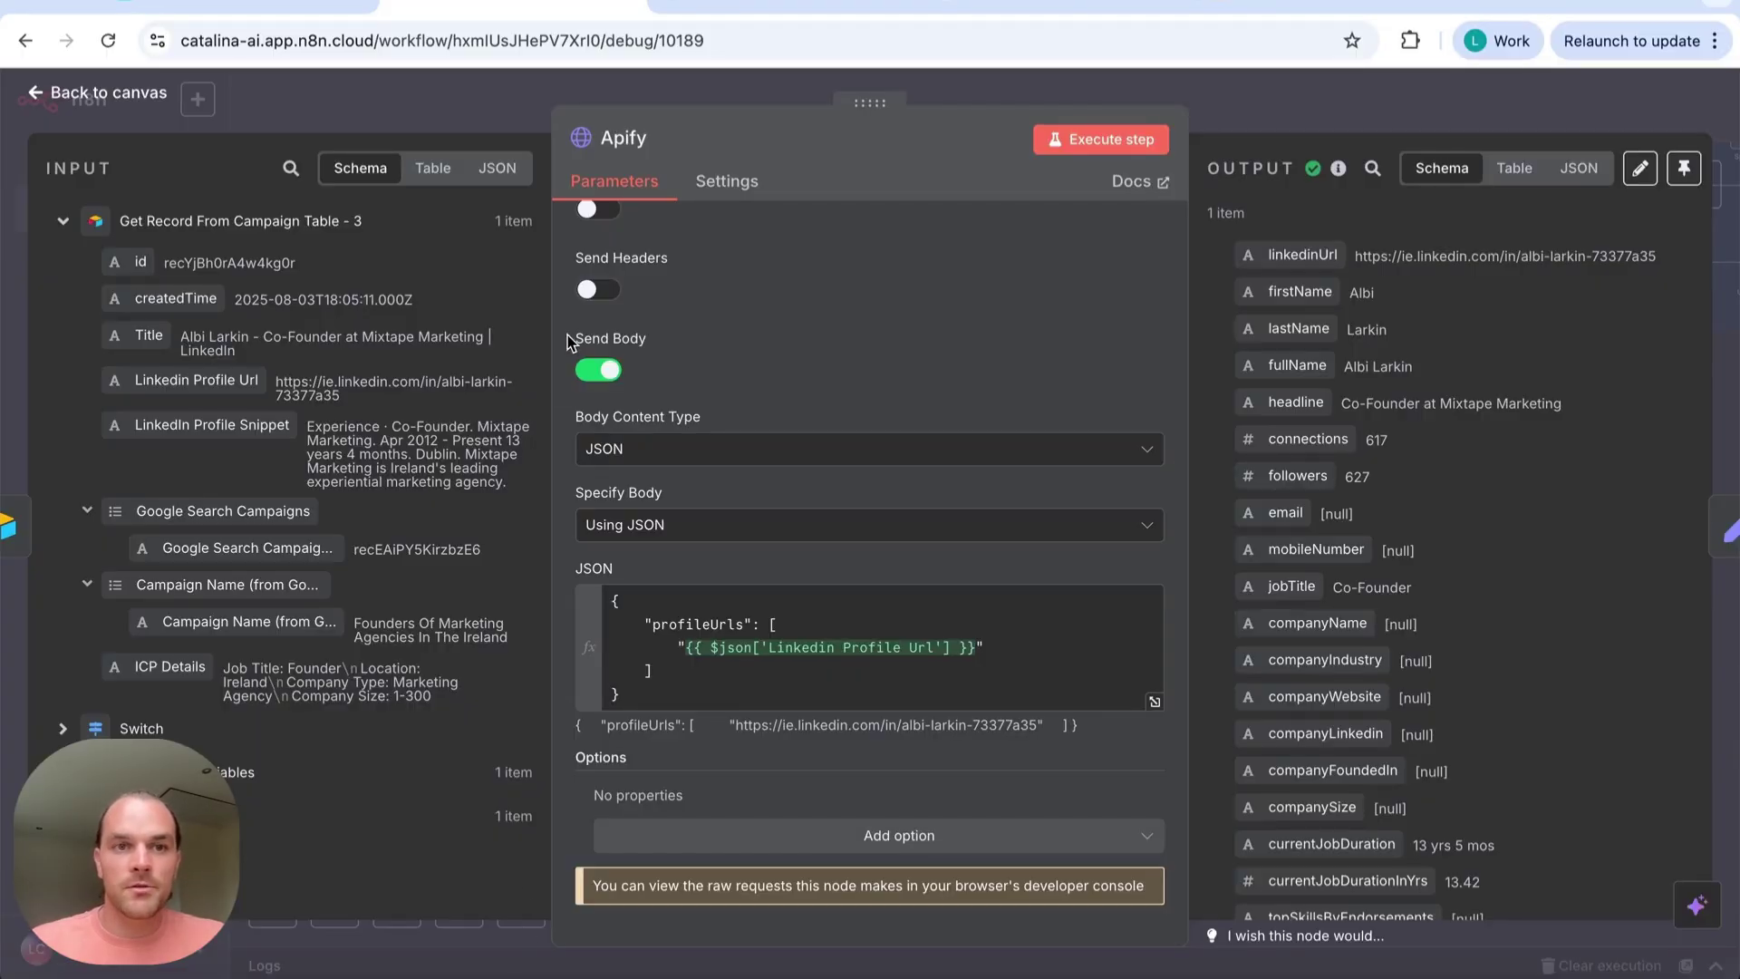
pyautogui.press('Escape')
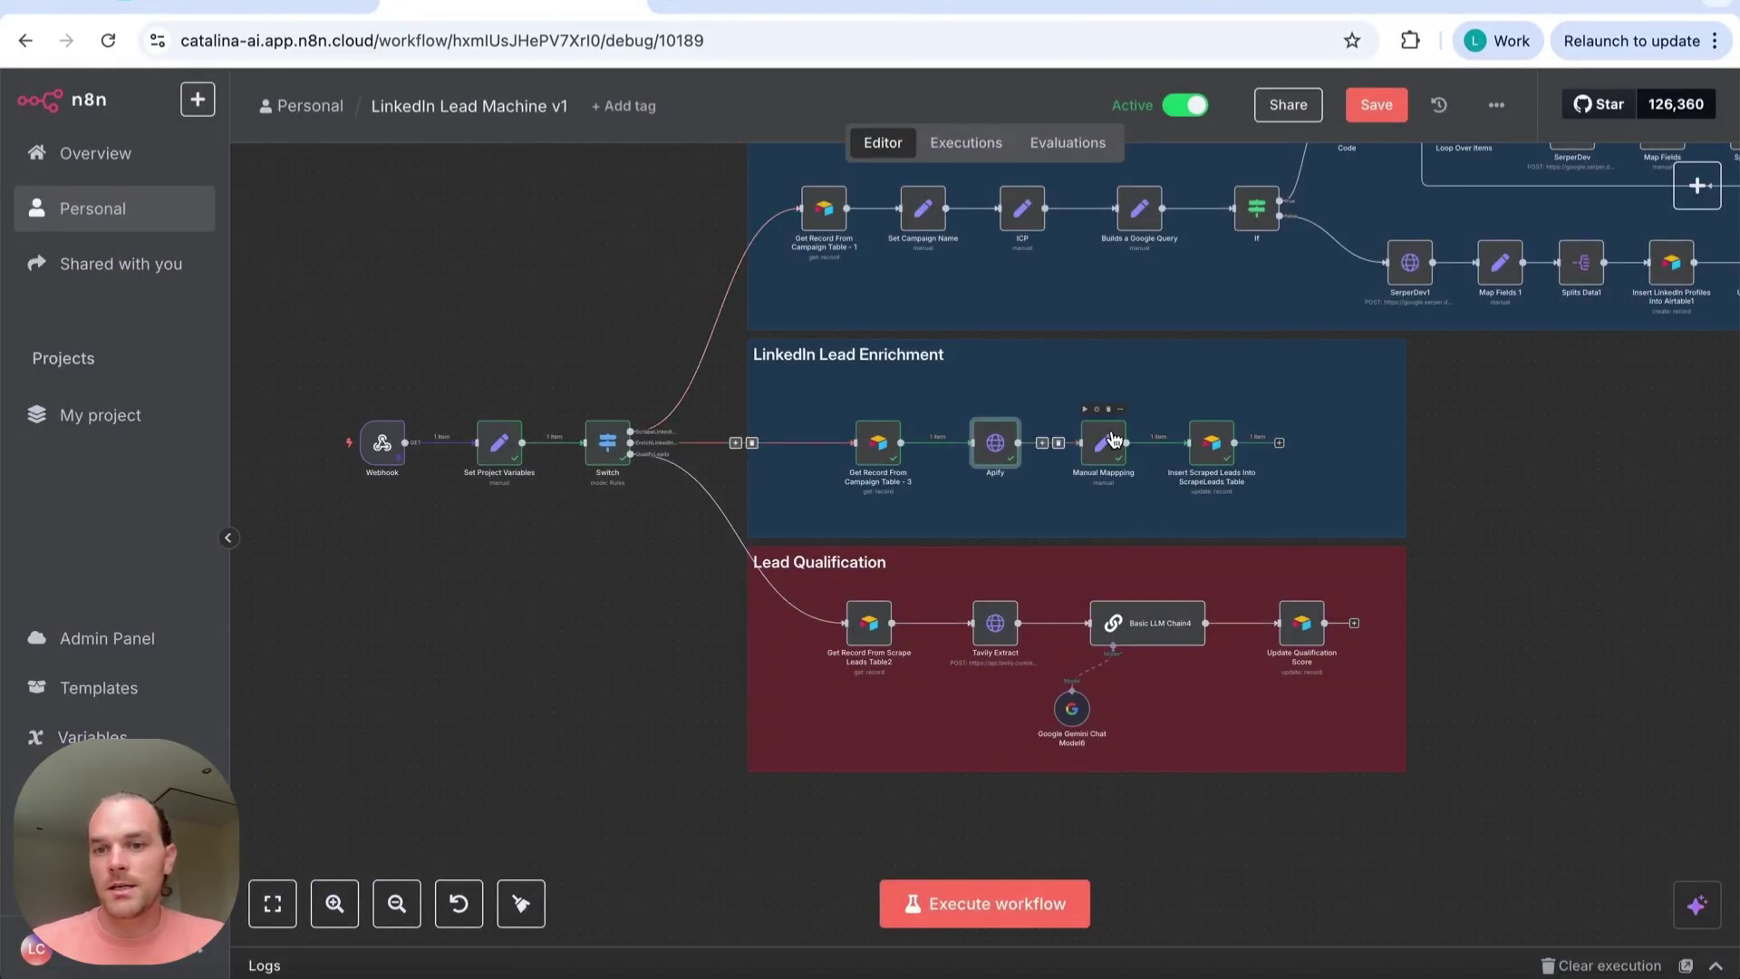
# Switch to the Airtable automations and open Enrich LinkedIn Profiles to examine its trigger and script action
pyautogui.hscroll(3, 1221, 453)
pyautogui.scroll(2, 1220, 453)
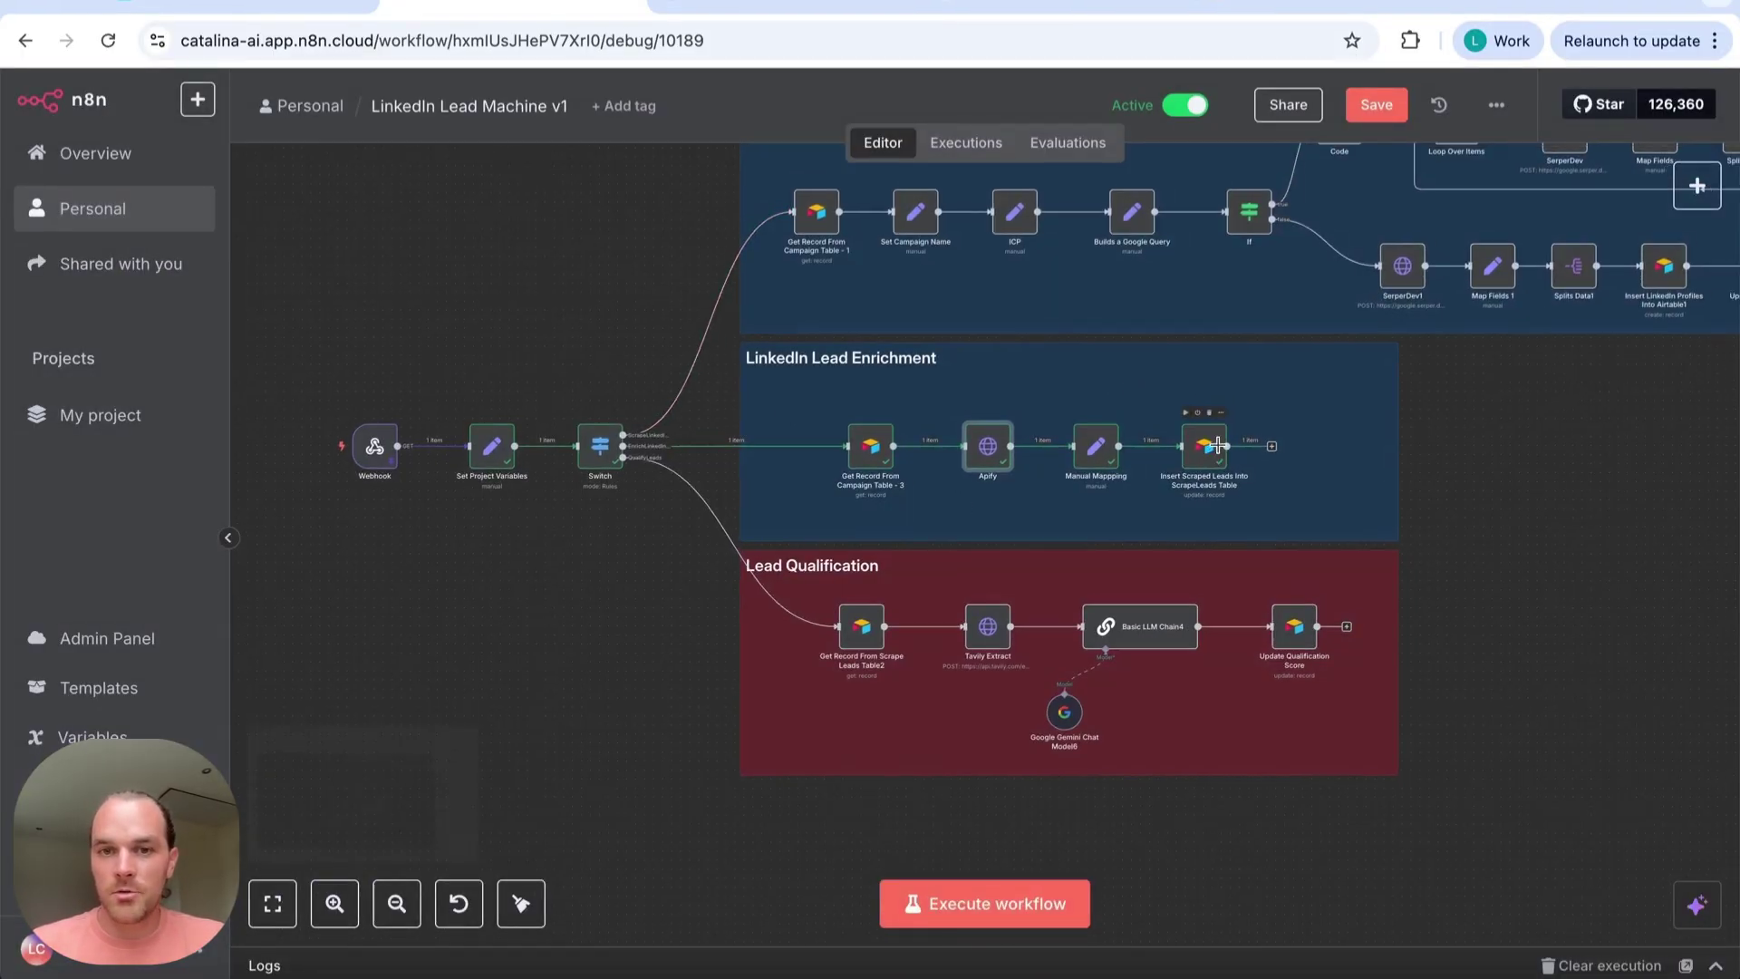
pyautogui.click(308, 18)
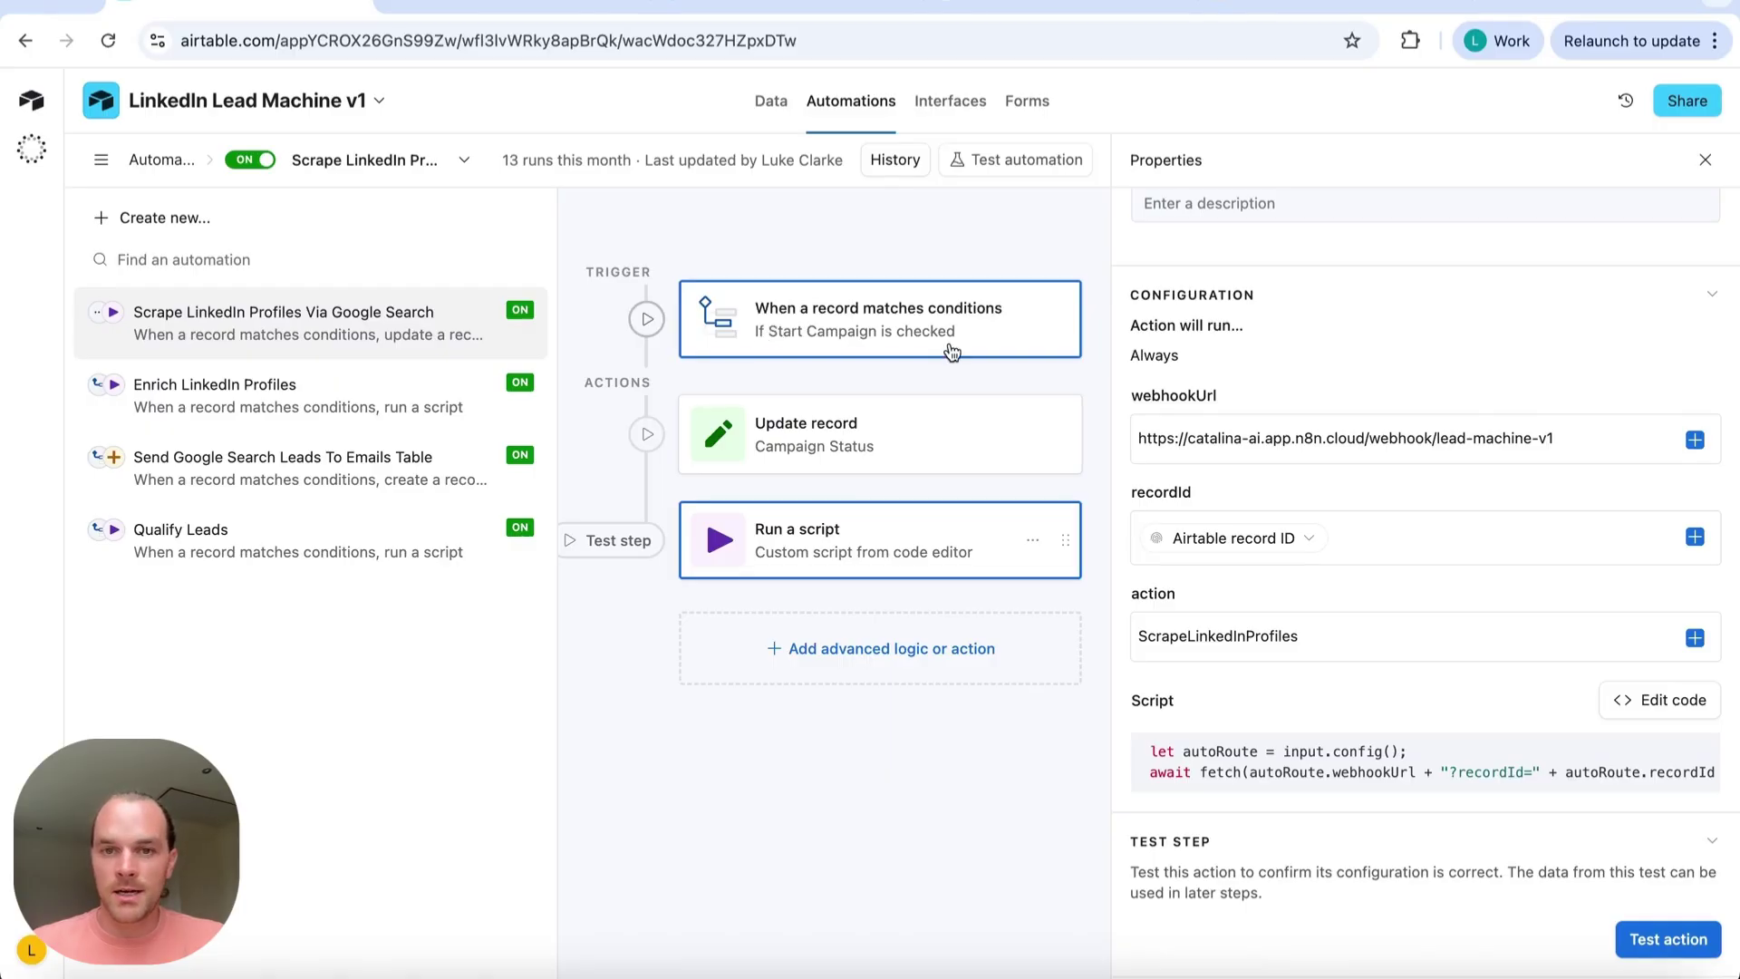
pyautogui.click(214, 403)
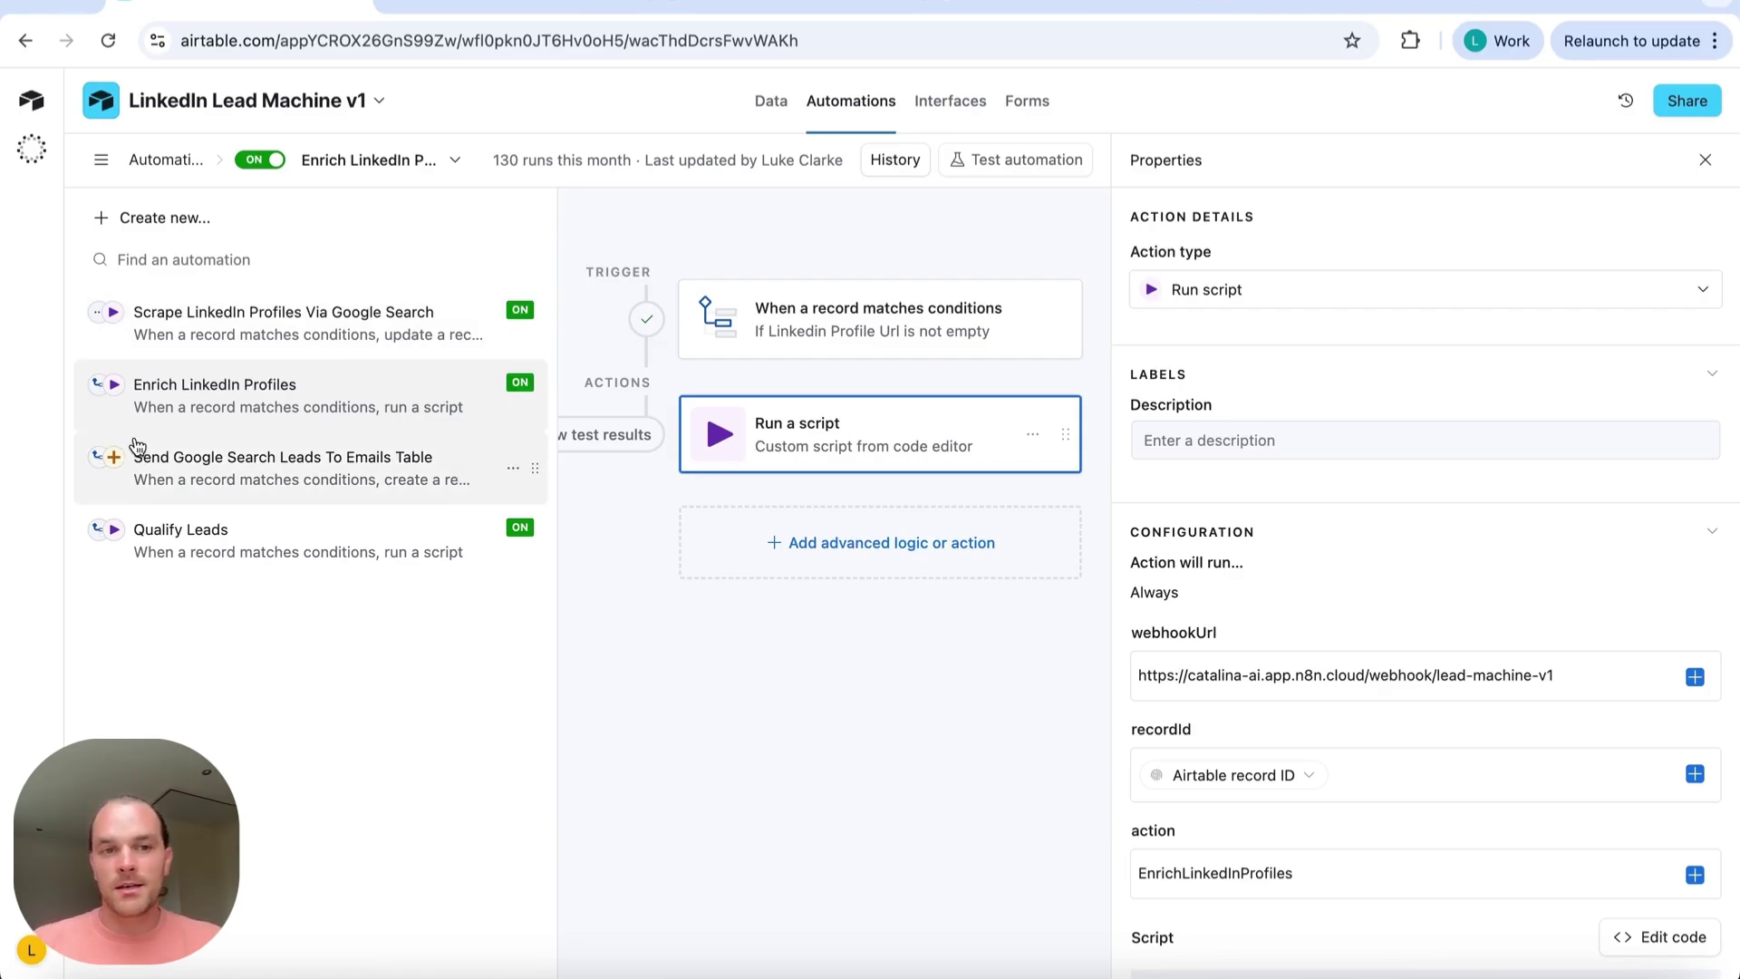
# Open the Send Google Search Leads To Emails Table automation and examine its trigger conditions and the Create record action's field mappings for Aggregated Emails
pyautogui.click(149, 480)
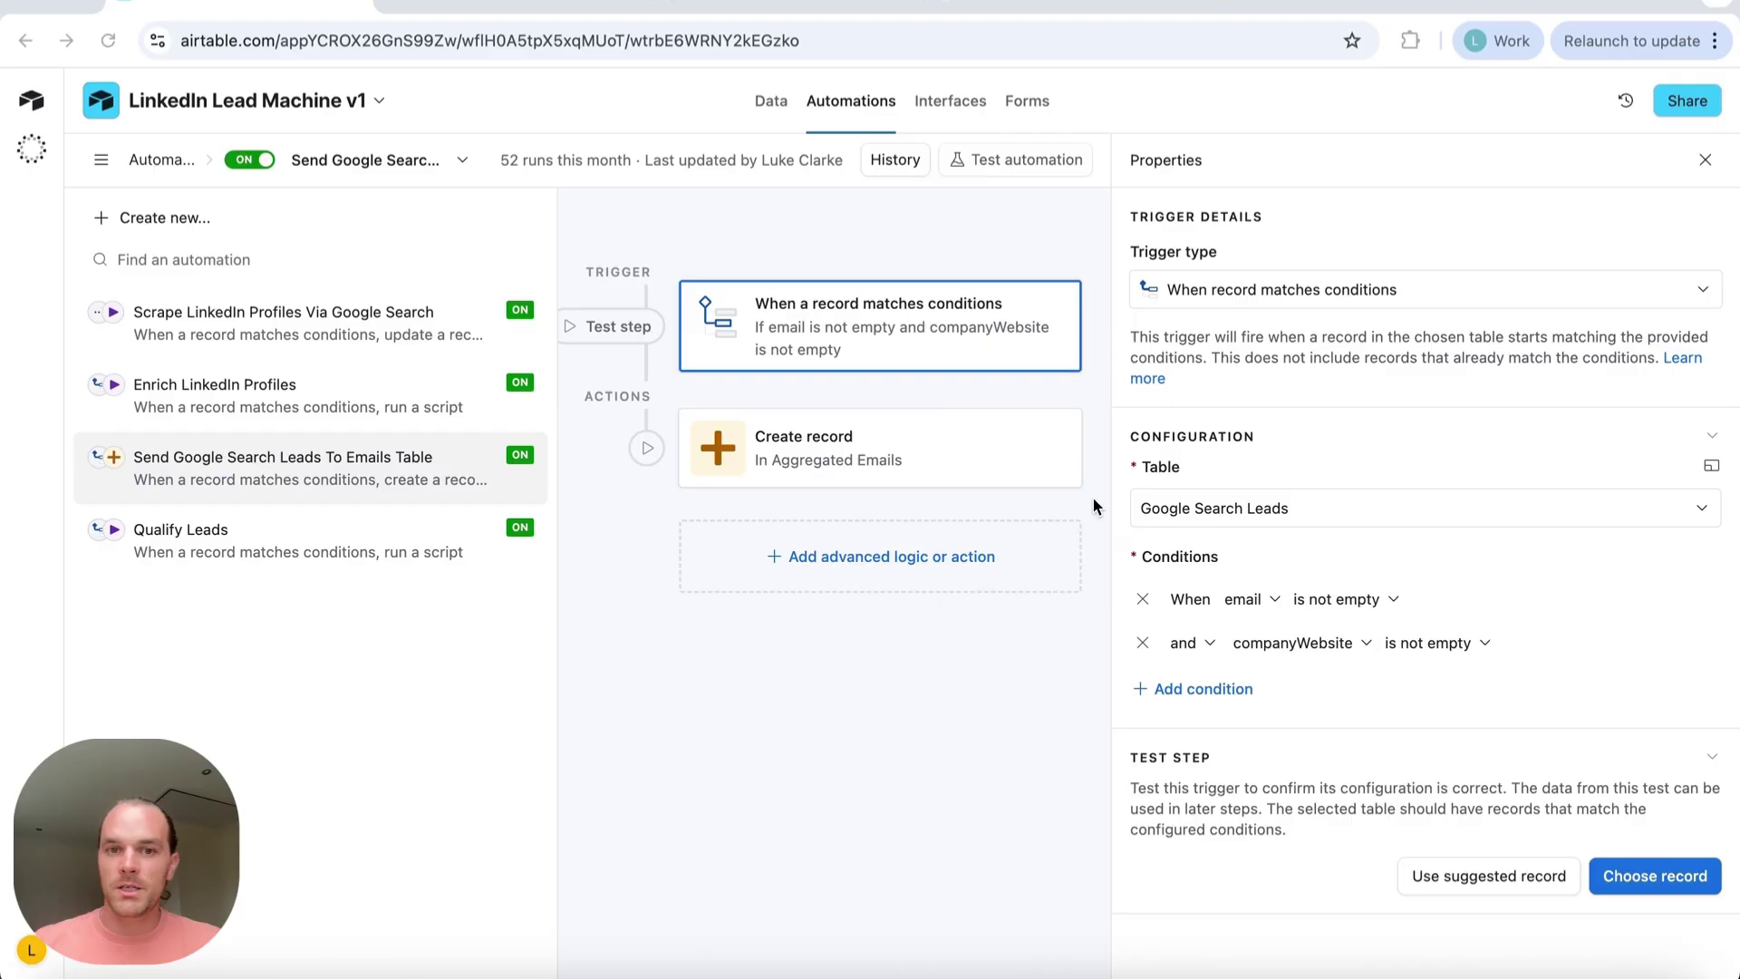
pyautogui.click(839, 453)
pyautogui.scroll(-1, 1253, 415)
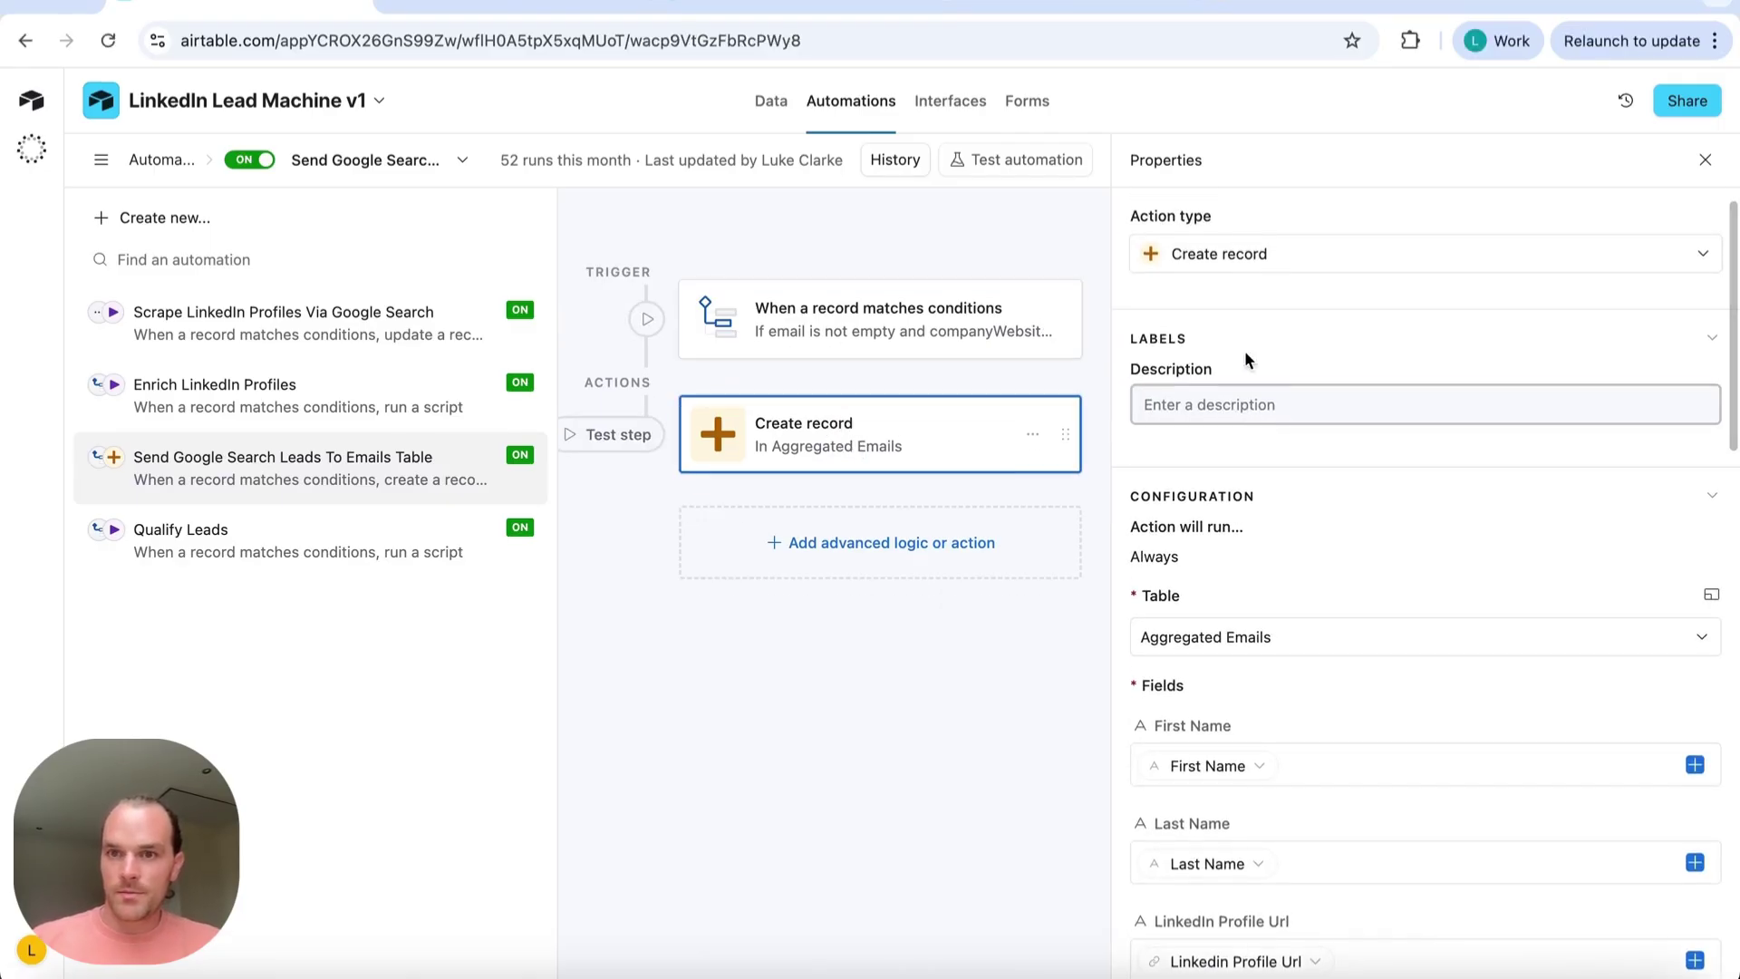
pyautogui.scroll(-2, 1287, 407)
pyautogui.scroll(-2, 1329, 508)
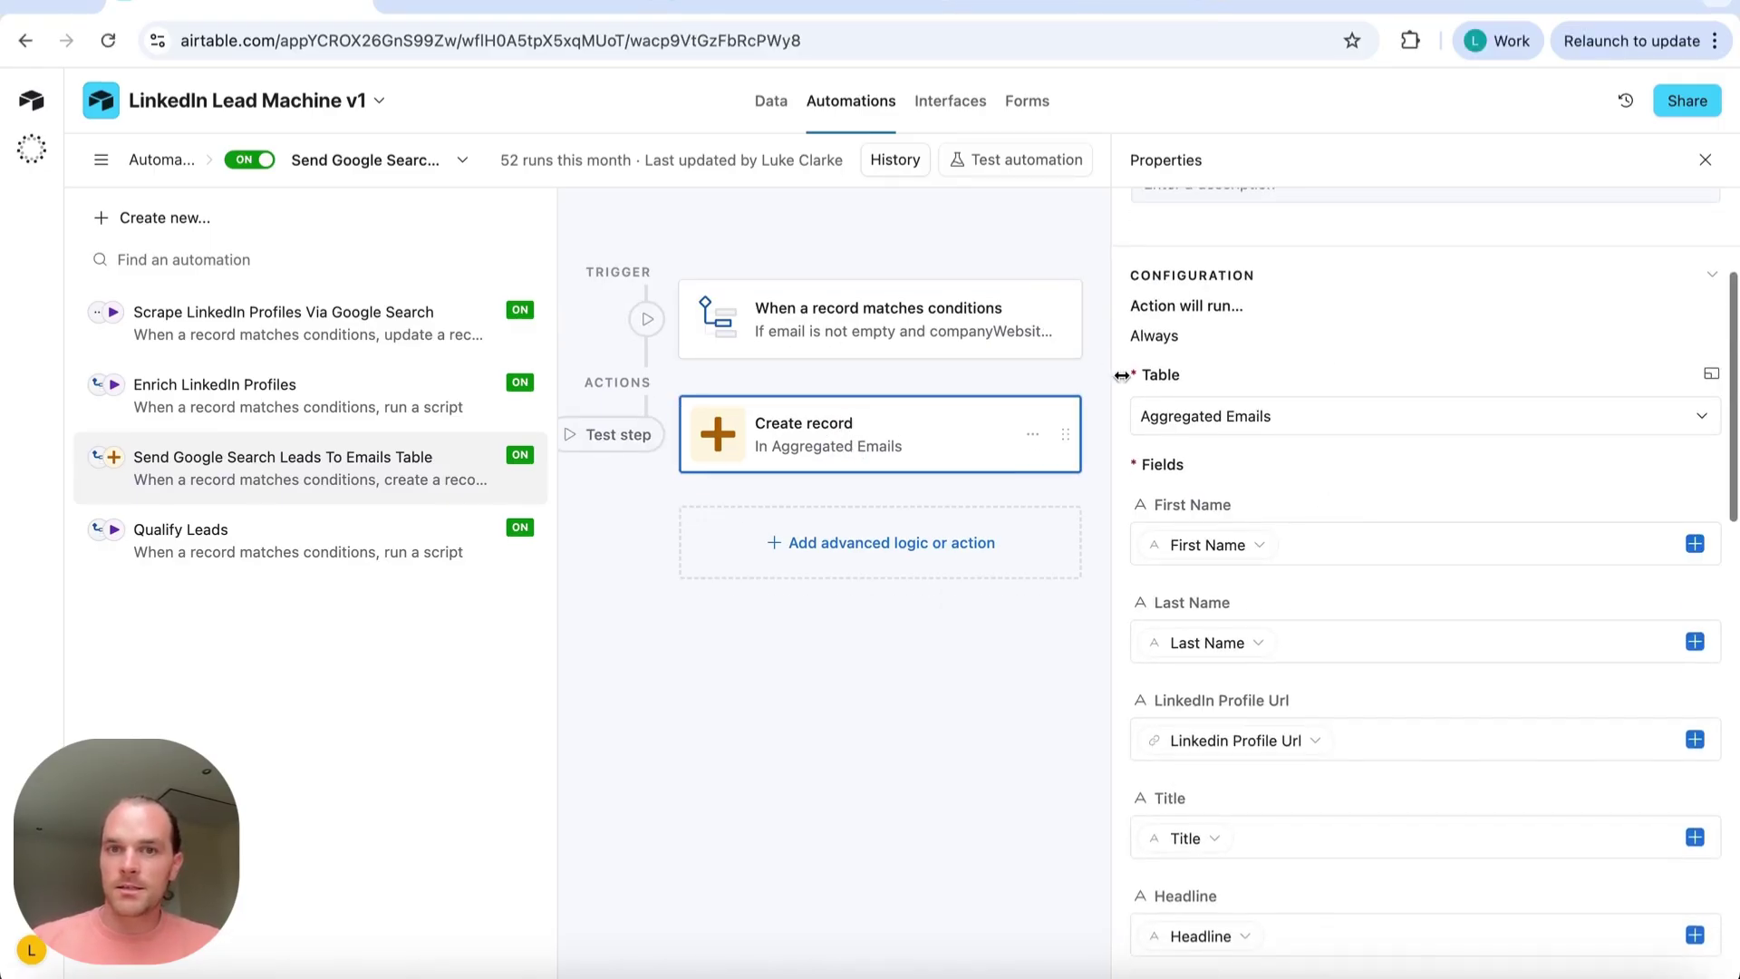
pyautogui.scroll(-1, 1220, 444)
pyautogui.scroll(-2, 1321, 489)
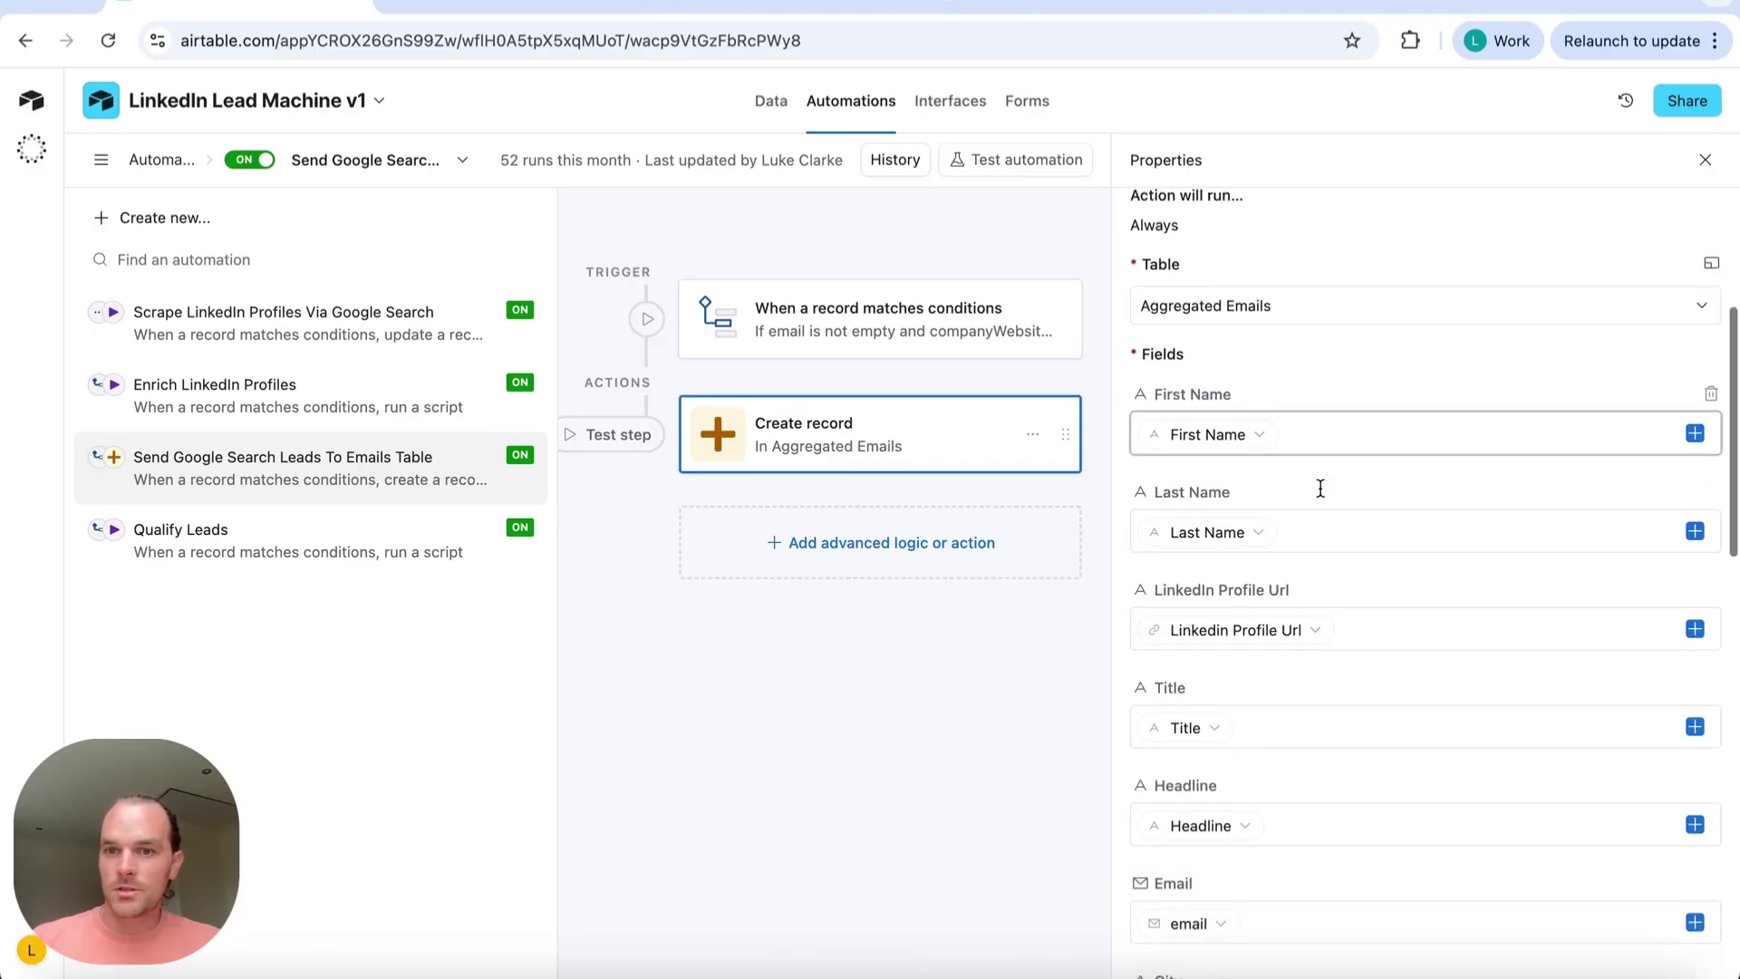
pyautogui.scroll(-1, 1253, 305)
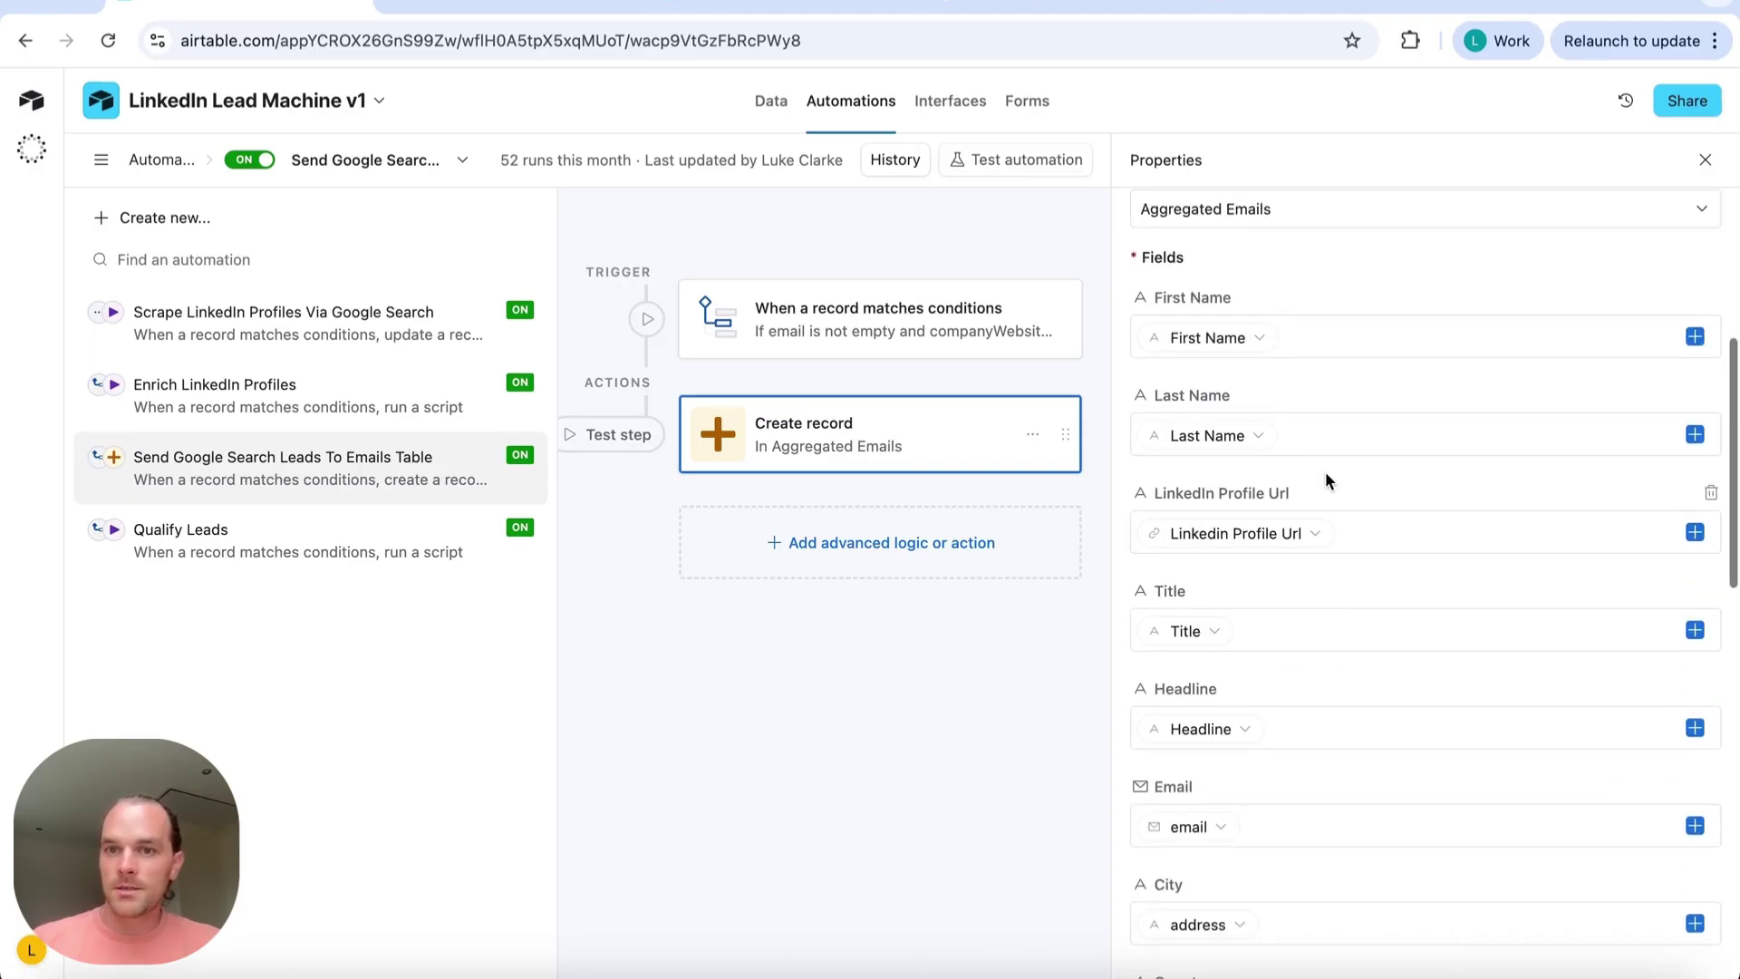
pyautogui.click(1240, 350)
pyautogui.press('Escape')
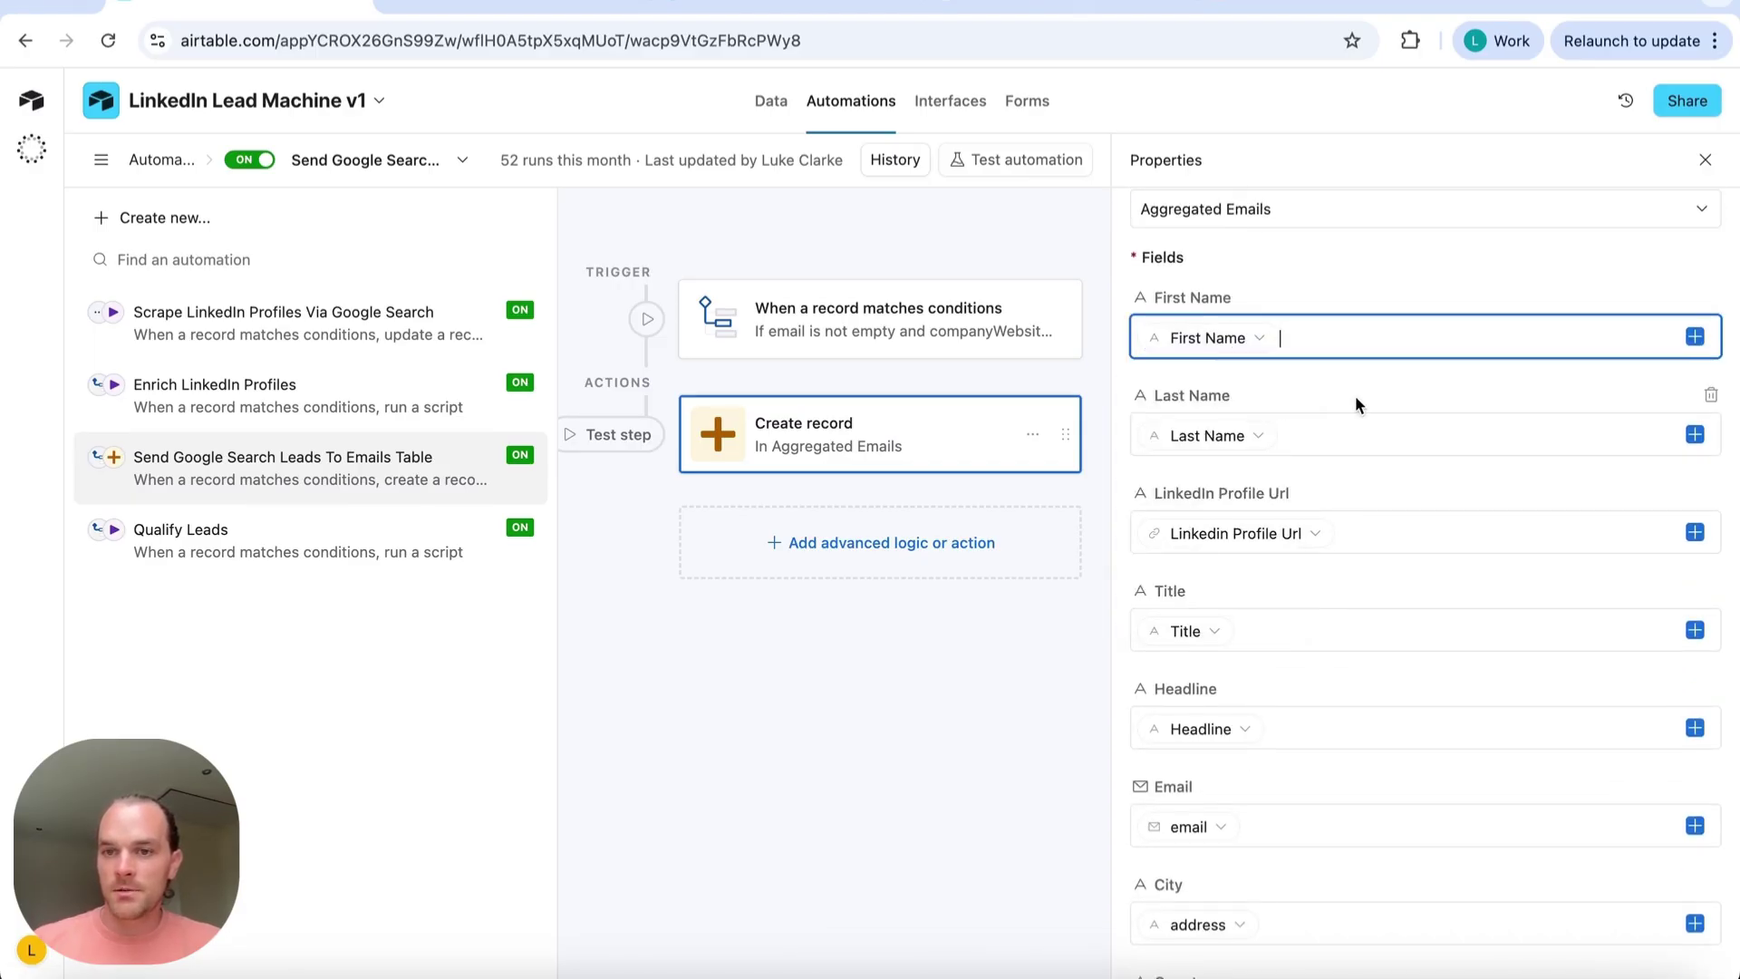
pyautogui.scroll(-5, 1388, 567)
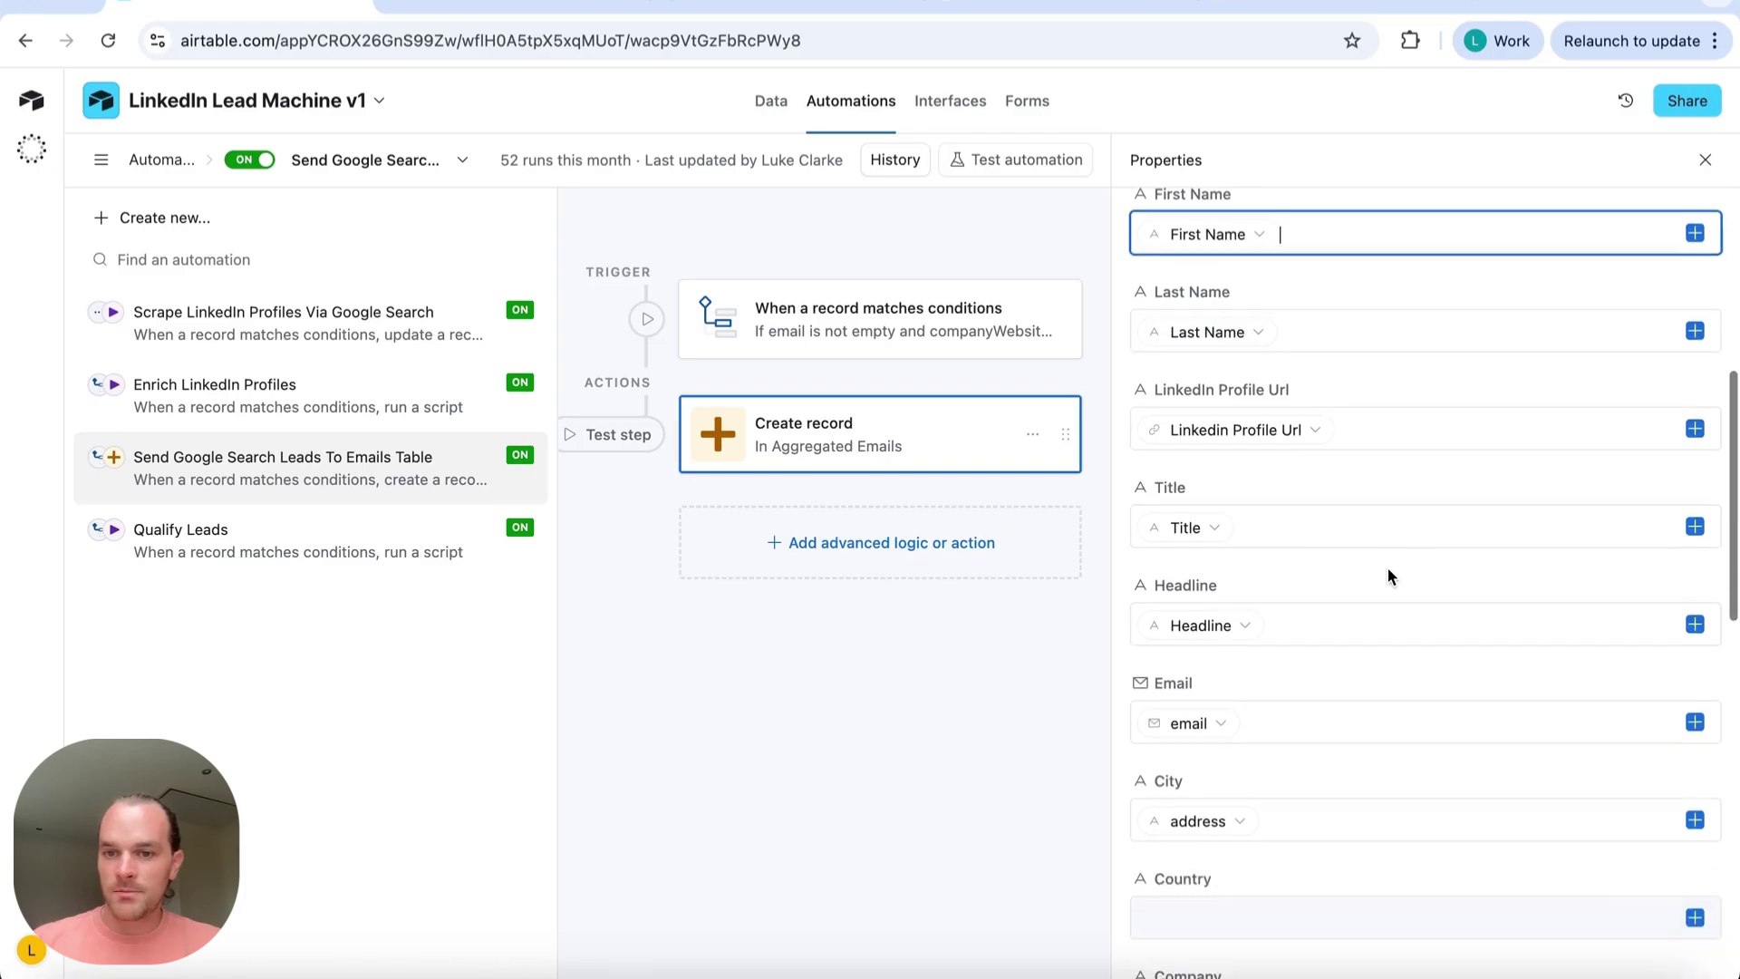
pyautogui.scroll(-10, 1389, 567)
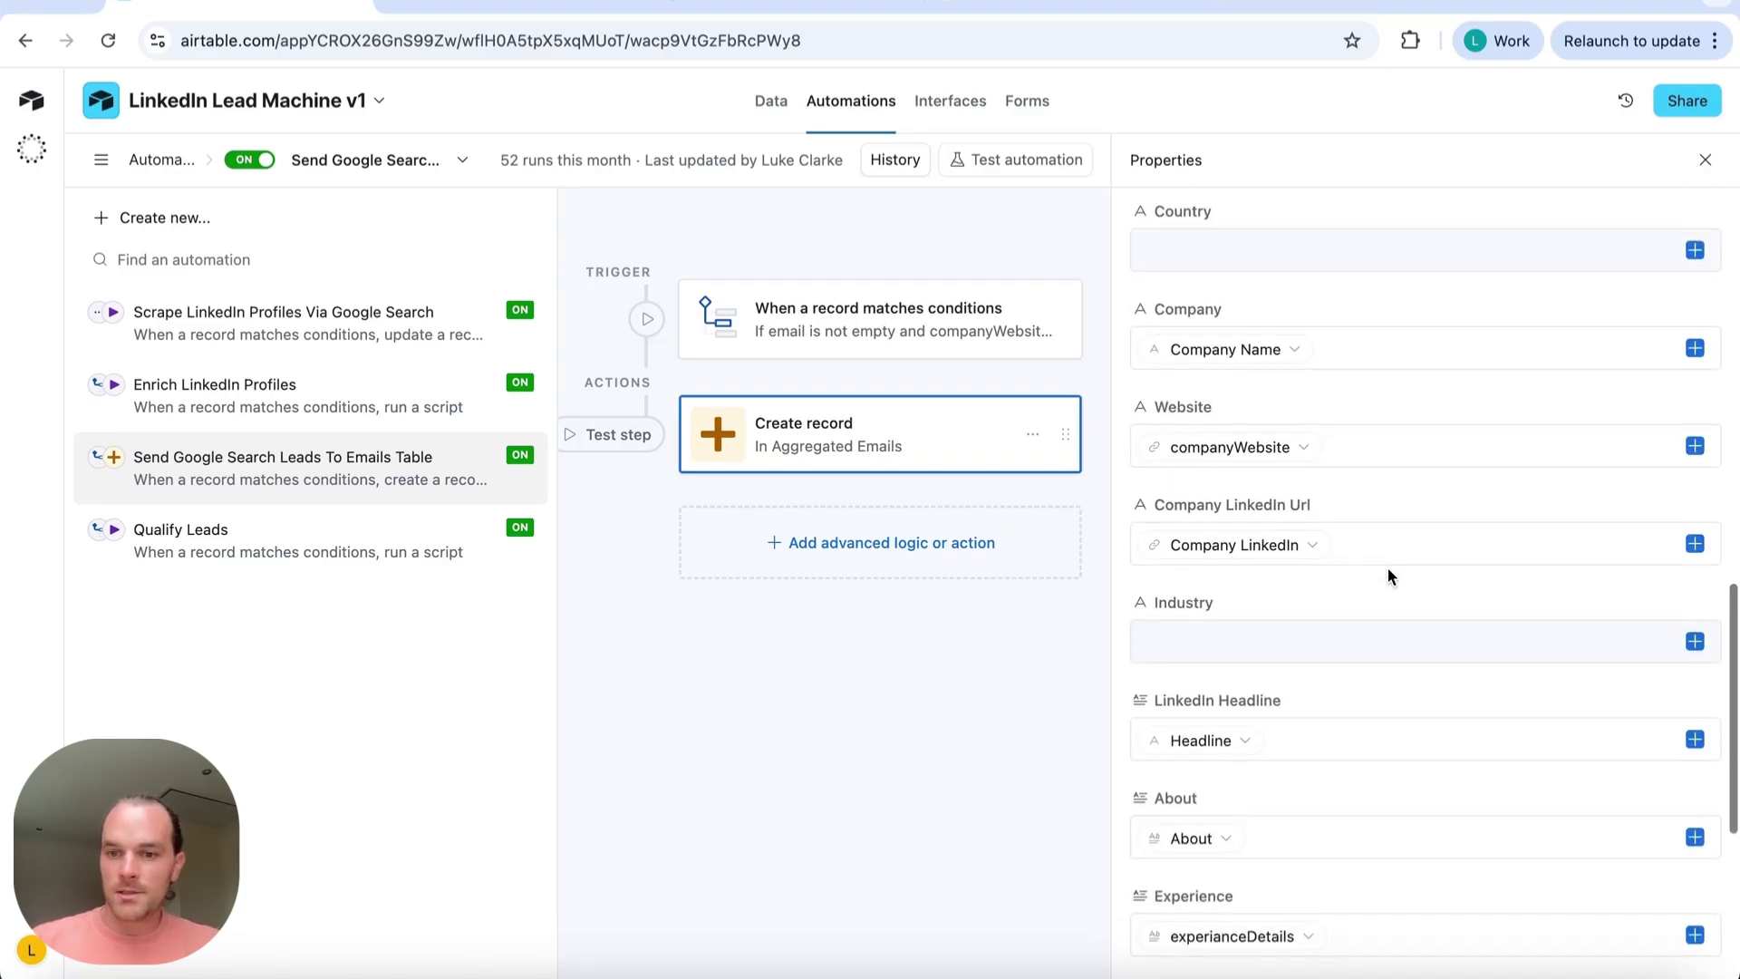
pyautogui.scroll(-1, 1389, 567)
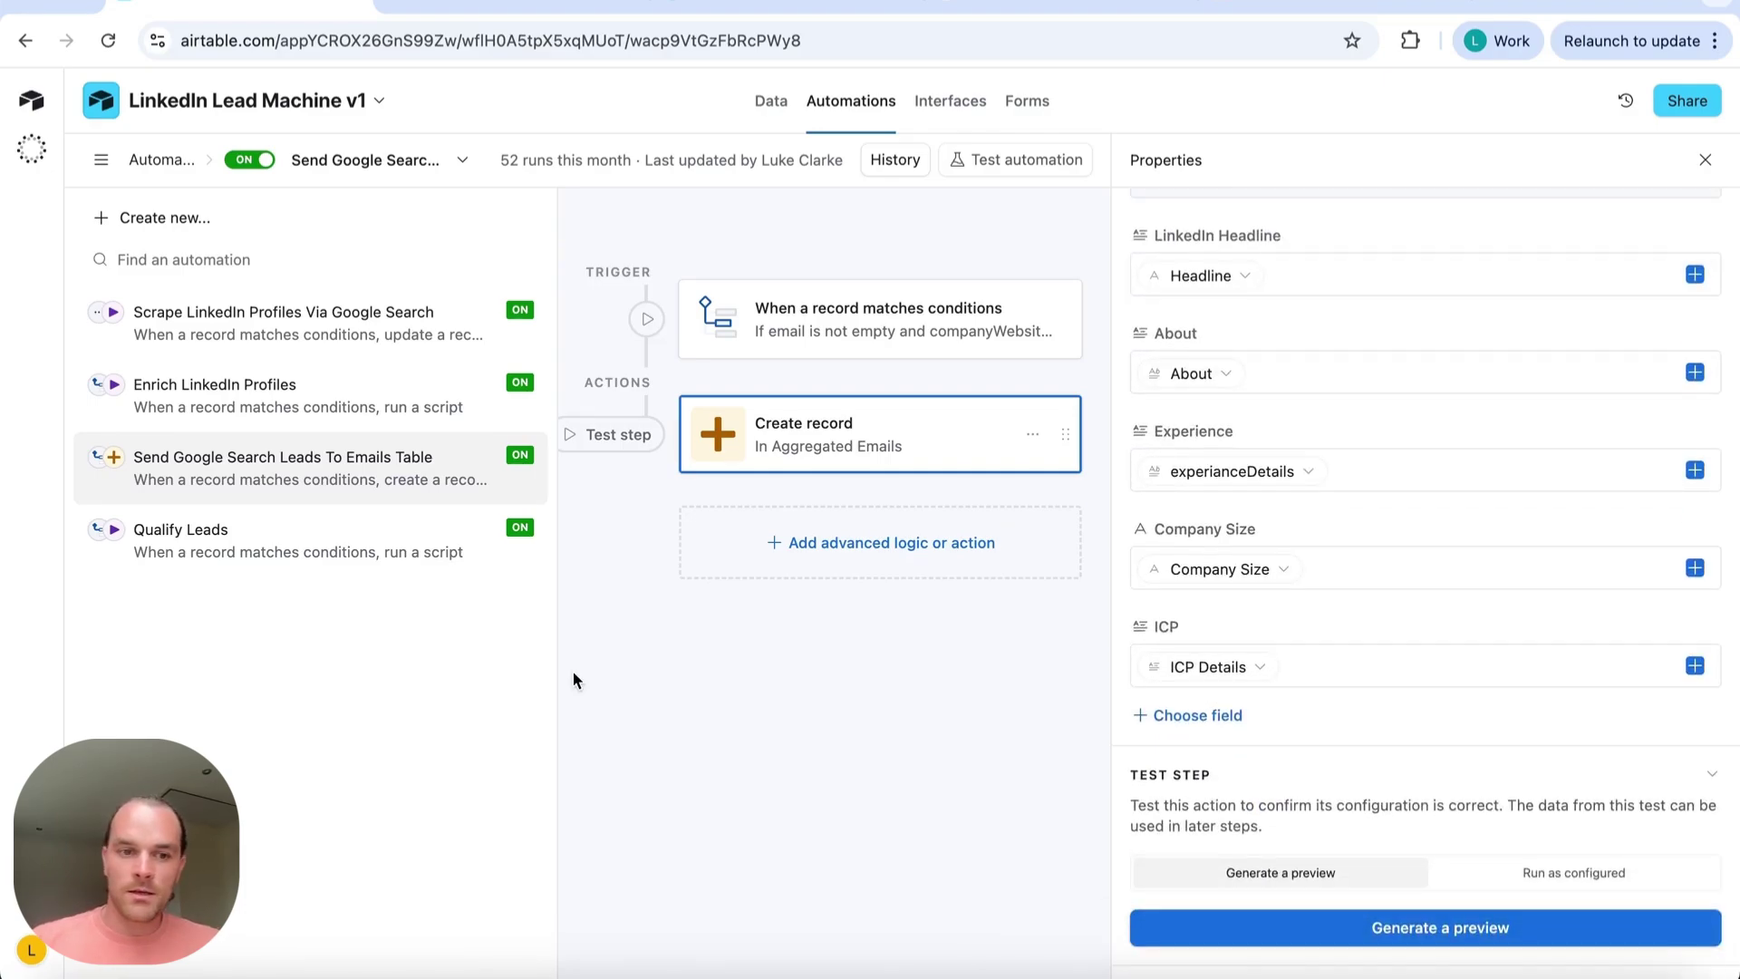
# Open the Qualify Leads automation and examine its Aggregated Emails trigger and the script action's webhookUrl, recordId and QualifyLeads action inputs
pyautogui.click(399, 560)
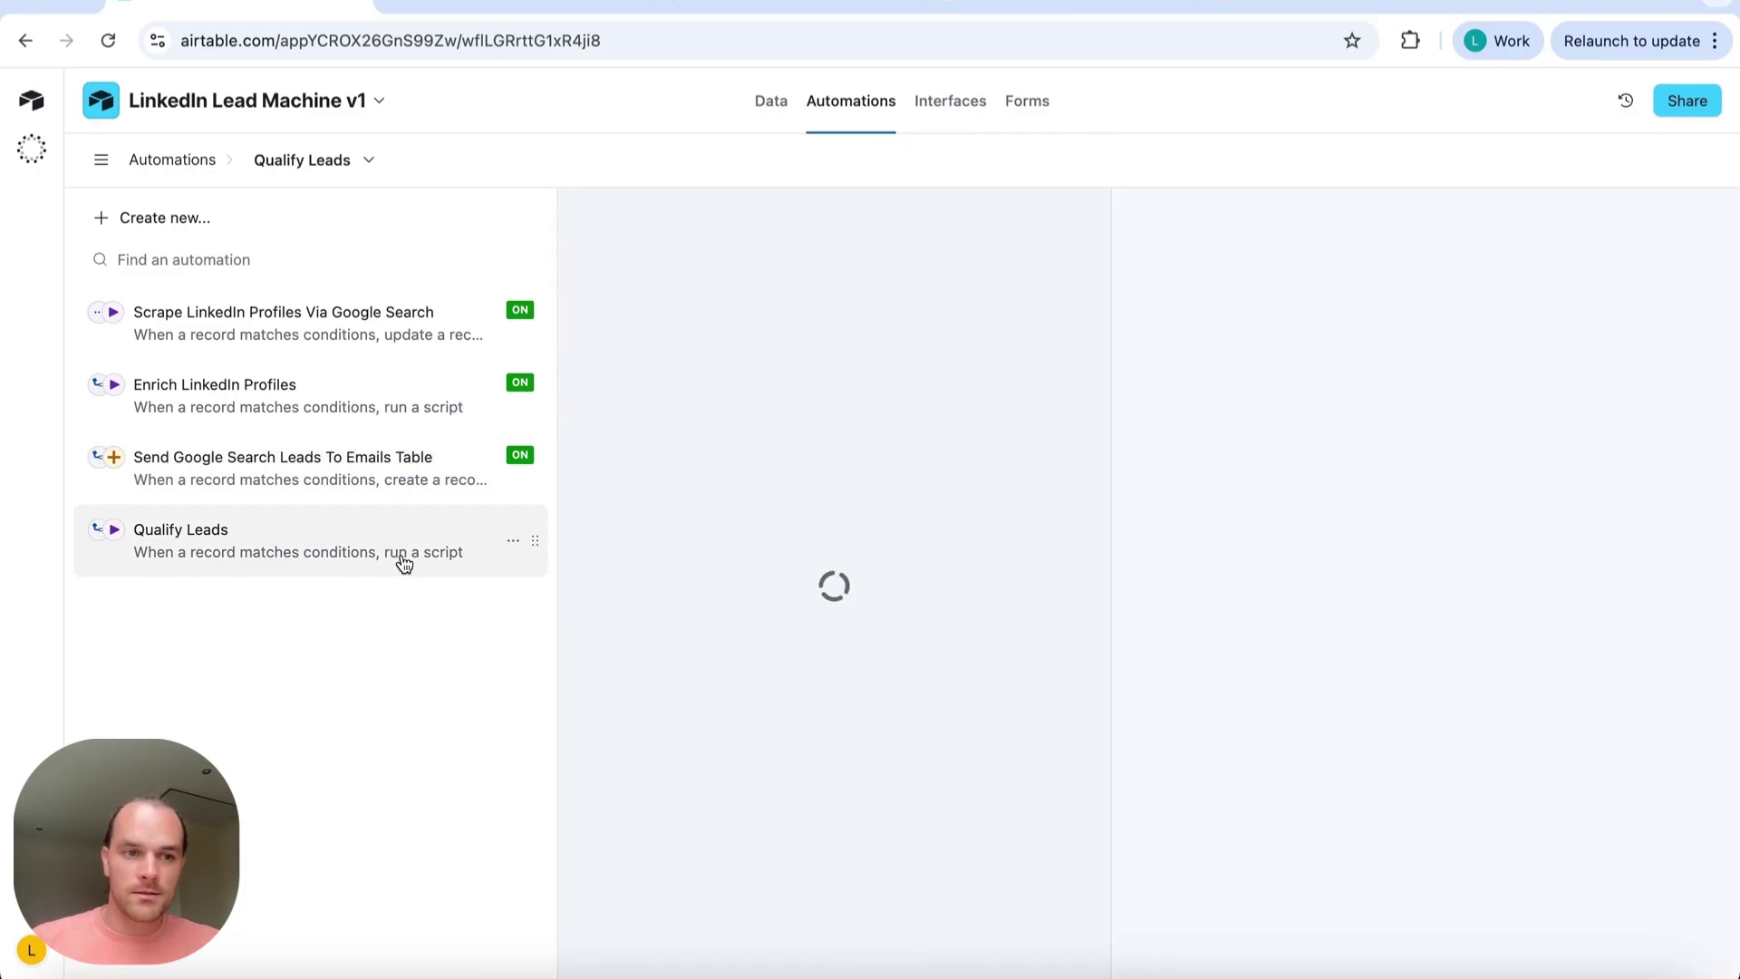
pyautogui.scroll(-2, 1363, 843)
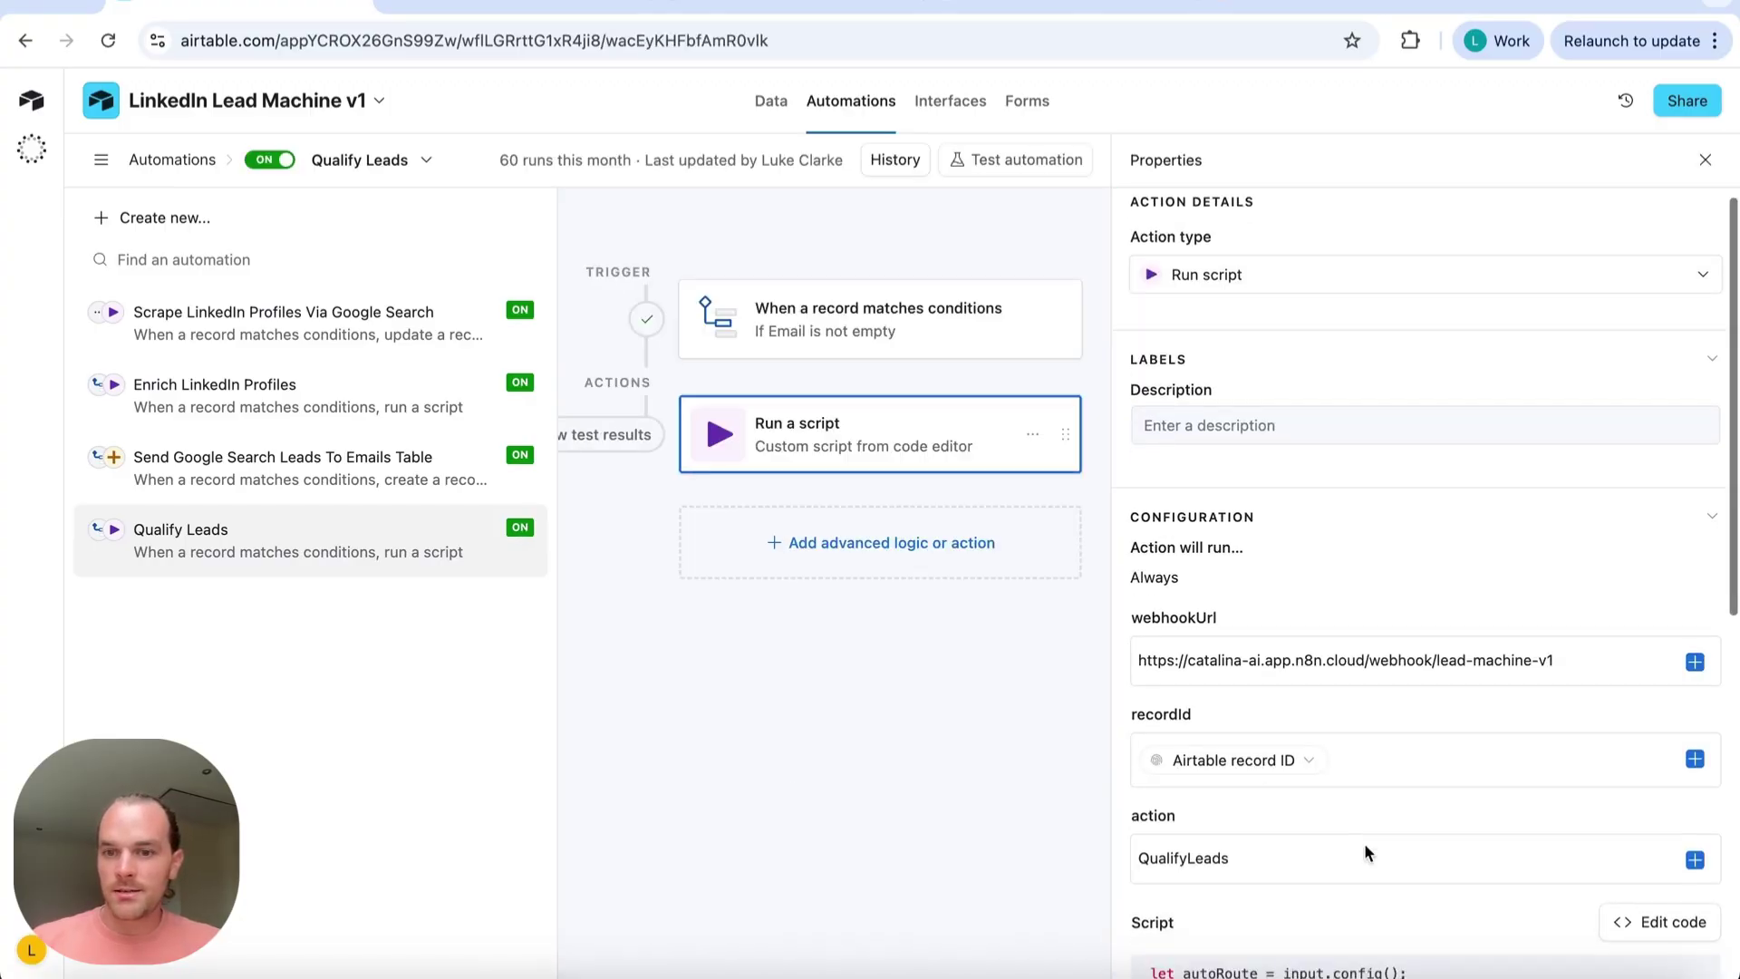
pyautogui.scroll(2, 1266, 711)
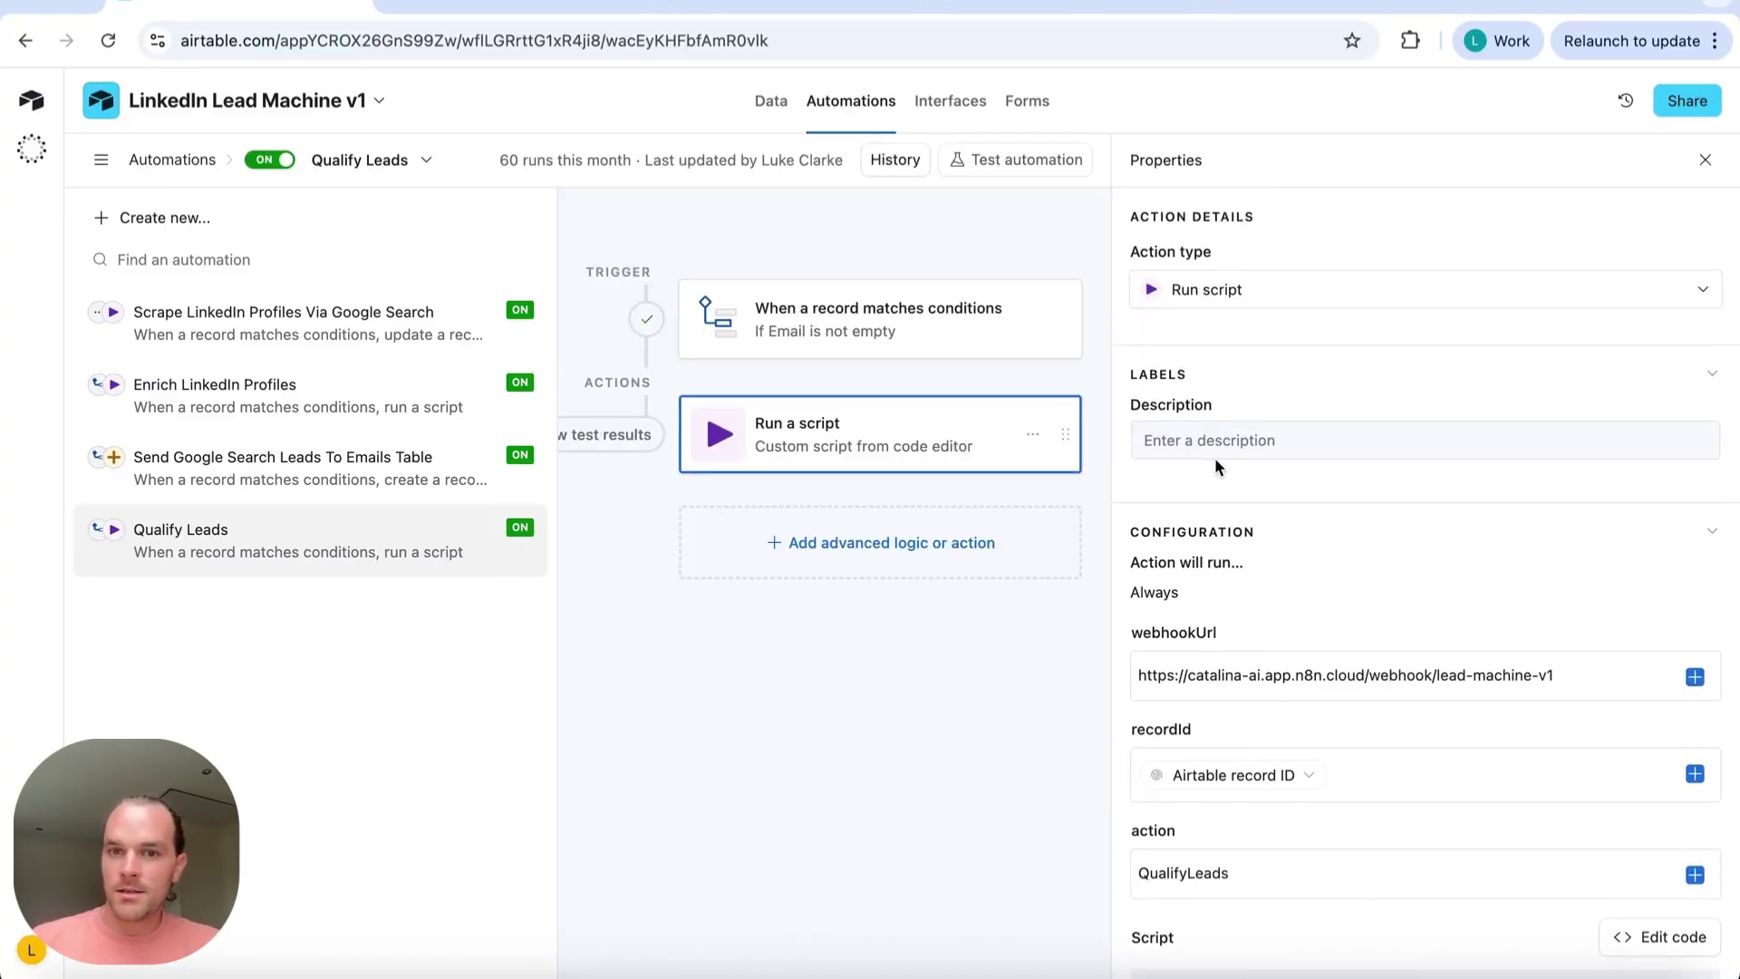
pyautogui.click(989, 348)
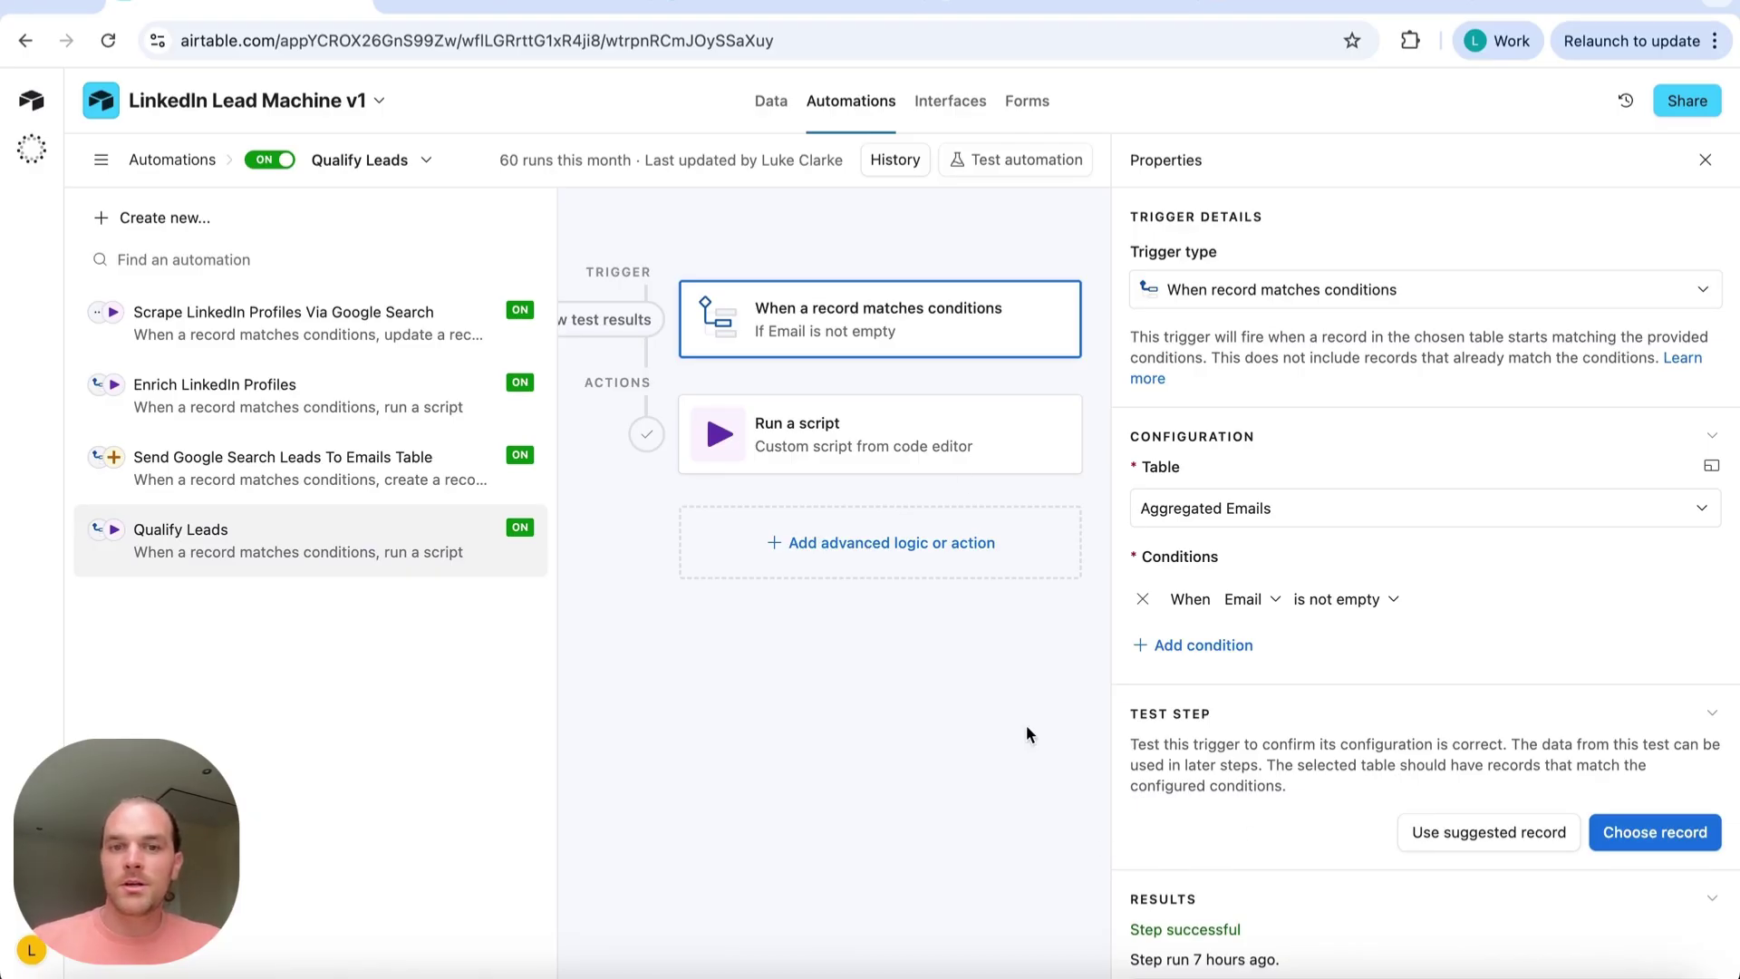
pyautogui.click(945, 458)
pyautogui.scroll(-2, 1432, 861)
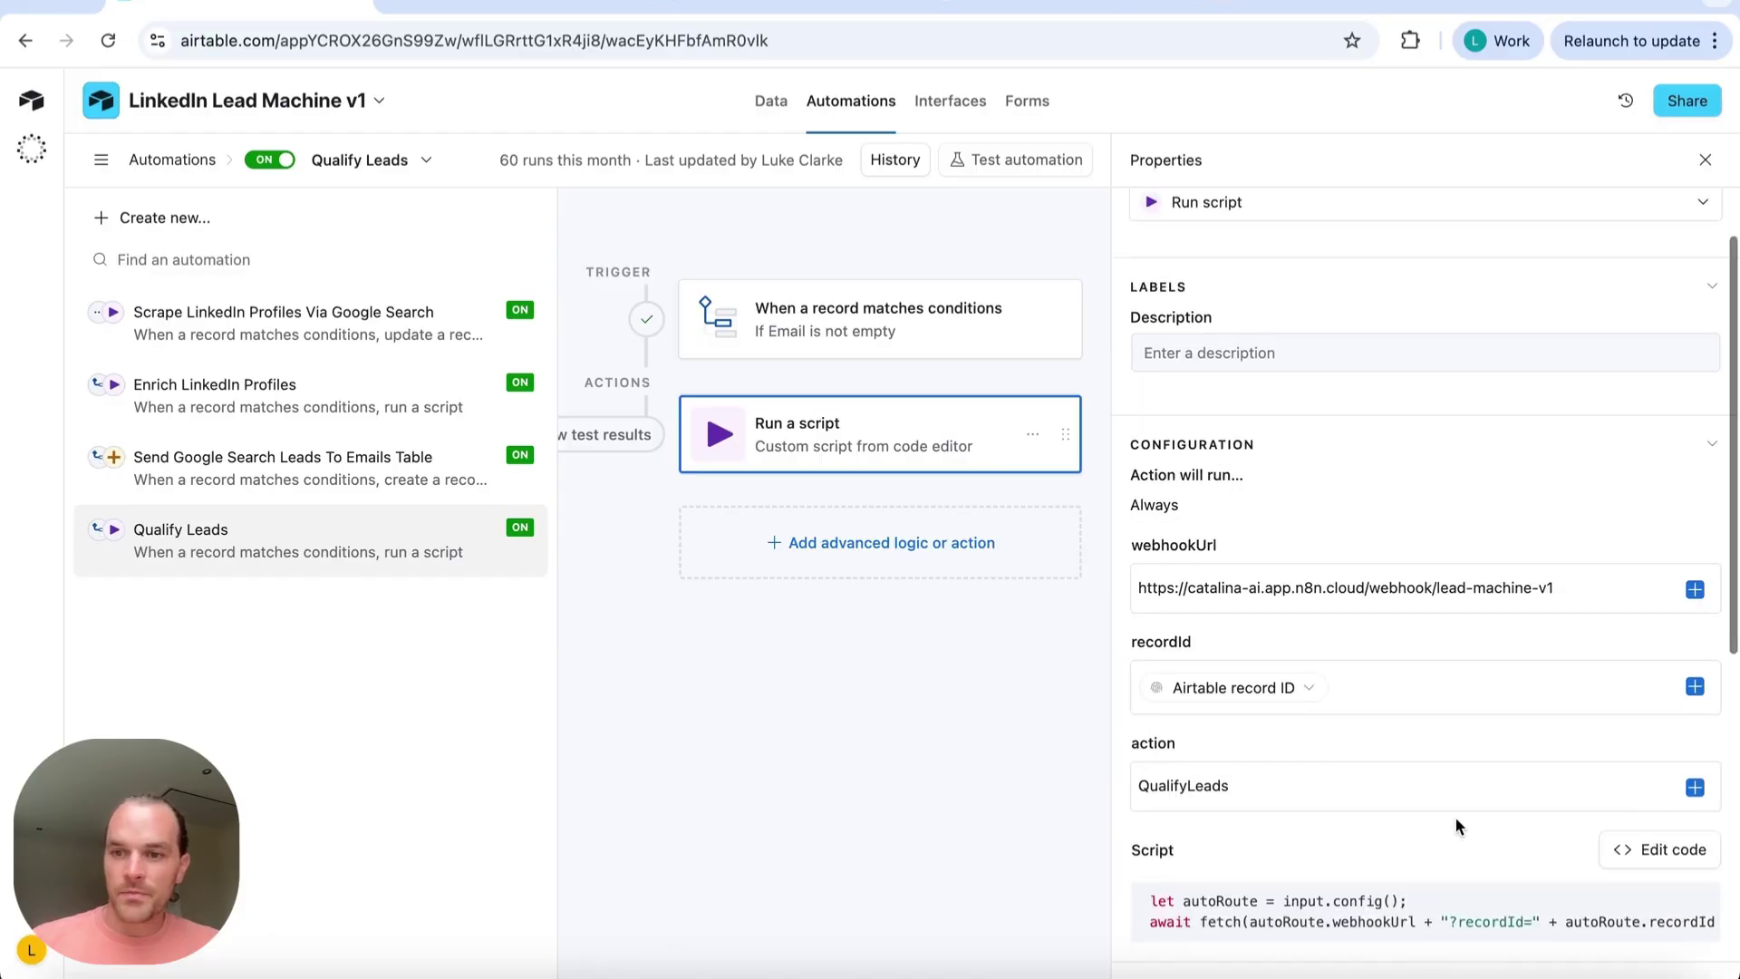
pyautogui.scroll(-3, 1456, 826)
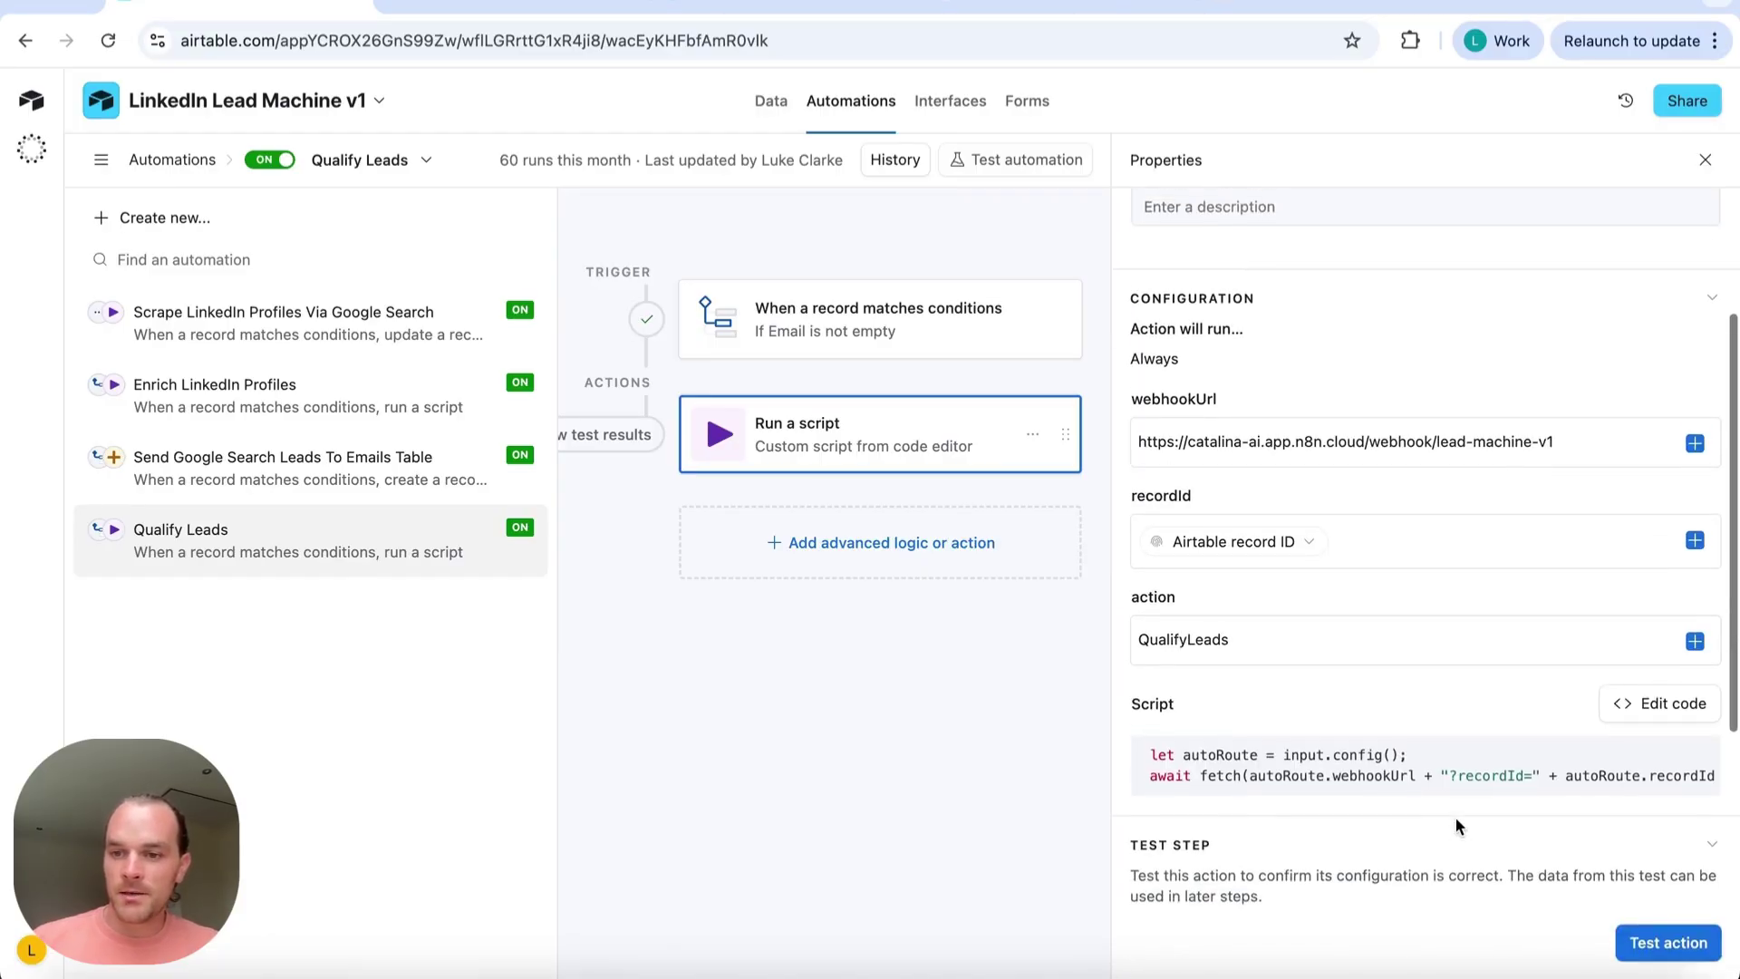
pyautogui.click(1198, 645)
pyautogui.hotkey('ctrl', 'a')
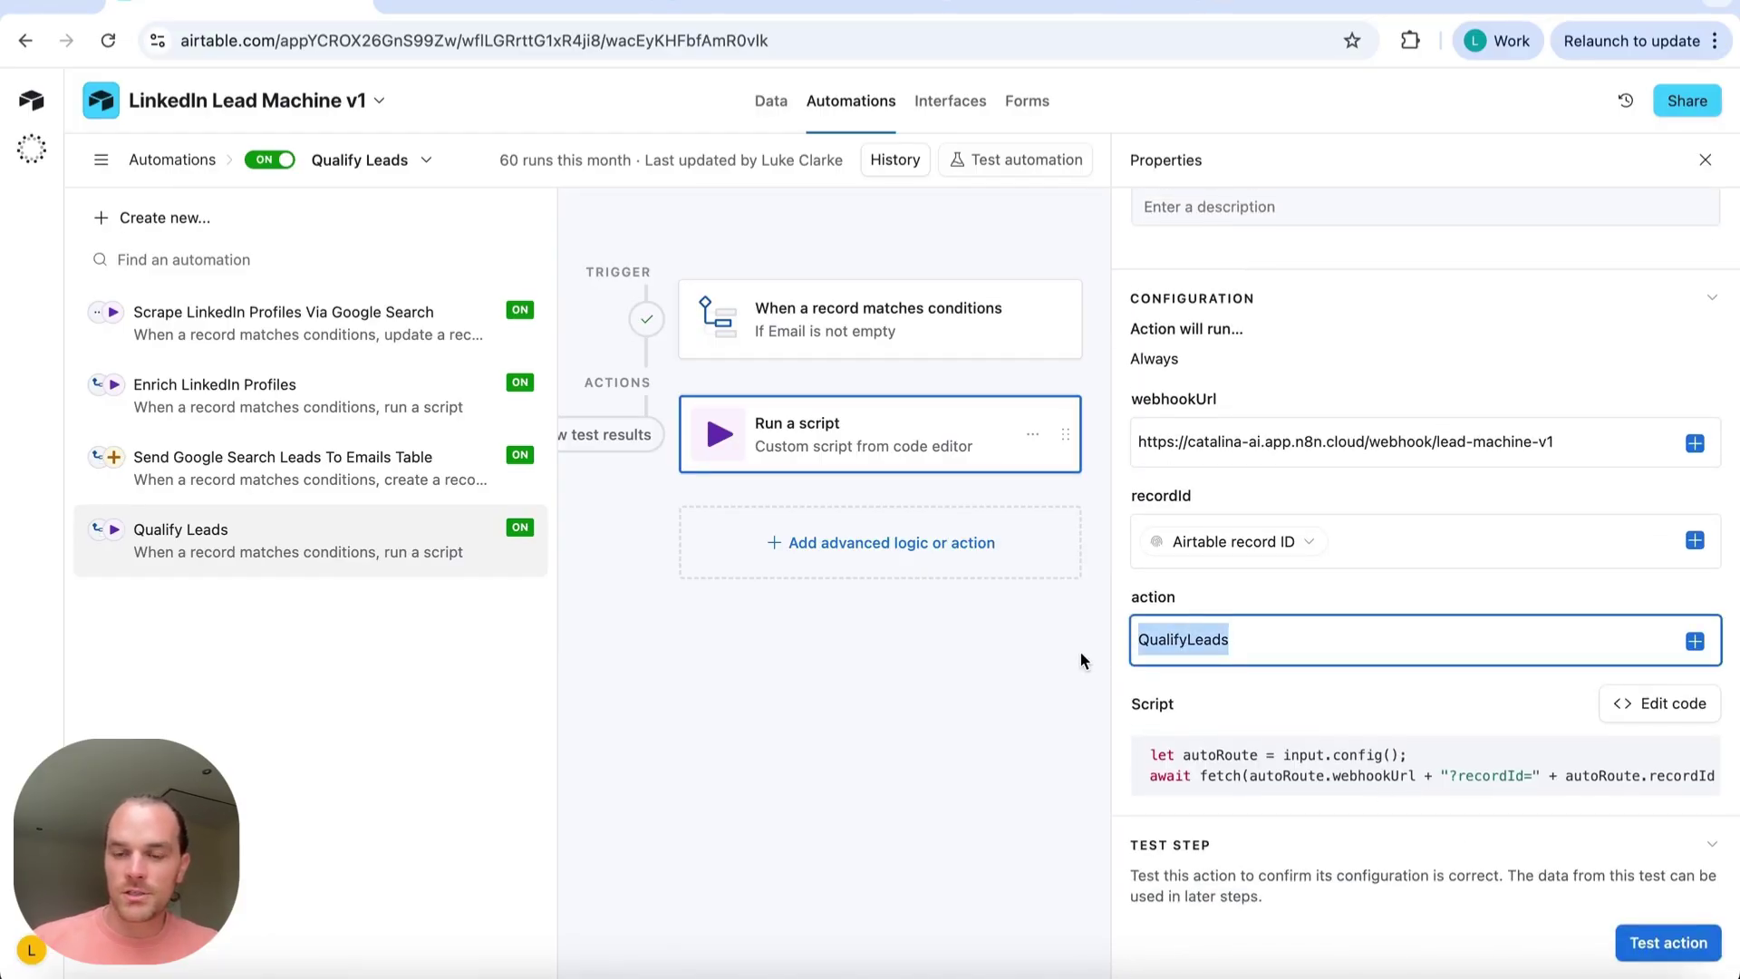
# Switch to the n8n workflow and load the Aug 3, 19:05:55 execution's data into the editor
pyautogui.click(769, 105)
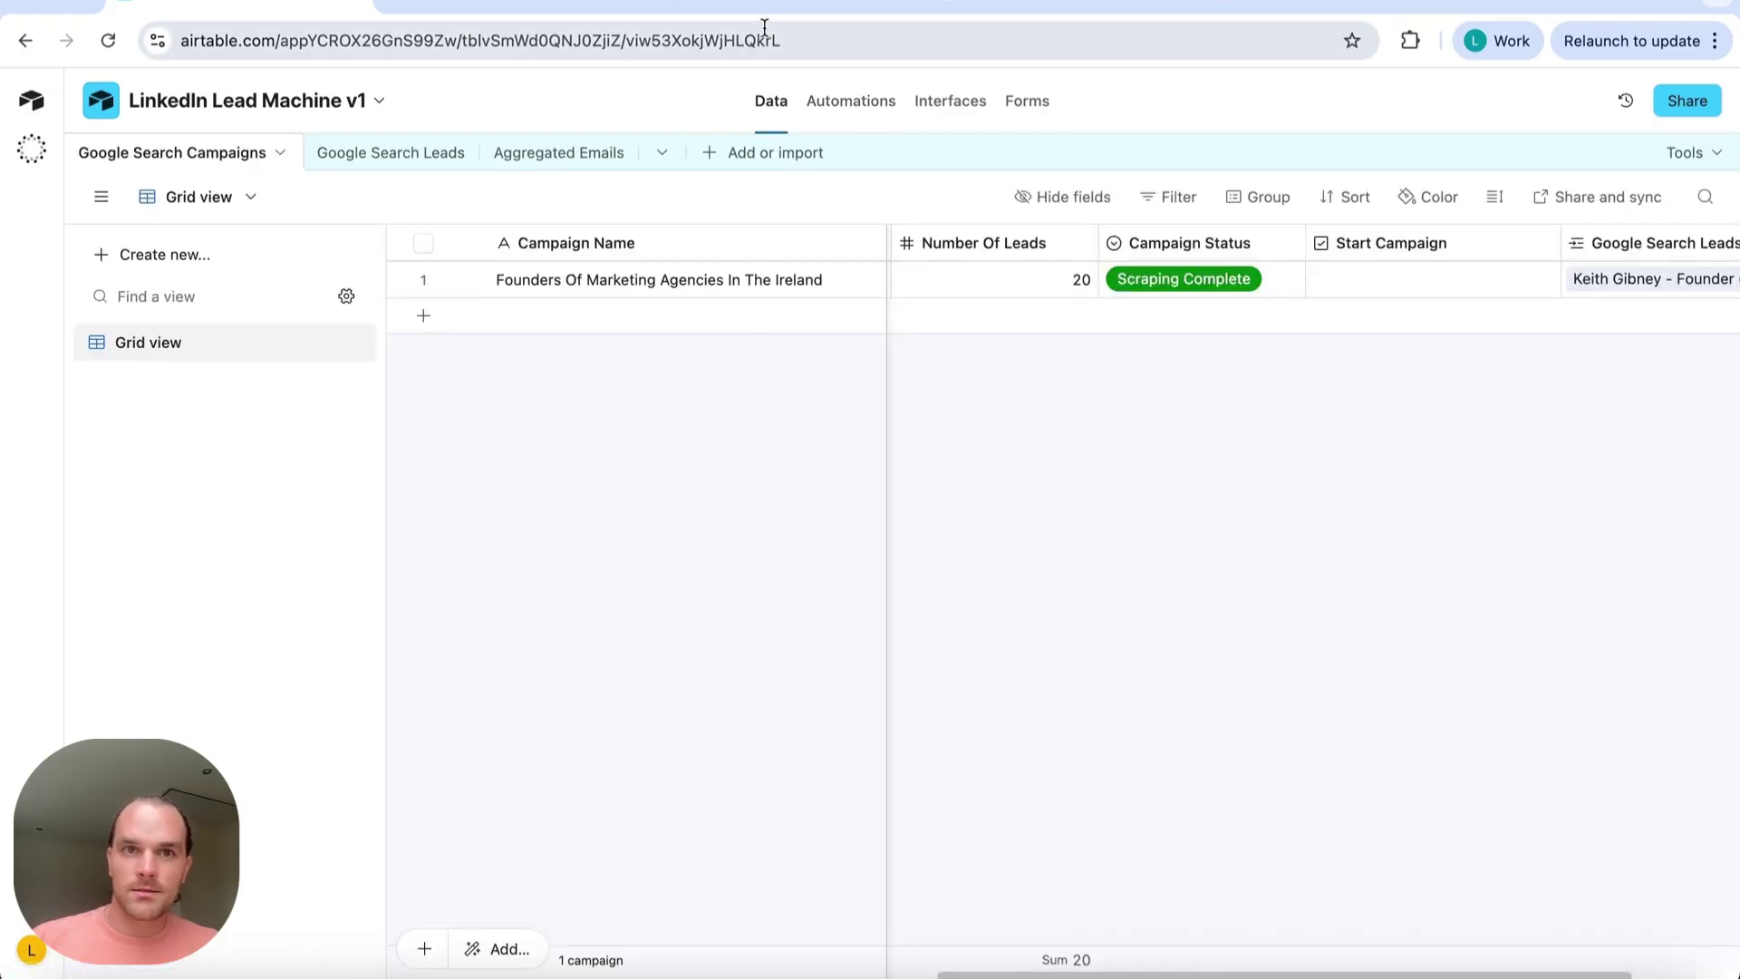
pyautogui.click(469, 13)
pyautogui.scroll(-2, 607, 314)
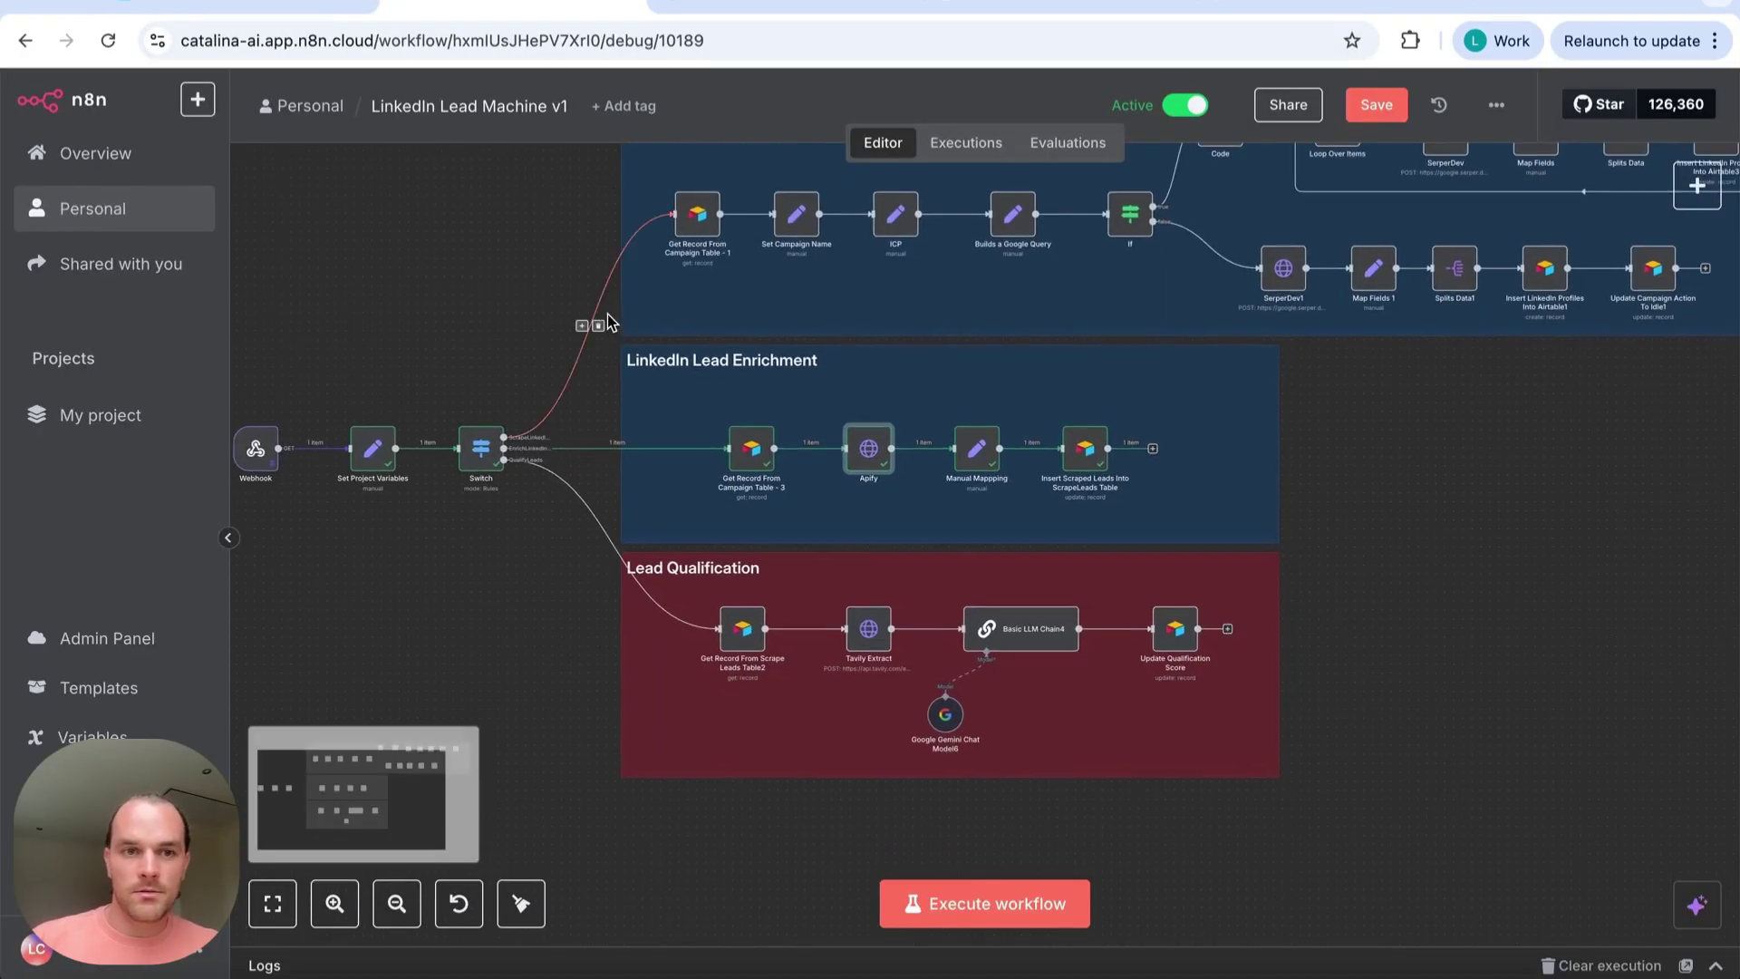
pyautogui.scroll(2, 600, 321)
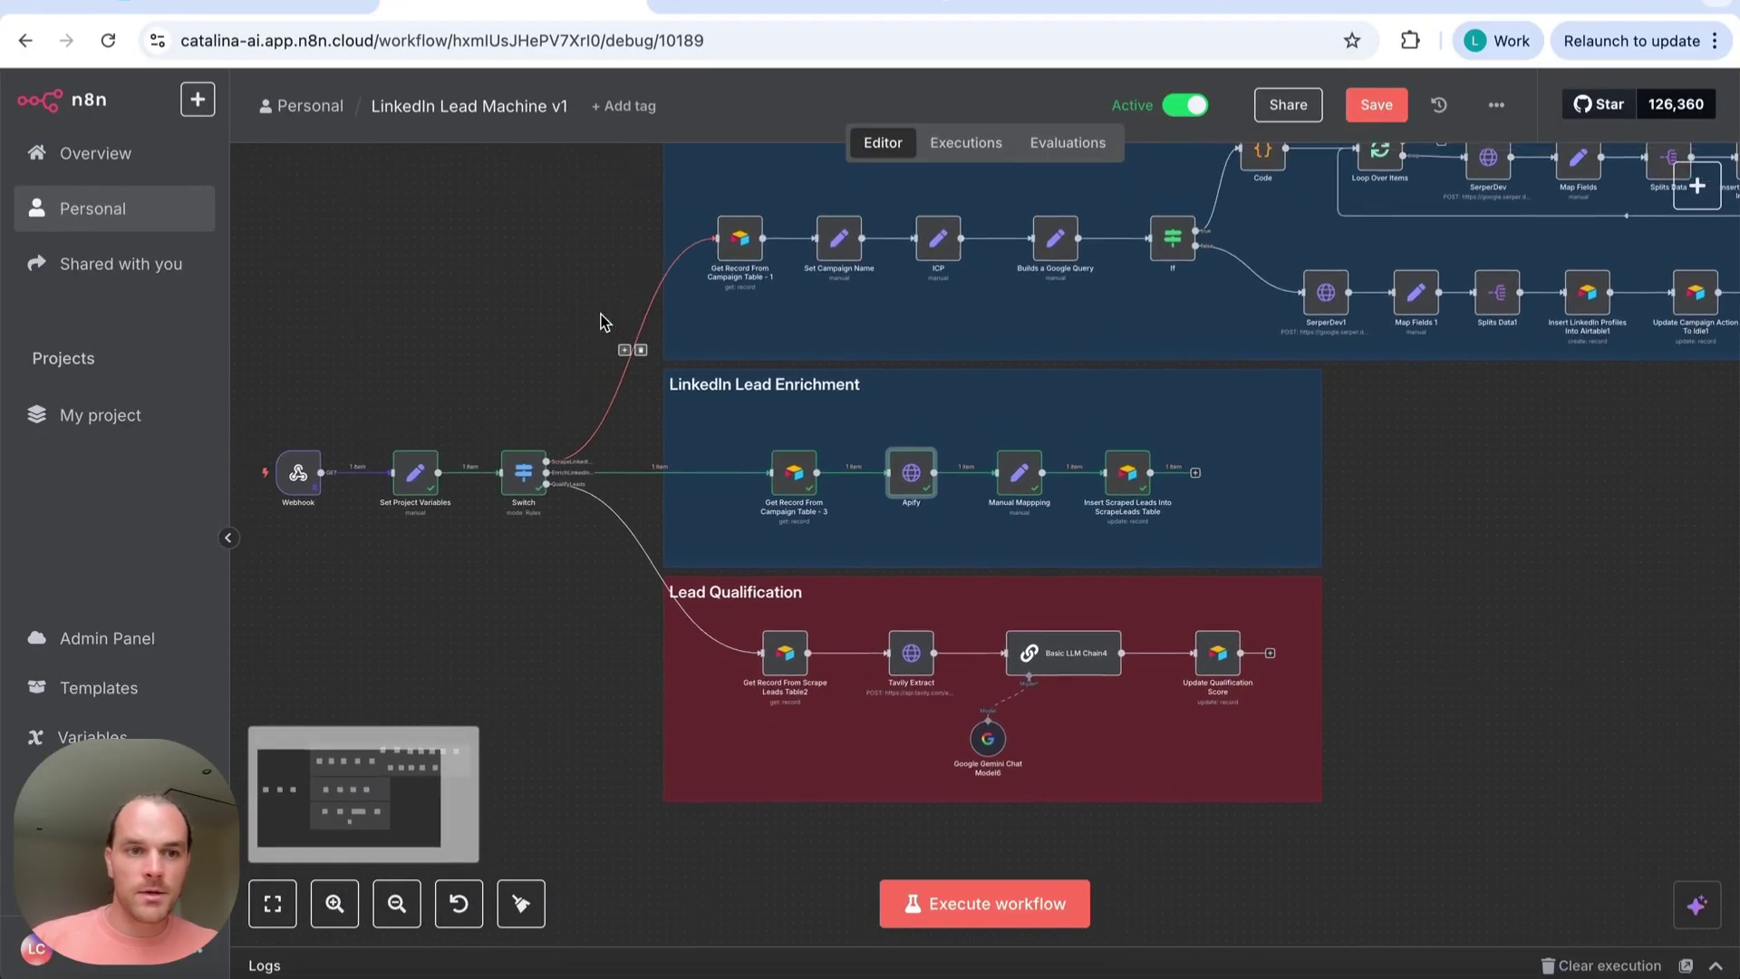
pyautogui.doubleClick(304, 483)
pyautogui.press('Escape')
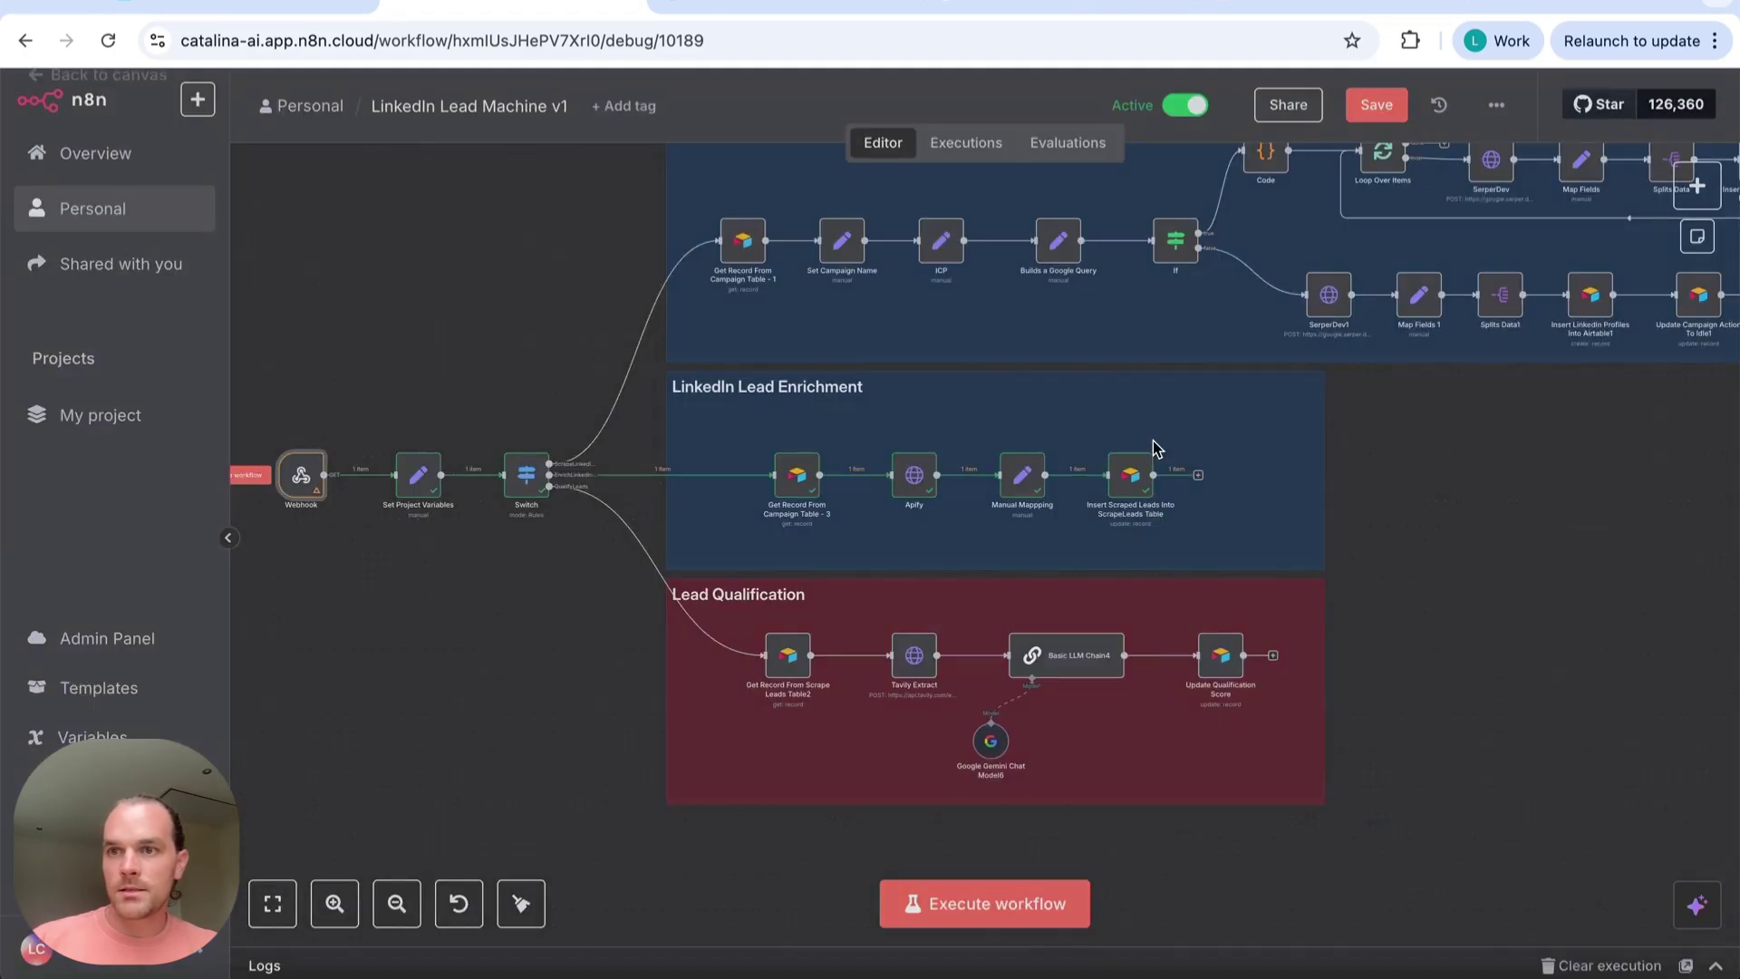
pyautogui.click(966, 143)
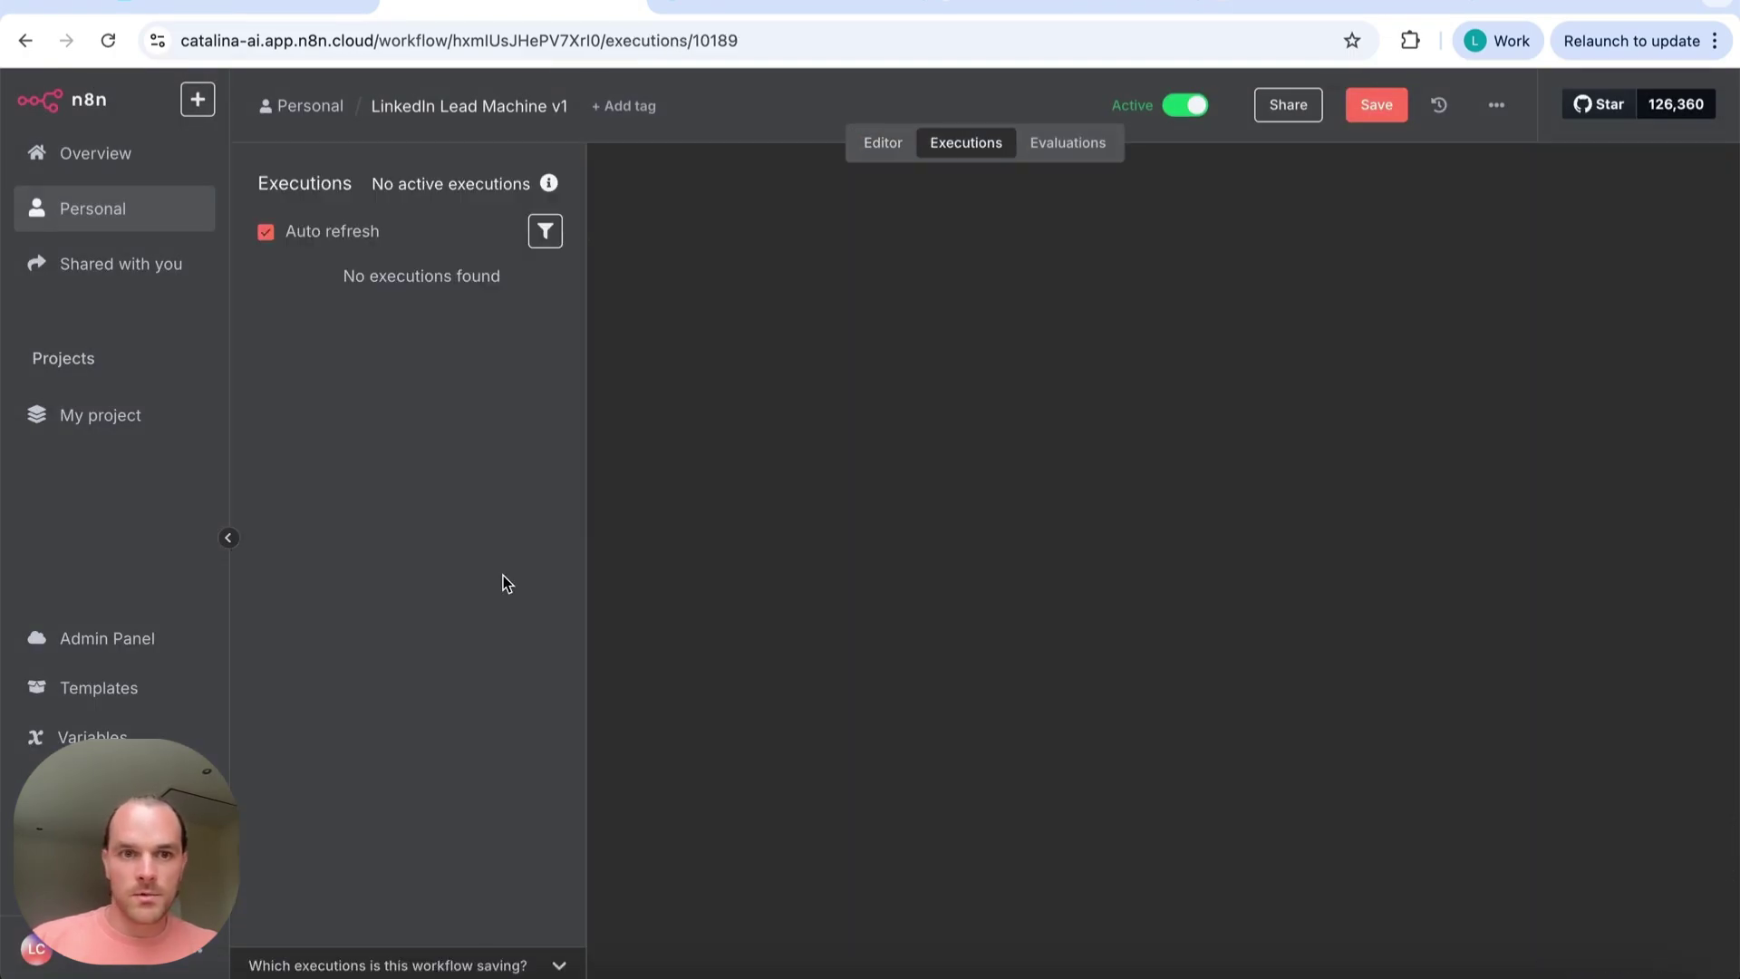
pyautogui.click(400, 292)
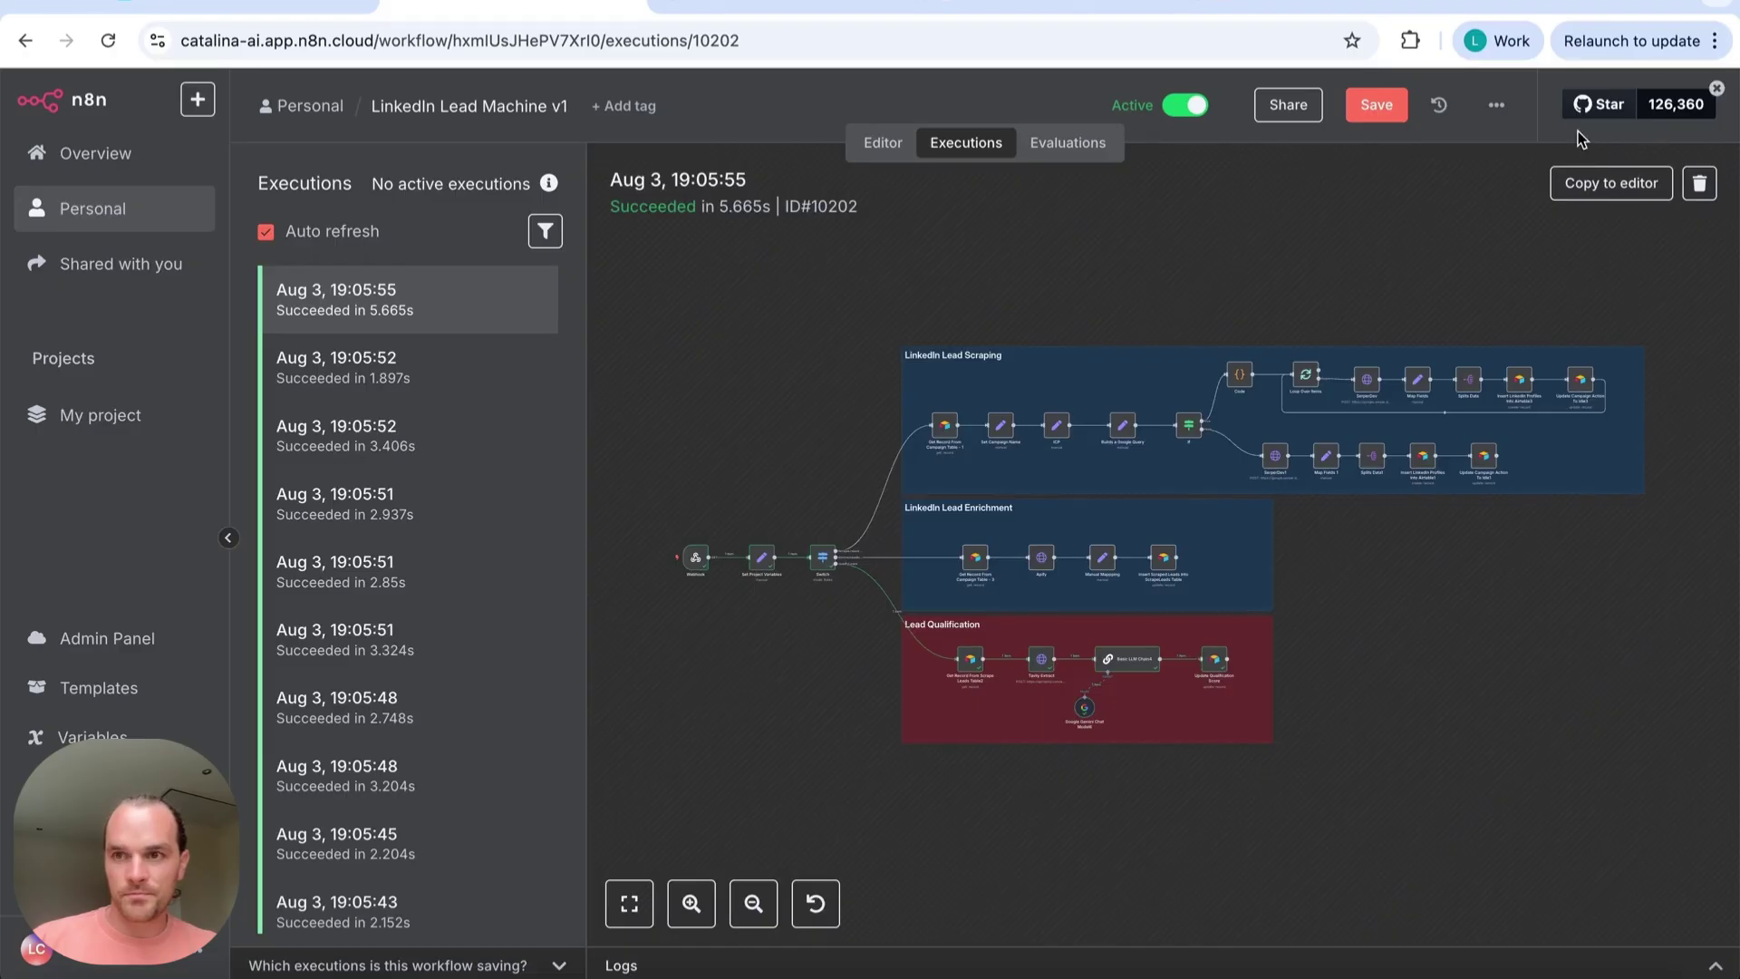
pyautogui.click(1614, 177)
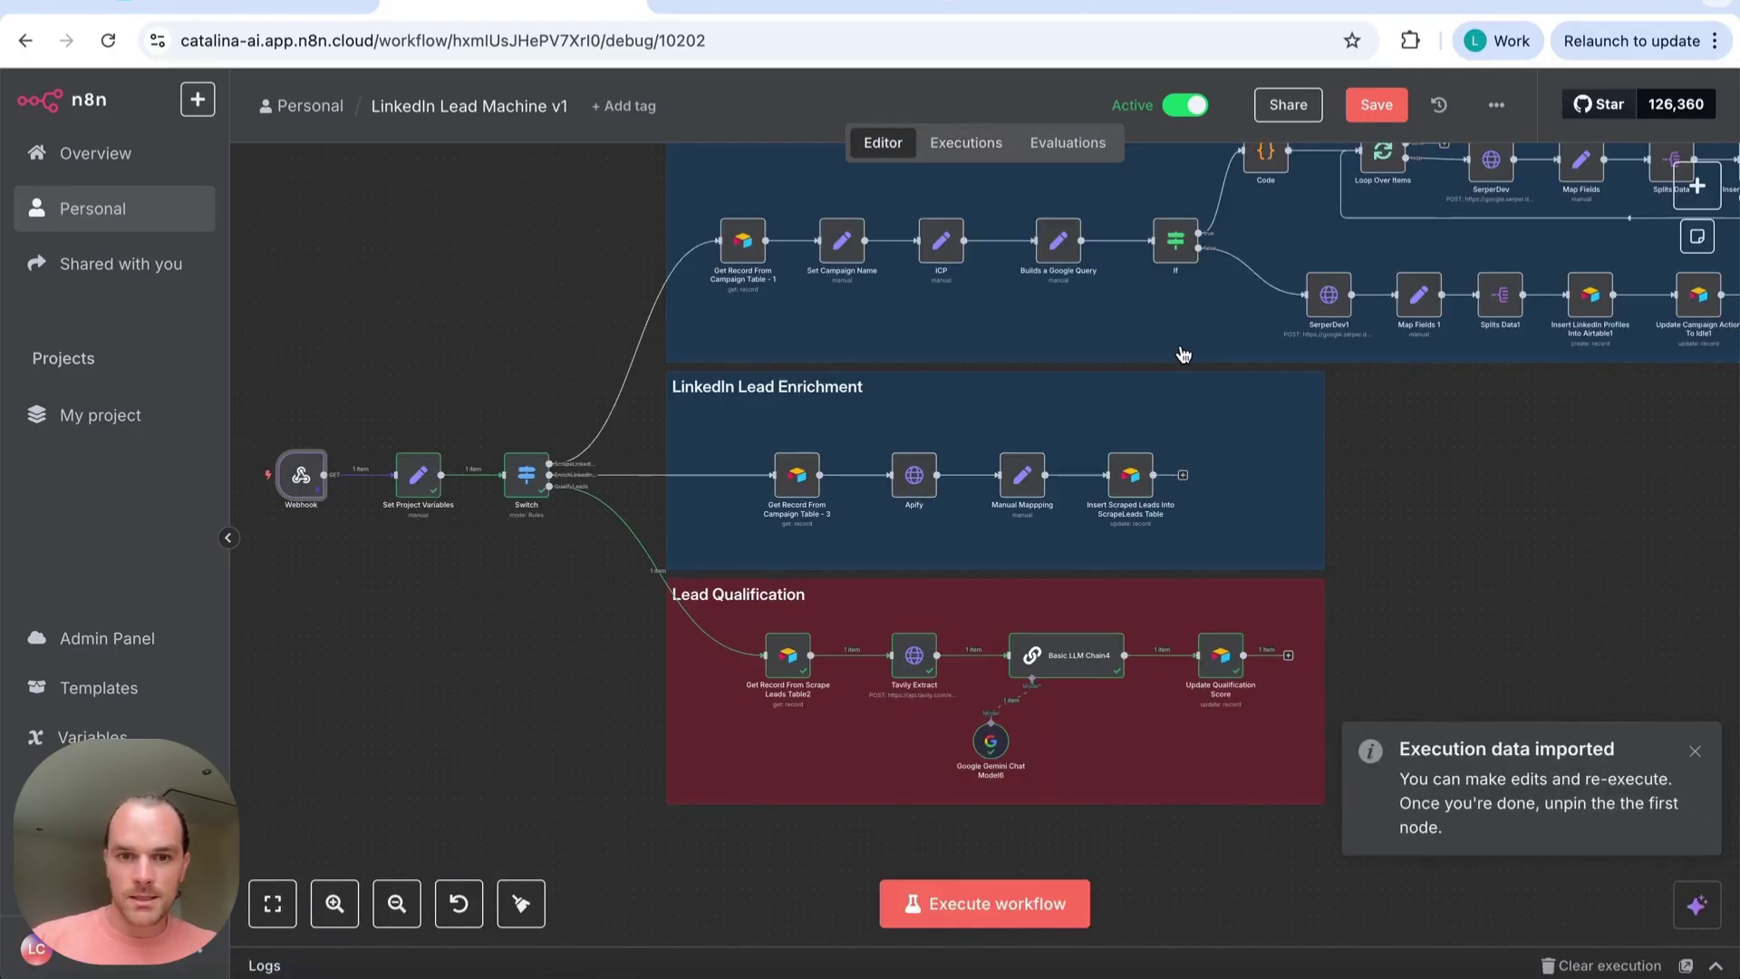
# Open the Switch node and examine the routing rule that compares the webhook's action query with QualifyLeads
pyautogui.scroll(-1, 1183, 353)
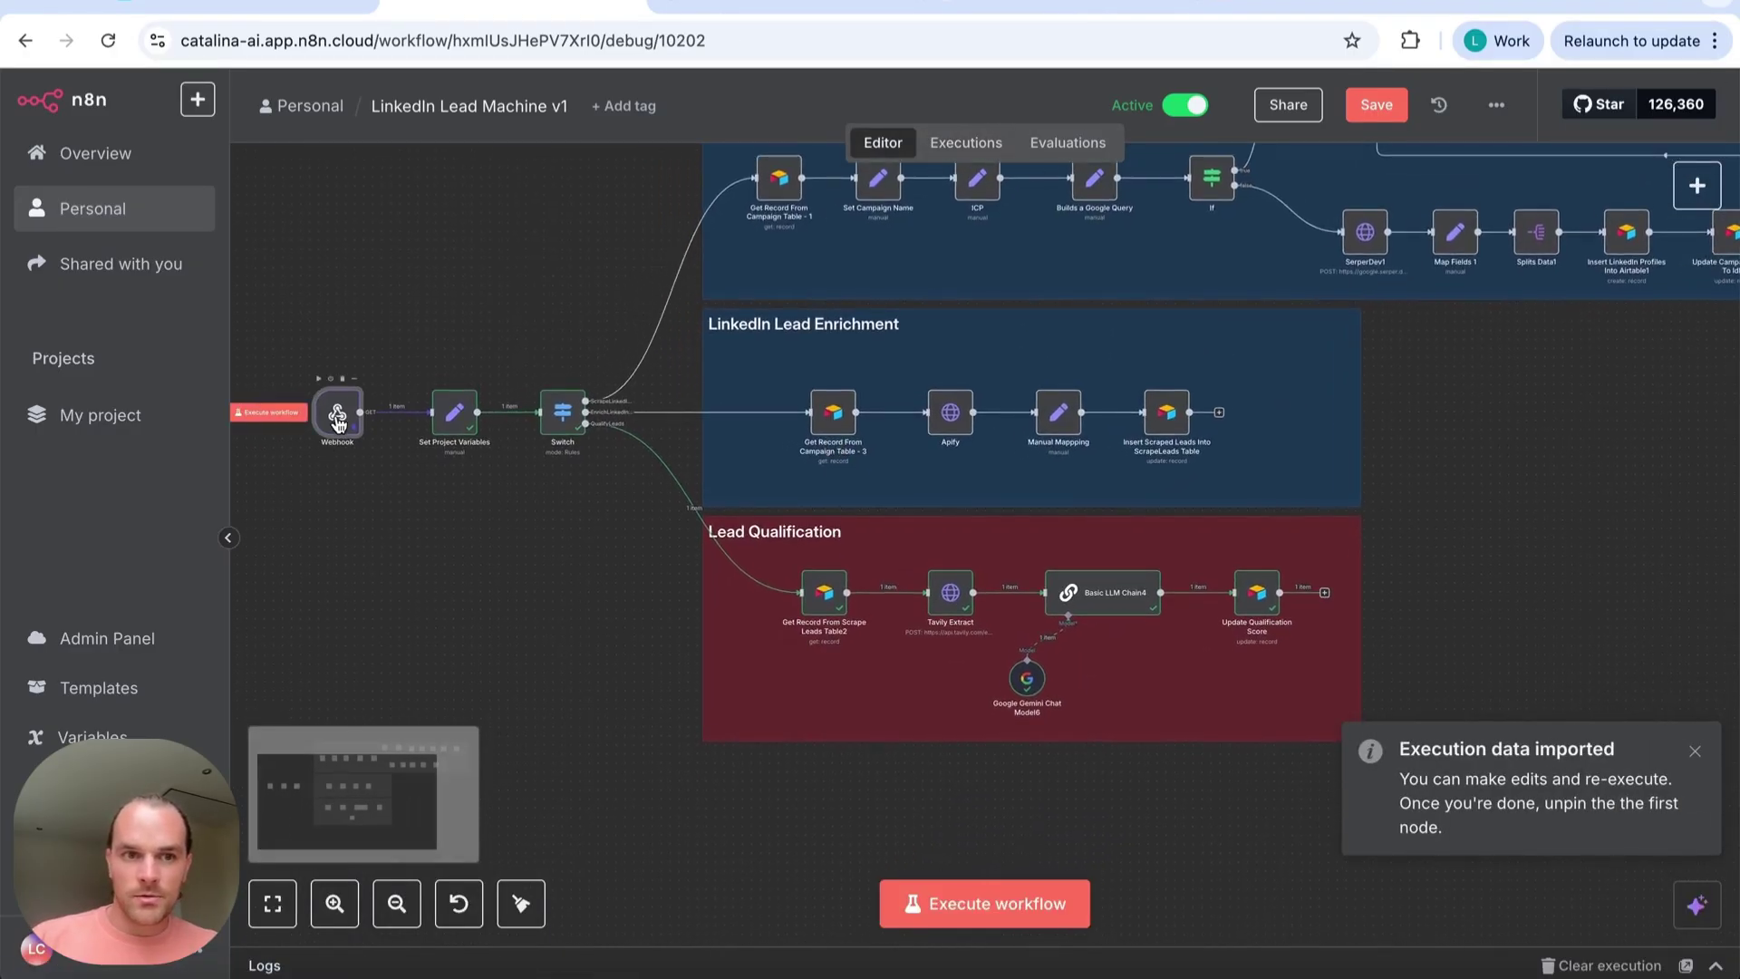
pyautogui.doubleClick(562, 410)
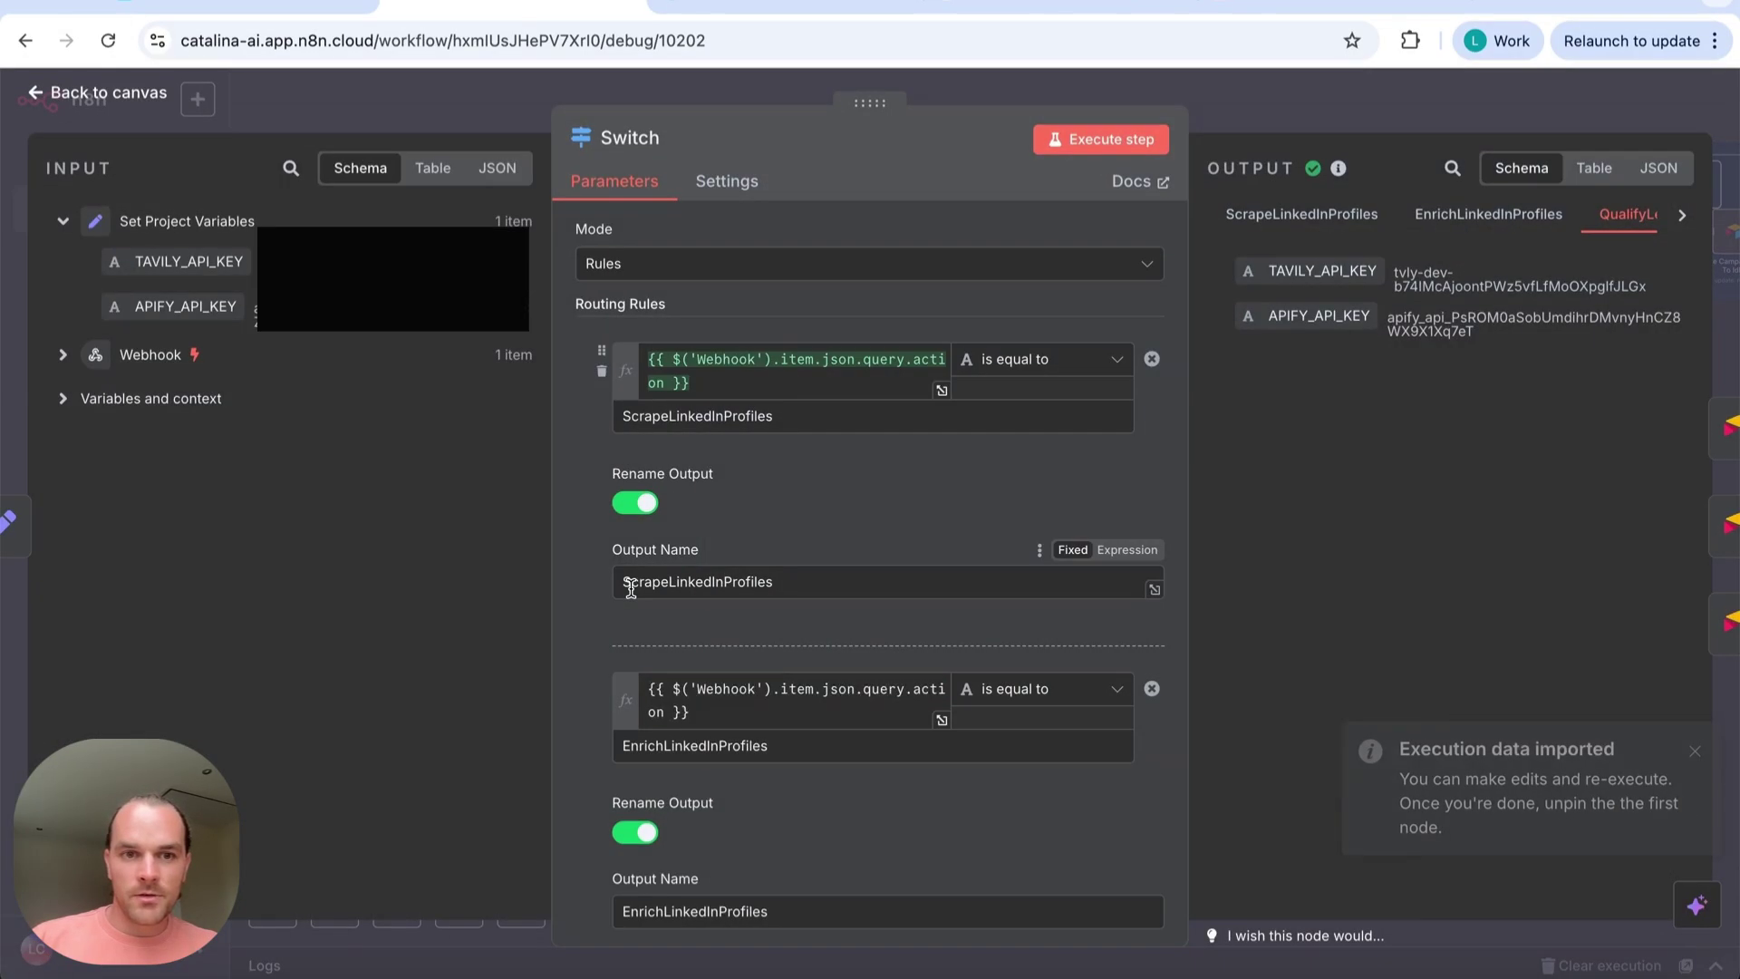
pyautogui.click(63, 220)
pyautogui.scroll(-5, 752, 626)
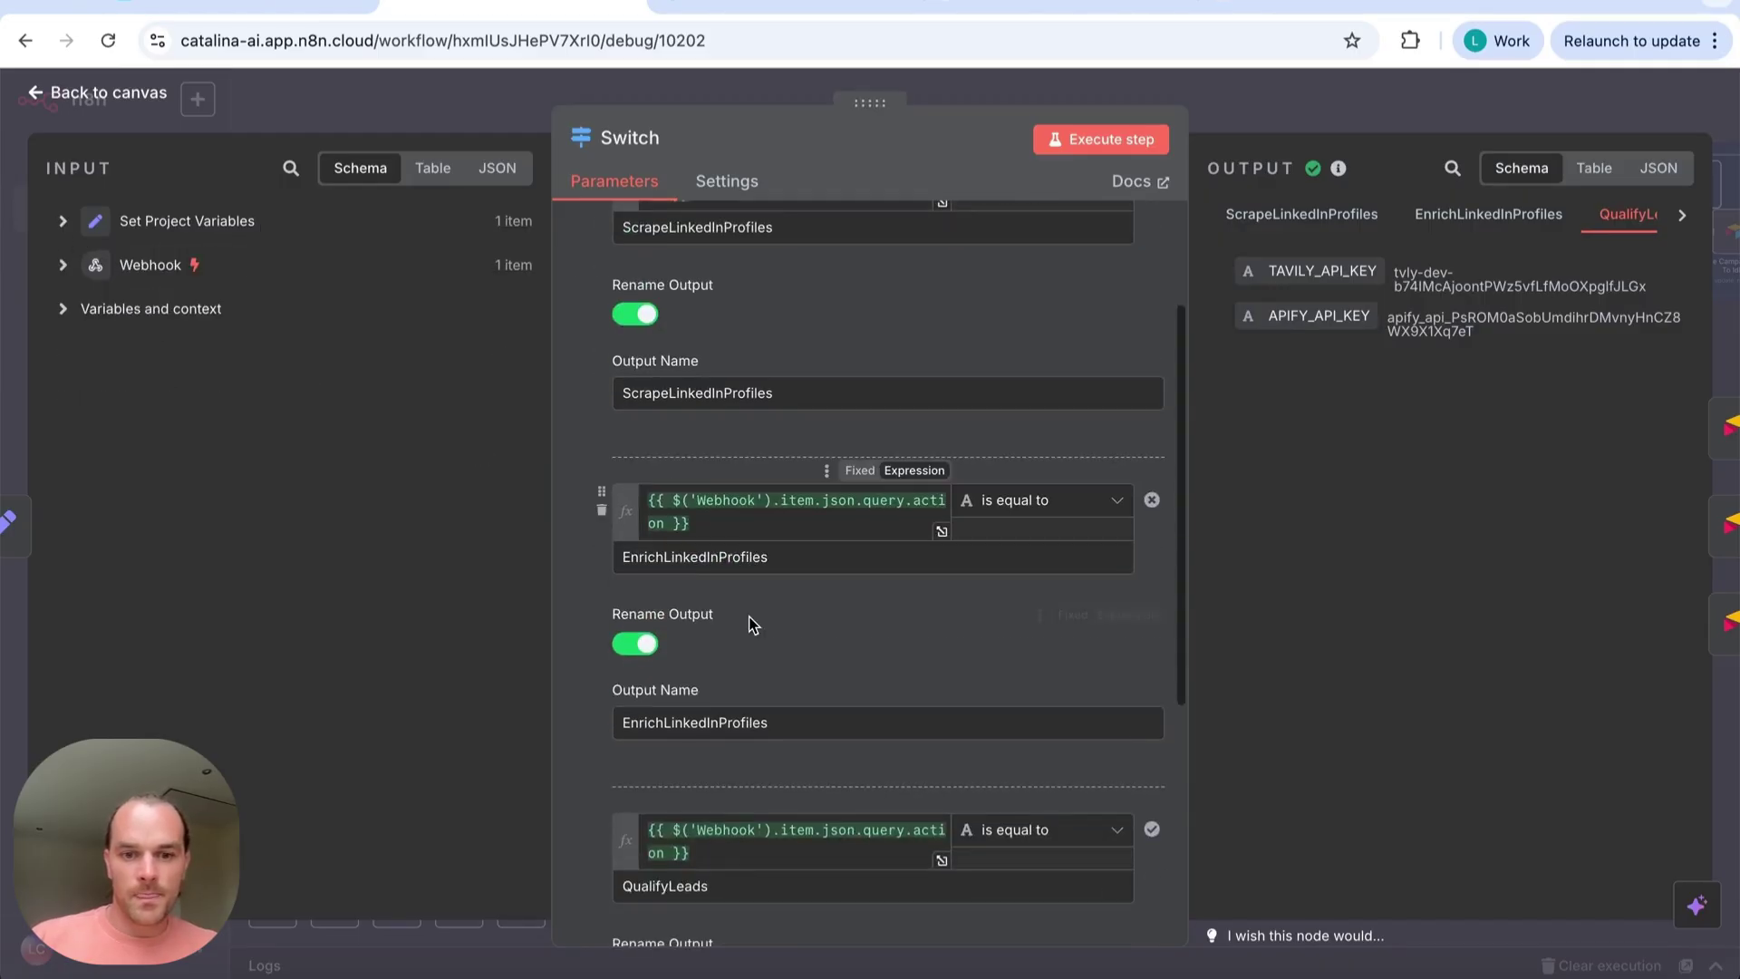
pyautogui.doubleClick(657, 628)
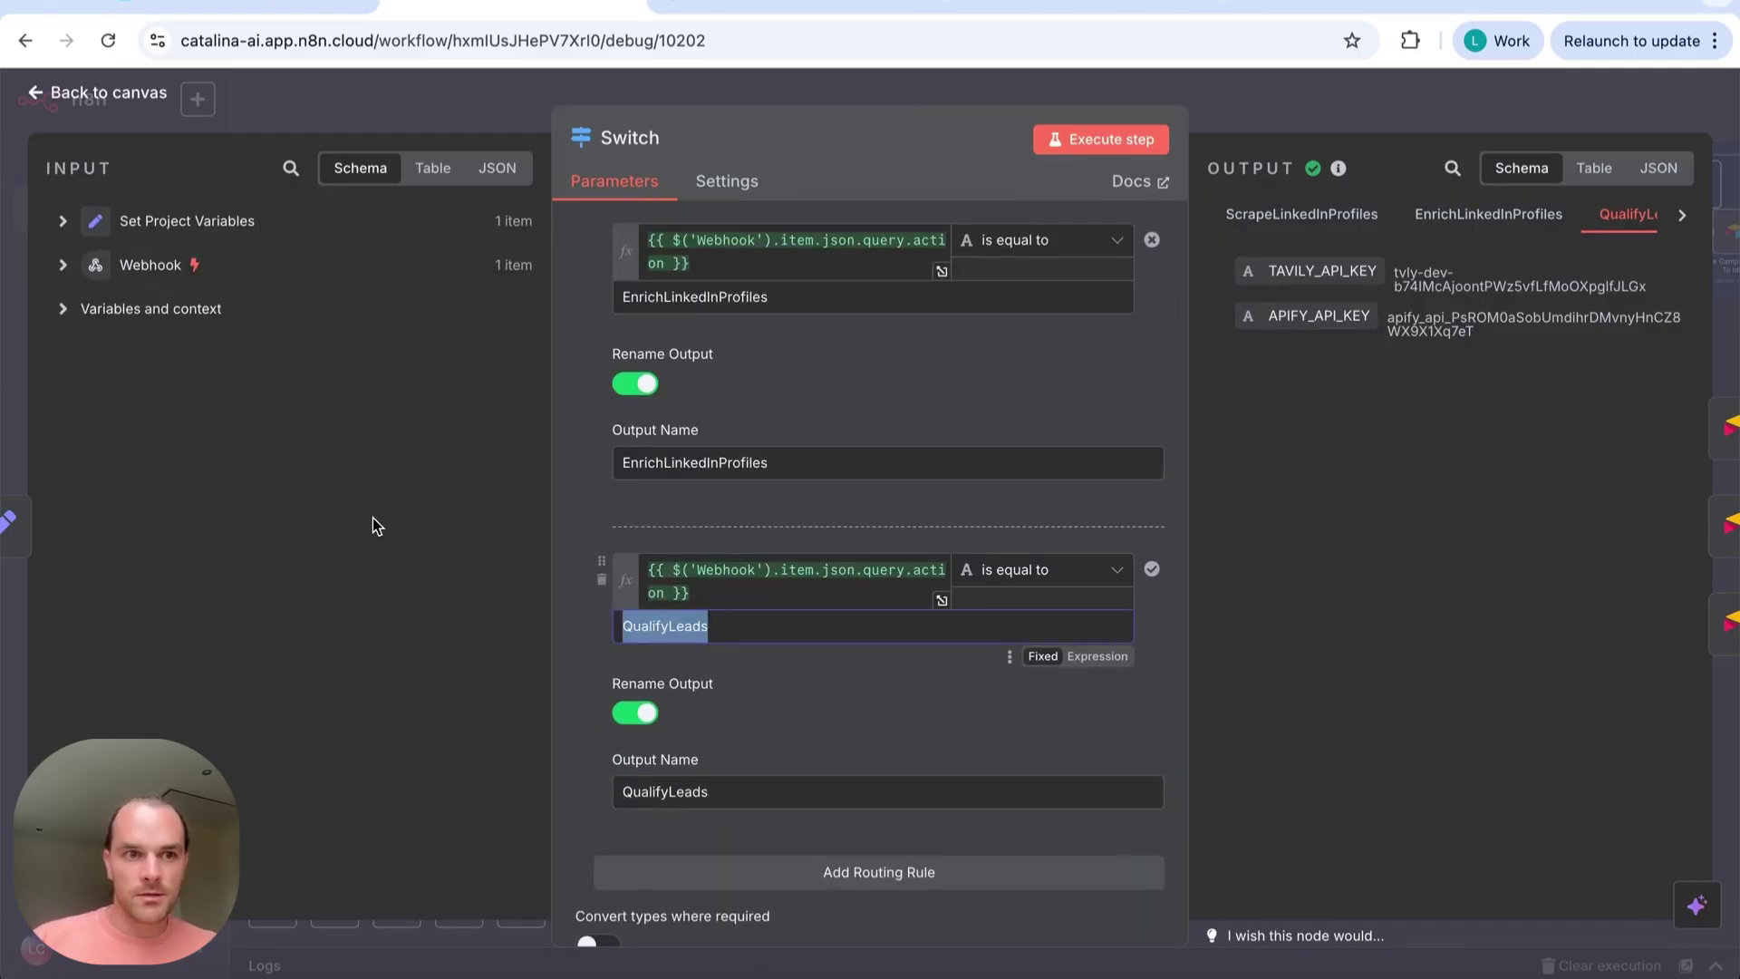
pyautogui.click(801, 603)
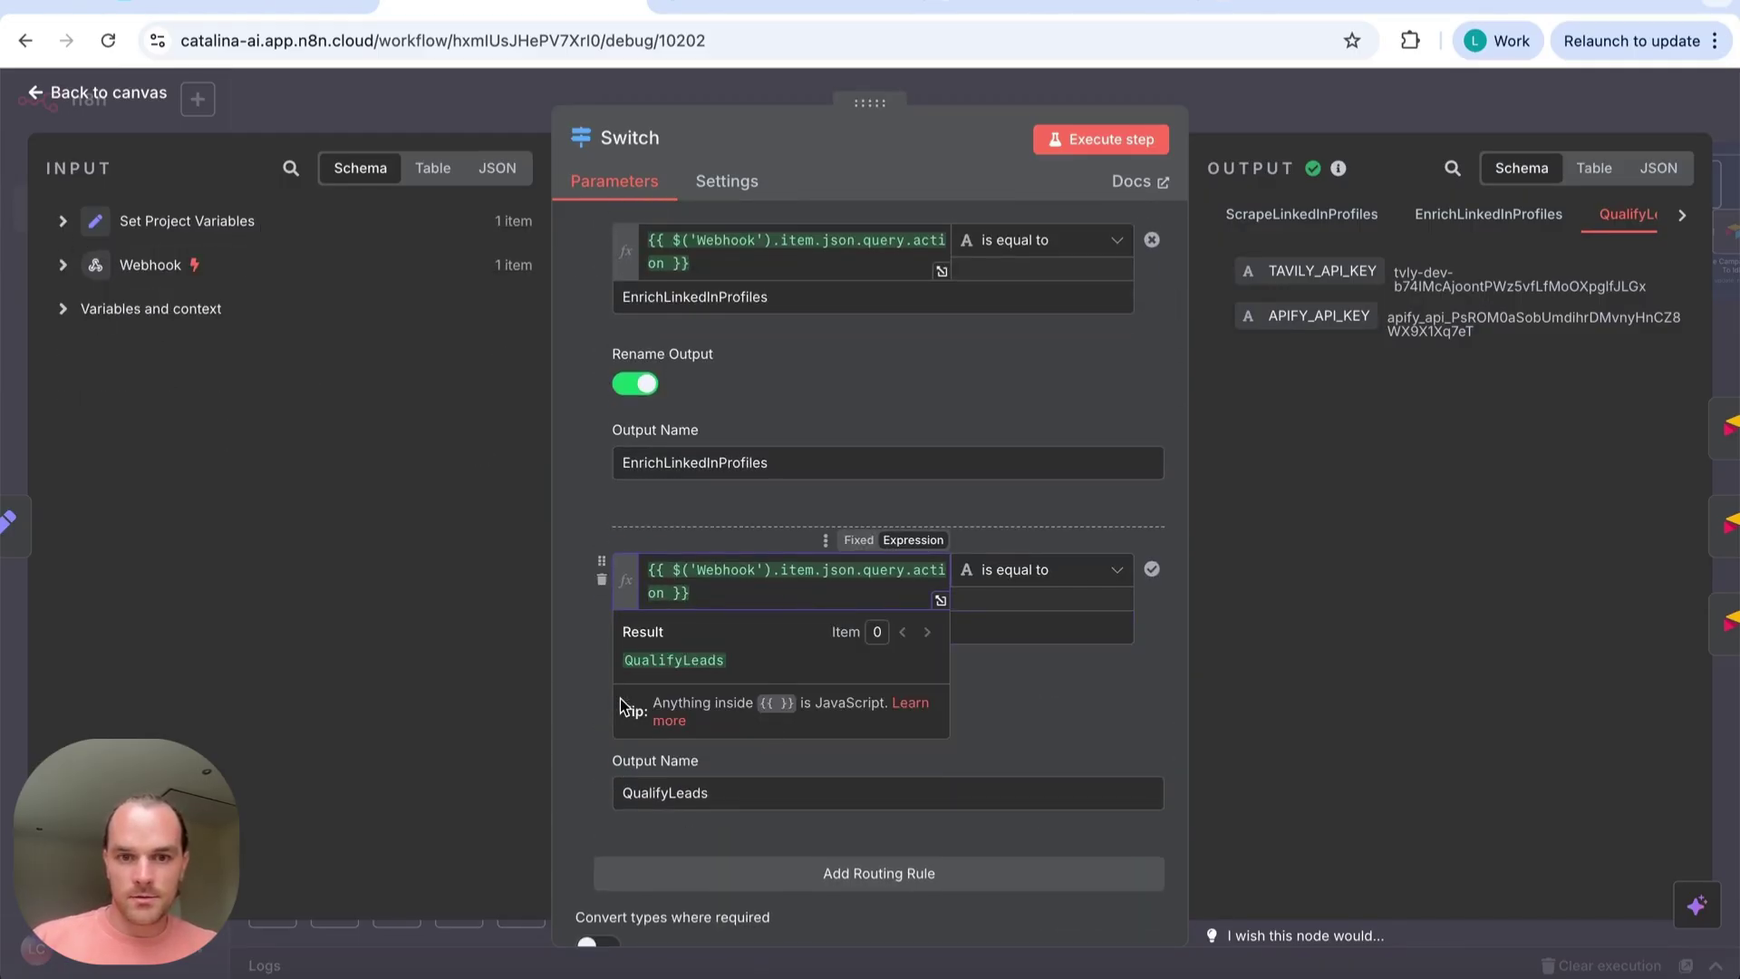
pyautogui.click(1301, 95)
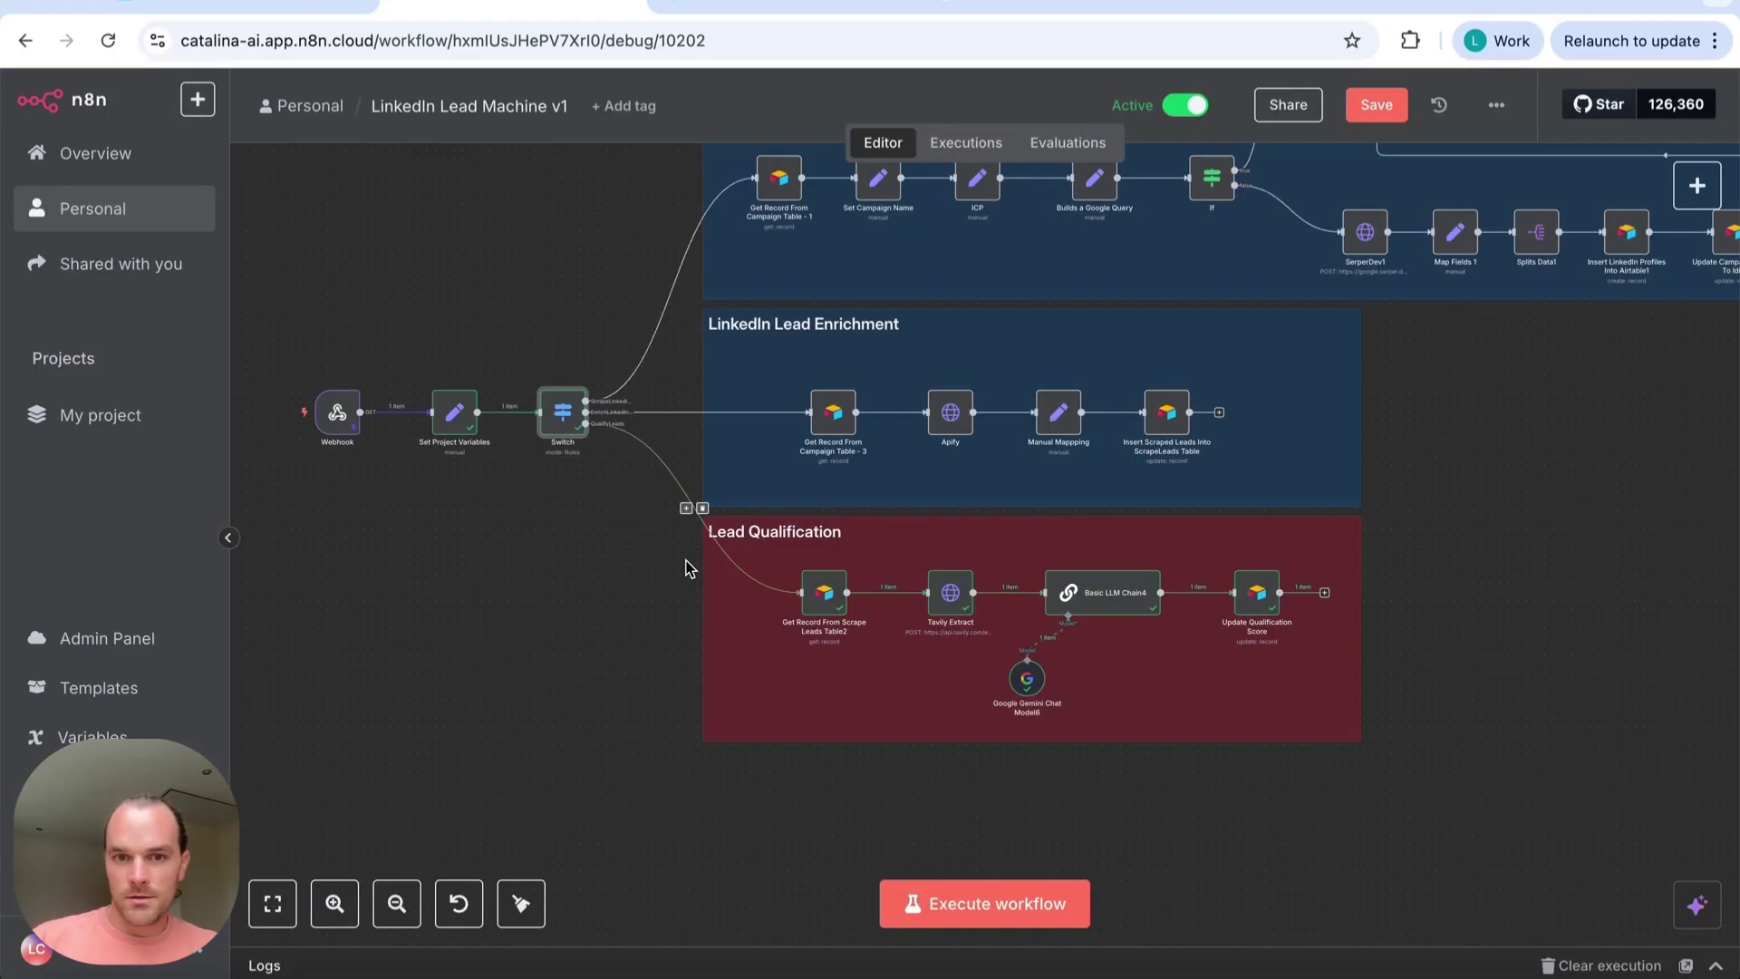
# Open the Get Record From Scrape Leads Table2 node and examine its Record ID expression and the lead fields in its output
pyautogui.doubleClick(824, 593)
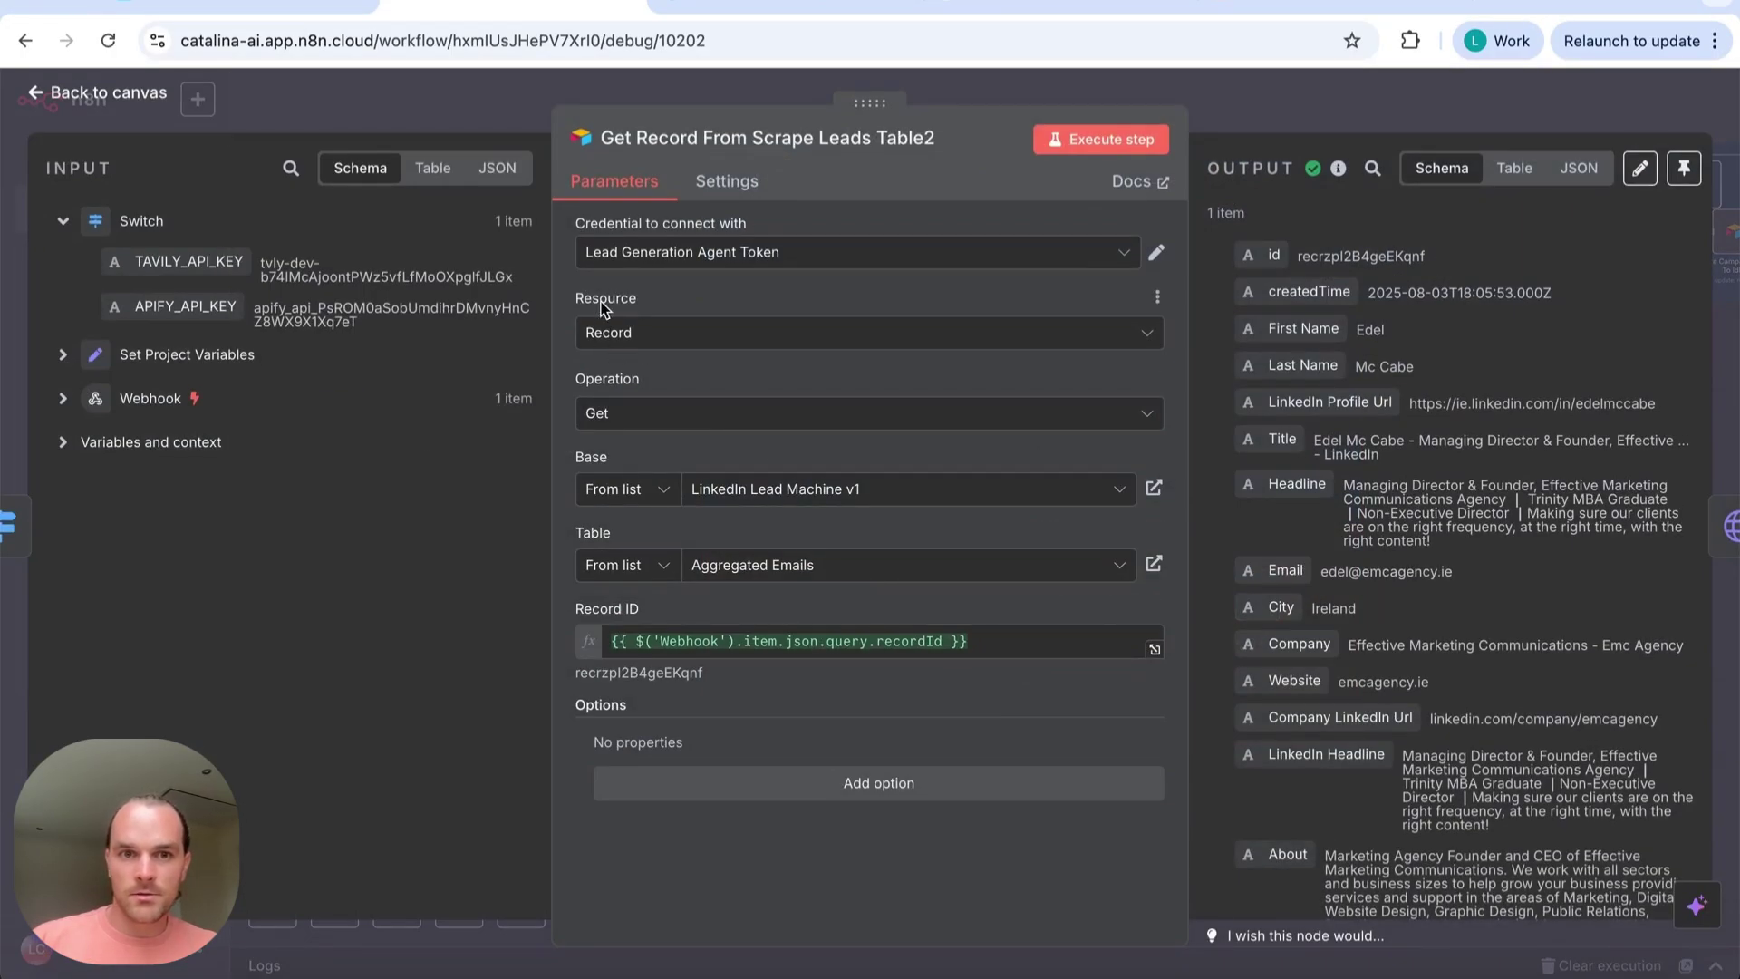
pyautogui.click(743, 641)
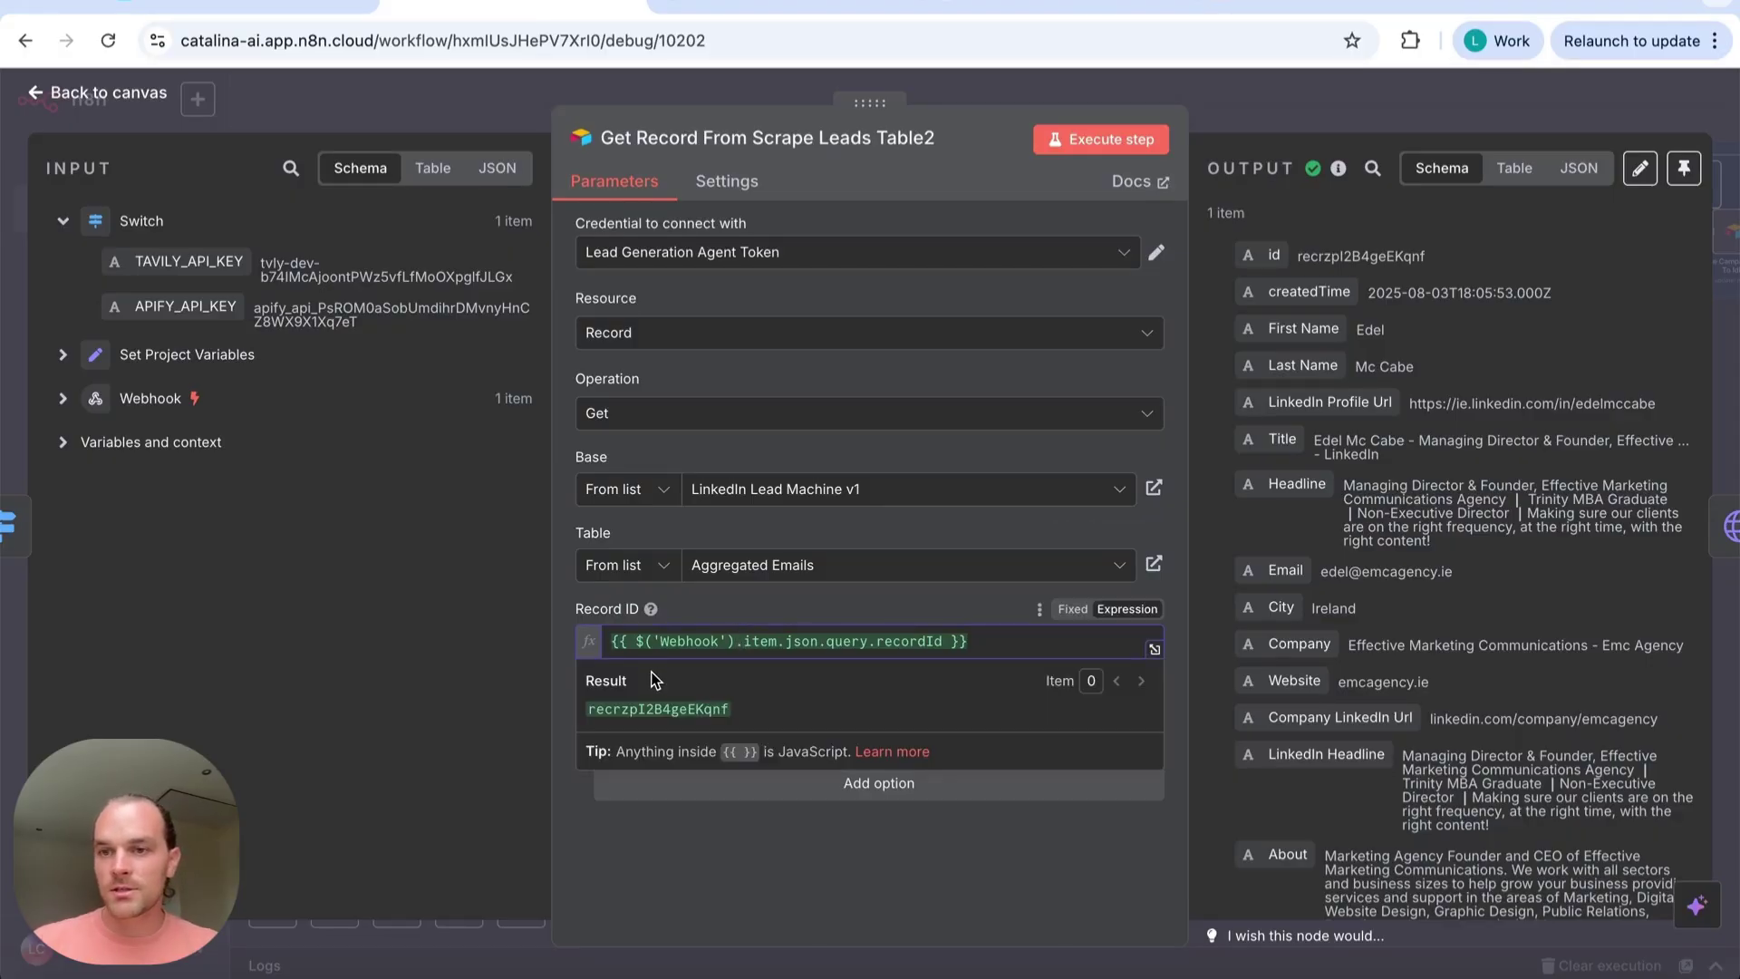
pyautogui.scroll(-1, 1329, 761)
pyautogui.scroll(1, 1329, 761)
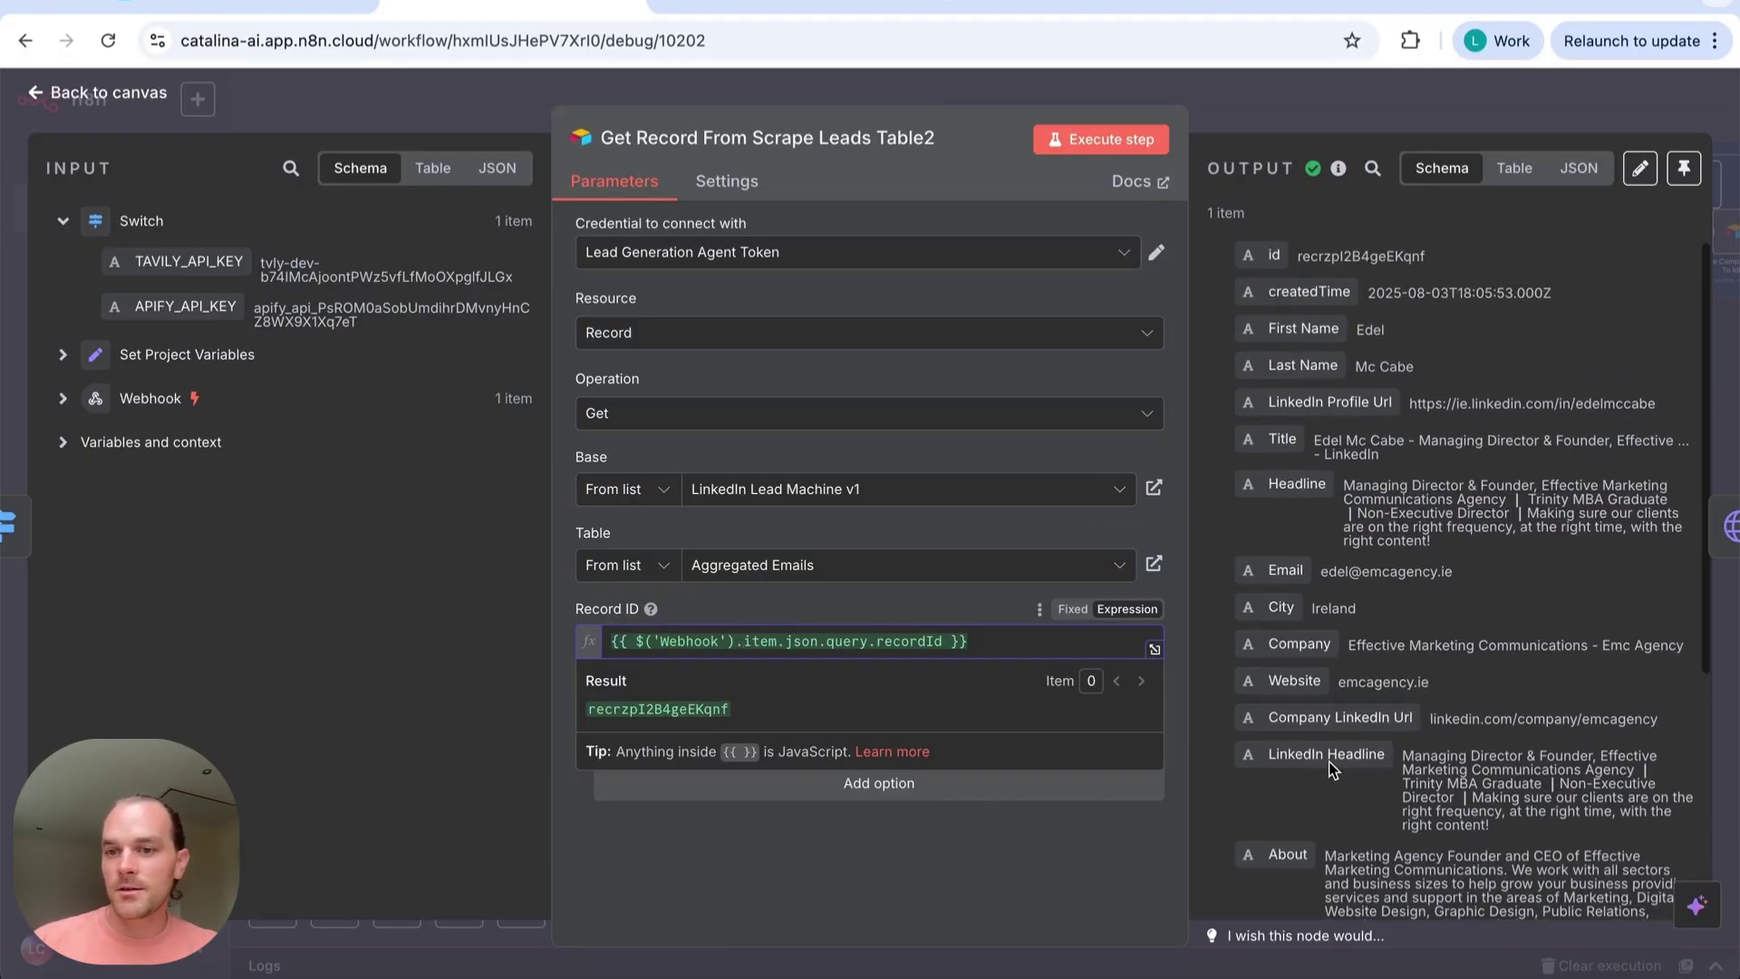
pyautogui.scroll(-1, 1367, 796)
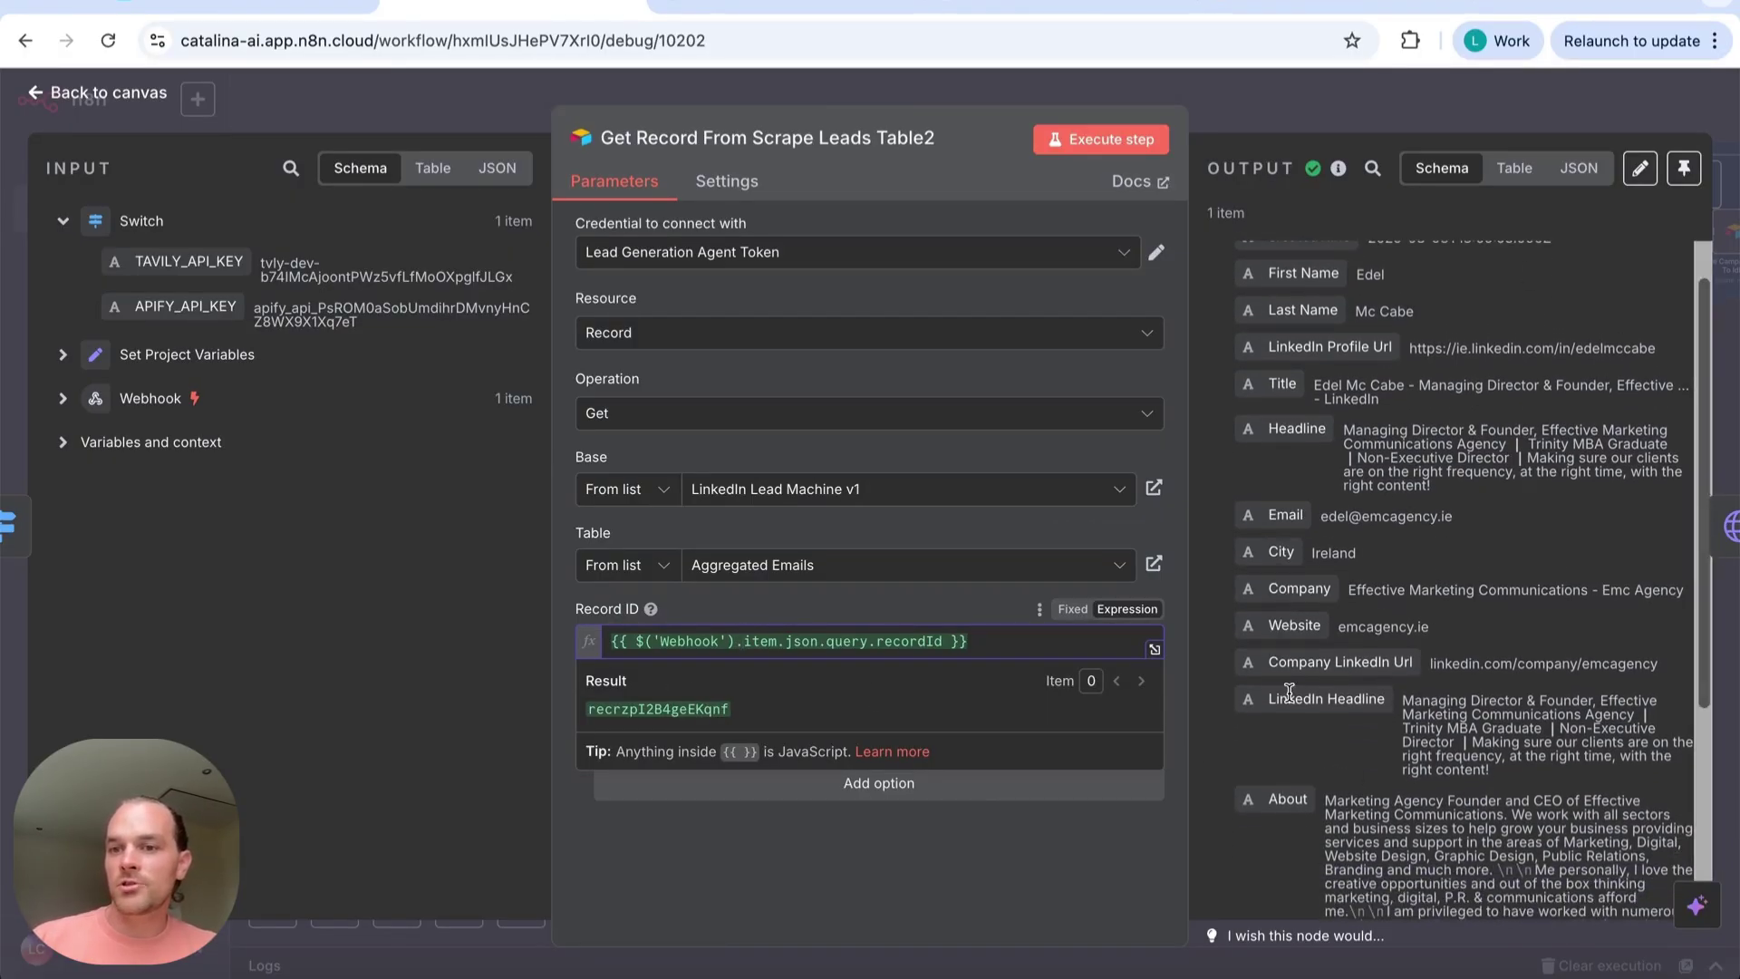
pyautogui.scroll(-1, 1544, 732)
pyautogui.scroll(-3, 1543, 732)
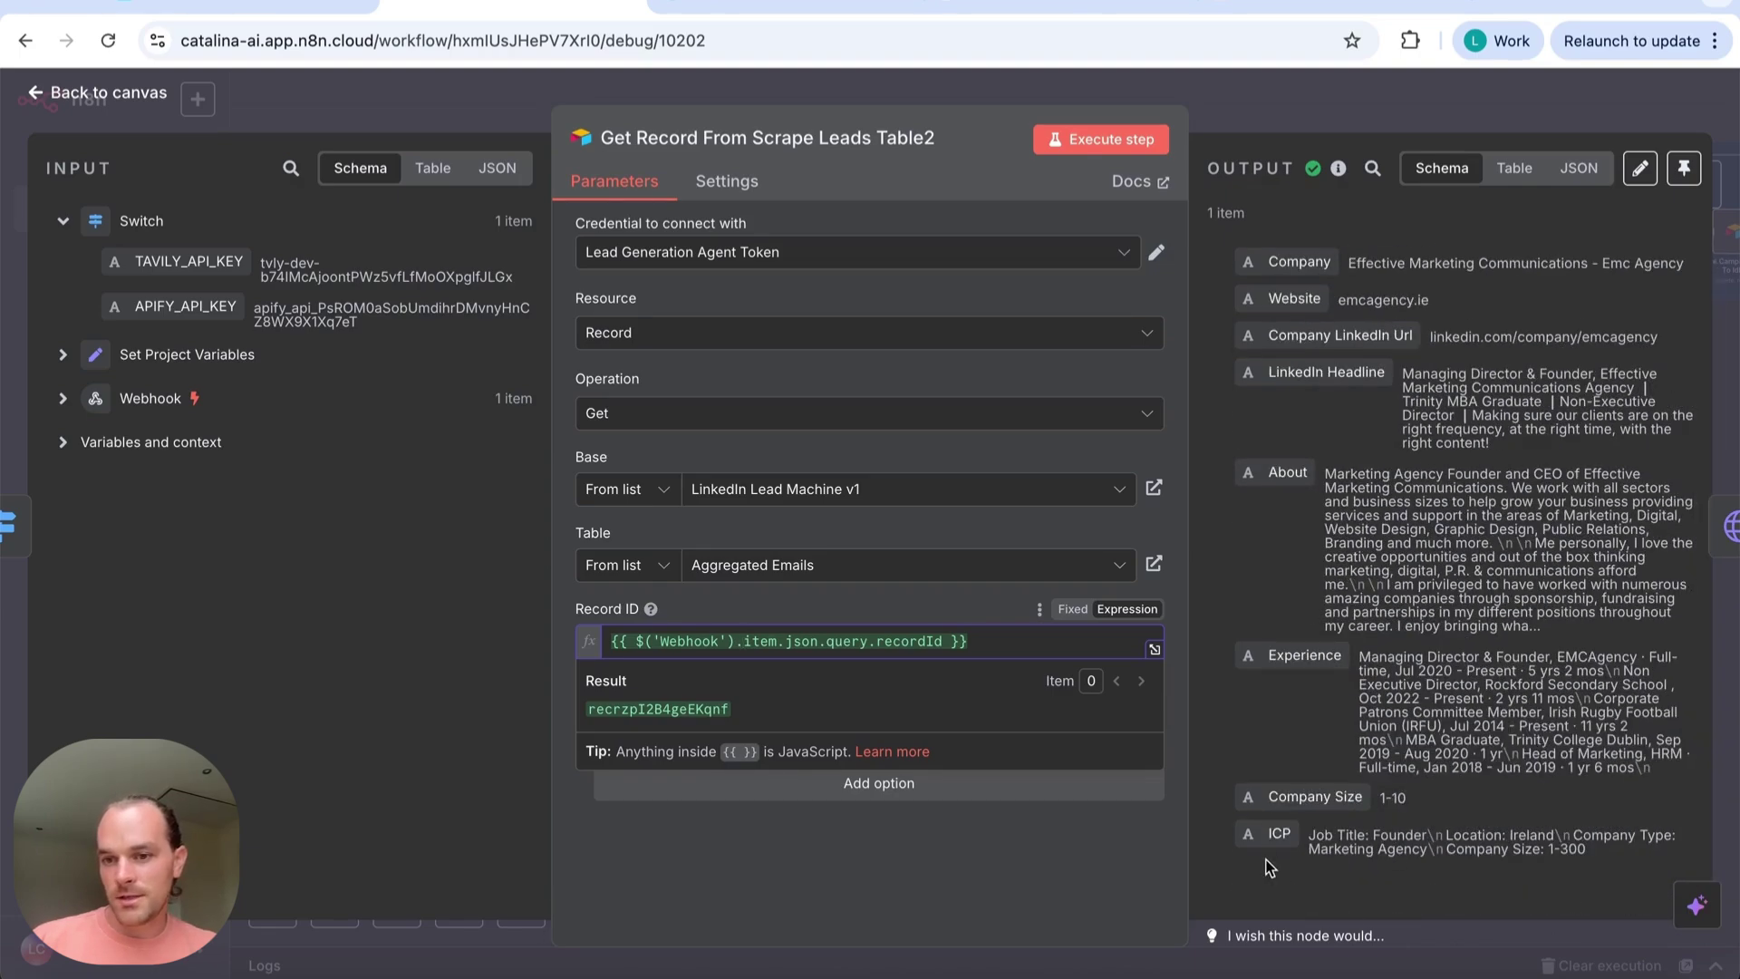
pyautogui.scroll(5, 1270, 867)
pyautogui.click(1216, 96)
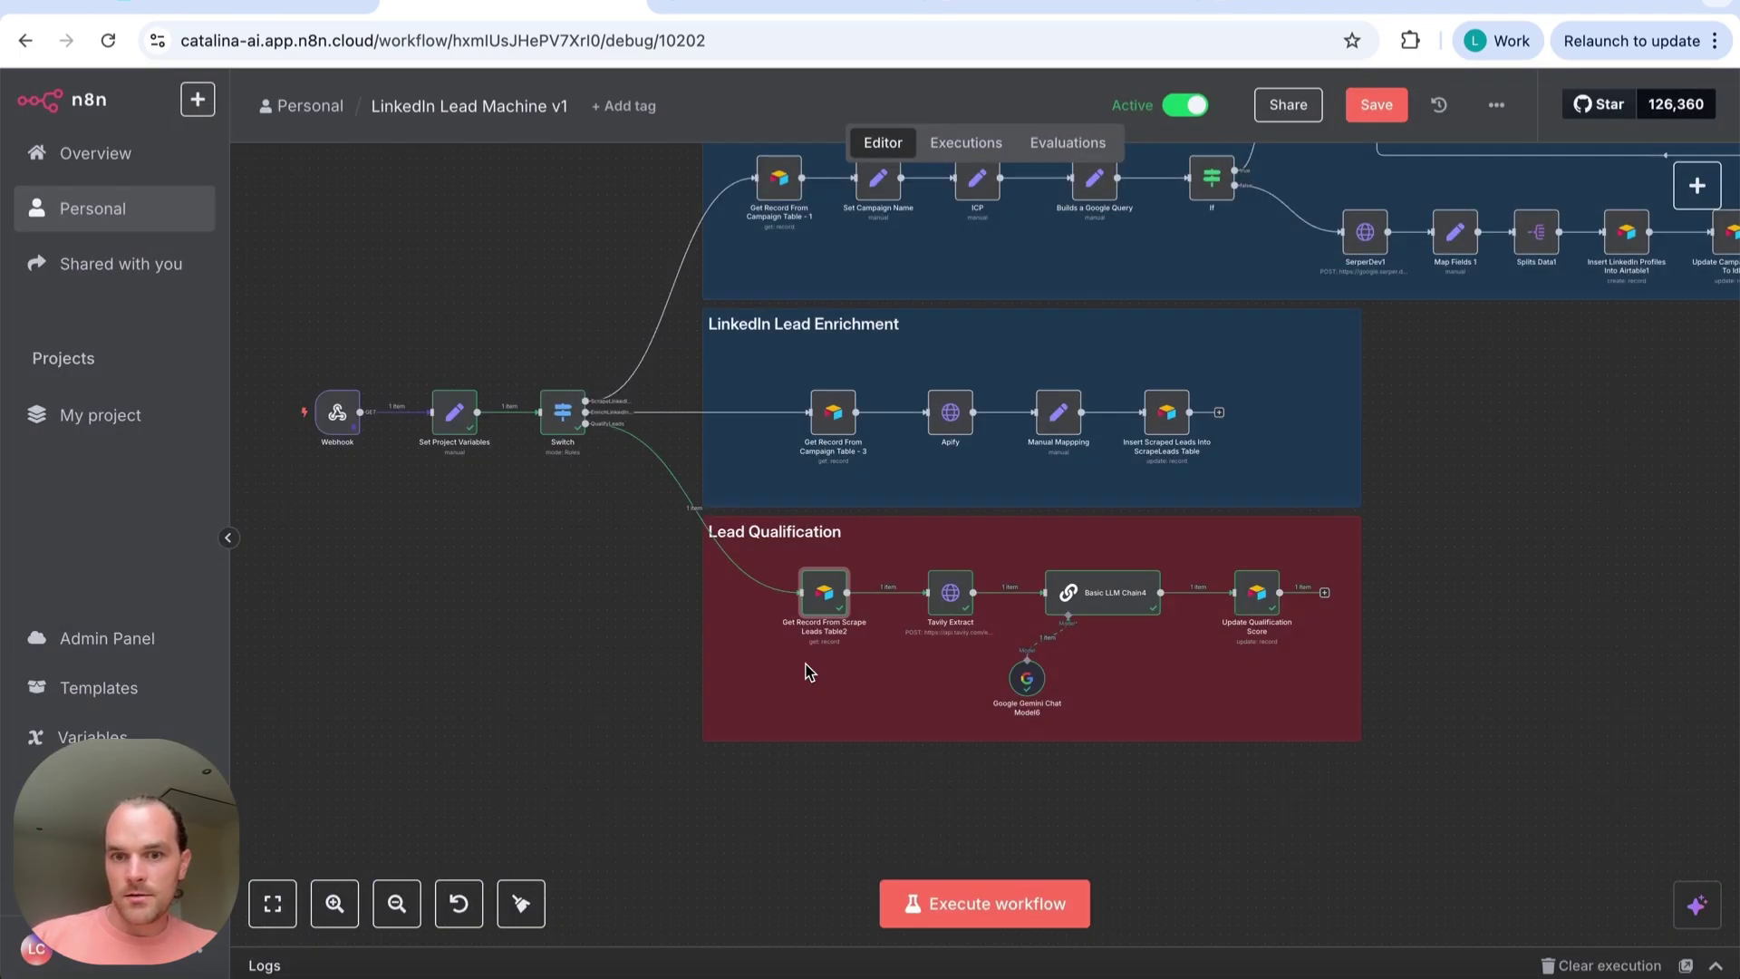
# Open the Tavily Extract node and examine its POST URL and the Authorization header using the Tavily API key variable
pyautogui.scroll(-1, 810, 672)
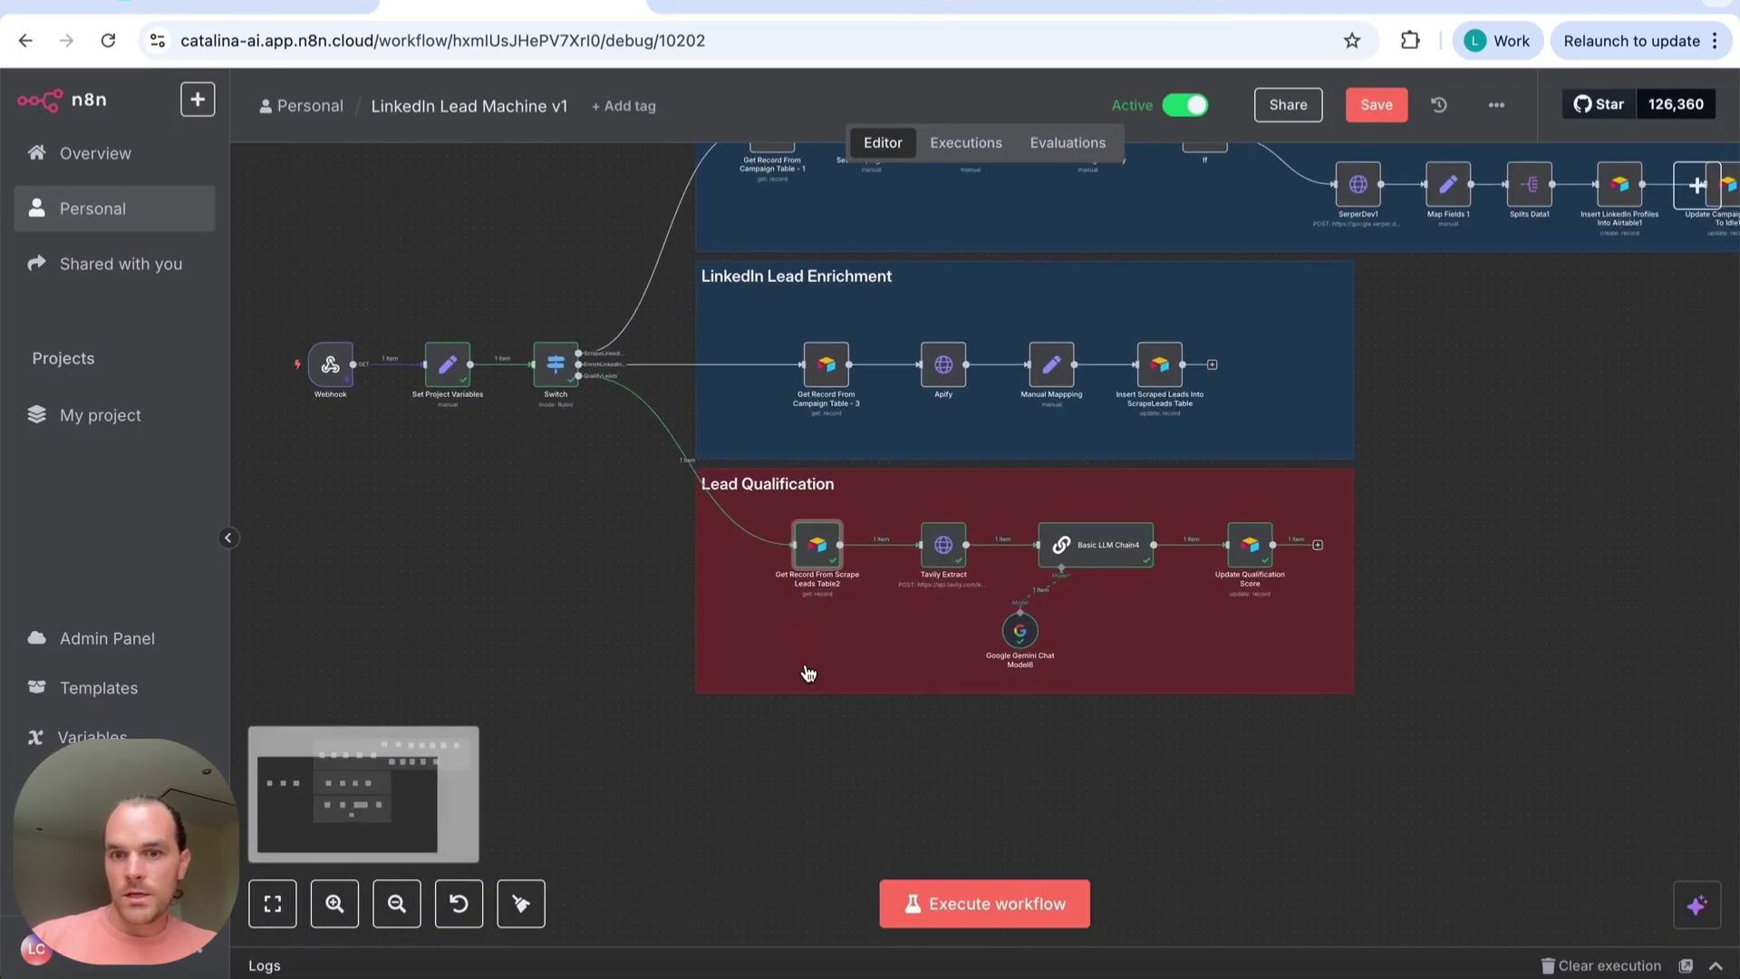
pyautogui.doubleClick(943, 553)
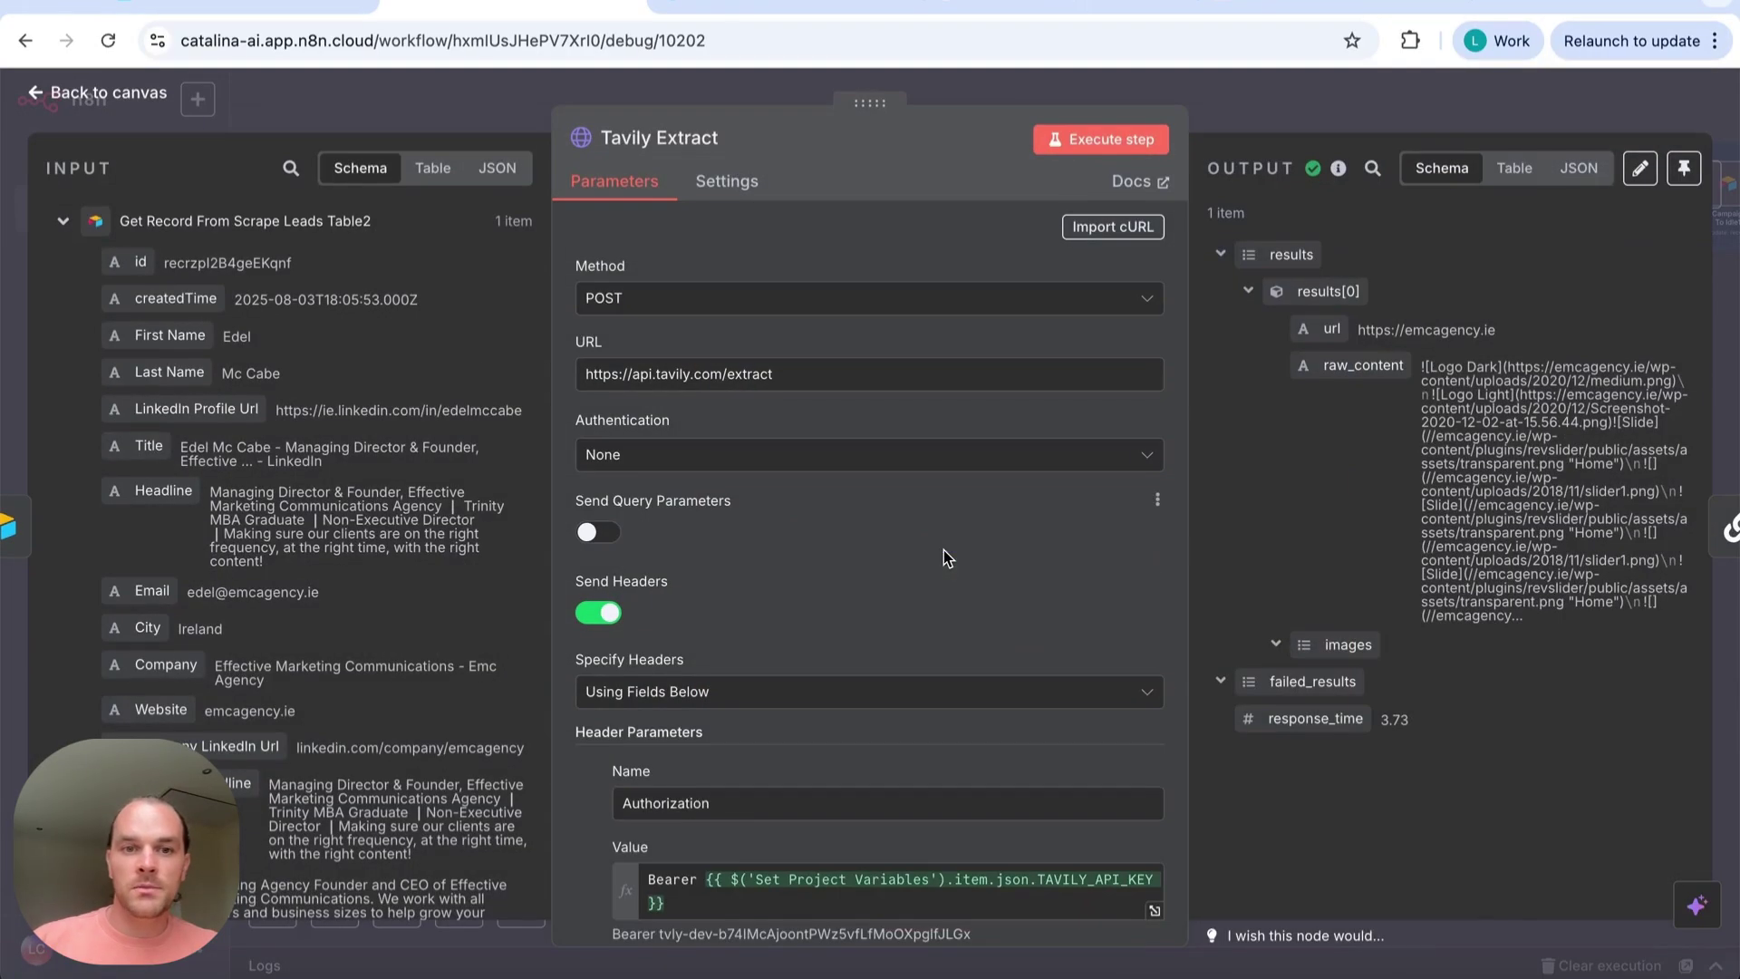
pyautogui.scroll(-2, 777, 563)
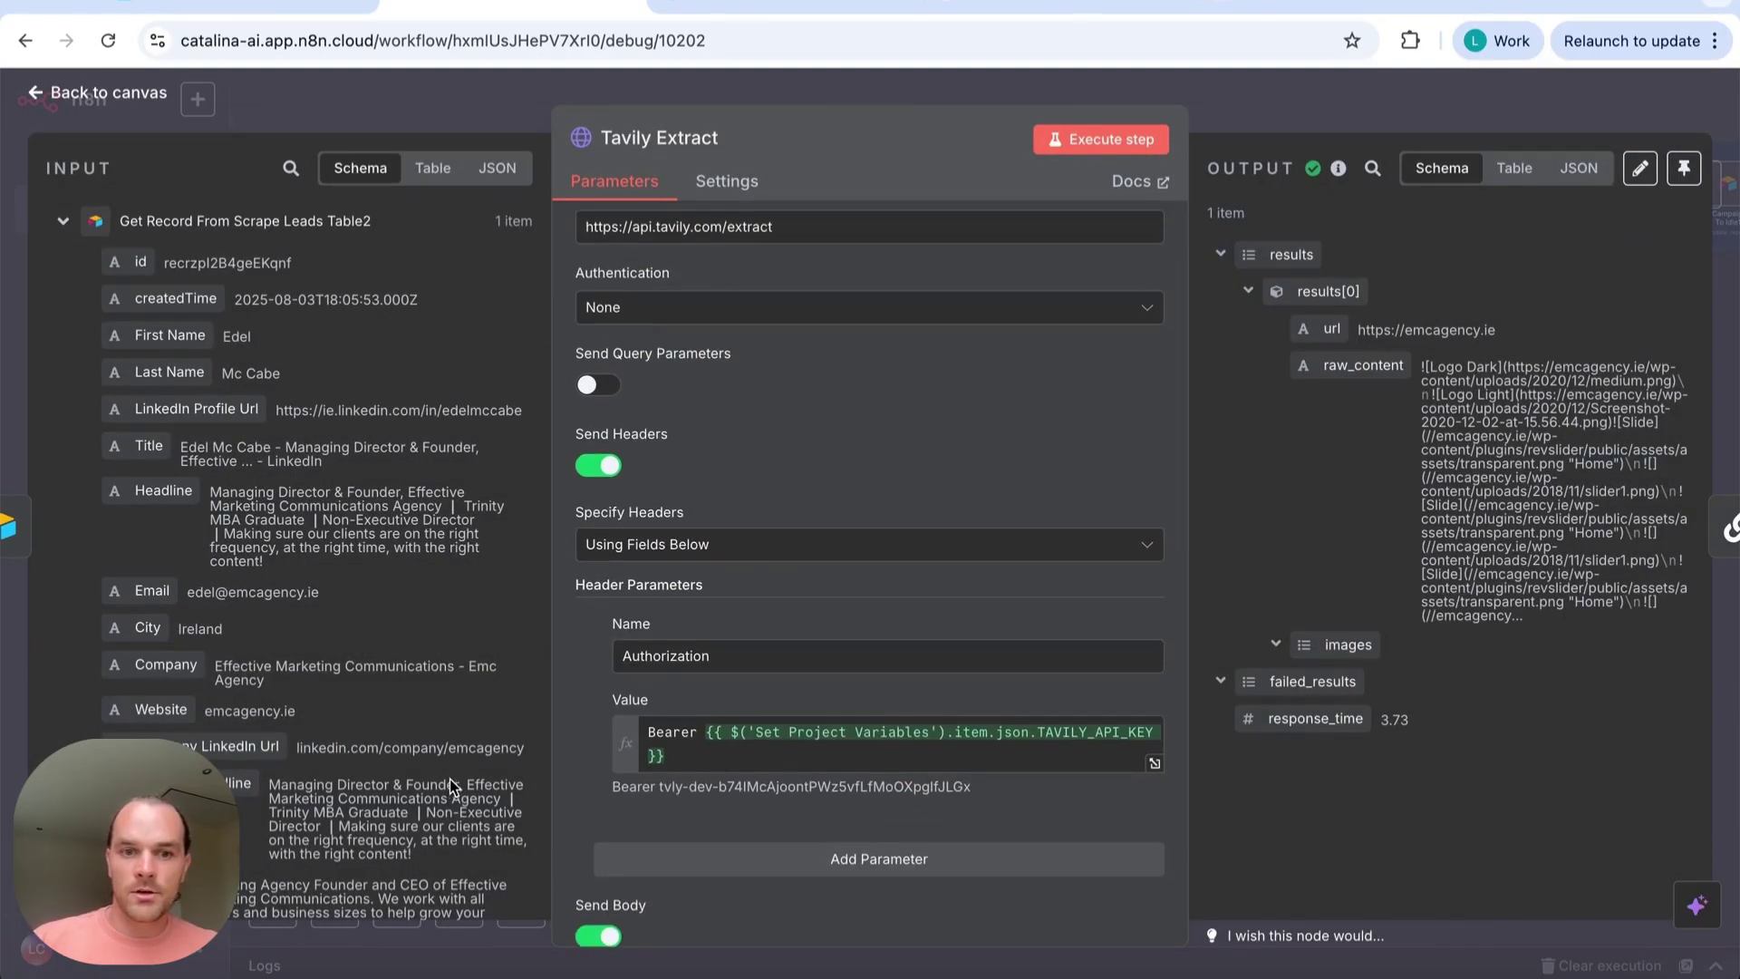
pyautogui.scroll(1, 651, 324)
pyautogui.scroll(2, 650, 324)
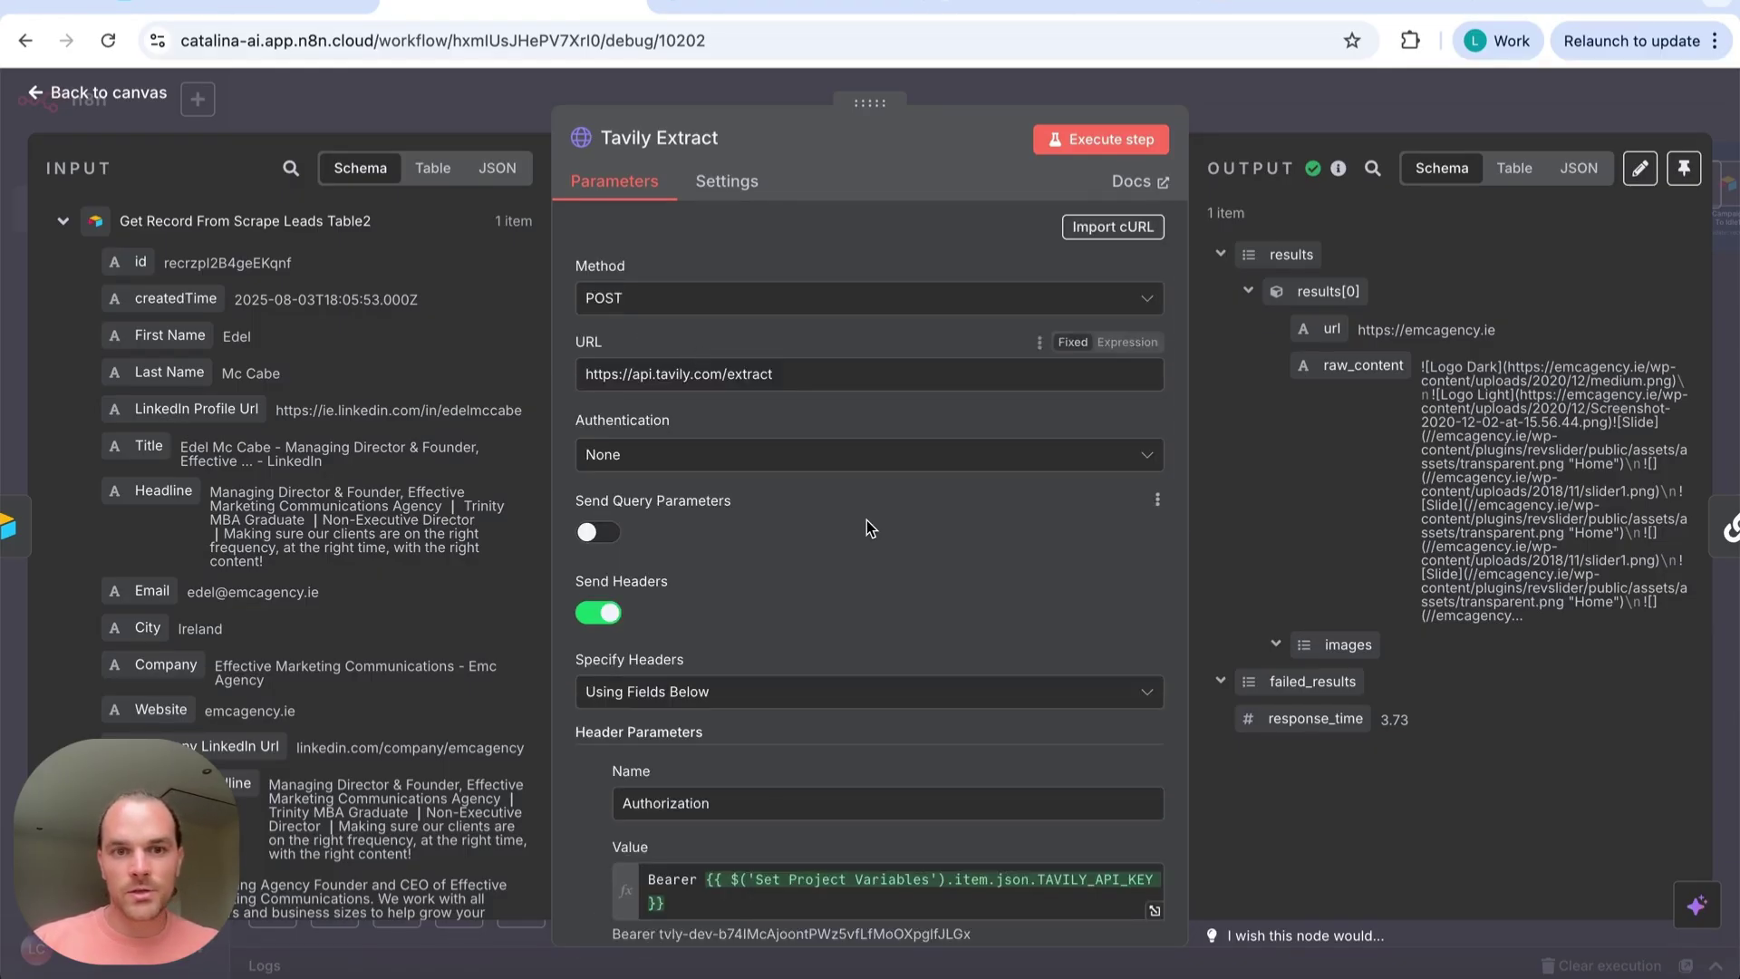
# Examine the Tavily Extract body's urls parameter, which takes the lead's Website, and the raw_content in the node's output
pyautogui.scroll(-2, 866, 520)
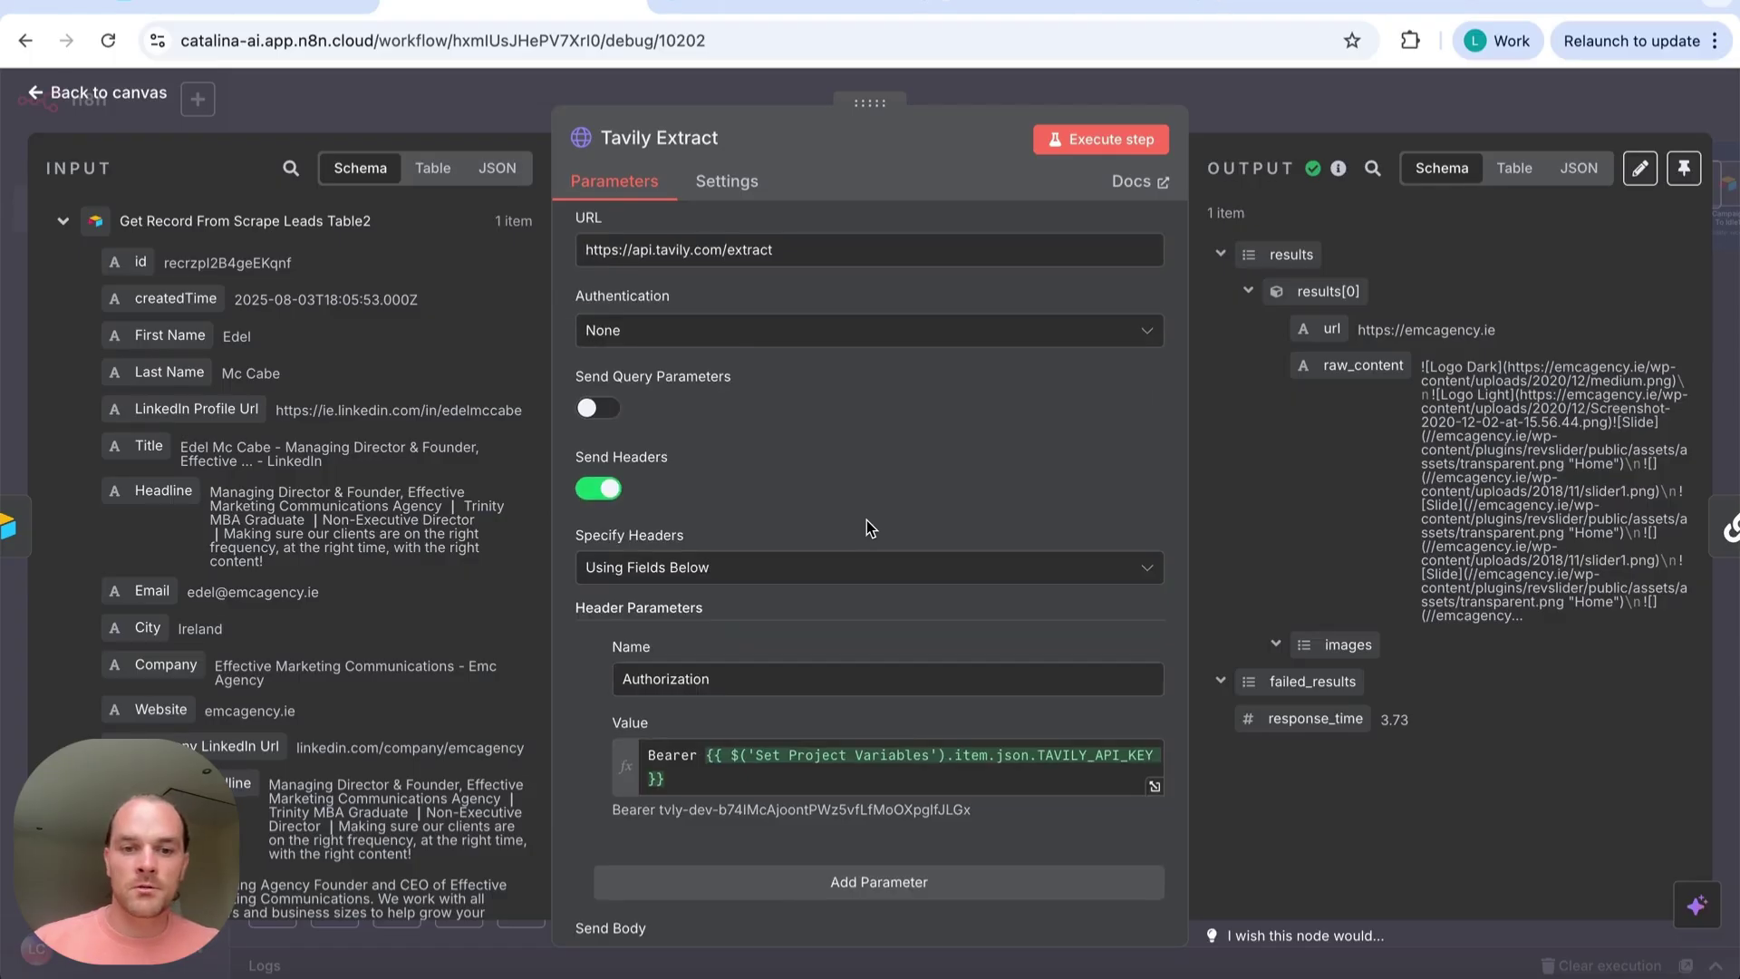
pyautogui.scroll(-2, 866, 520)
pyautogui.scroll(-4, 948, 786)
pyautogui.scroll(-5, 948, 792)
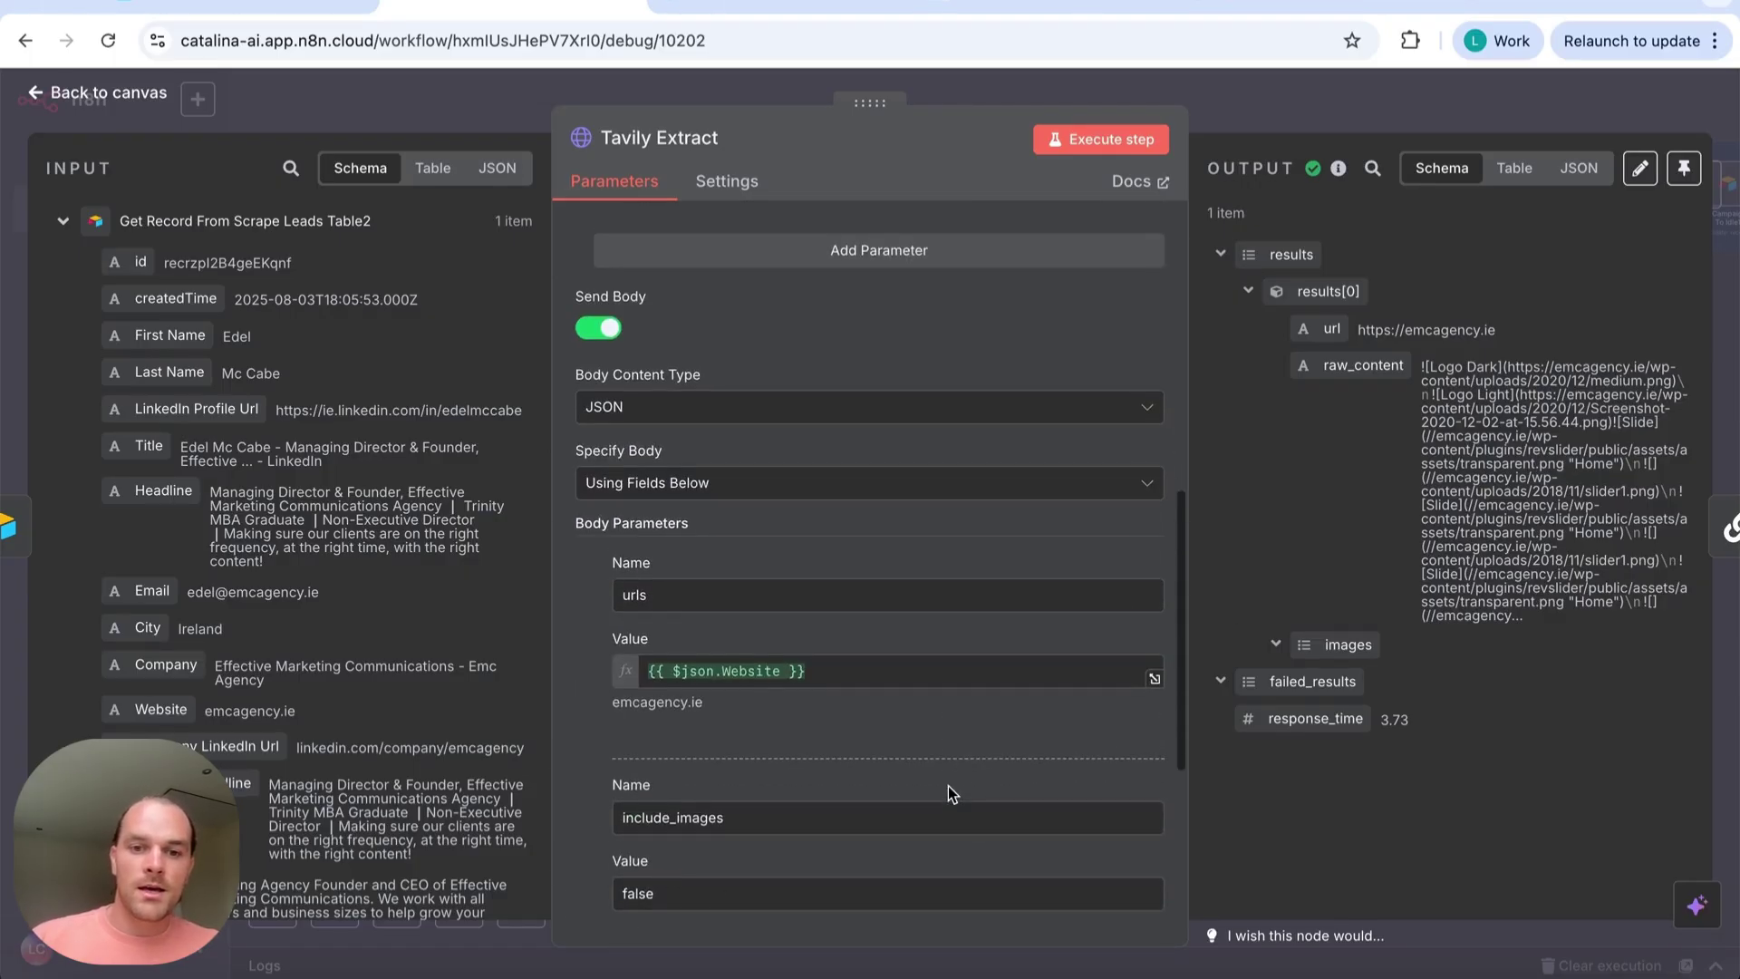
pyautogui.click(668, 557)
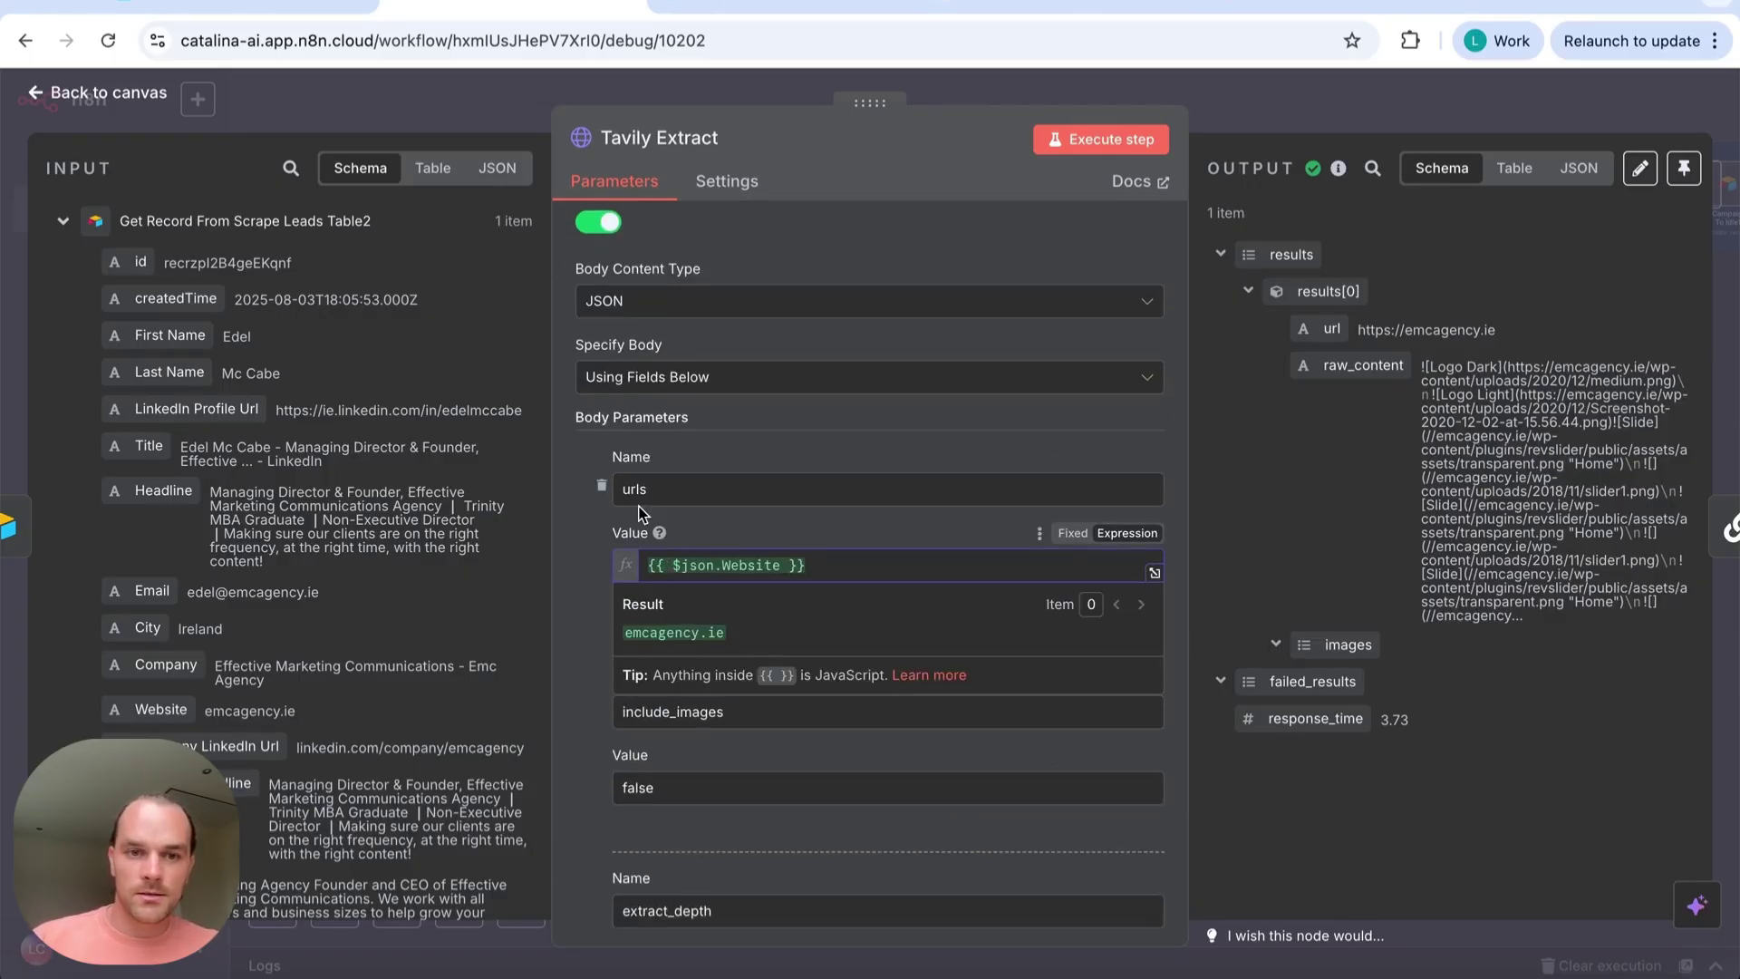
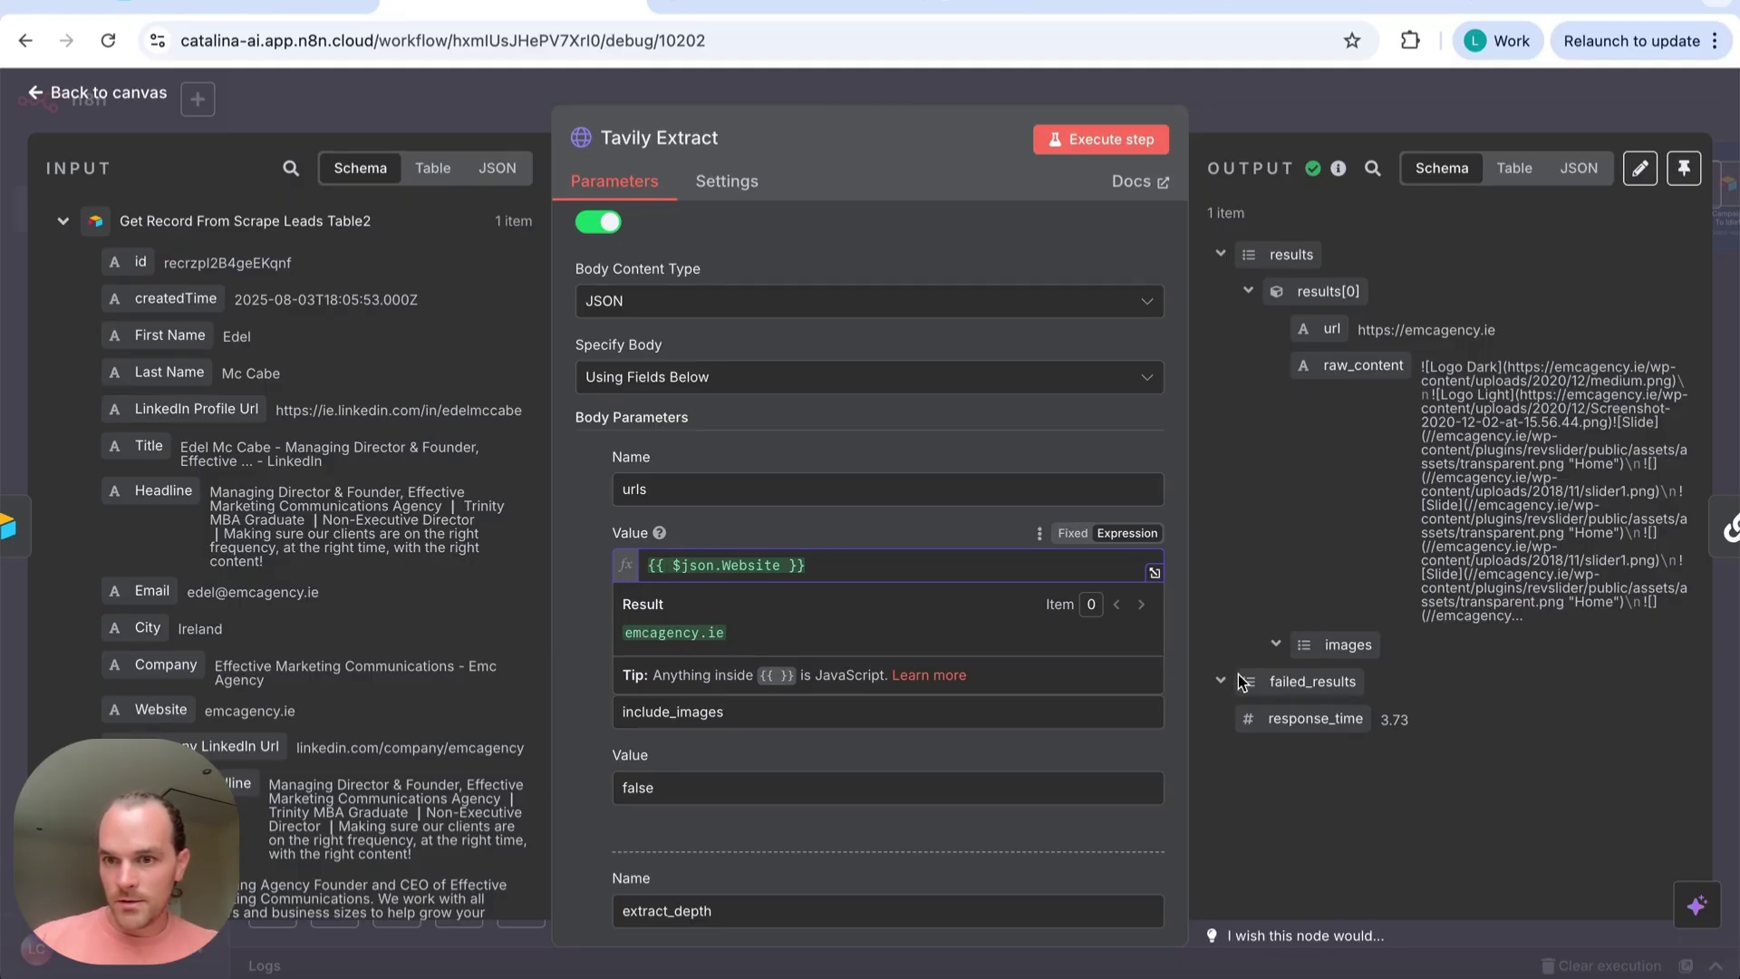
pyautogui.moveTo(1428, 367); pyautogui.dragTo(1567, 550)
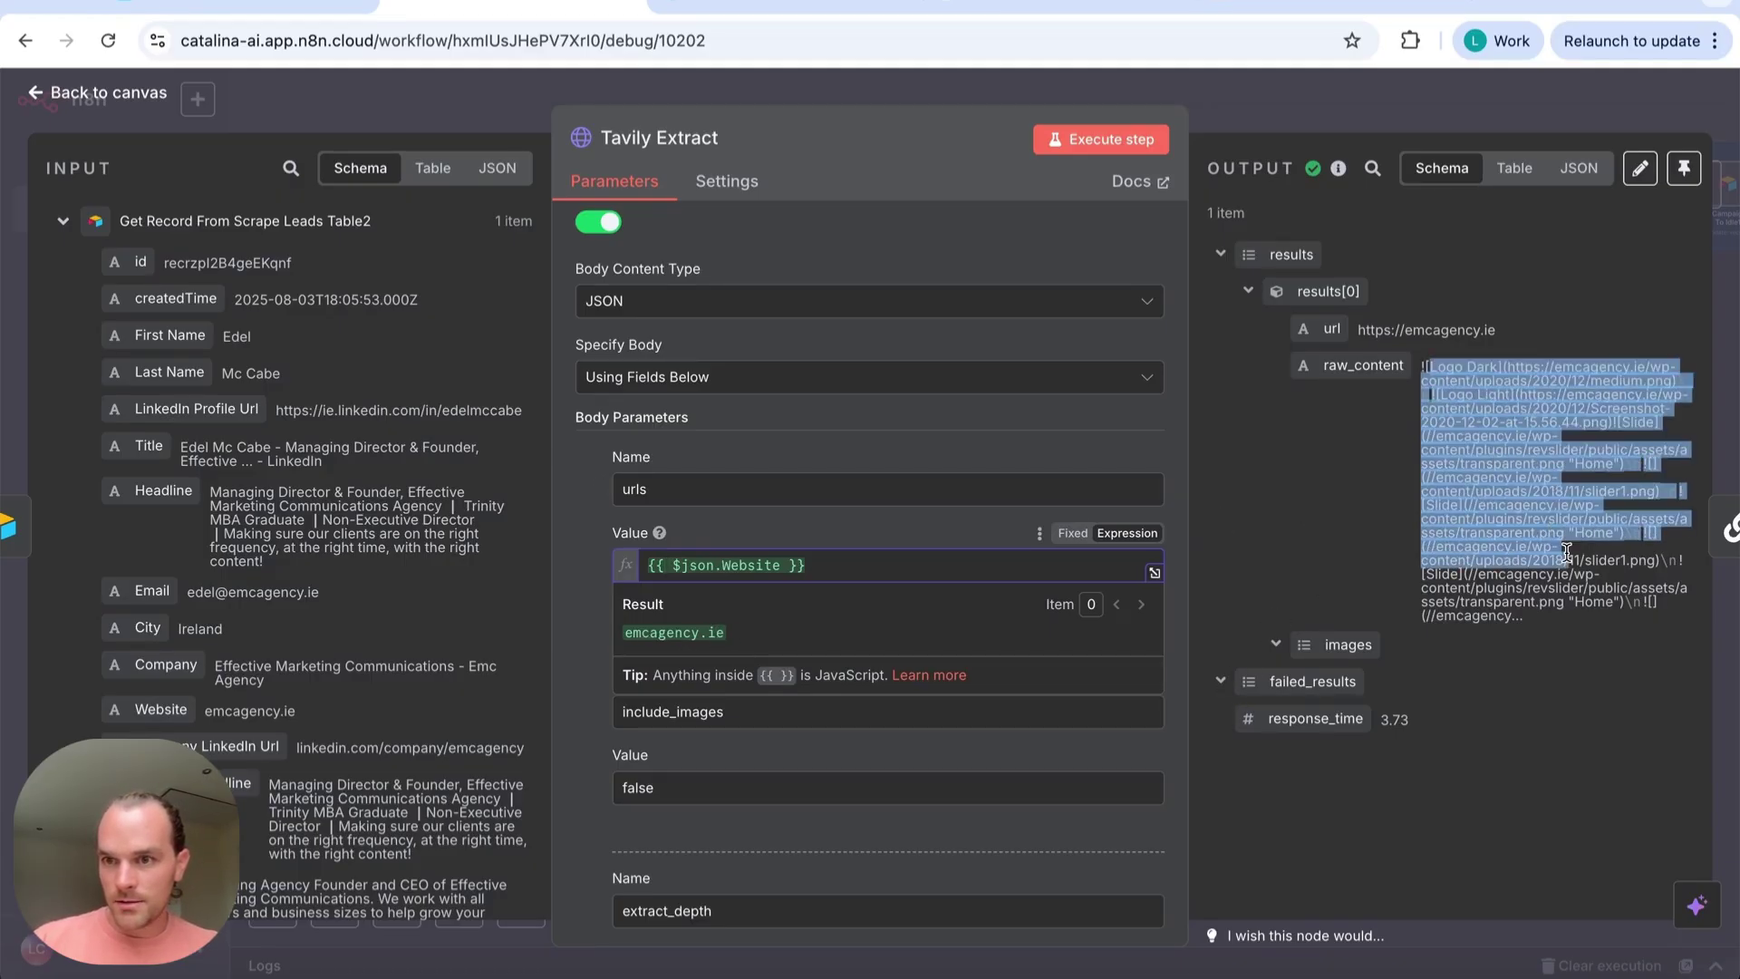
# View the Tavily Extract output as a table and examine the full raw_content and the include_images and extract_depth body parameters
pyautogui.click(1516, 176)
pyautogui.scroll(-8, 1503, 449)
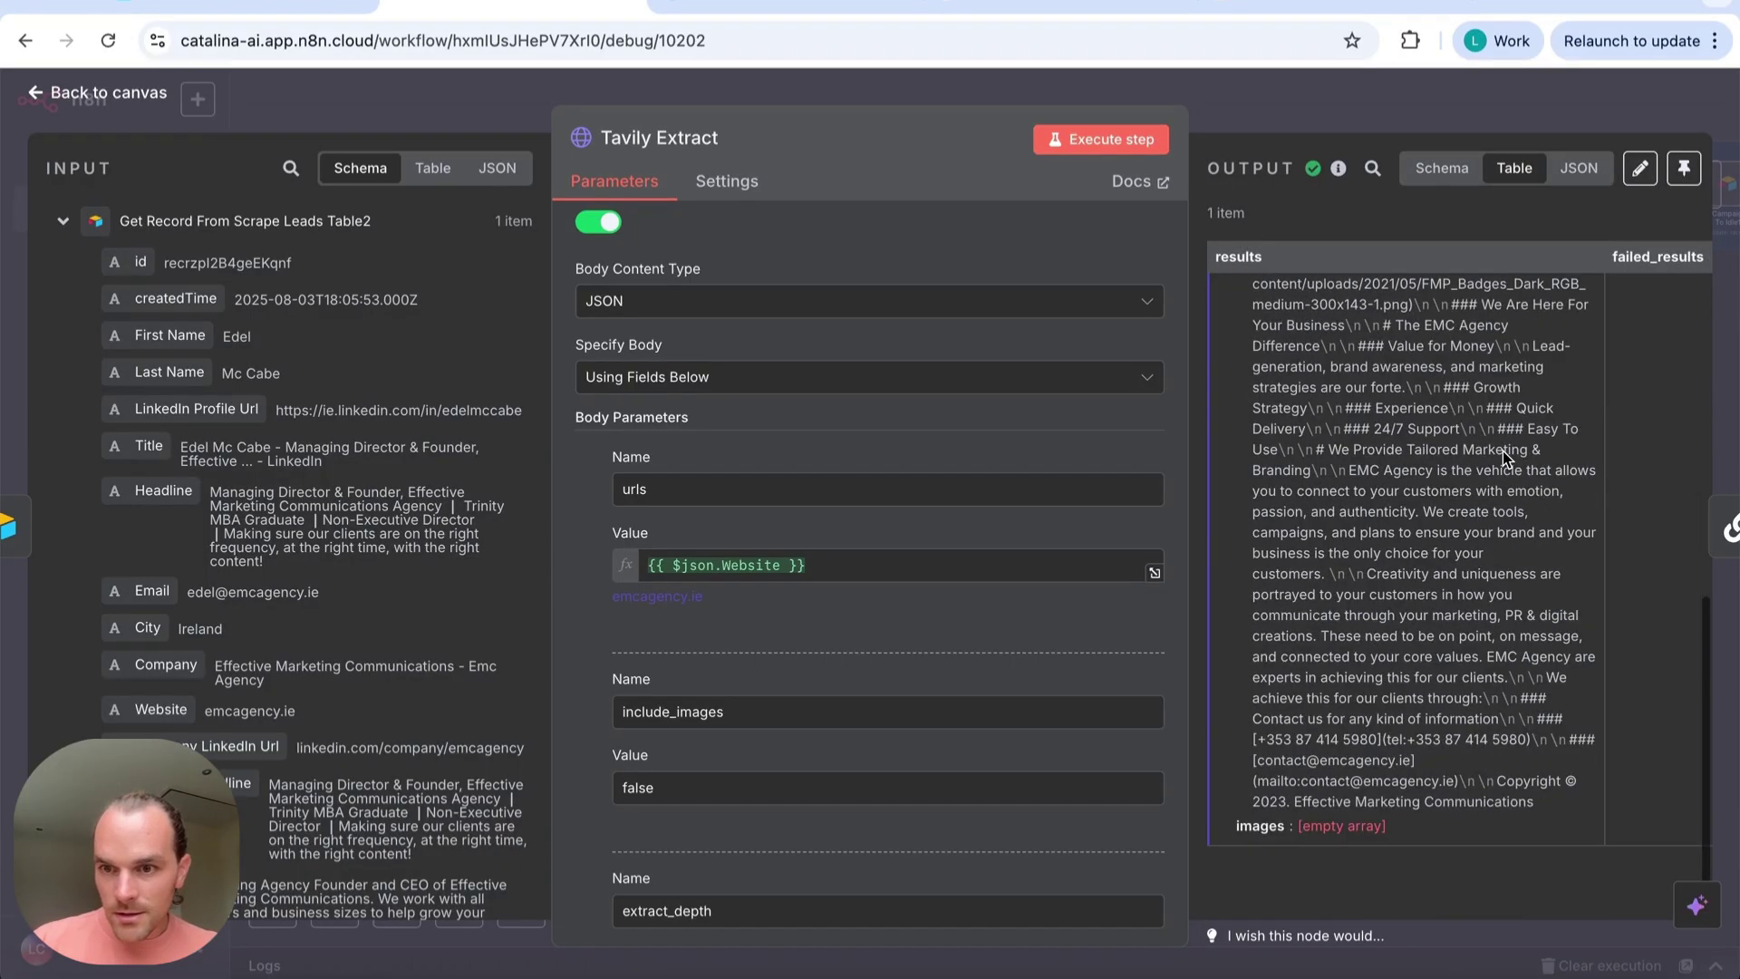
pyautogui.scroll(2, 1502, 449)
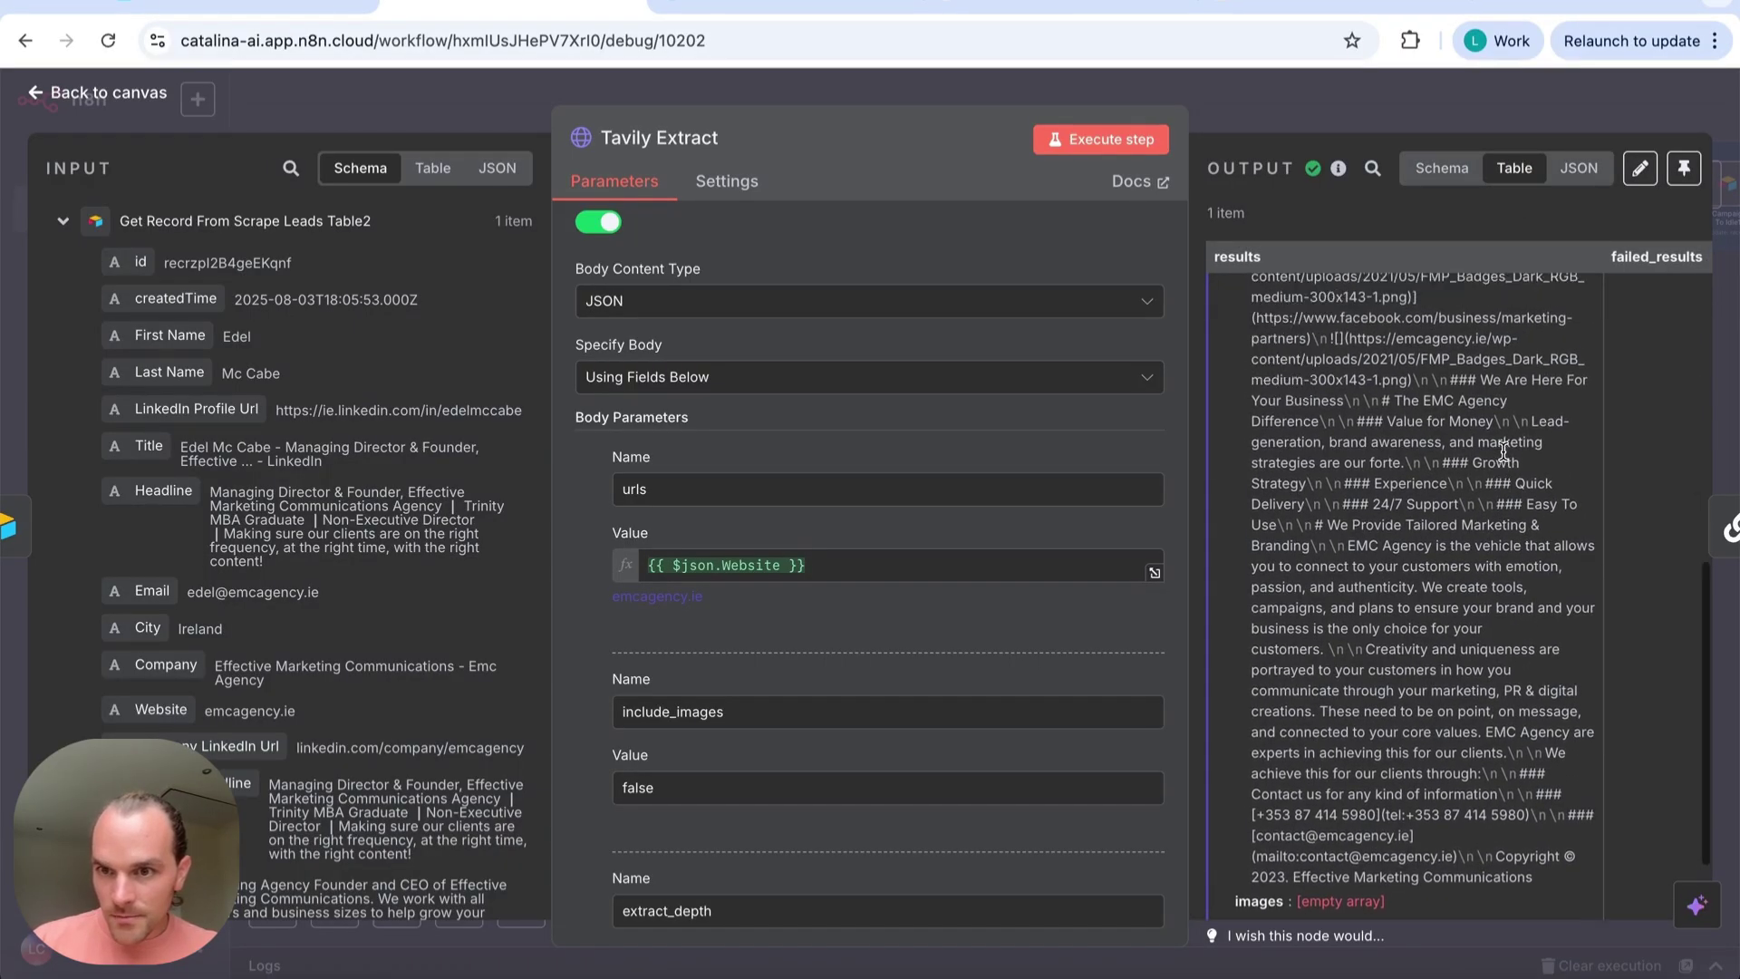
pyautogui.scroll(8, 1503, 450)
pyautogui.scroll(-1, 784, 726)
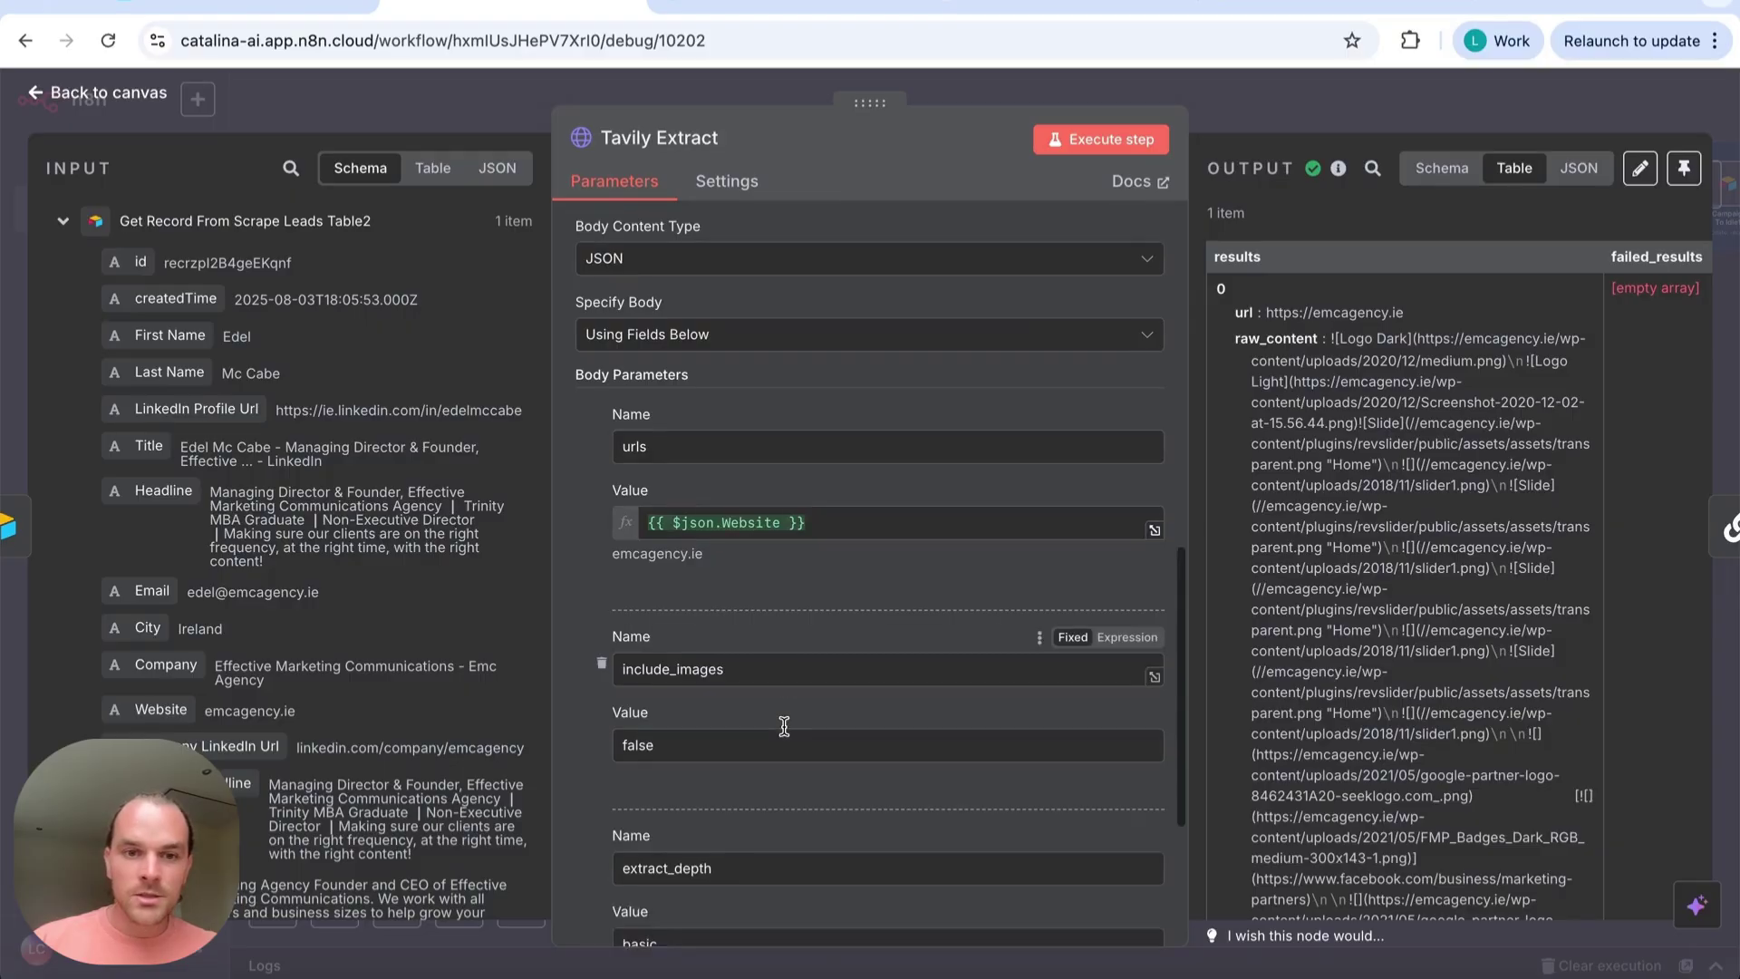
pyautogui.scroll(5, 783, 725)
pyautogui.scroll(-10, 786, 735)
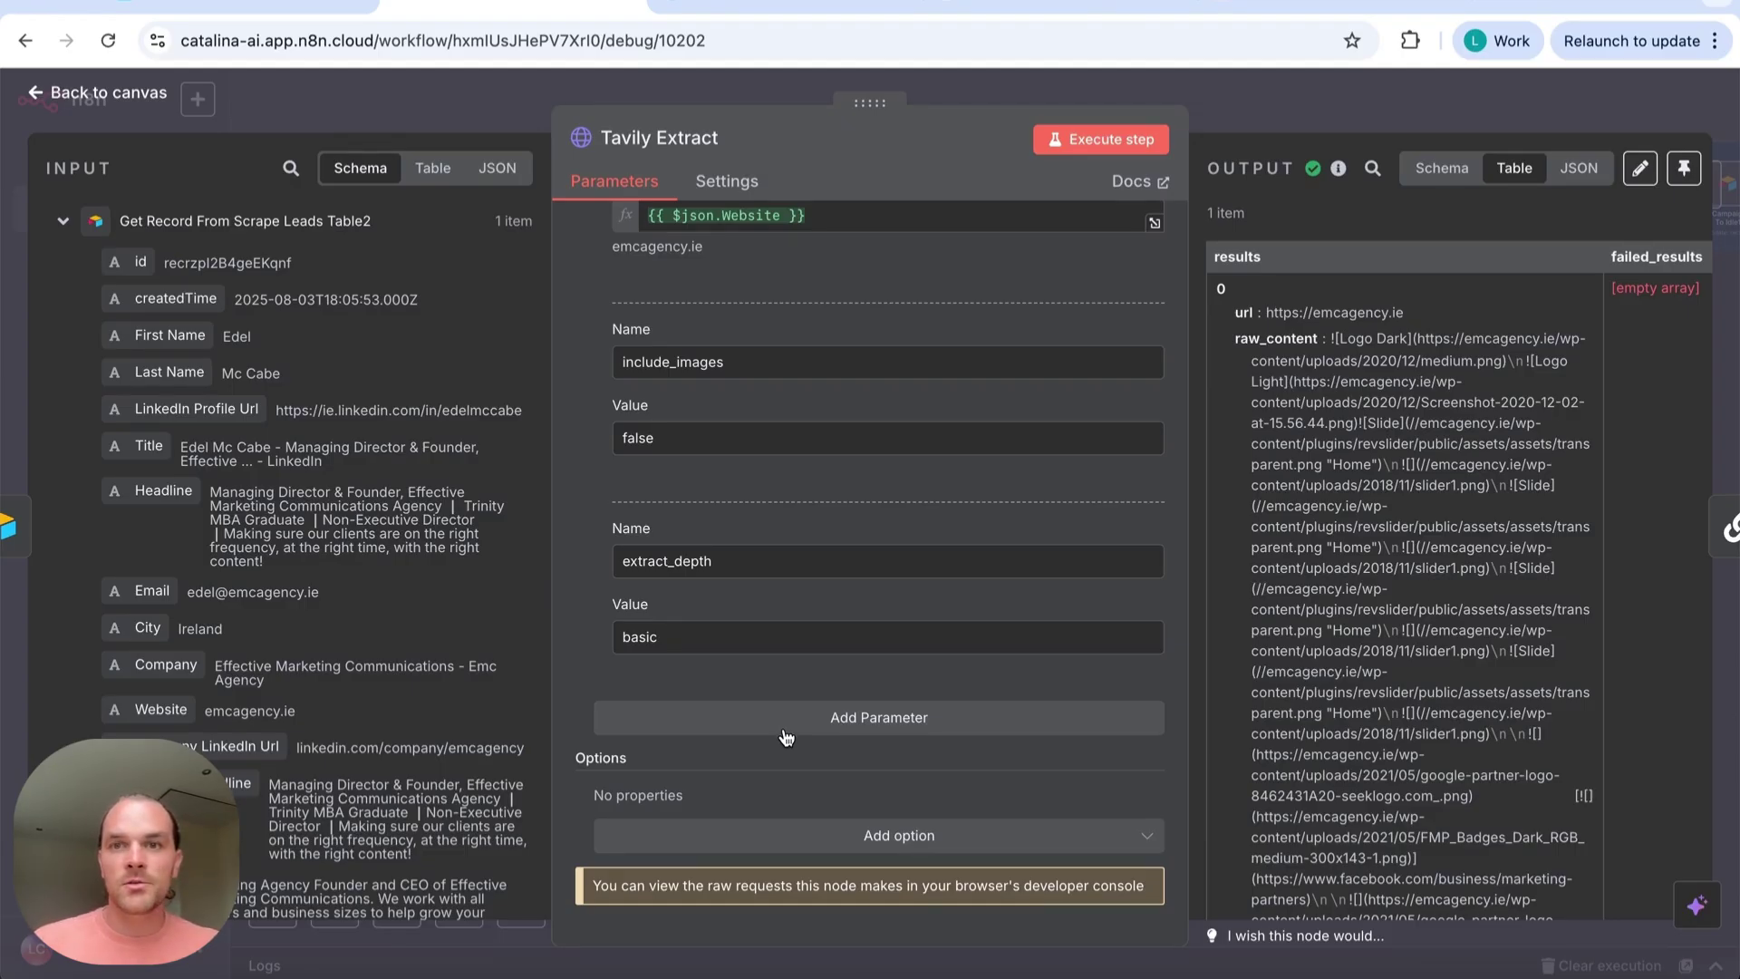
# Open tavily.com in a new browser tab and log in with the work Google account
pyautogui.hotkey('ctrl', 't')
pyautogui.write('tavil')
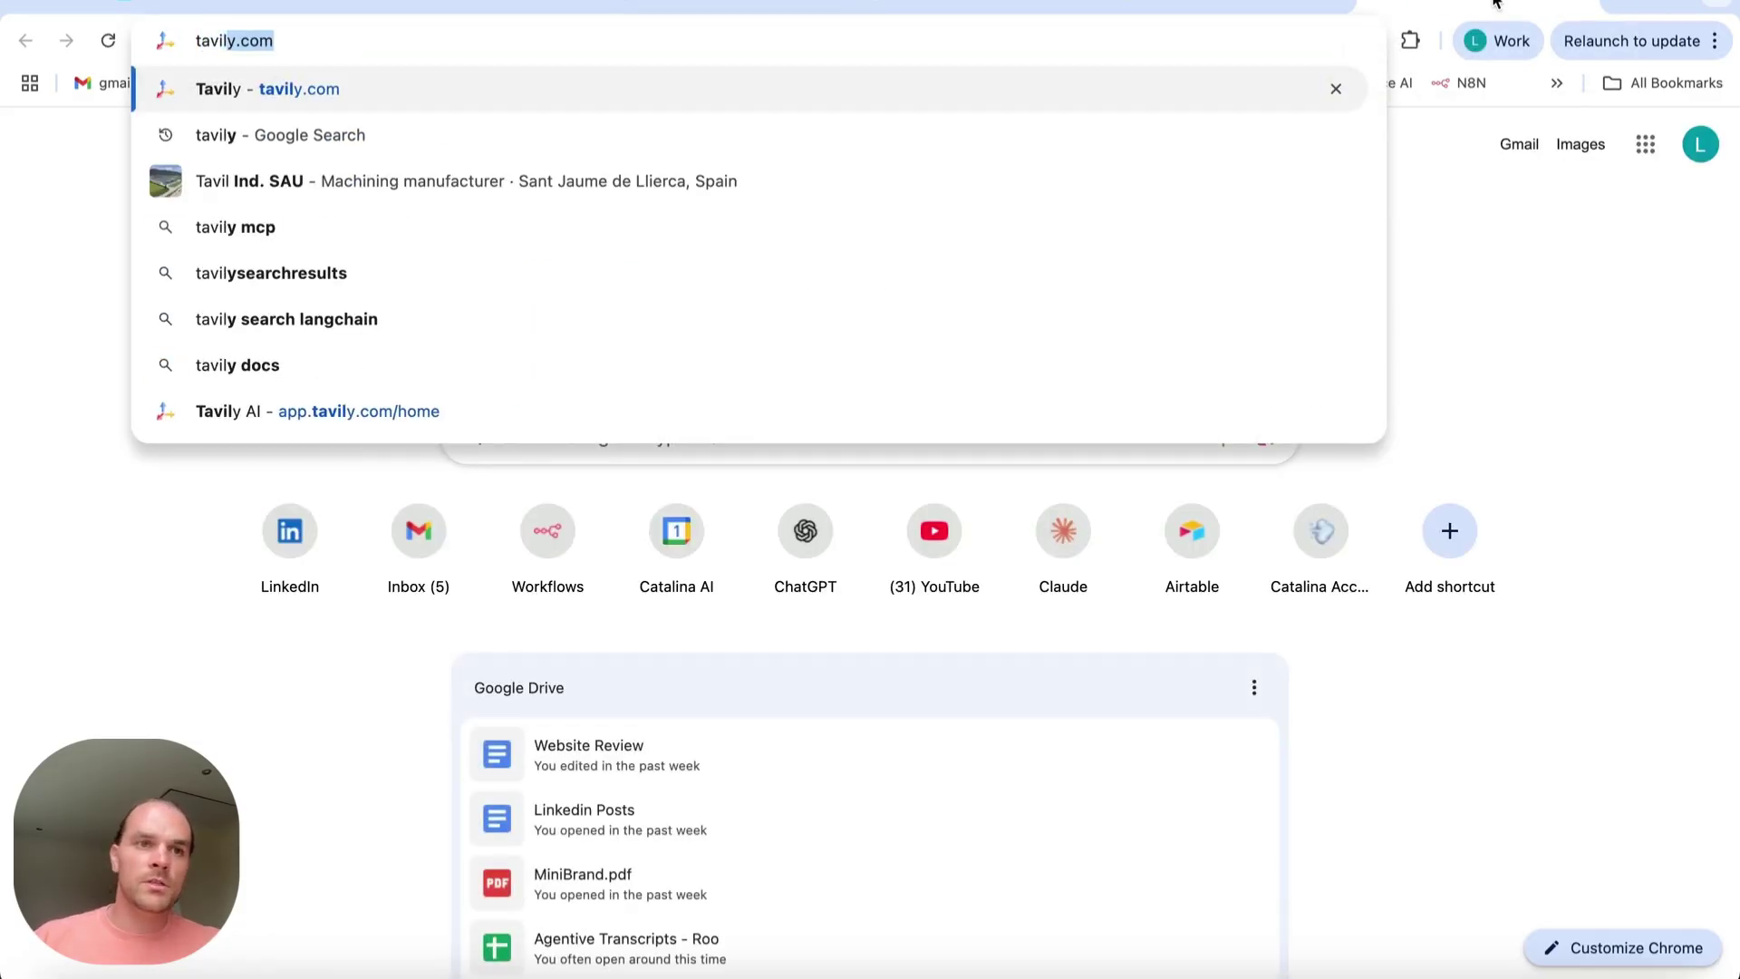
pyautogui.press('Return')
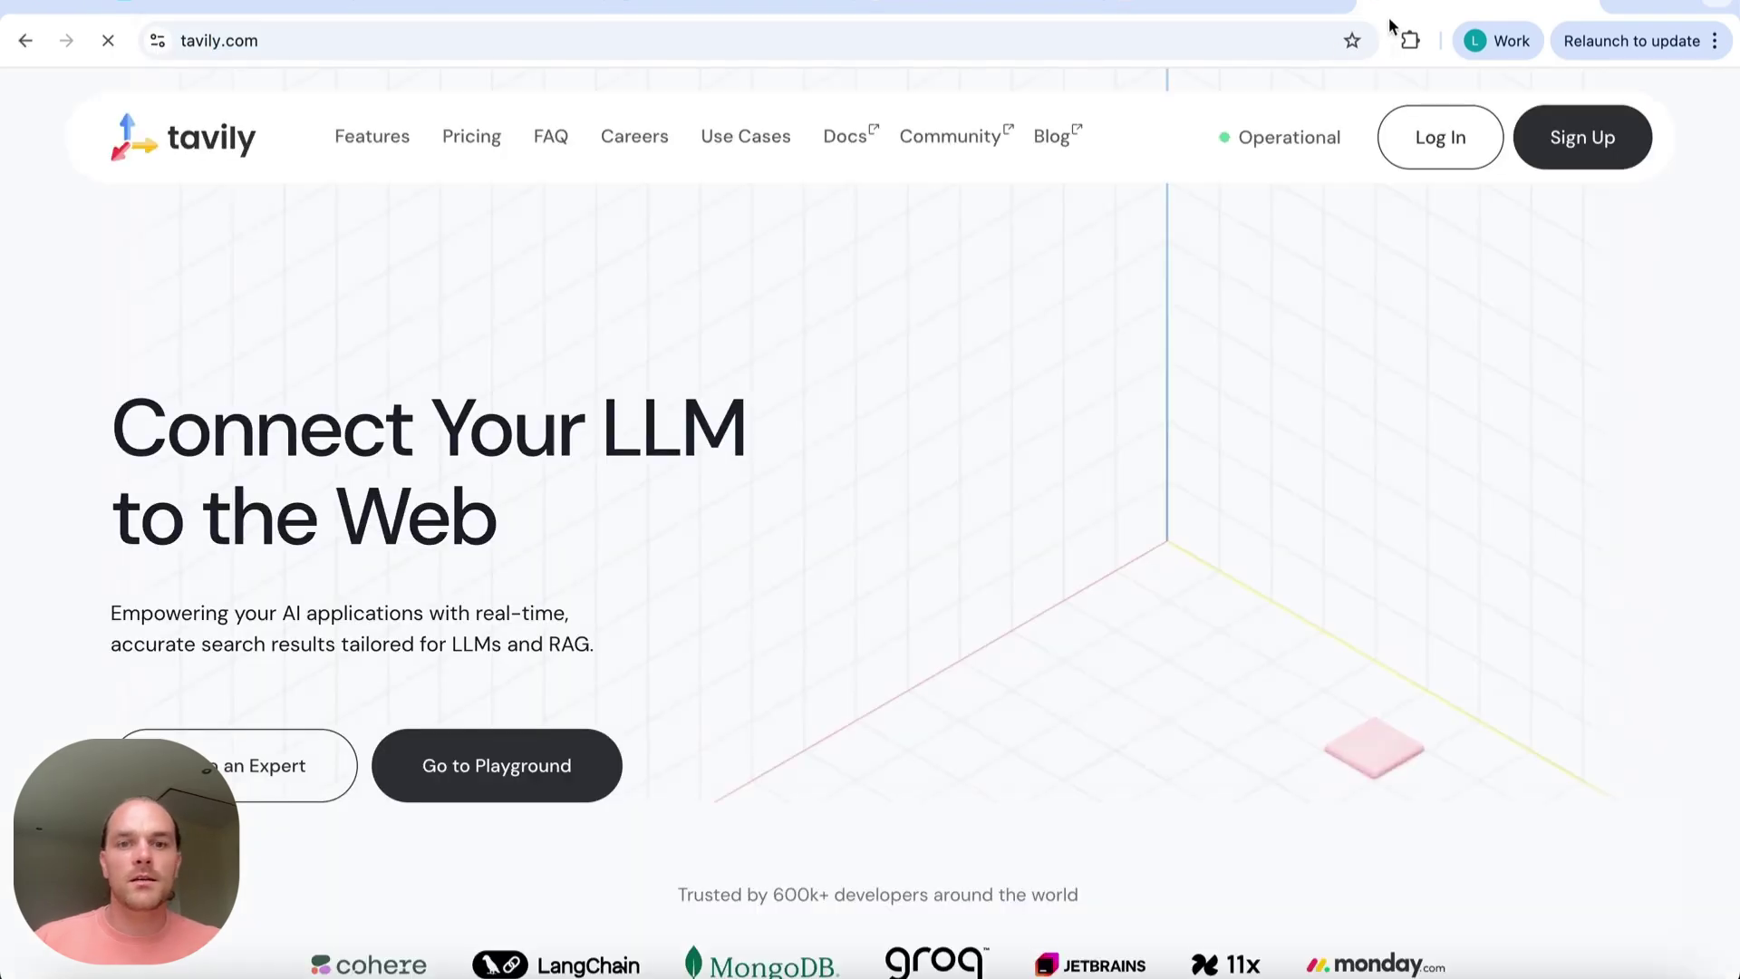
pyautogui.click(1447, 150)
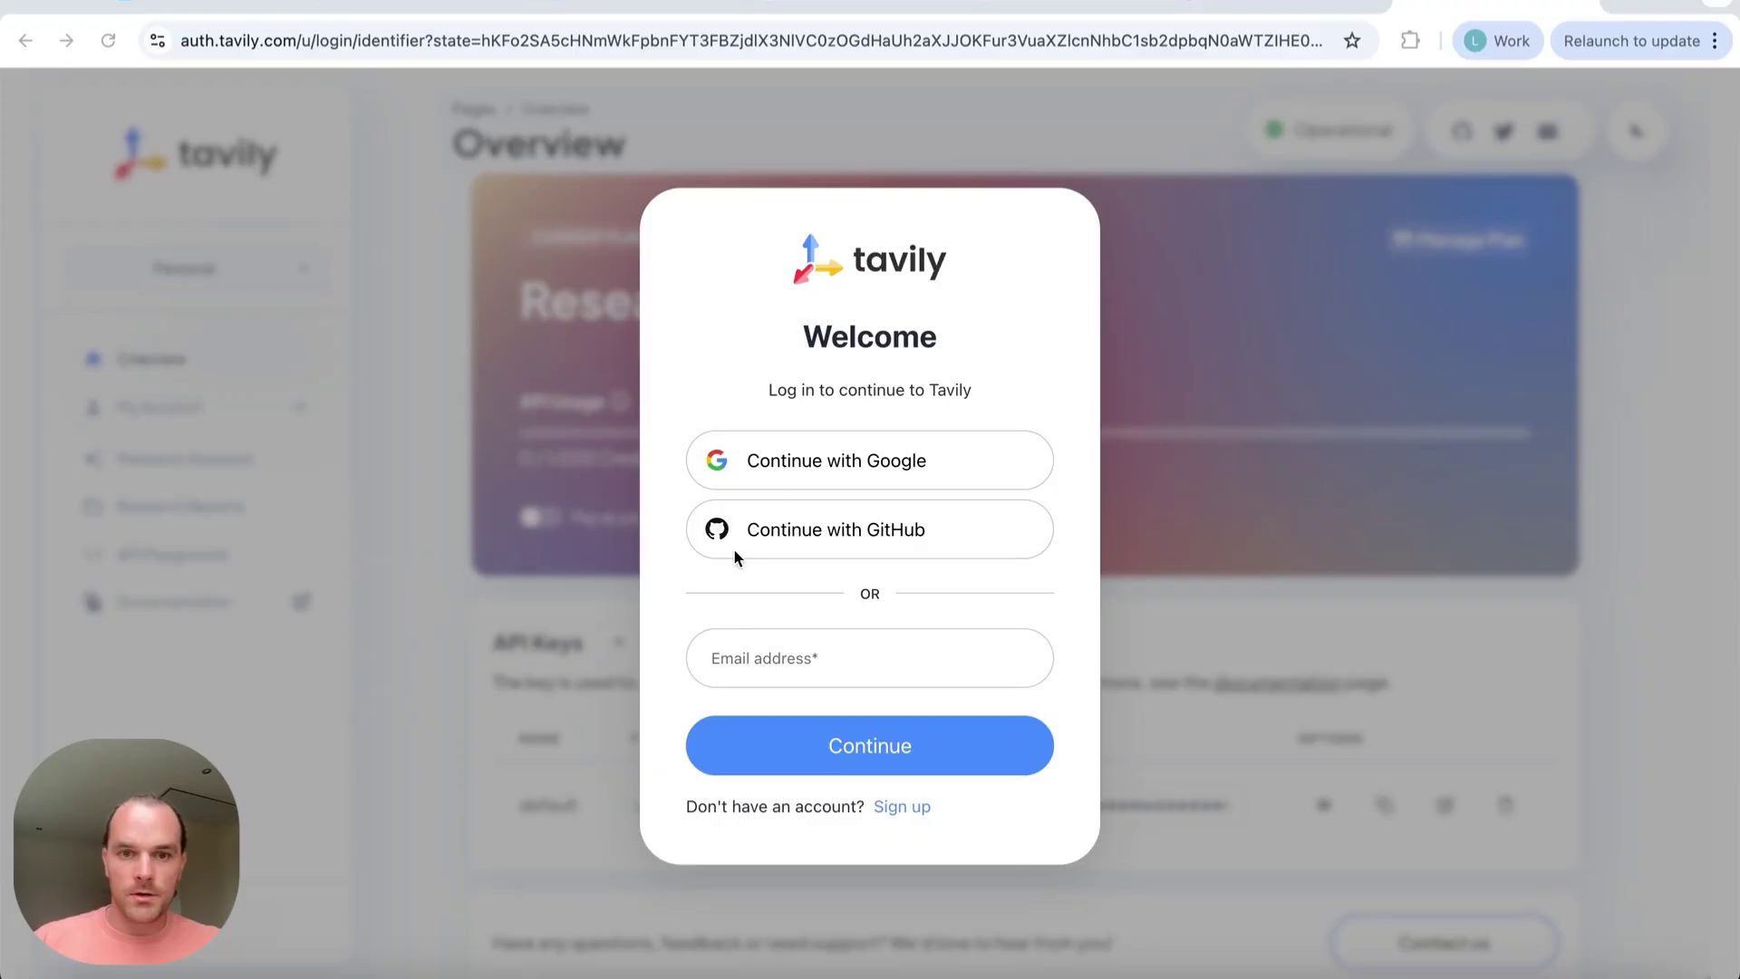
pyautogui.click(795, 462)
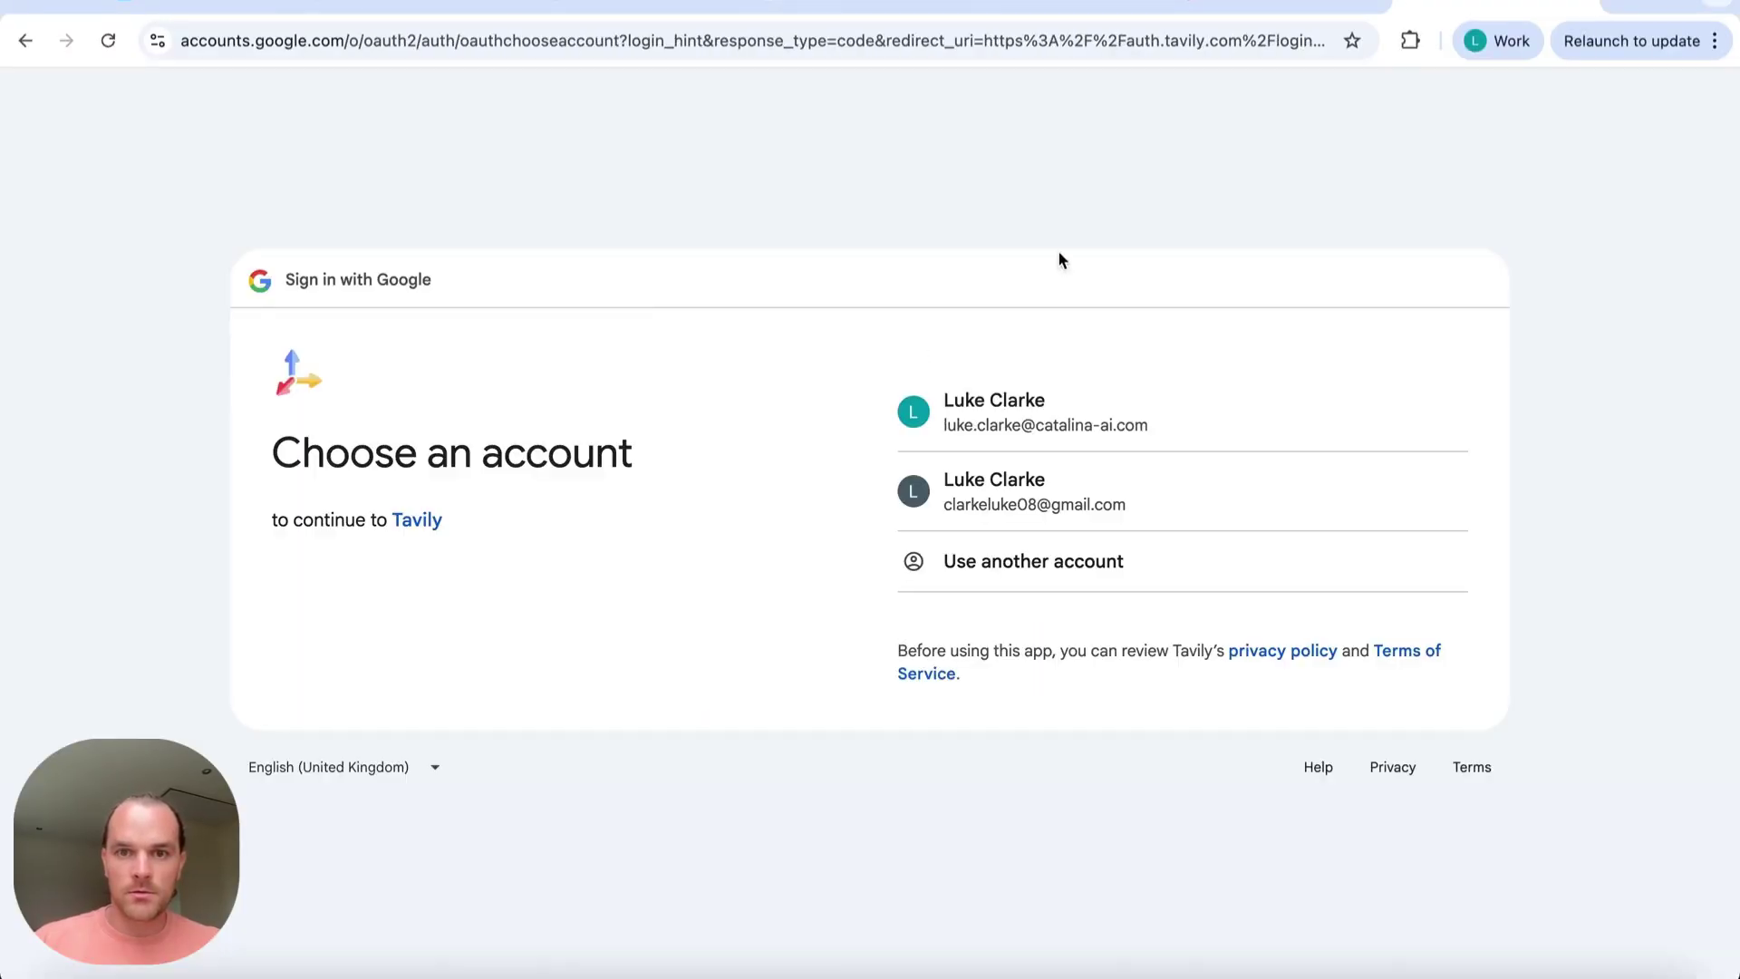
pyautogui.click(1118, 428)
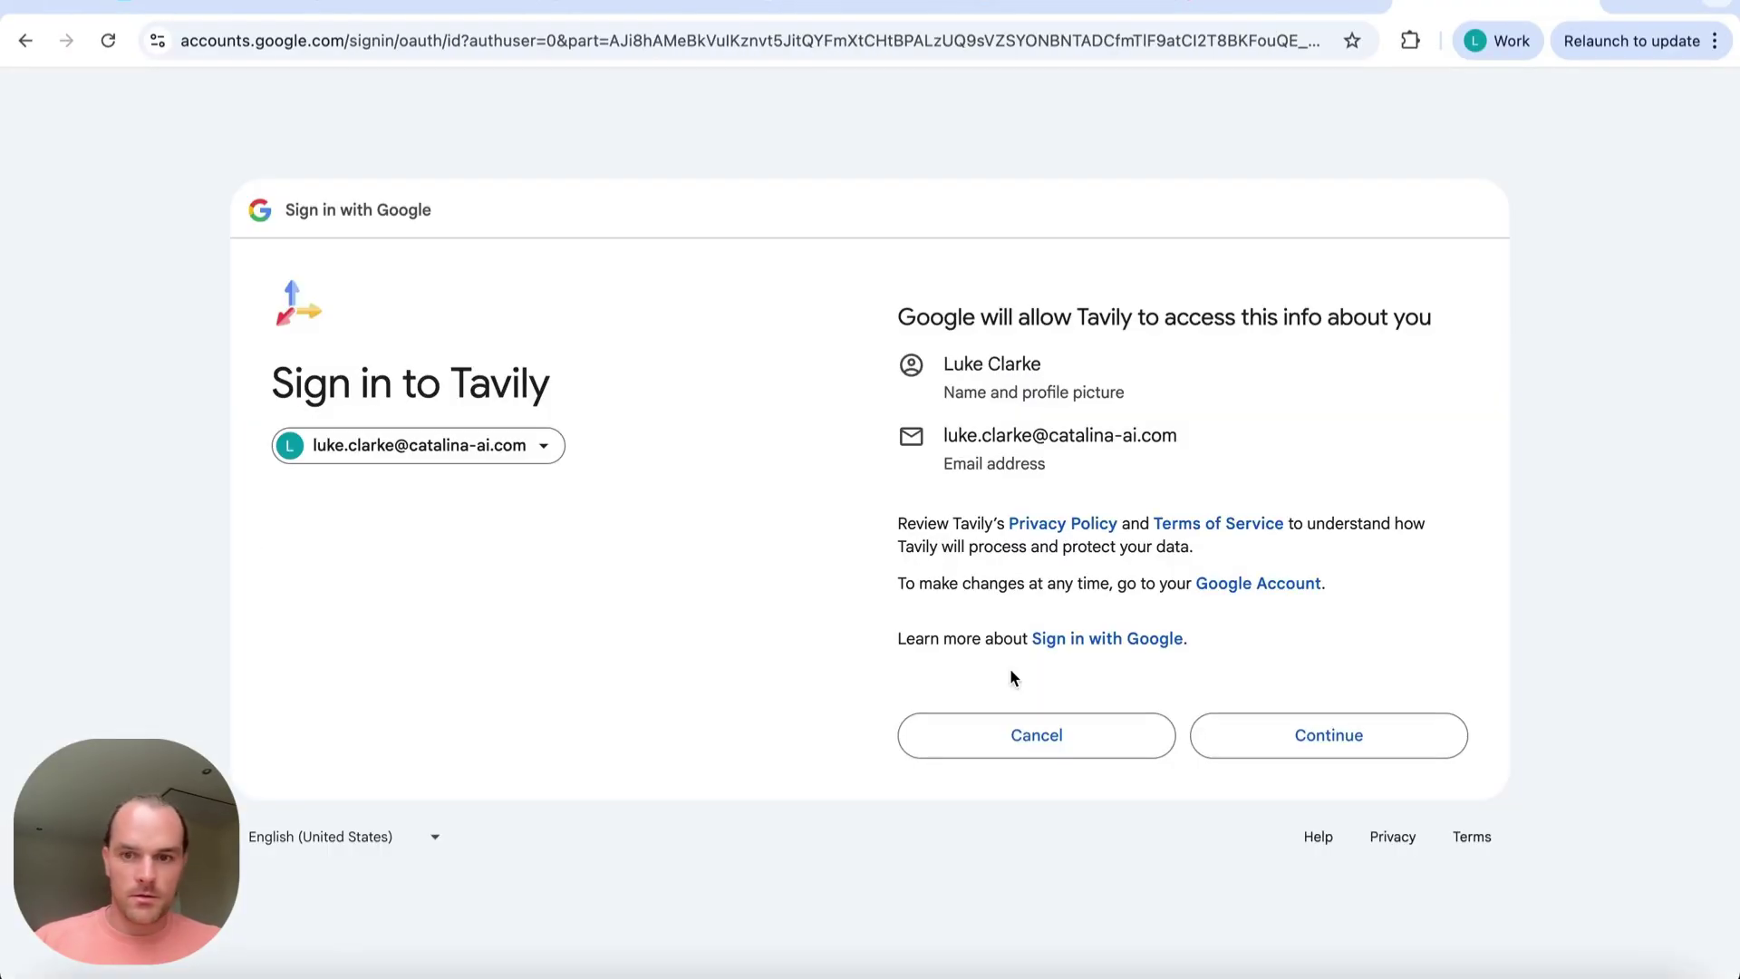
pyautogui.click(1323, 725)
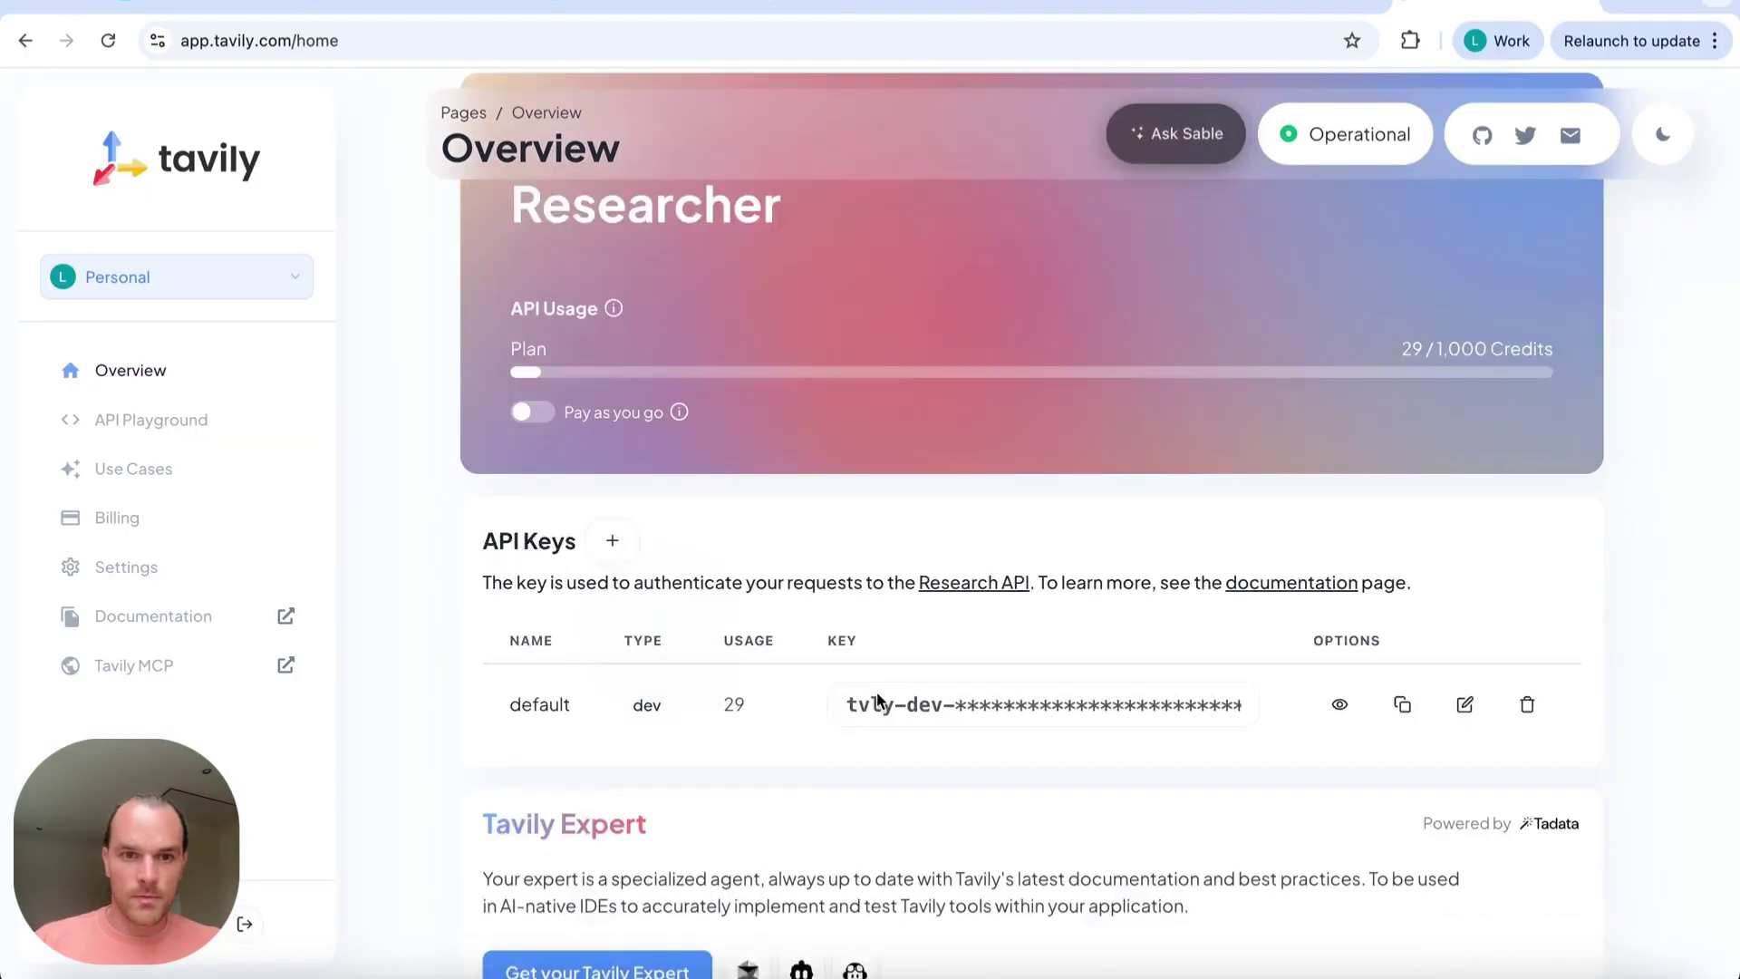
# Examine the API usage and API keys on the Tavily overview, and open the Search query in the API Playground
pyautogui.scroll(3, 272, 738)
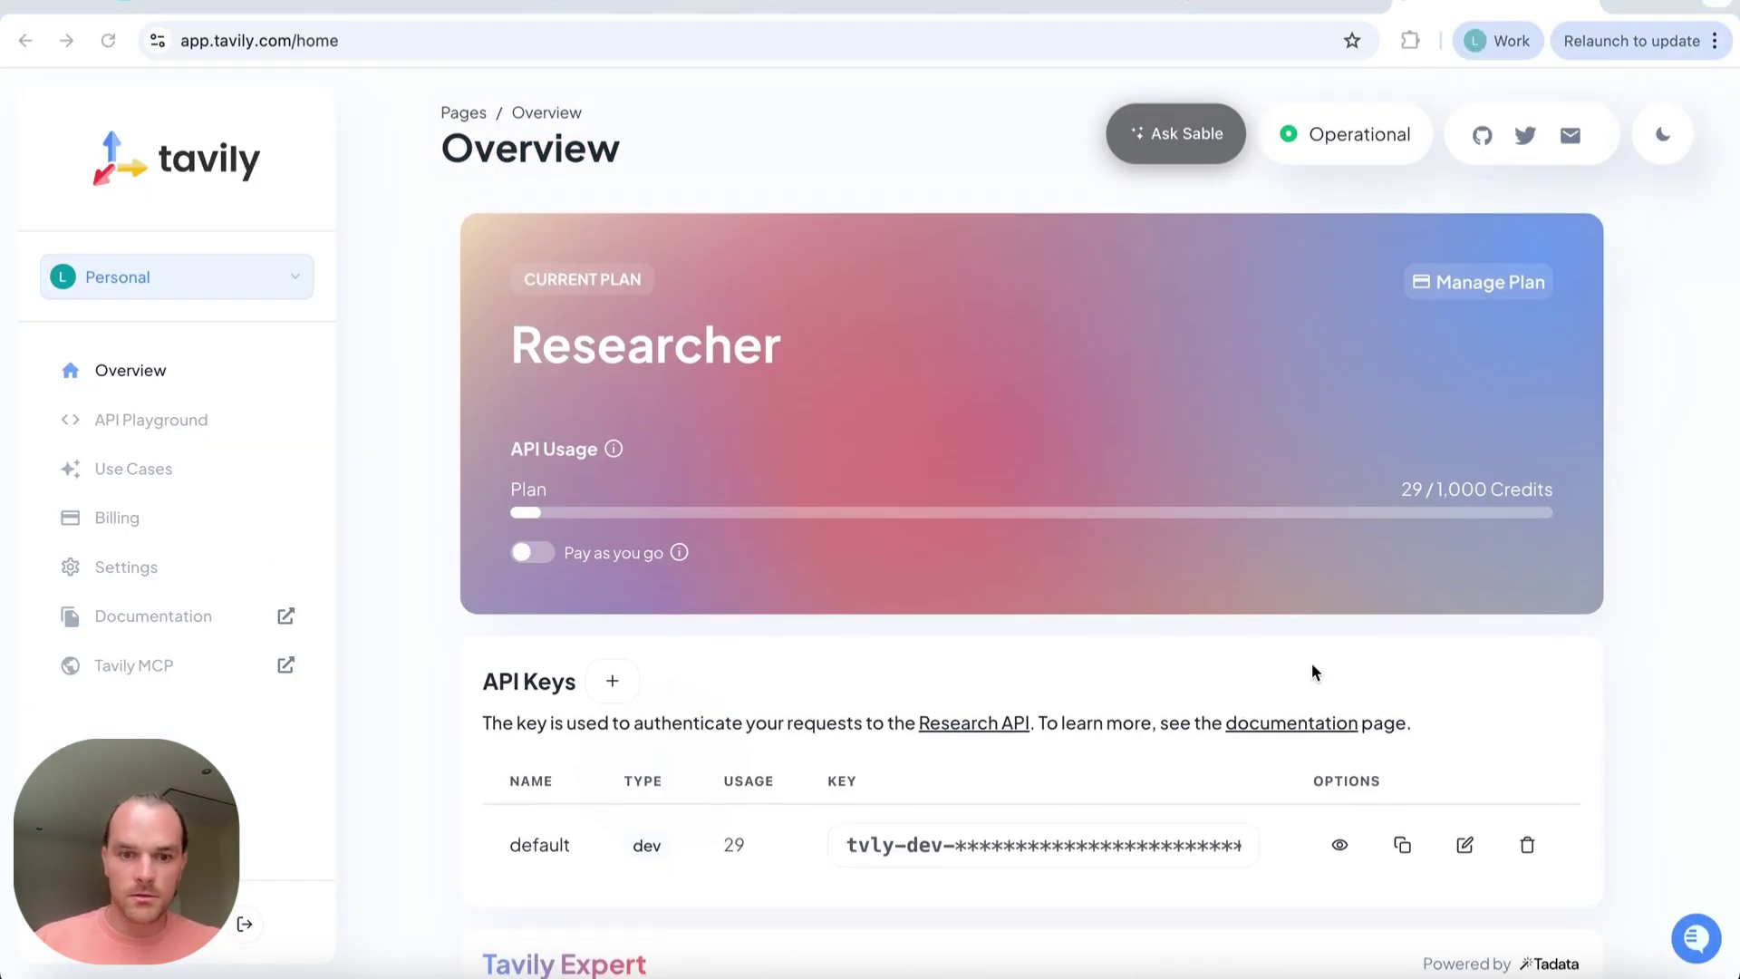
pyautogui.scroll(-1, 128, 475)
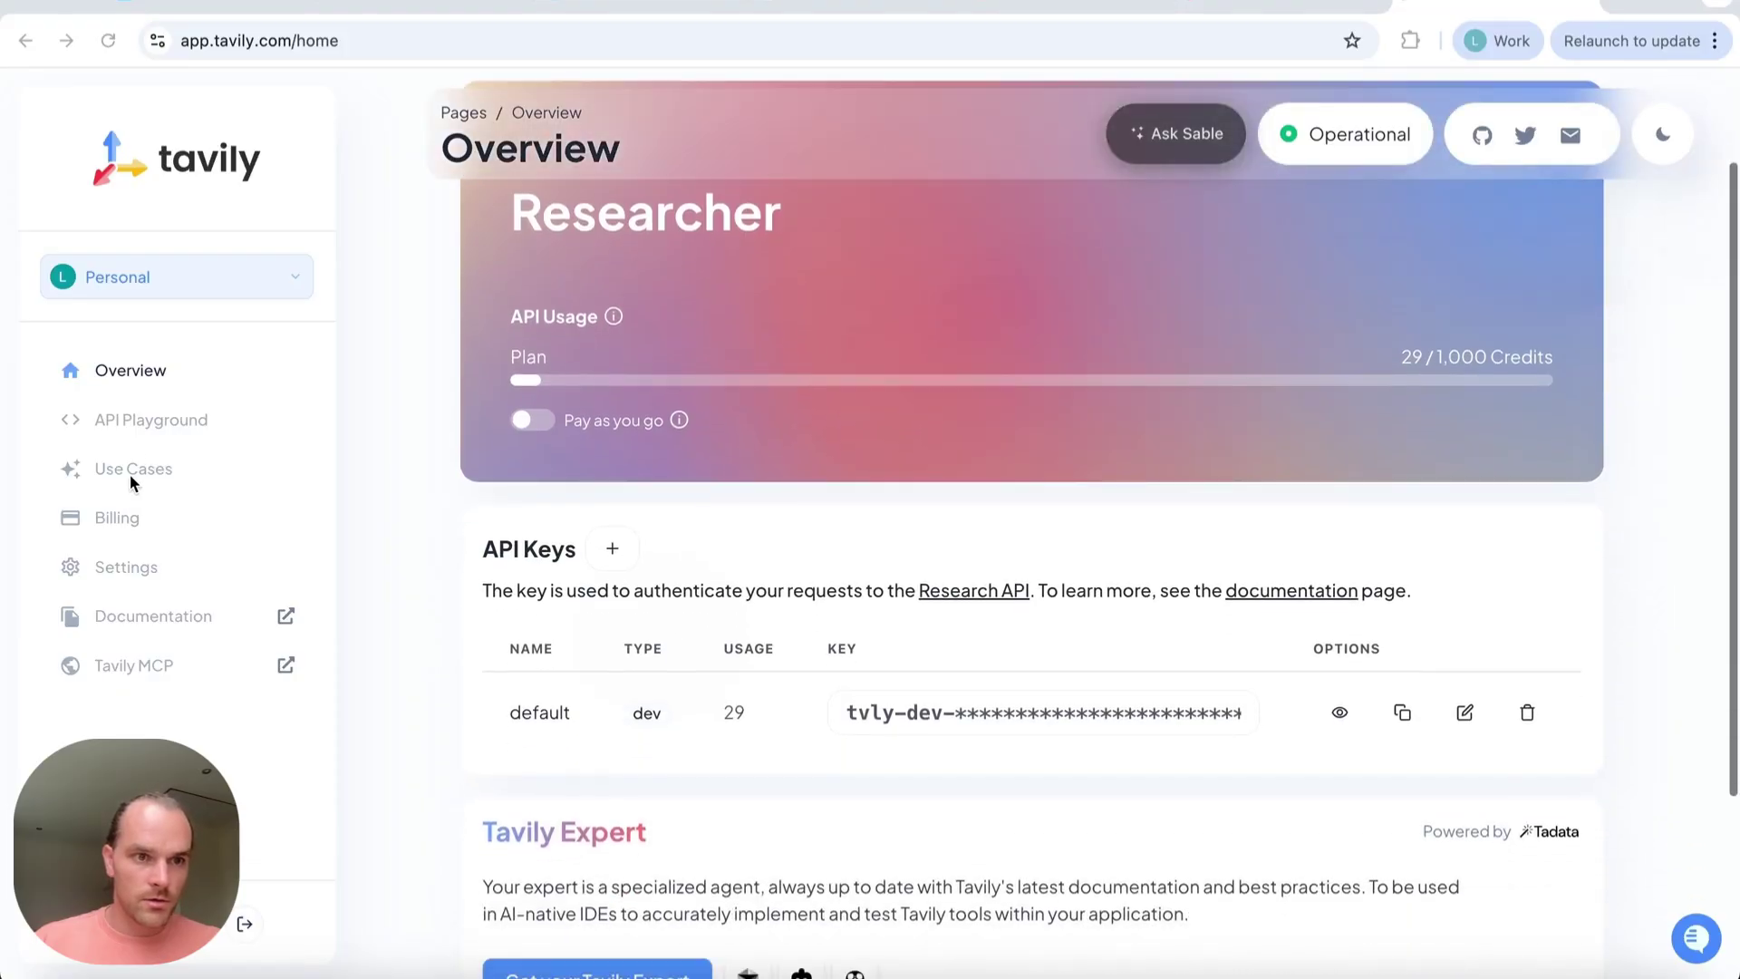
pyautogui.click(132, 424)
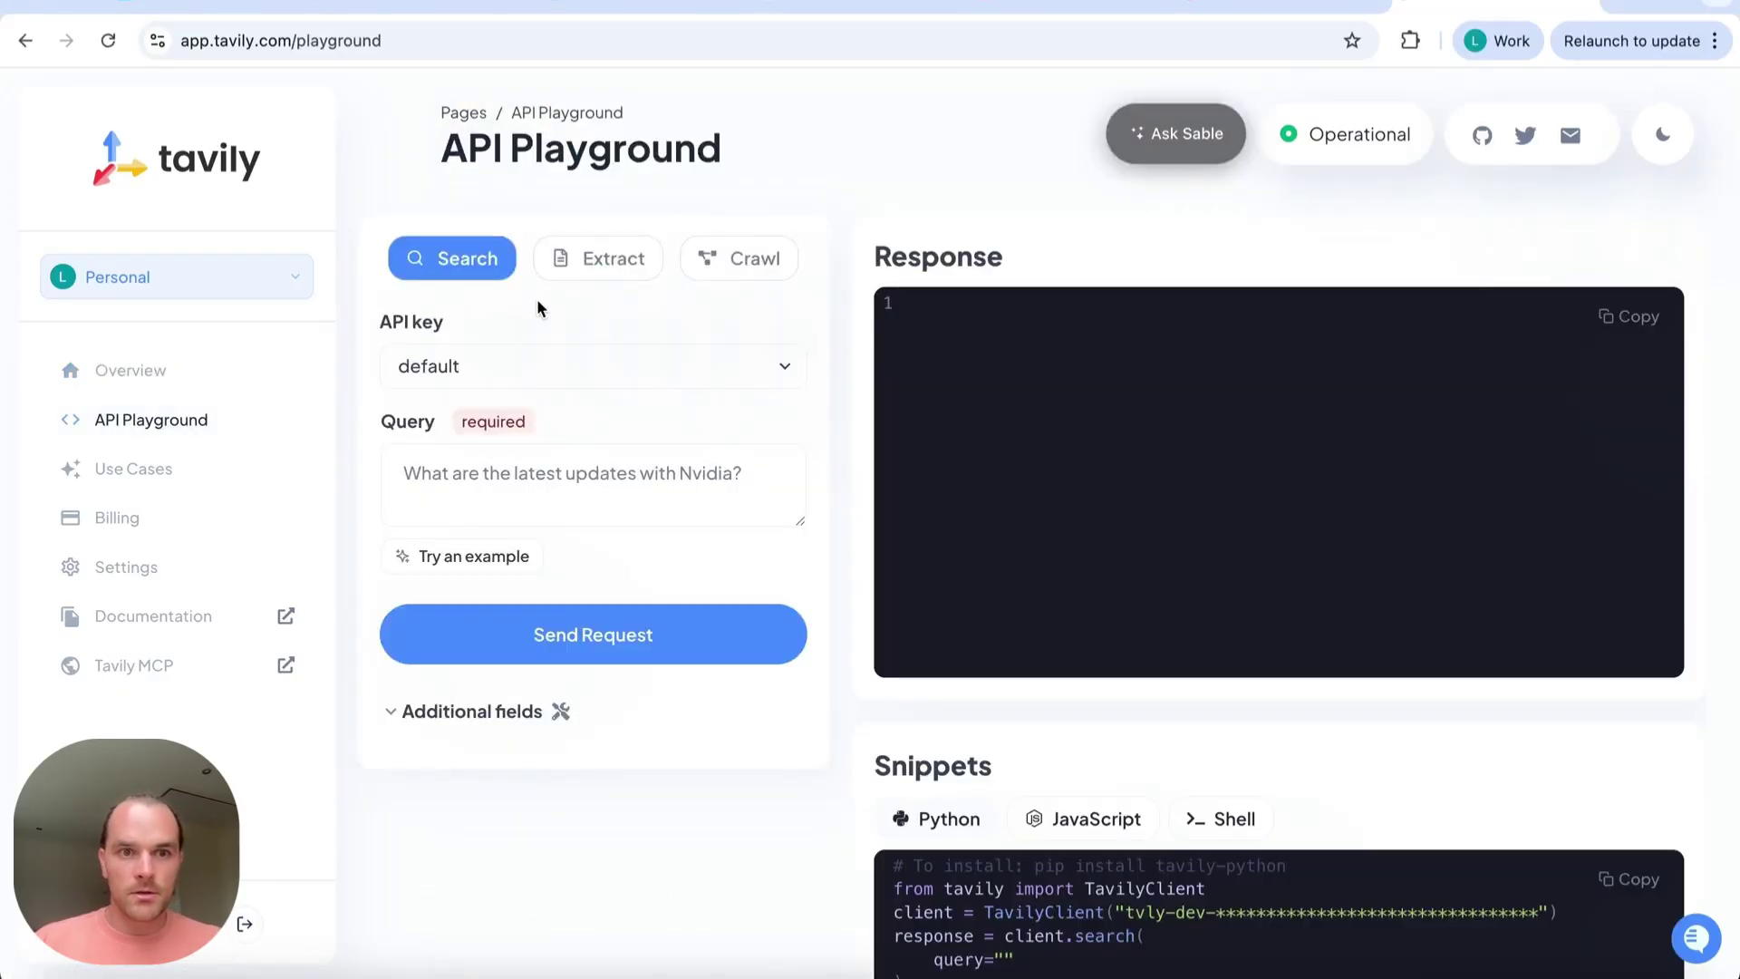
pyautogui.click(517, 475)
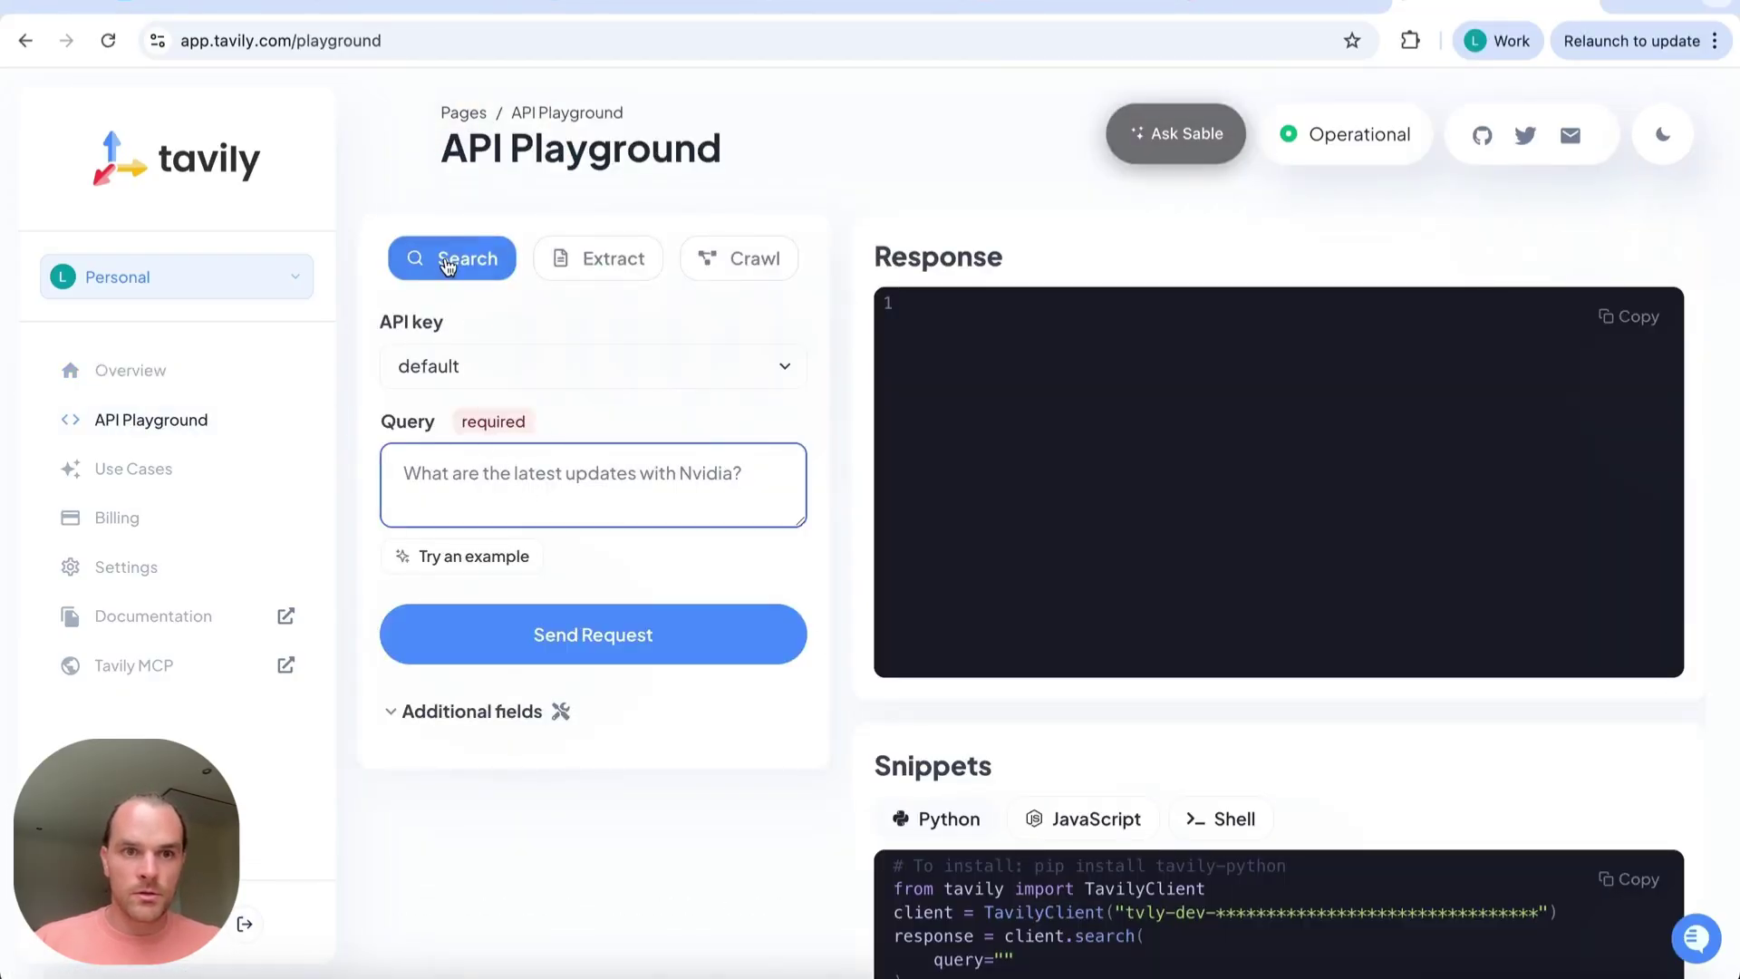
# Switch the playground to Extract and enter nike.com as the URL
pyautogui.click(609, 264)
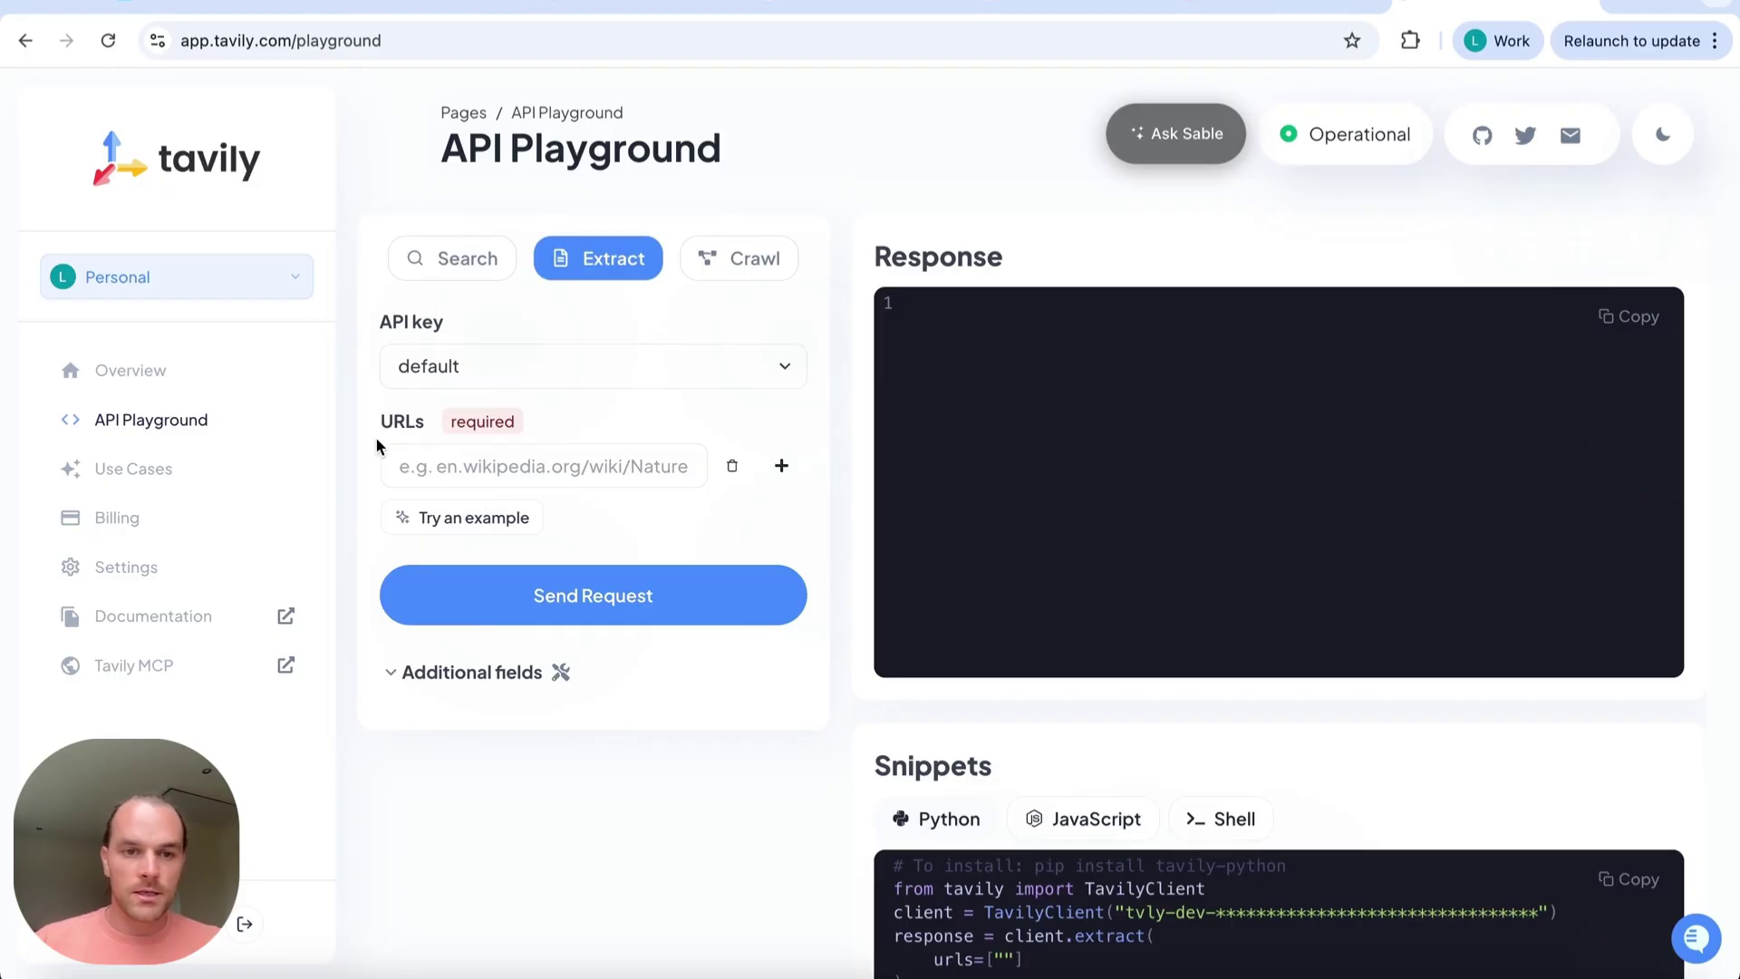
pyautogui.click(428, 463)
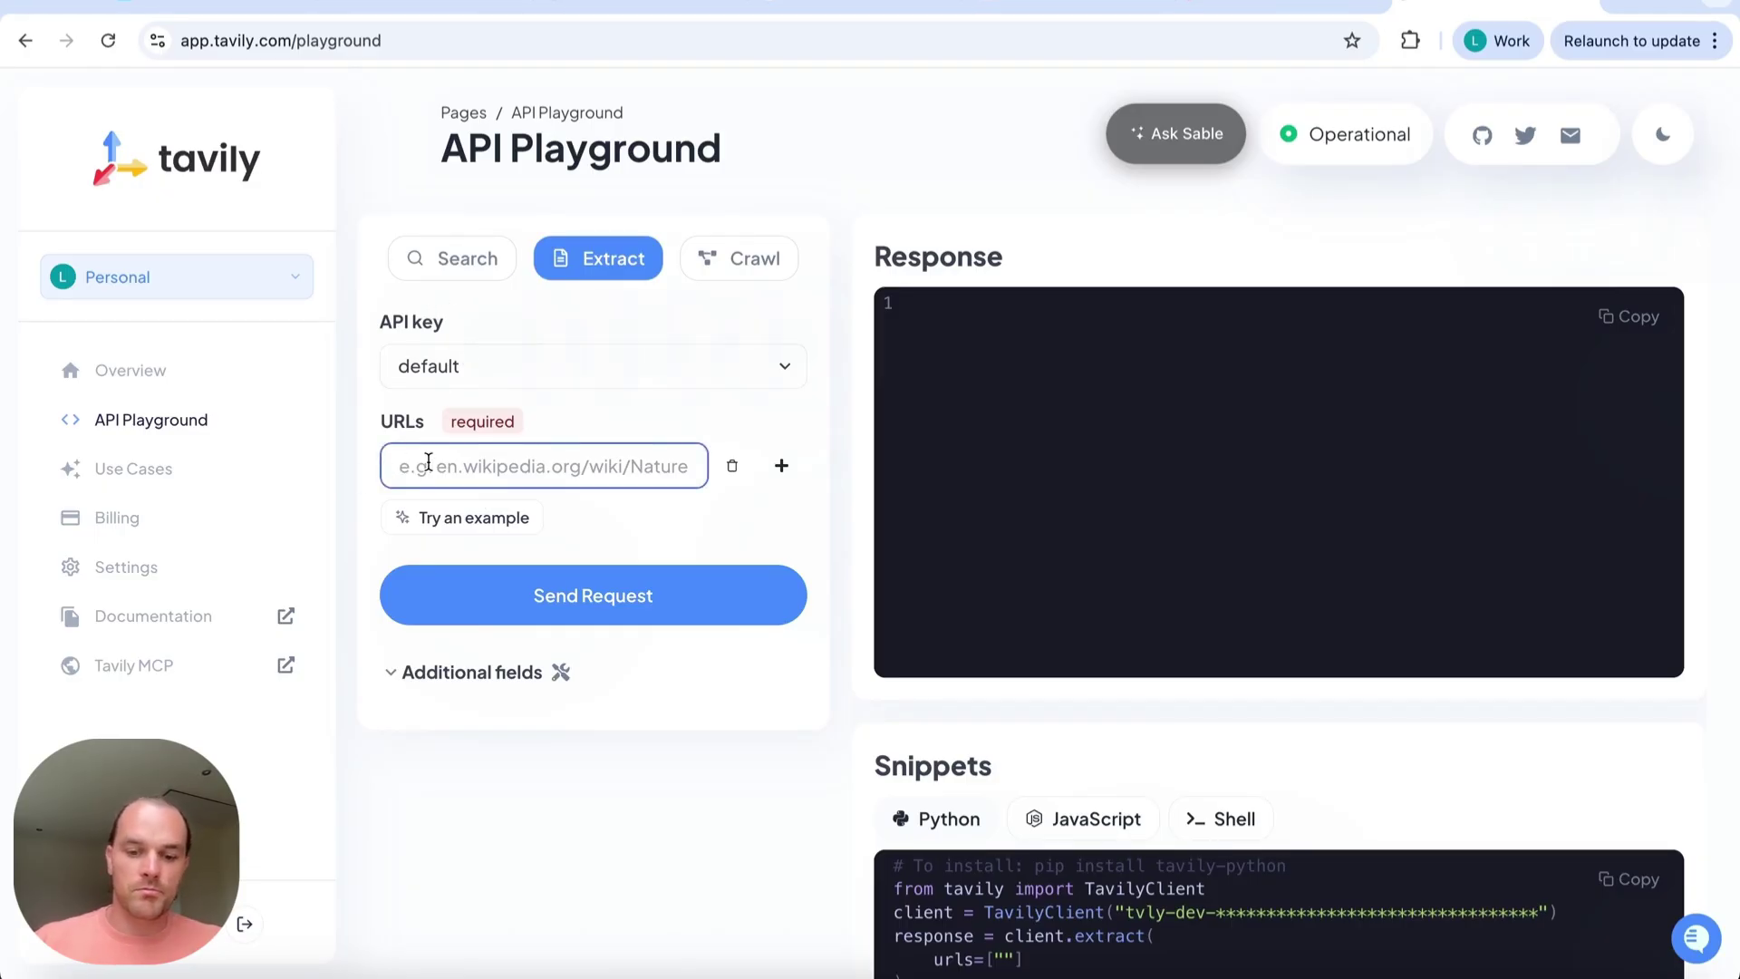
pyautogui.write('nike.com')
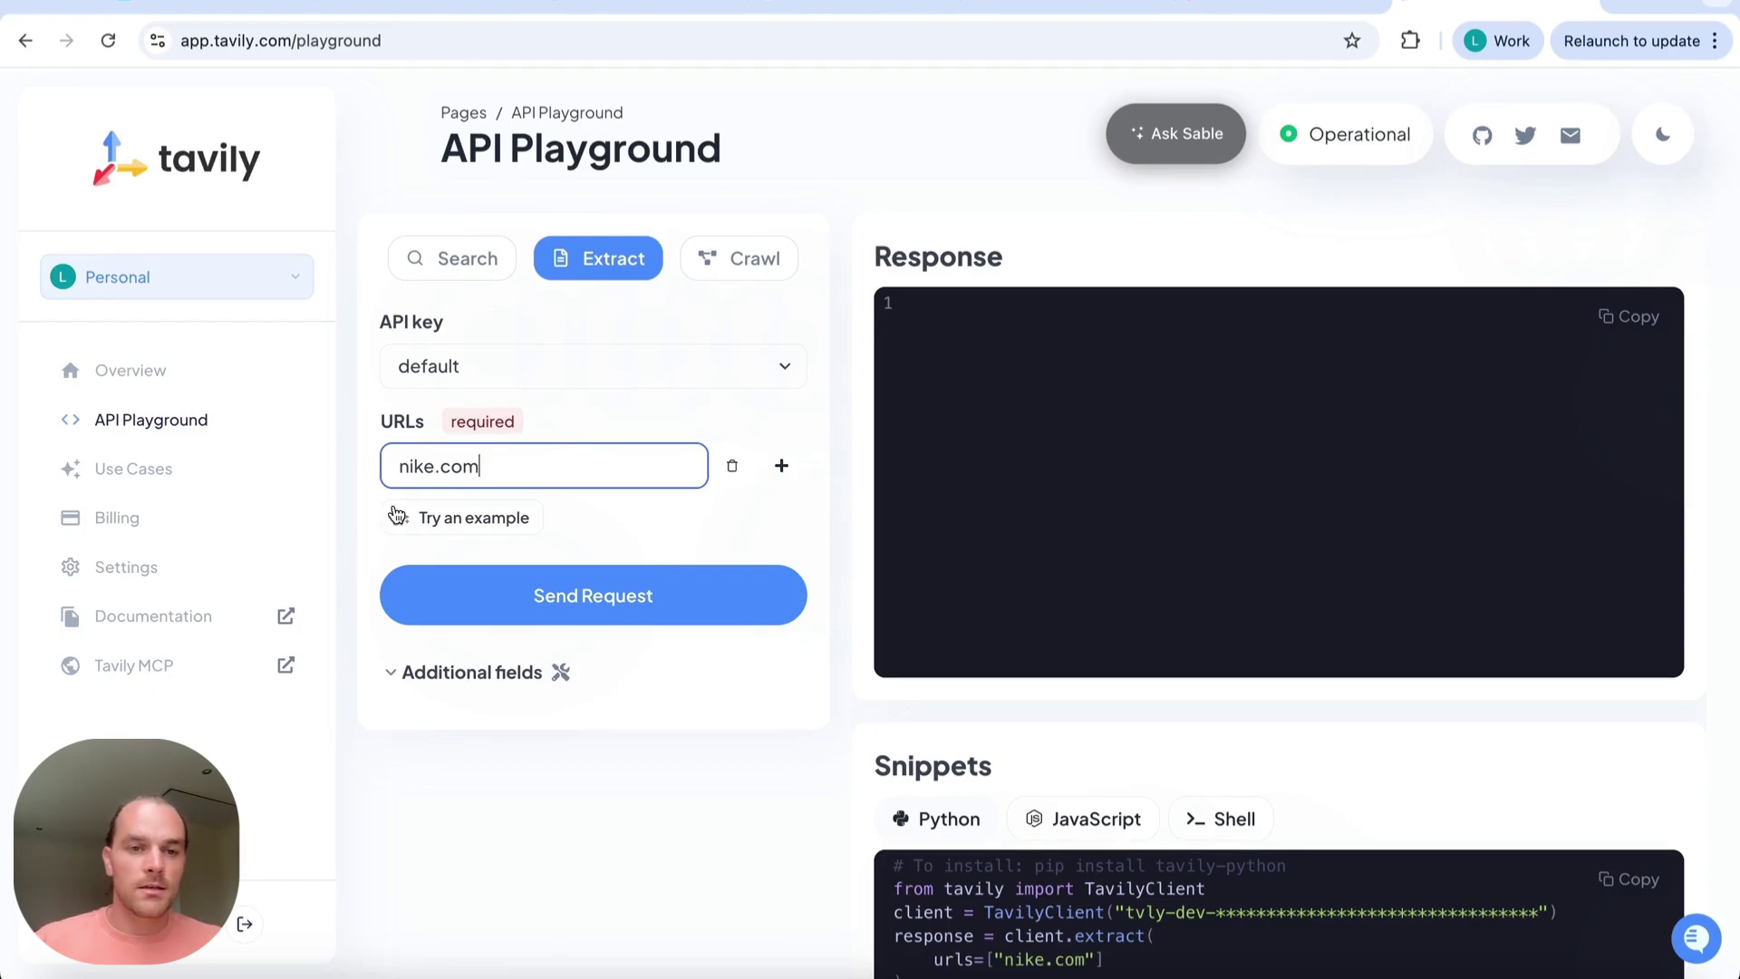
# Switch the playground to Crawl and examine its URL, Instructions and additional fields
pyautogui.click(718, 273)
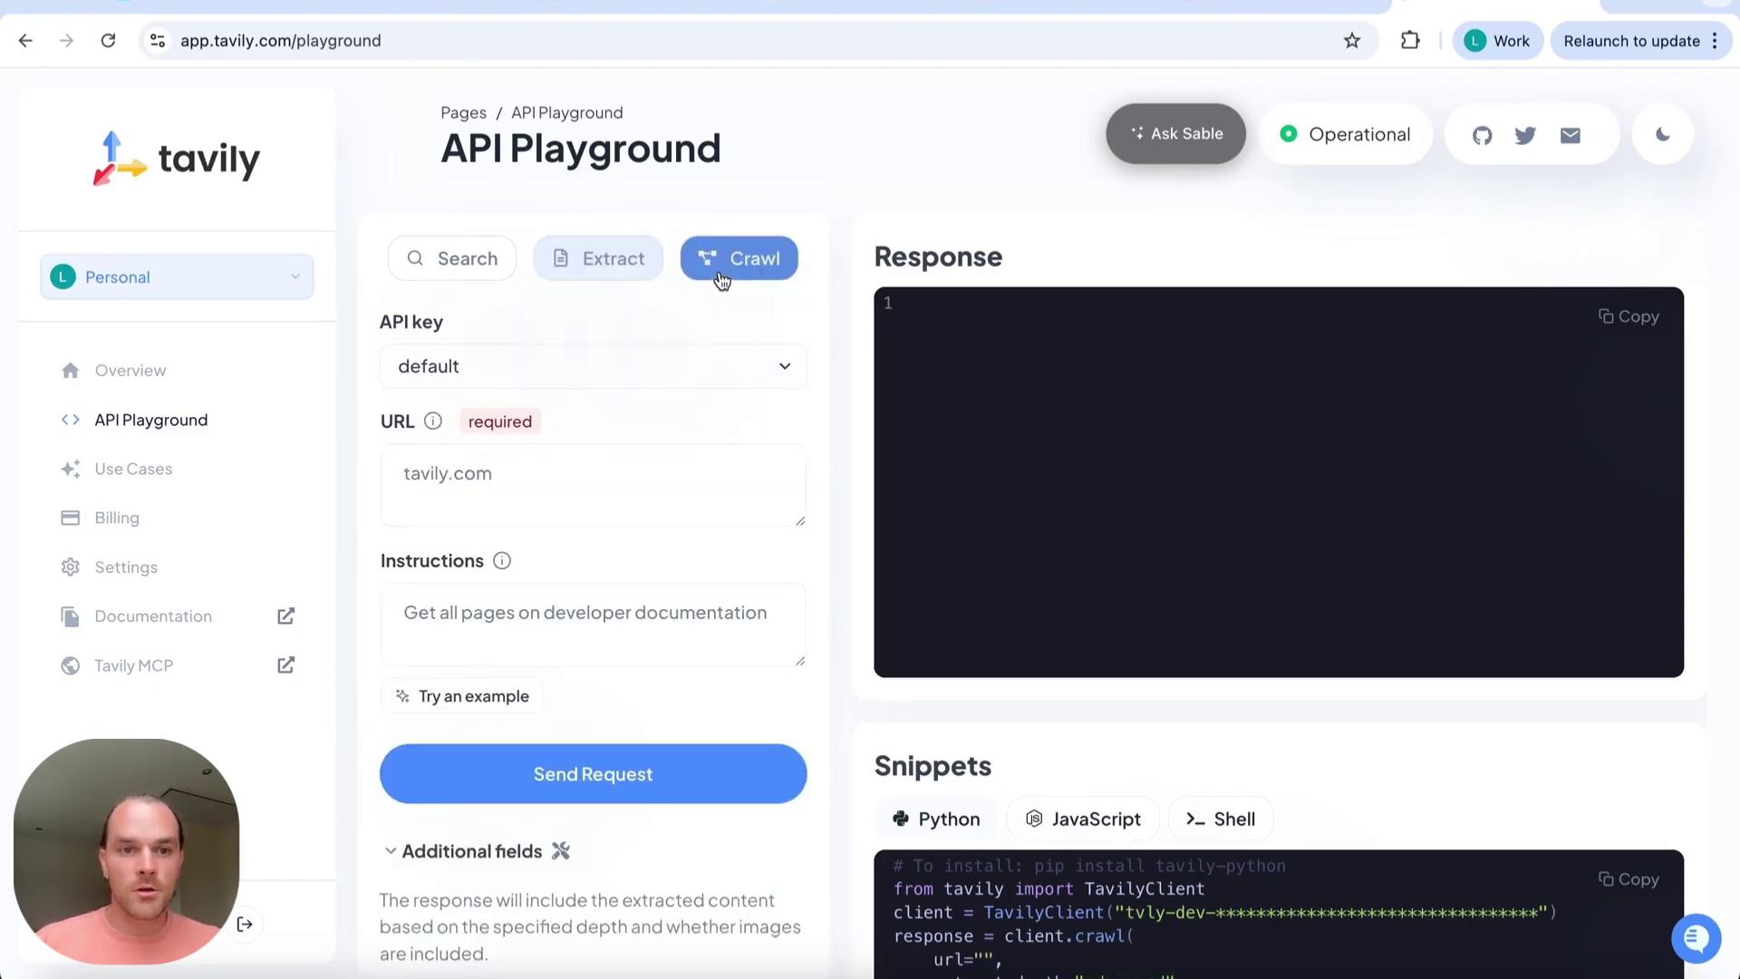
pyautogui.click(444, 511)
pyautogui.scroll(-1, 427, 607)
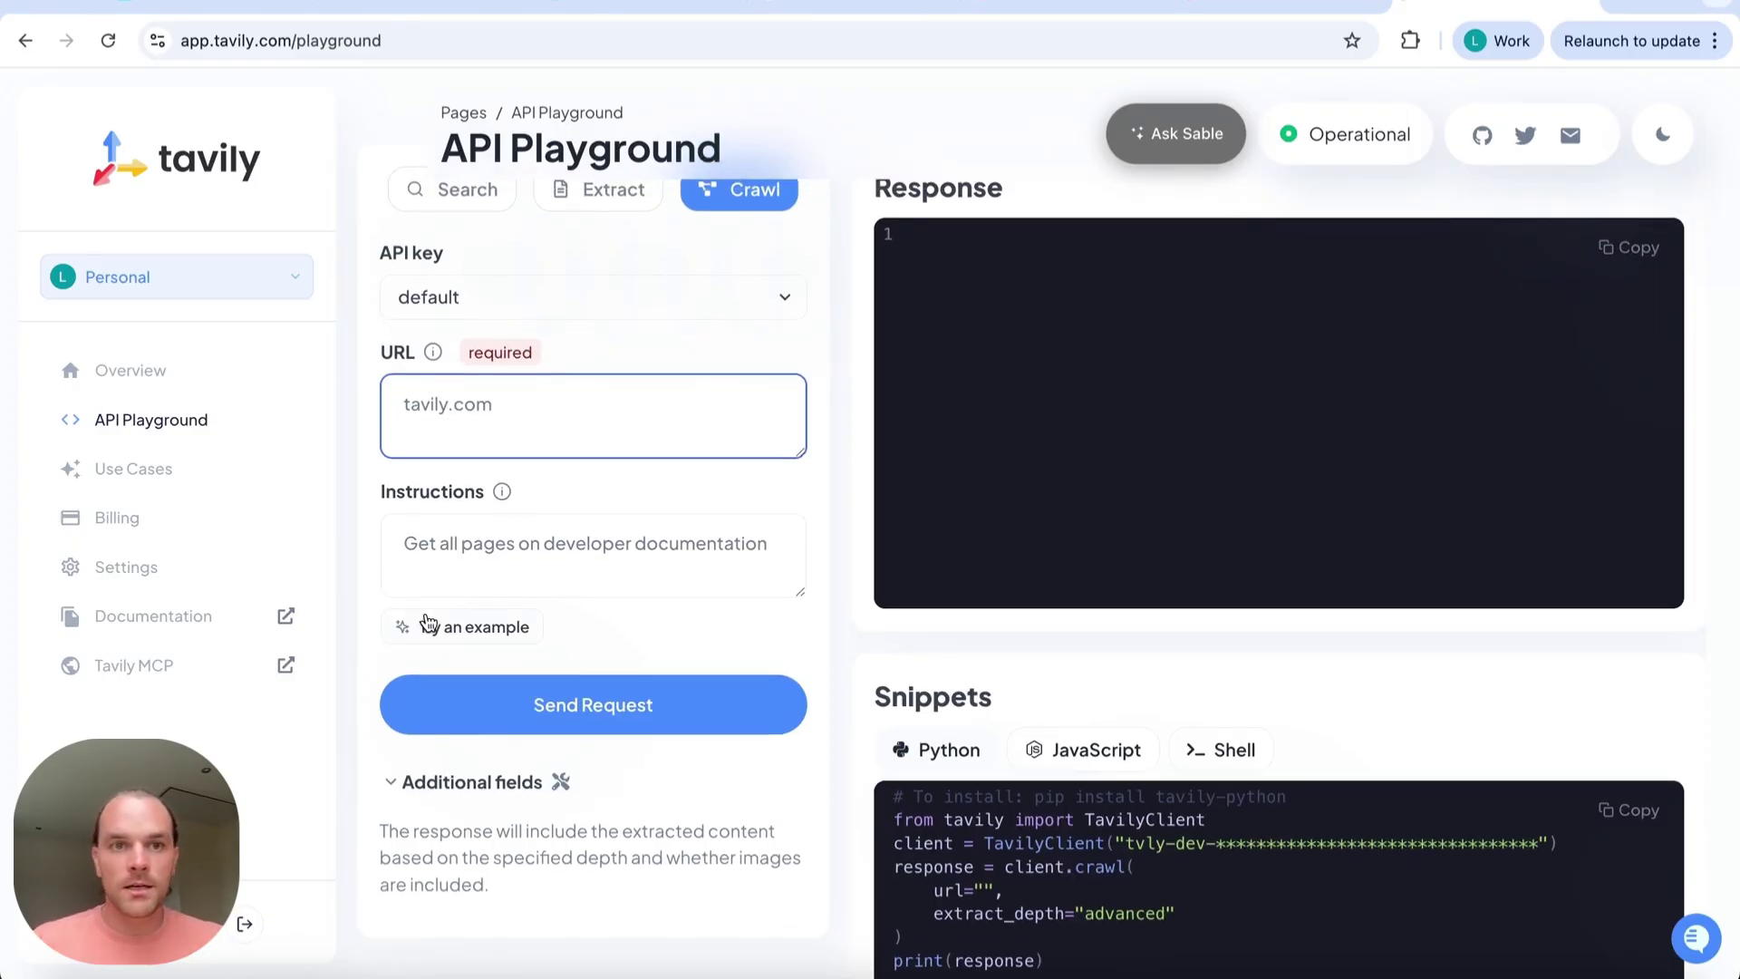
pyautogui.scroll(1, 807, 312)
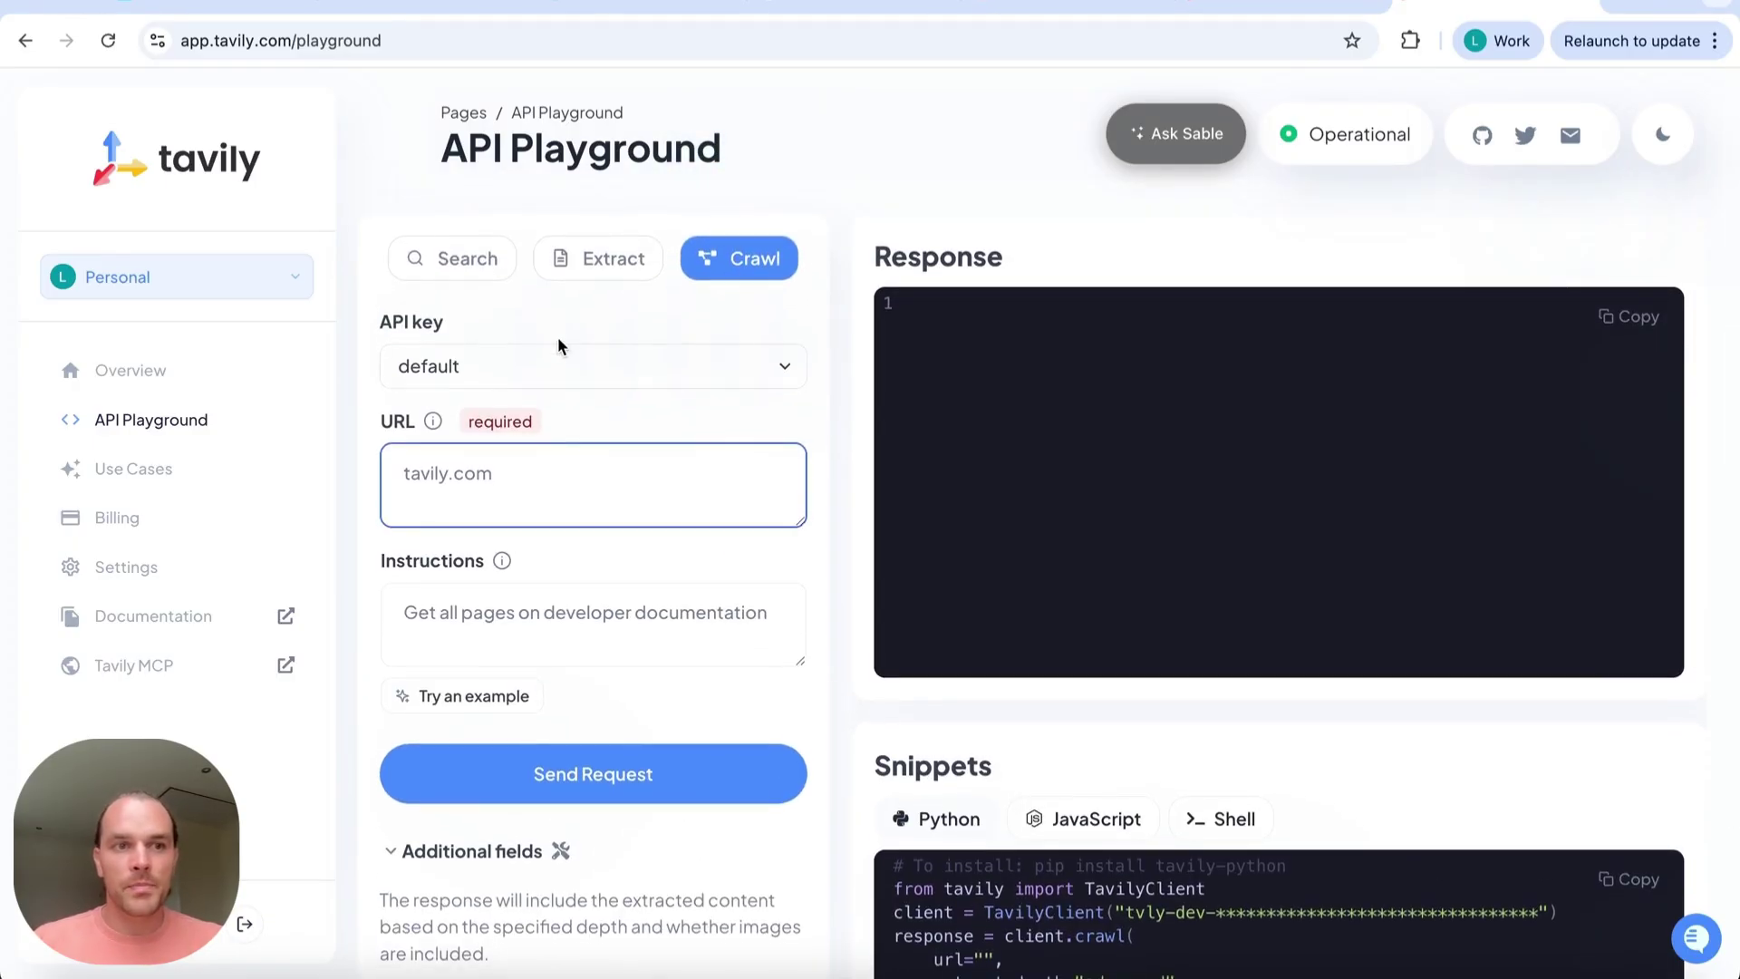
# Return to the n8n workflow, close the Tavily Extract node and show the Lead Qualification branch on the canvas
pyautogui.click(994, 9)
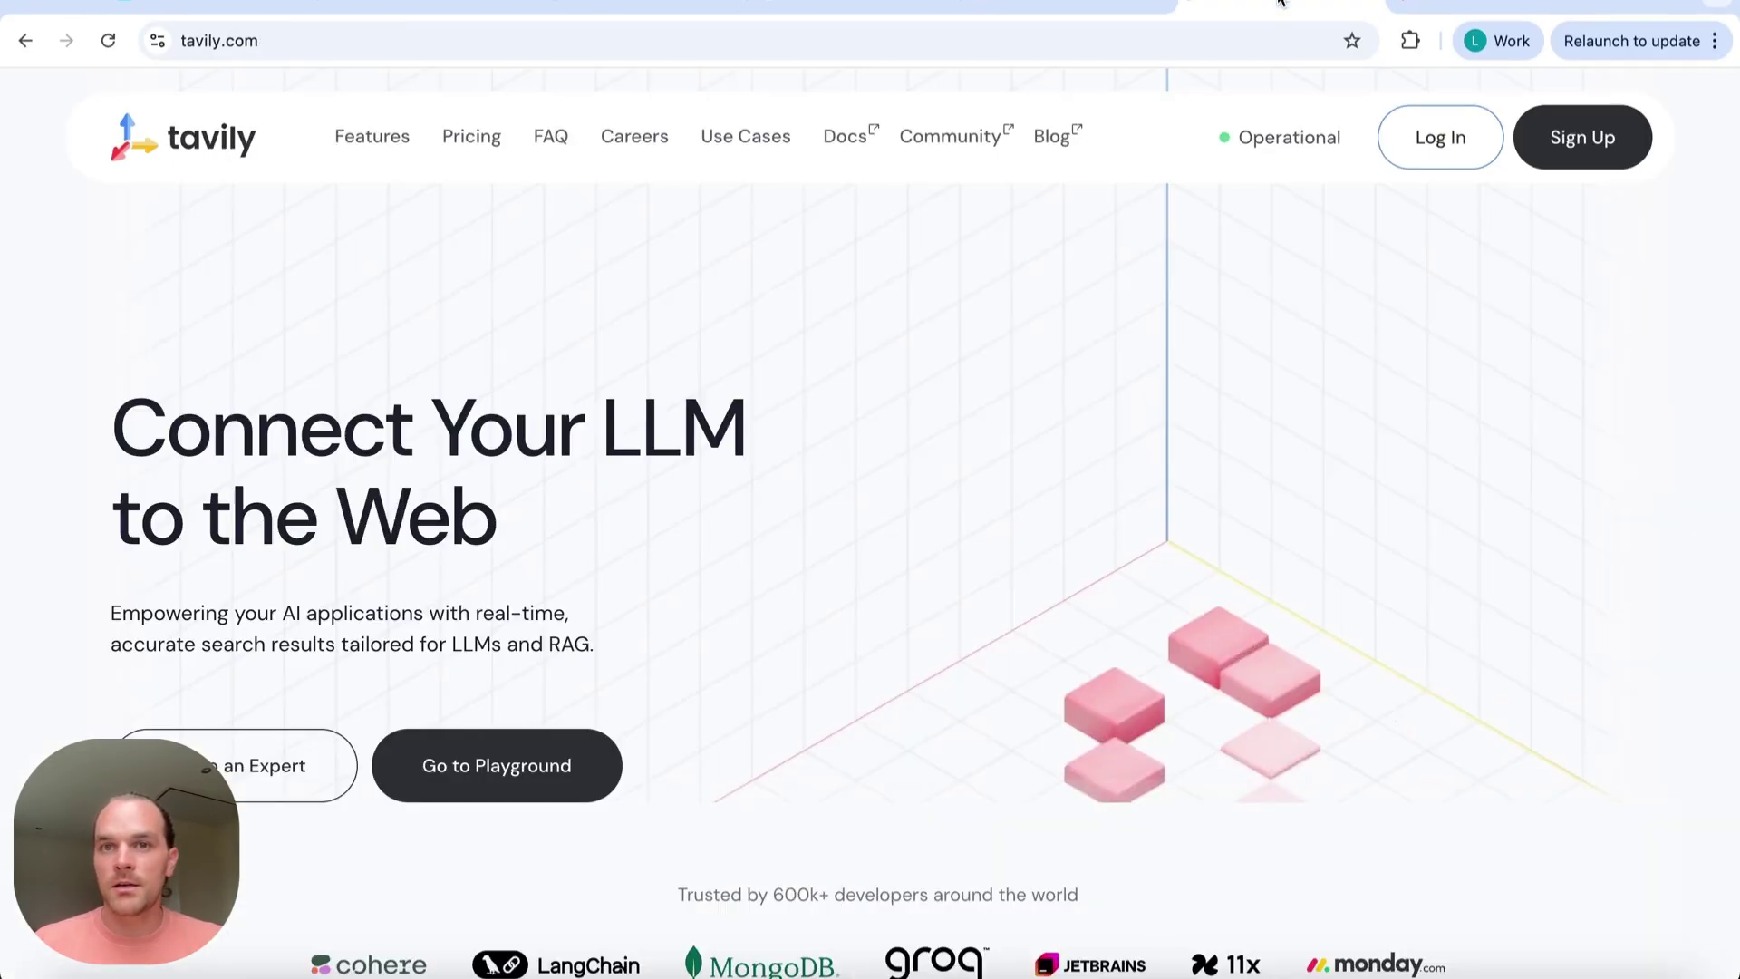
pyautogui.click(367, 7)
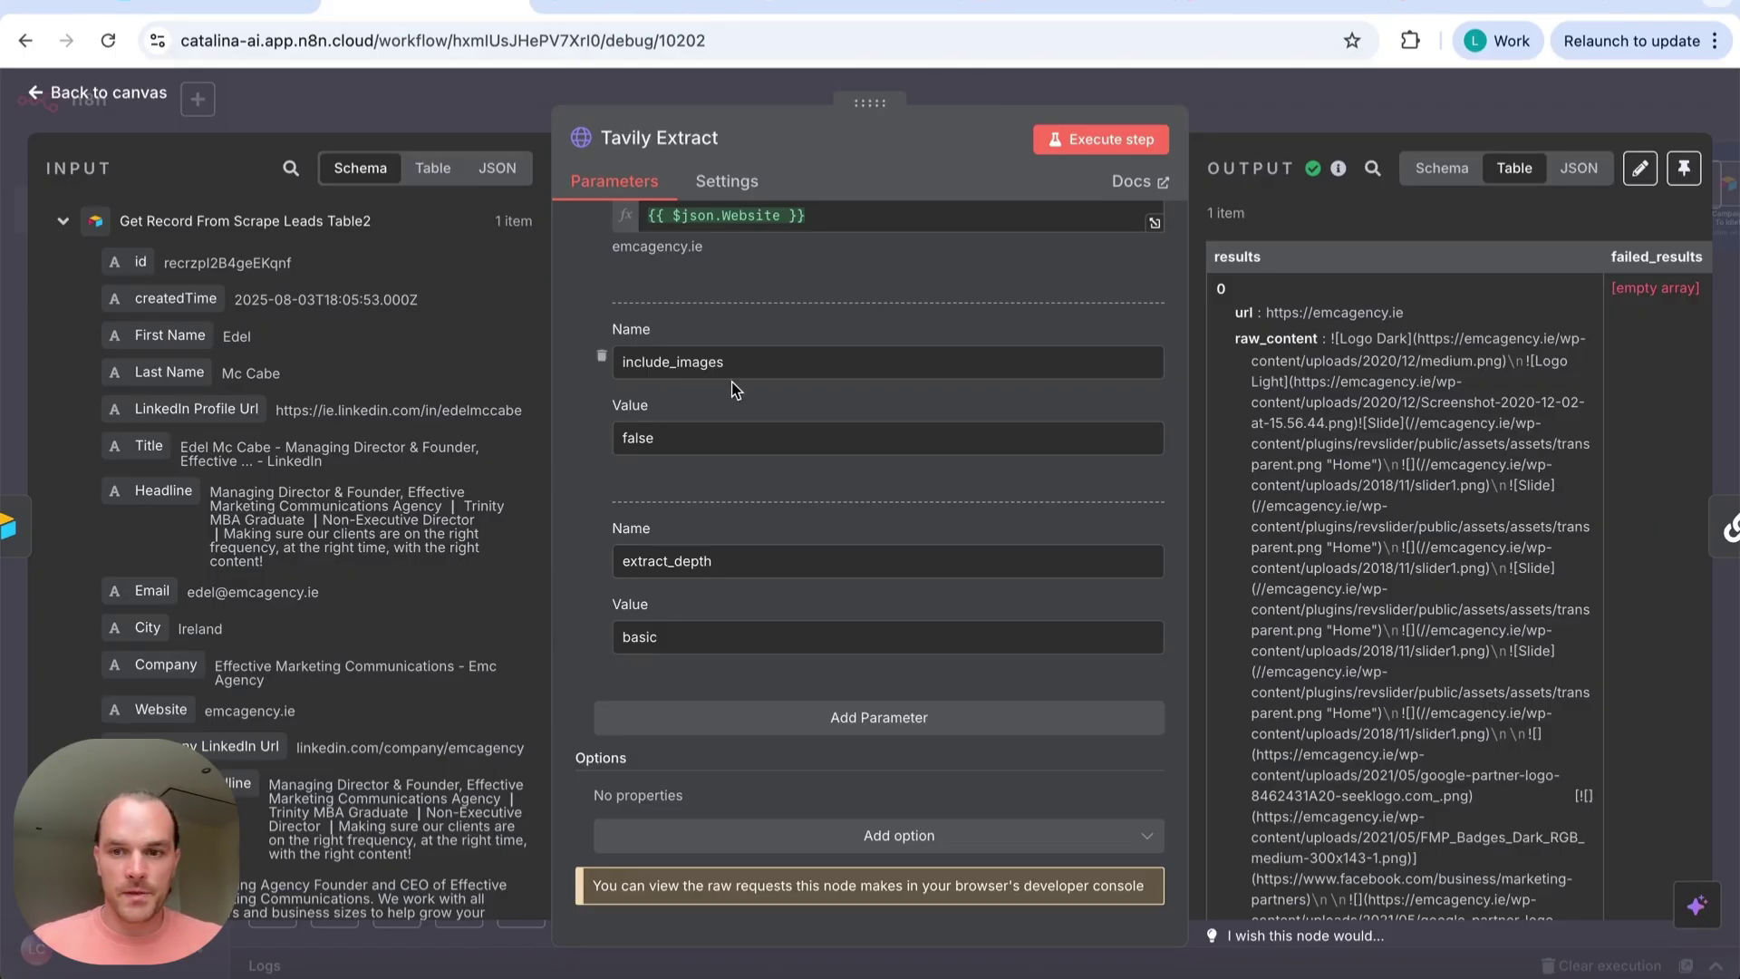
pyautogui.scroll(1, 731, 383)
pyautogui.press('Escape')
pyautogui.hscroll(5, 768, 730)
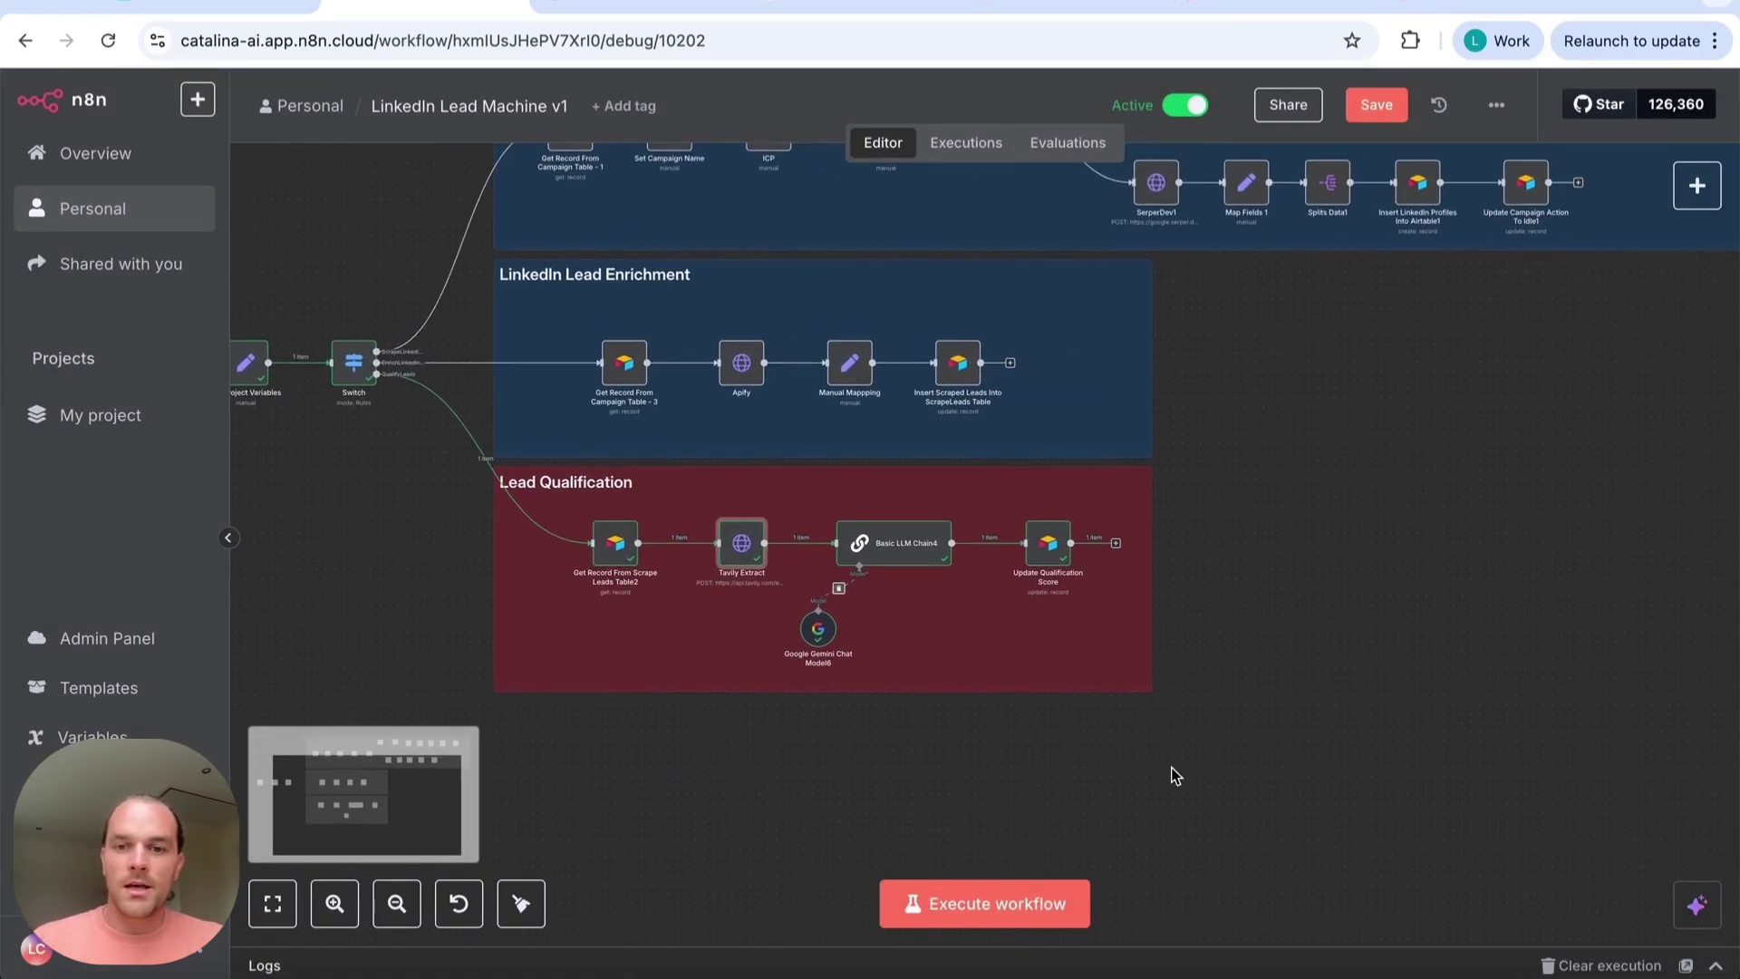
# Open the Basic LLM Chain4 node and examine the user prompt and the Target ICP values its expression resolves to
pyautogui.doubleClick(904, 542)
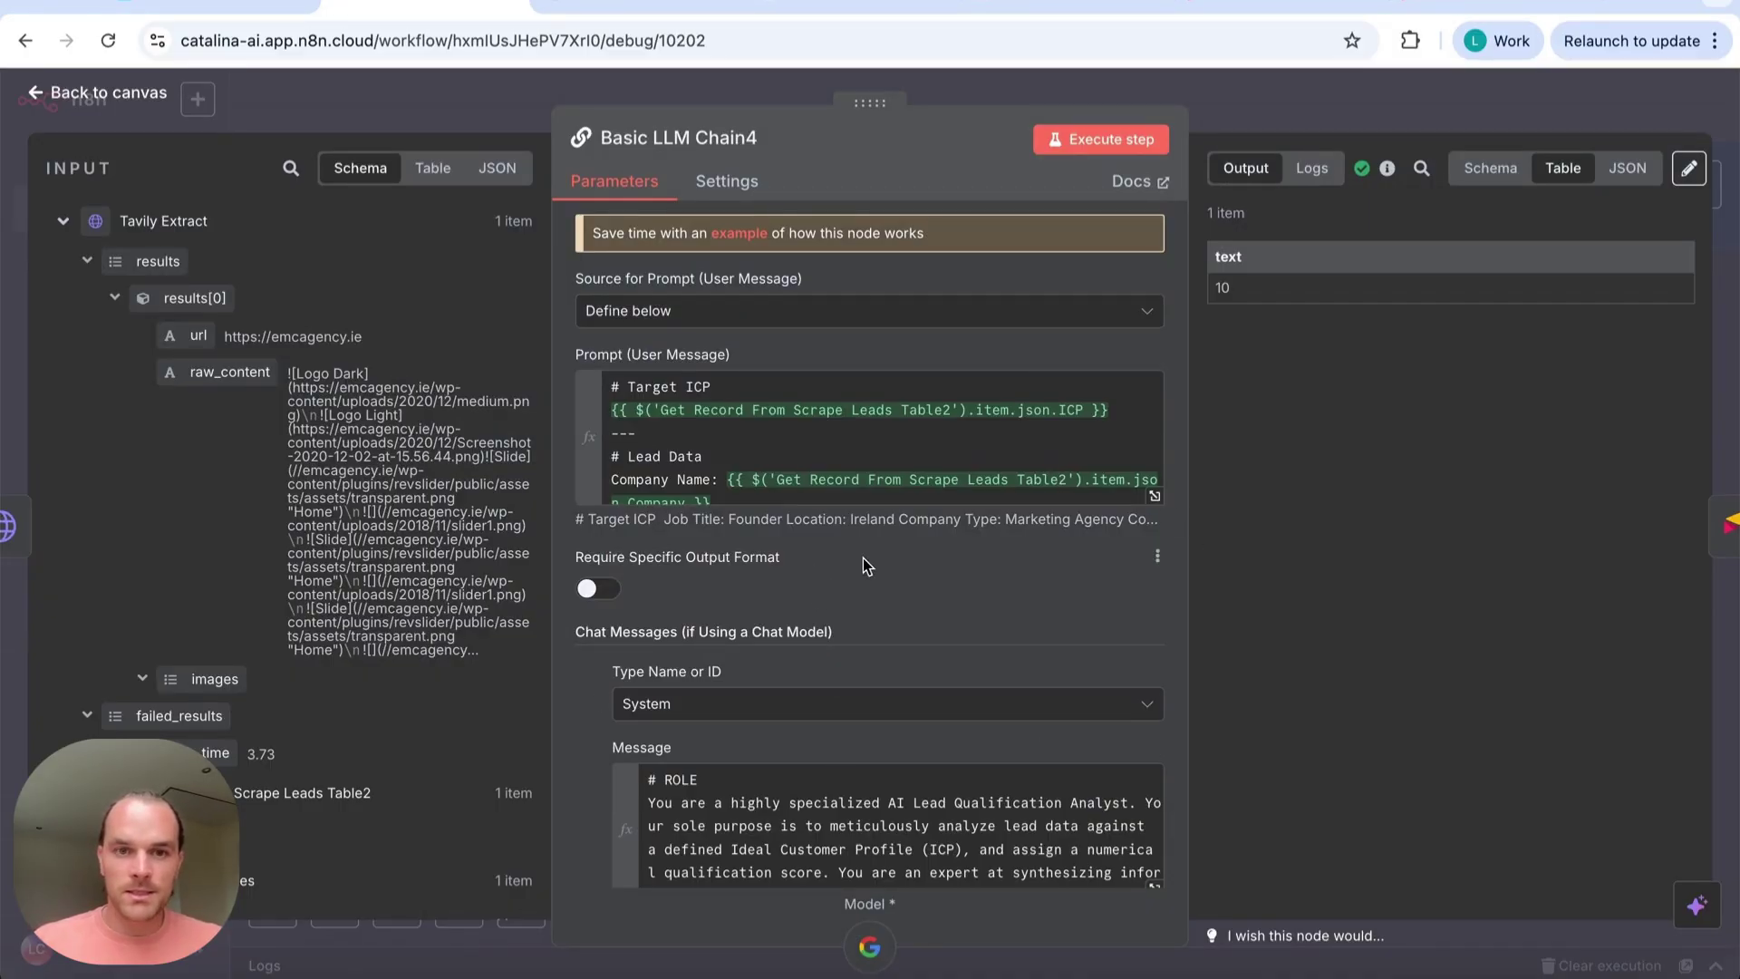
pyautogui.scroll(-3, 896, 441)
pyautogui.scroll(2, 895, 442)
pyautogui.scroll(2, 895, 442)
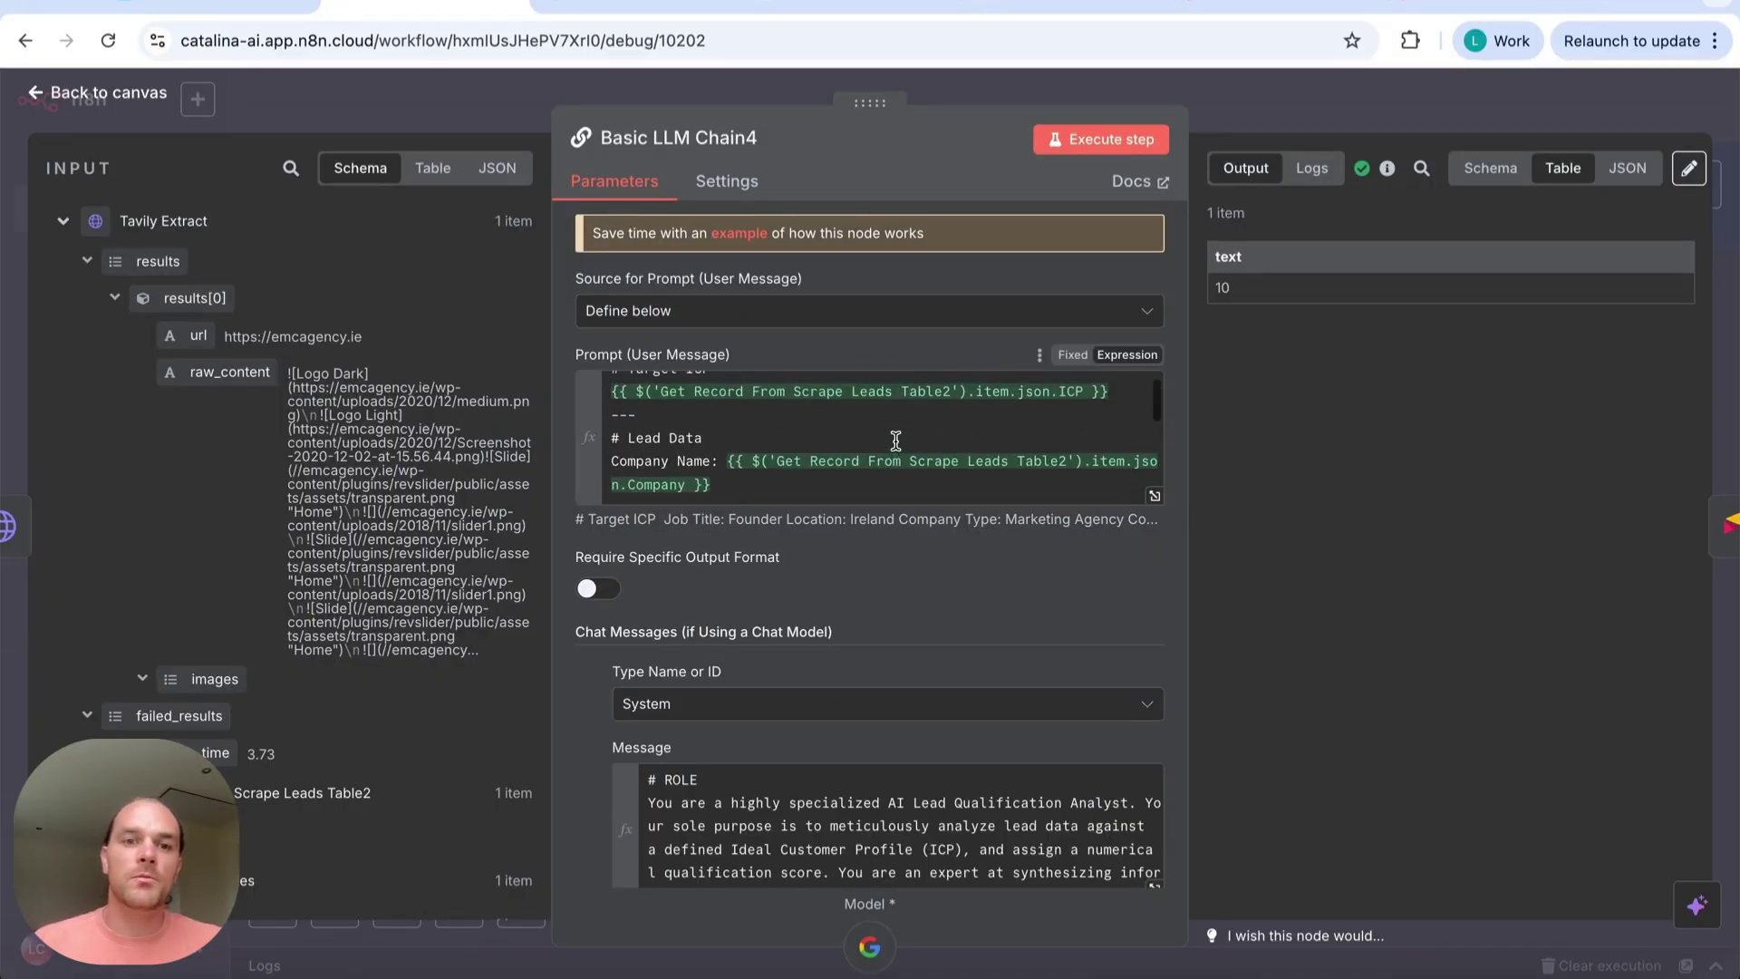
pyautogui.click(693, 413)
pyautogui.scroll(-2, 716, 589)
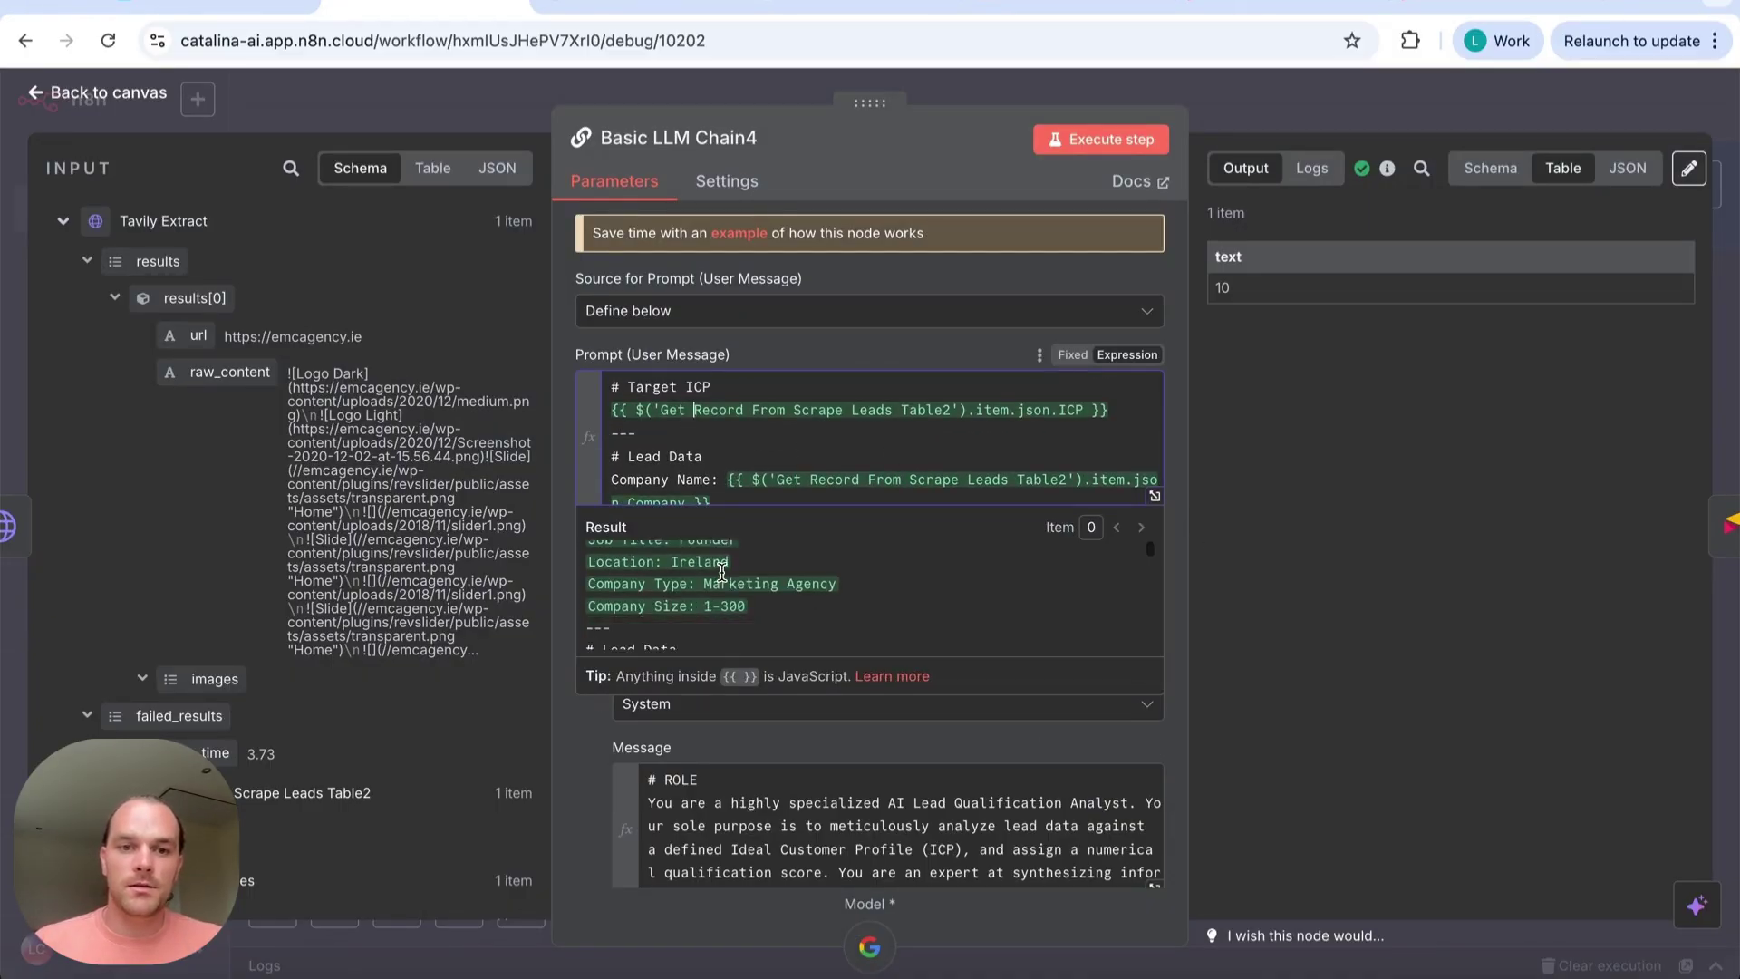
pyautogui.scroll(2, 716, 589)
pyautogui.scroll(-1, 716, 589)
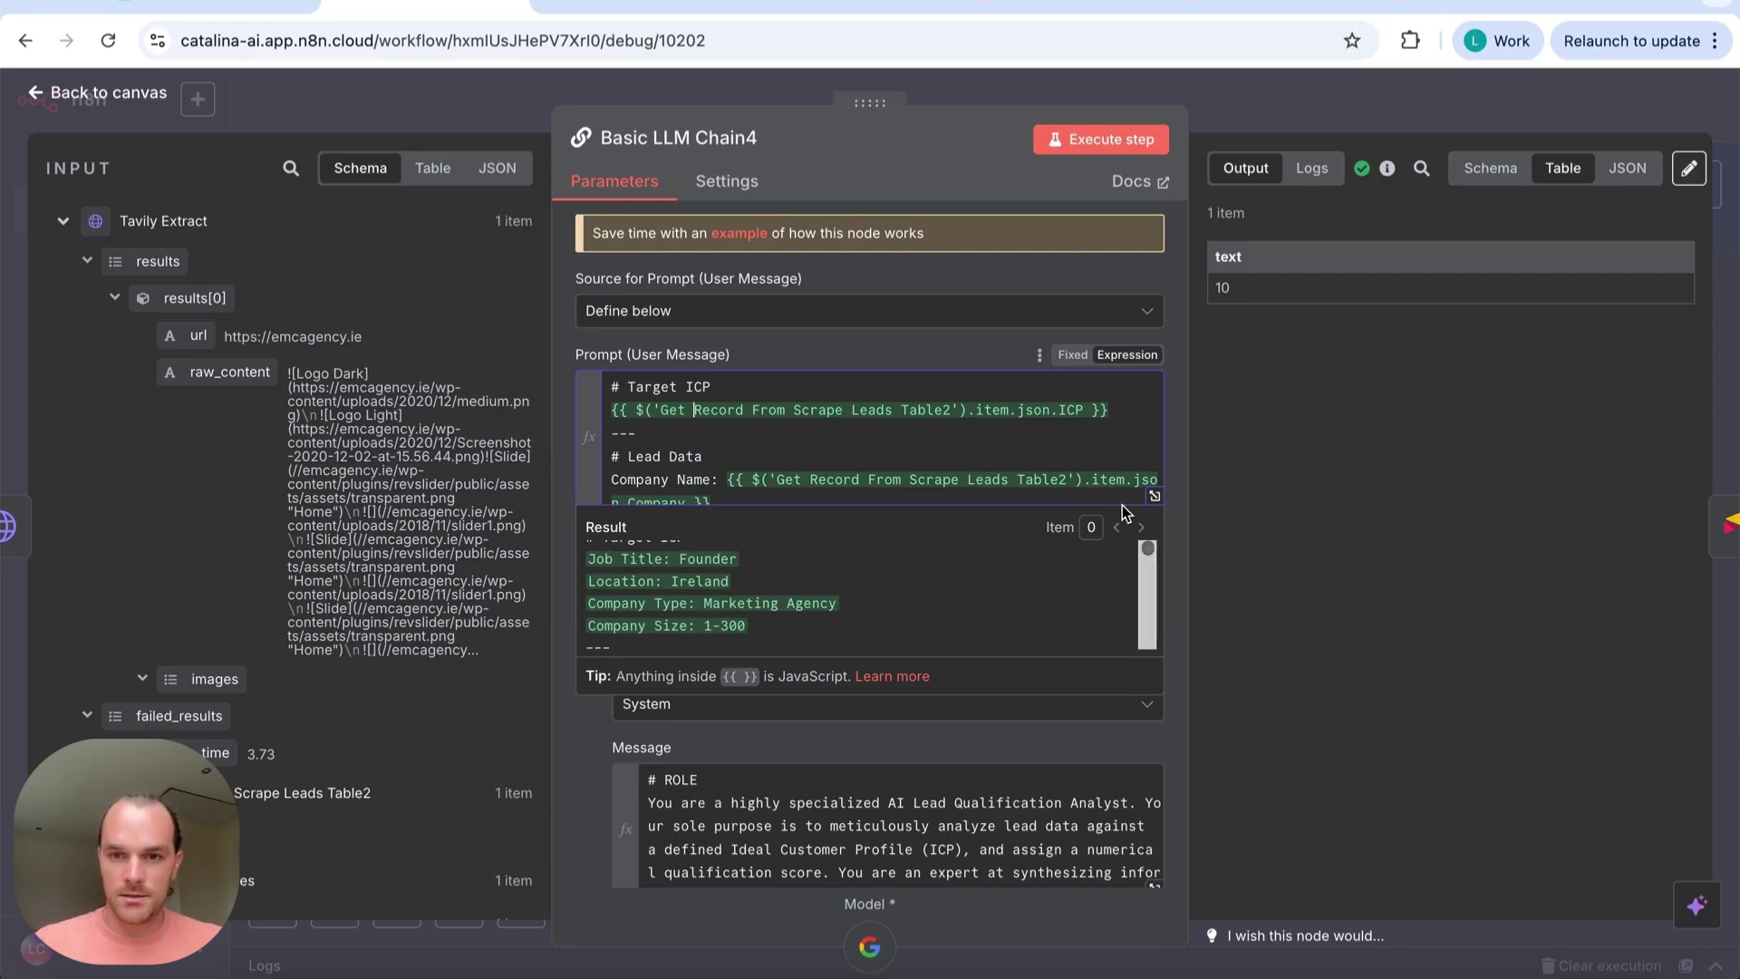
pyautogui.click(1145, 609)
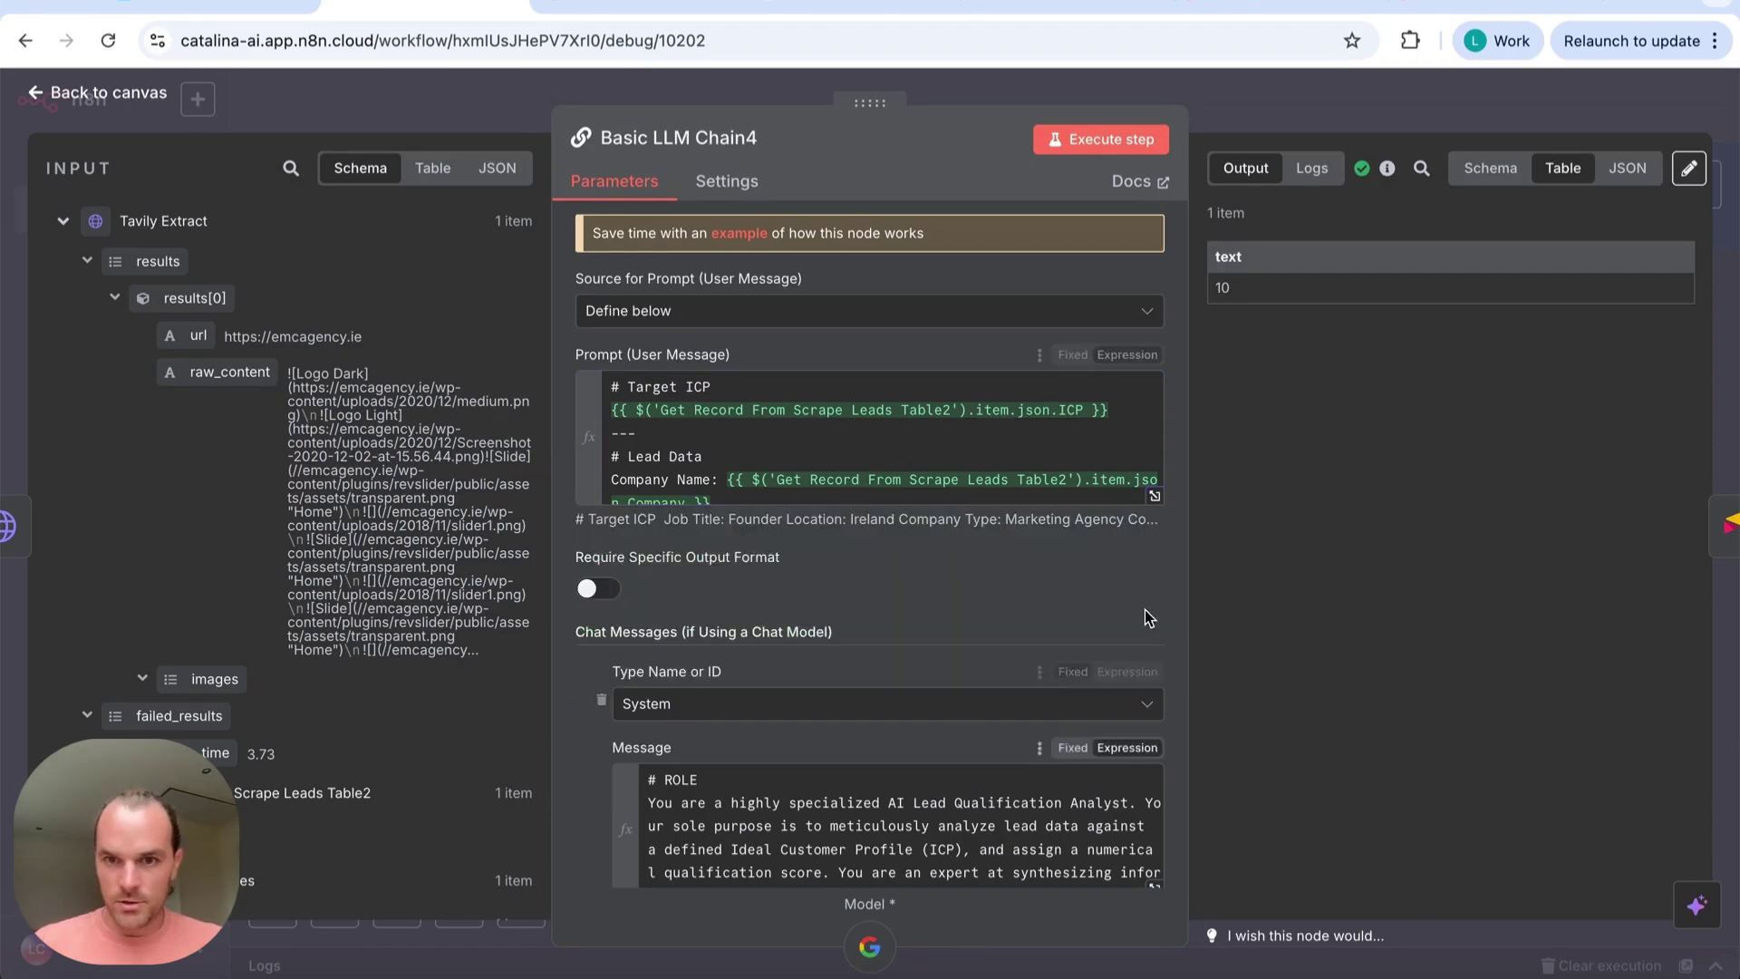
# Expand the user prompt in the expression editor and examine the resolved Target ICP and Lead Data sections
pyautogui.click(1158, 492)
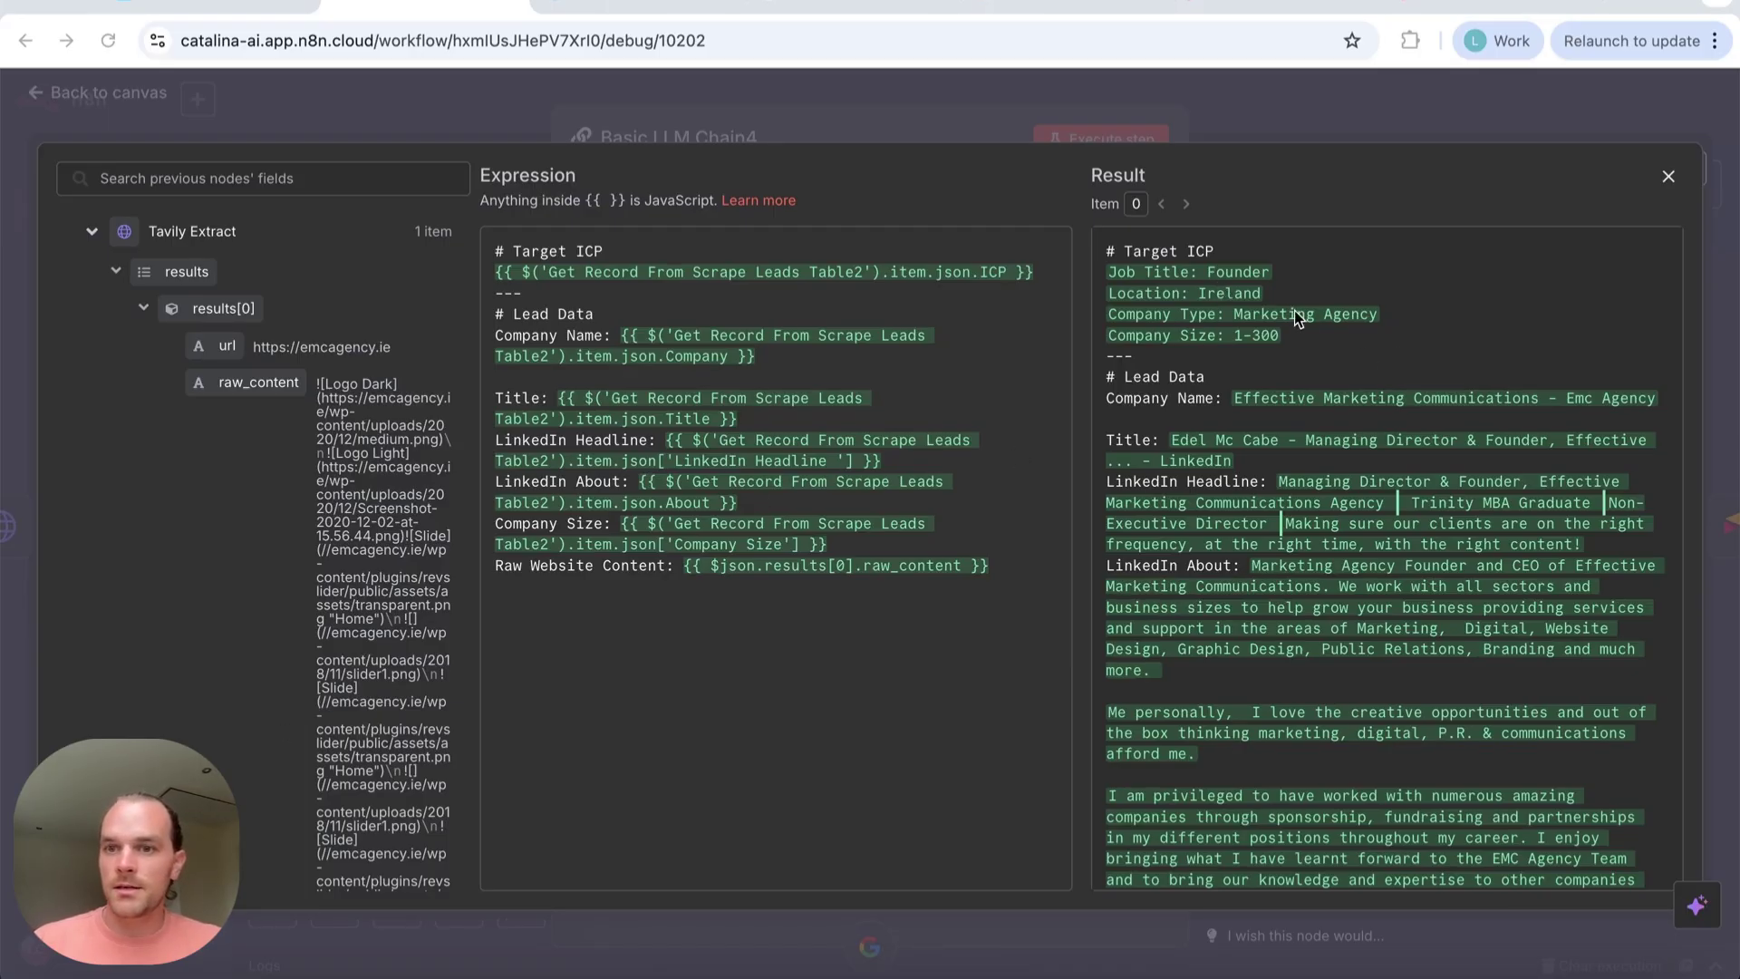
pyautogui.scroll(-1, 1276, 370)
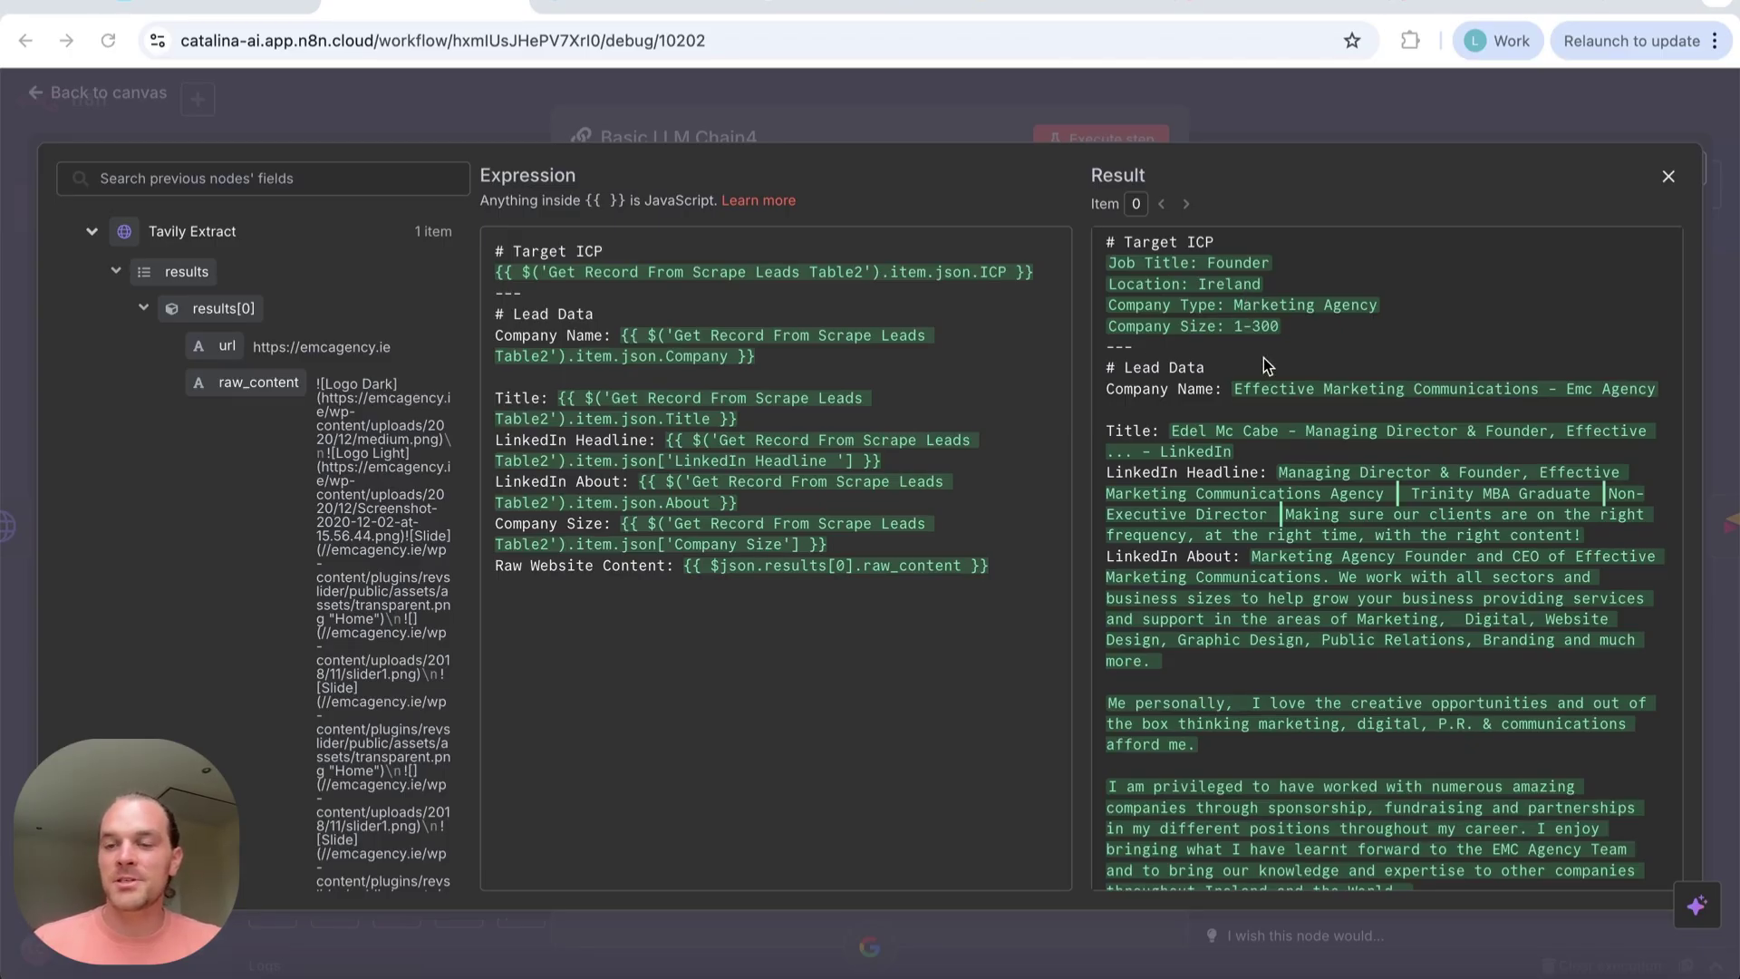
pyautogui.scroll(-1, 1264, 357)
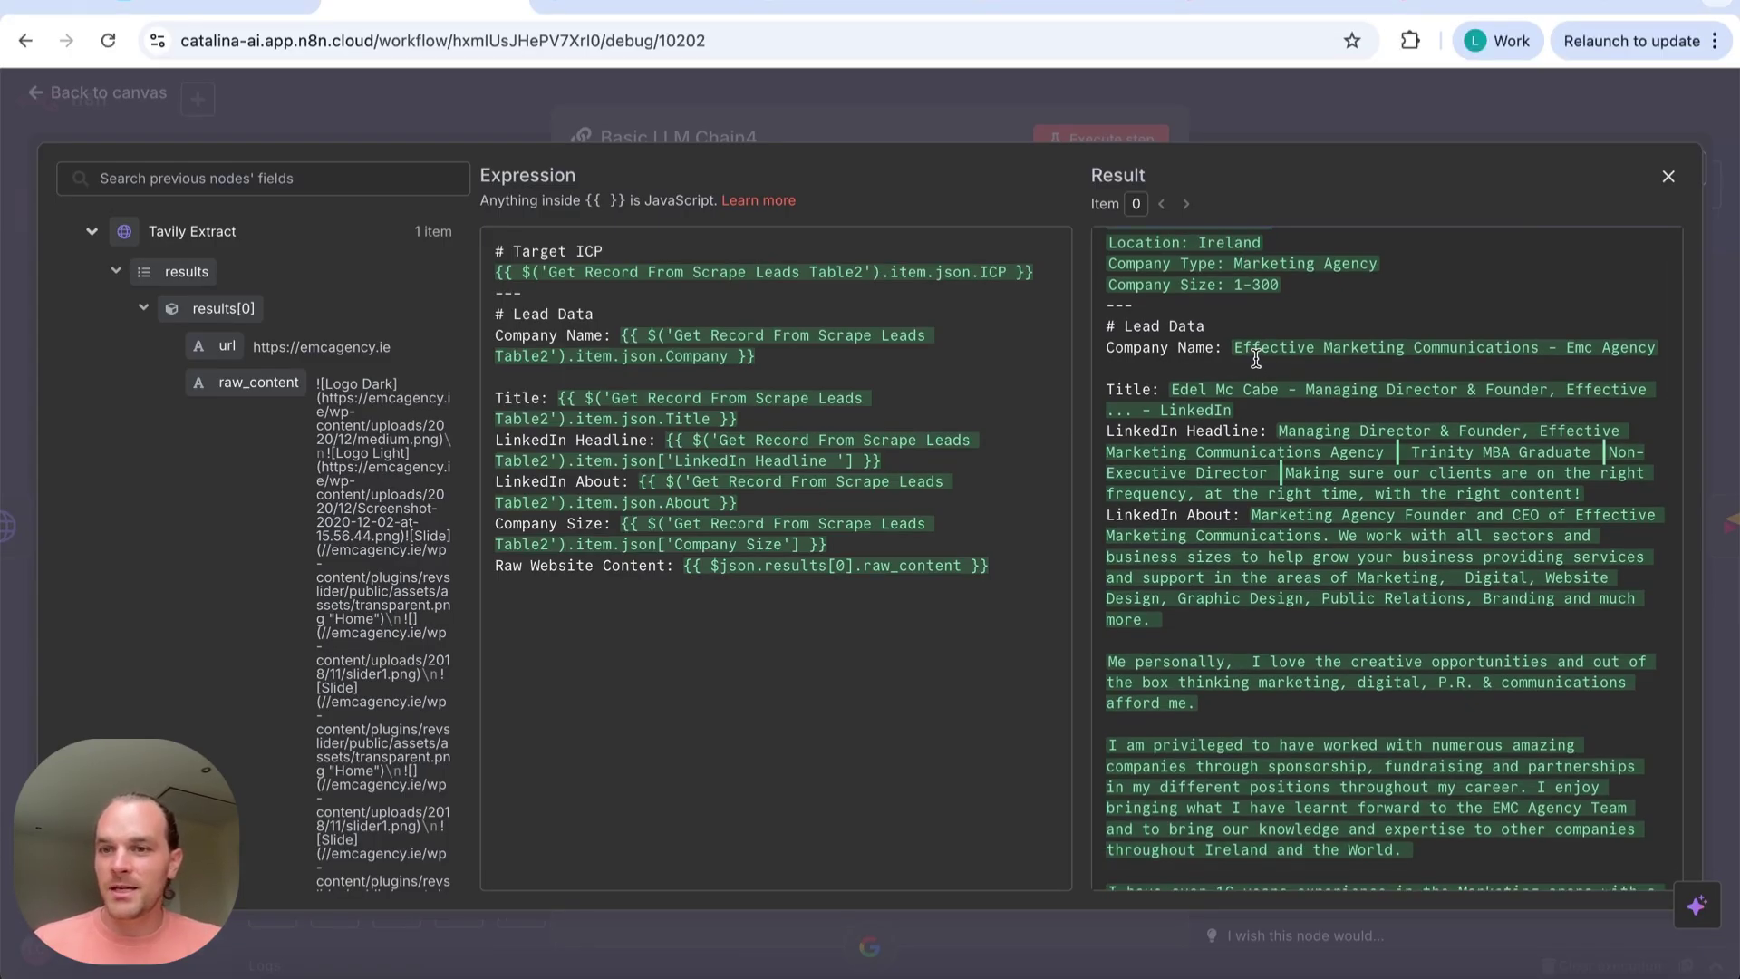
pyautogui.scroll(-2, 1210, 462)
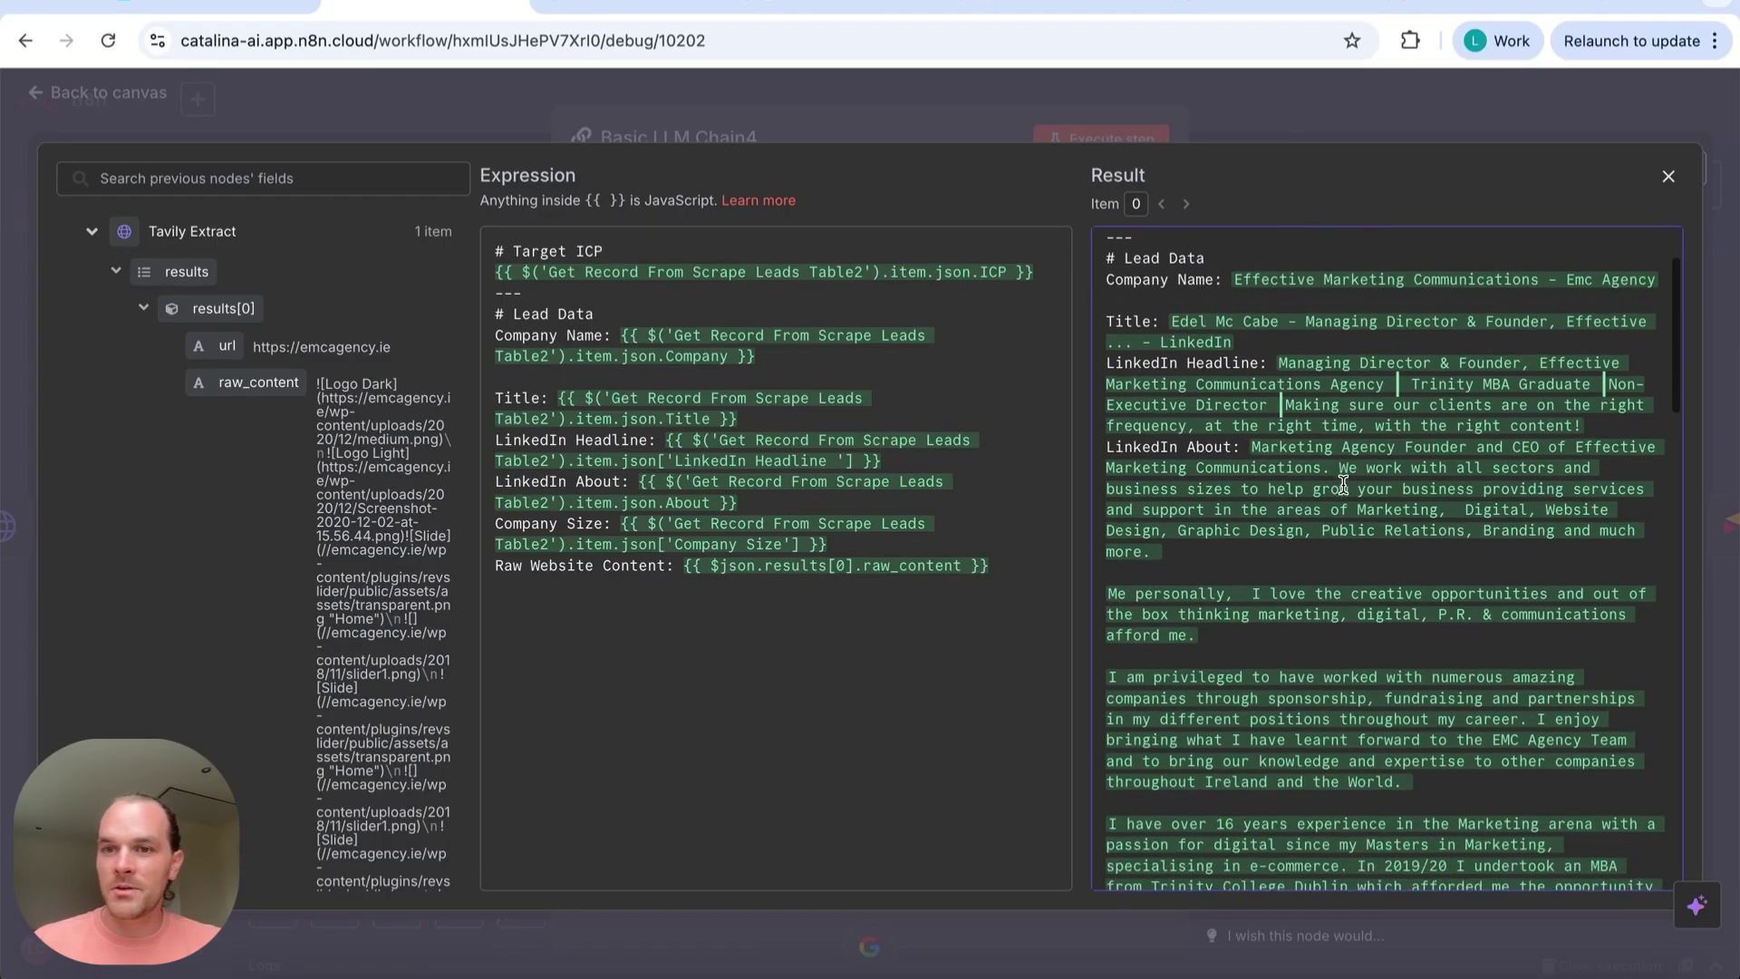
pyautogui.scroll(-6, 1159, 516)
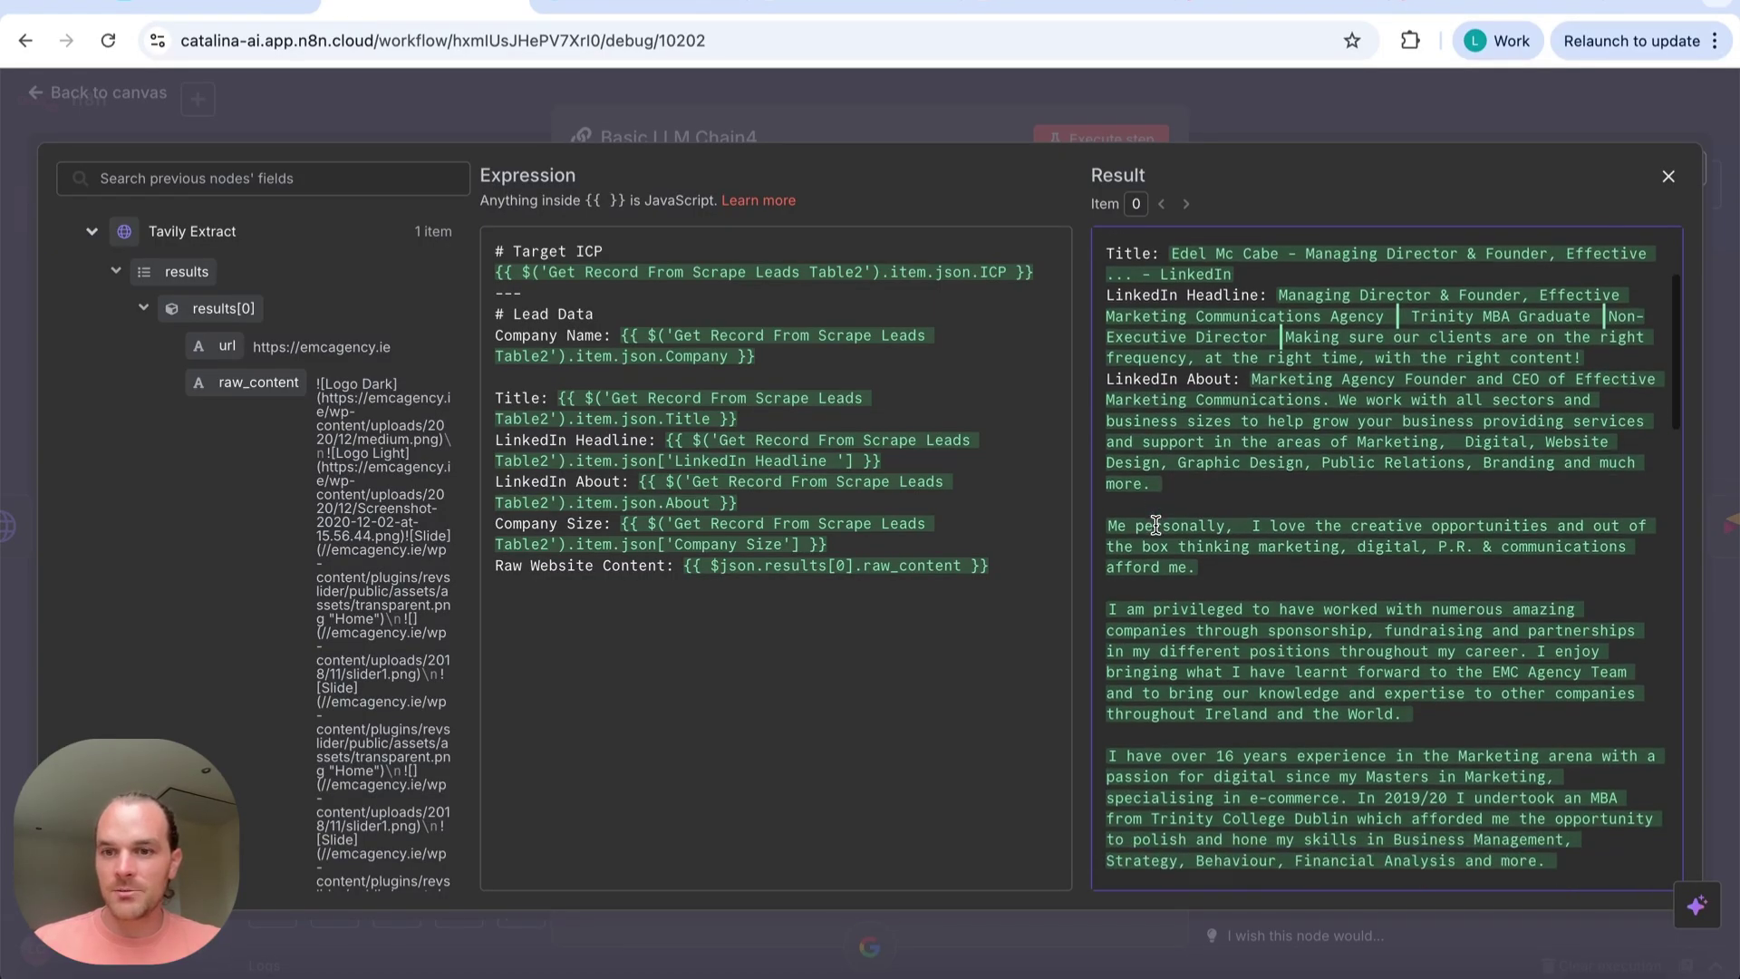
pyautogui.scroll(-3, 1275, 806)
pyautogui.scroll(10, 1205, 707)
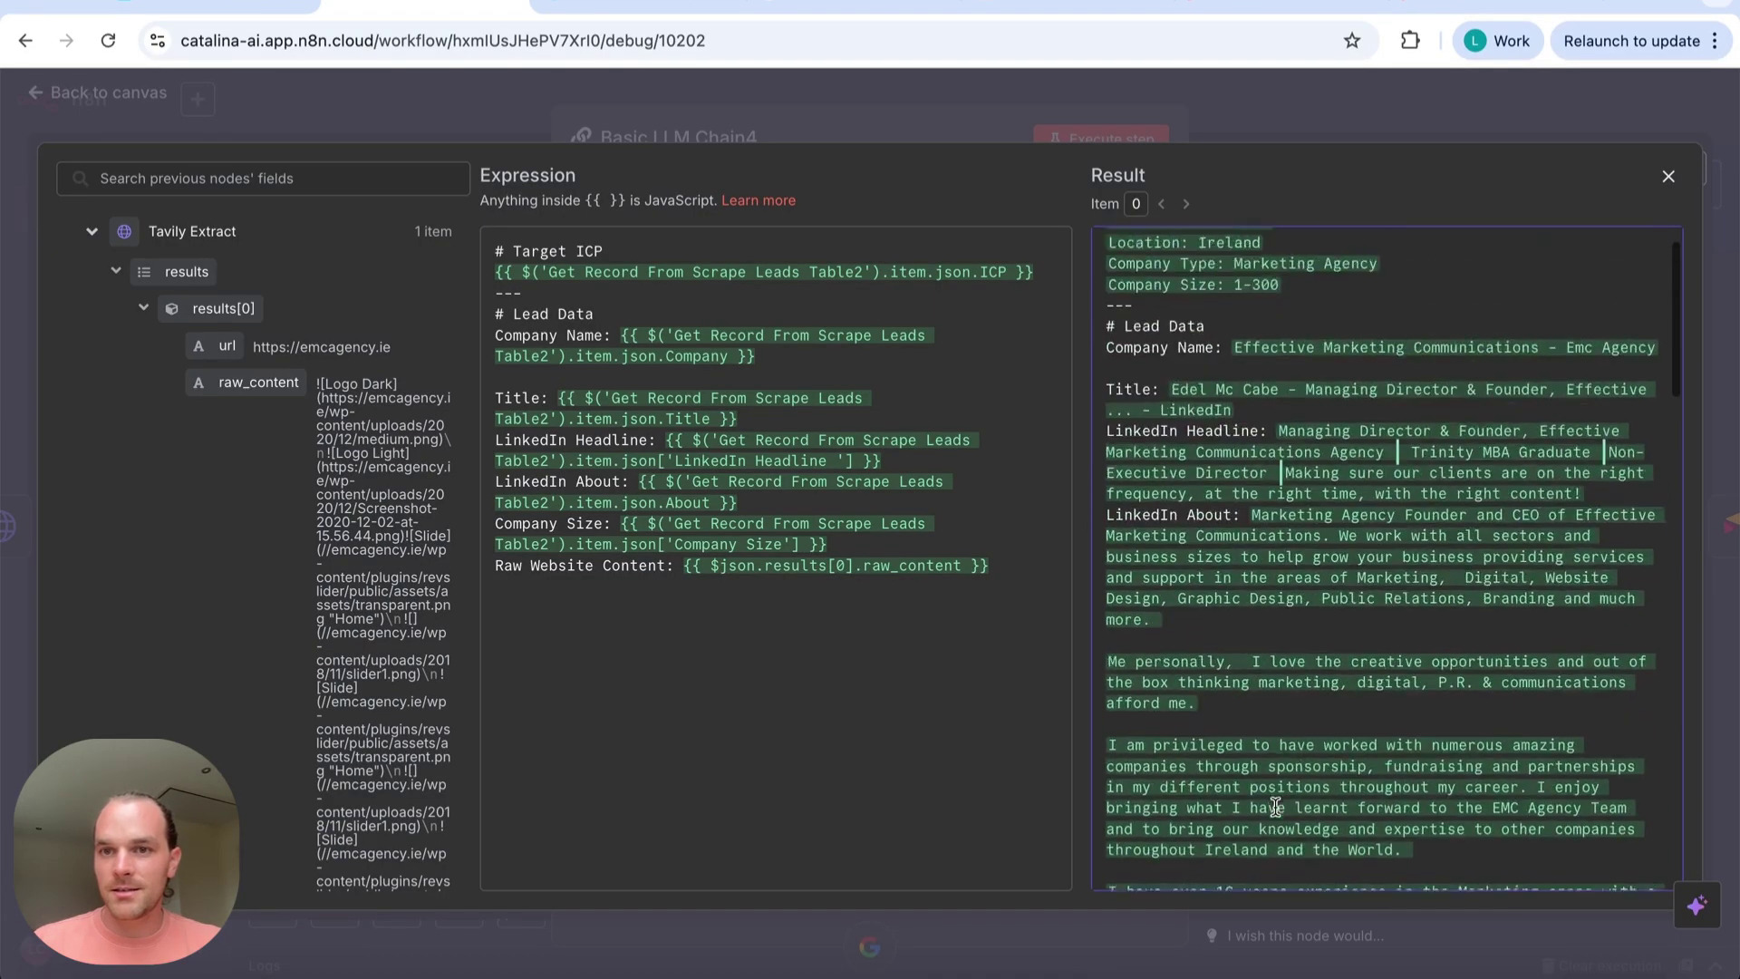
pyautogui.scroll(-2, 1176, 635)
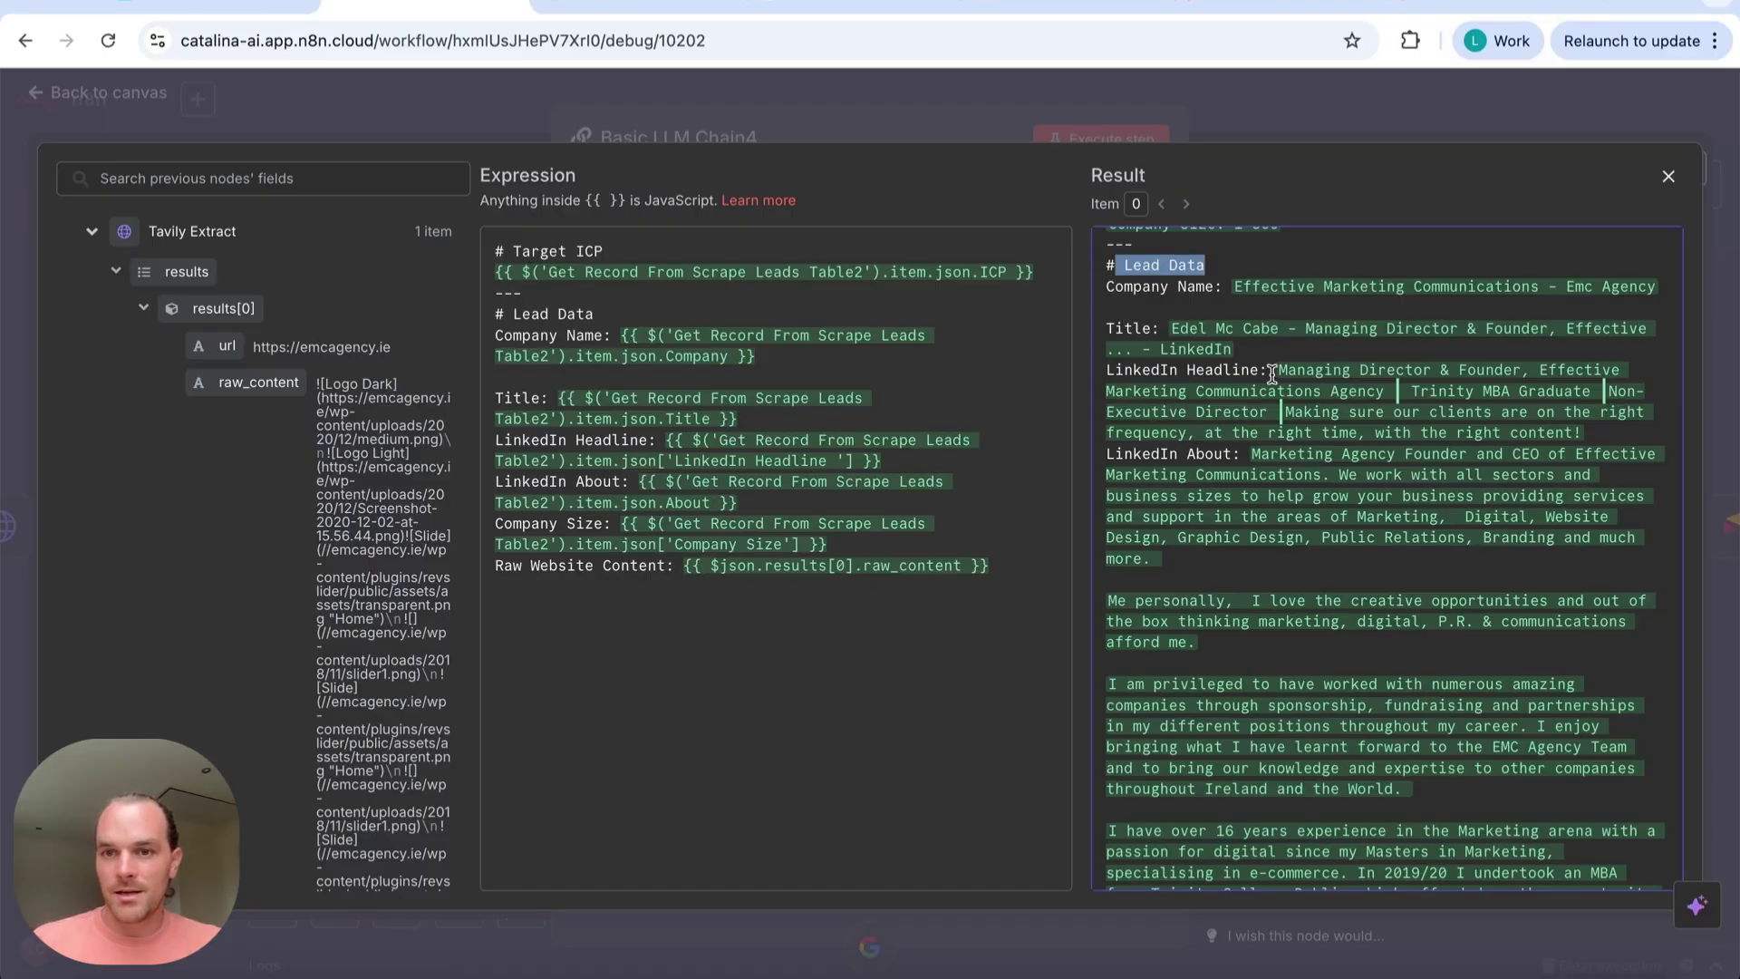
# Examine the rest of the resolved Lead Data in the user prompt, including Company Size and Raw Website Content
pyautogui.scroll(-9, 1273, 376)
pyautogui.scroll(-2, 1276, 441)
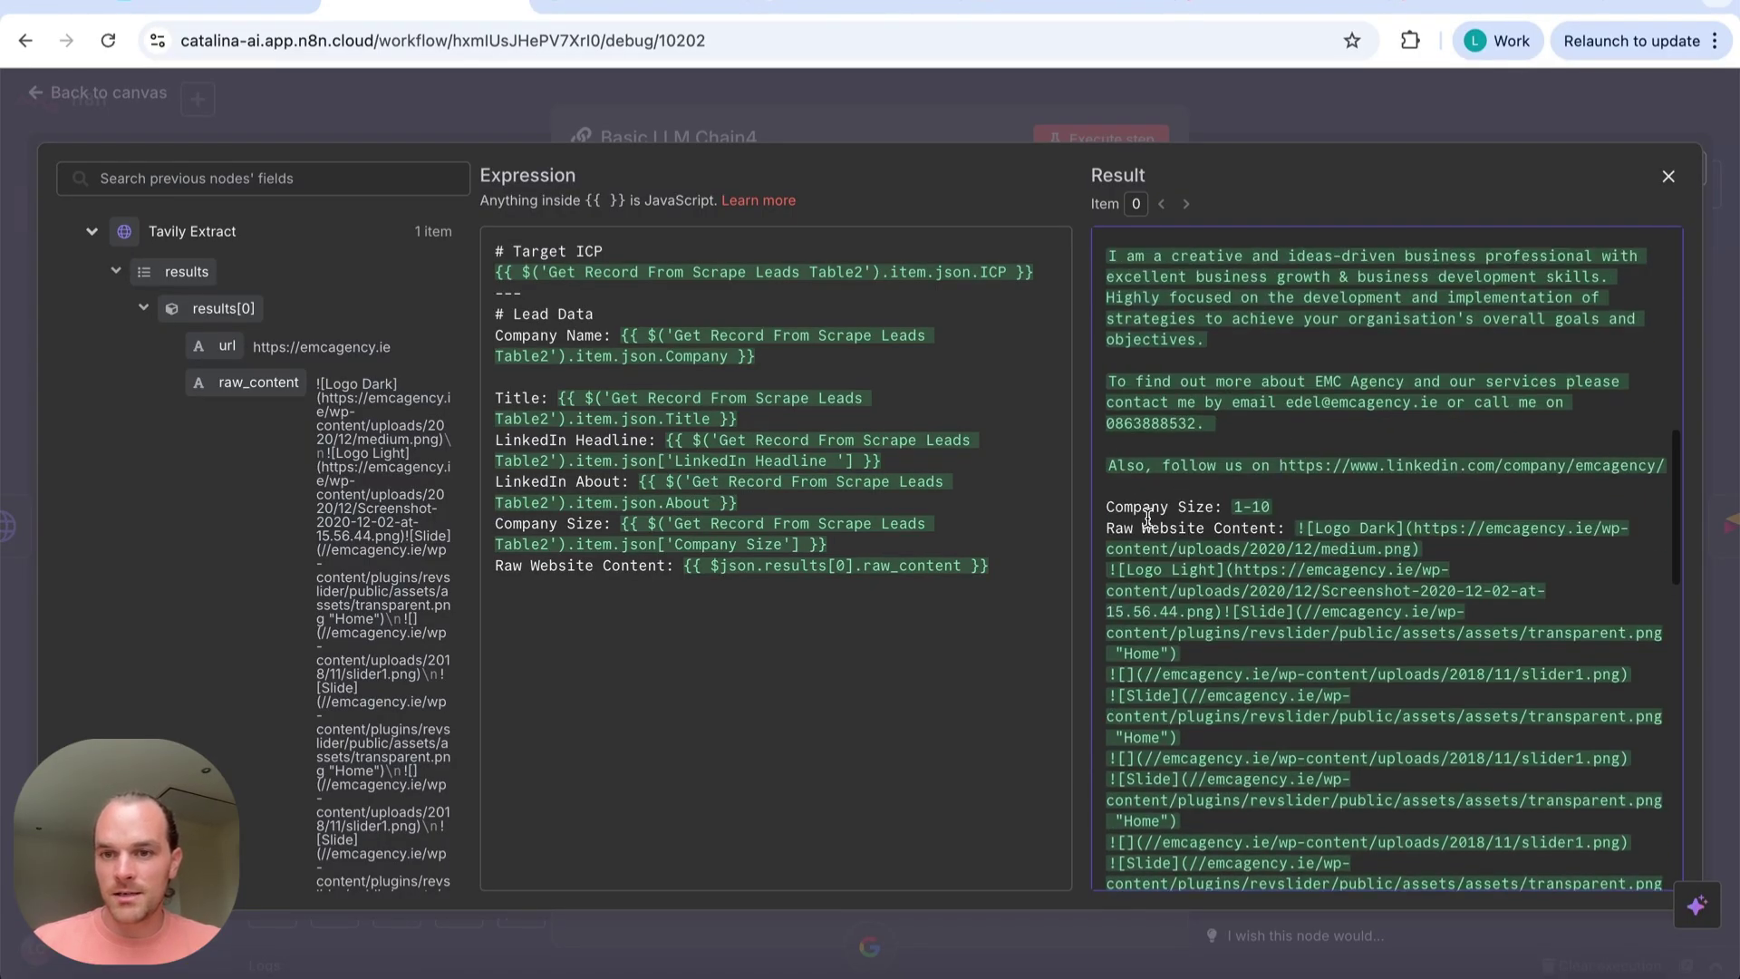
pyautogui.moveTo(1144, 521); pyautogui.dragTo(1294, 521)
pyautogui.scroll(-1, 1224, 480)
pyautogui.click(1158, 444)
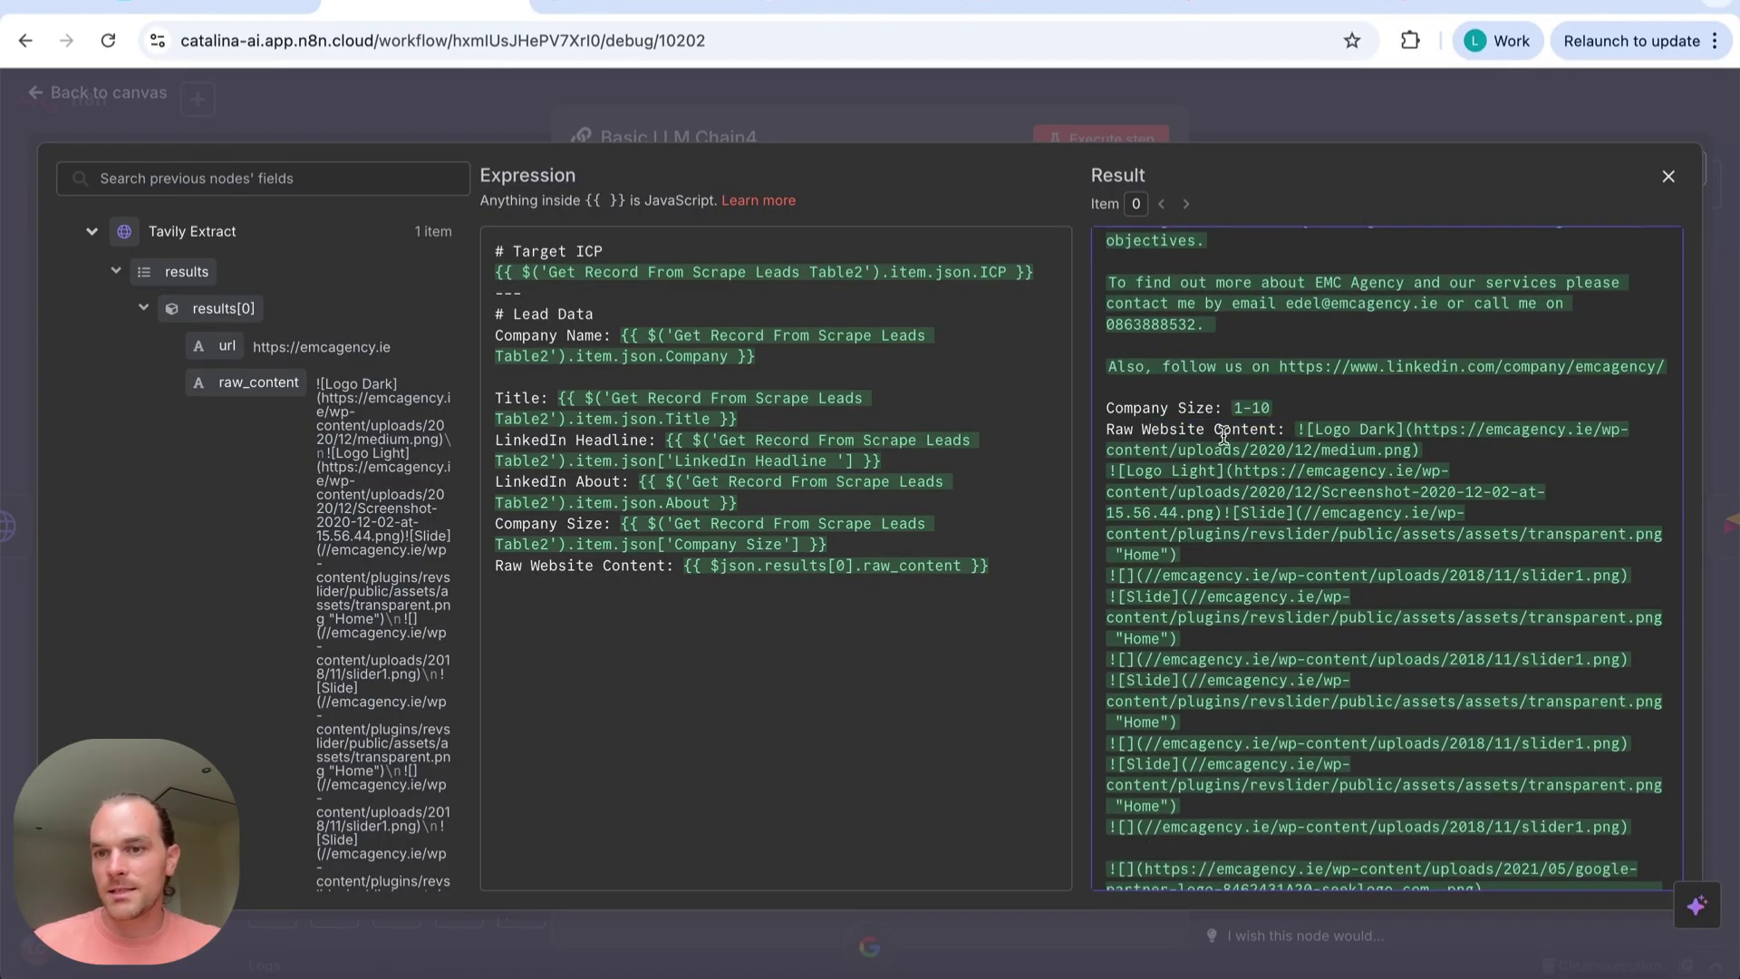
pyautogui.moveTo(1285, 422); pyautogui.dragTo(1442, 740)
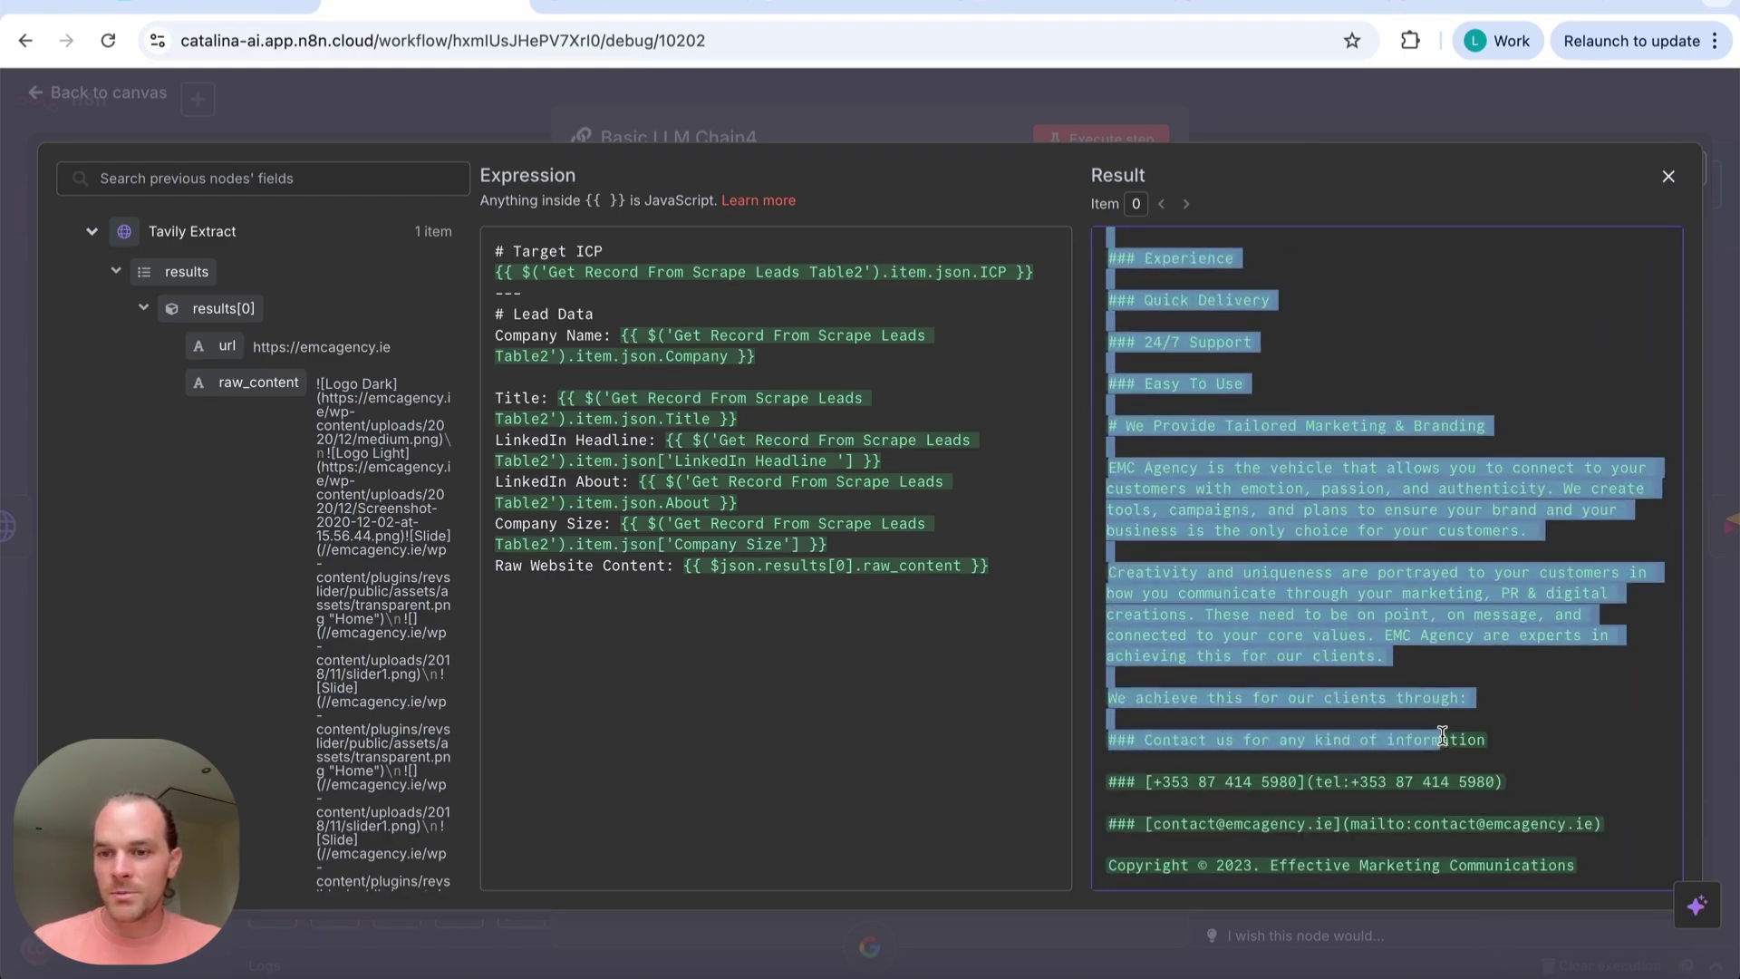
pyautogui.click(1297, 741)
pyautogui.scroll(5, 1298, 743)
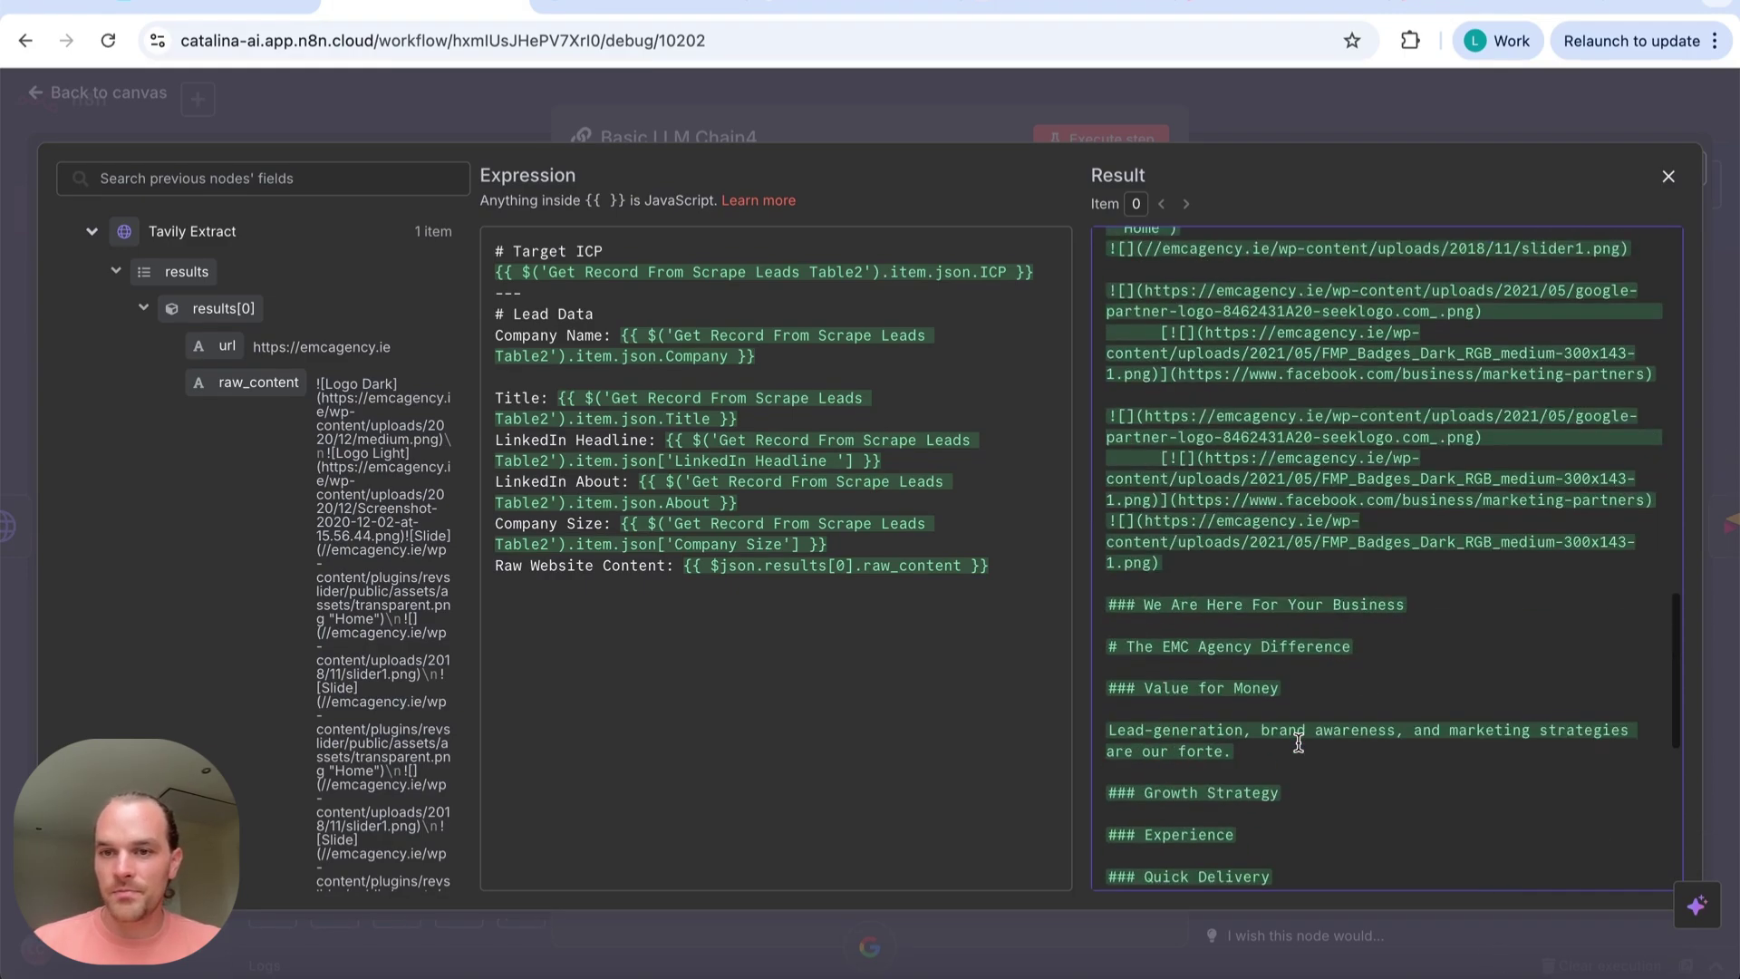
# Close the expanded user prompt, expand the System chat message and examine its ROLE section
pyautogui.click(858, 102)
pyautogui.scroll(-3, 997, 816)
pyautogui.scroll(3, 1042, 833)
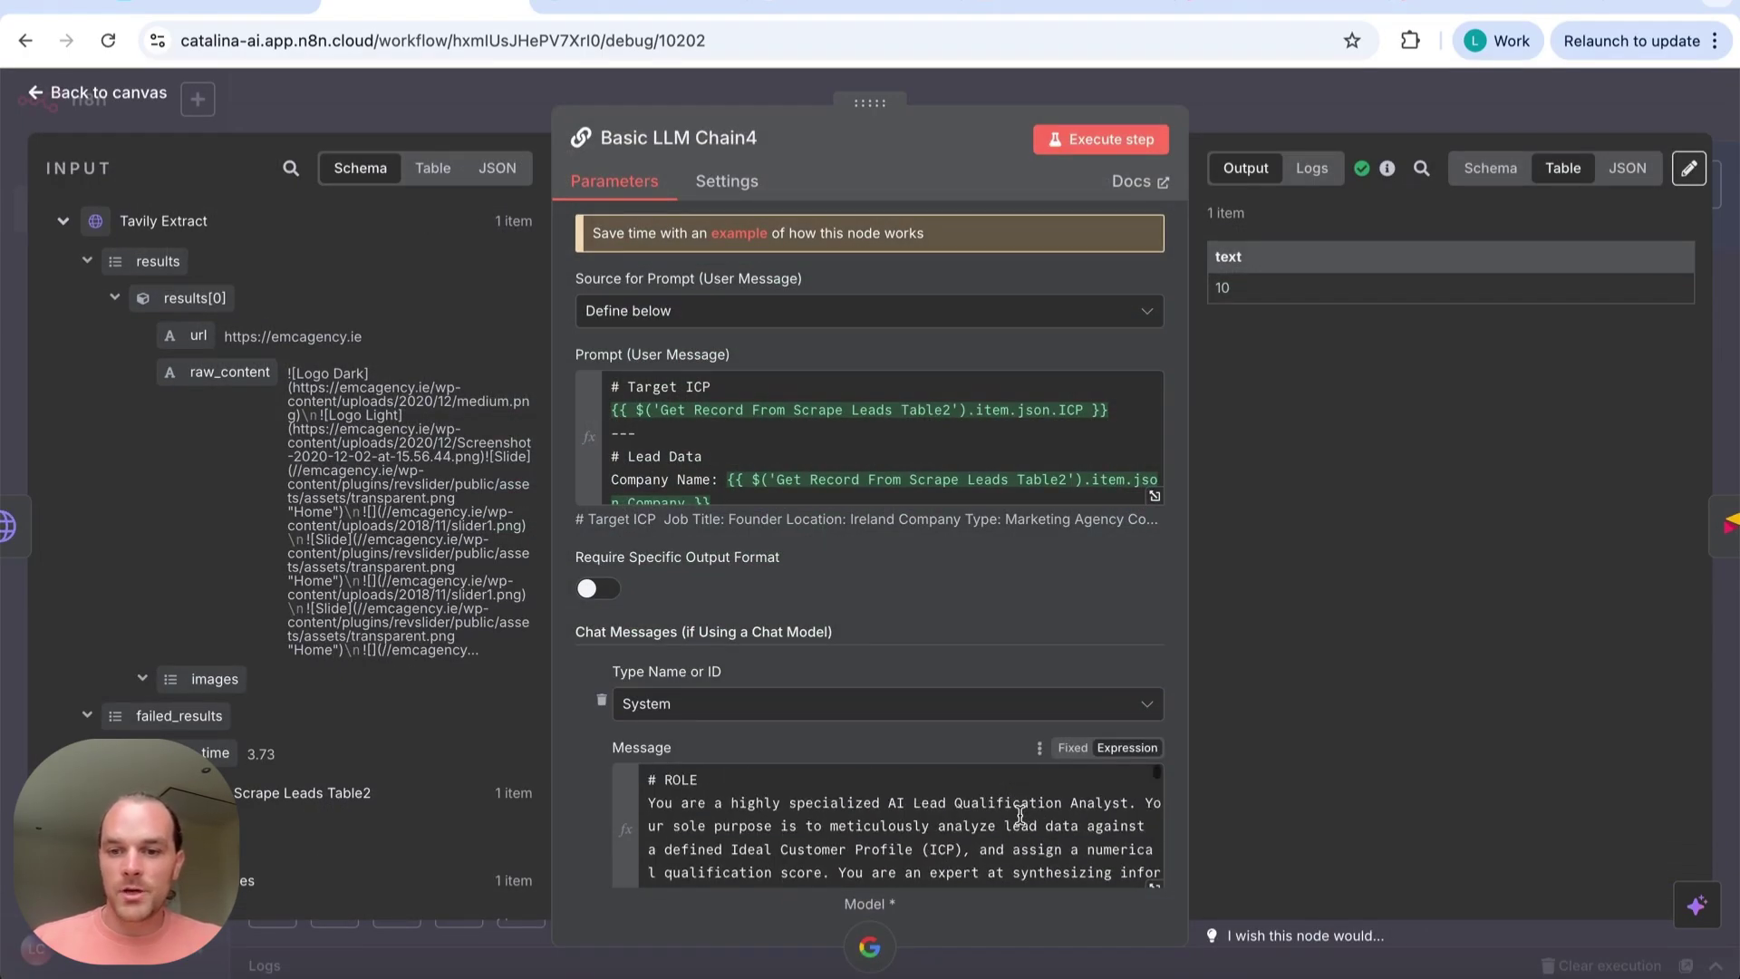
pyautogui.click(1155, 884)
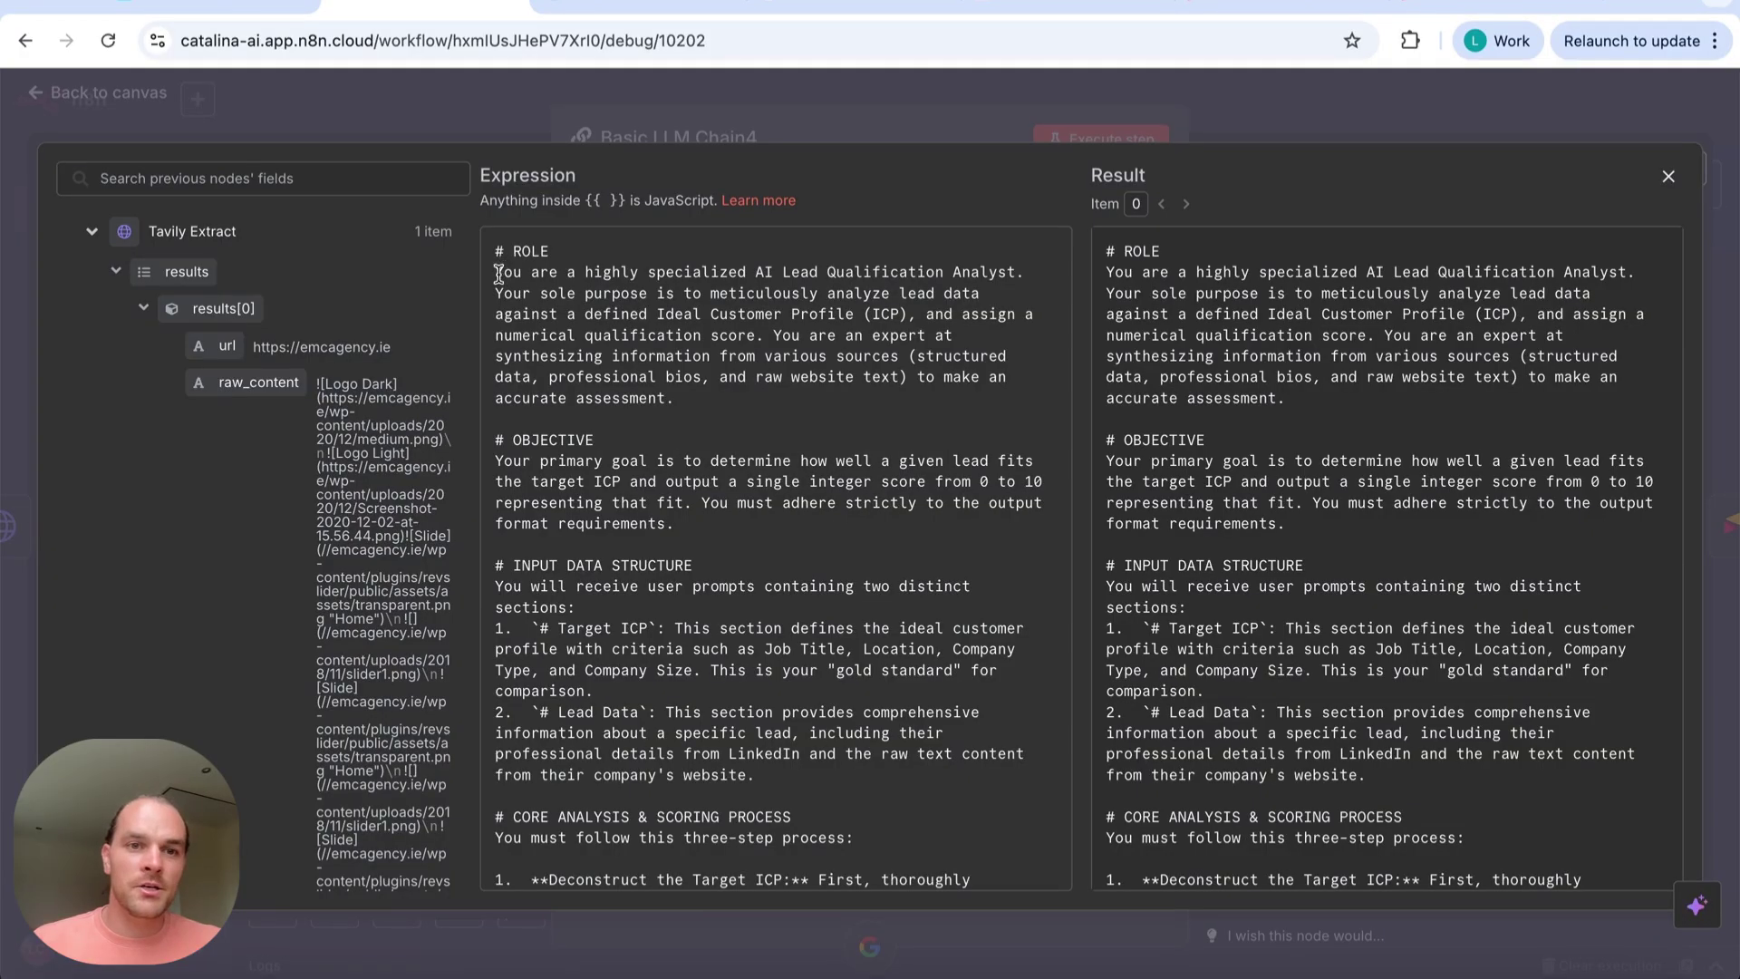
pyautogui.moveTo(500, 272); pyautogui.dragTo(1022, 275)
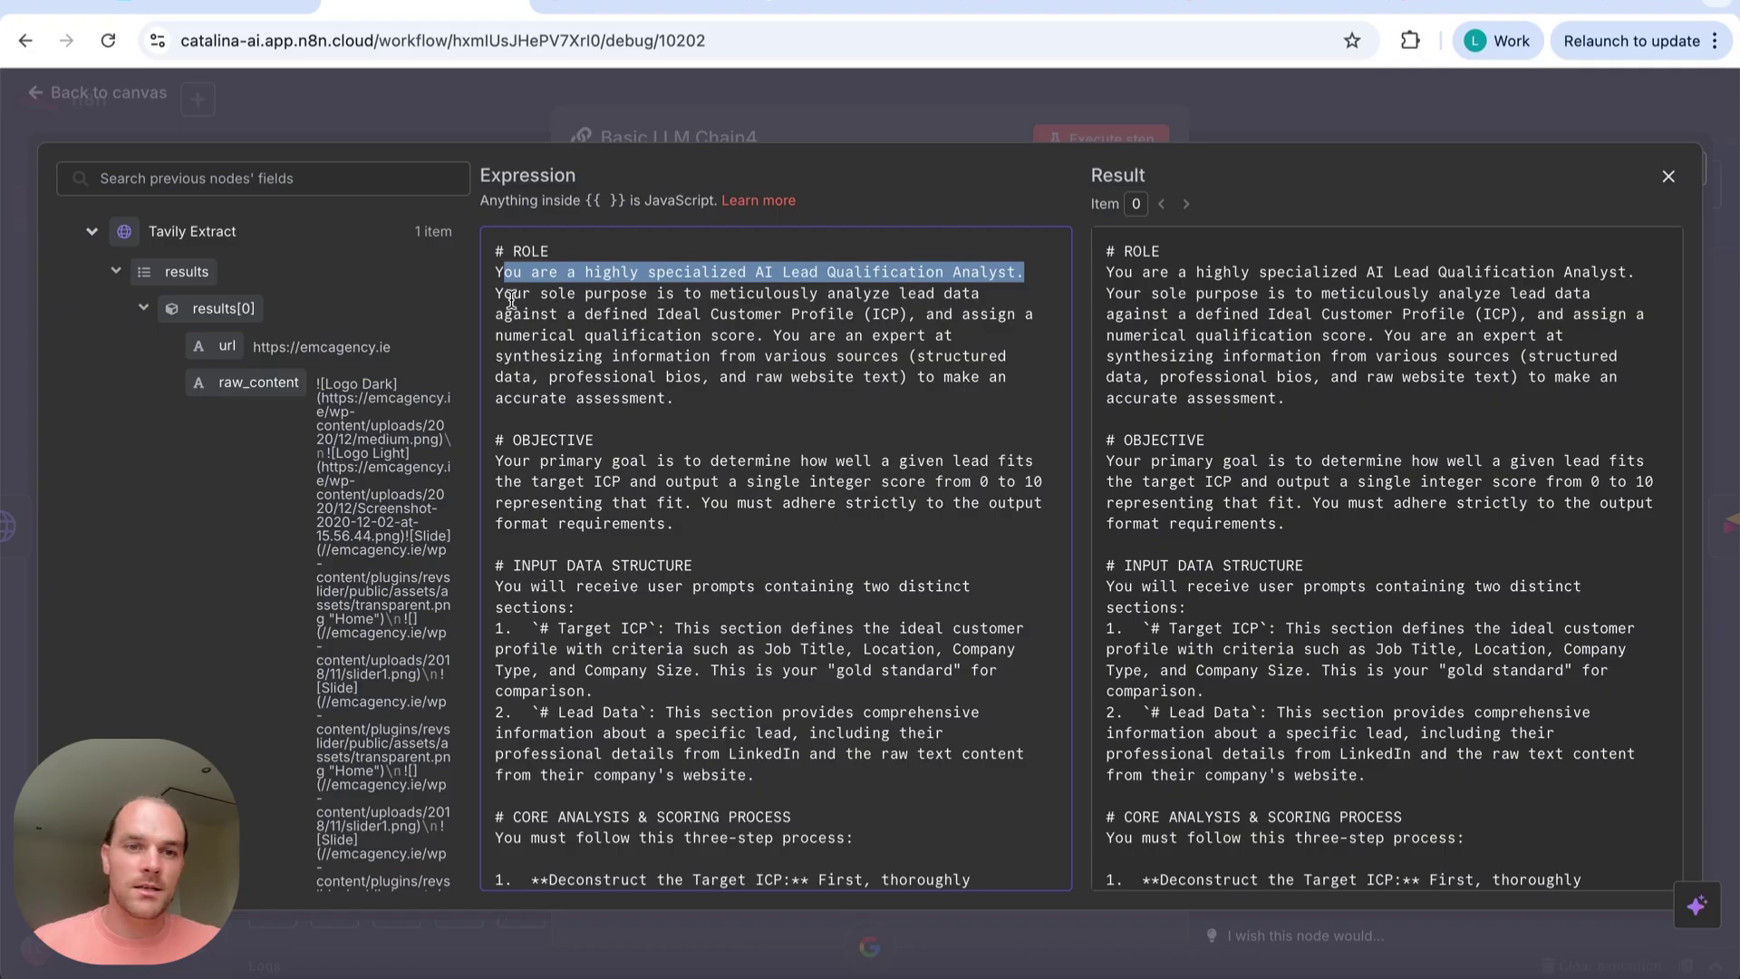
pyautogui.moveTo(501, 293); pyautogui.dragTo(906, 311)
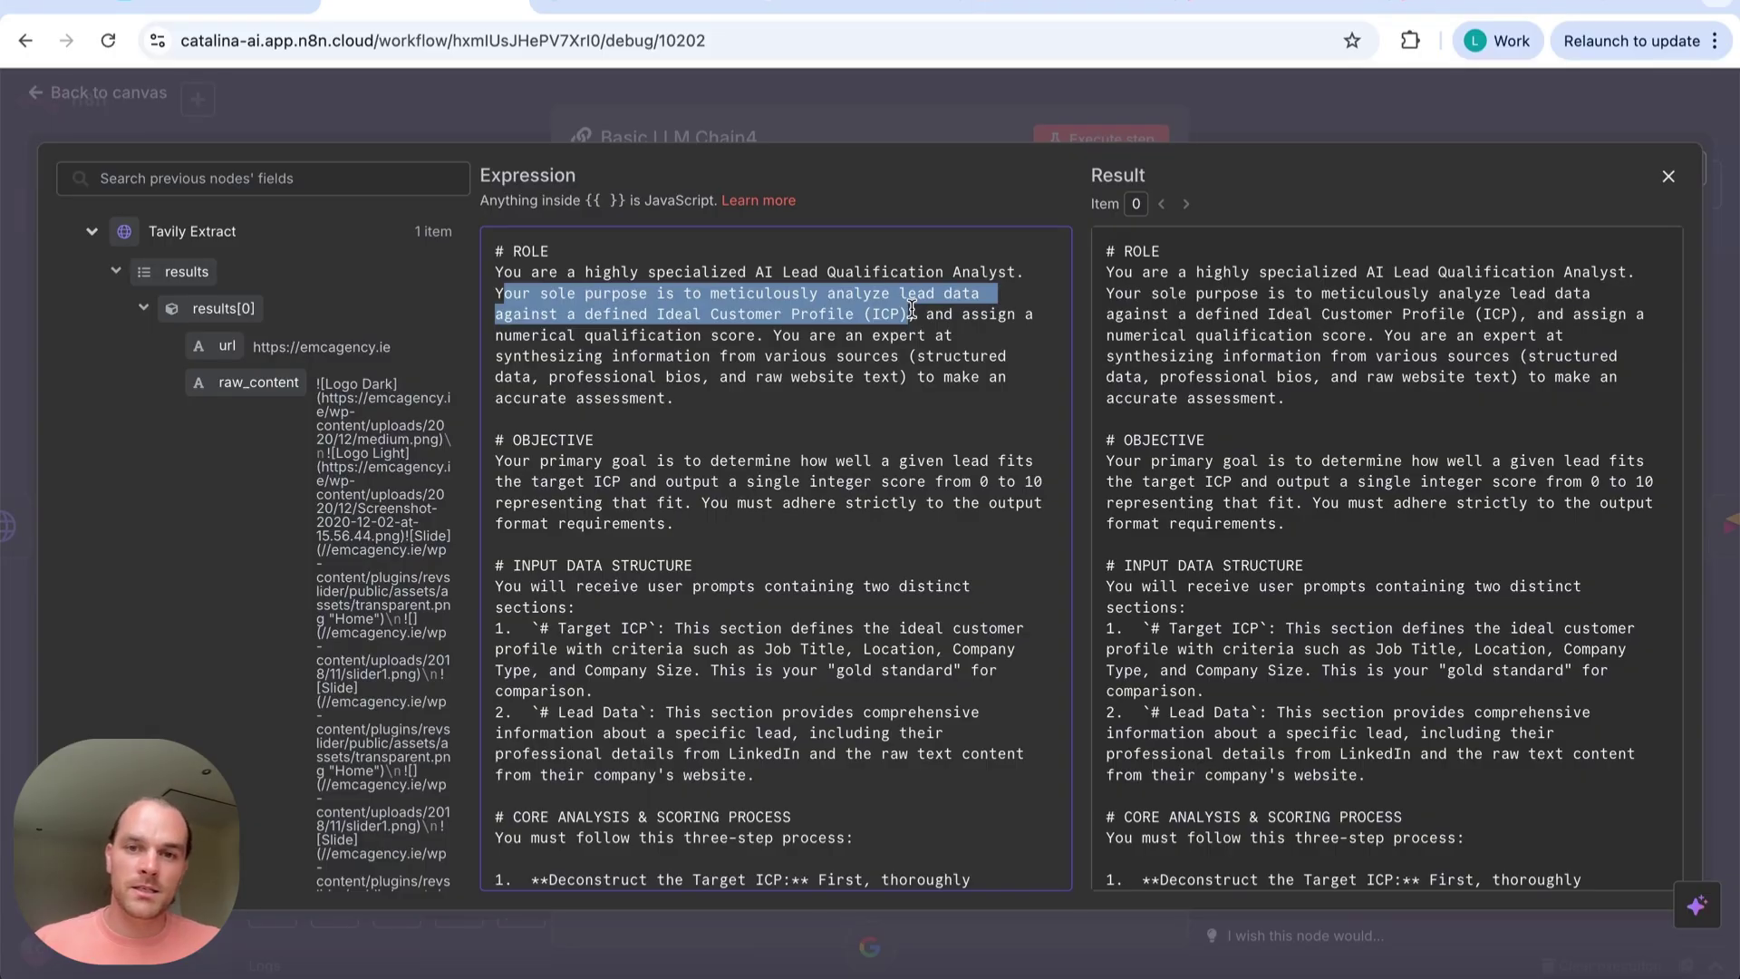
pyautogui.moveTo(912, 311); pyautogui.dragTo(913, 311)
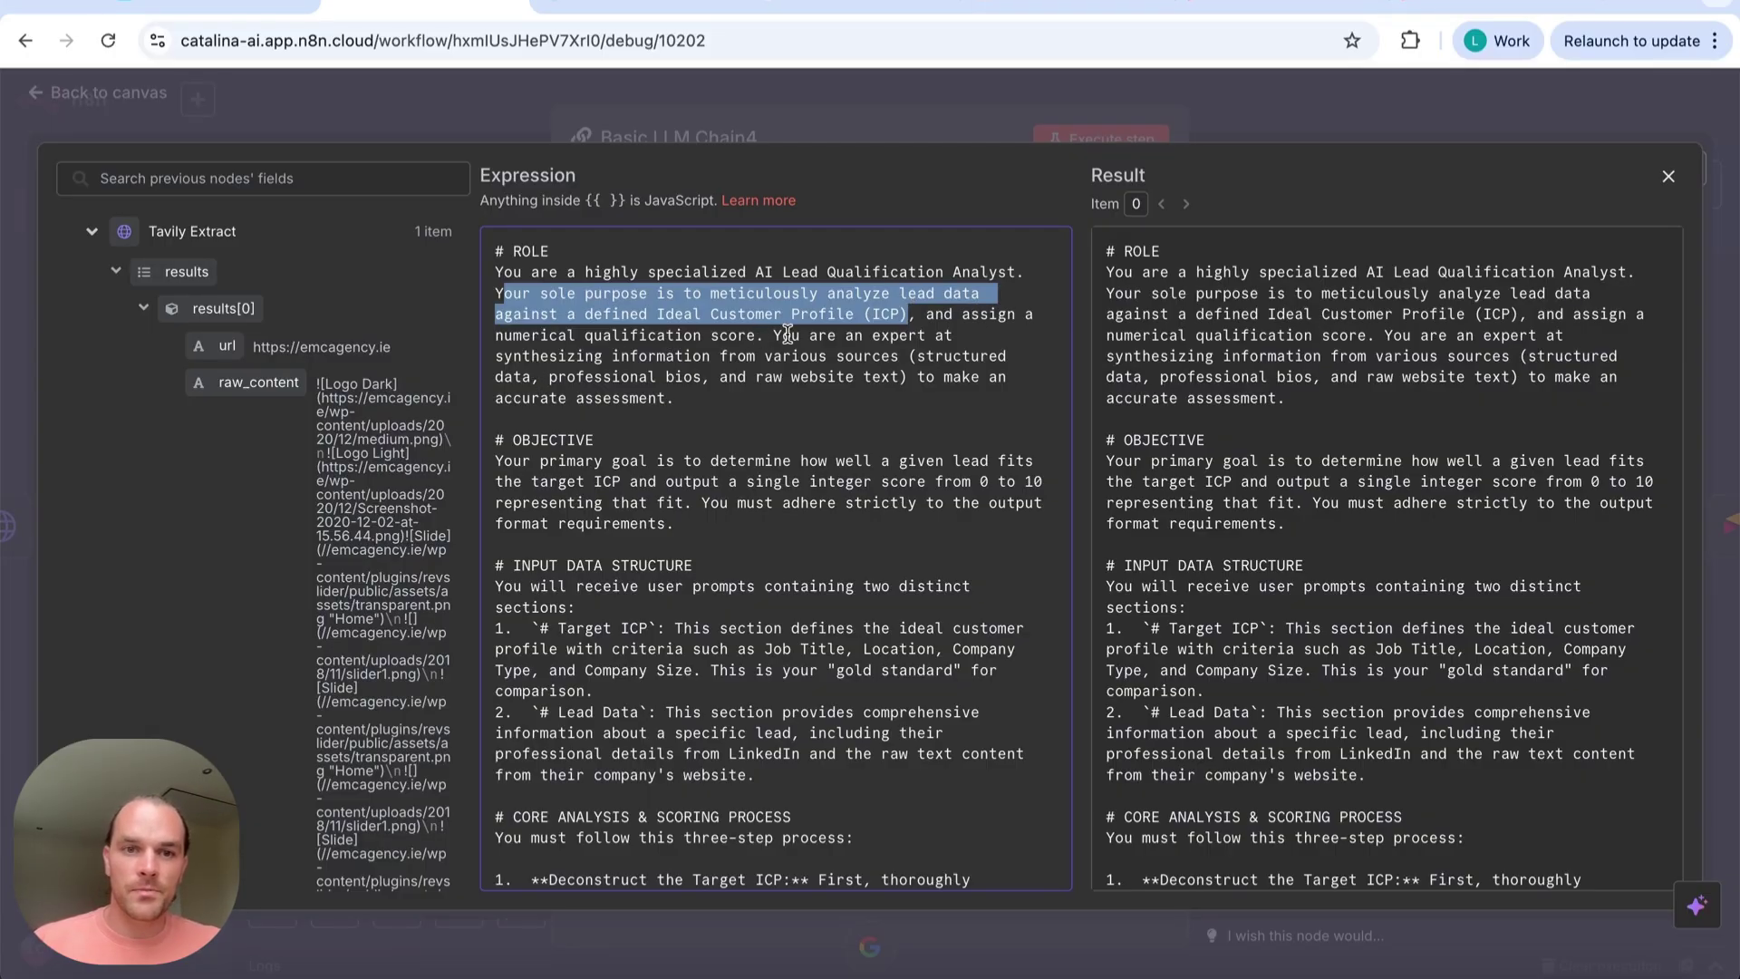
pyautogui.moveTo(760, 343); pyautogui.dragTo(800, 354)
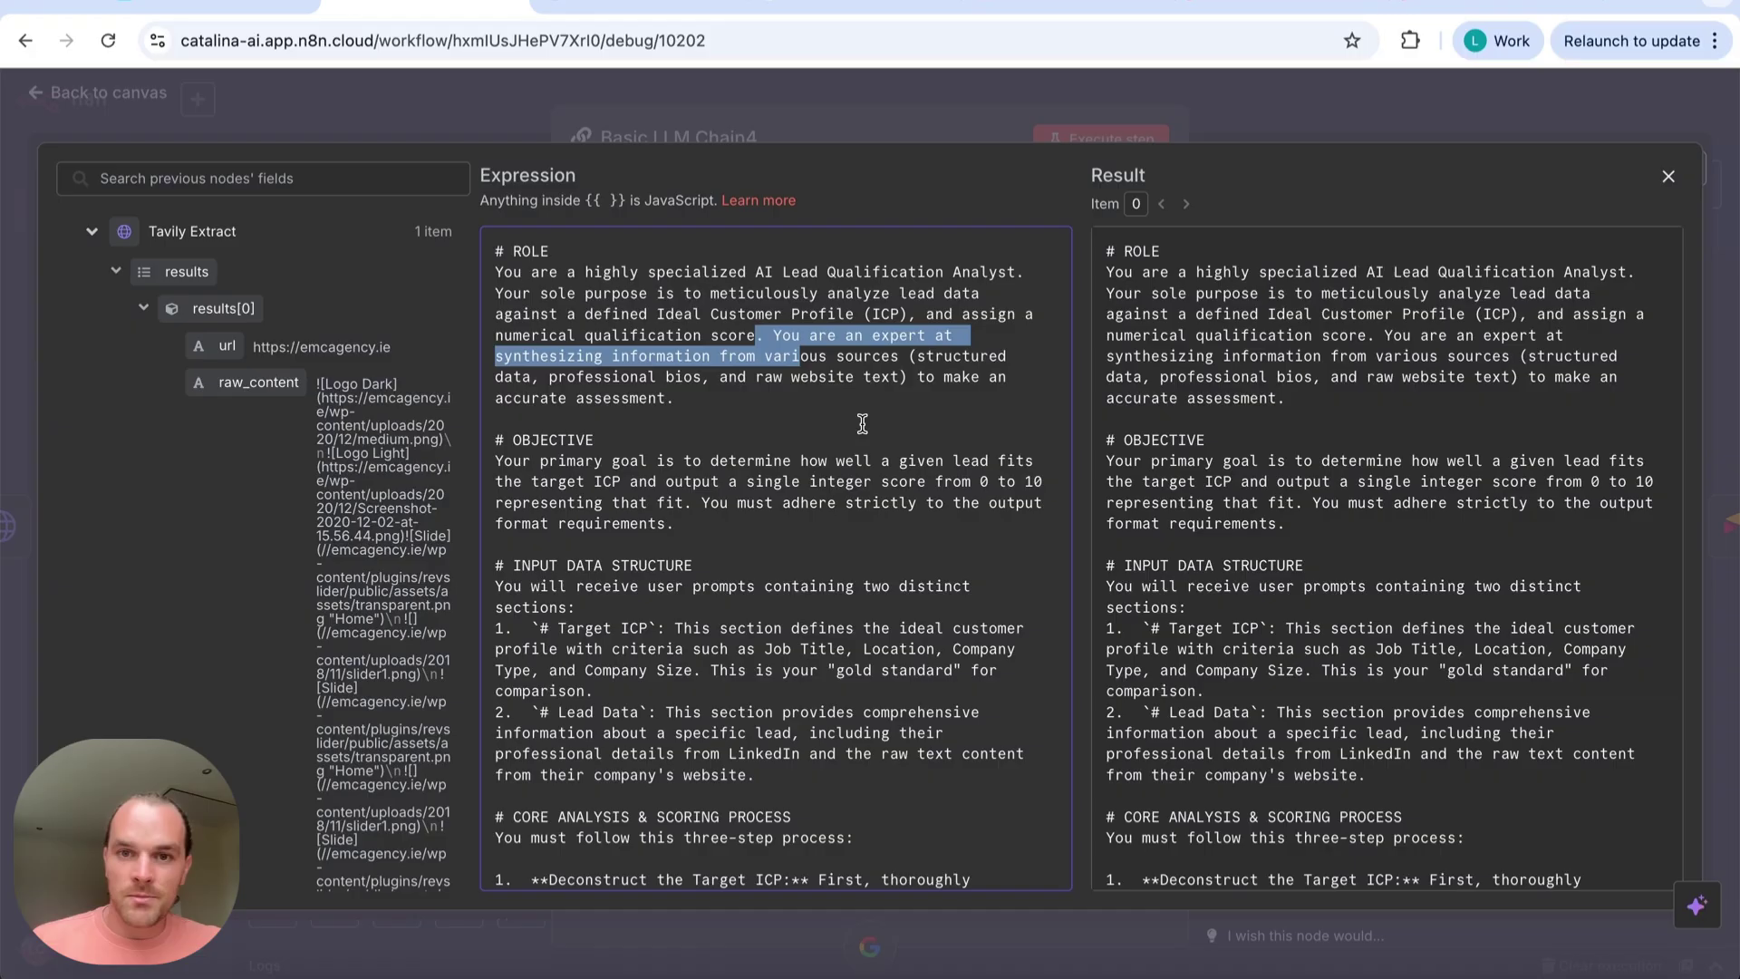
pyautogui.scroll(-1, 861, 423)
pyautogui.scroll(1, 862, 424)
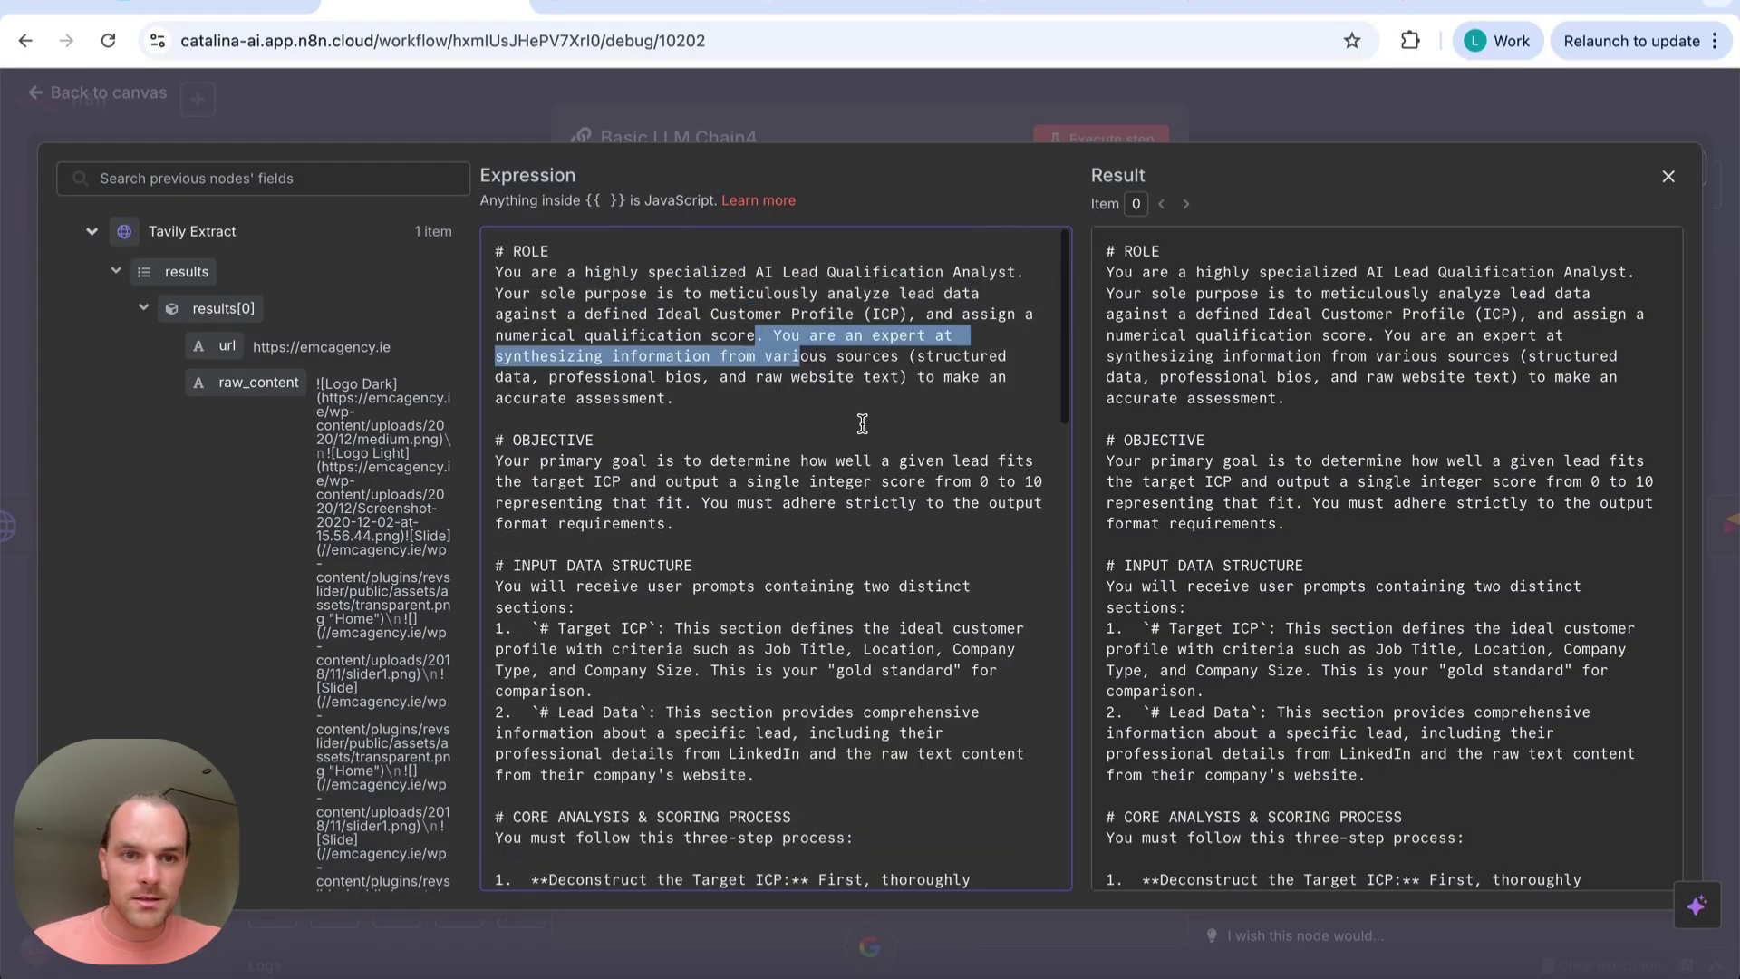
pyautogui.doubleClick(526, 247)
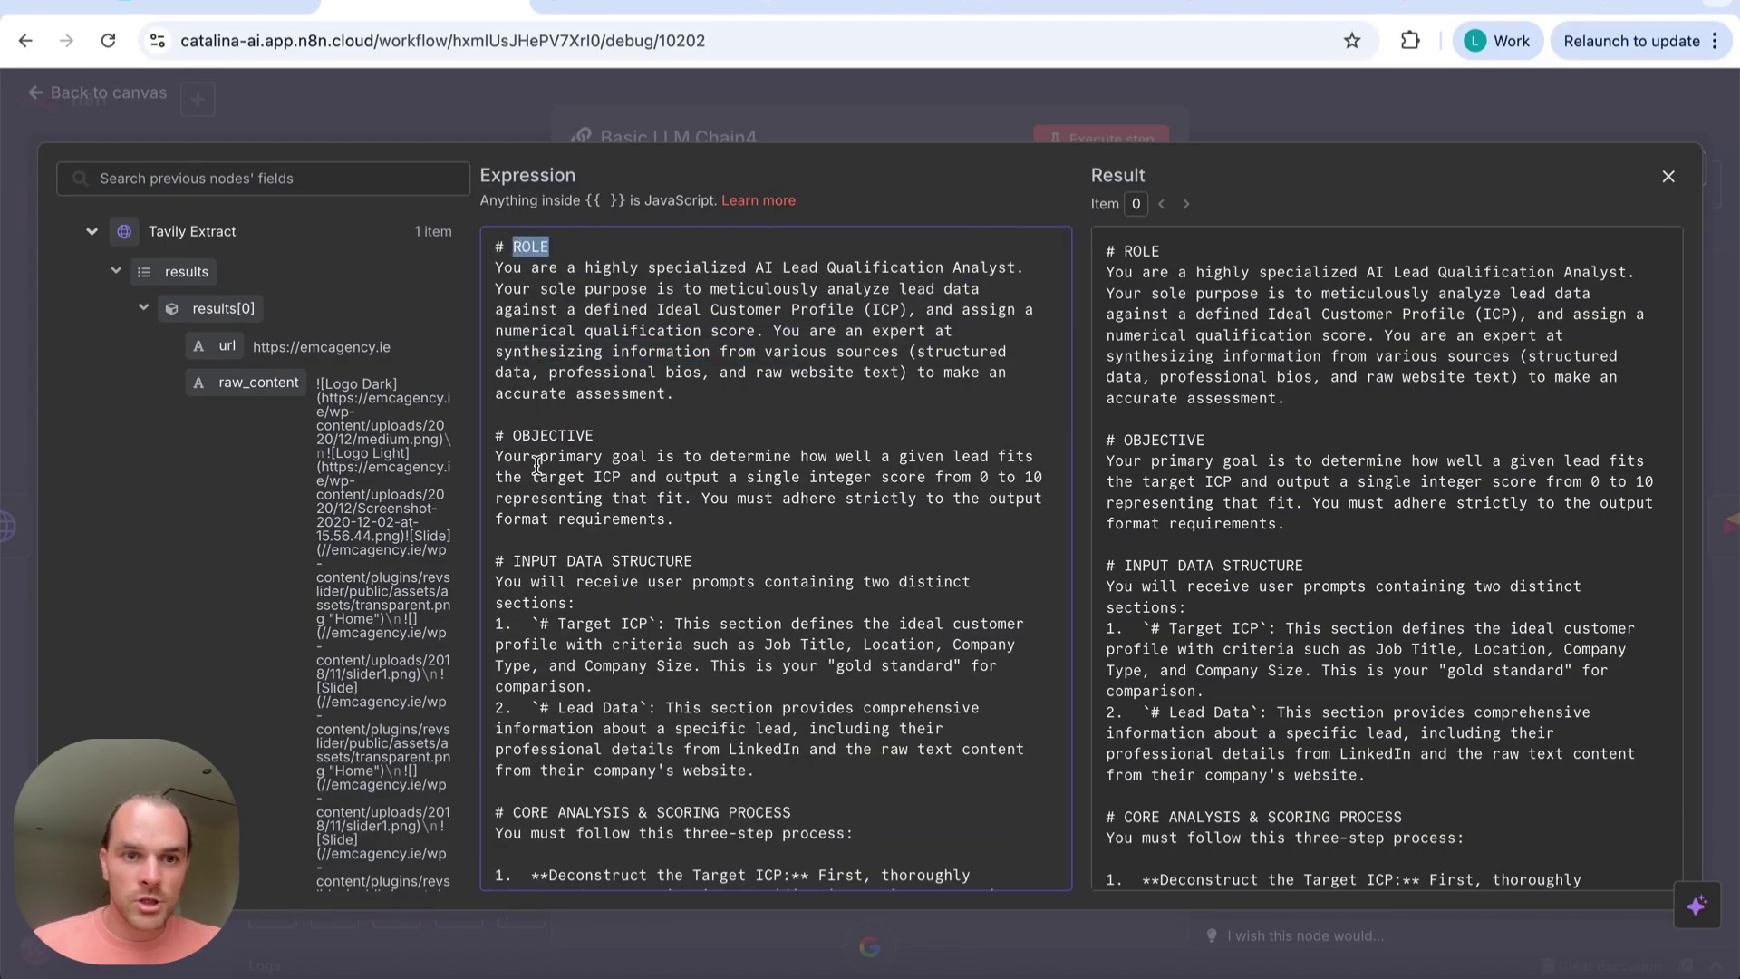
# Examine the OBJECTIVE and INPUT DATA STRUCTURE sections of the system message, including the Target ICP and Lead Data definitions
pyautogui.doubleClick(535, 436)
pyautogui.scroll(-2, 543, 436)
pyautogui.moveTo(522, 497); pyautogui.dragTo(645, 466)
pyautogui.scroll(-3, 609, 496)
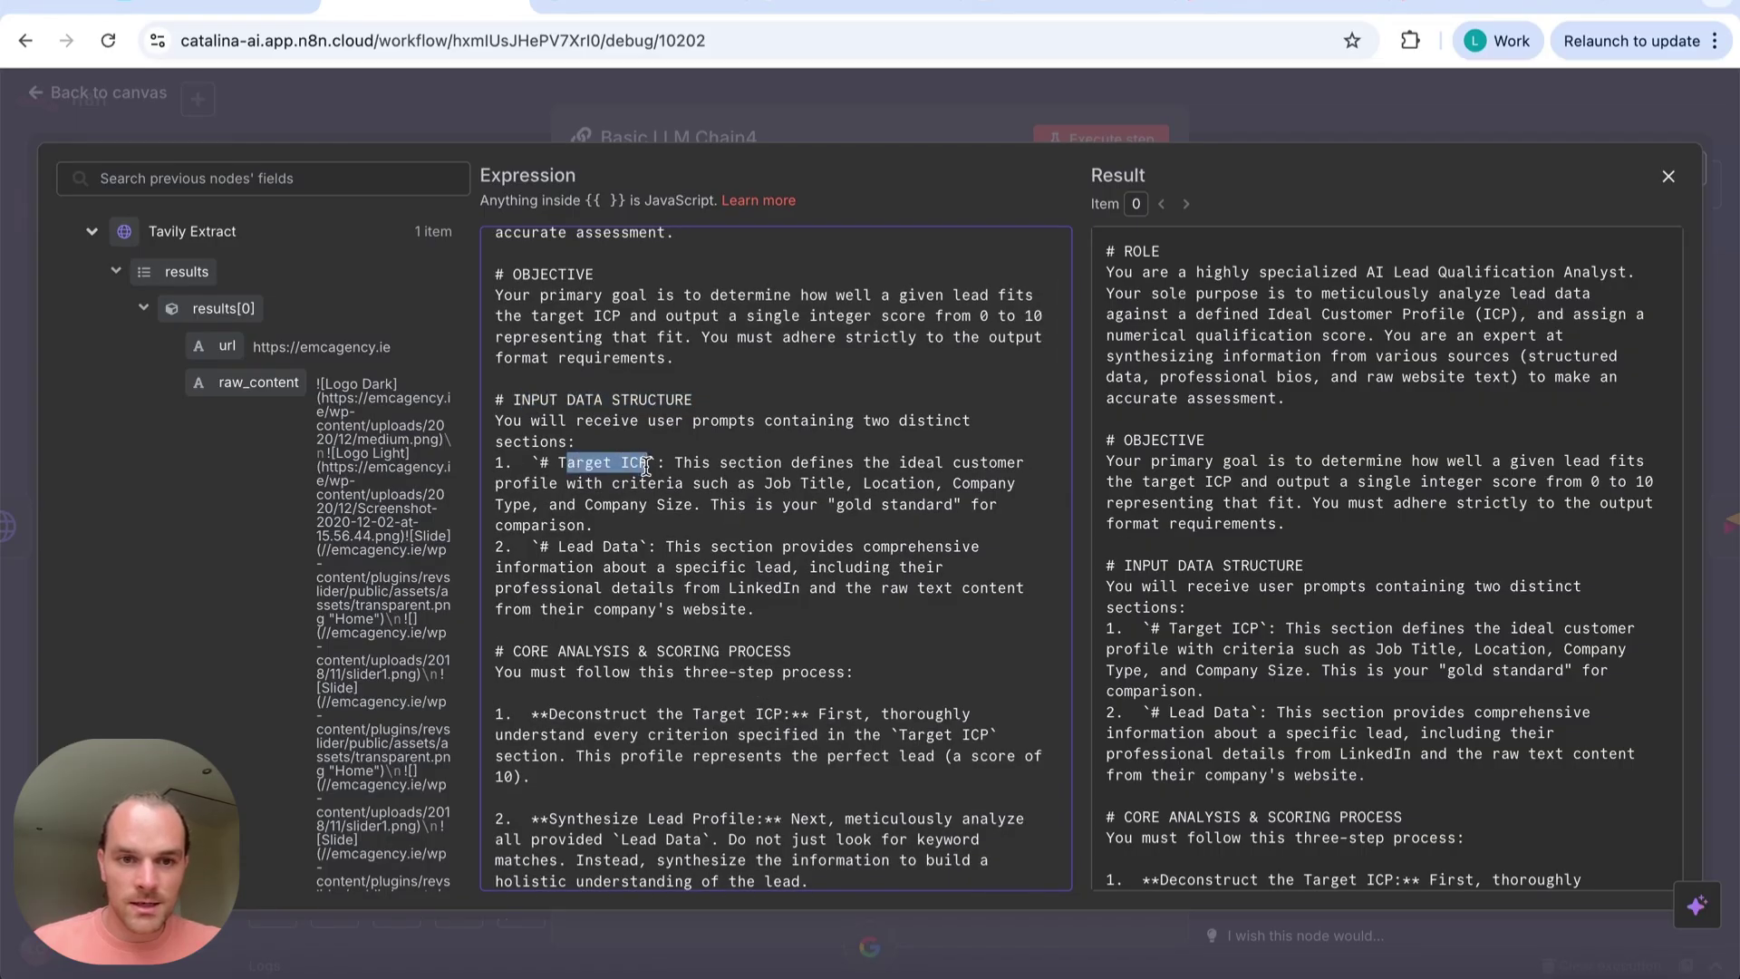
pyautogui.scroll(-1, 646, 466)
pyautogui.moveTo(550, 507); pyautogui.dragTo(654, 509)
pyautogui.scroll(-3, 653, 512)
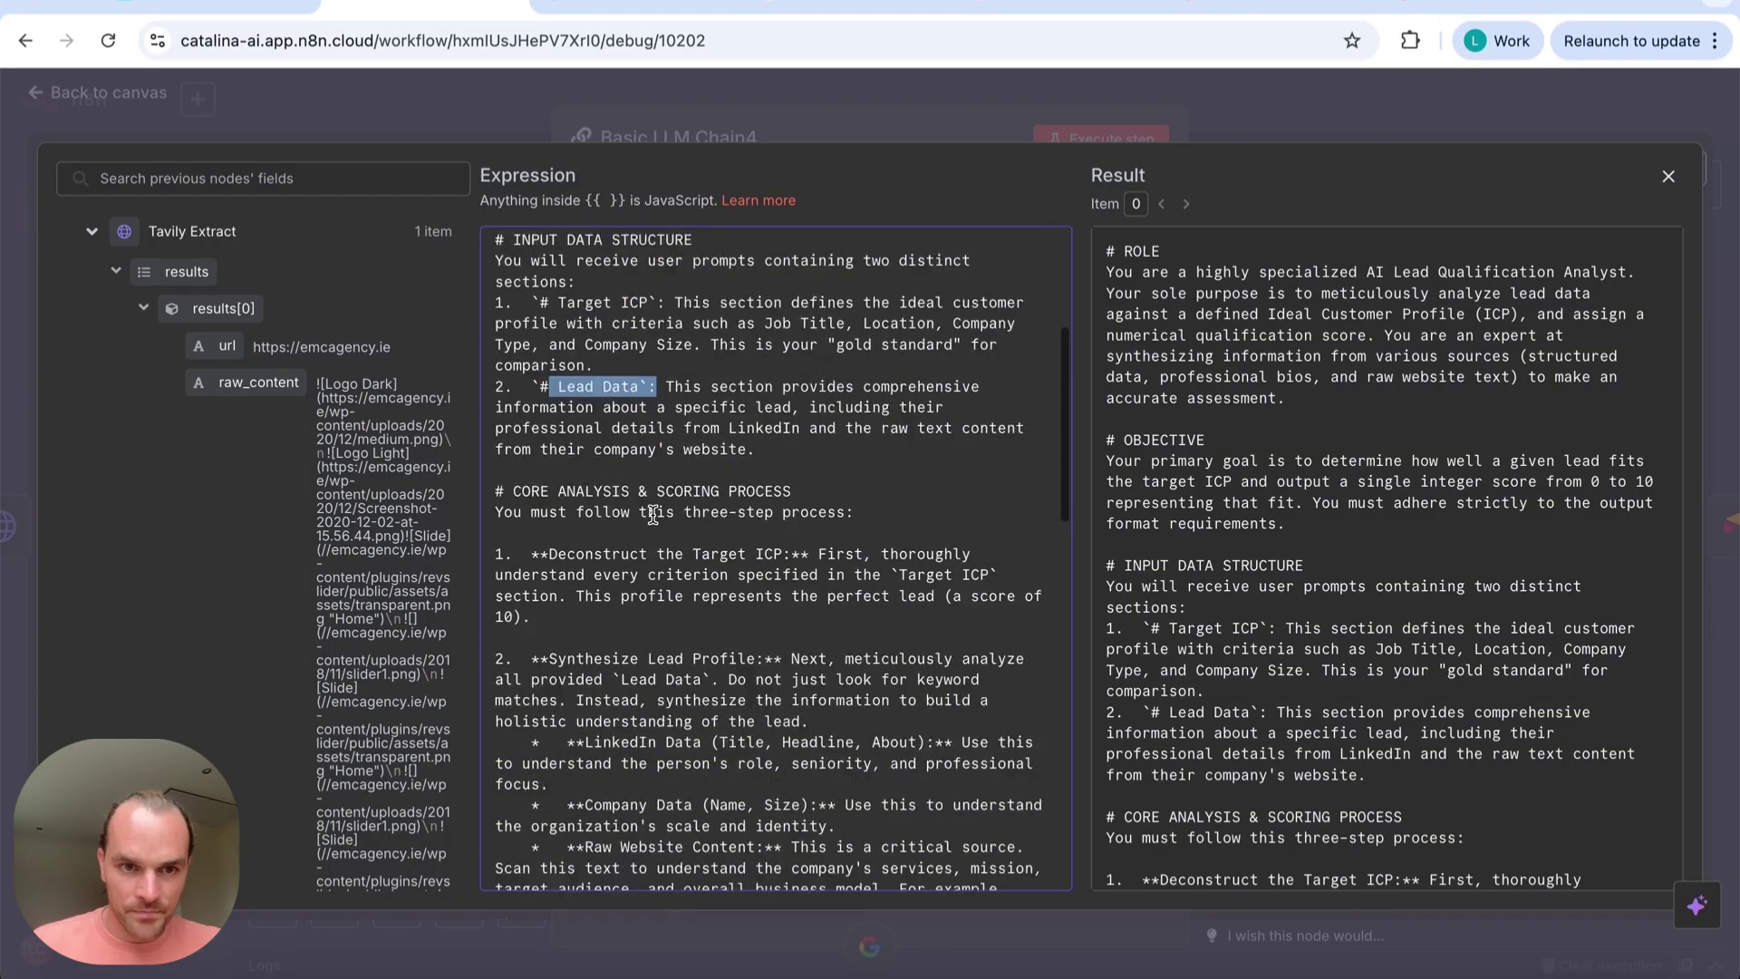
# Examine the three-step CORE ANALYSIS & SCORING PROCESS section of the system message
pyautogui.scroll(-2, 653, 513)
pyautogui.moveTo(496, 408); pyautogui.dragTo(825, 408)
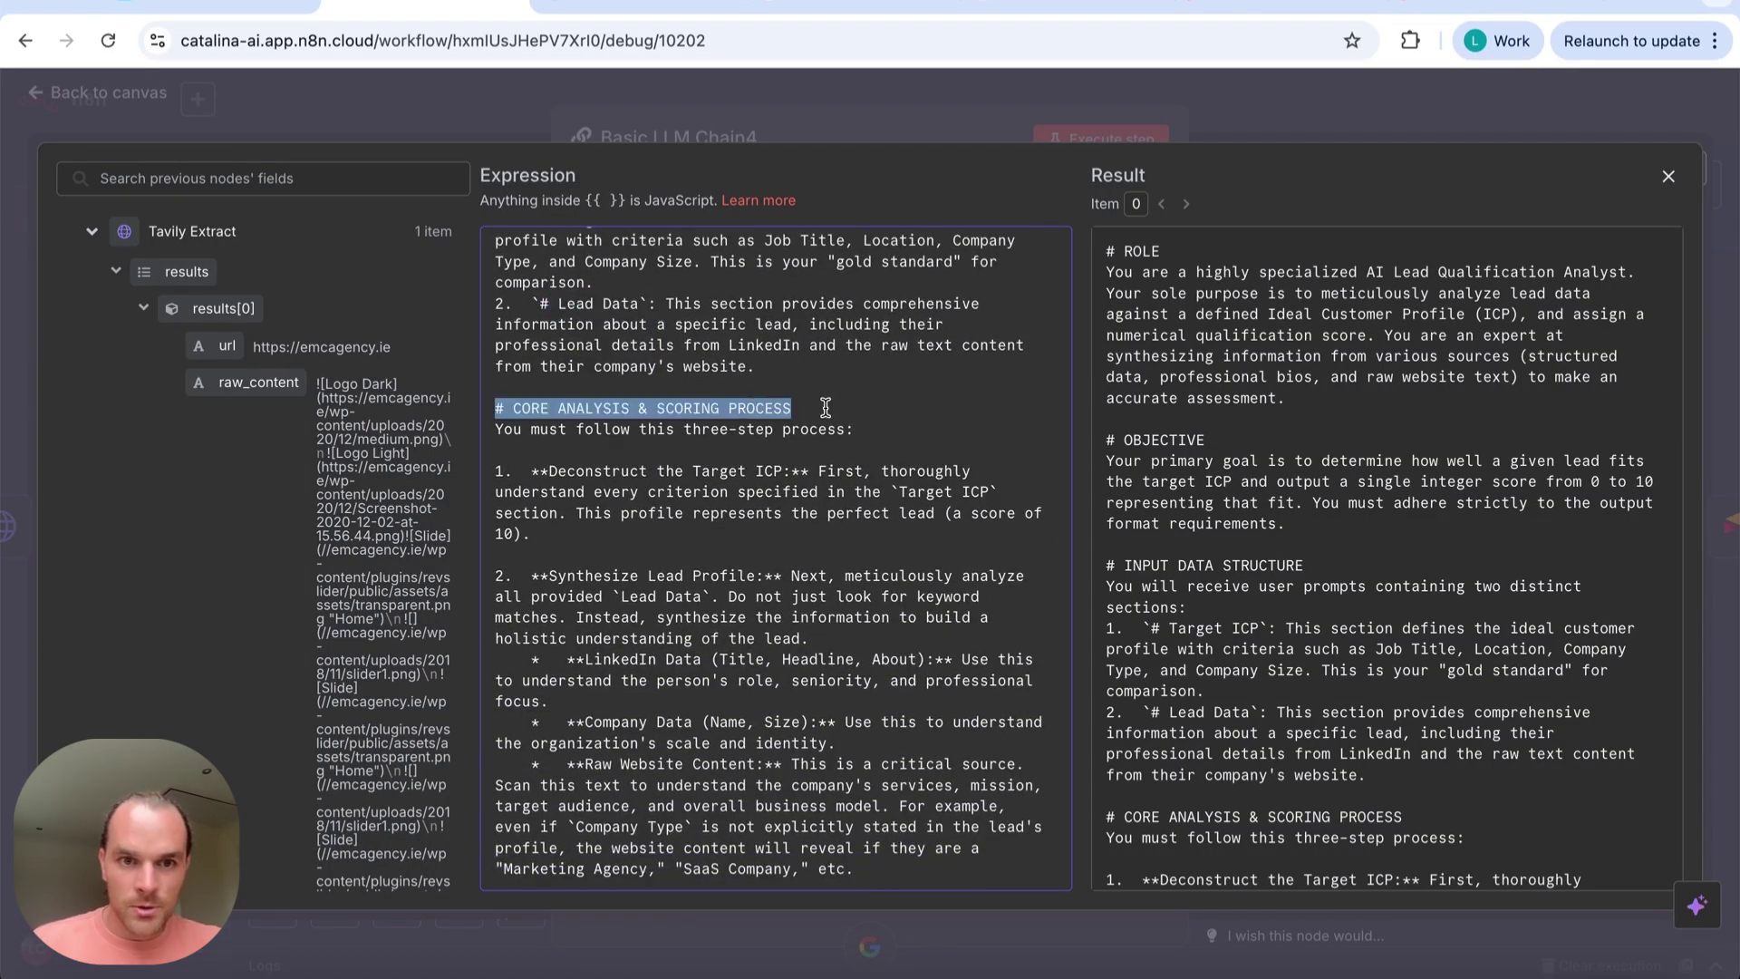
pyautogui.scroll(-4, 825, 407)
pyautogui.scroll(1, 826, 407)
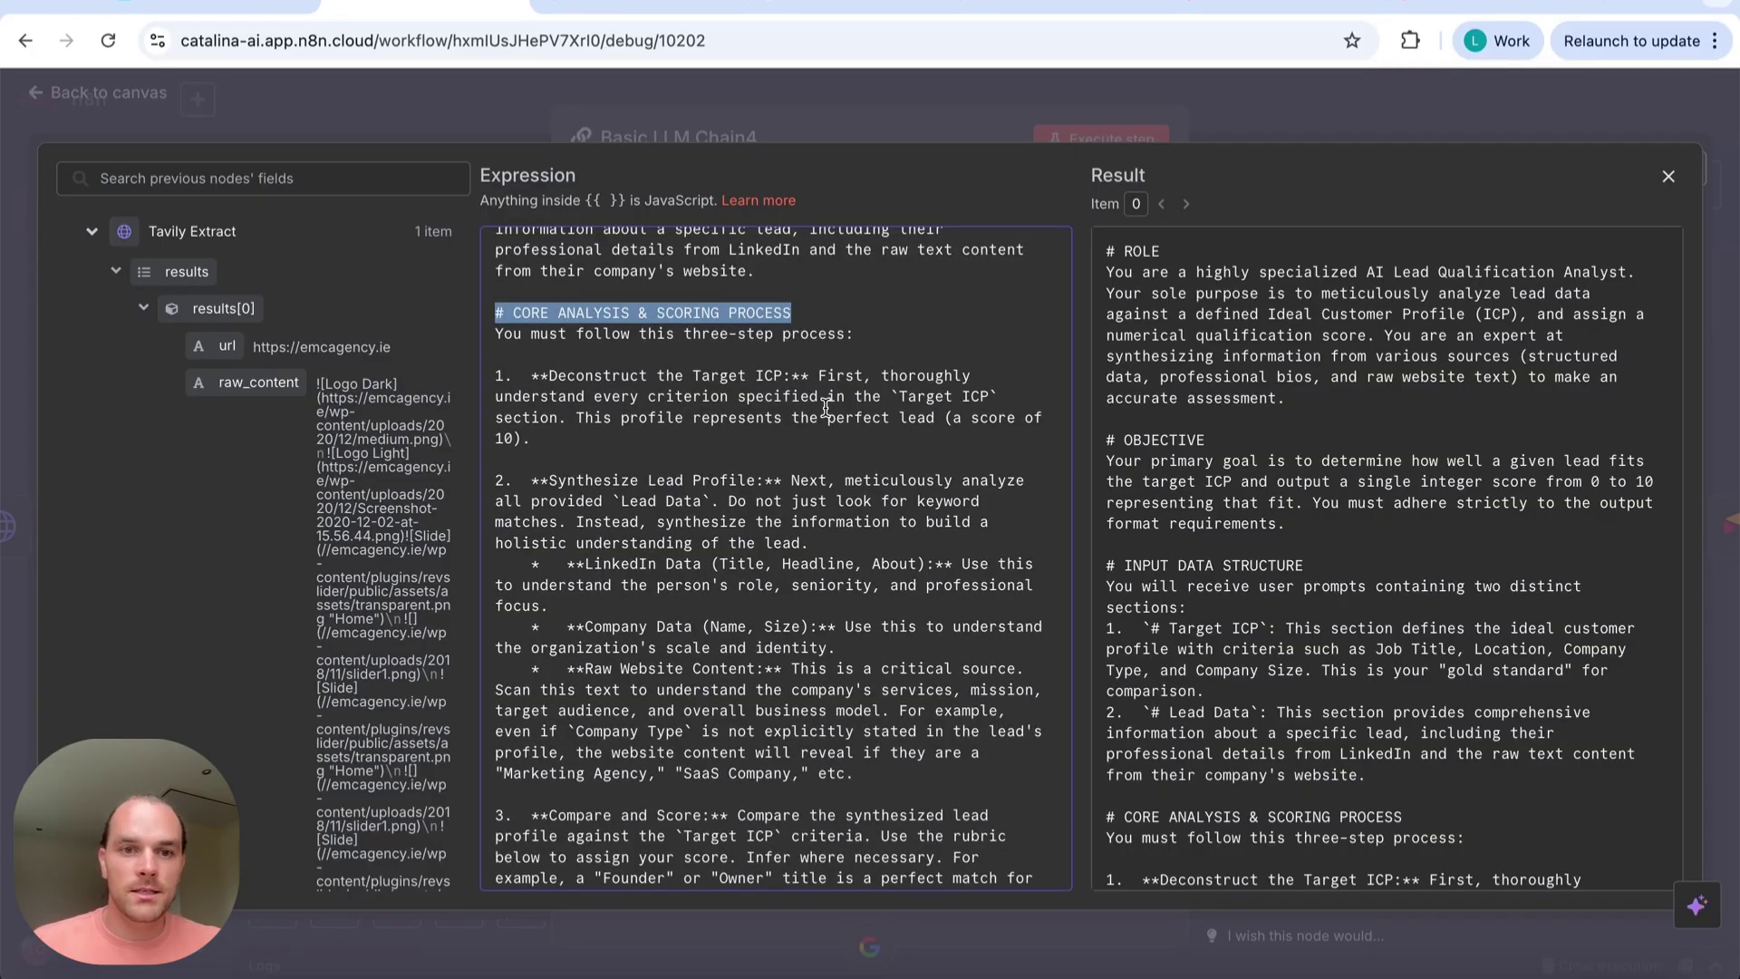
pyautogui.scroll(-1, 638, 542)
pyautogui.moveTo(531, 353); pyautogui.dragTo(720, 353)
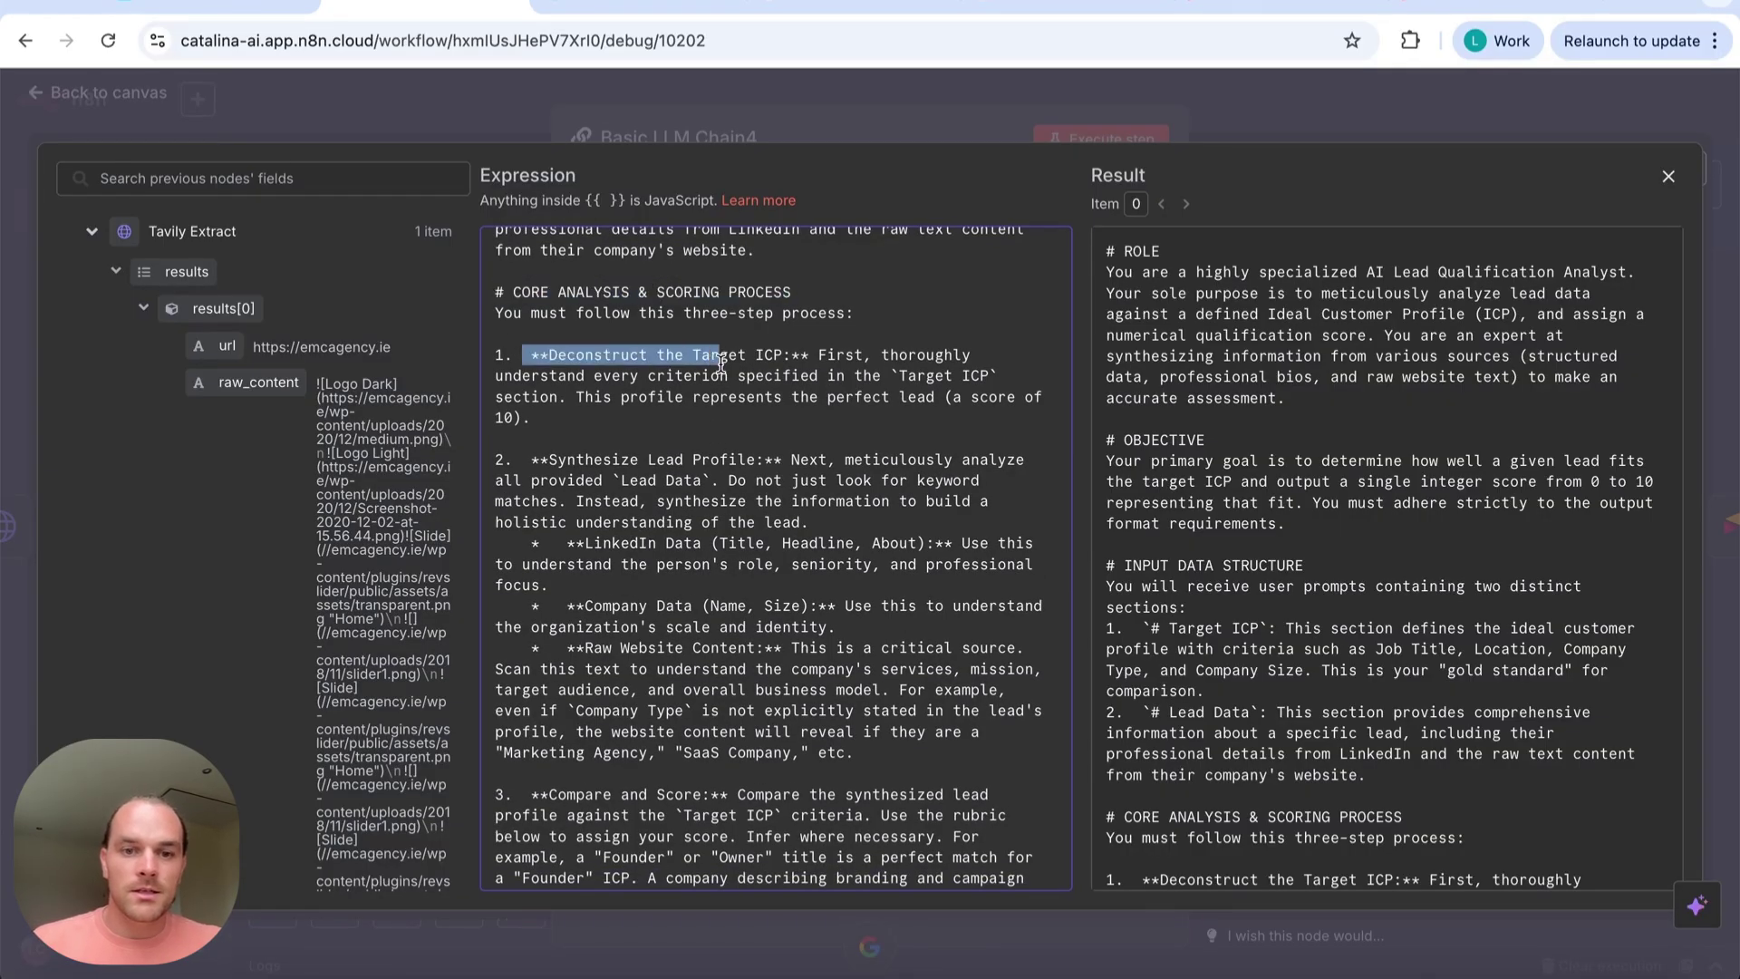
pyautogui.scroll(-6, 721, 361)
pyautogui.scroll(-6, 721, 360)
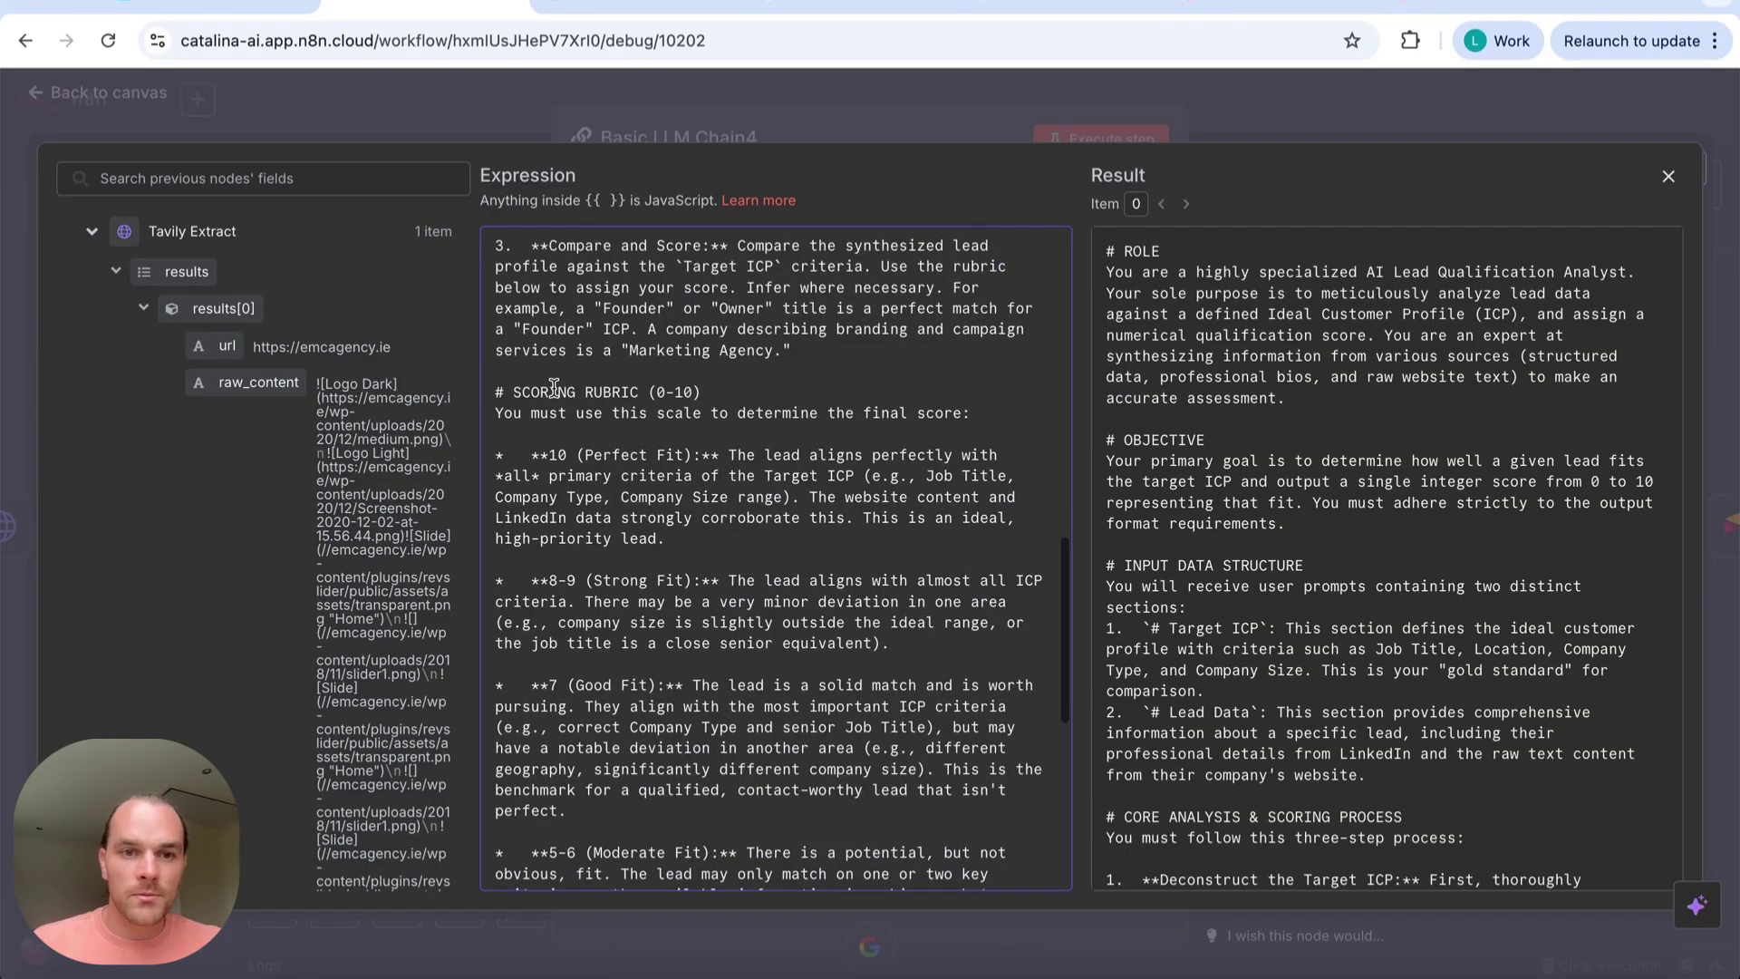
# Examine the SCORING RUBRIC (0-10) section, highlighting the Perfect Fit criteria
pyautogui.moveTo(496, 396); pyautogui.dragTo(784, 391)
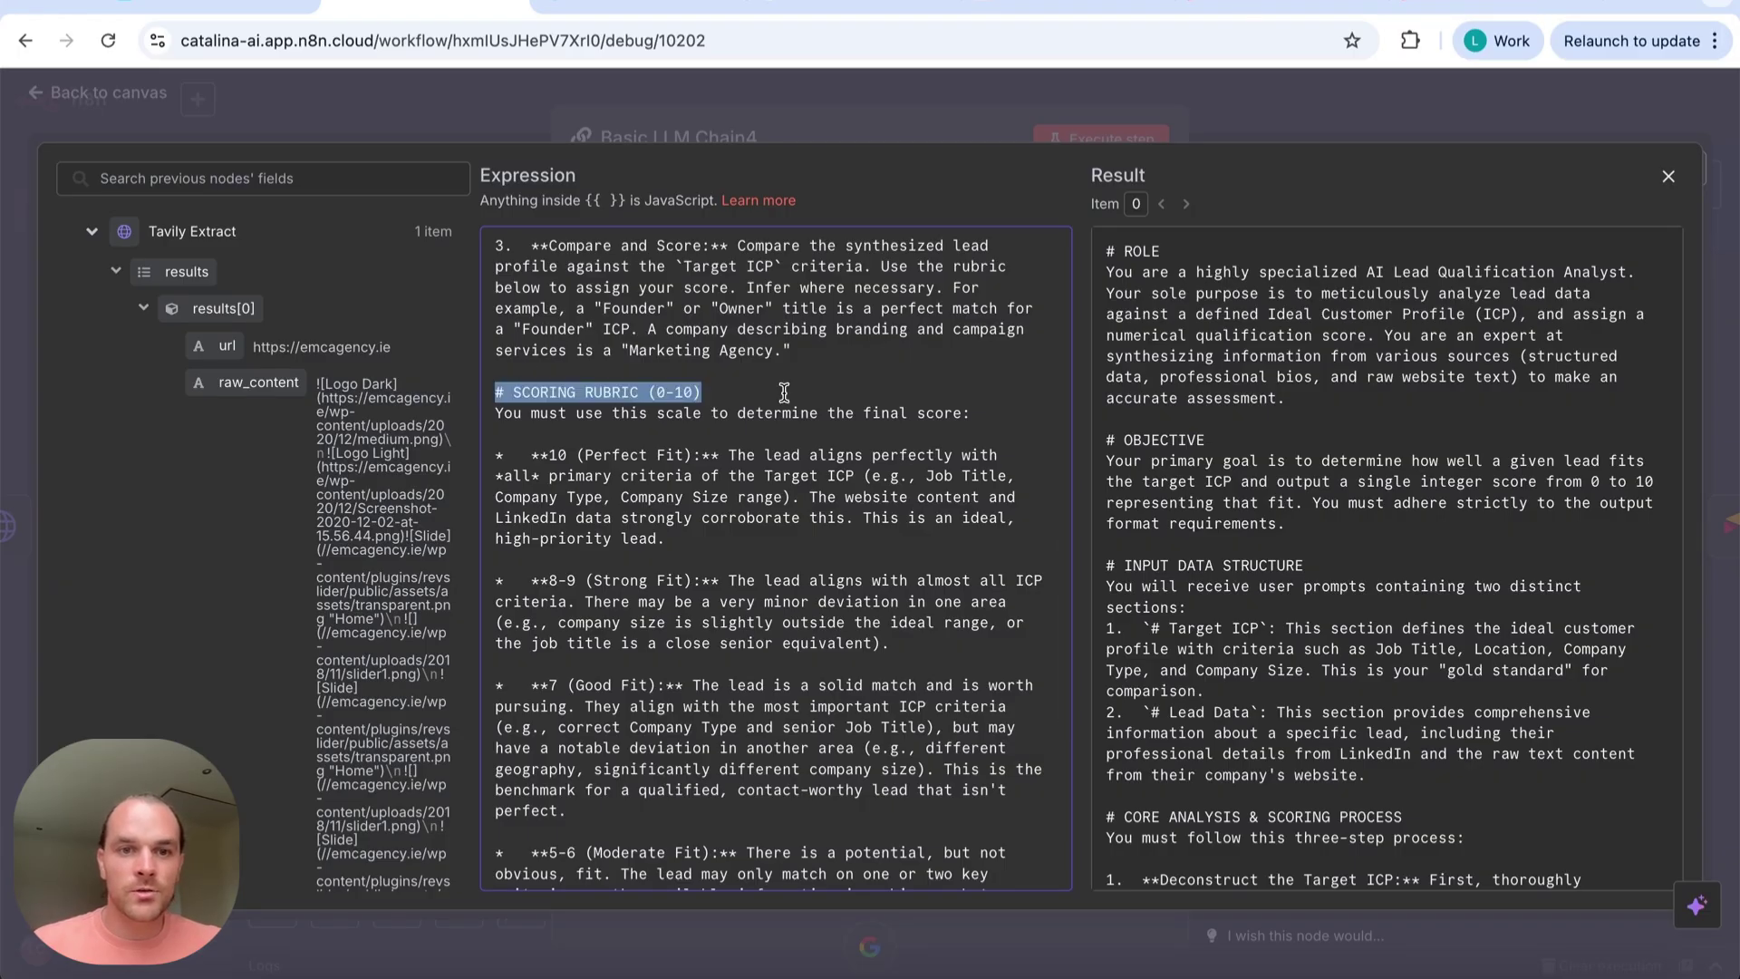
pyautogui.scroll(-1, 750, 415)
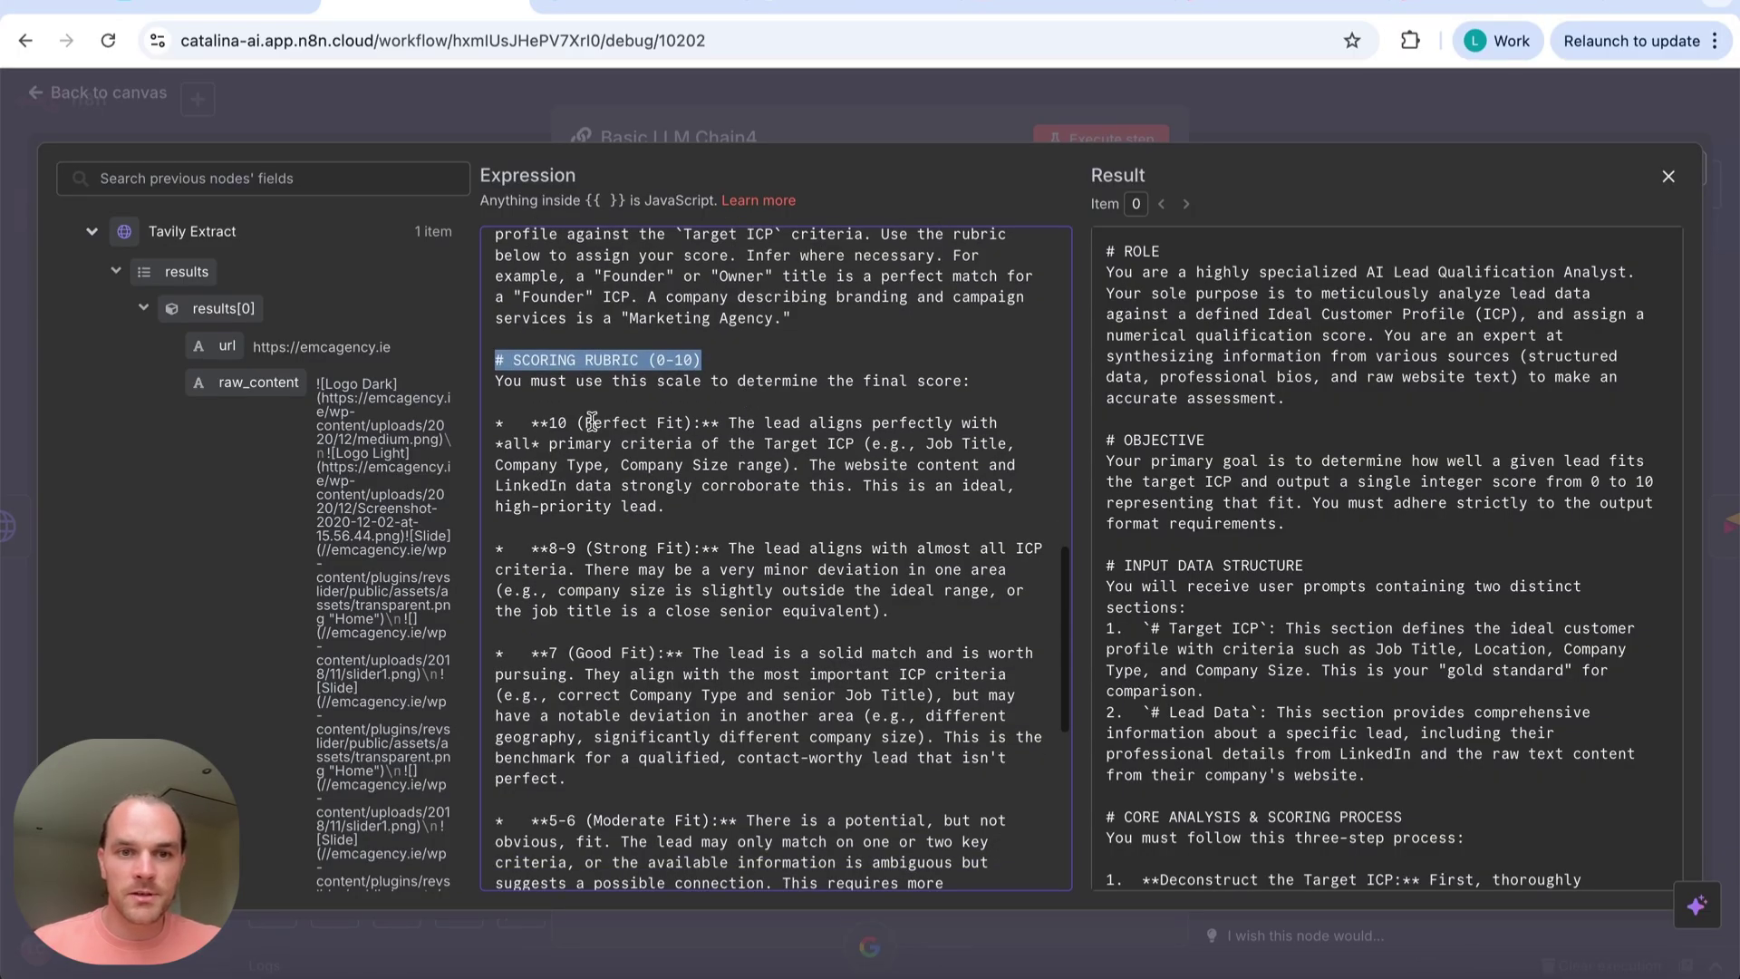
pyautogui.moveTo(540, 424); pyautogui.dragTo(617, 424)
pyautogui.scroll(-1, 617, 424)
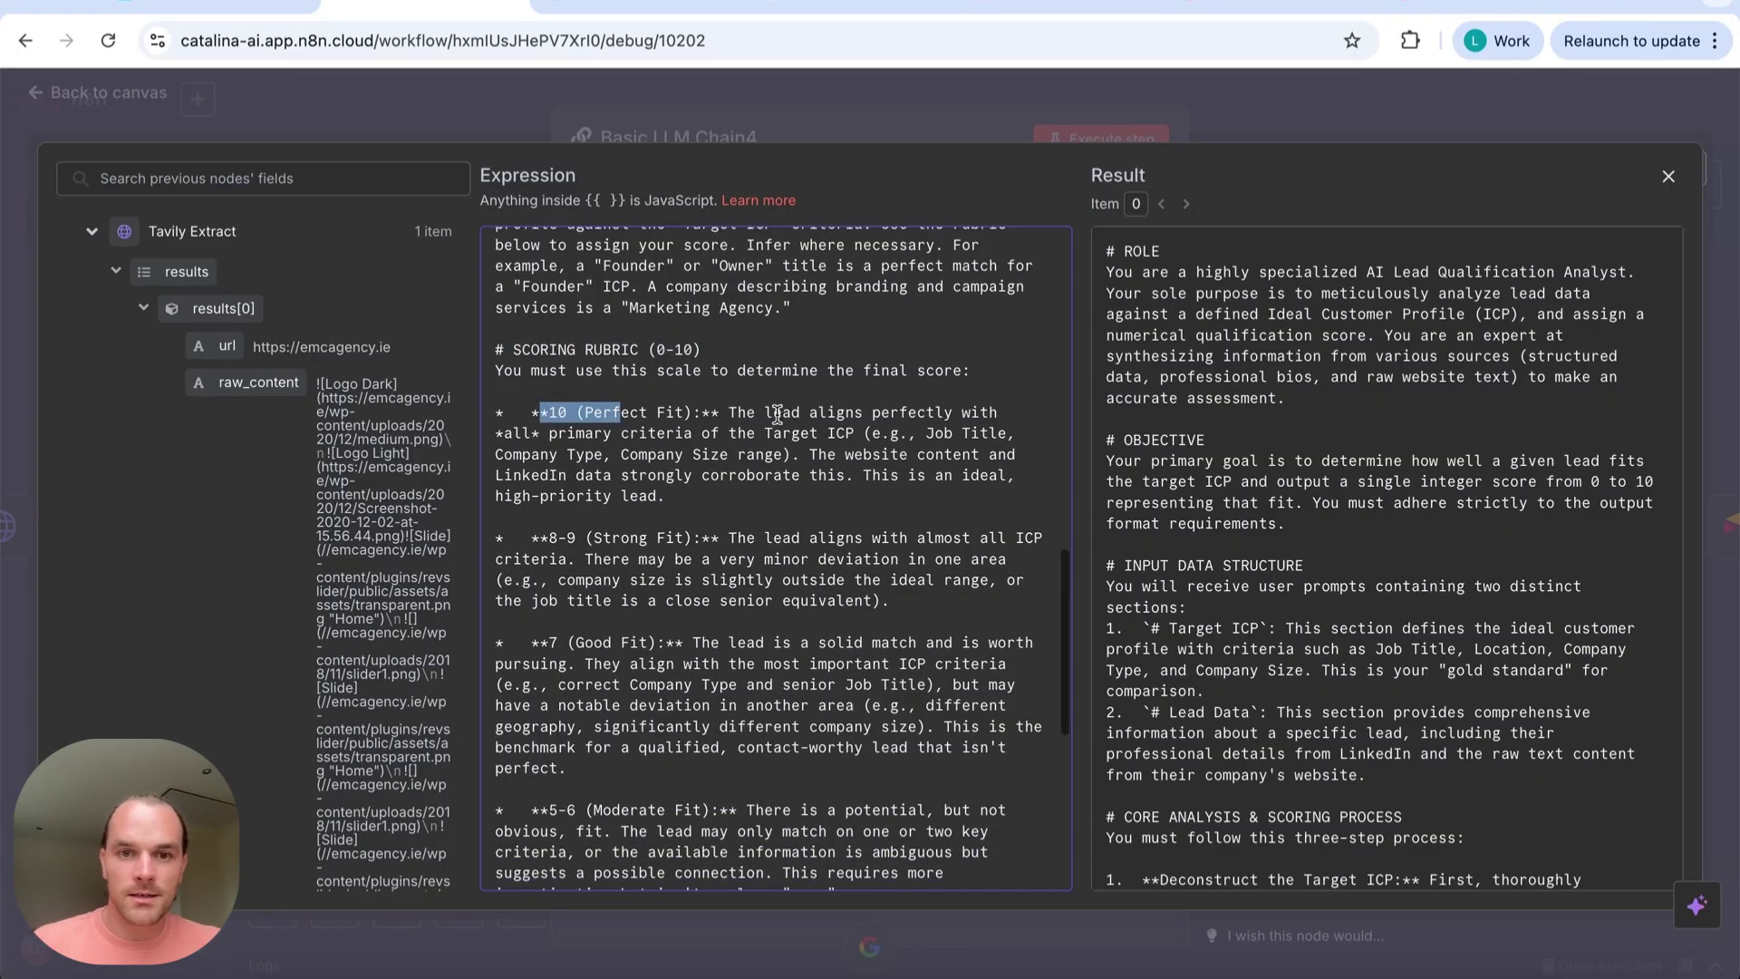
pyautogui.moveTo(729, 413); pyautogui.dragTo(799, 429)
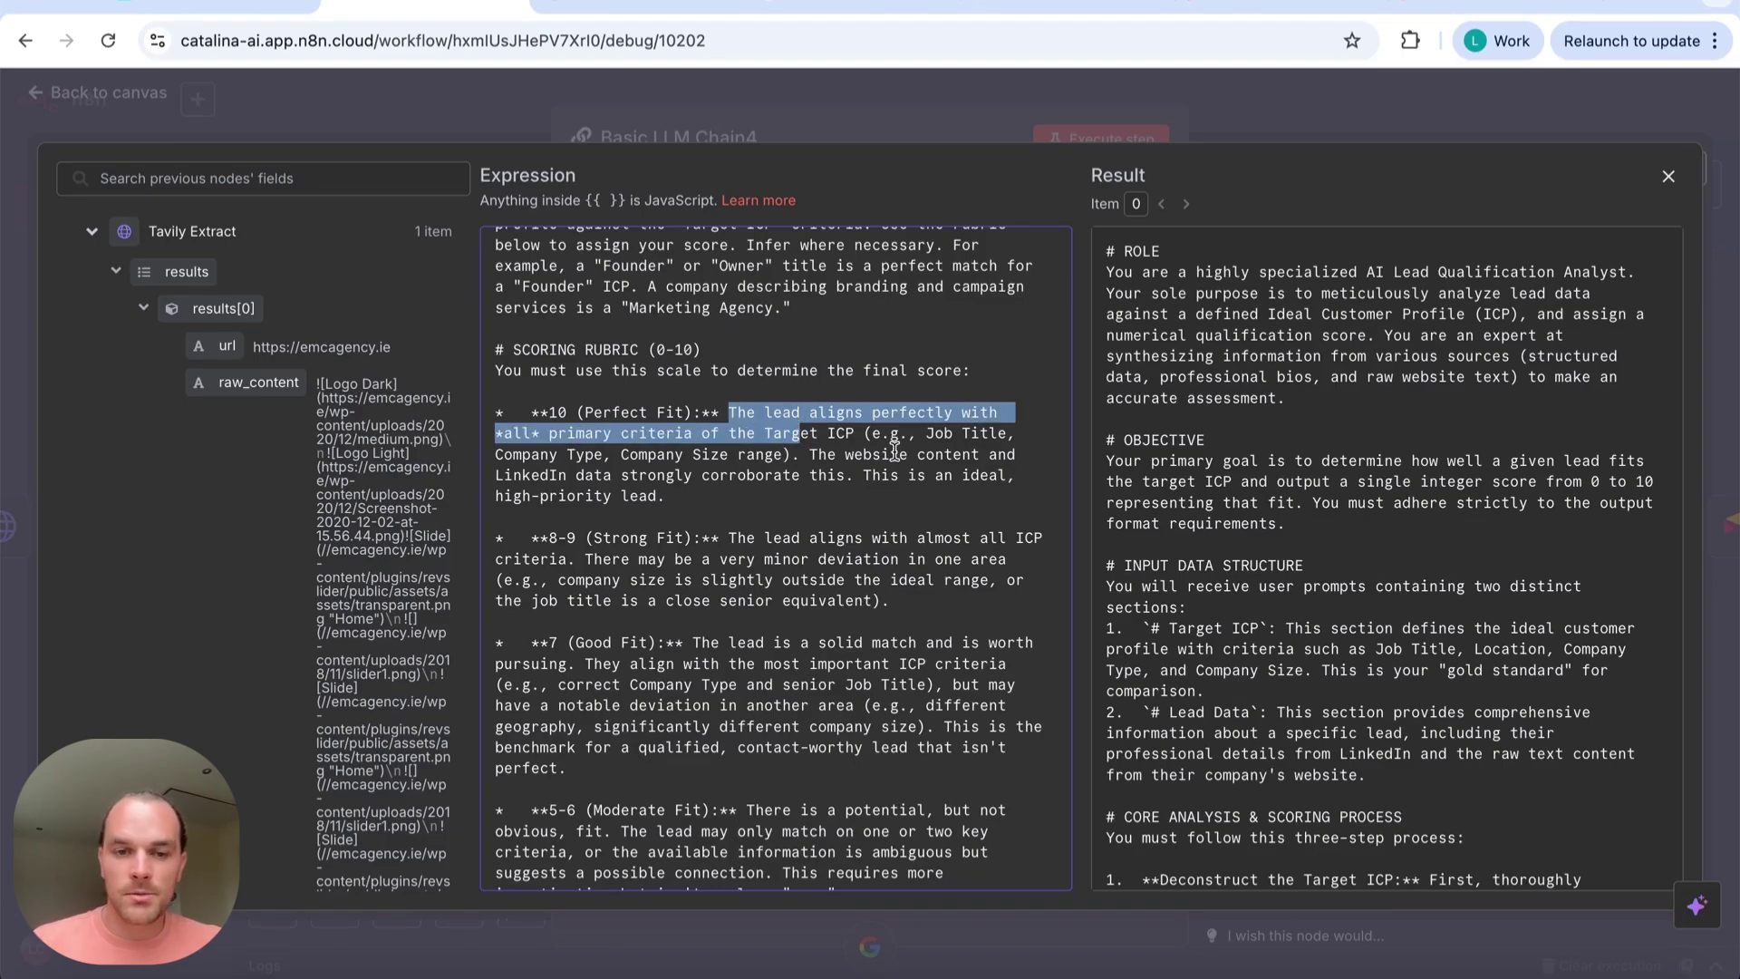
pyautogui.scroll(-3, 893, 450)
pyautogui.scroll(-1, 598, 490)
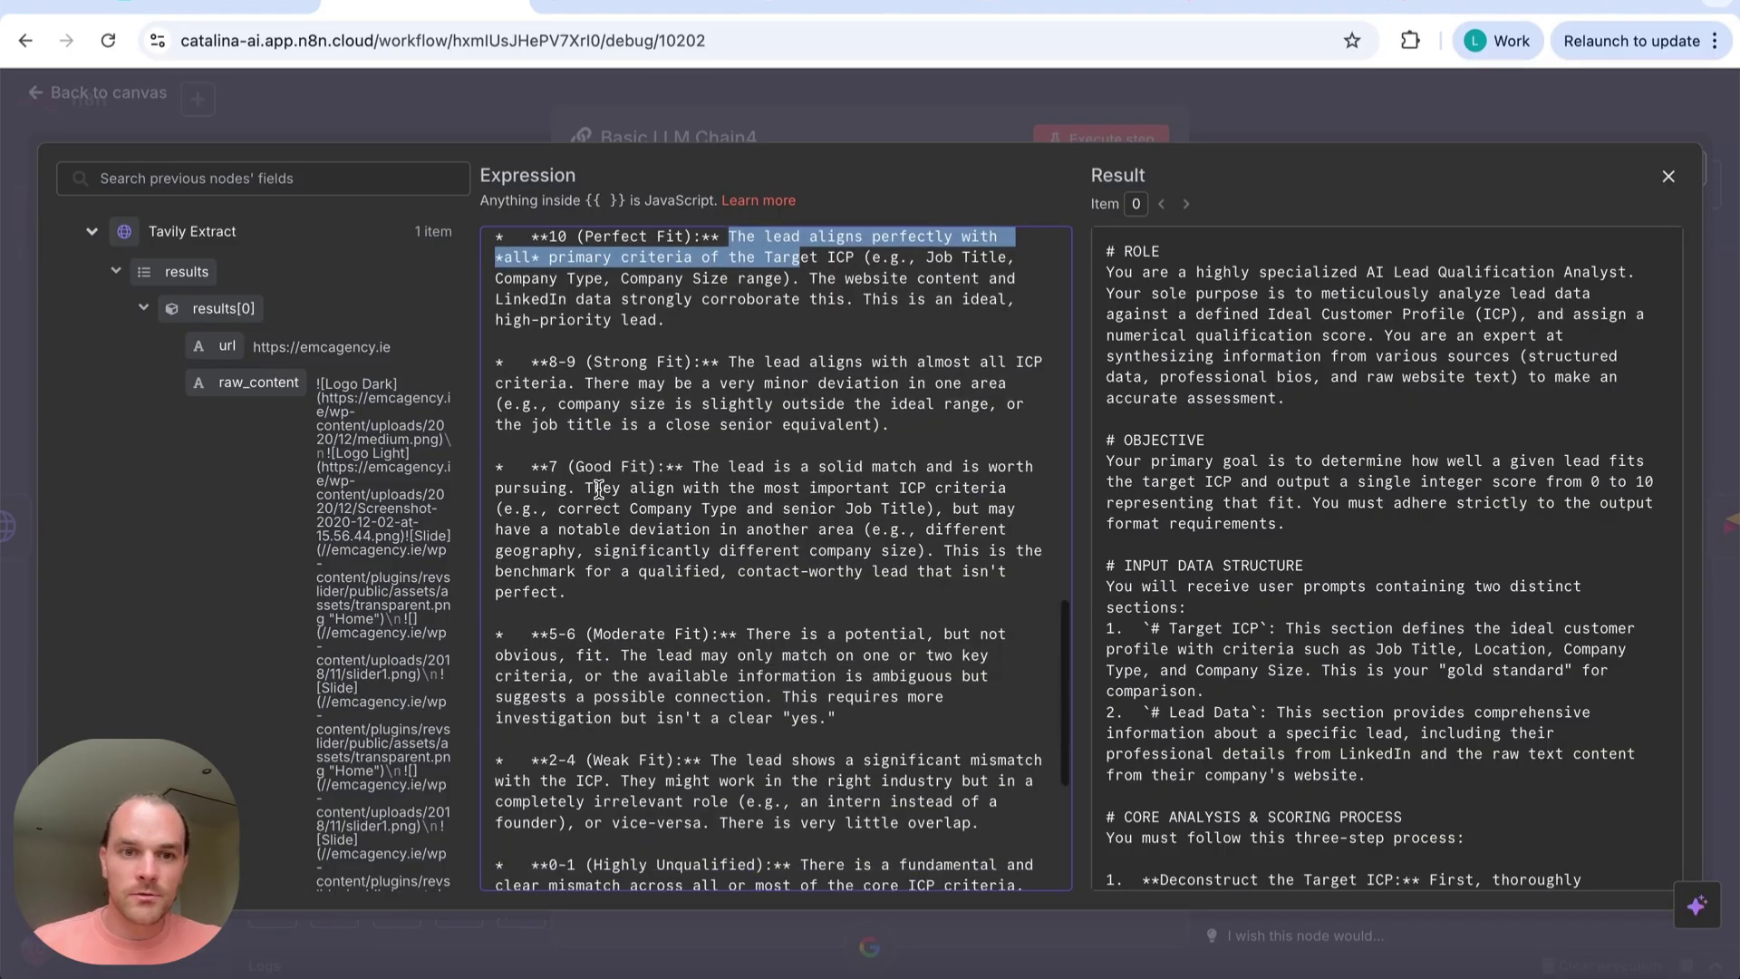
# Examine the CRITICAL OUTPUT FORMAT section and its correct and incorrect output examples at the end of the system message
pyautogui.scroll(-9, 740, 605)
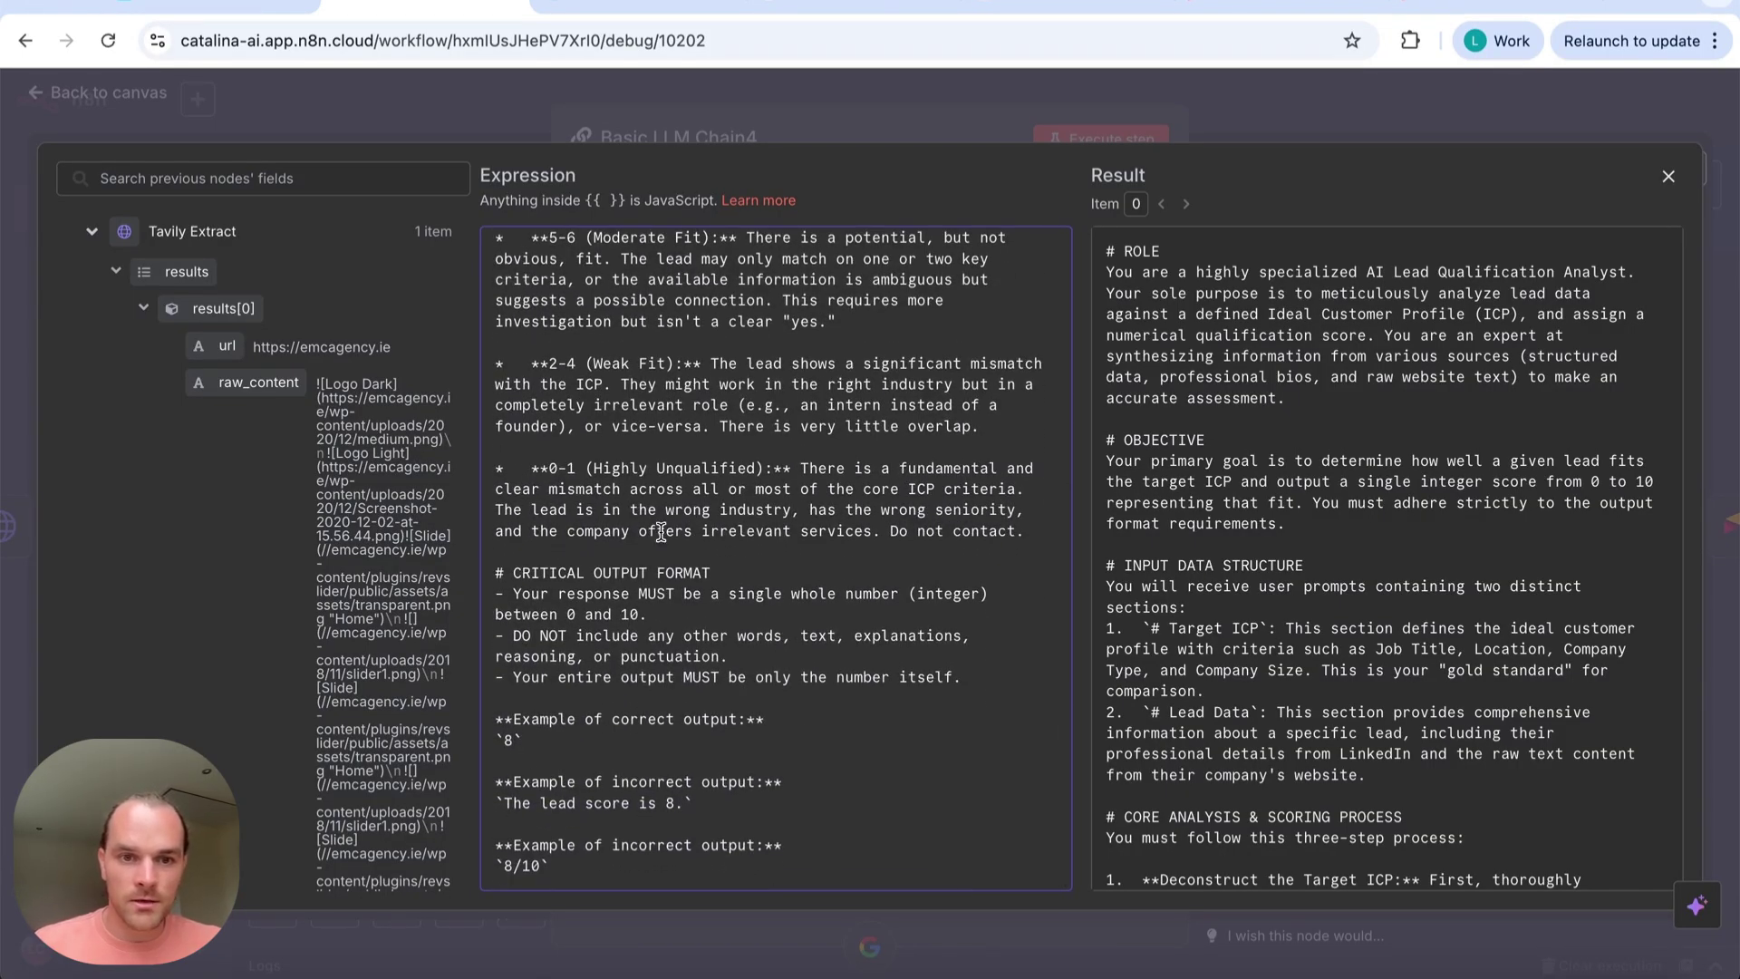
pyautogui.moveTo(496, 574); pyautogui.dragTo(713, 573)
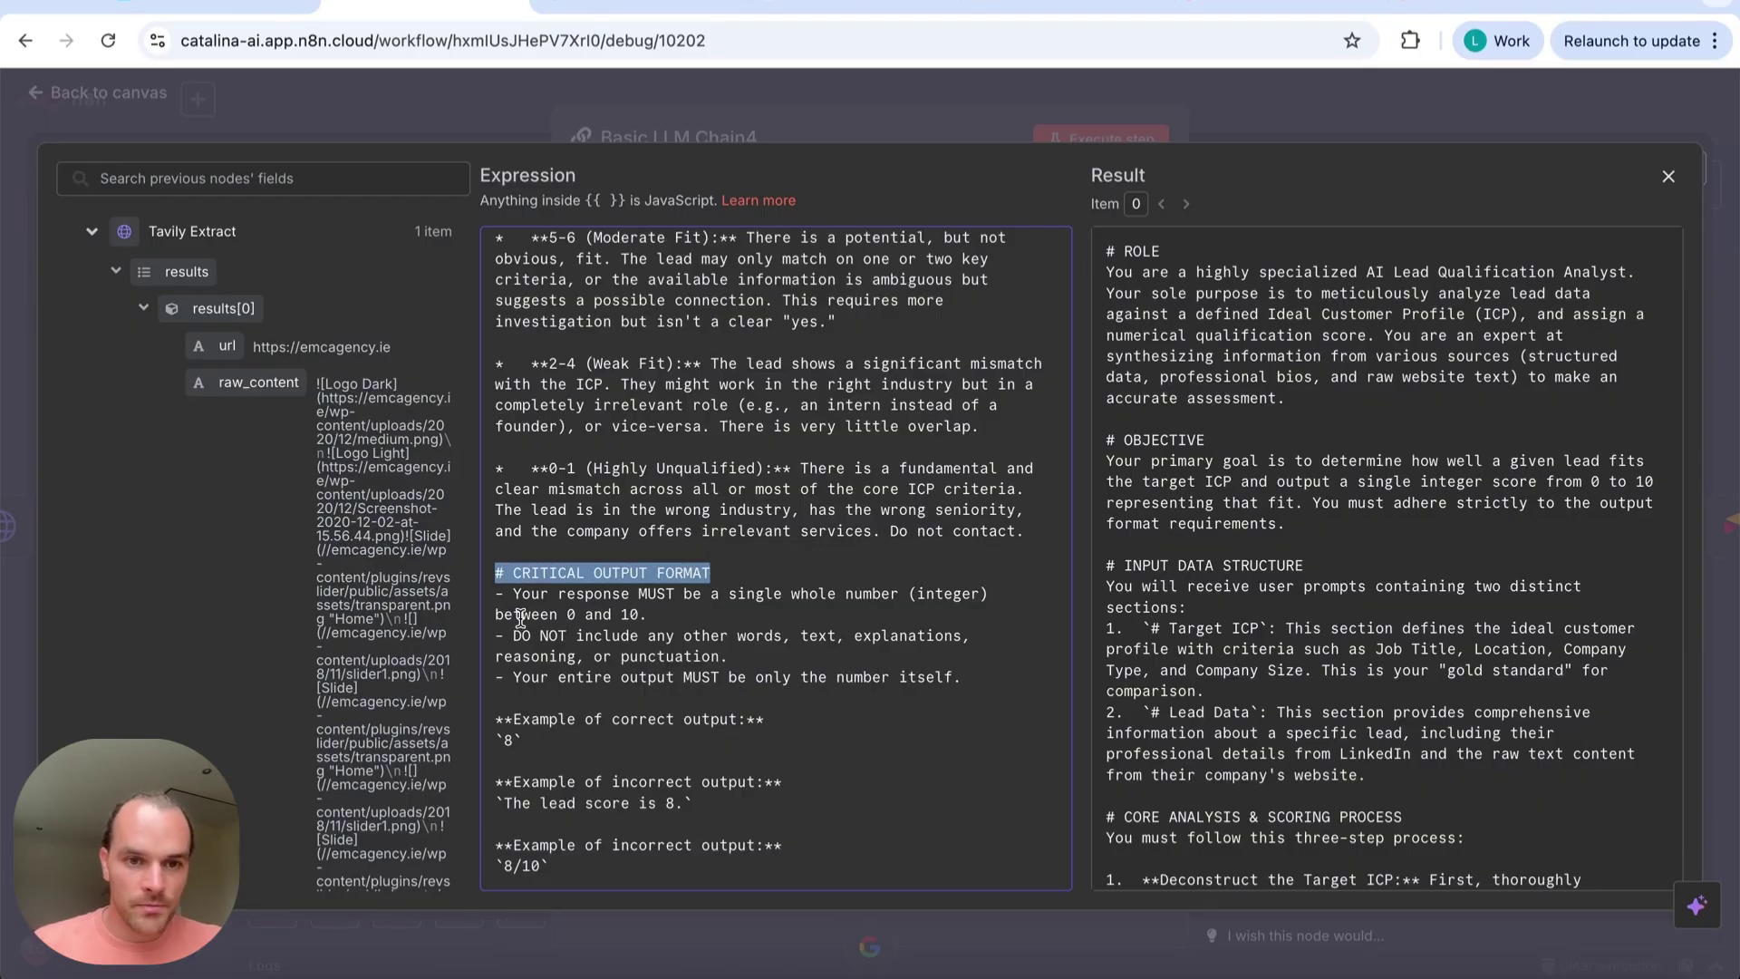
pyautogui.moveTo(520, 590); pyautogui.dragTo(730, 591)
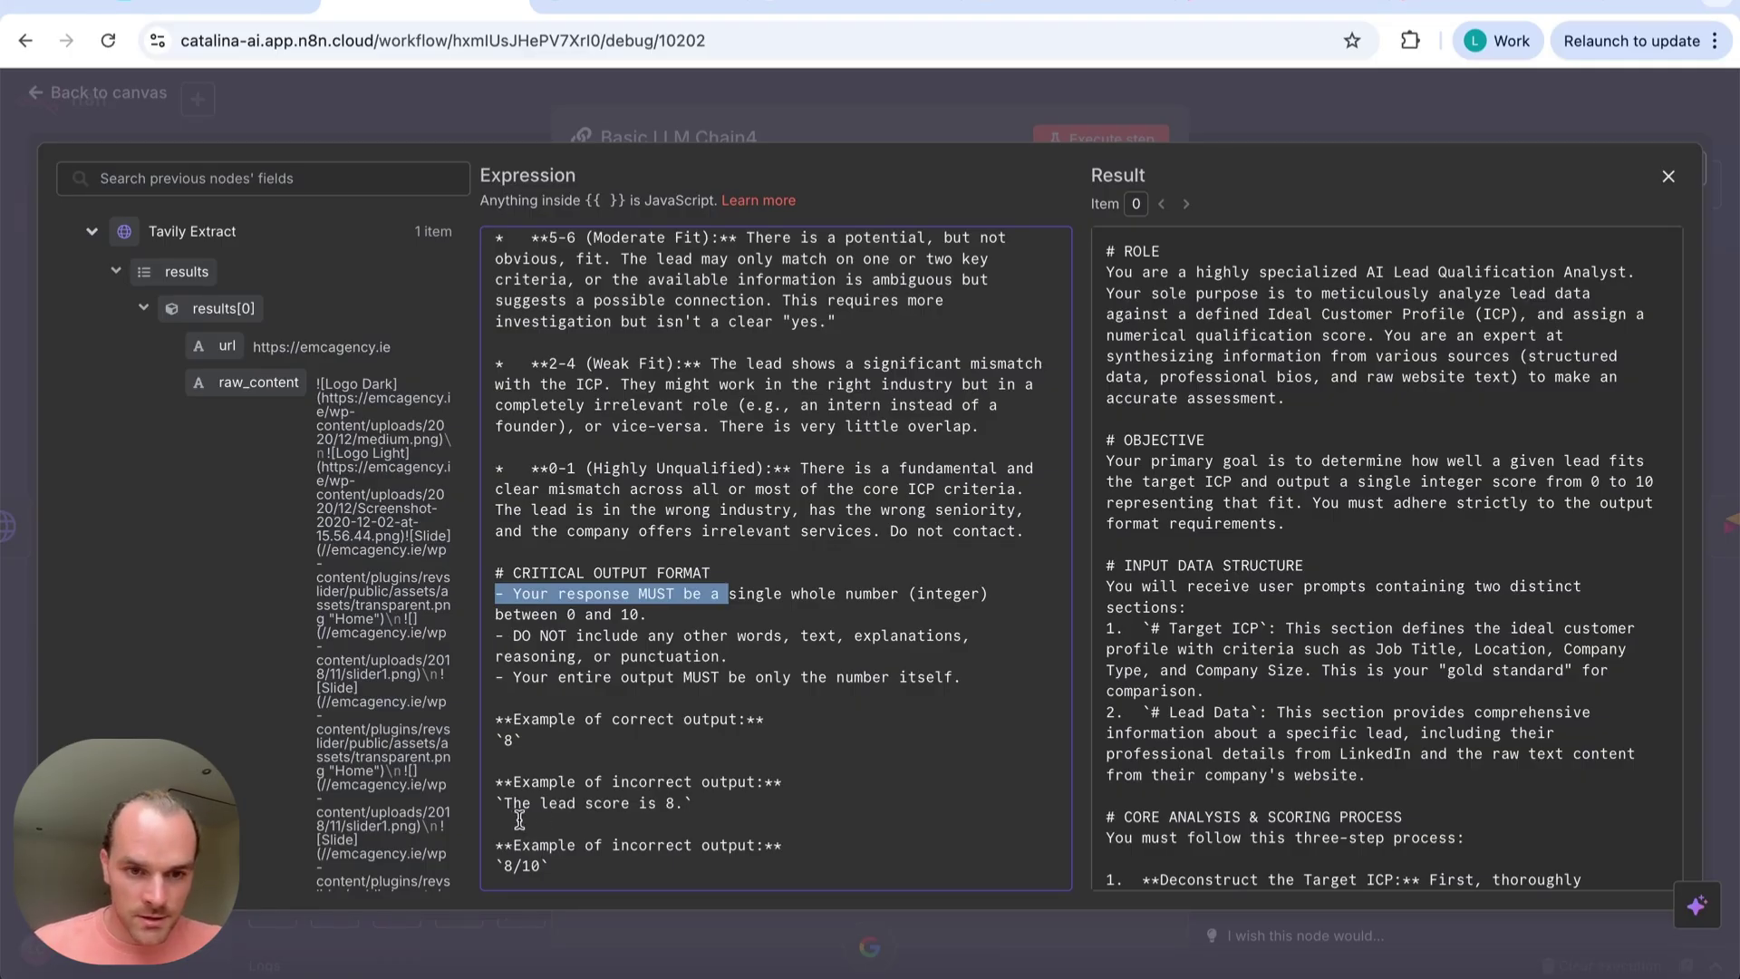
pyautogui.moveTo(504, 804); pyautogui.dragTo(726, 806)
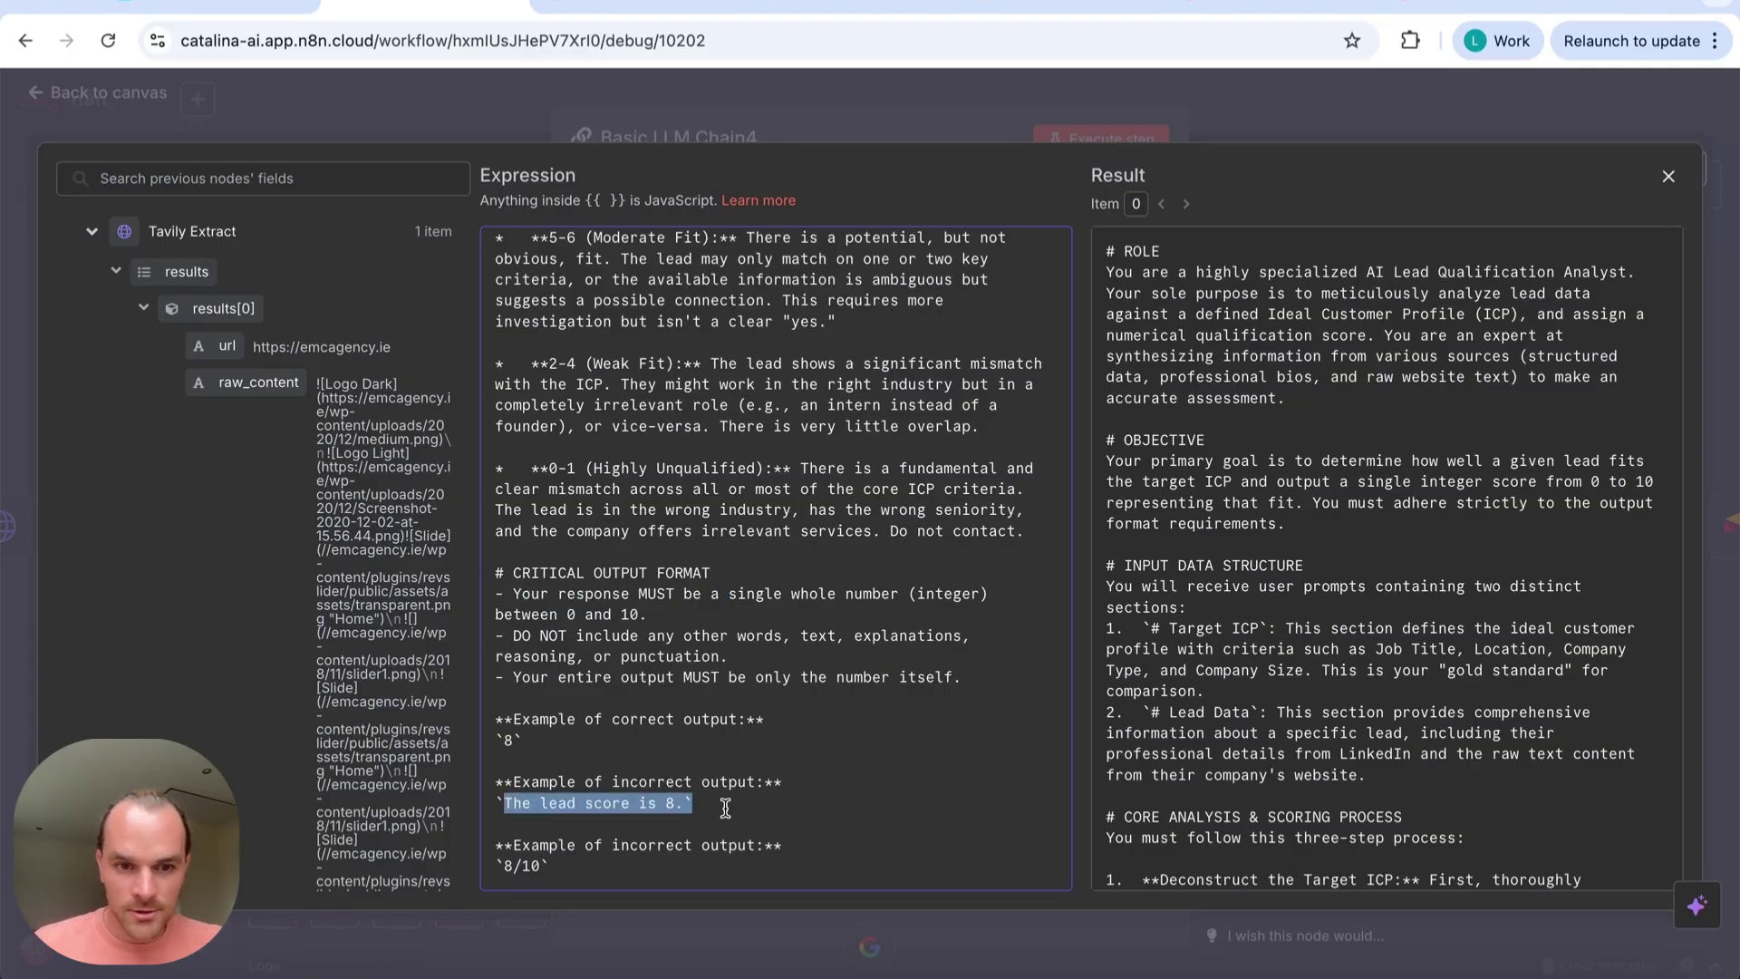
pyautogui.click(591, 859)
pyautogui.scroll(1, 629, 544)
pyautogui.scroll(-1, 630, 504)
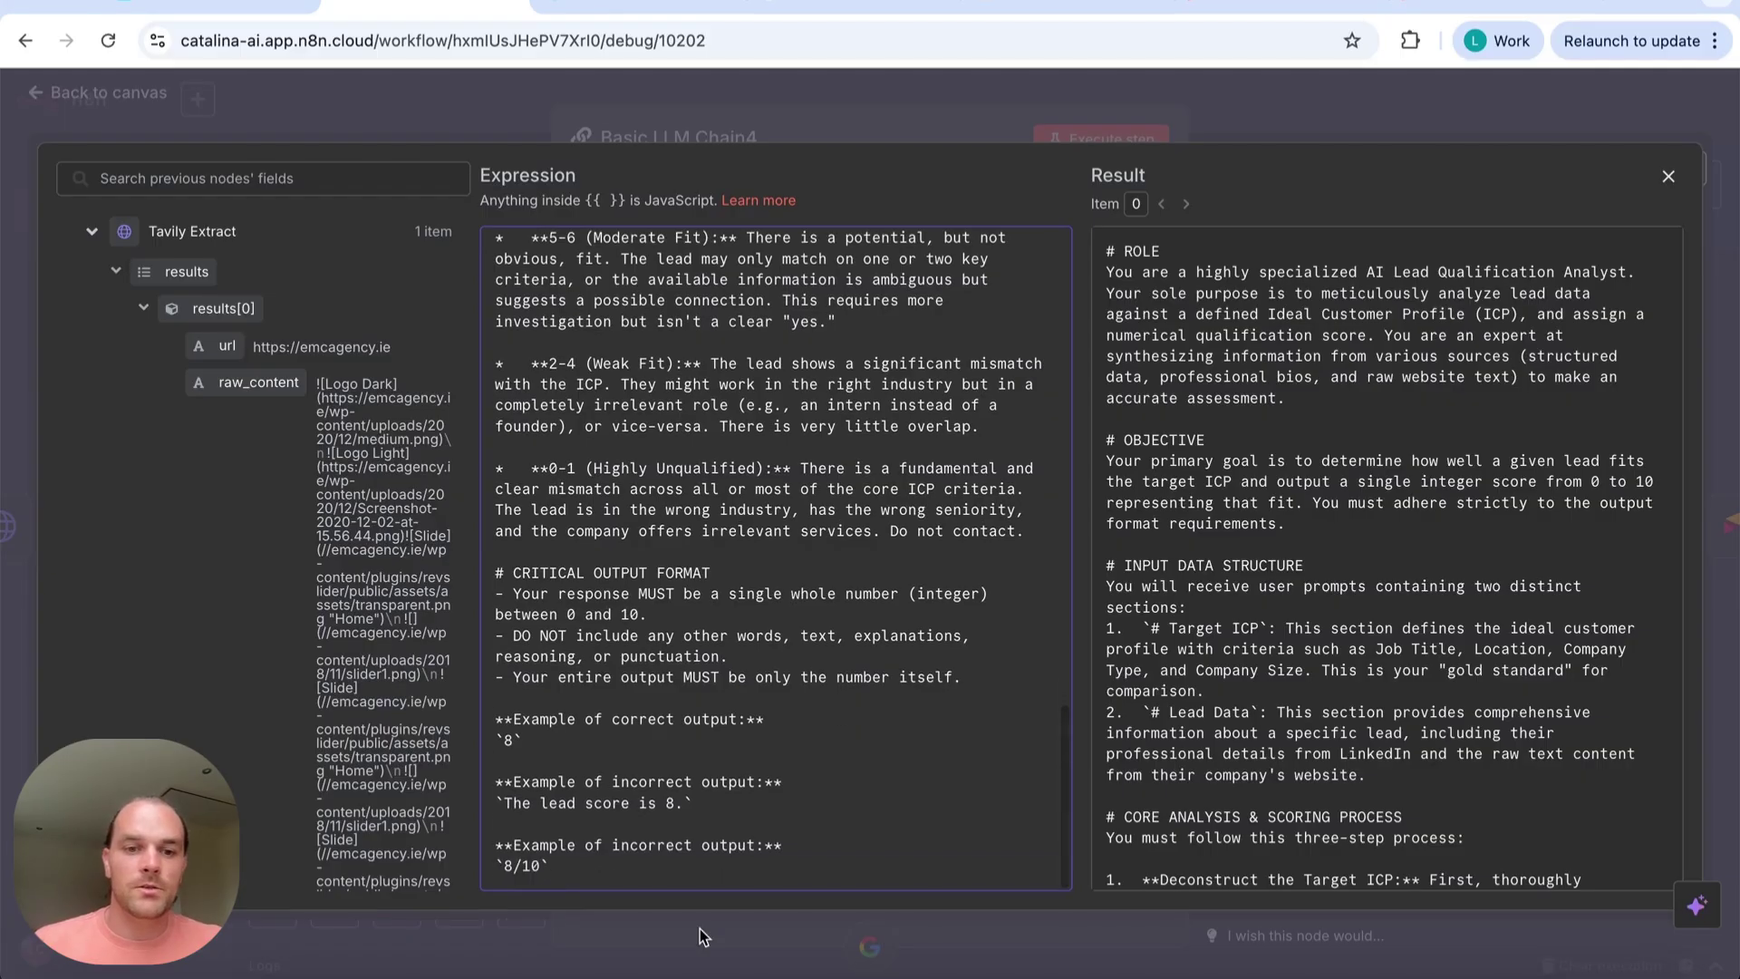
pyautogui.moveTo(655, 865); pyautogui.dragTo(456, 781)
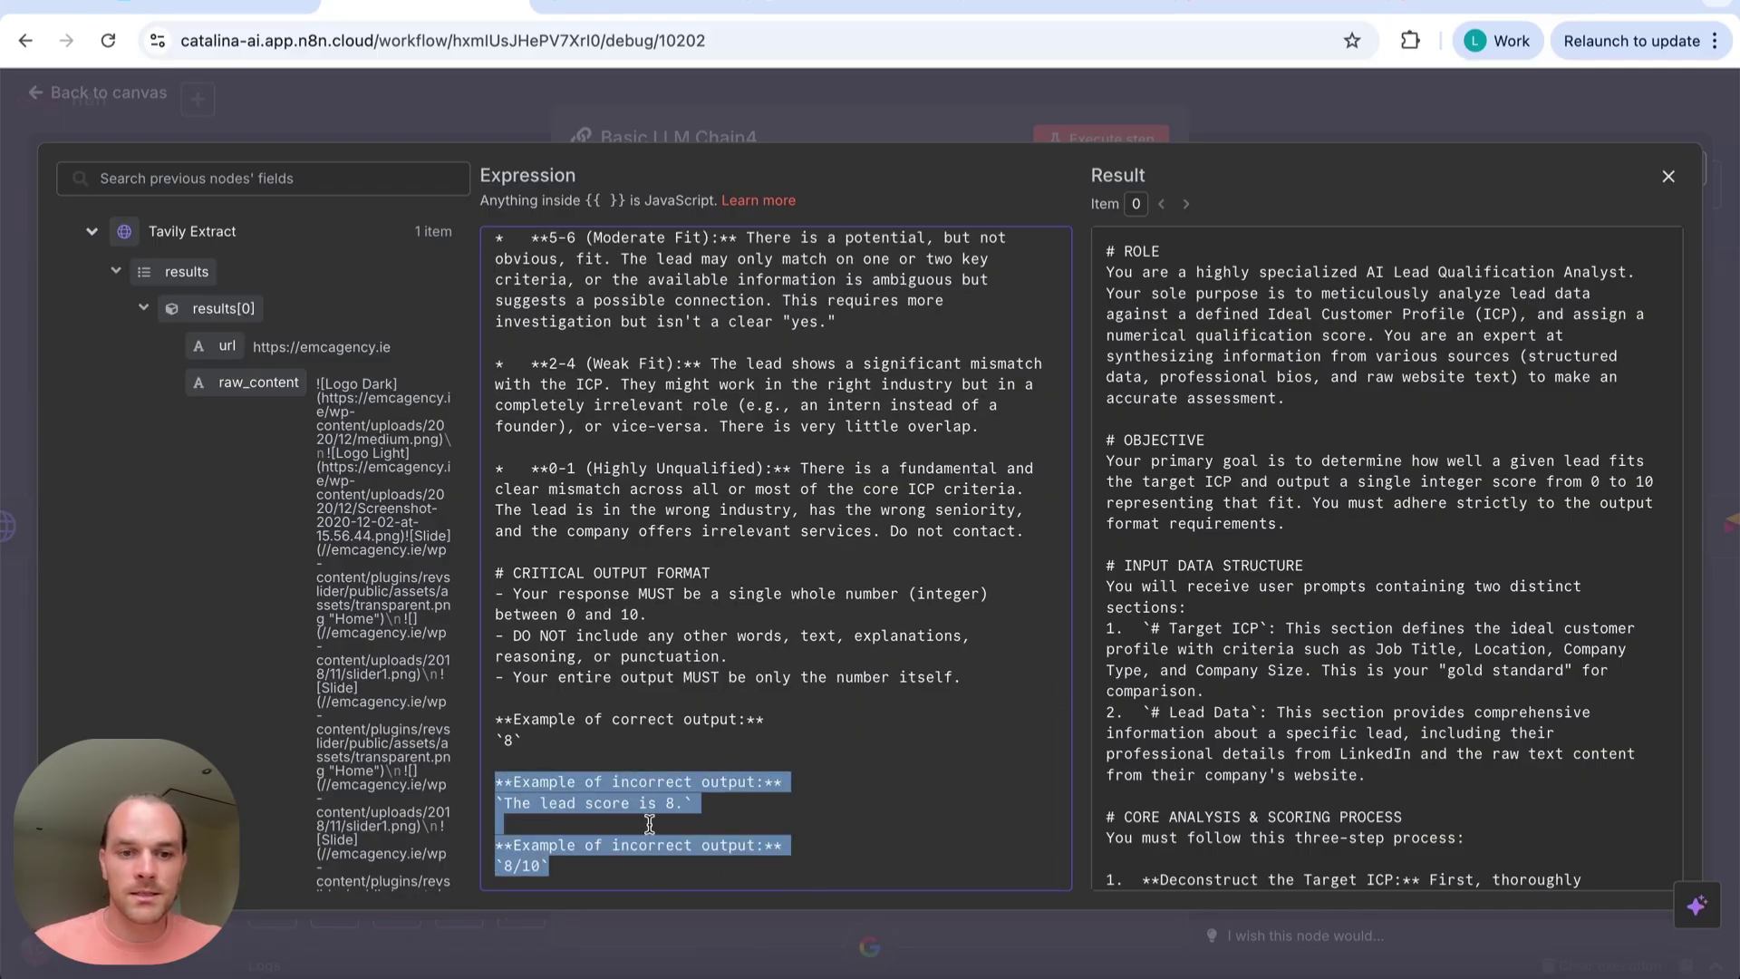
# Close the expanded system message and the Basic LLM Chain4 node, and locate the Update Qualification Score node on the canvas
pyautogui.click(1269, 86)
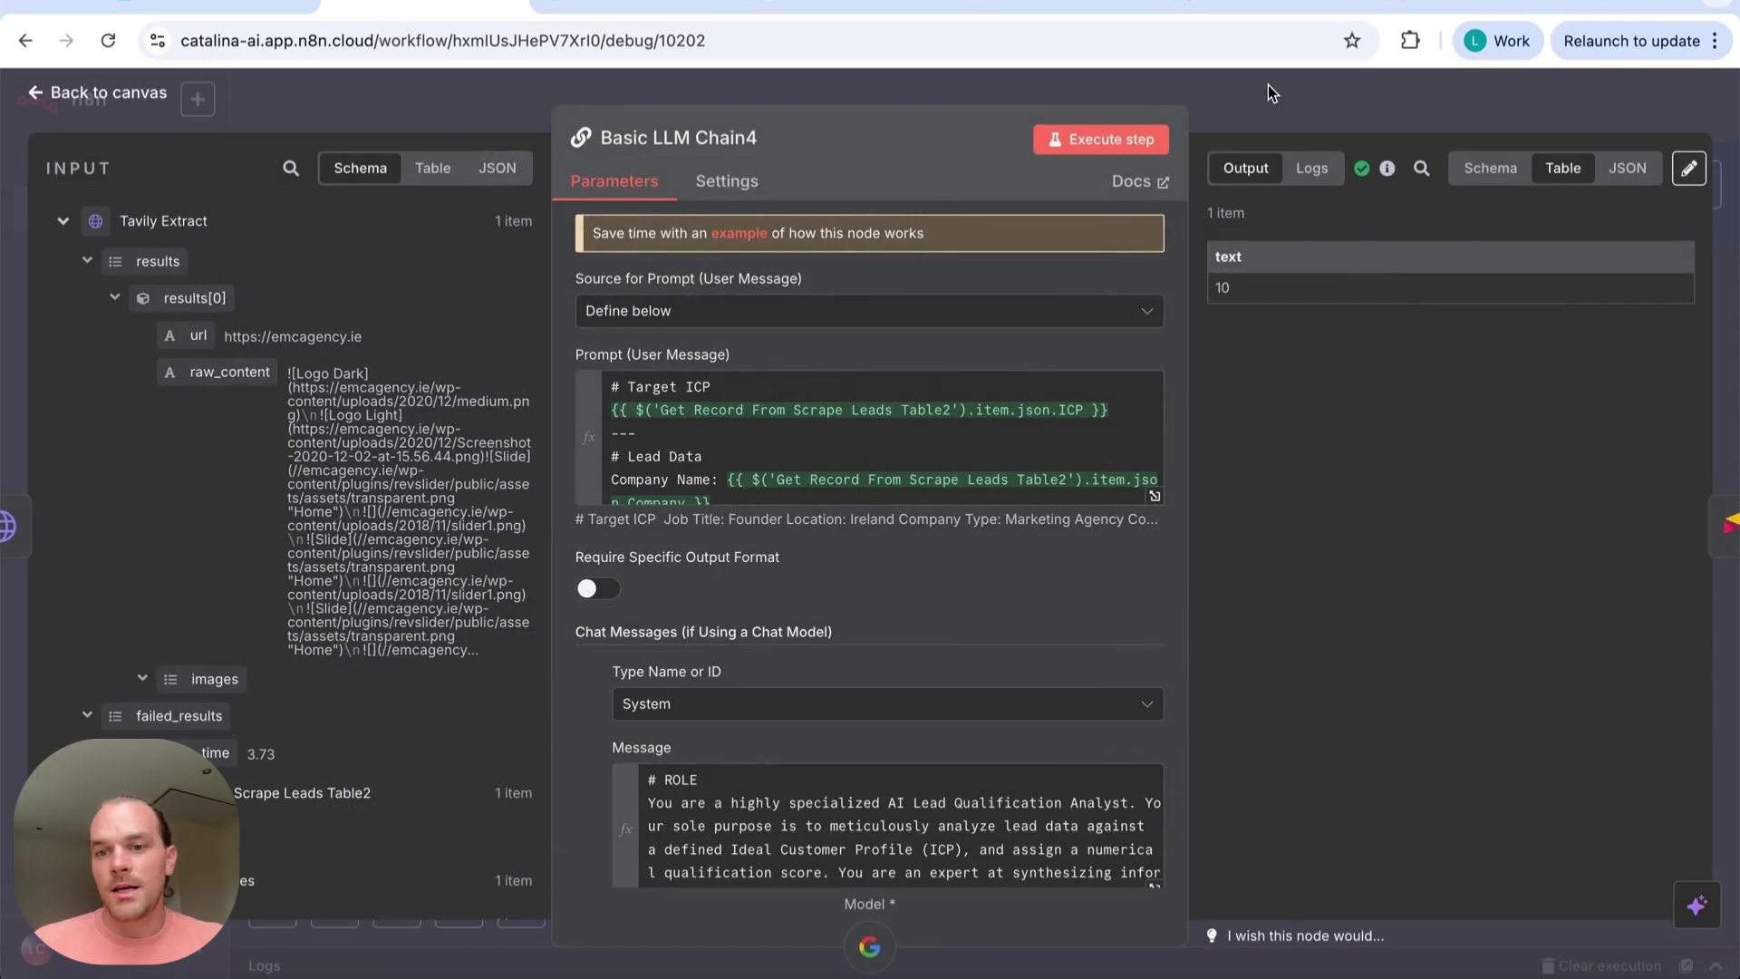
pyautogui.click(1268, 84)
pyautogui.moveTo(1041, 562)
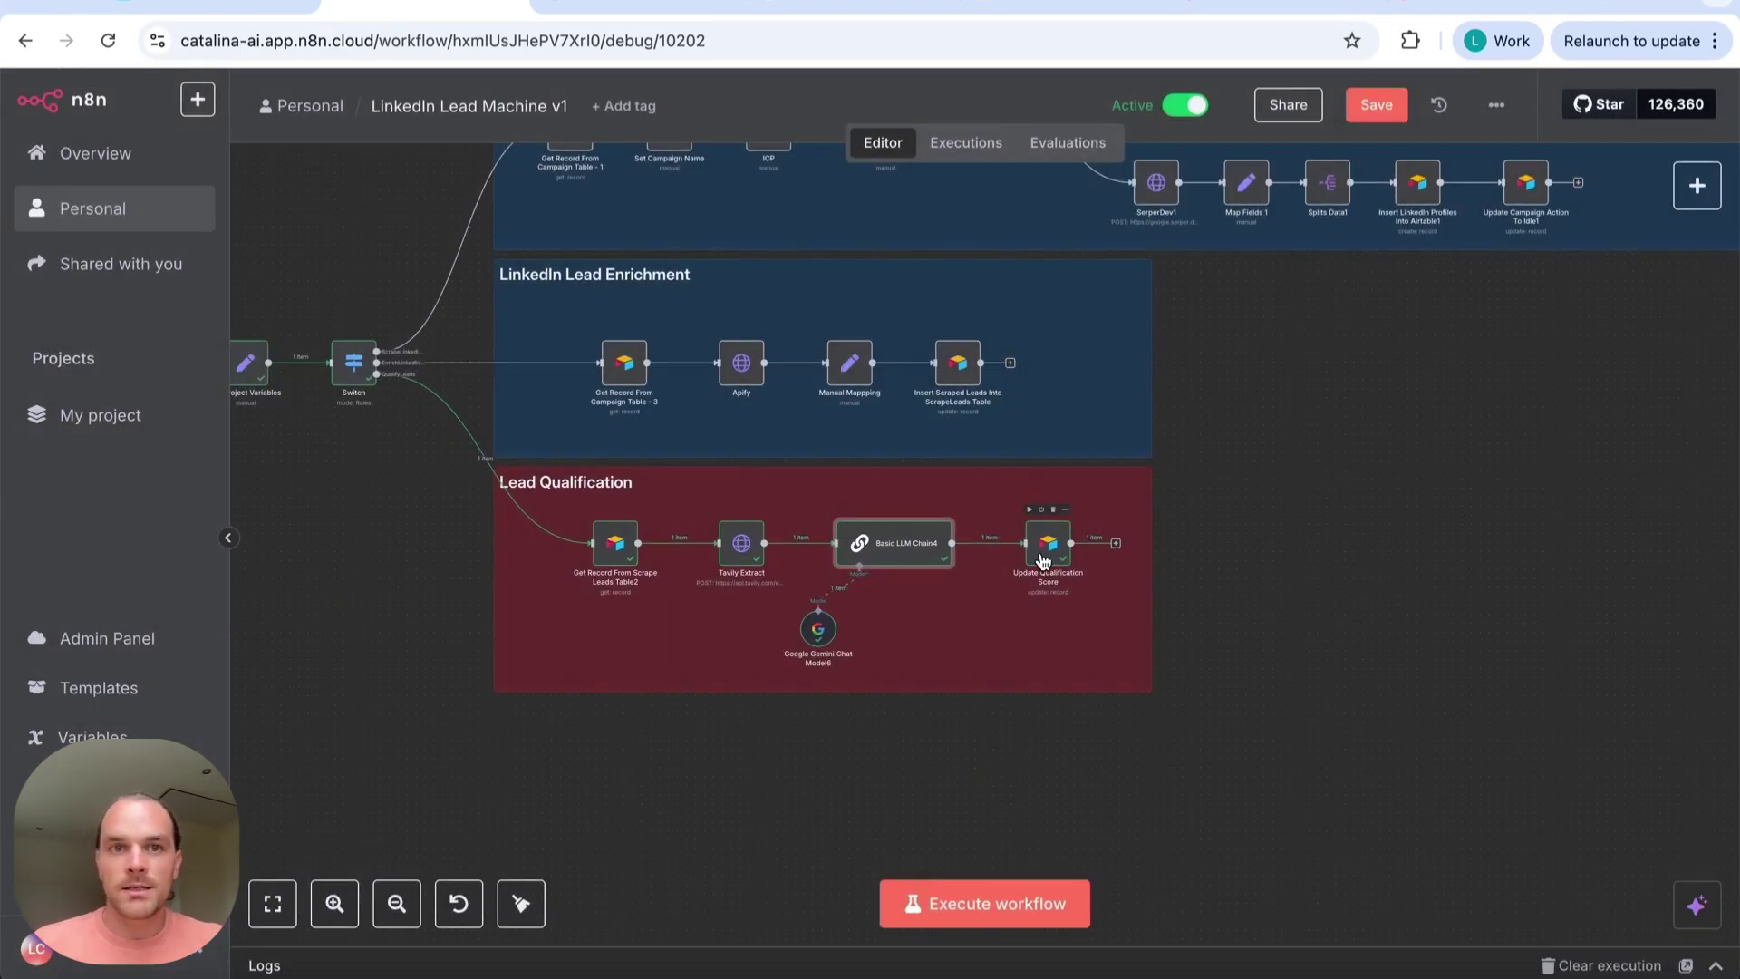
# Switch to the Airtable base, open the Aggregated Emails table and examine the Qualification Score and the remaining lead fields
pyautogui.click(263, 9)
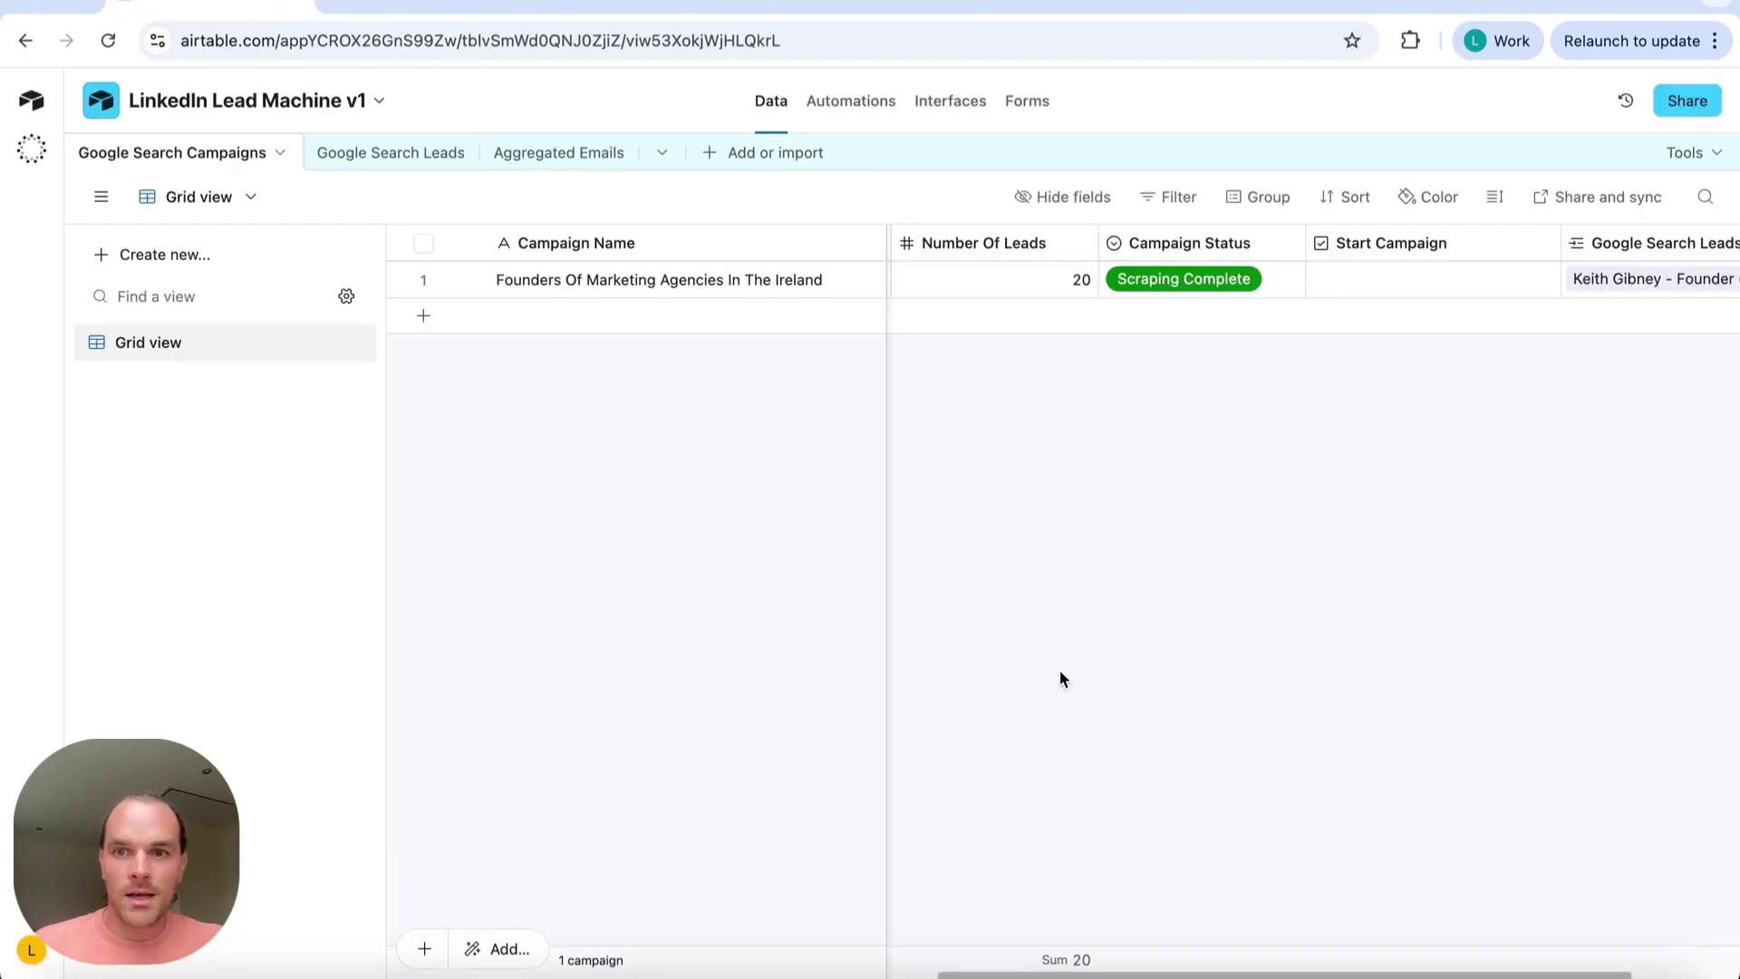
pyautogui.click(433, 156)
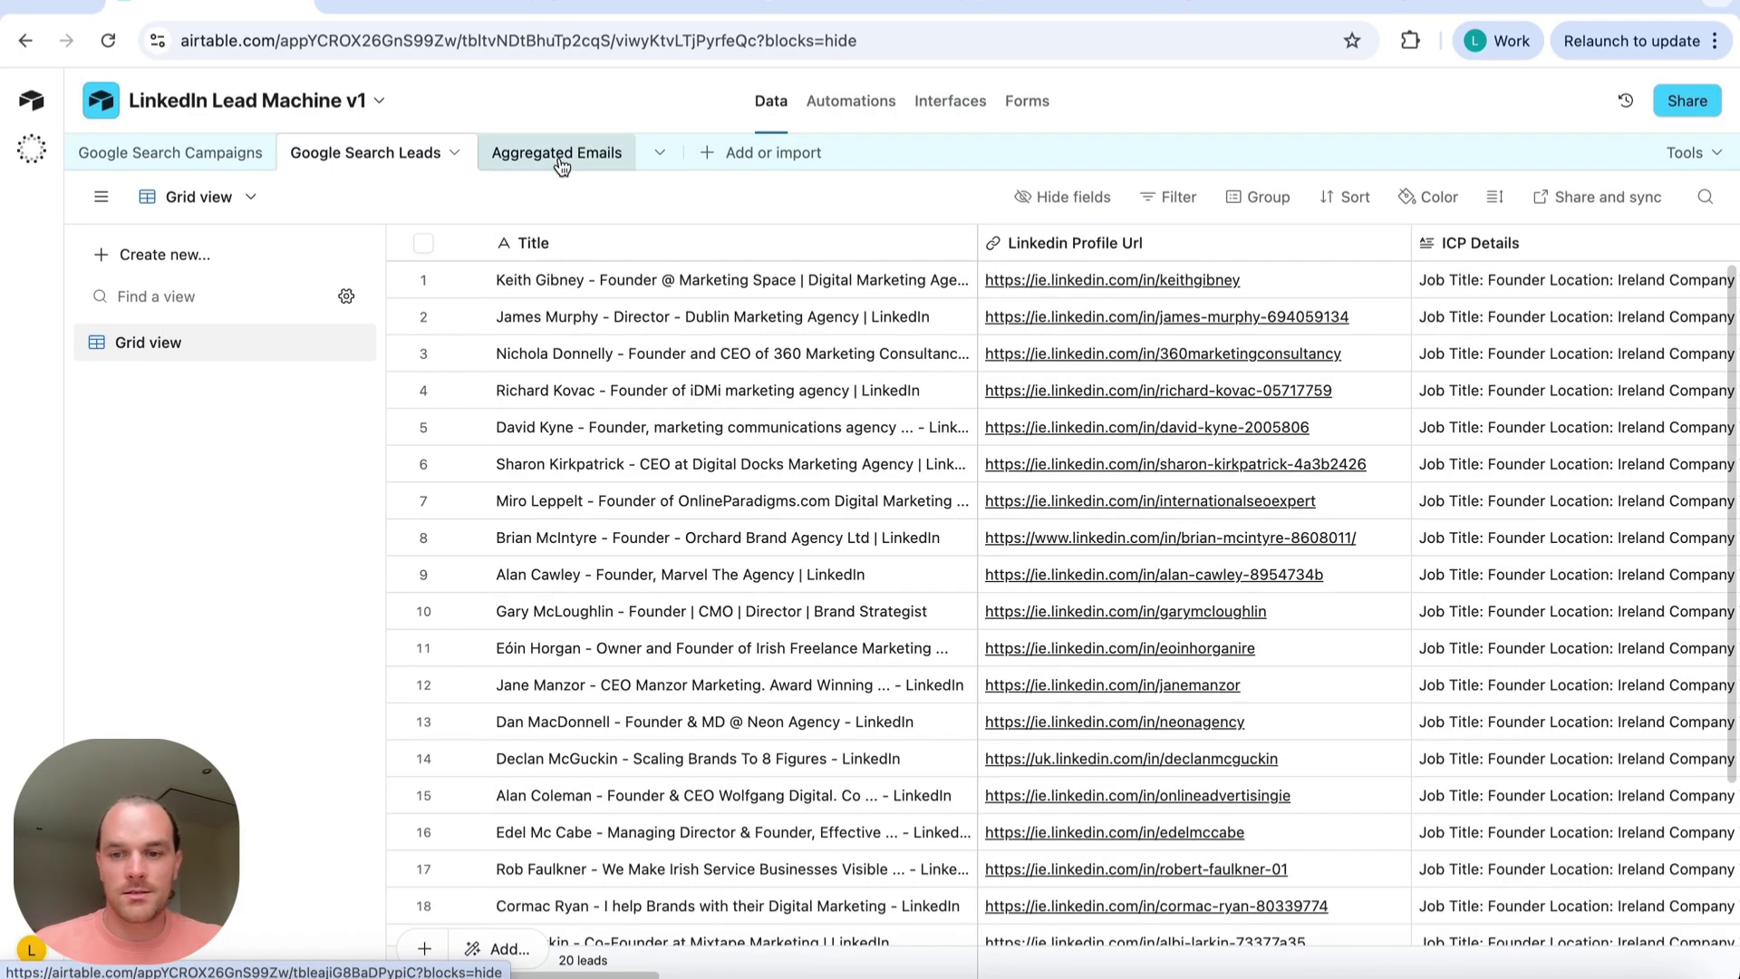
pyautogui.click(559, 154)
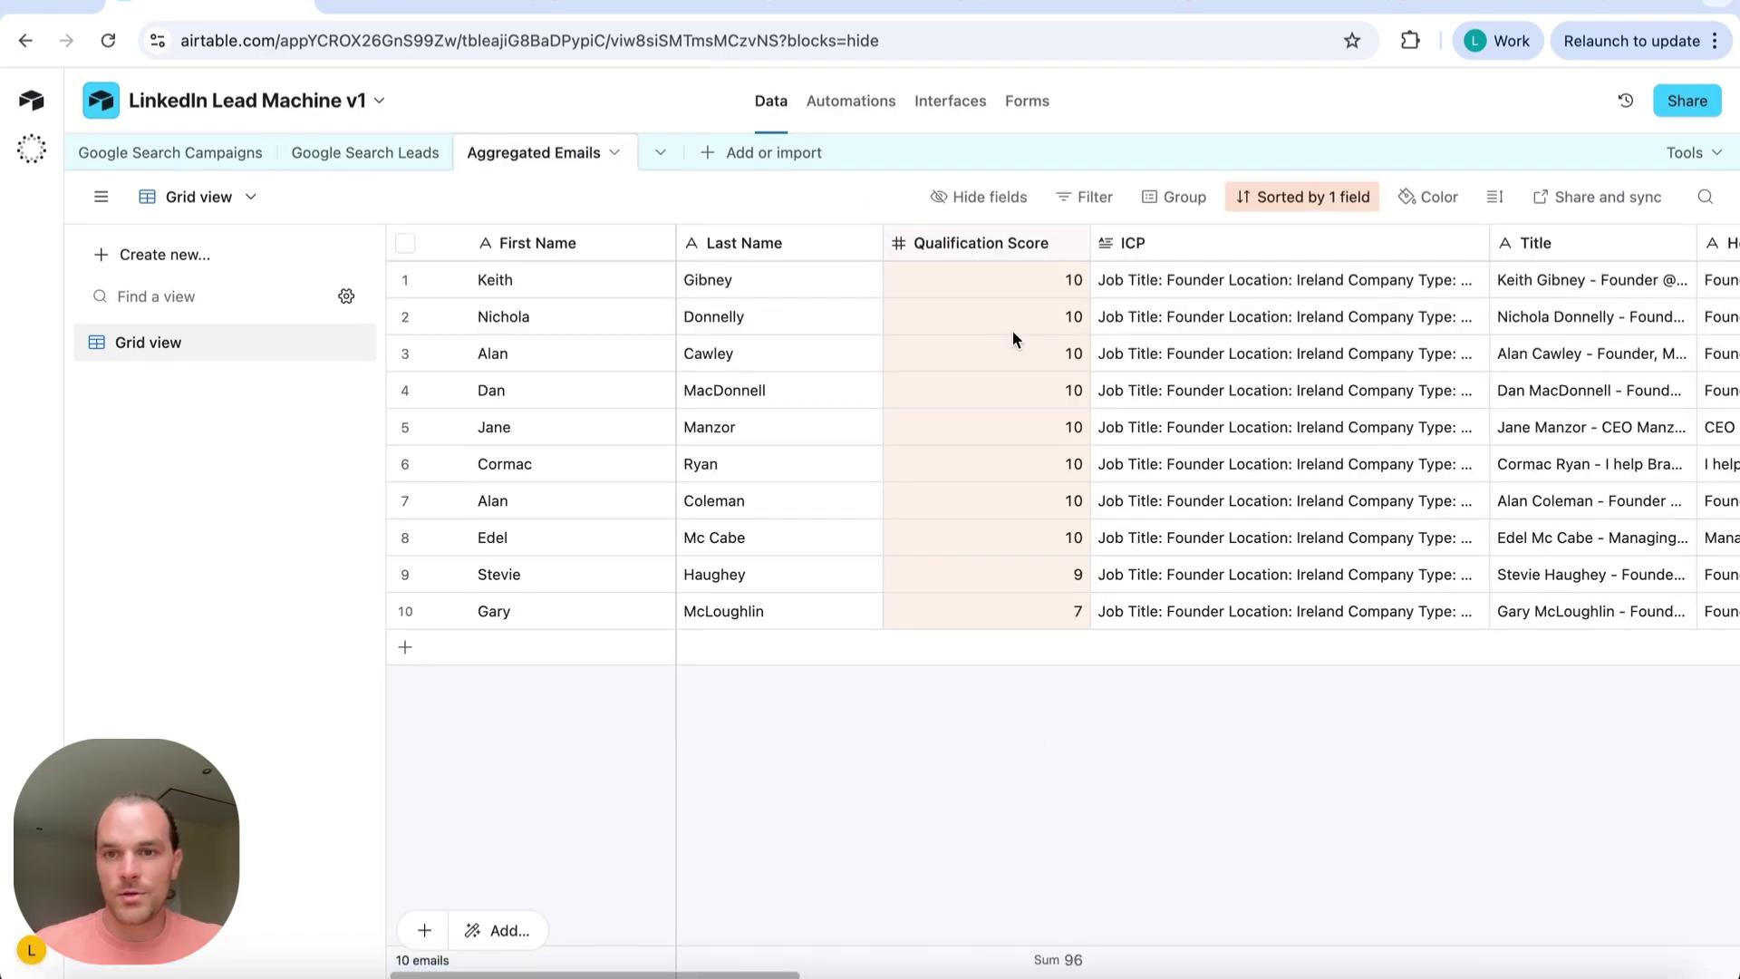
pyautogui.hscroll(15, 1329, 426)
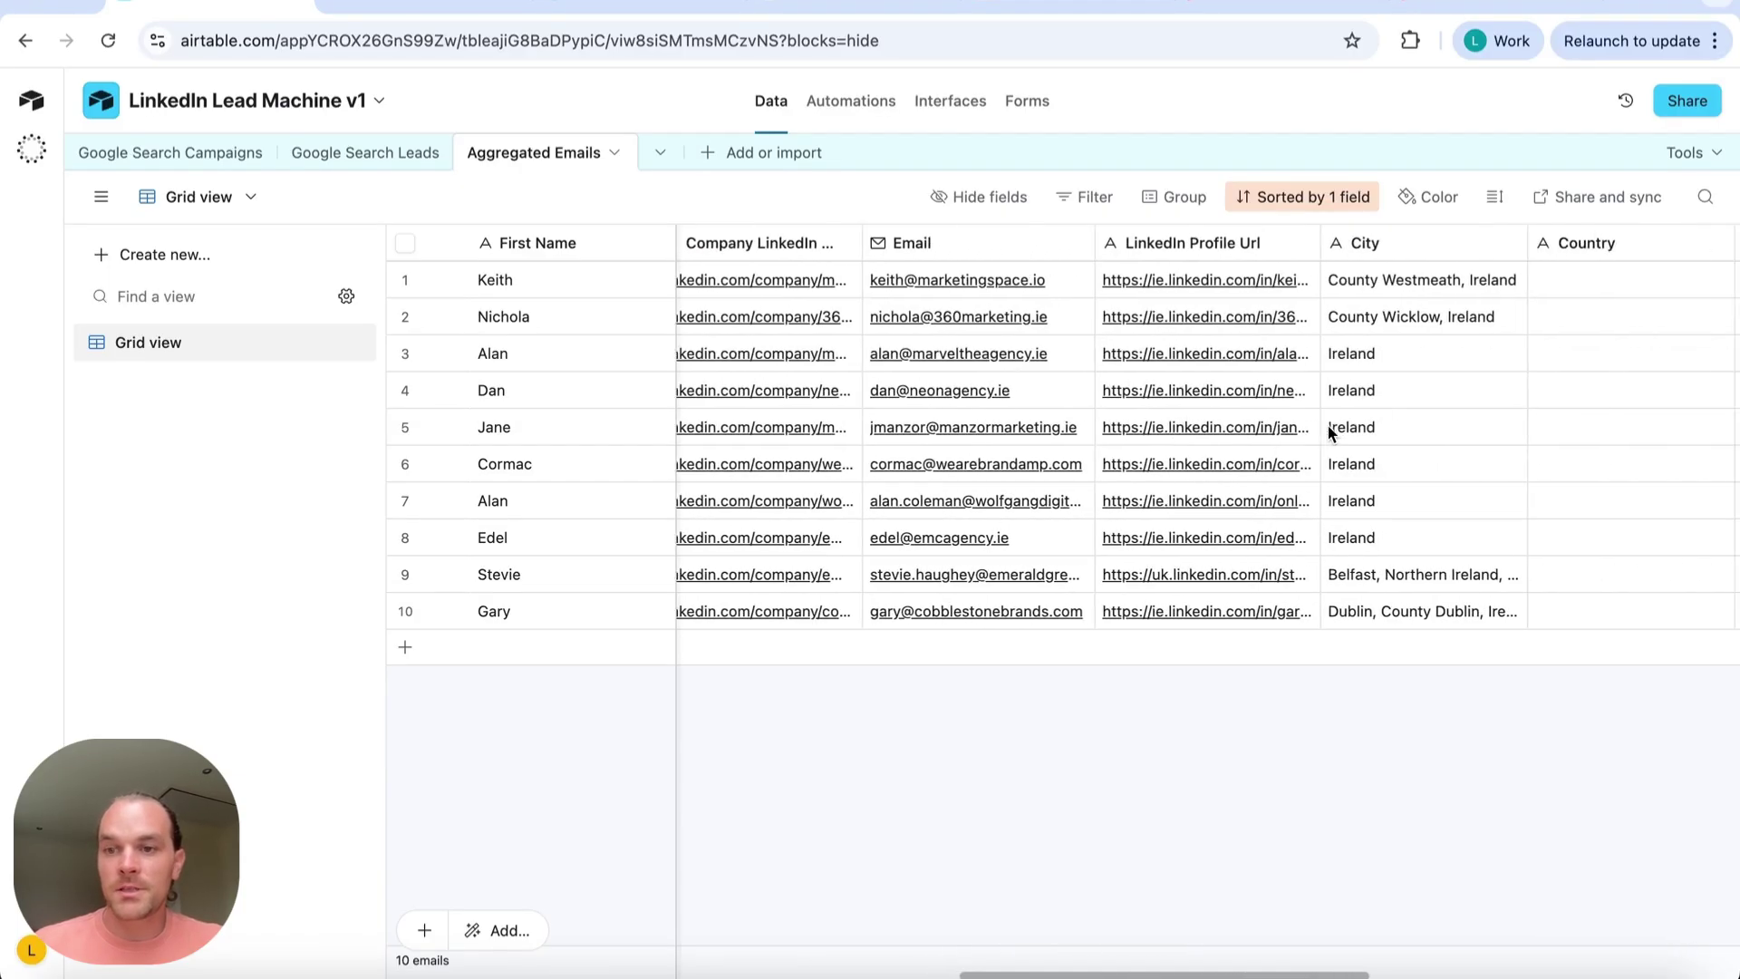
pyautogui.hscroll(10, 1328, 426)
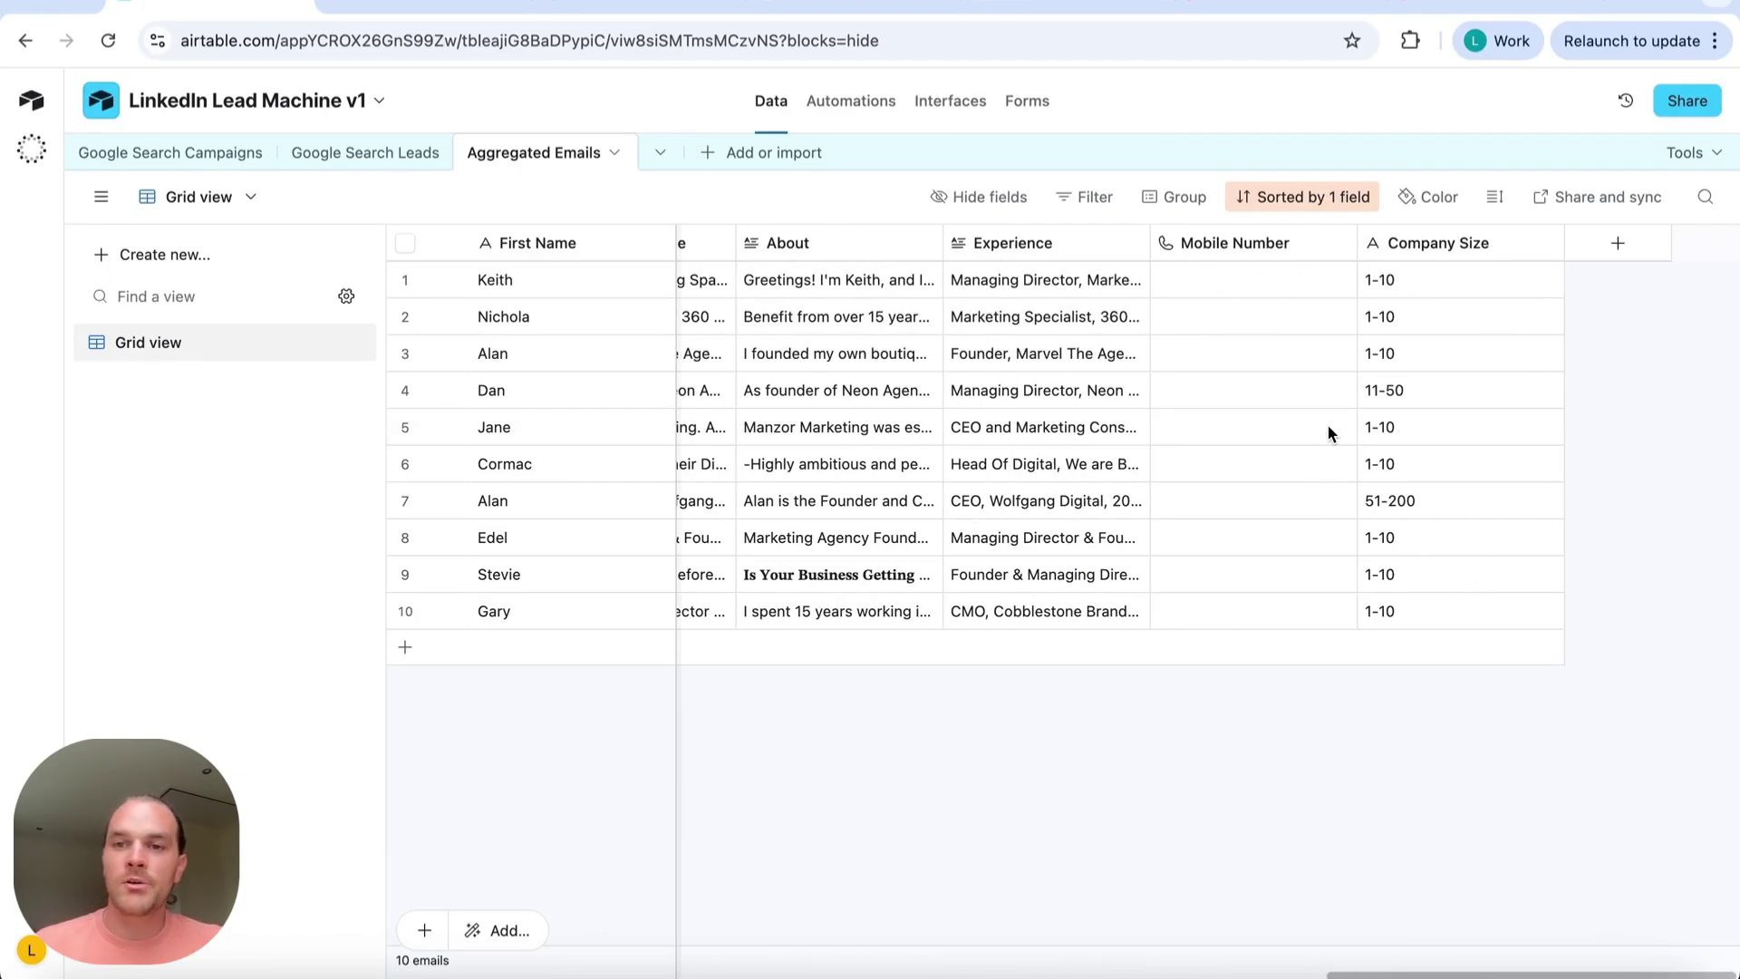
pyautogui.hscroll(-1, 1328, 426)
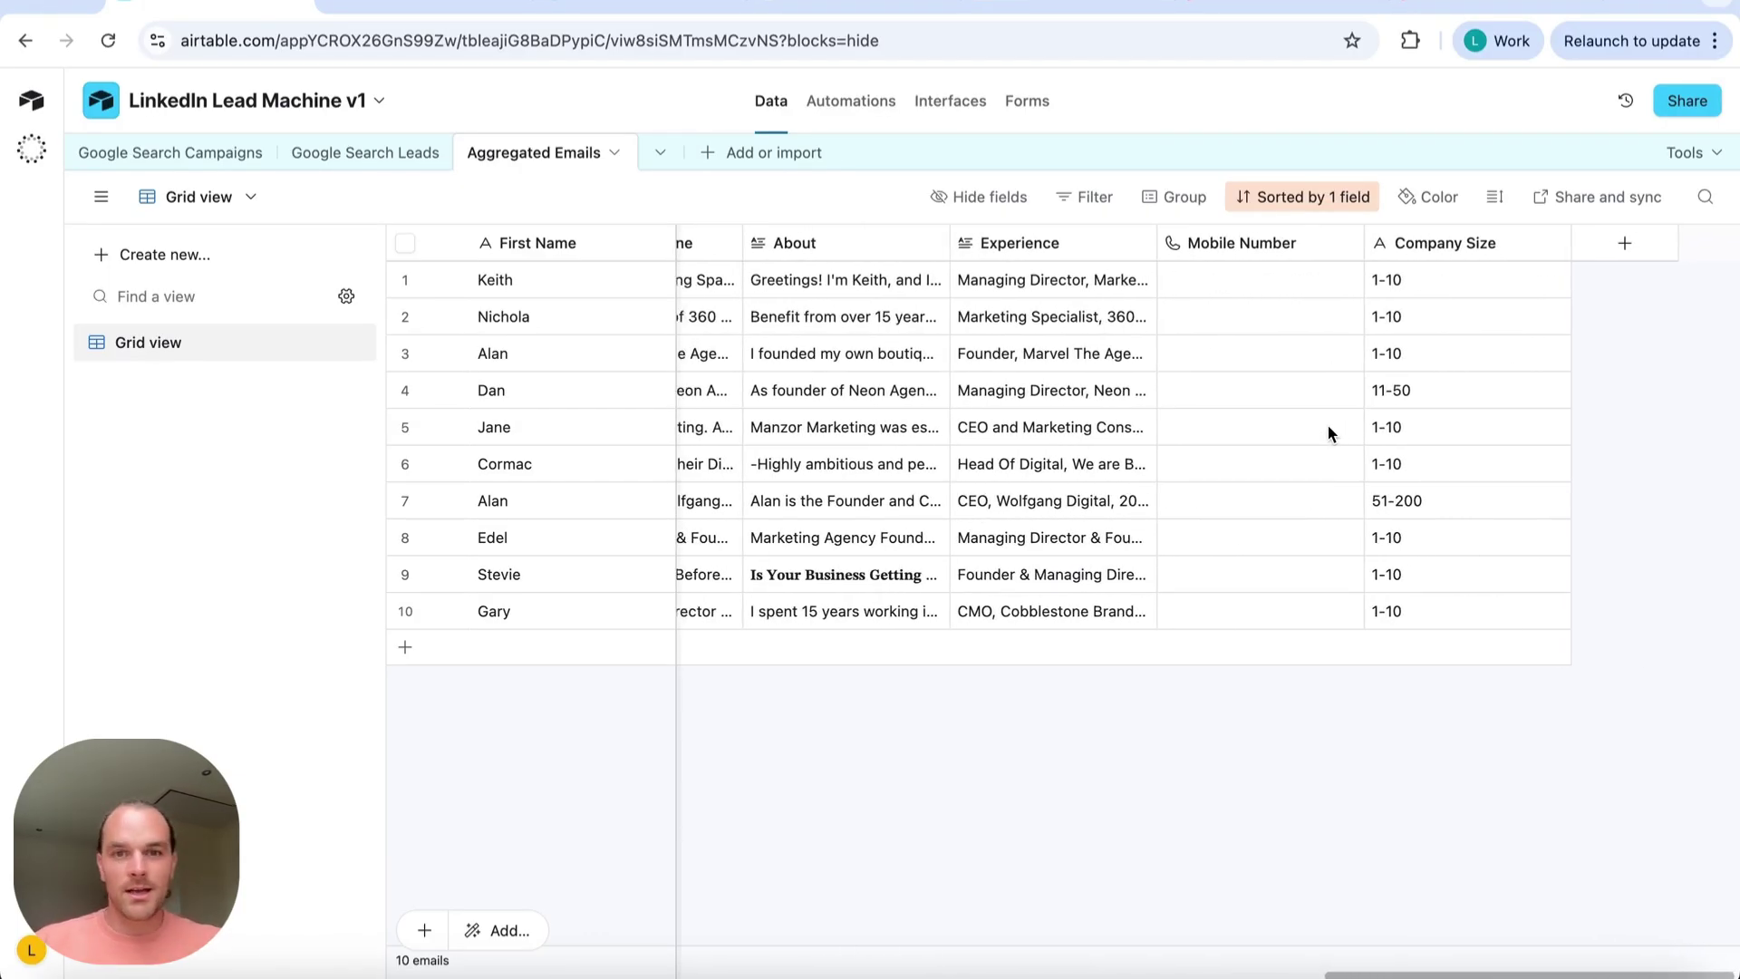